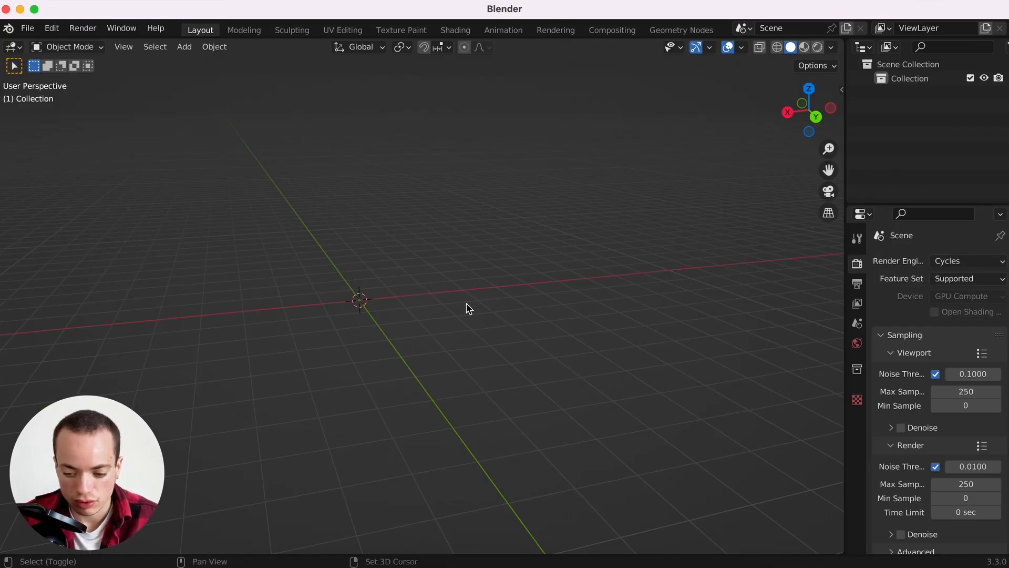
Add a mesh cylinder at the world origin with 46 vertices.
shift+scroll(467, 304, left, 3)
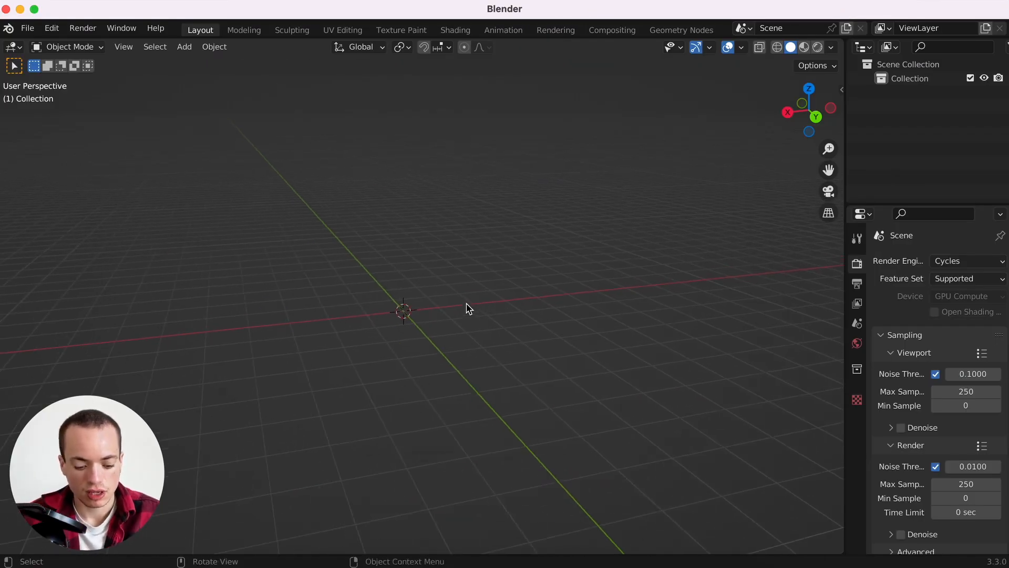
key(shift+a)
mouse_move(476, 130)
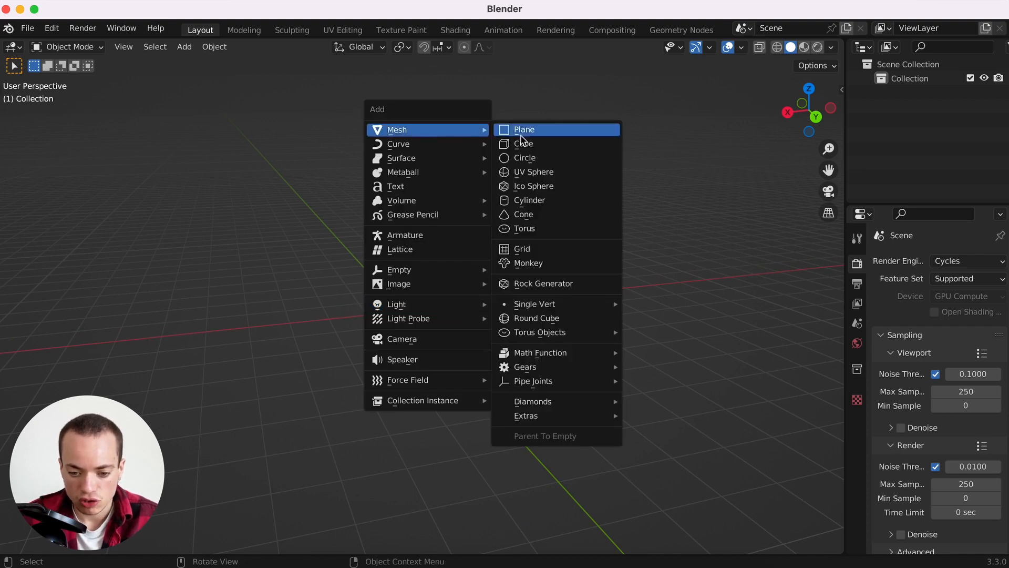
click(542, 204)
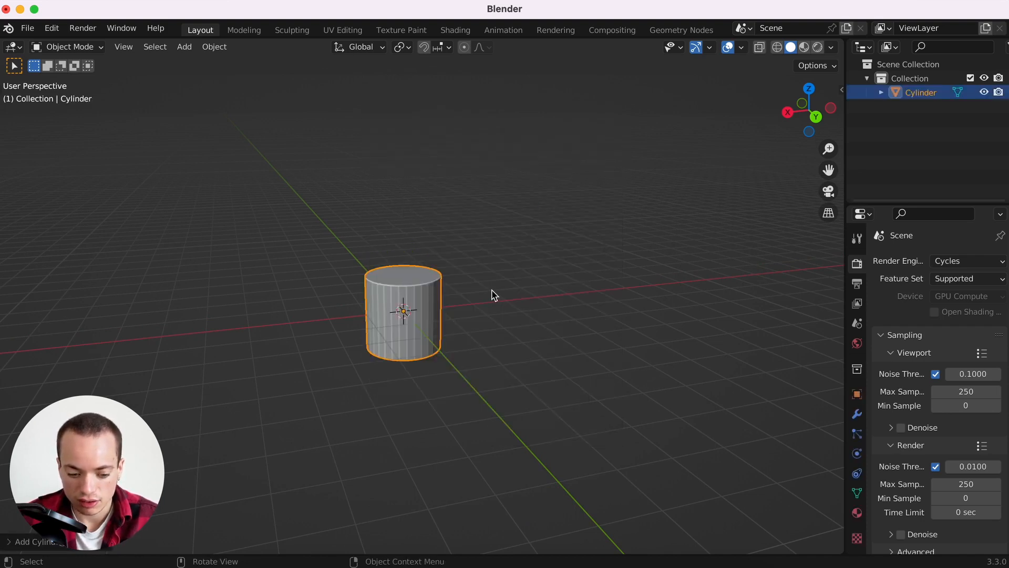
click(62, 544)
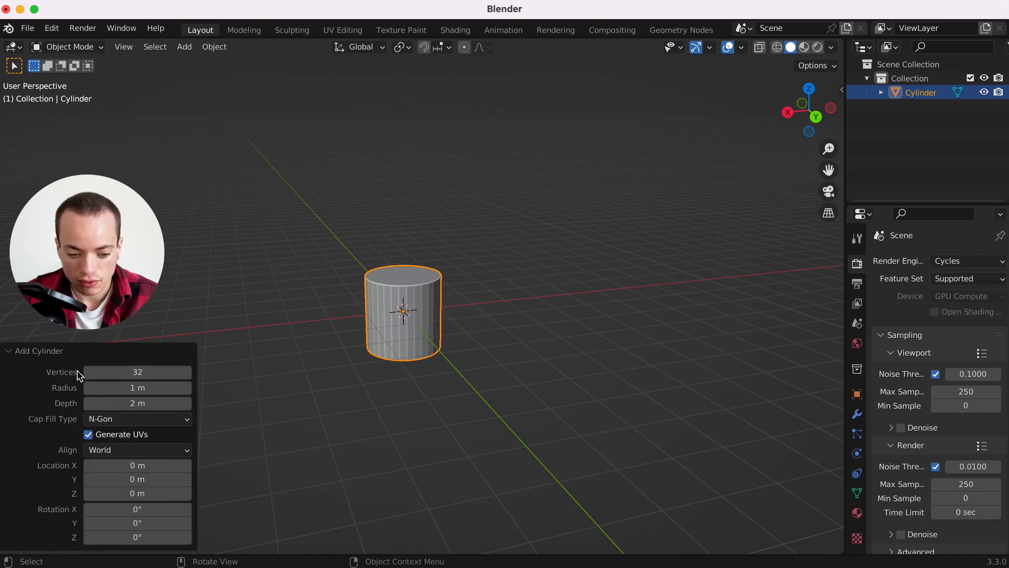
drag(146, 372, 163, 376)
scroll(404, 367, up, 3)
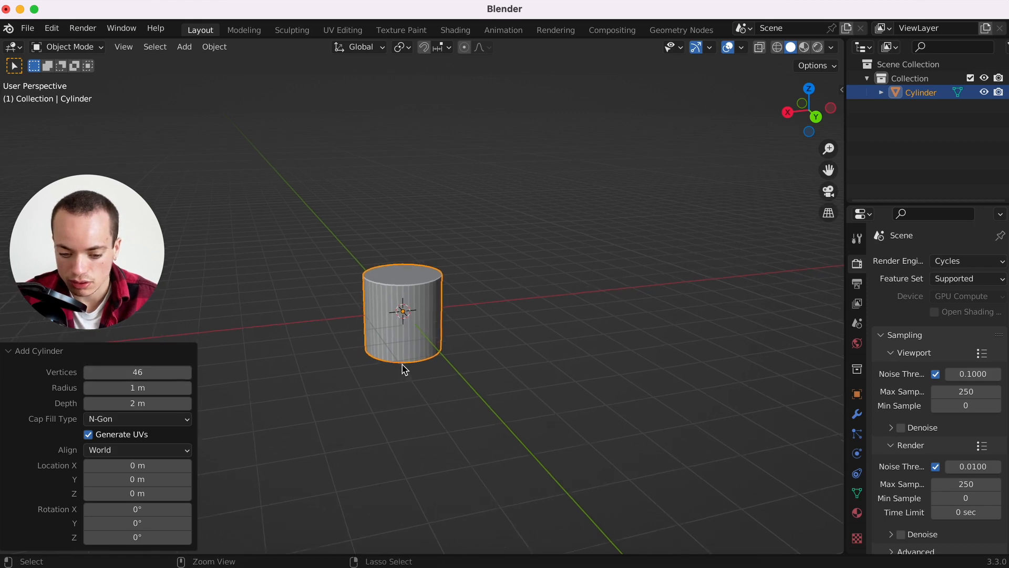
click(558, 325)
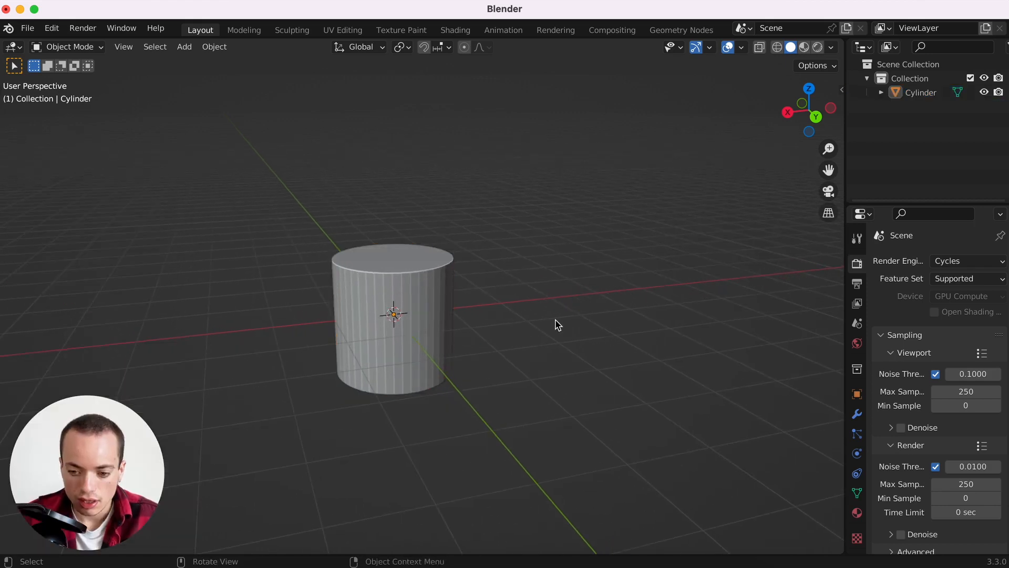
Turn off the Cavity effect in the viewport's solid shading options.
click(742, 47)
click(654, 303)
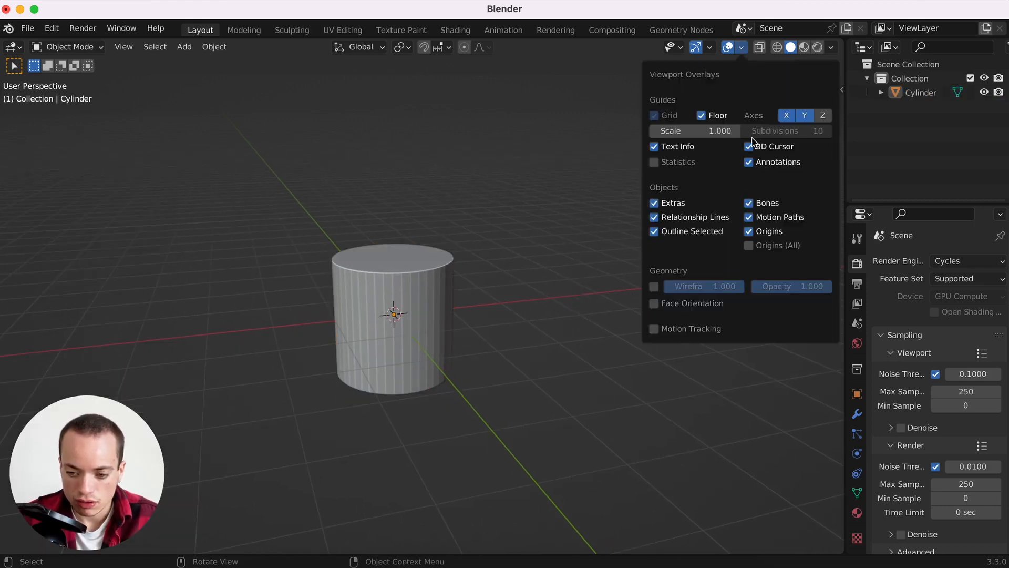
click(831, 47)
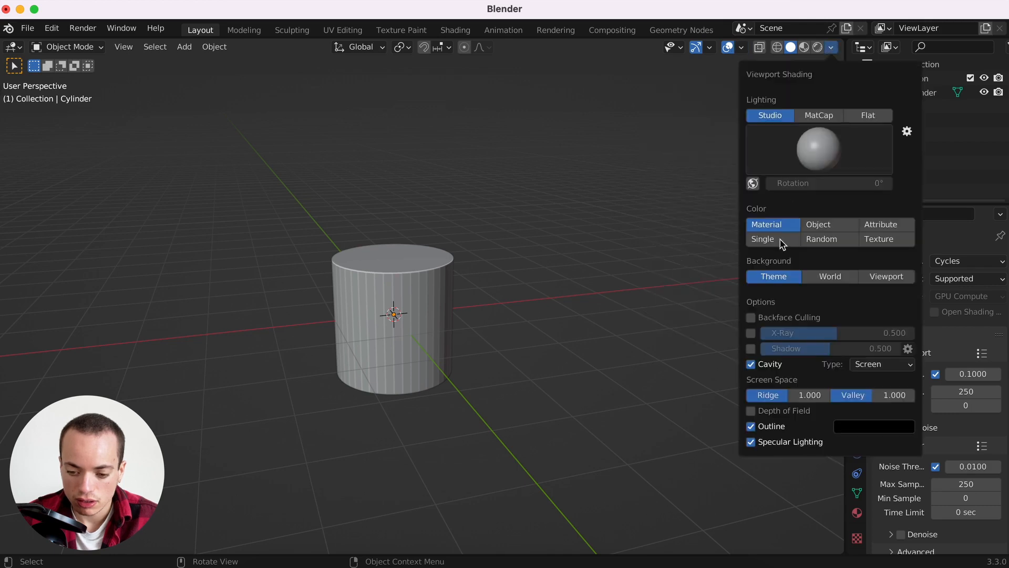
click(751, 364)
Start the on-screen shortcut display from the Shortcut VUr add-on and hide the sidebar again.
key(n)
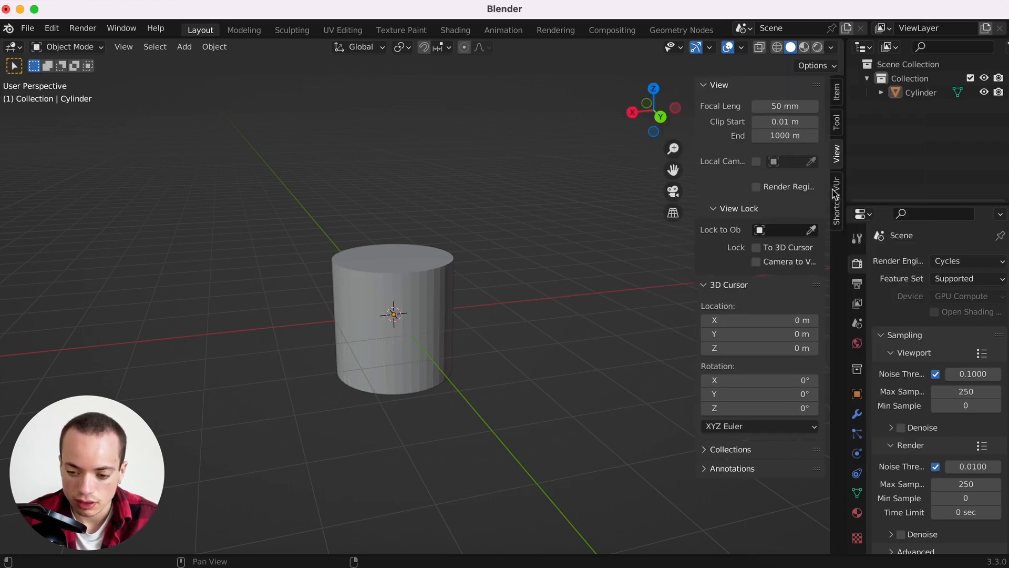
click(835, 198)
click(793, 105)
key(n)
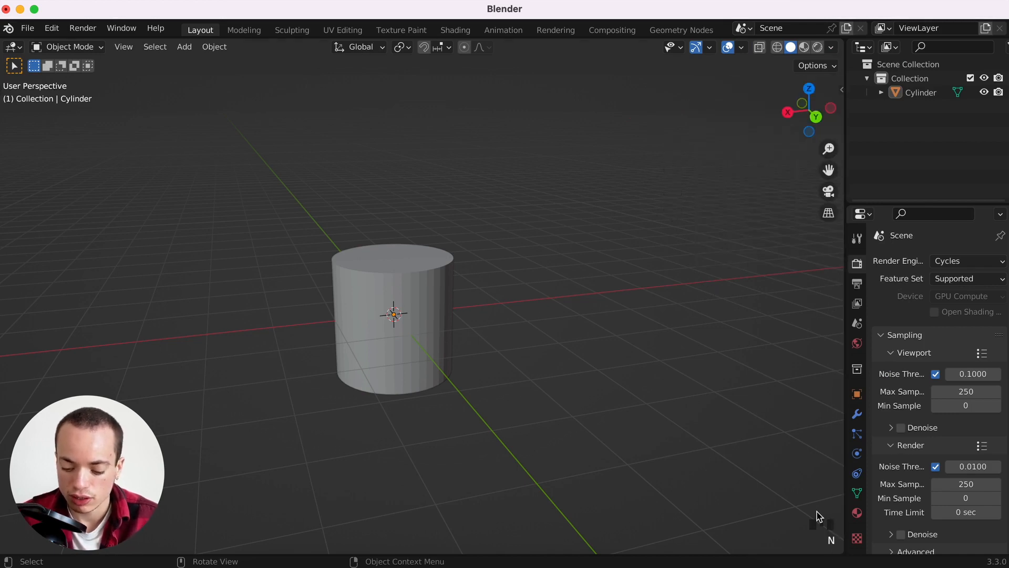
Select the cylinder and rotate it 90 degrees about the global X axis so it lies horizontally.
click(411, 269)
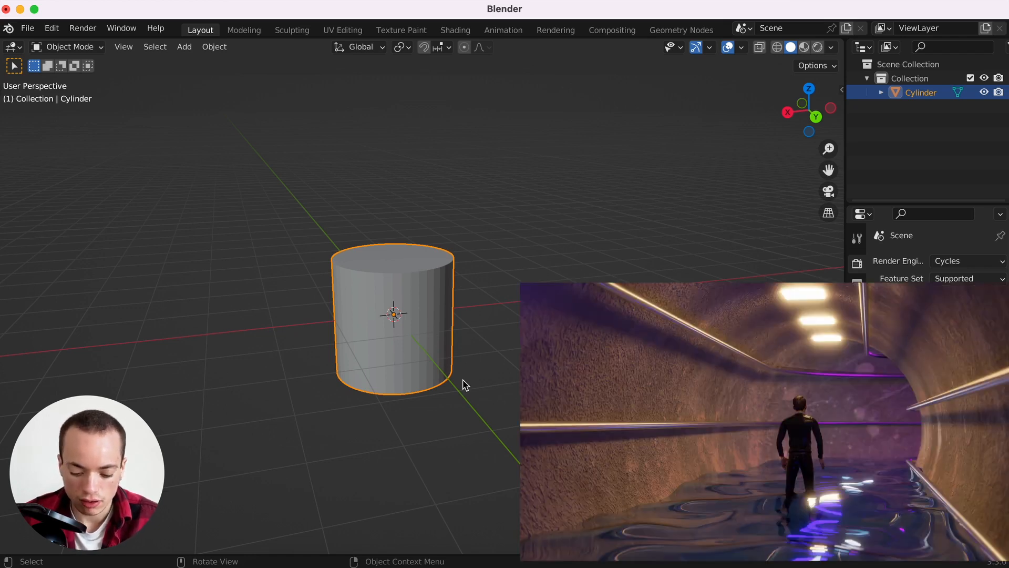
click(809, 88)
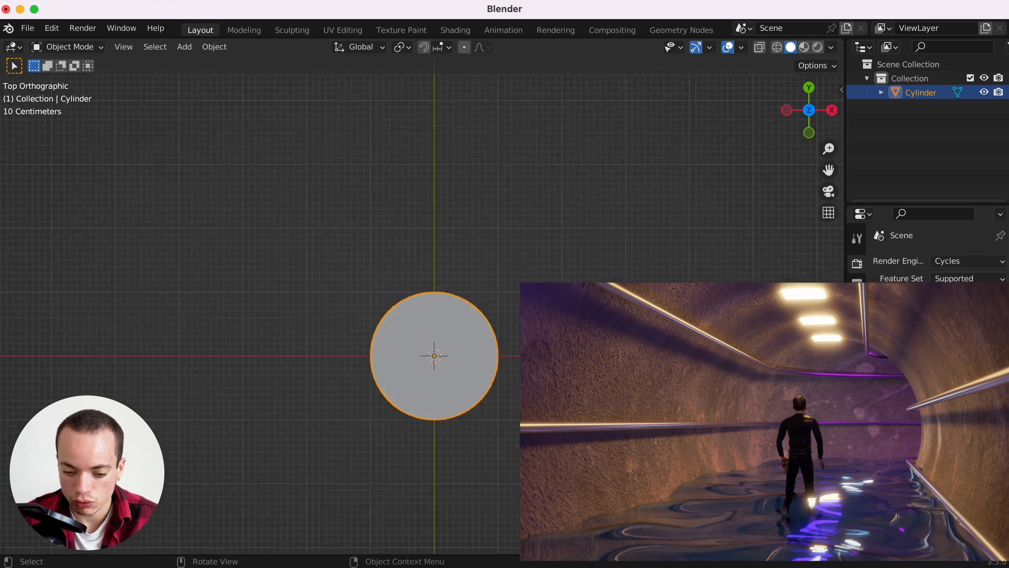
ctrl+scroll(417, 278, down, 2)
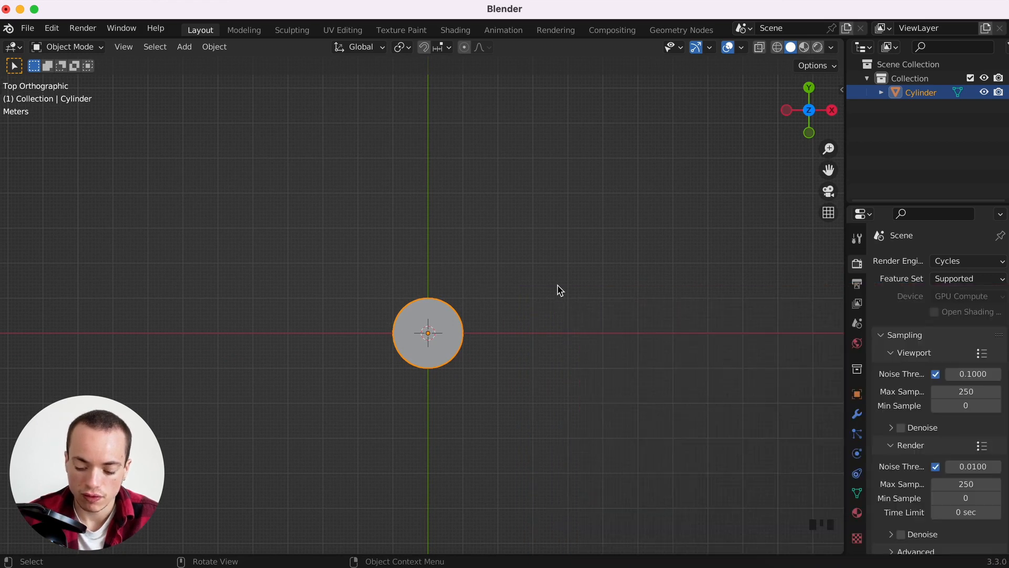
scroll(557, 286, down, 5)
scroll(460, 293, up, 2)
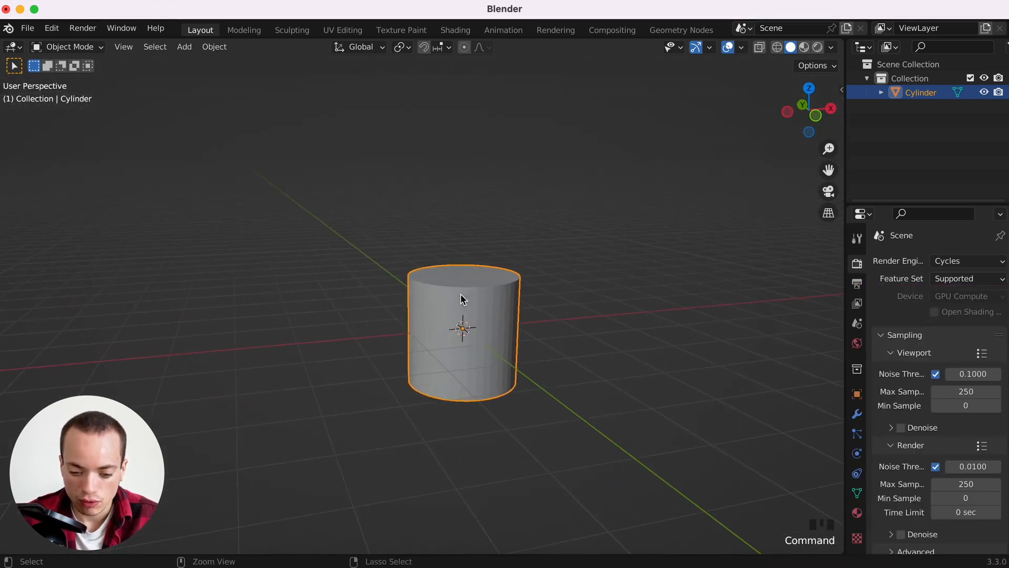
text(rx)
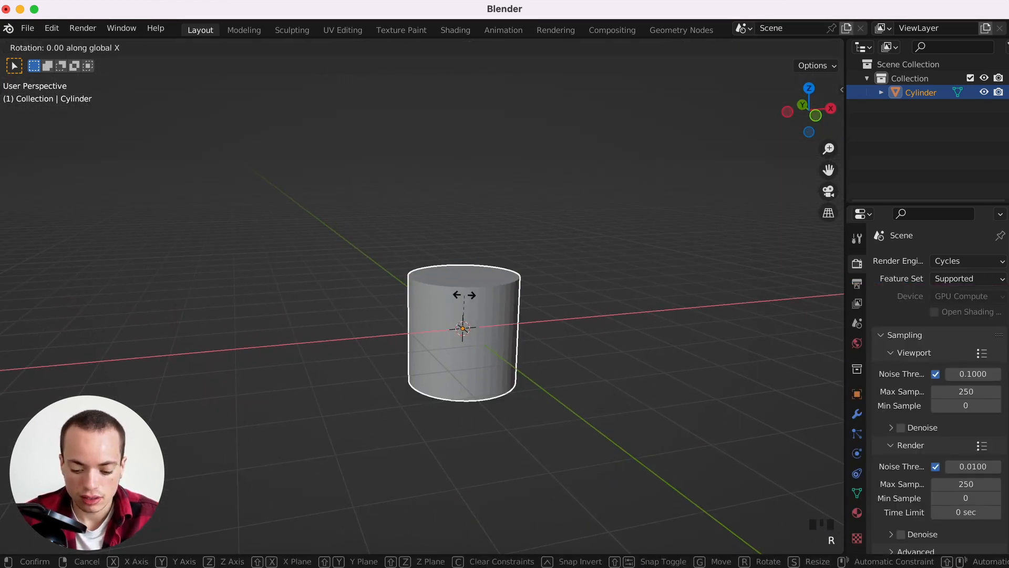
text(90)
key(Return)
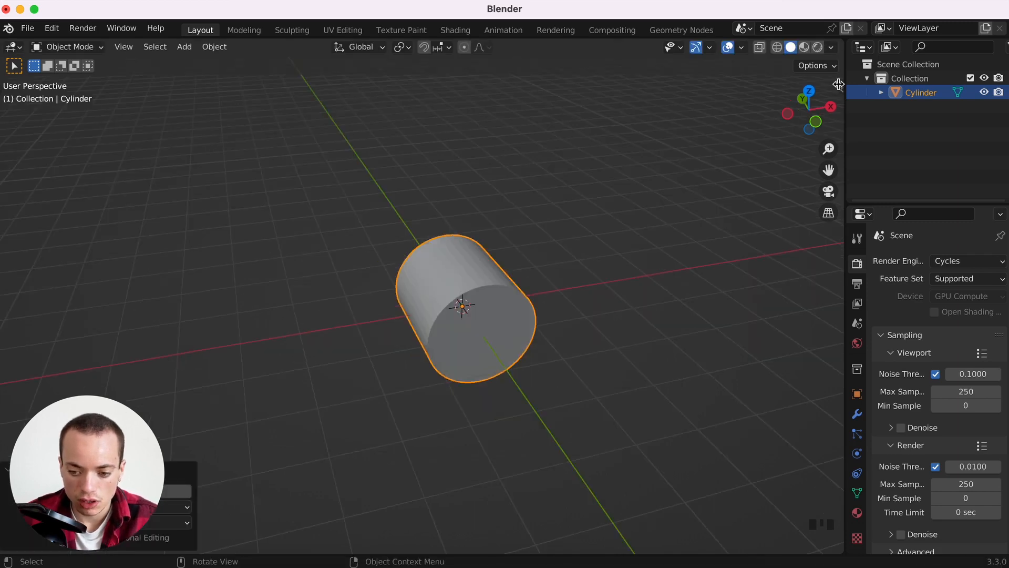
View the cylinder from the top and enter Edit Mode with X-ray enabled.
click(803, 105)
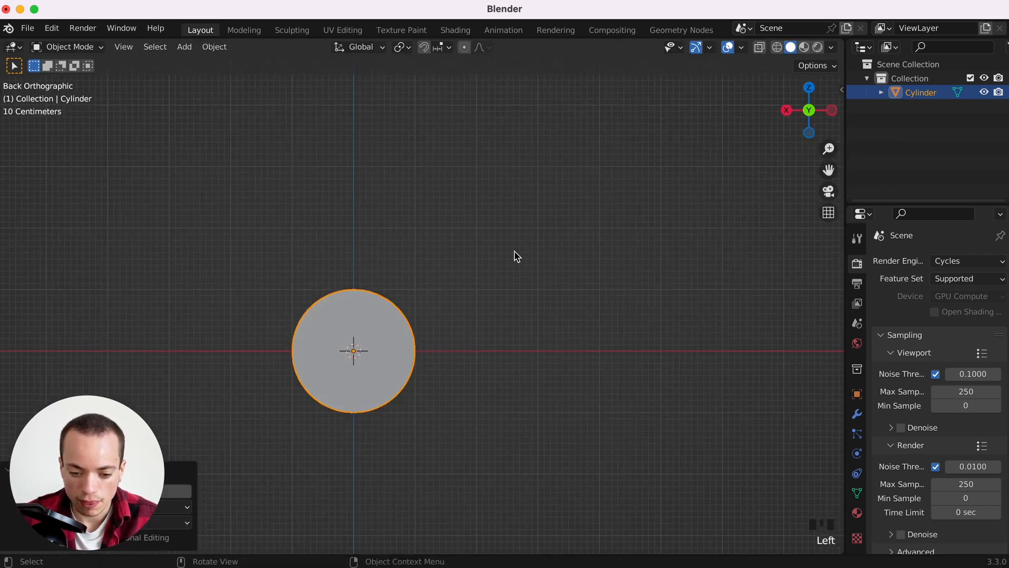
click(807, 89)
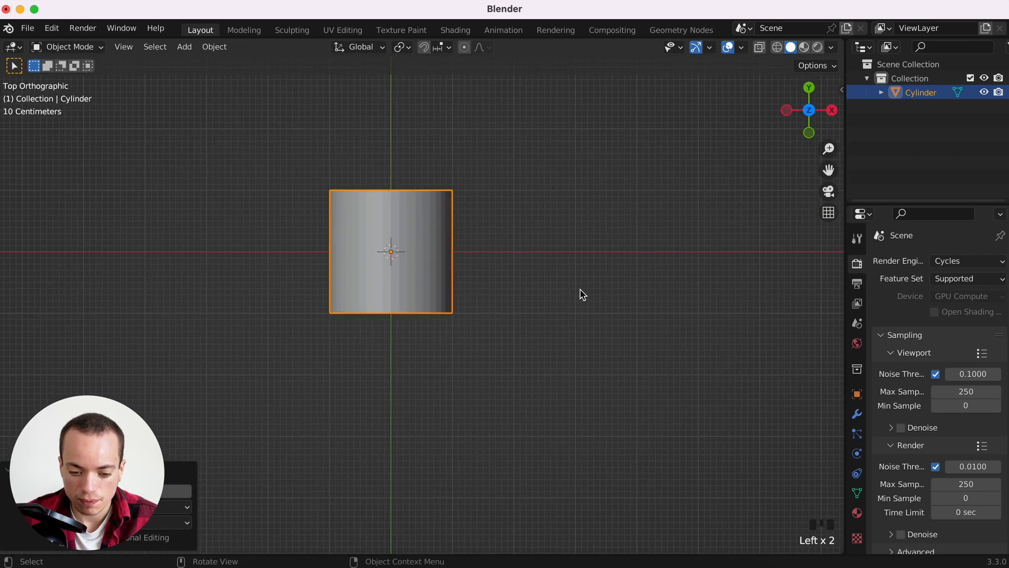
shift+scroll(522, 239, up, 5)
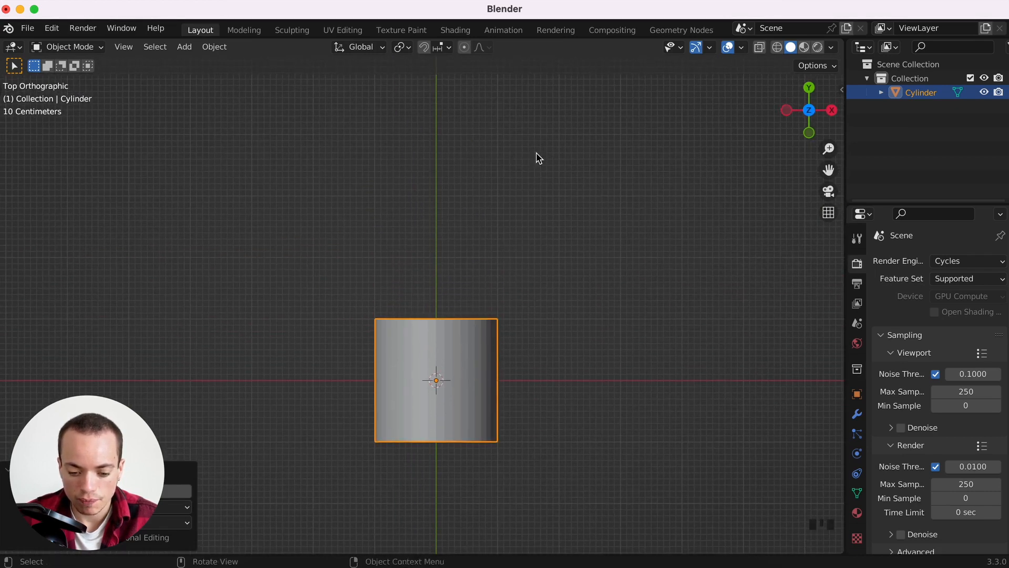
shift+scroll(539, 158, right, 3)
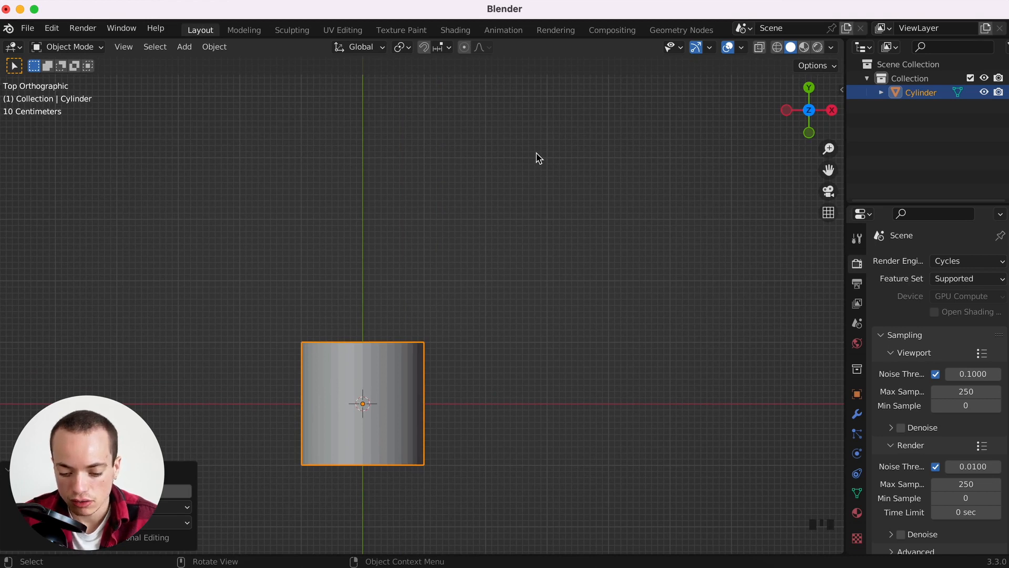
key(Tab)
scroll(535, 153, left, 2)
scroll(535, 153, down, 2)
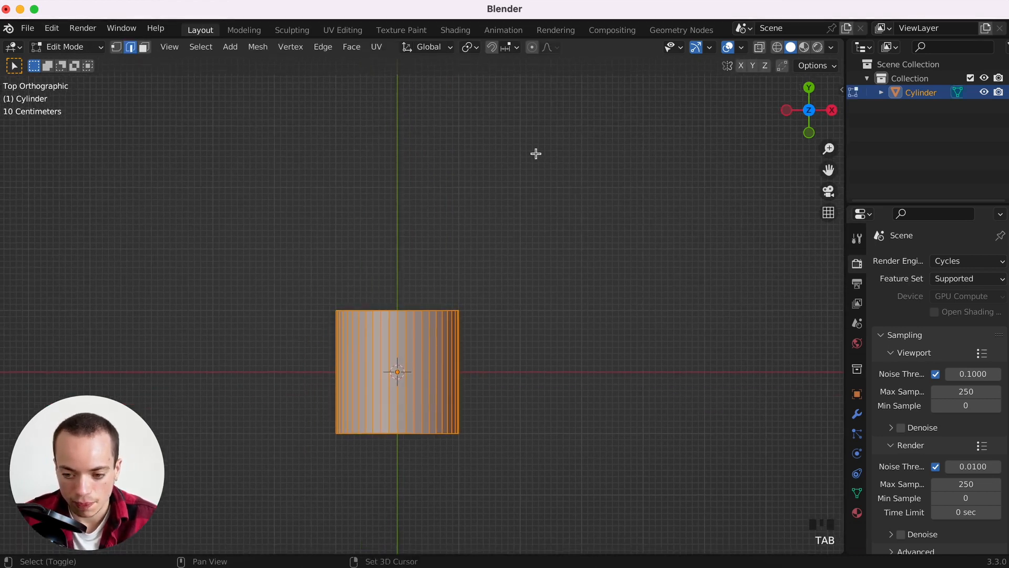
click(760, 48)
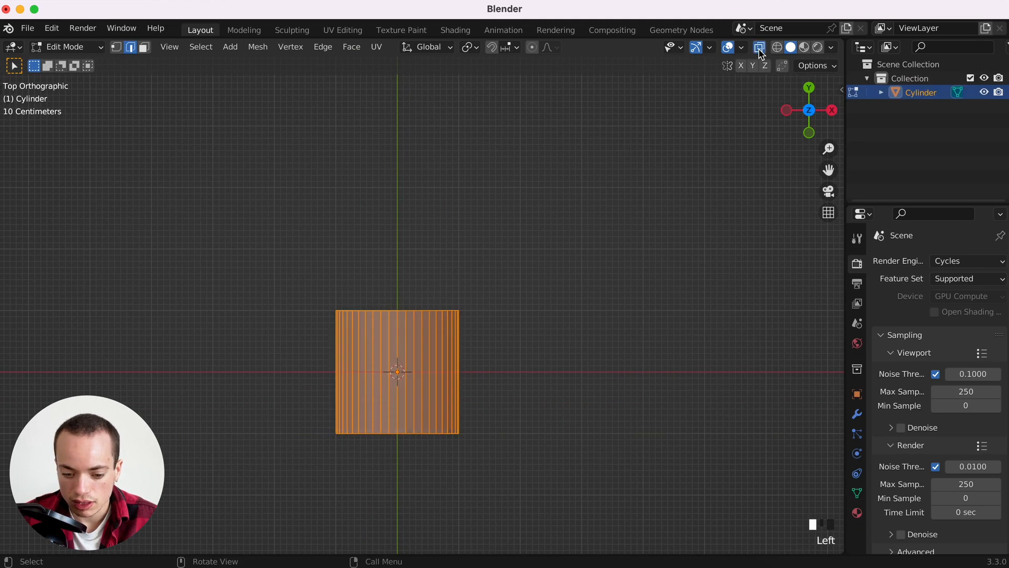
Select all vertices of the cylinder's +Y end and move them outward along Y, roughly doubling the cylinder's length.
click(116, 48)
drag(311, 275, 535, 340)
scroll(498, 352, up, 5)
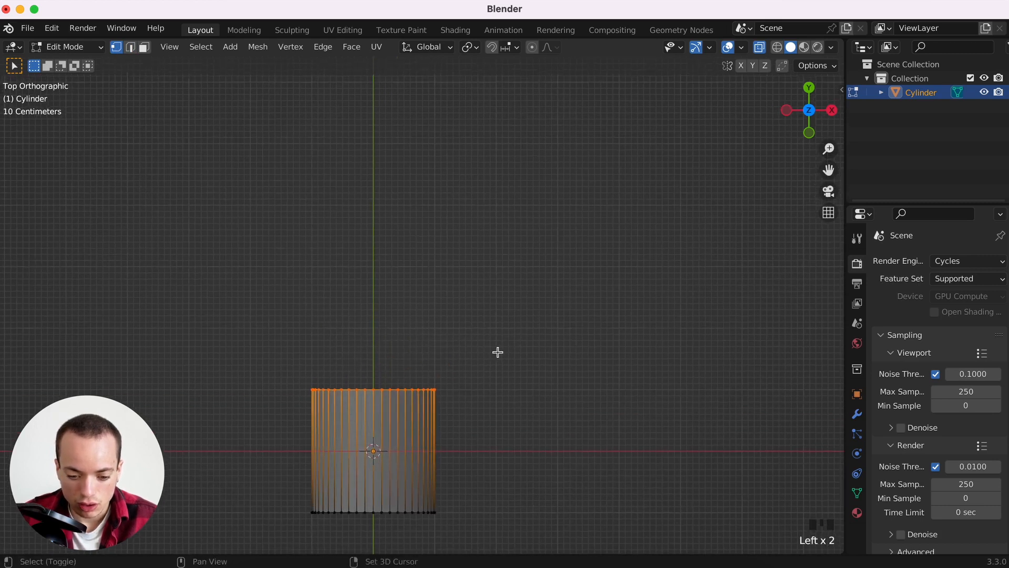
key(g)
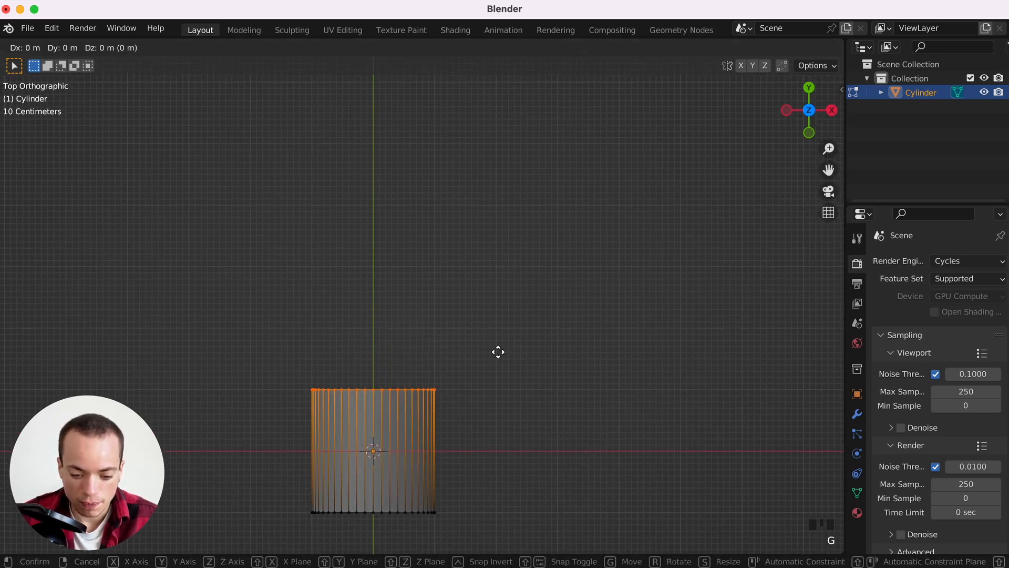
key(y)
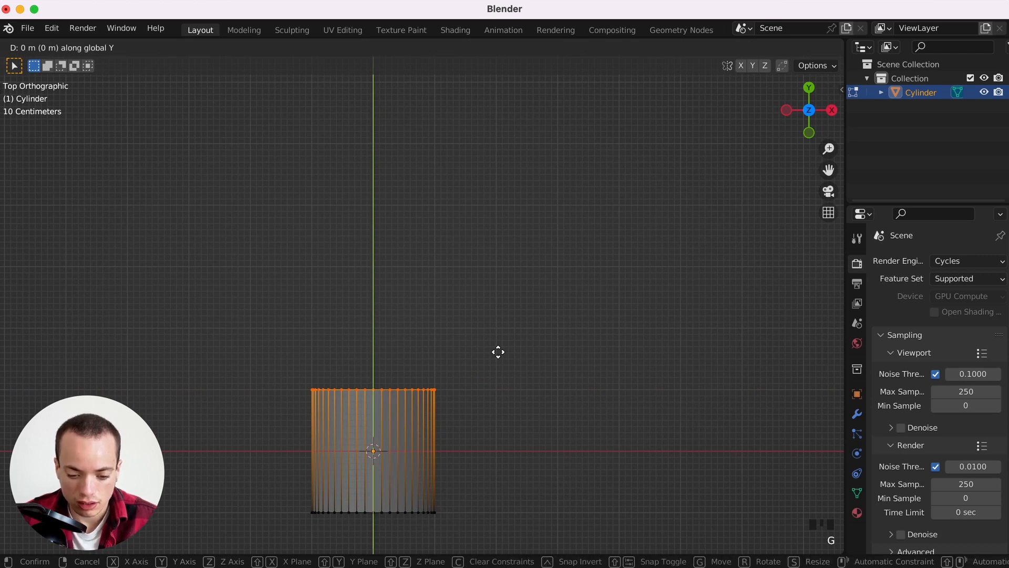
click(497, 219)
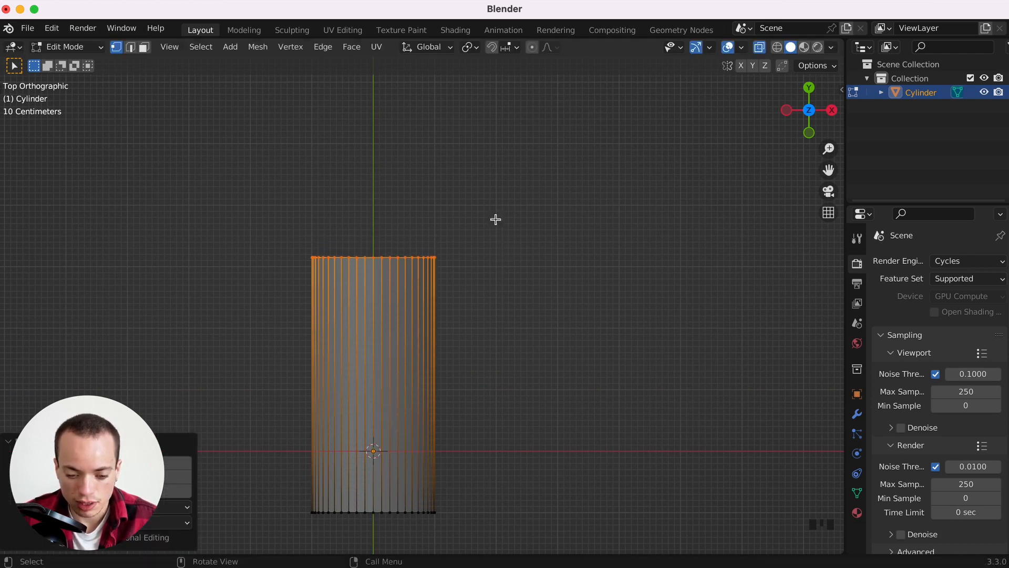
Try spinning the selected end vertices around the 3D cursor at the origin with 12 steps about Z, and undo it.
shift+scroll(491, 183, up, 3)
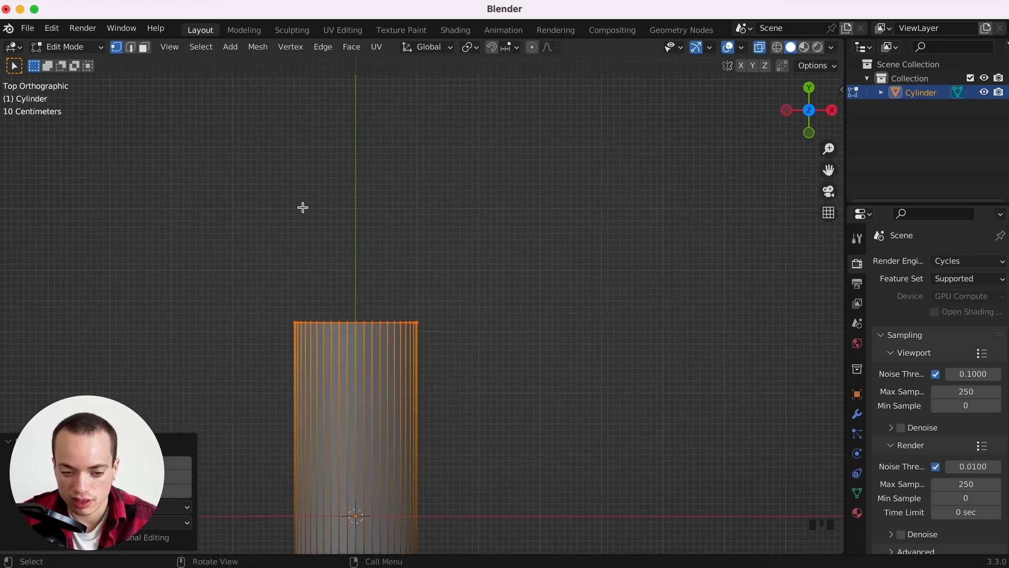
key(t)
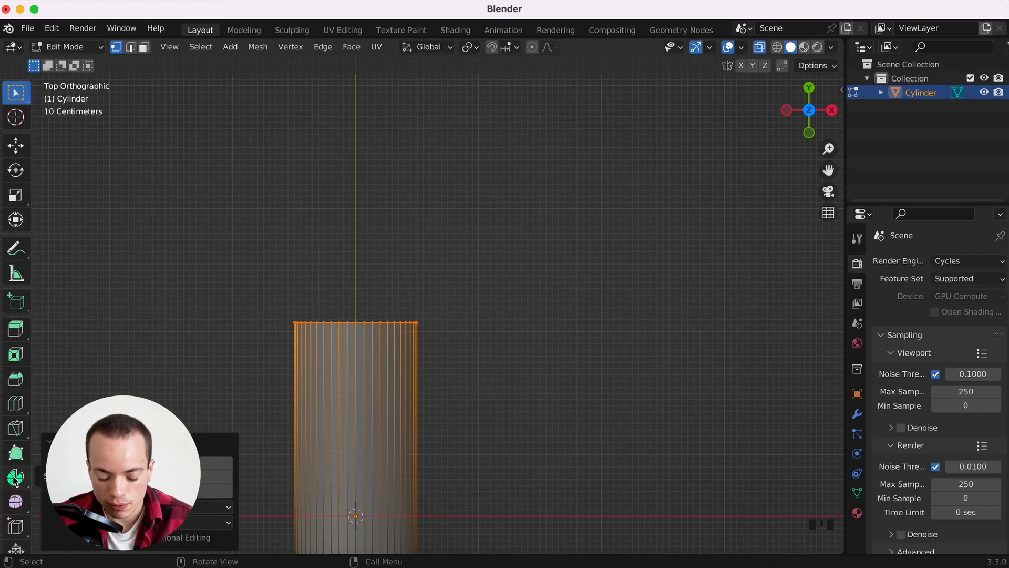
click(14, 479)
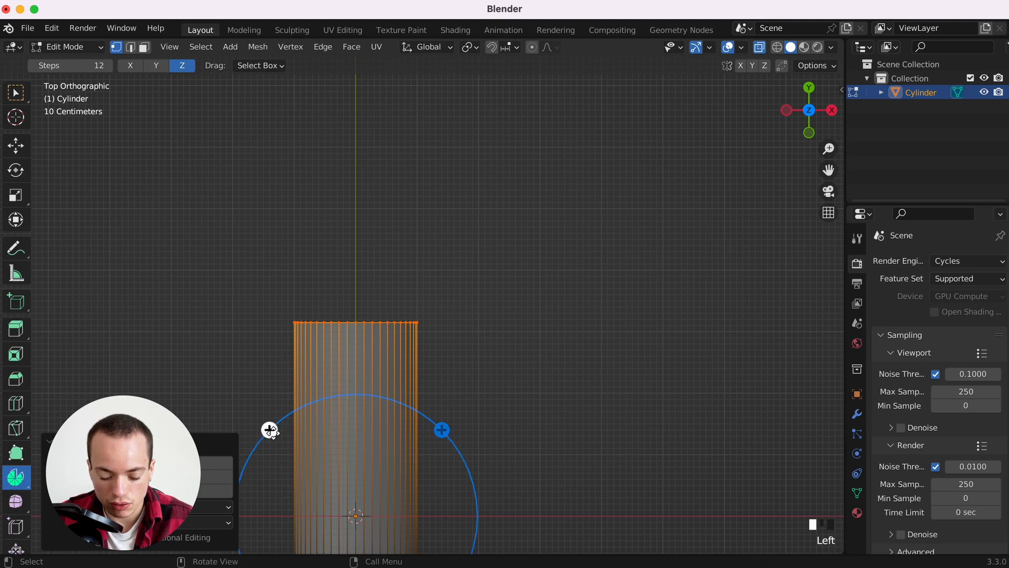
drag(269, 430, 295, 385)
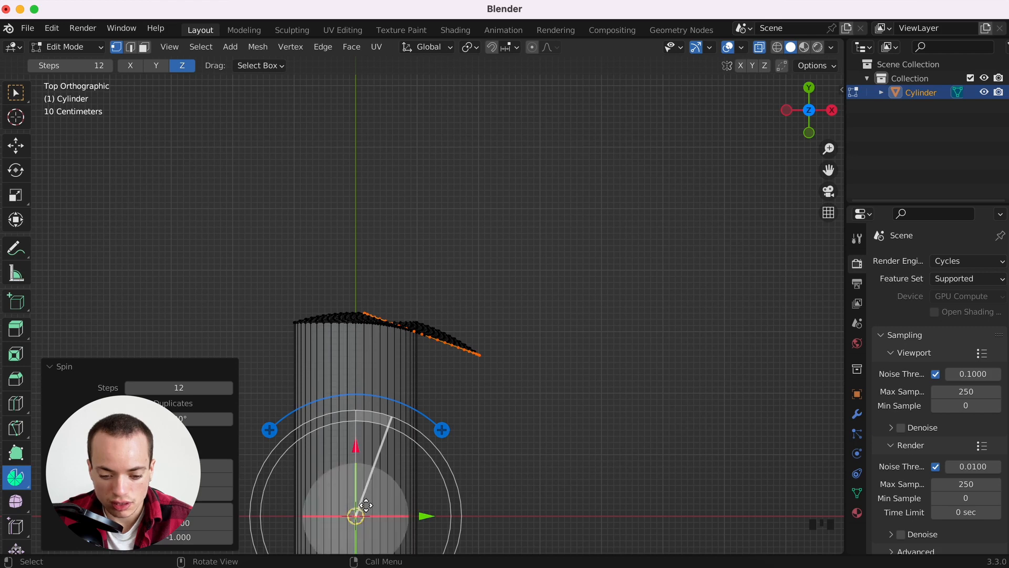
key(super+z)
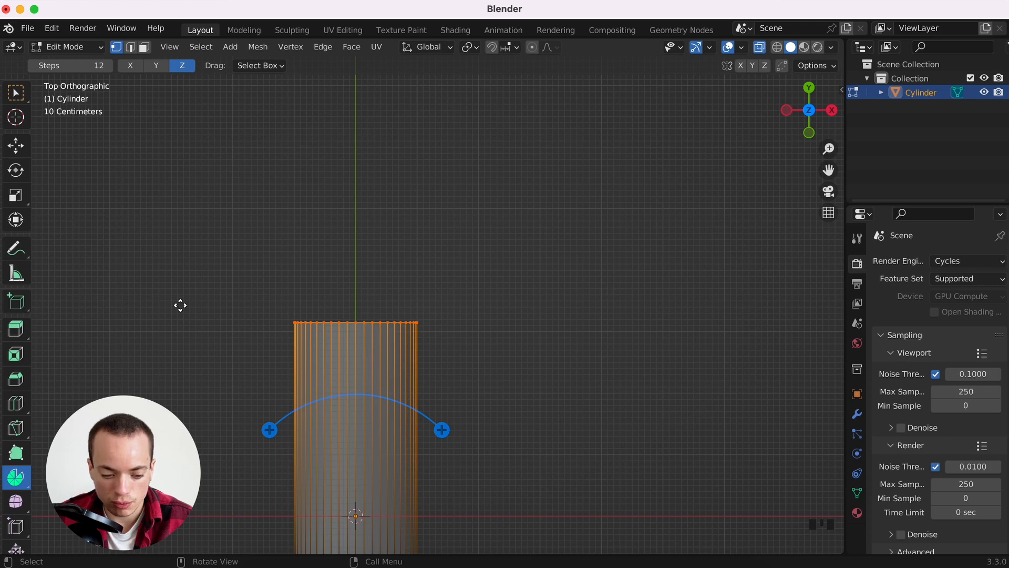
Place the 3D cursor at the +X corner of the cylinder's selected +Y end.
click(18, 122)
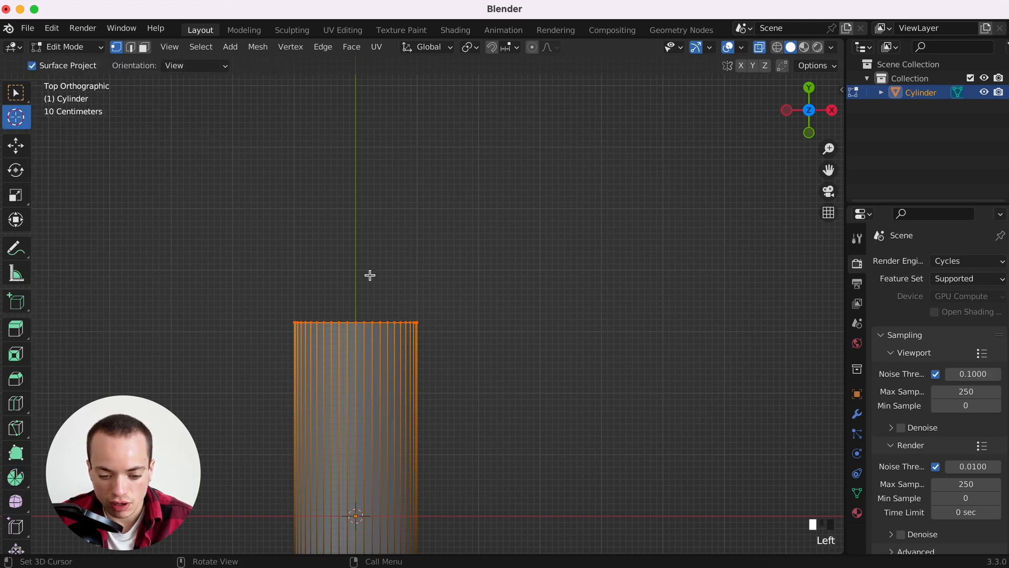
ctrl+scroll(382, 284, up, 3)
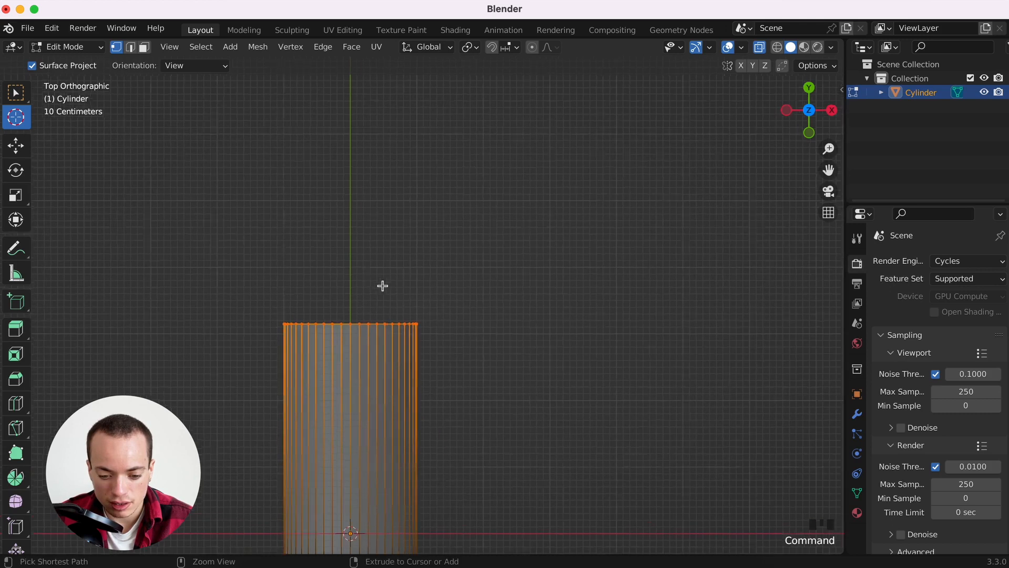
click(419, 331)
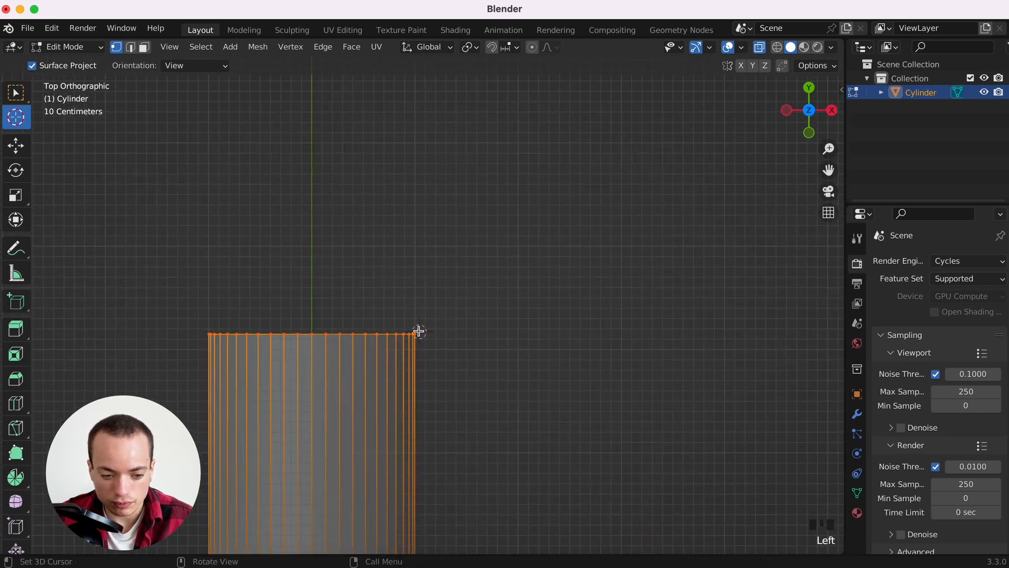
Spin the selected end vertices clockwise about Z around the 3D cursor with 12 steps, roughly a quarter turn.
click(16, 479)
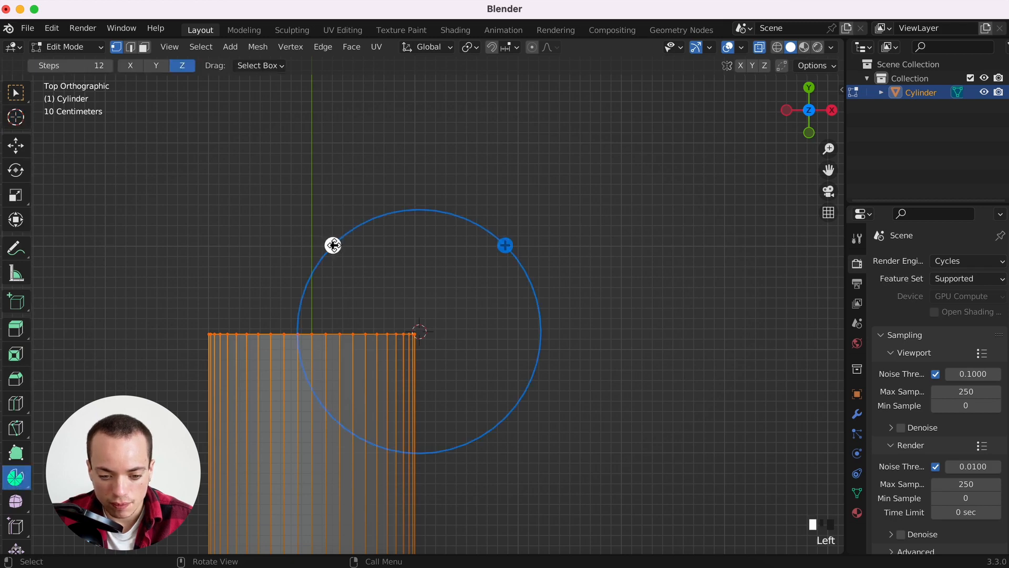
drag(333, 244, 508, 203)
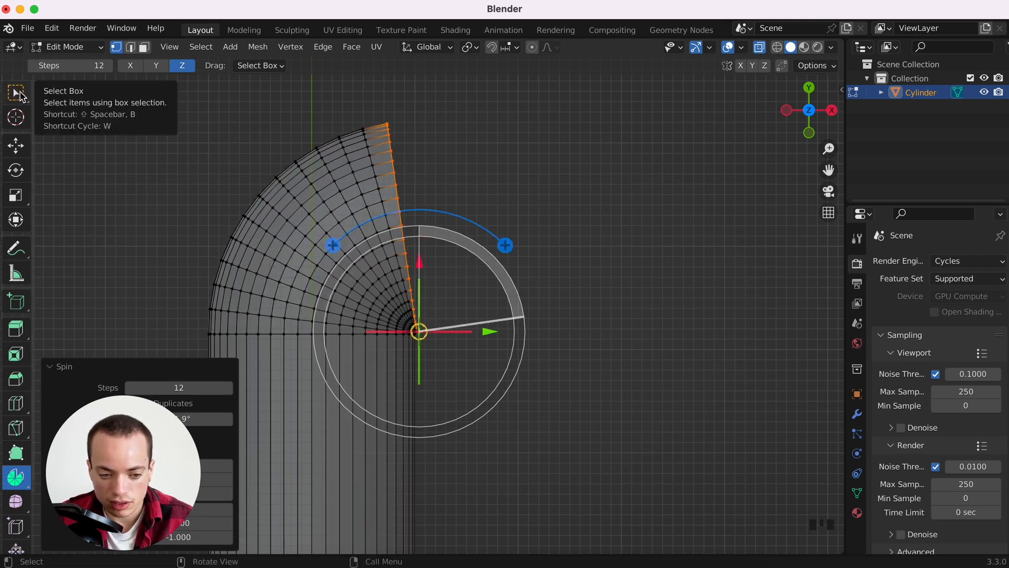
click(20, 96)
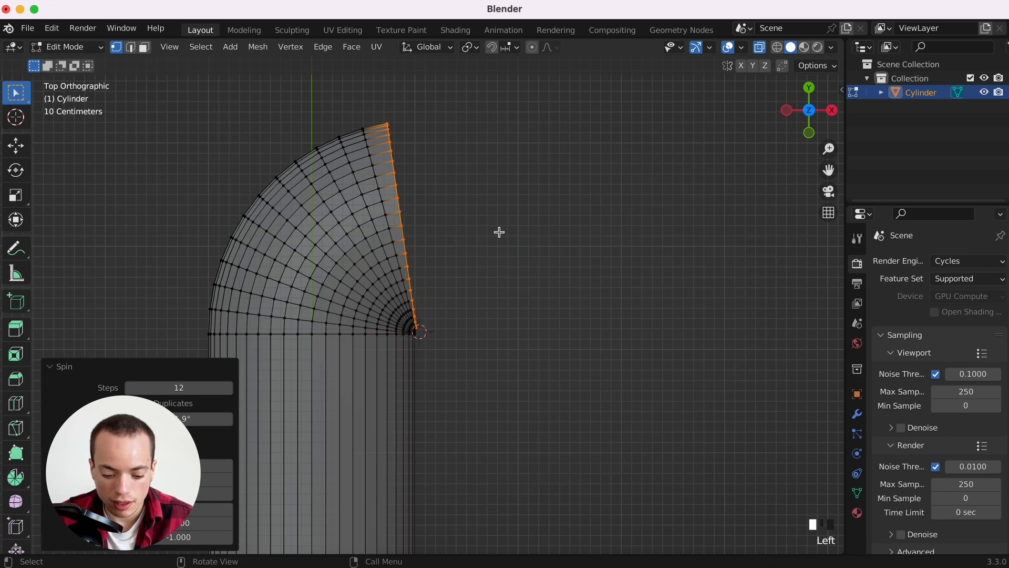
Extrude the spun end about 3.03 m along its normal to form the tunnel's second straight section.
key(e)
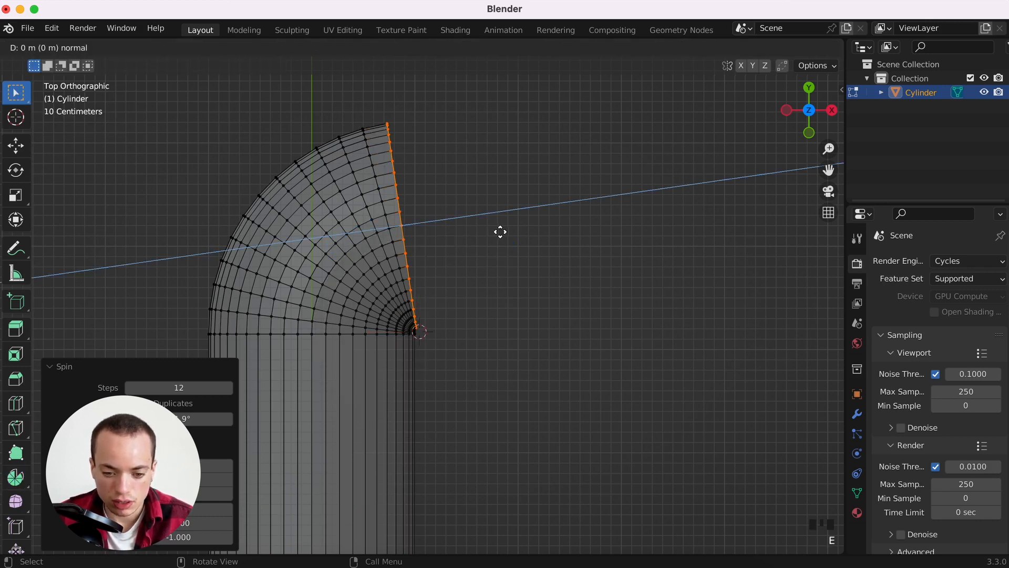
click(810, 229)
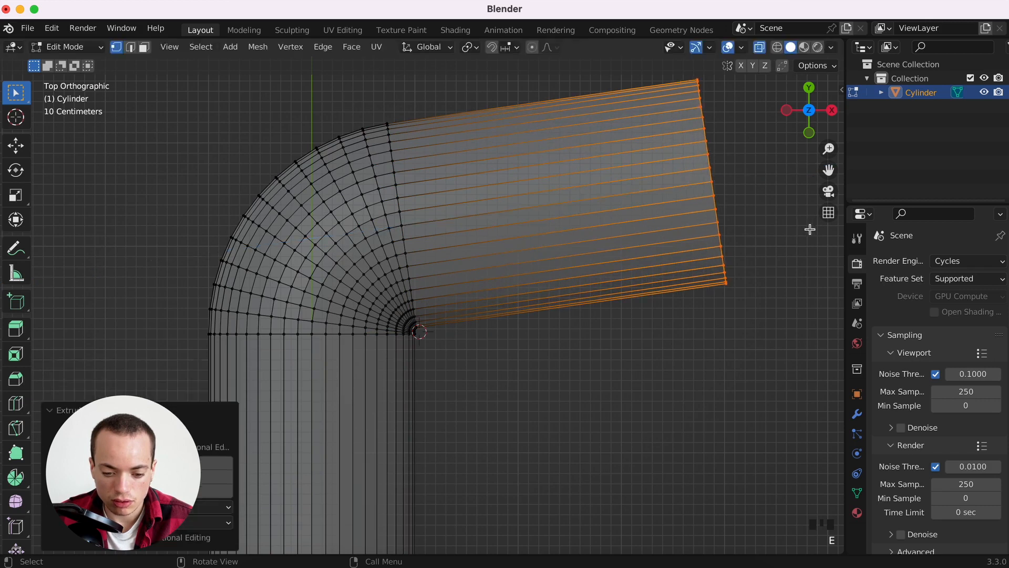
super+scroll(676, 321, down, 5)
scroll(676, 321, down, 8)
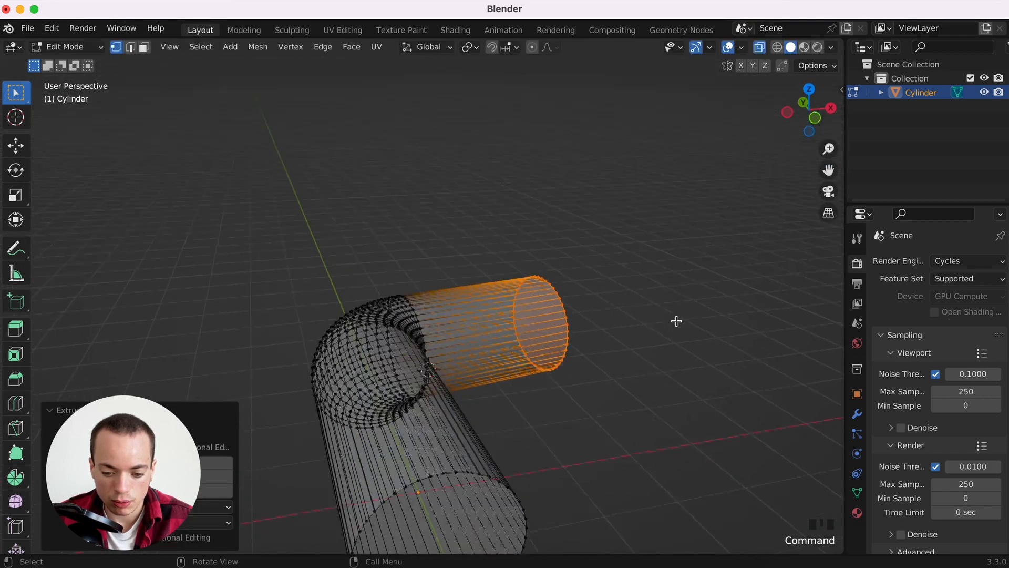
scroll(676, 321, down, 10)
scroll(676, 321, up, 10)
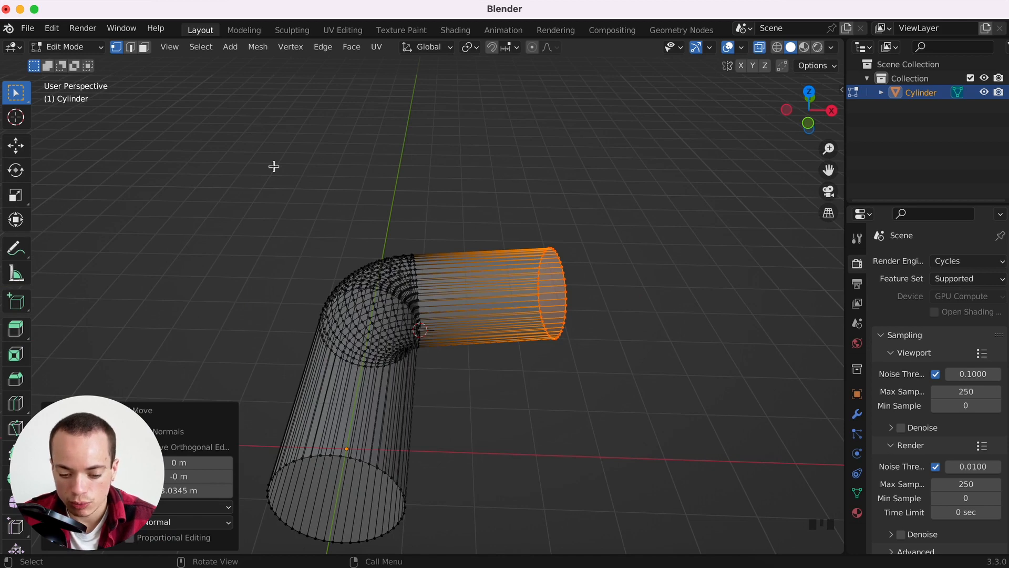
Switch to Object Mode and turn off X-ray to inspect the bent tunnel and its capped ends.
key(Tab)
scroll(478, 317, down, 5)
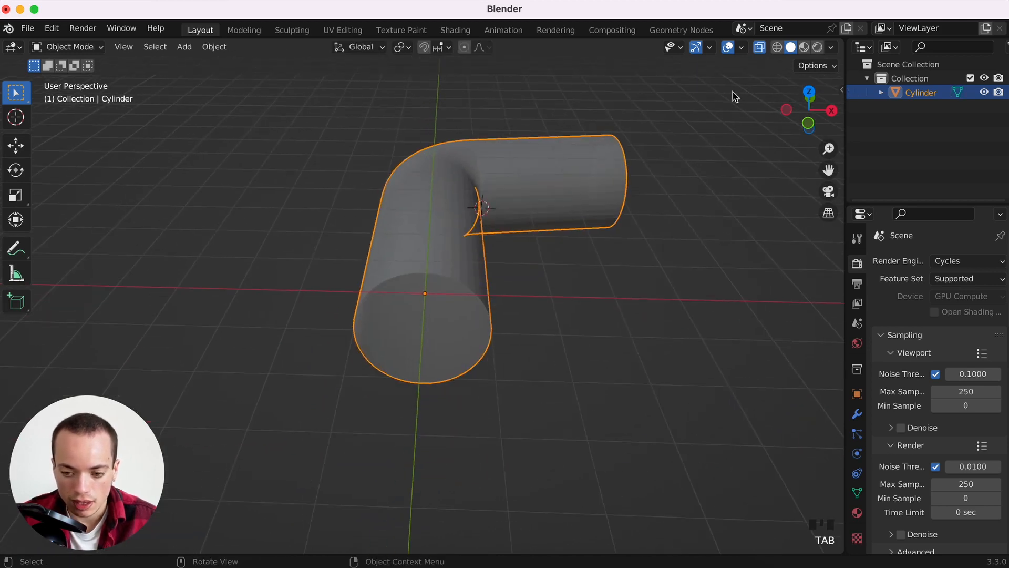
click(760, 48)
scroll(561, 322, left, 8)
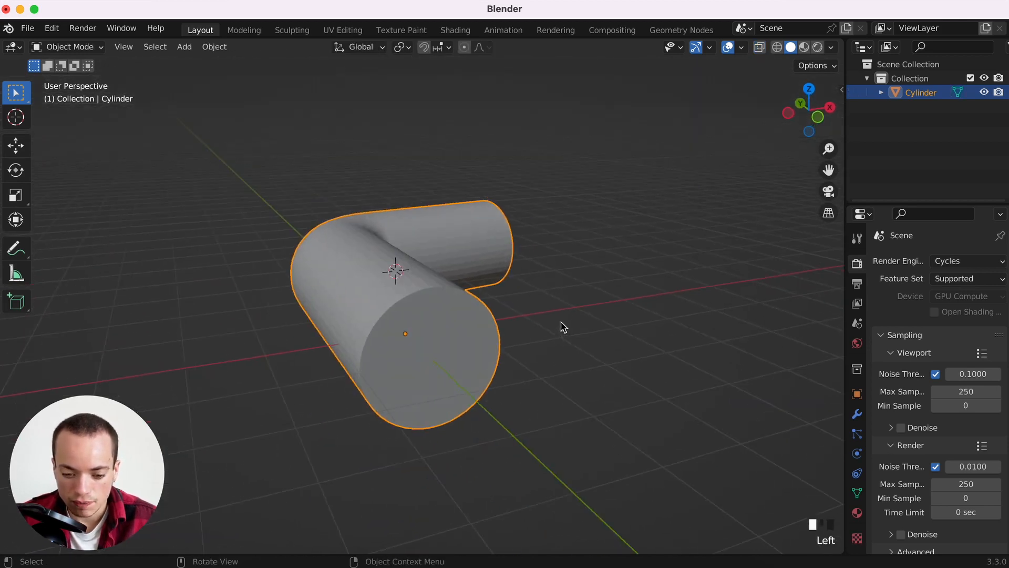
click(434, 355)
scroll(430, 337, left, 10)
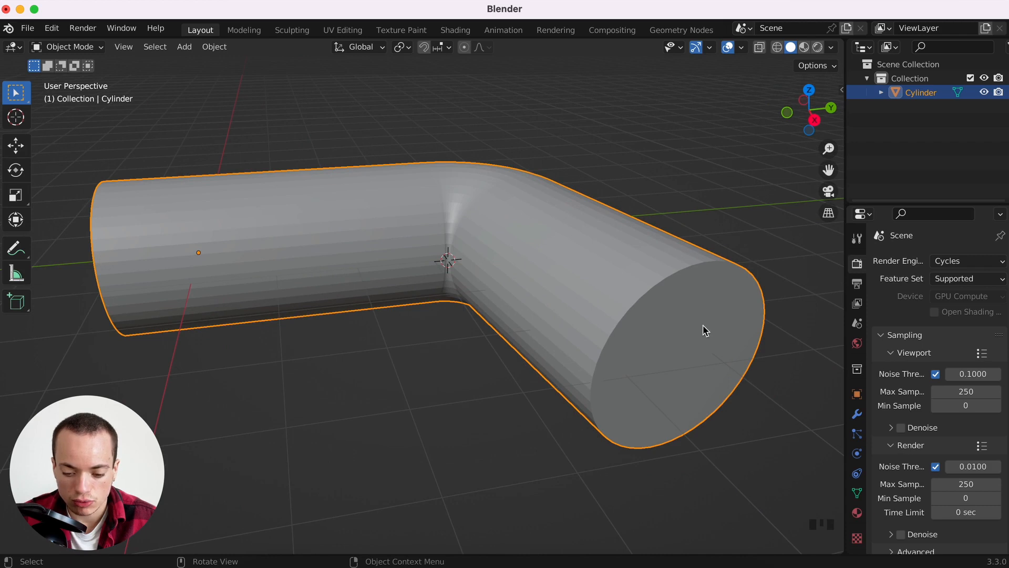
scroll(404, 271, left, 10)
scroll(404, 271, right, 8)
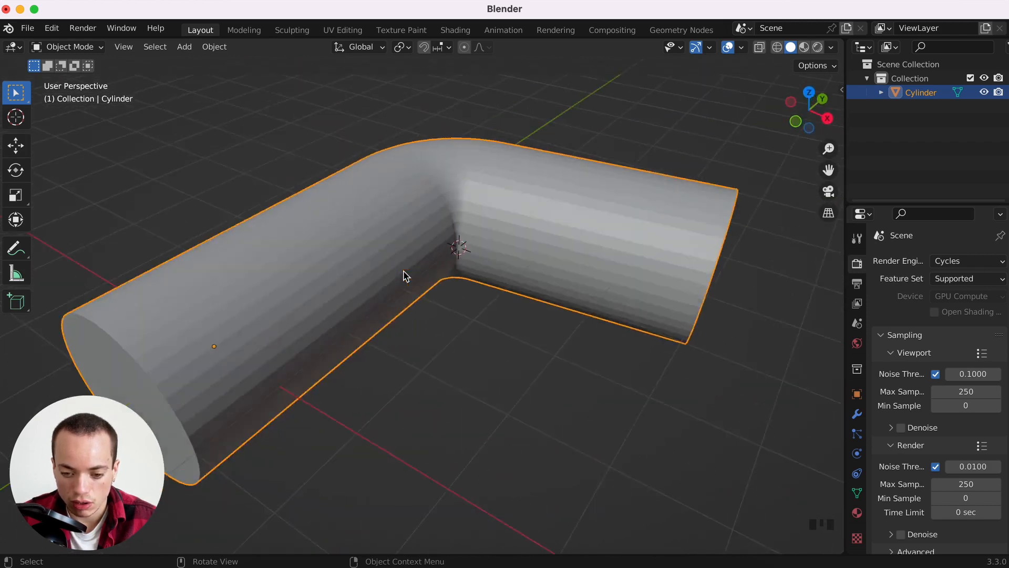
shift+scroll(404, 271, right, 3)
shift+scroll(404, 272, right, 4)
shift+scroll(569, 250, left, 5)
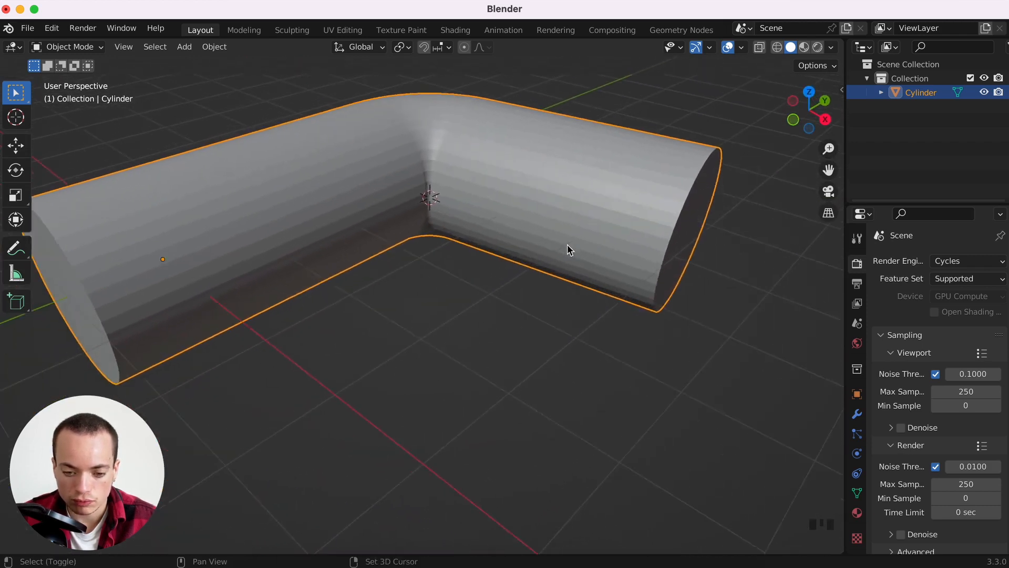
In Edit Mode, select the cap faces at both ends of the tunnel and delete the faces to open it.
key(Tab)
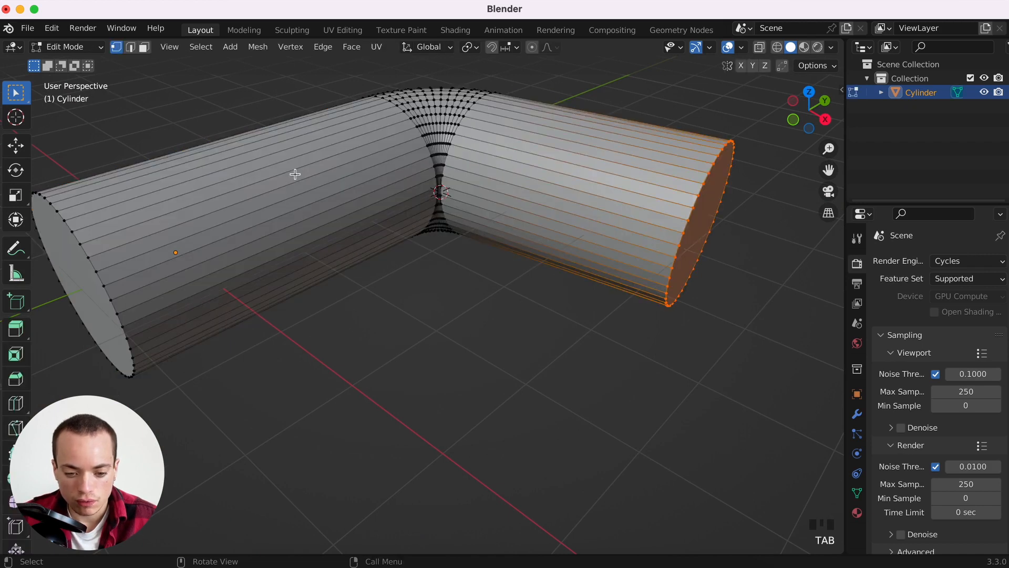
shift+scroll(295, 174, left, 3)
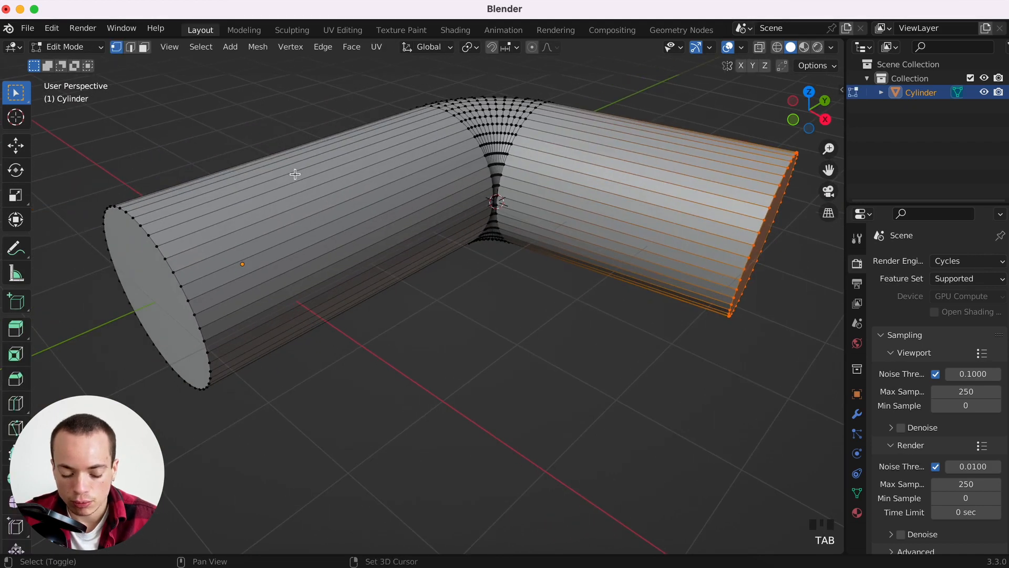
click(145, 51)
scroll(261, 313, left, 5)
click(183, 333)
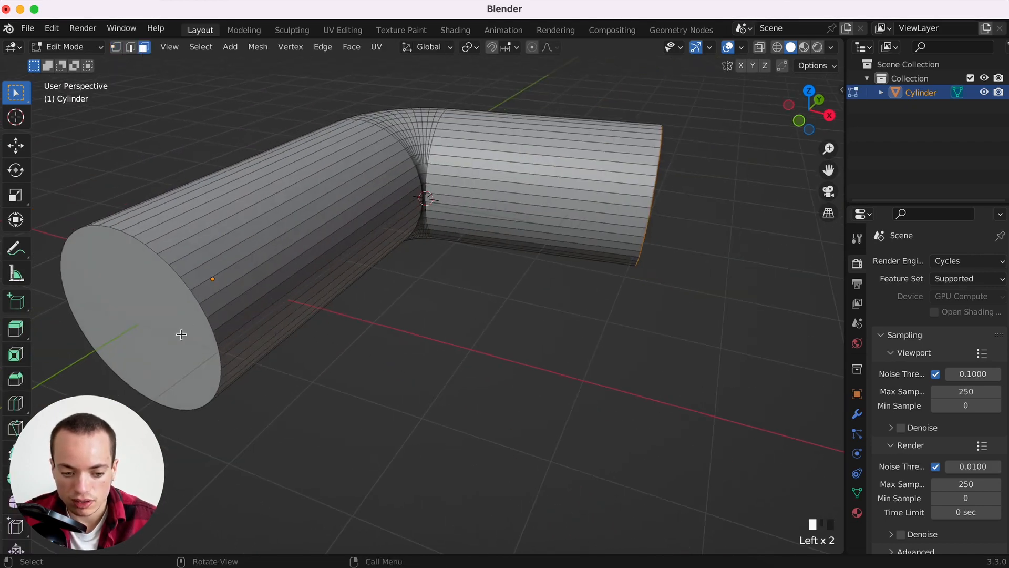
scroll(466, 314, left, 10)
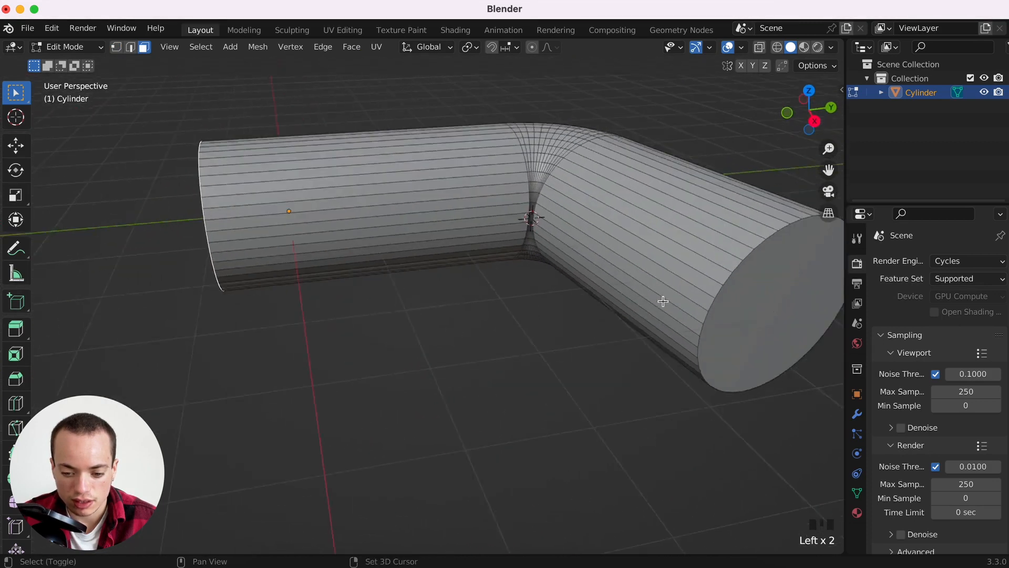
shift+click(624, 314)
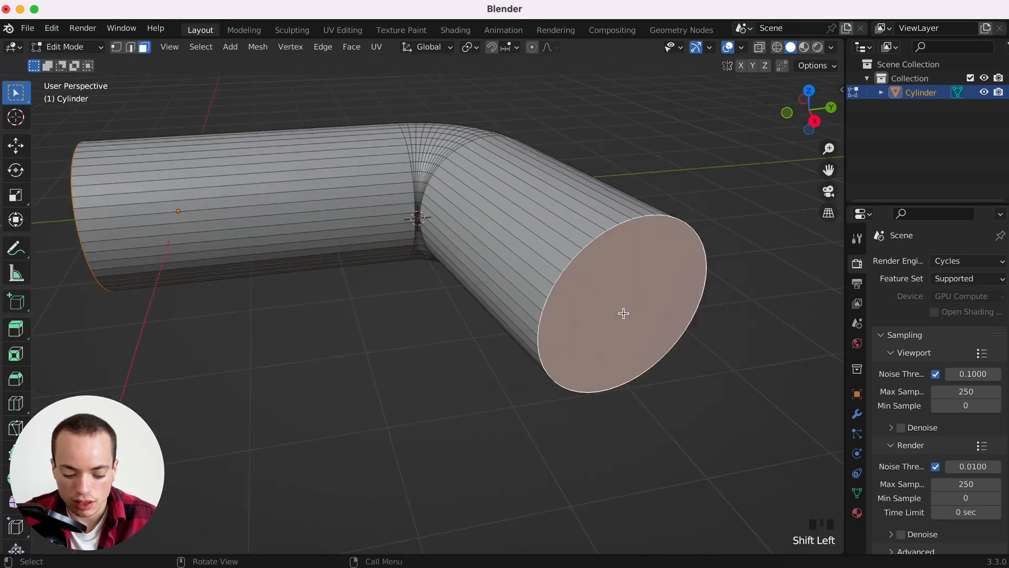
key(x)
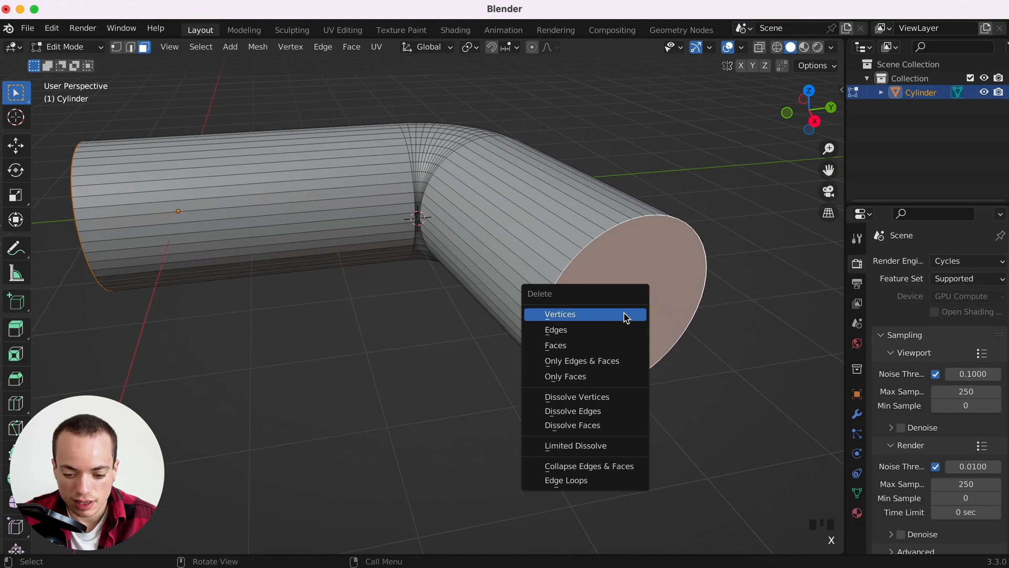
click(575, 347)
shift+scroll(444, 352, left, 3)
scroll(444, 352, left, 15)
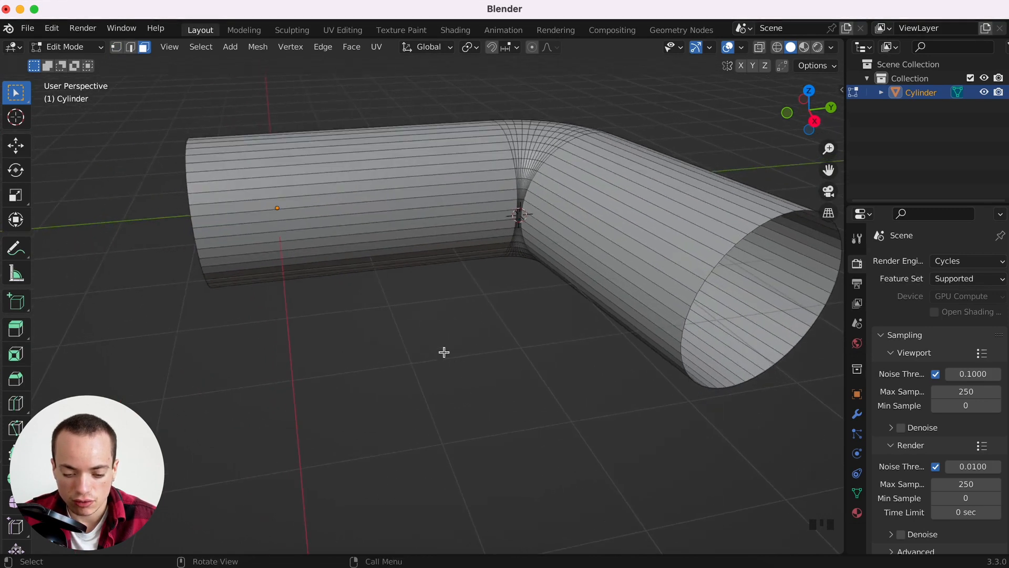
shift+scroll(444, 352, right, 3)
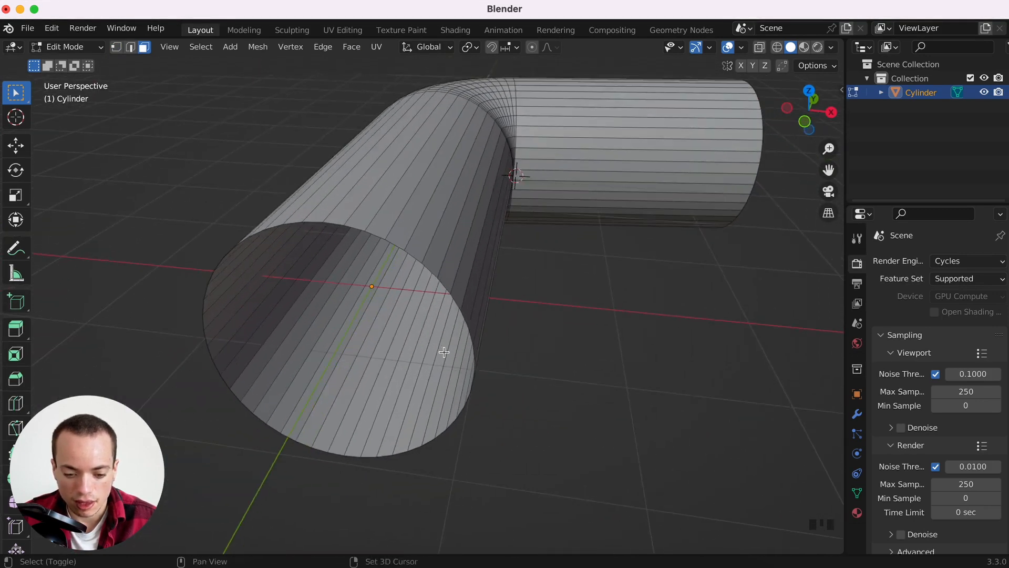
scroll(445, 352, down, 10)
scroll(444, 353, up, 5)
scroll(445, 352, up, 3)
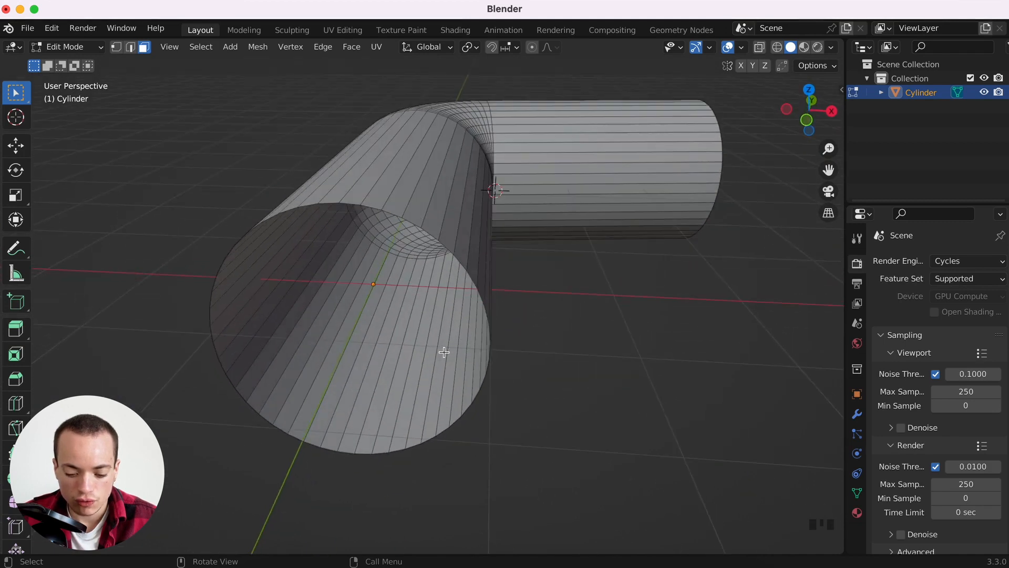
Return to Object Mode and apply Shade Smooth to the tunnel.
key(Tab)
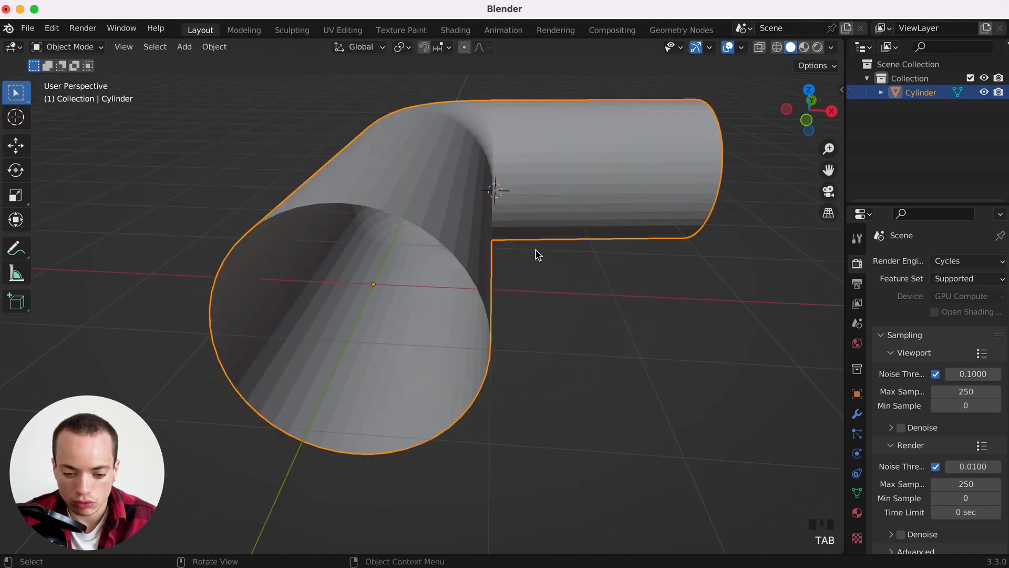
scroll(502, 328, left, 10)
scroll(502, 328, right, 10)
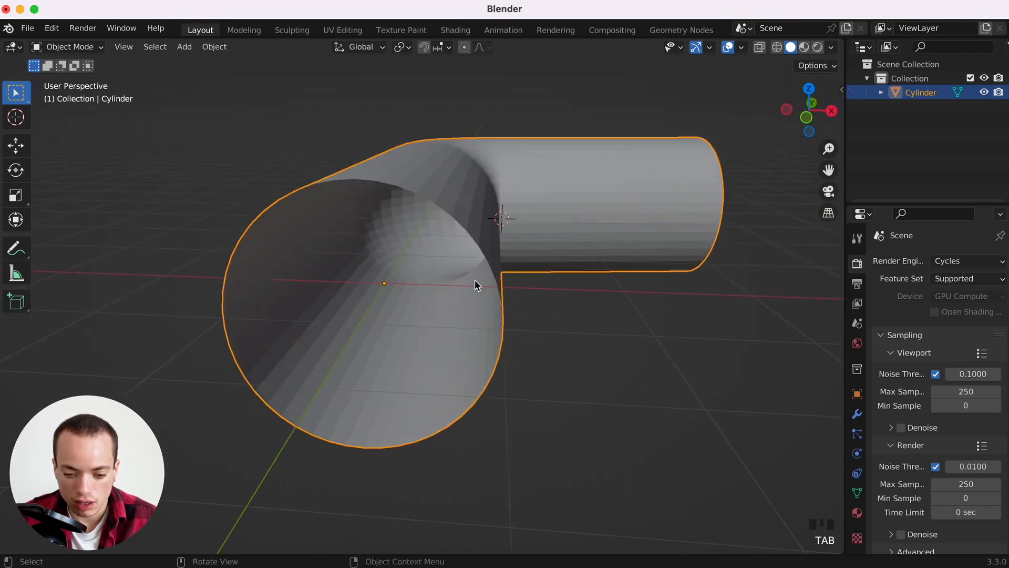
scroll(455, 244, right, 5)
right_click(481, 206)
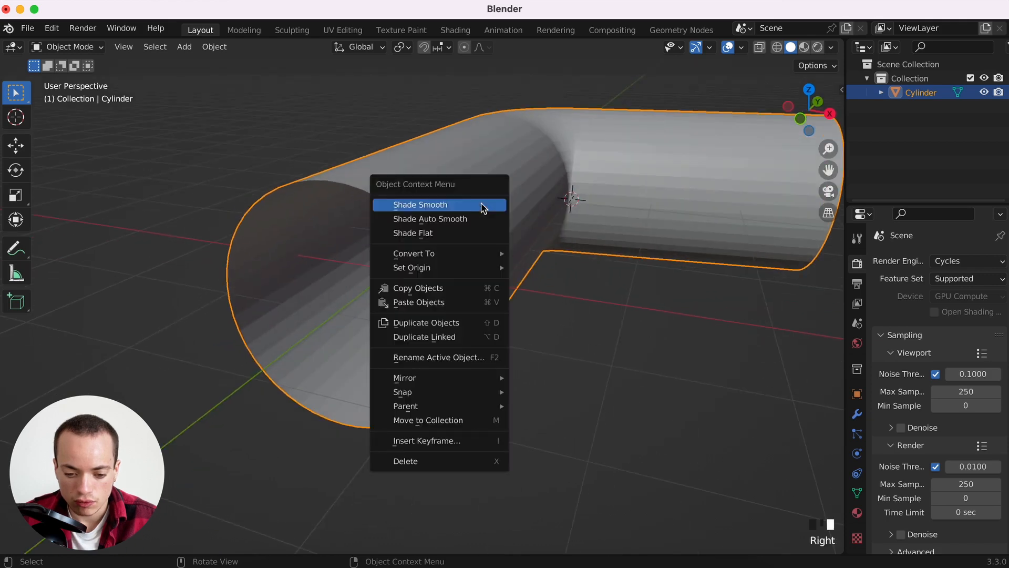
click(447, 206)
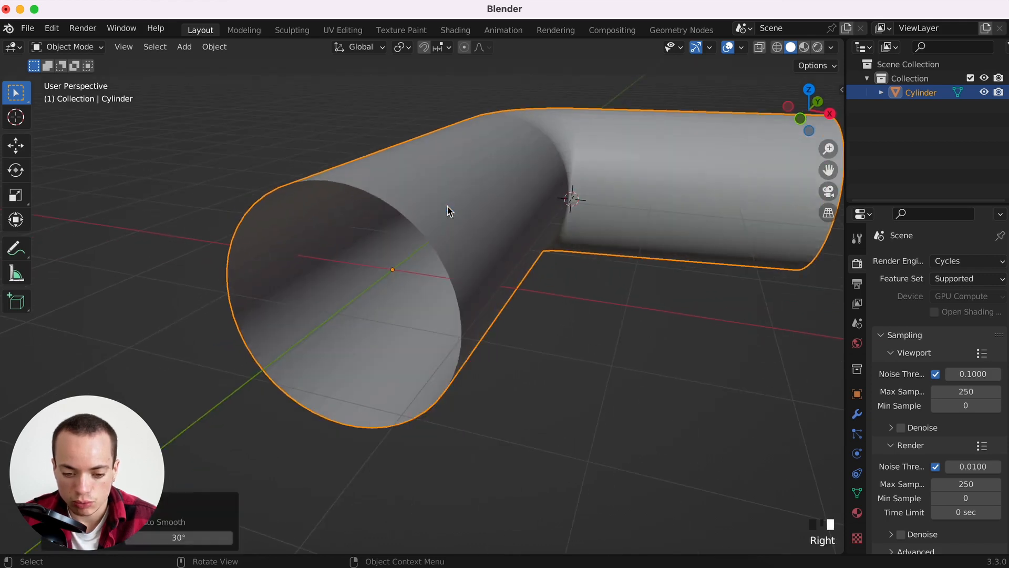
scroll(437, 254, left, 10)
scroll(436, 255, right, 10)
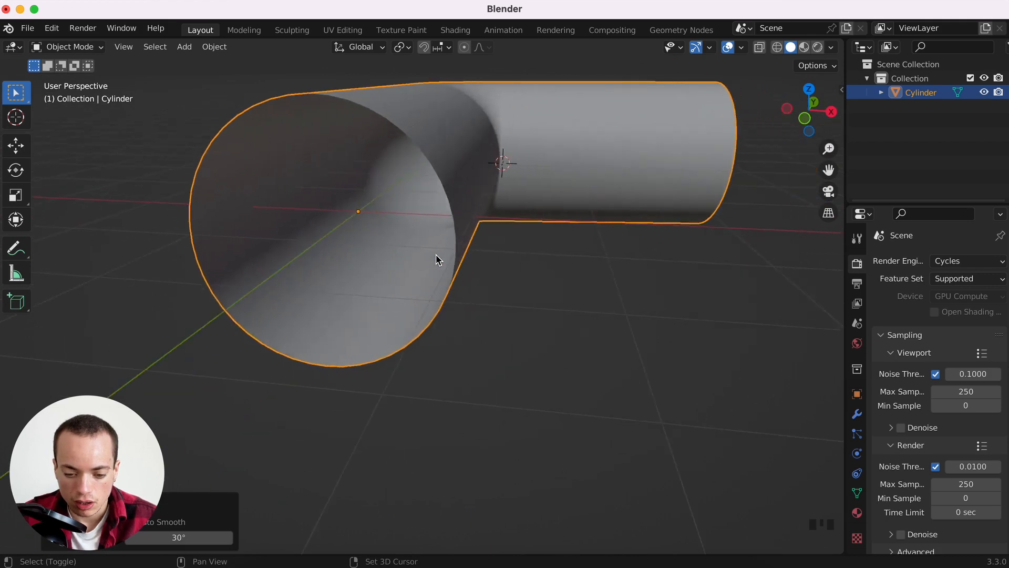
shift+scroll(395, 268, left, 5)
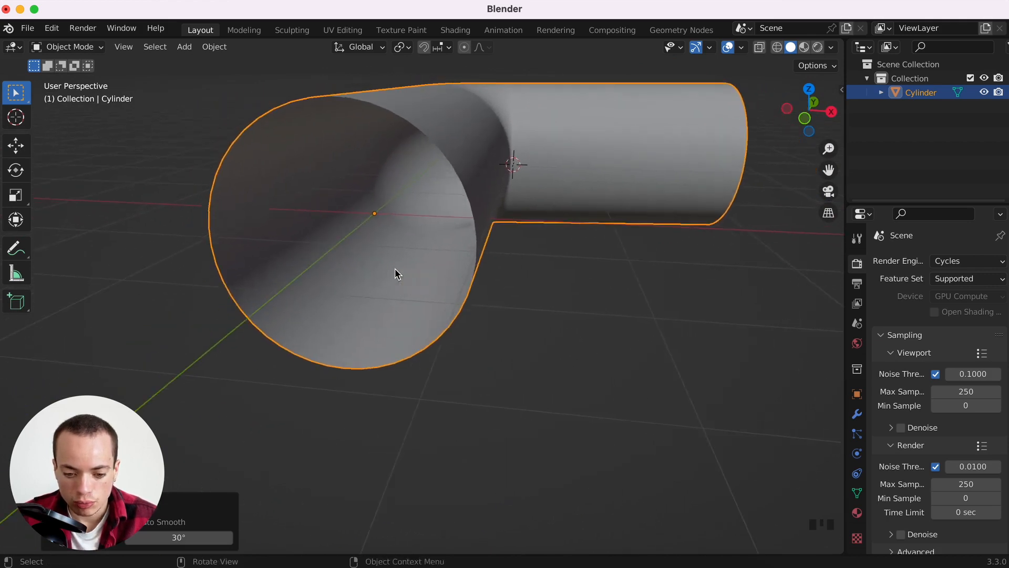
Add a camera and move it about 7.6 m along negative Y, beyond the tunnel's open -Y end.
scroll(395, 268, up, 10)
super+scroll(395, 269, down, 5)
super+scroll(395, 268, down, 3)
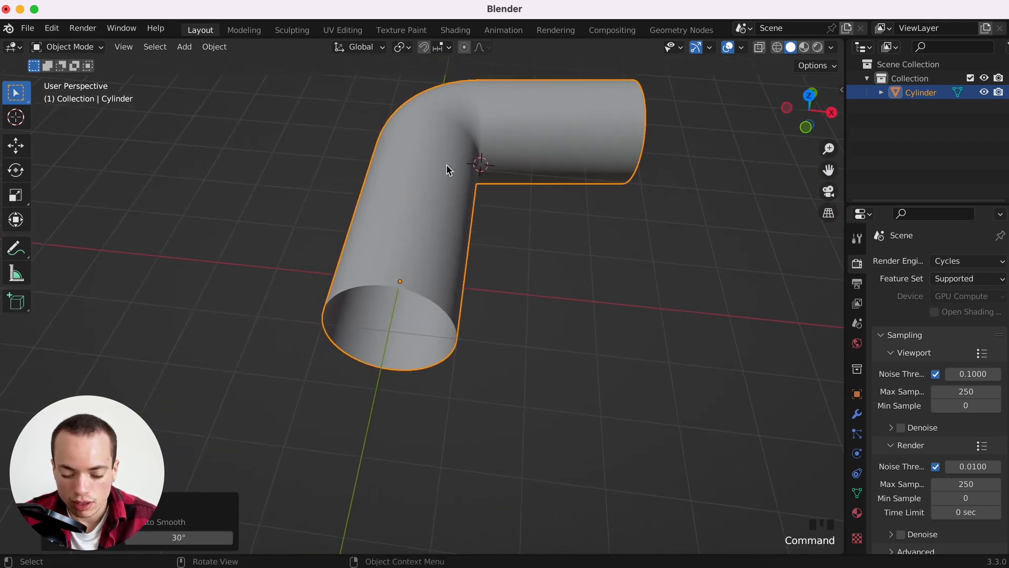
key(shift+a)
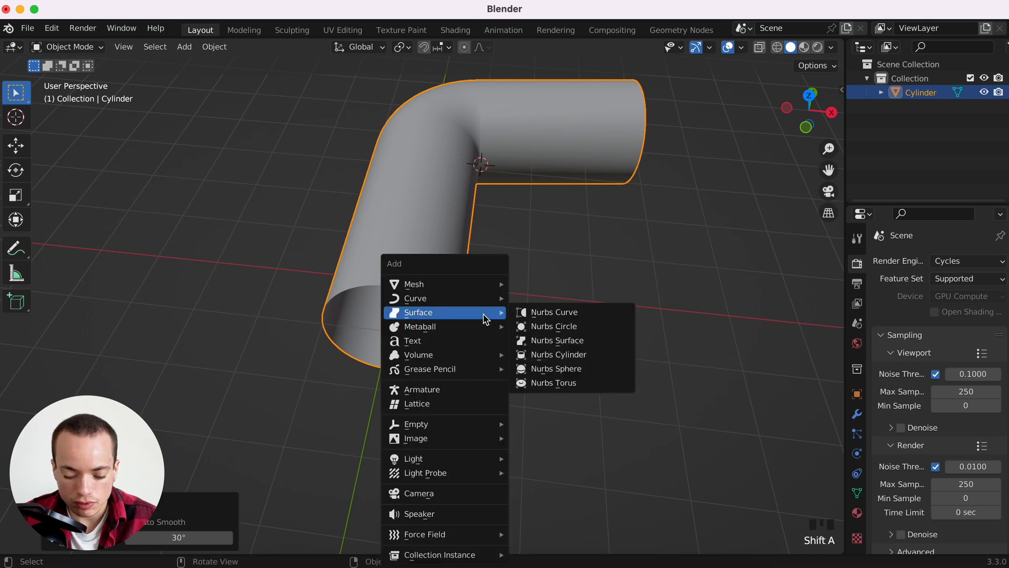
click(451, 493)
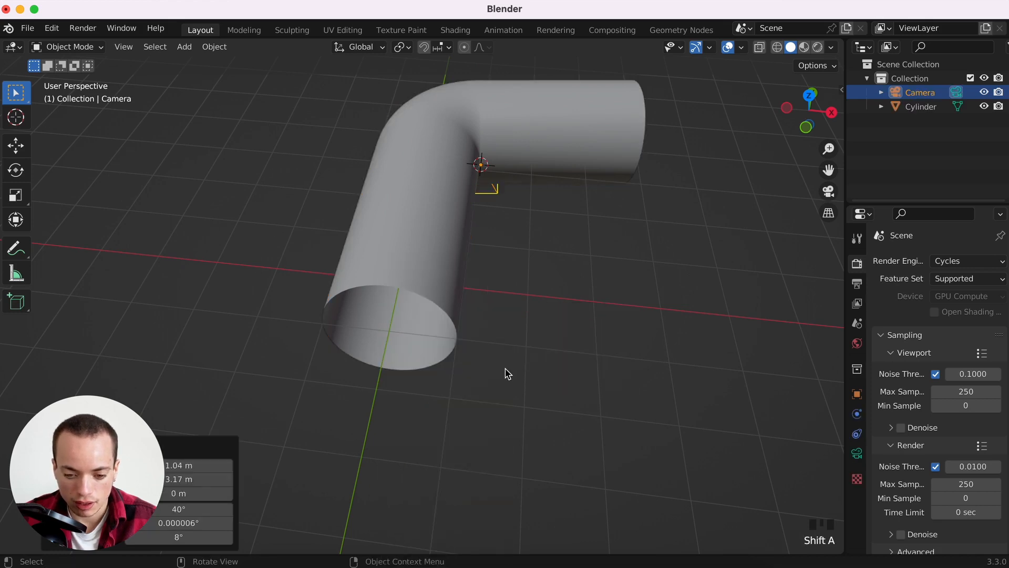
key(g)
key(y)
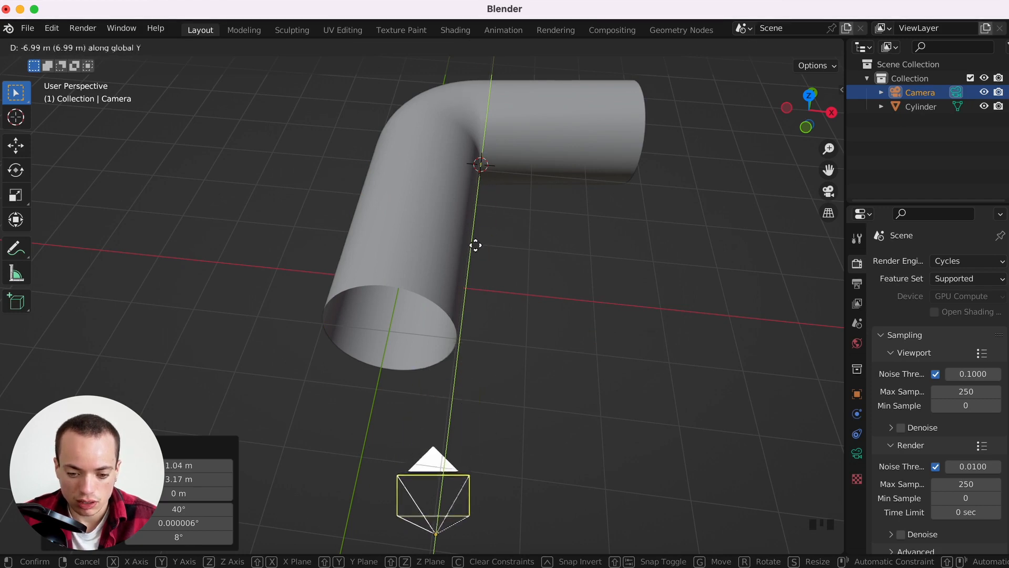
click(472, 310)
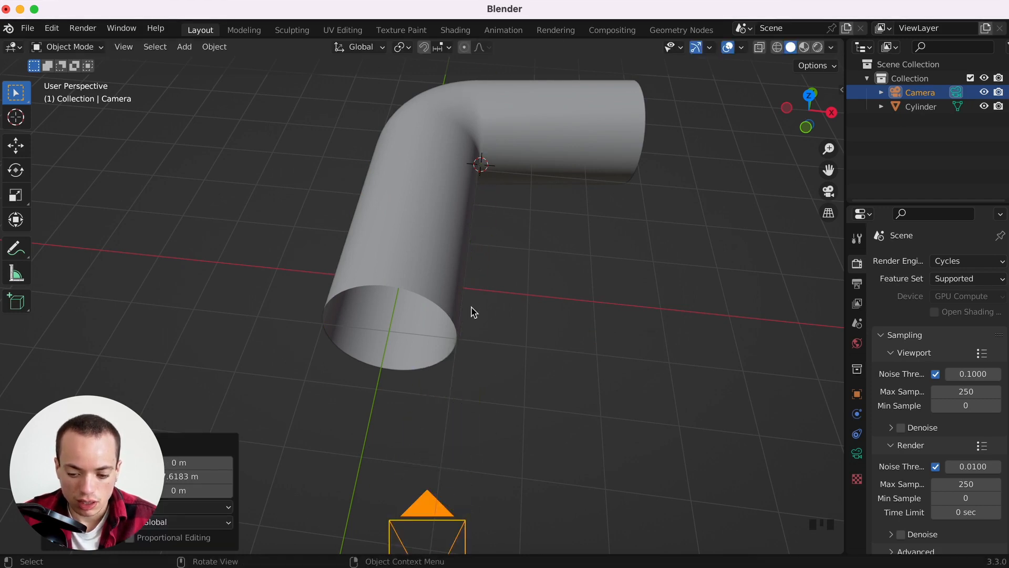
Set the camera's rotation to 0° on Z and 90° on X so it faces the tunnel opening.
click(856, 398)
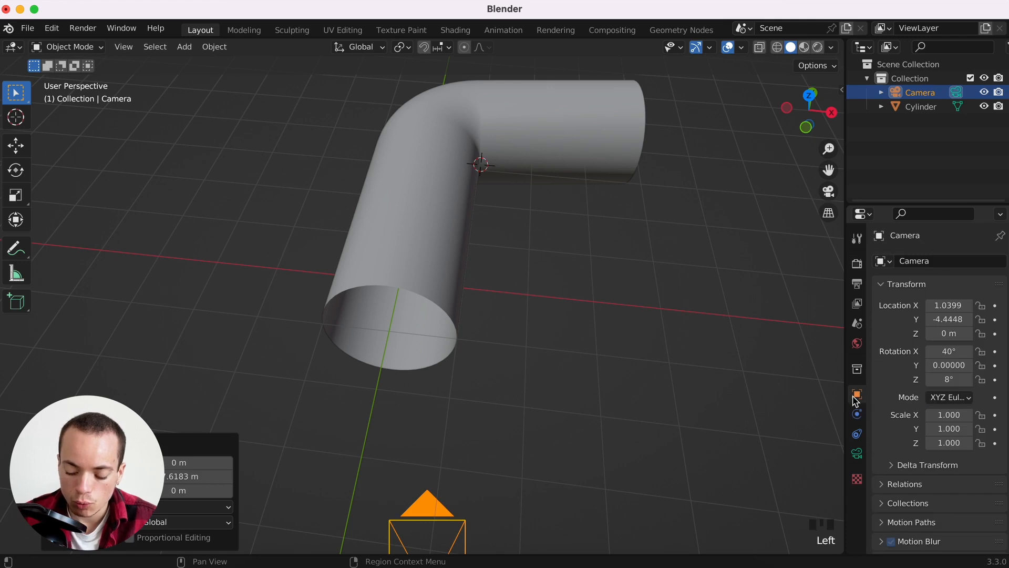
shift+scroll(680, 408, down, 5)
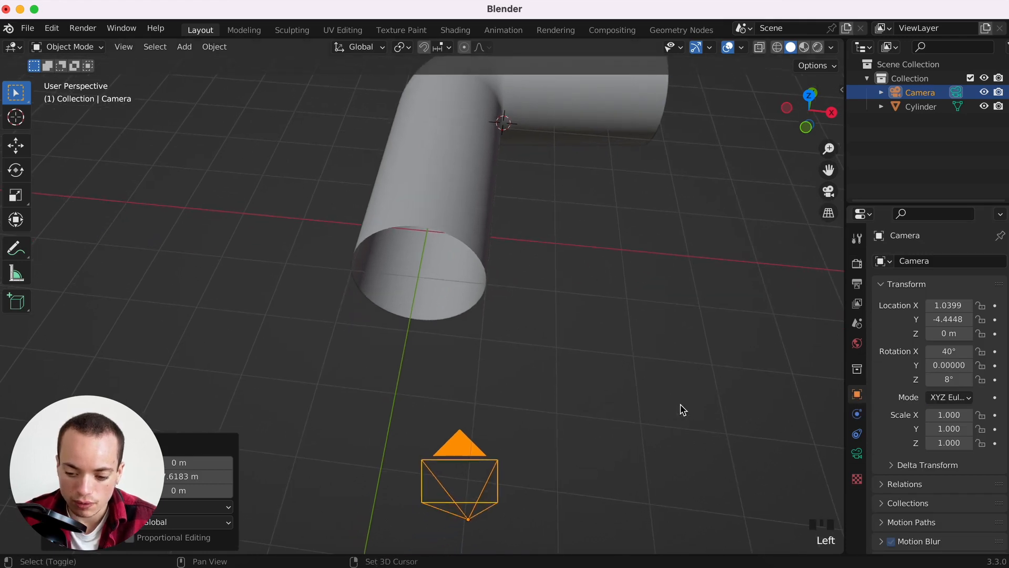
click(949, 379)
text(0)
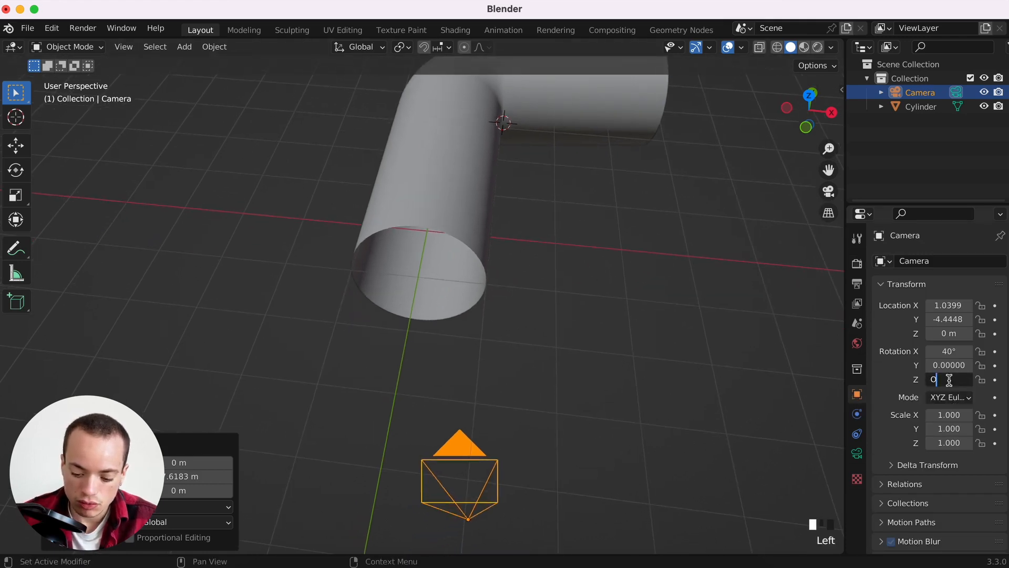
key(Return)
scroll(773, 362, left, 10)
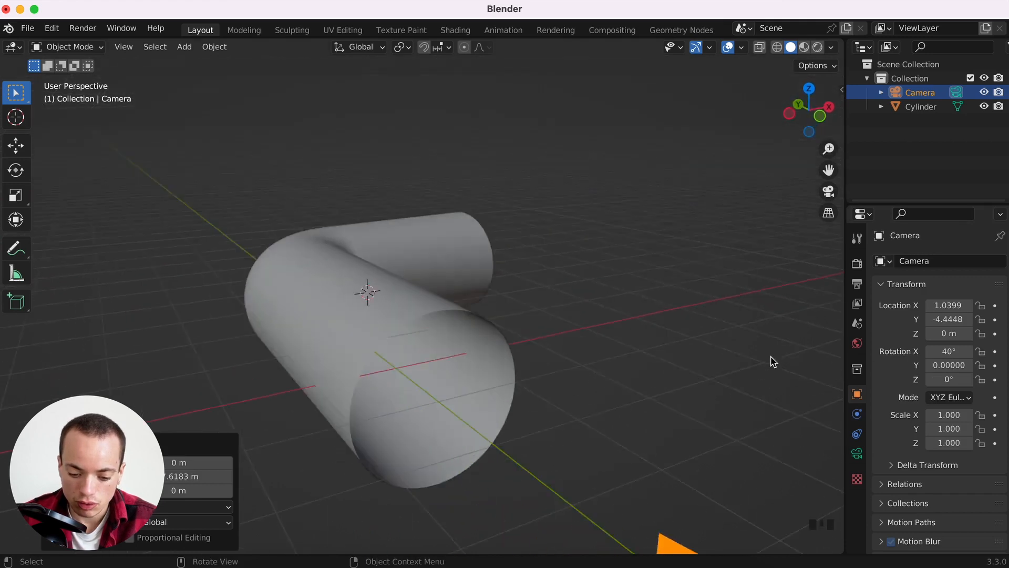
shift+scroll(774, 362, down, 8)
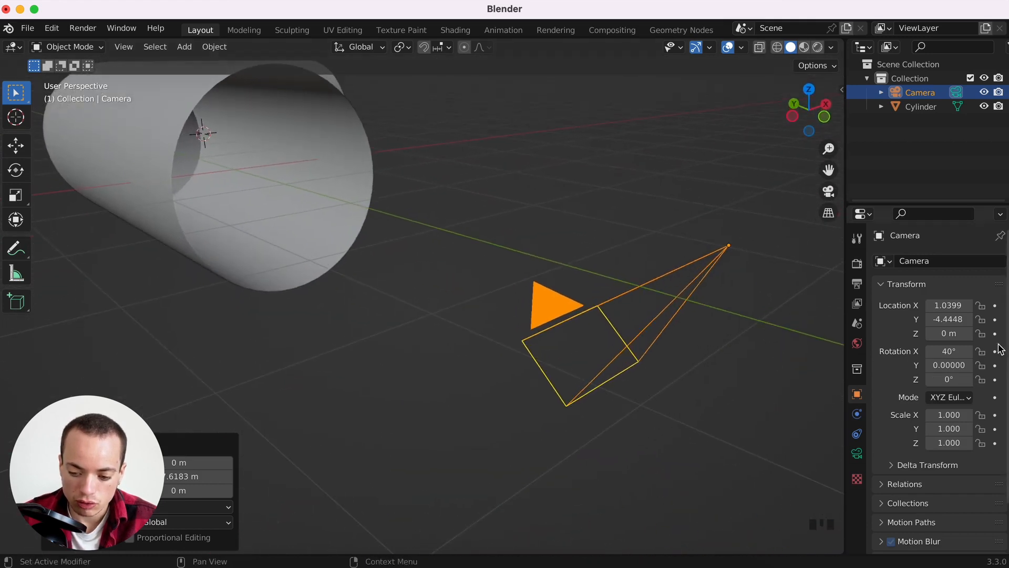
click(949, 352)
text(90)
key(Return)
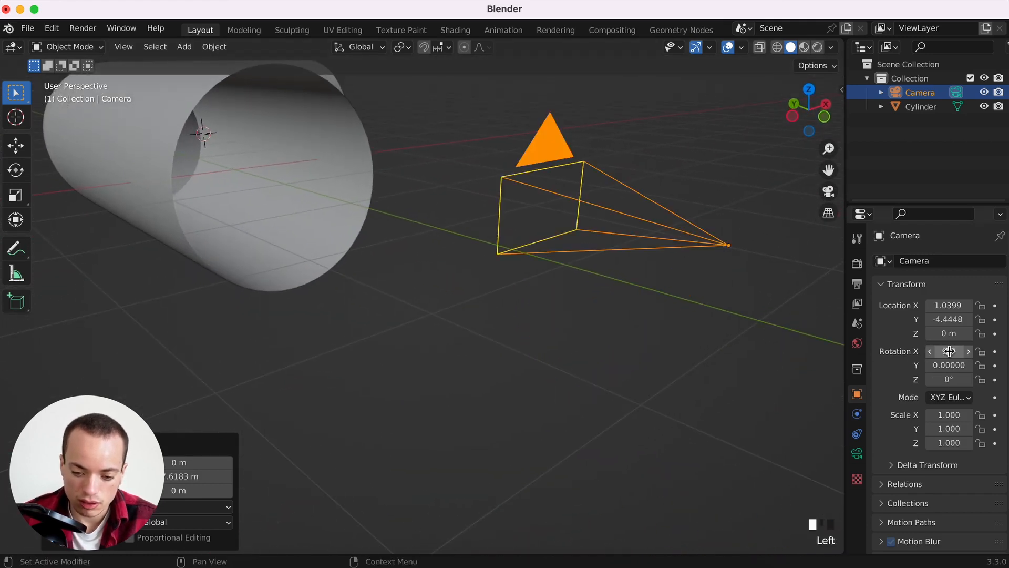
Set the camera's X location to 0 m and look through the camera into the tunnel.
scroll(733, 328, right, 10)
super+scroll(732, 328, down, 4)
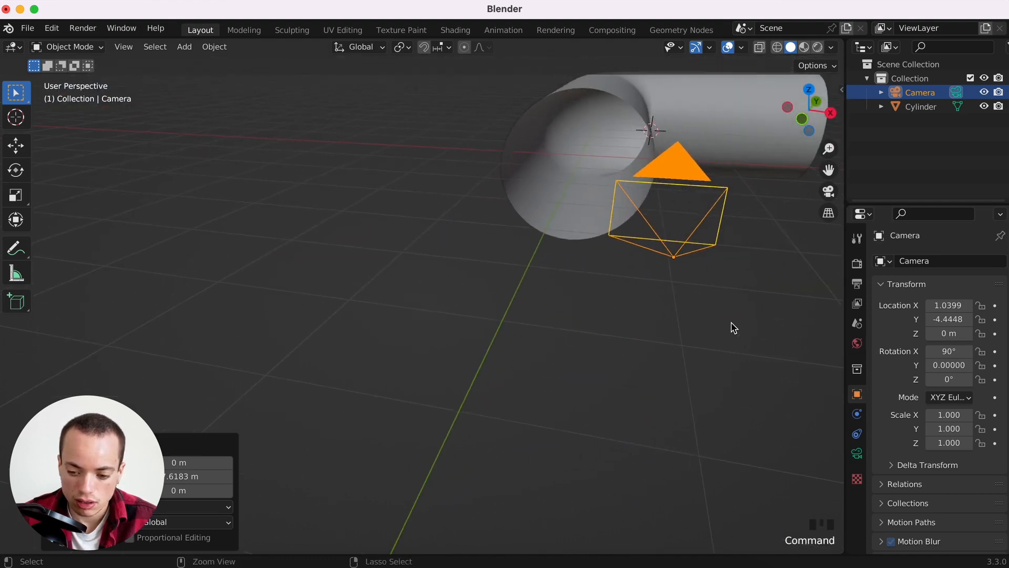
click(946, 319)
click(949, 305)
text(0)
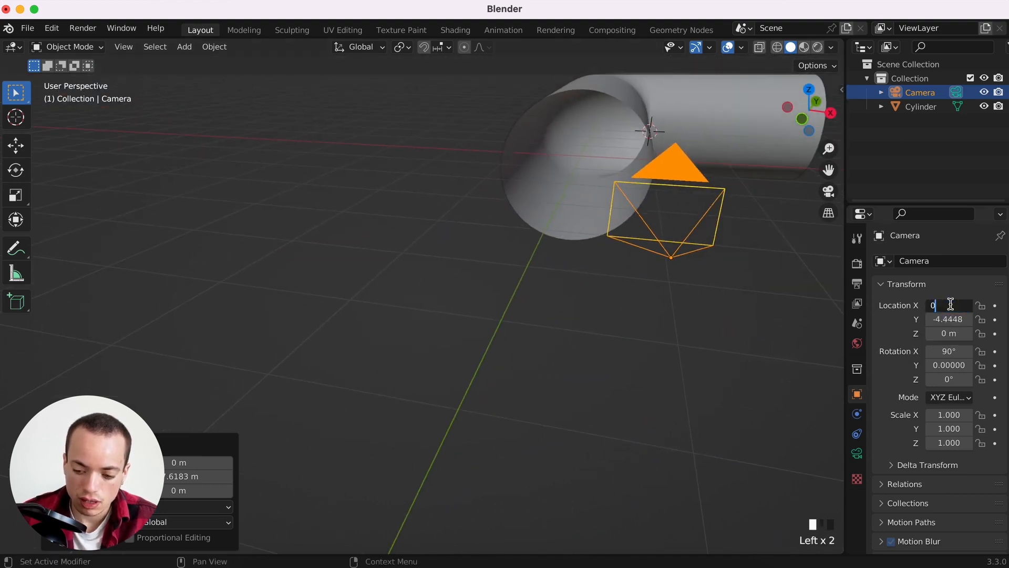
key(Return)
scroll(539, 269, right, 6)
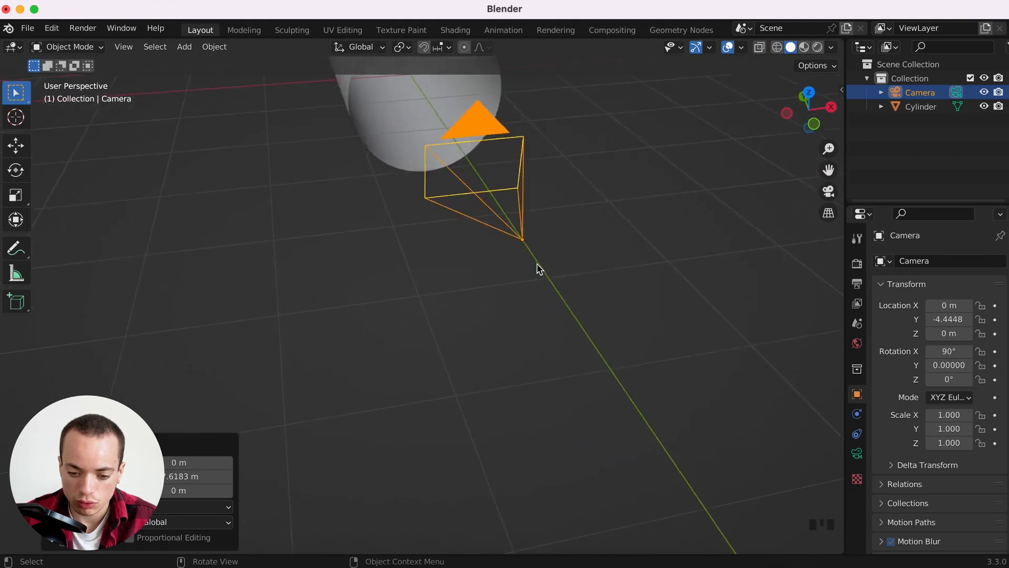
scroll(539, 268, right, 5)
key(KP_0)
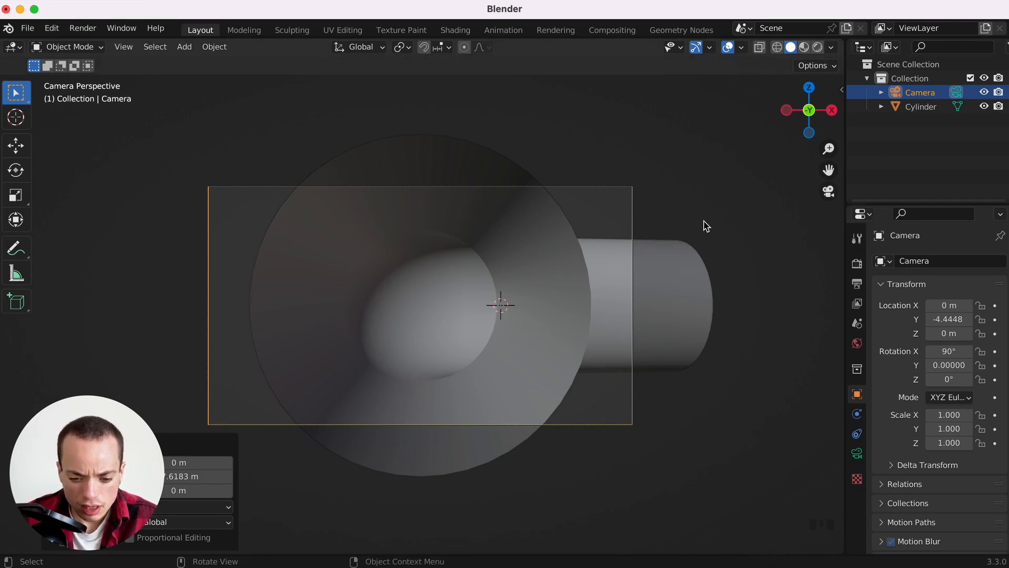
Select the tunnel and view its open -Y end and the camera from directly above.
click(573, 245)
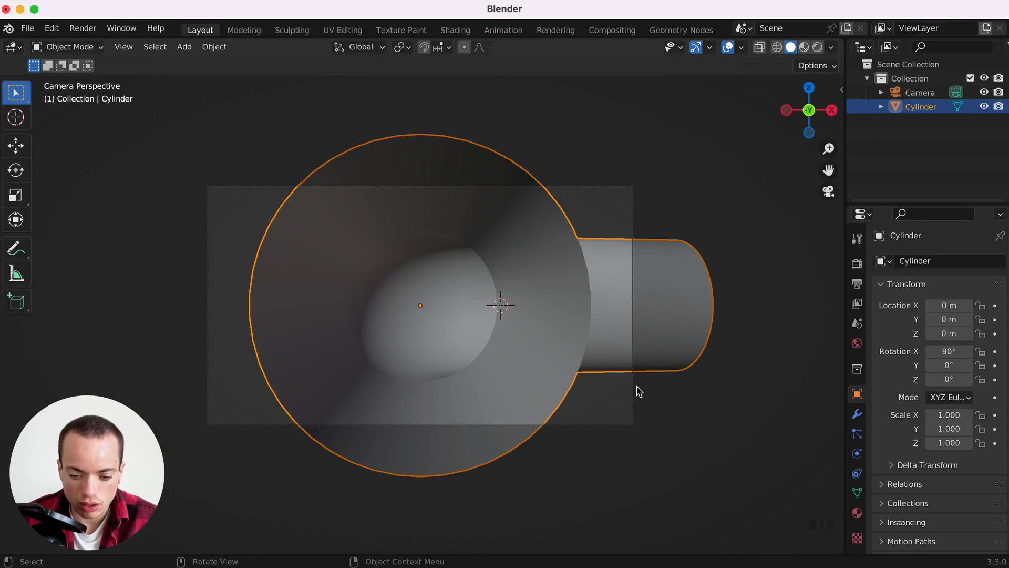
scroll(765, 201, up, 5)
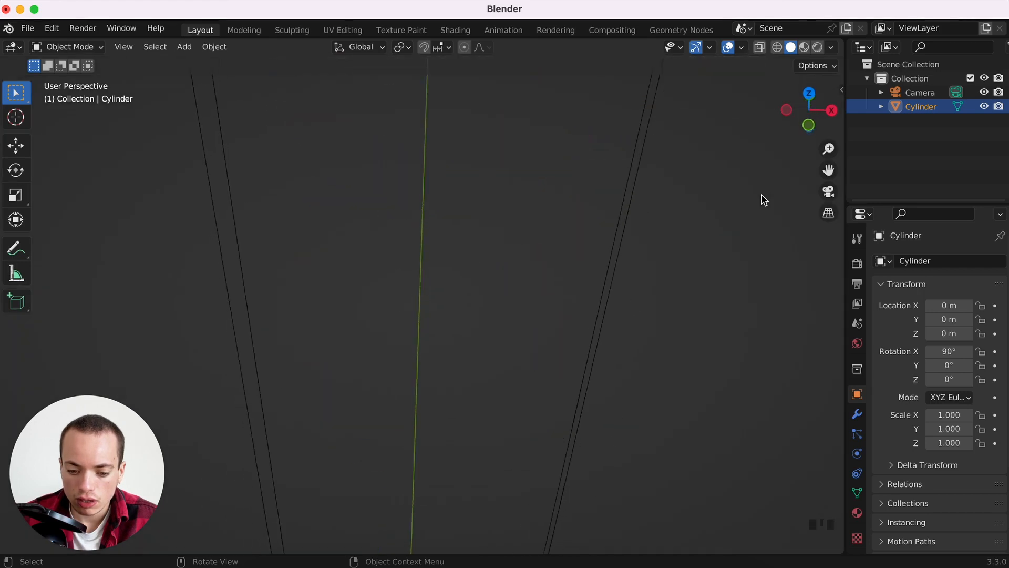
super+scroll(764, 200, down, 3)
super+scroll(764, 201, down, 6)
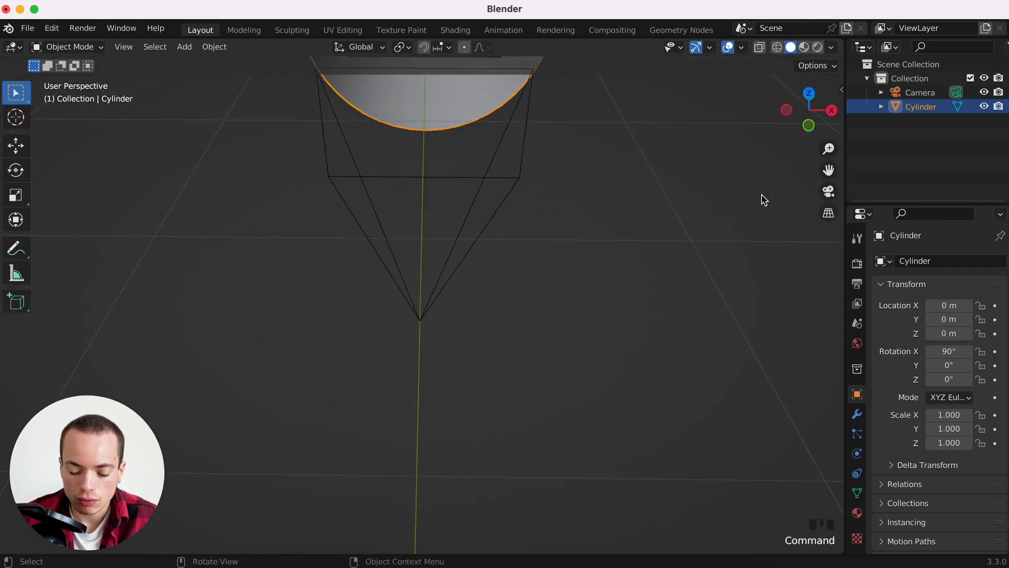
click(812, 94)
super+scroll(617, 275, down, 3)
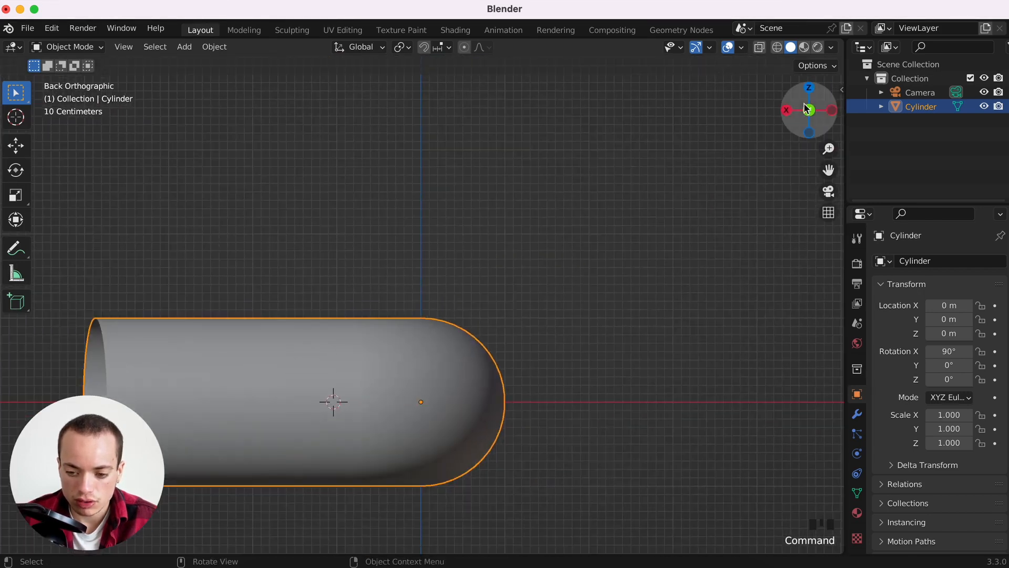
click(810, 87)
shift+scroll(527, 364, up, 5)
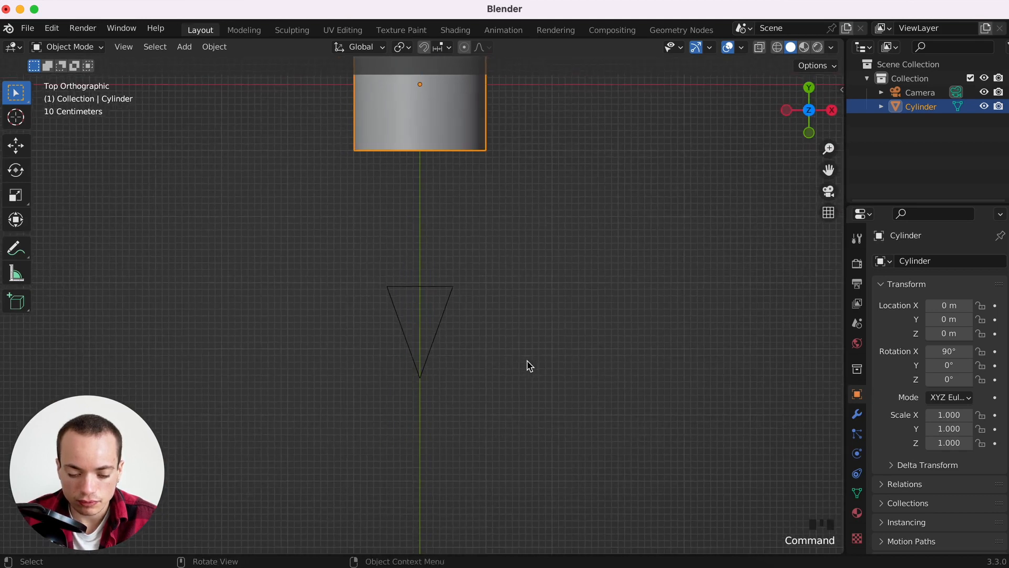
In Edit Mode with X-ray on, select all vertices of the open -Y end and move them along negative Y past the camera.
key(Tab)
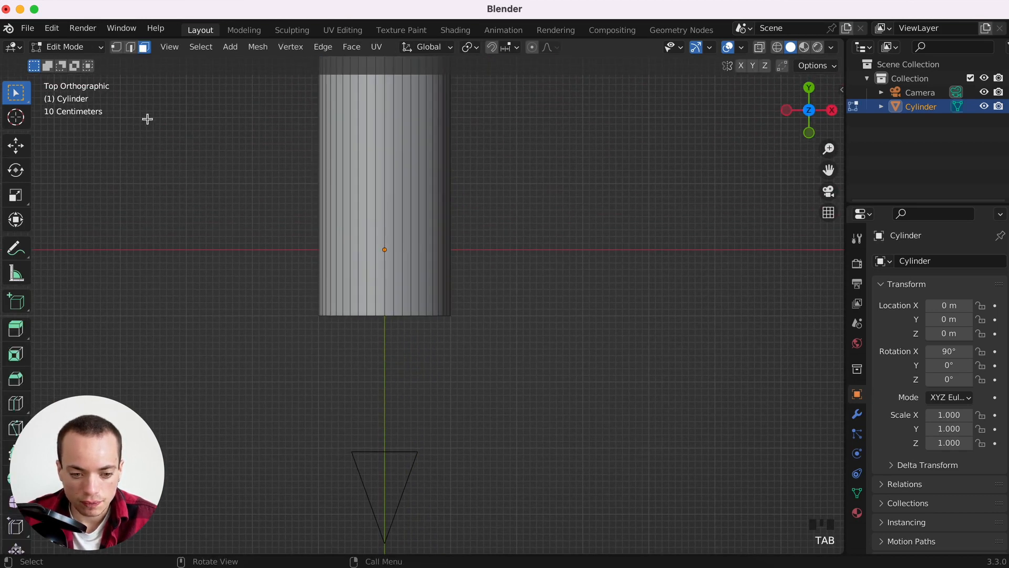
click(117, 47)
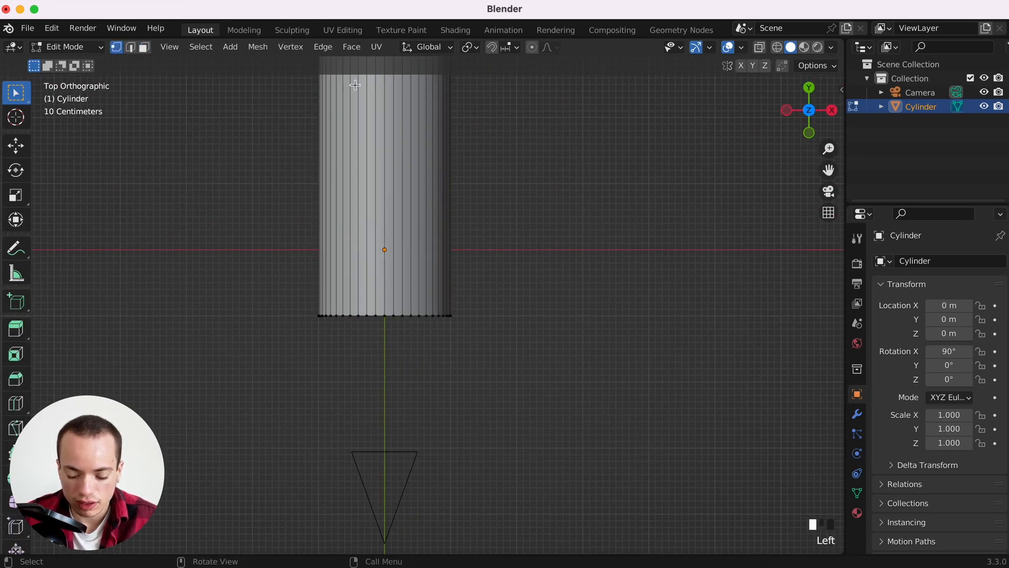
click(759, 48)
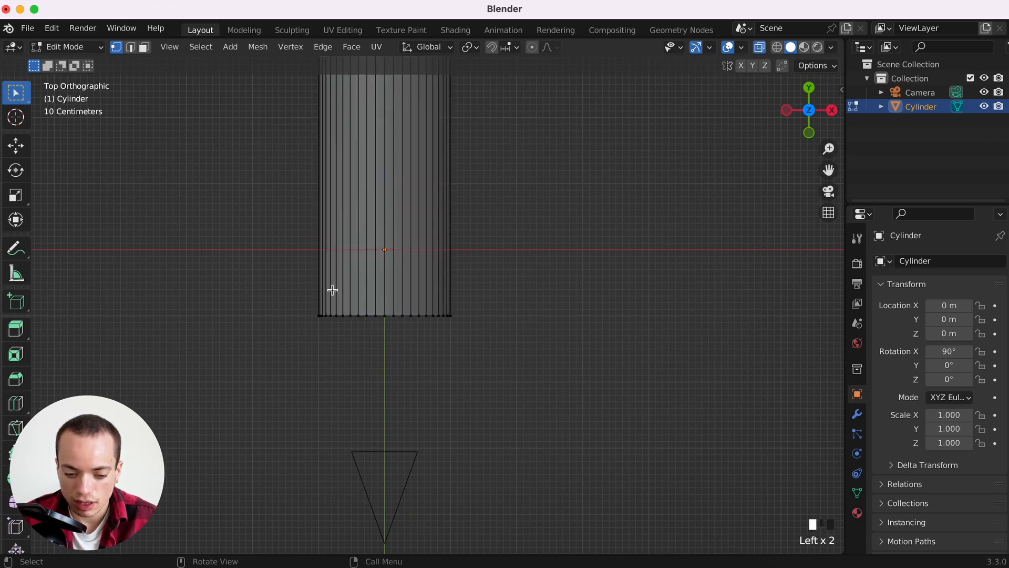
drag(296, 292, 572, 361)
key(g)
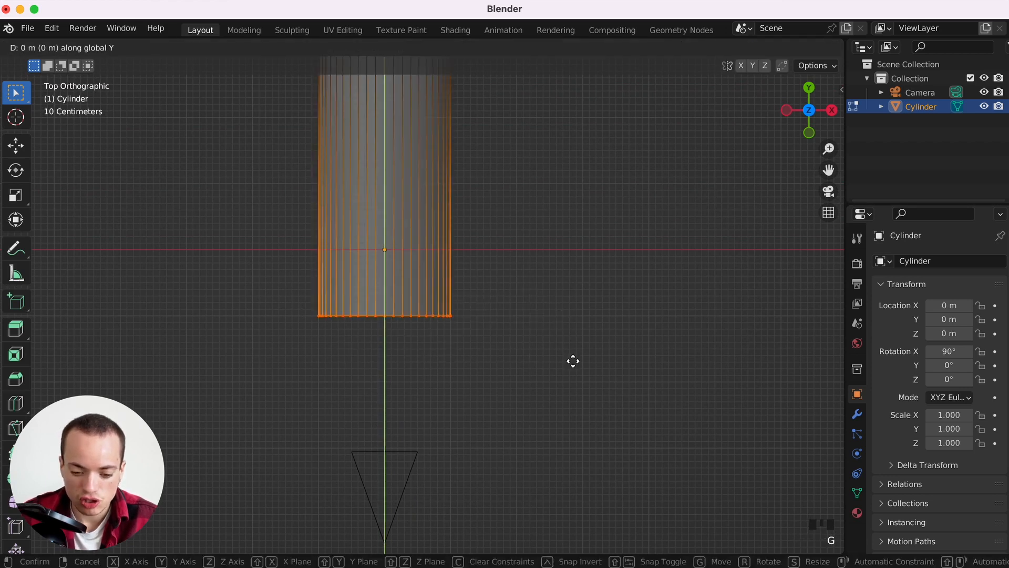
click(571, 68)
Check the lengthened tunnel through the camera, return to Object Mode, and inspect it from outside.
key(KP_0)
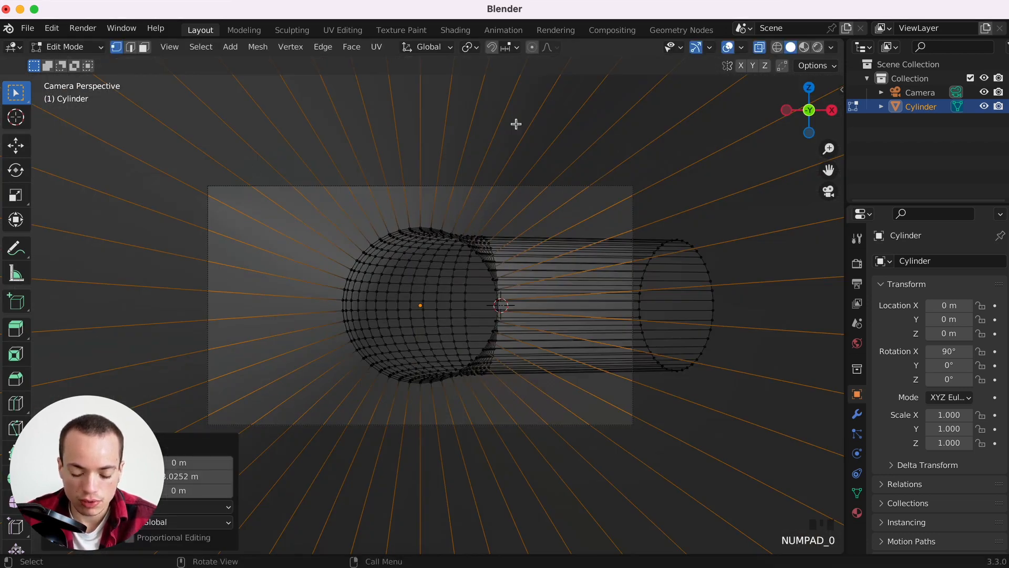
key(Tab)
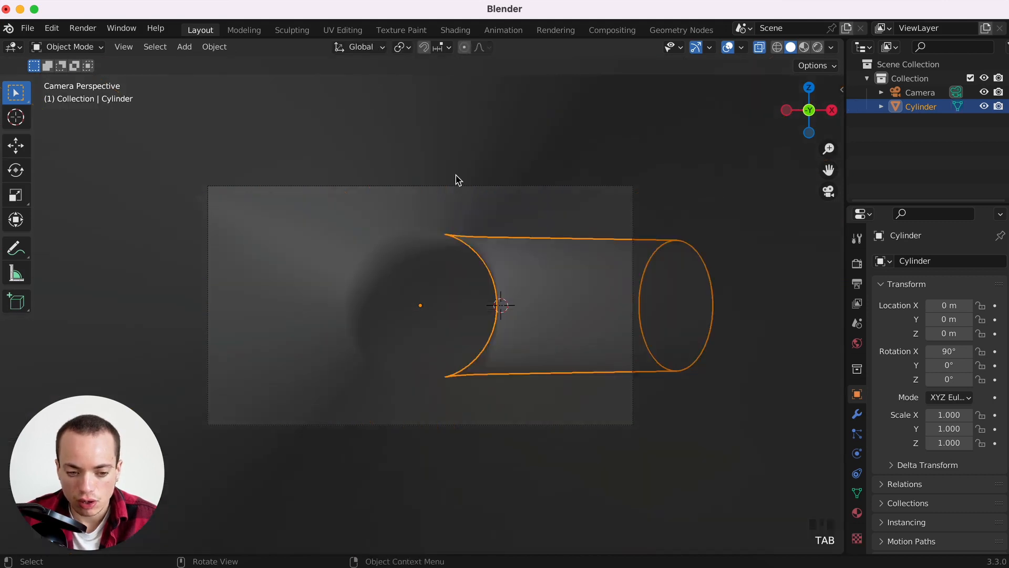
scroll(500, 238, down, 5)
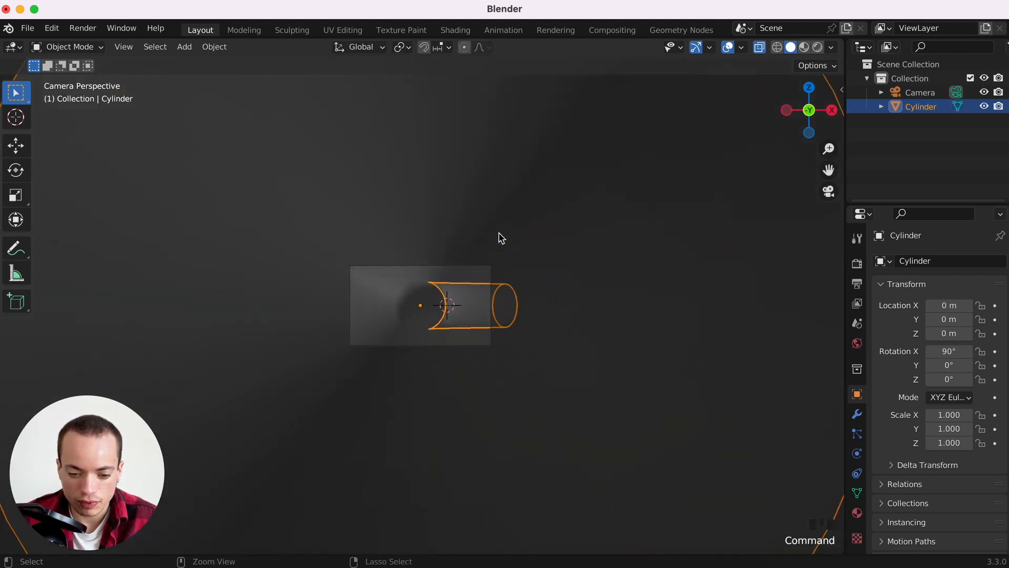
middle_drag(499, 238, 498, 233)
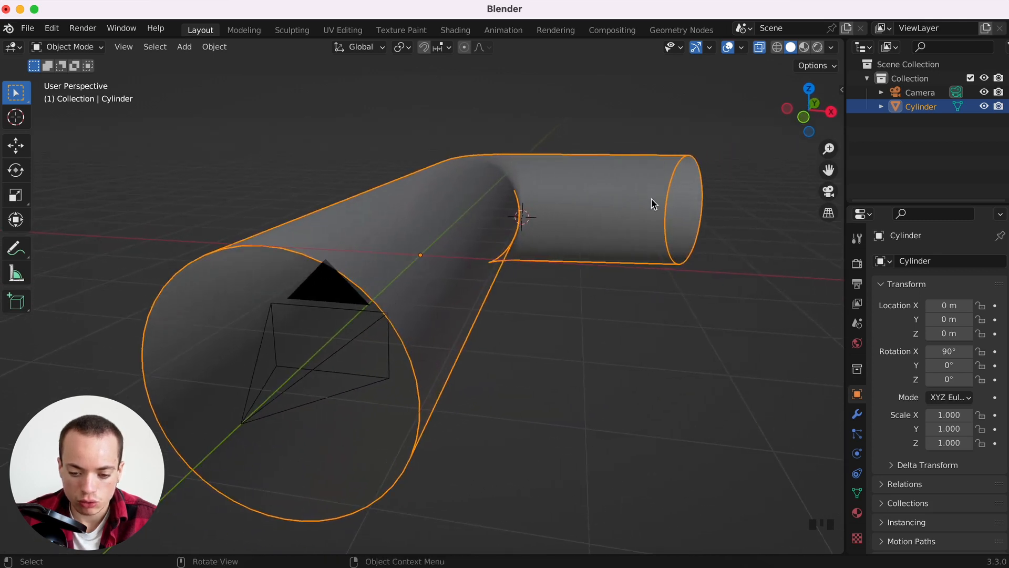
middle_drag(415, 310, 415, 310)
In Edit Mode, switch to edge selection and try picking a single lengthwise edge on the tunnel's straight section.
key(Tab)
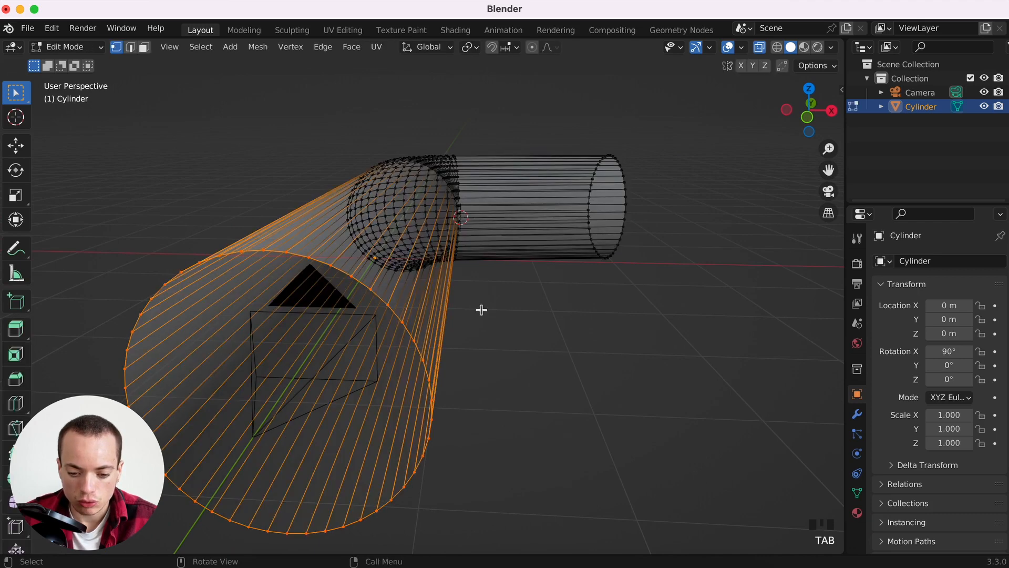
mouse_move(480, 308)
middle_down()
mouse_move(495, 310)
mouse_move(494, 299)
middle_up()
click(494, 299)
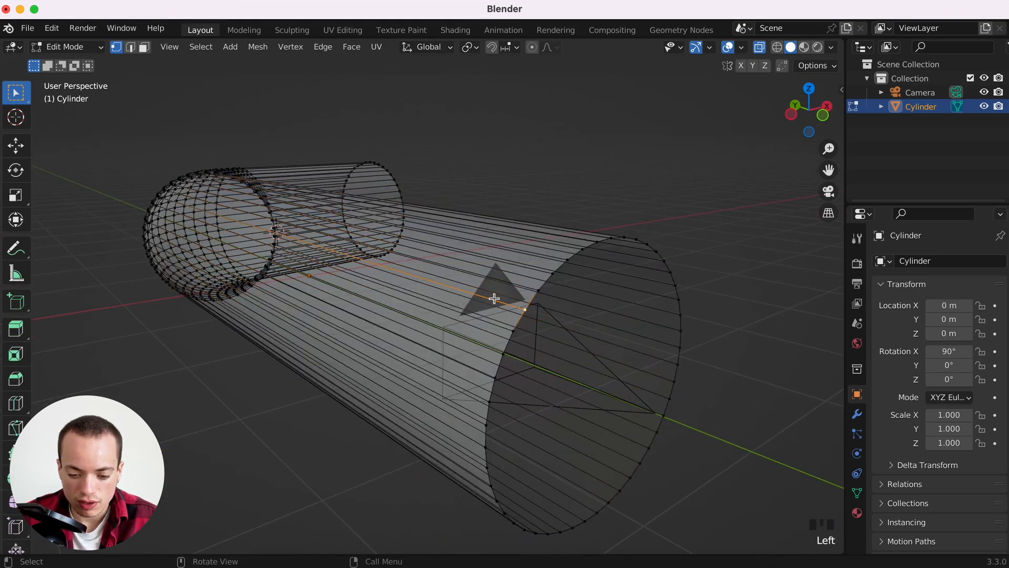
click(131, 48)
middle_drag(431, 205, 426, 209)
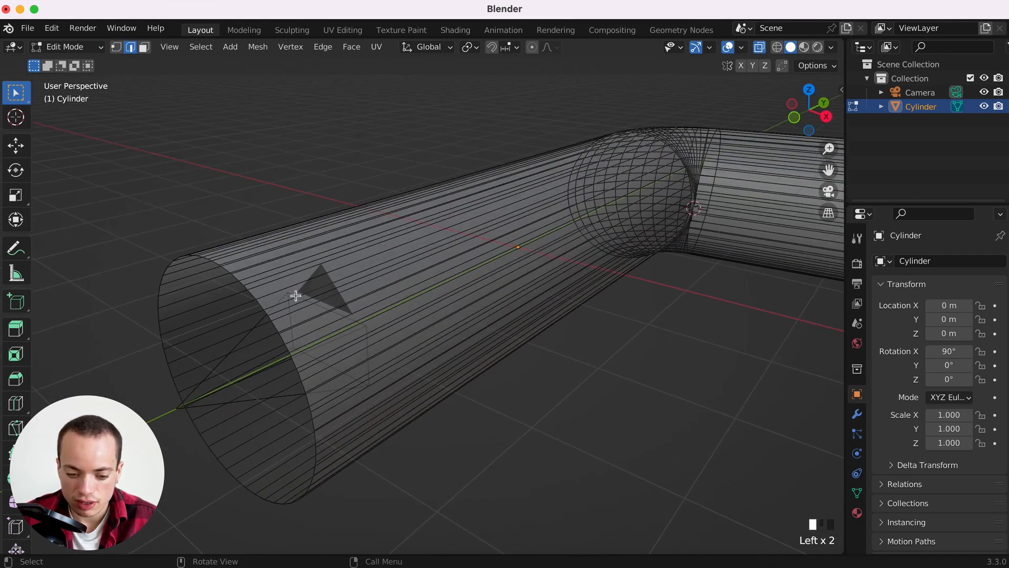
click(284, 310)
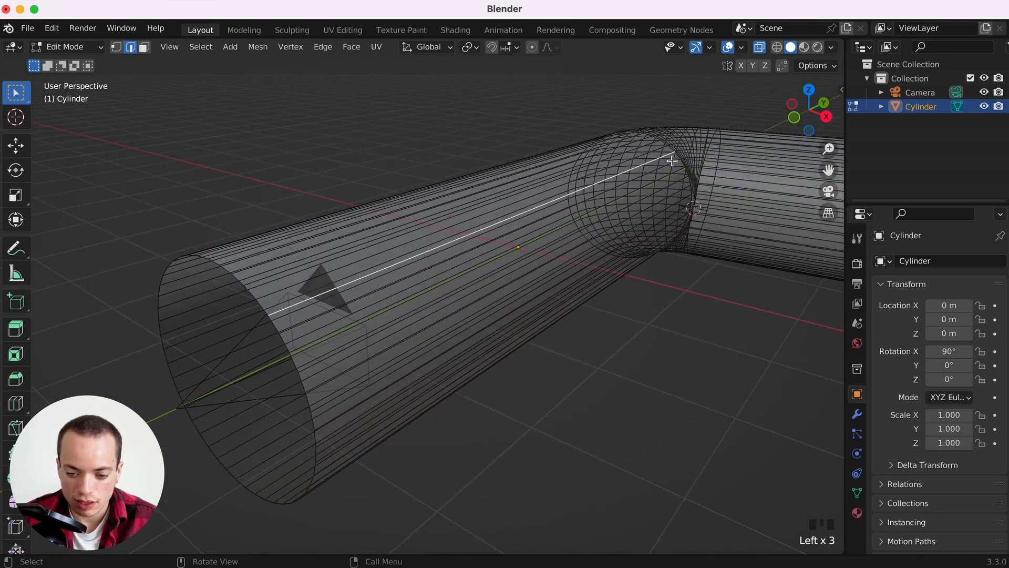
shift+middle_drag(804, 165, 453, 214)
click(489, 299)
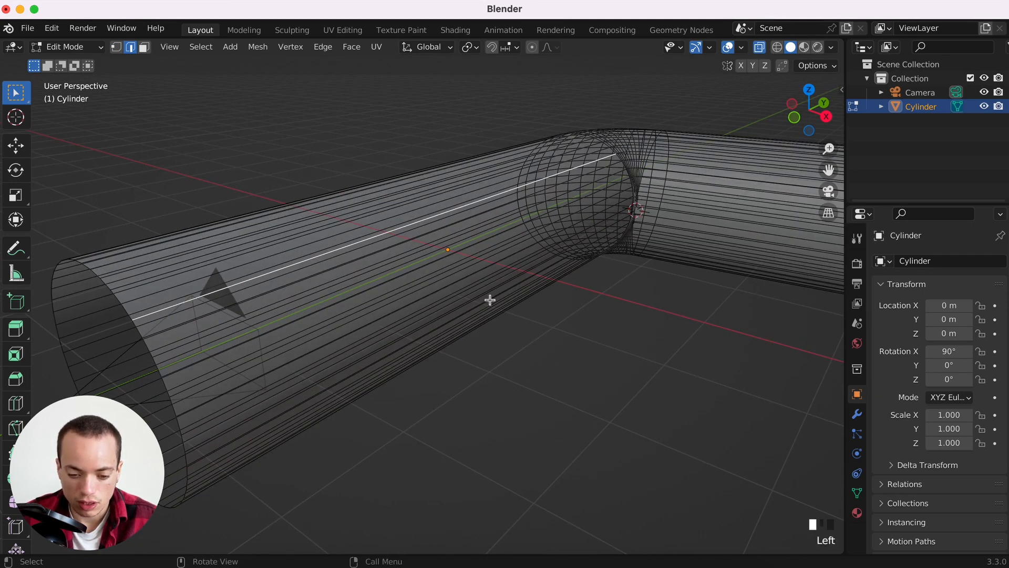
click(380, 237)
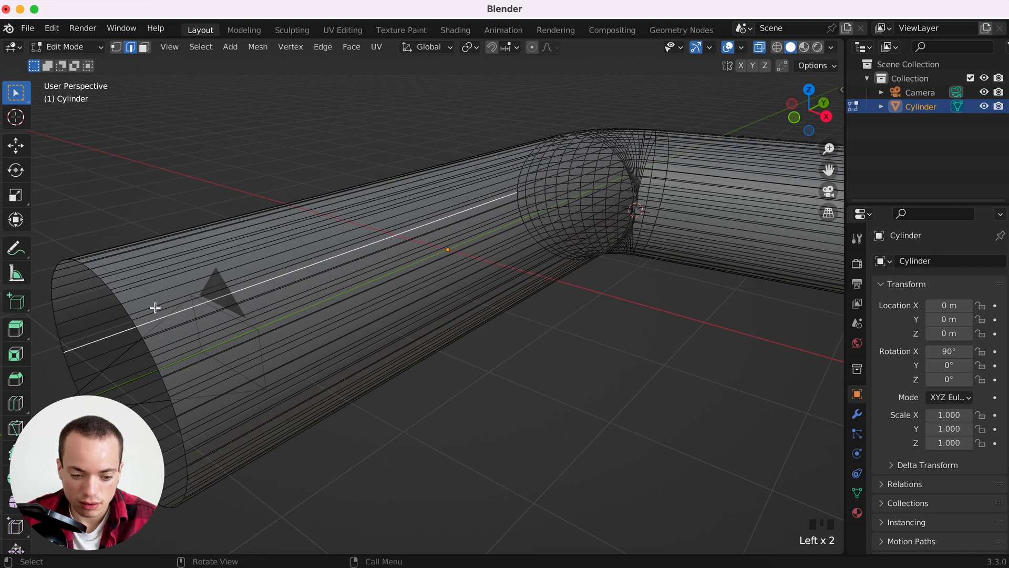
Turn off X-ray and select the lengthwise edge loop running along the tunnel's upper side and around the bend.
middle_drag(256, 312, 254, 311)
key(alt+z)
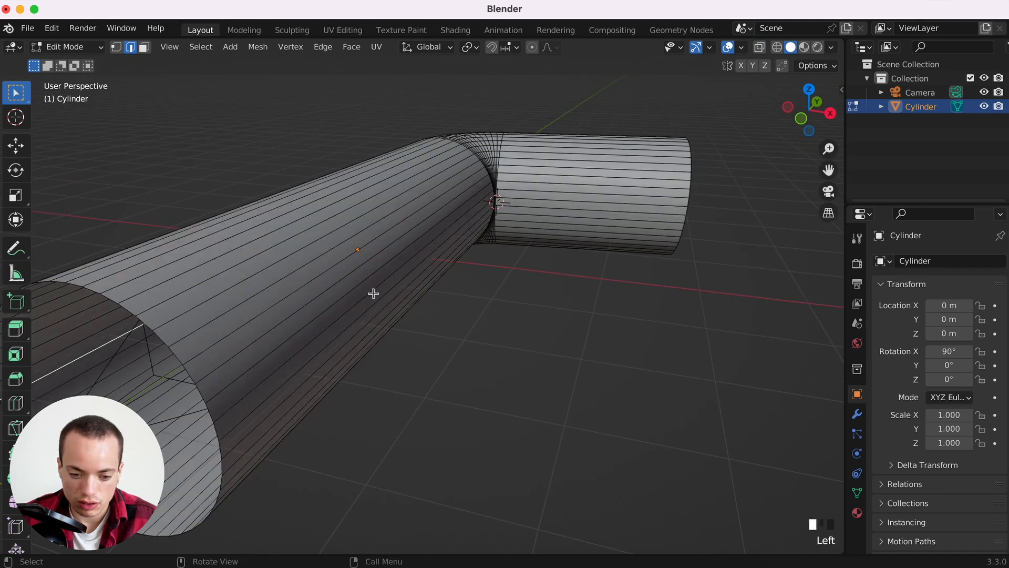
alt+click(204, 304)
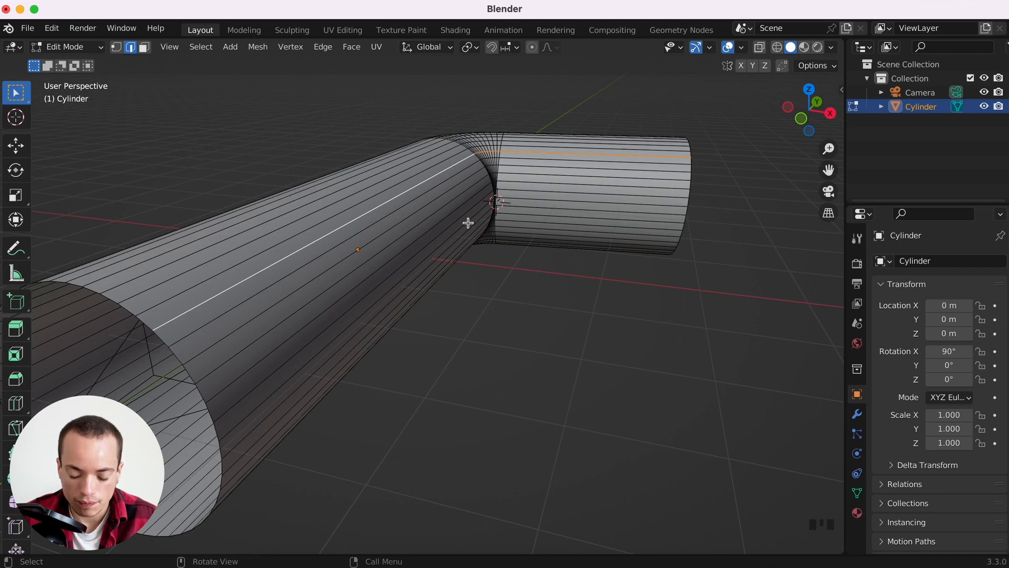
middle_drag(442, 233, 468, 254)
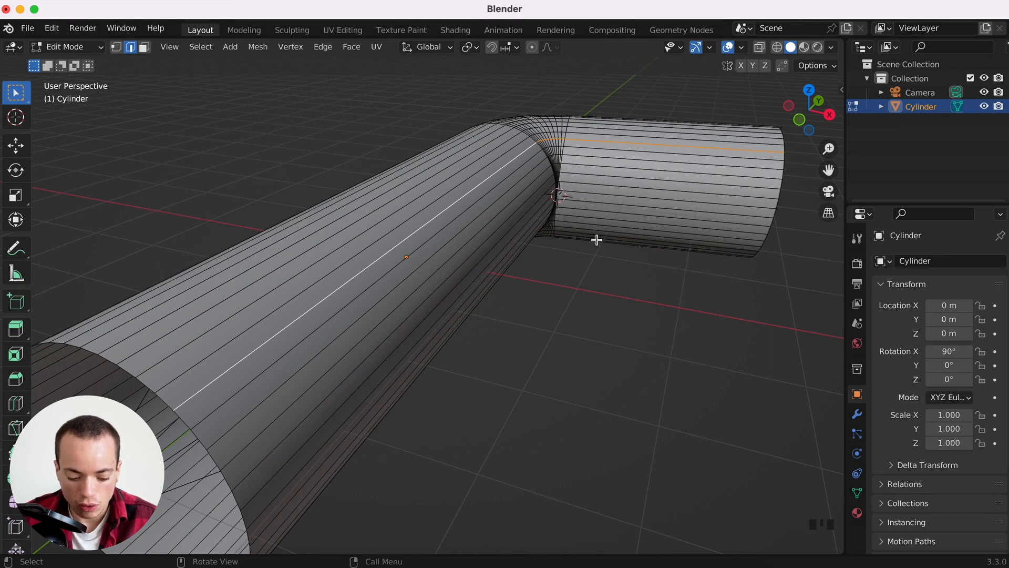
Duplicate the selected lengthwise edge loop in place, separate the copy into its own object, and return to Object Mode.
key(shift+d)
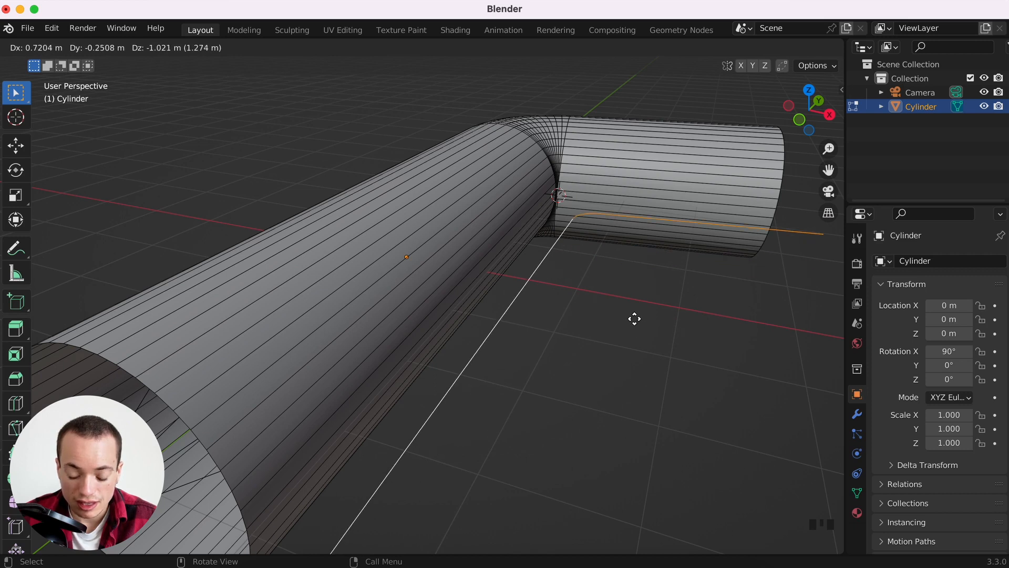
right_click(600, 294)
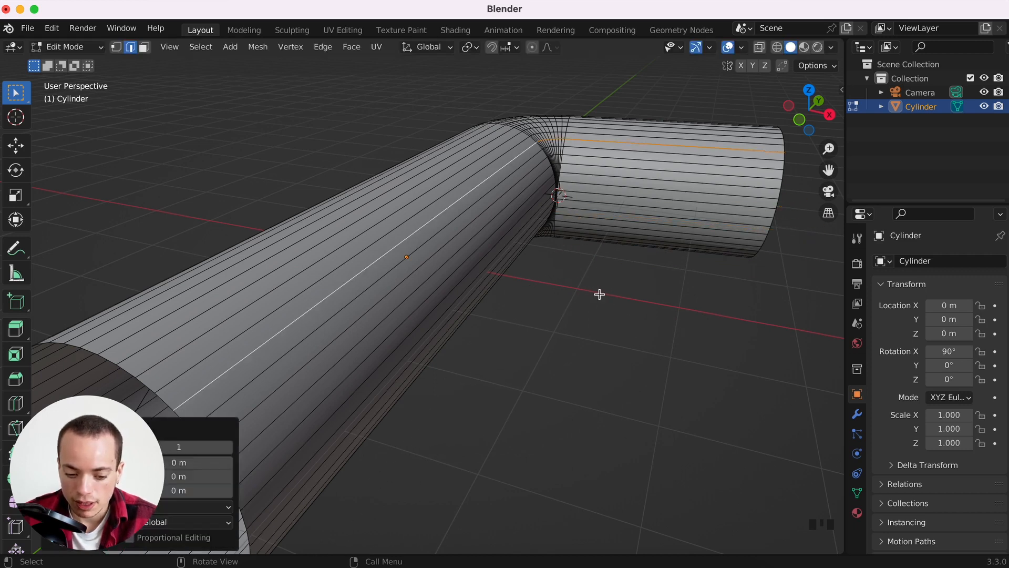
key(p)
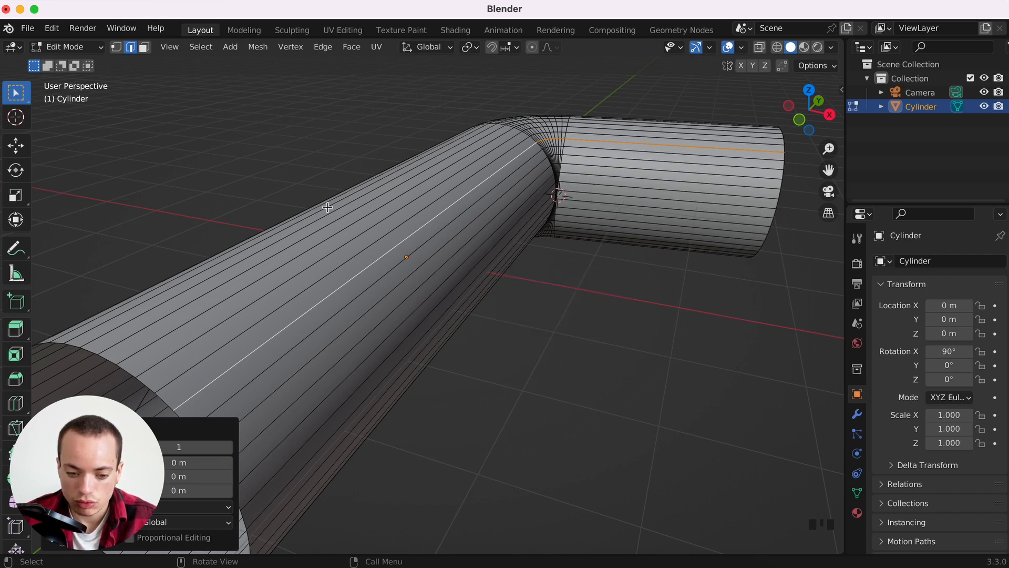
key(p)
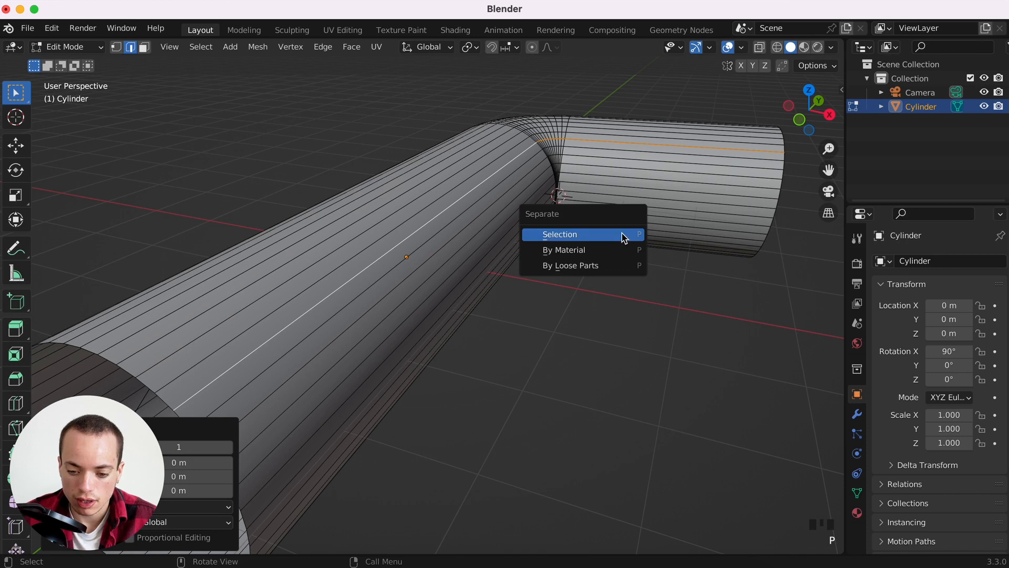
click(578, 236)
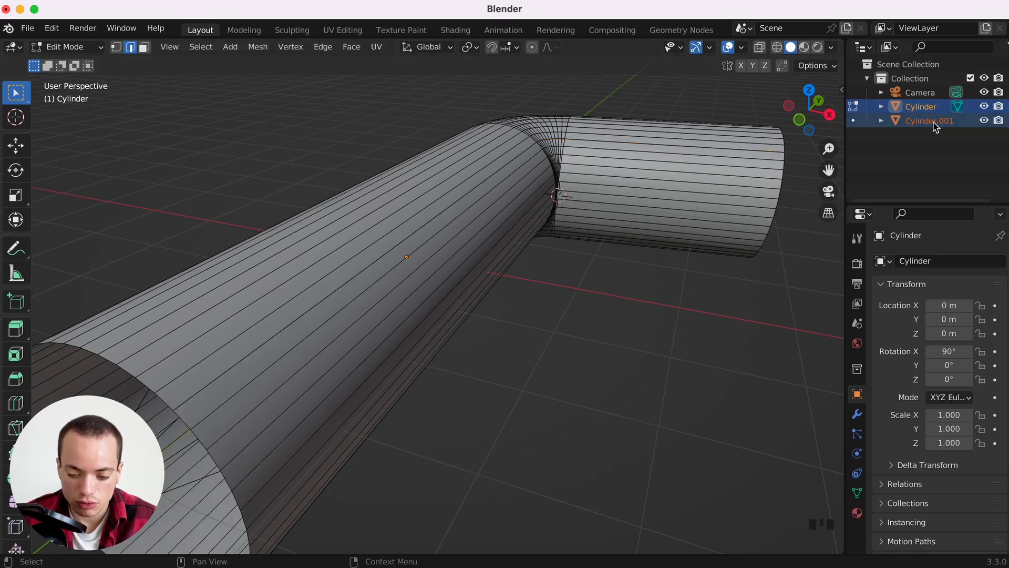
key(Tab)
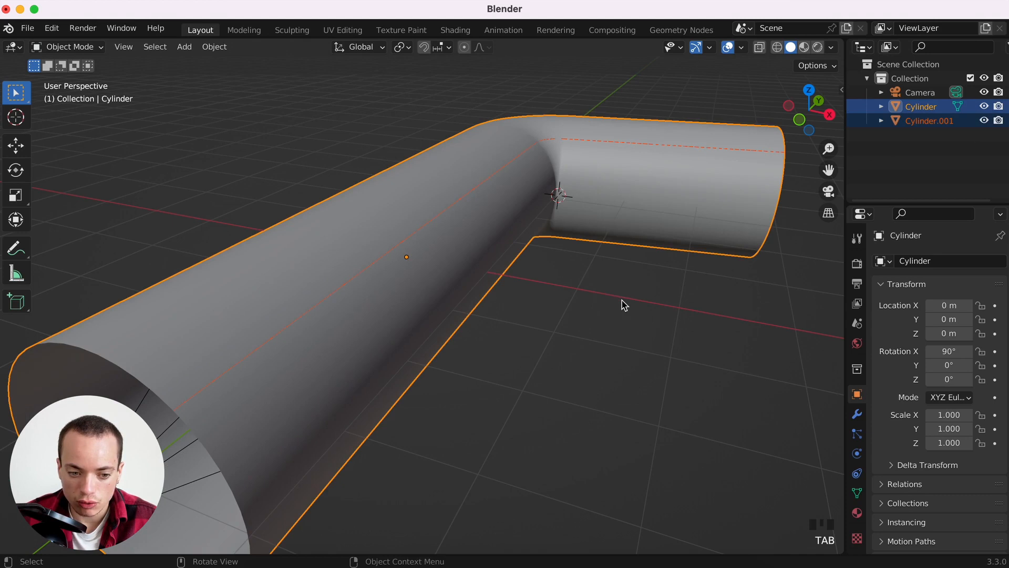
Select only the separated edge line and convert it from a mesh to a curve.
click(940, 122)
key(g)
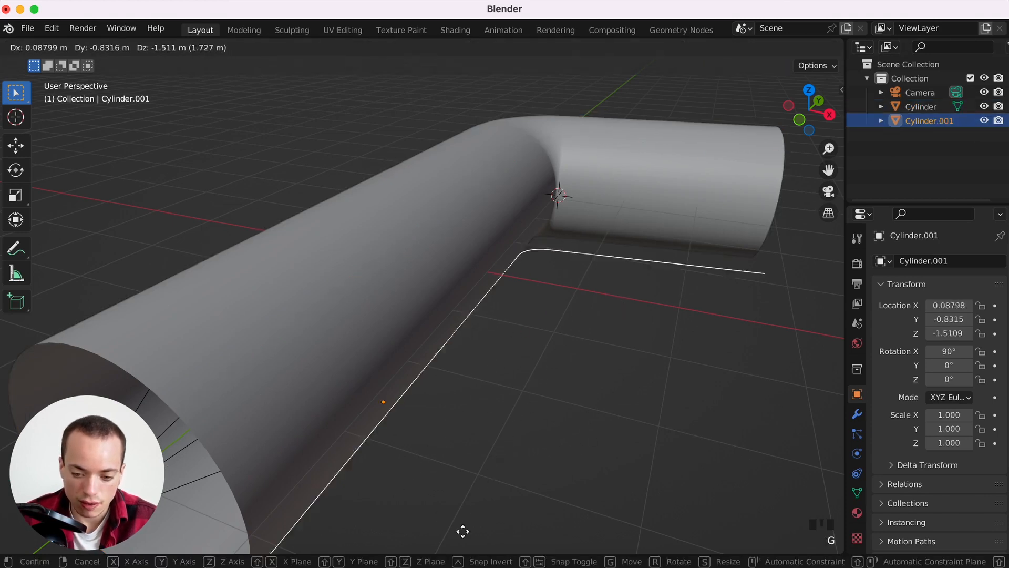
right_click(499, 467)
scroll(535, 404, left, 5)
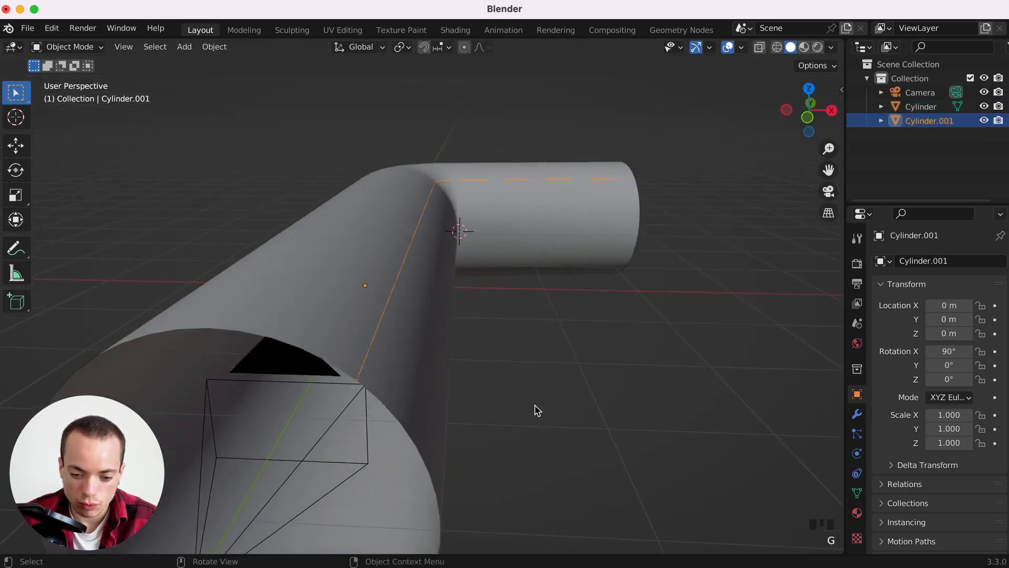
right_click(373, 338)
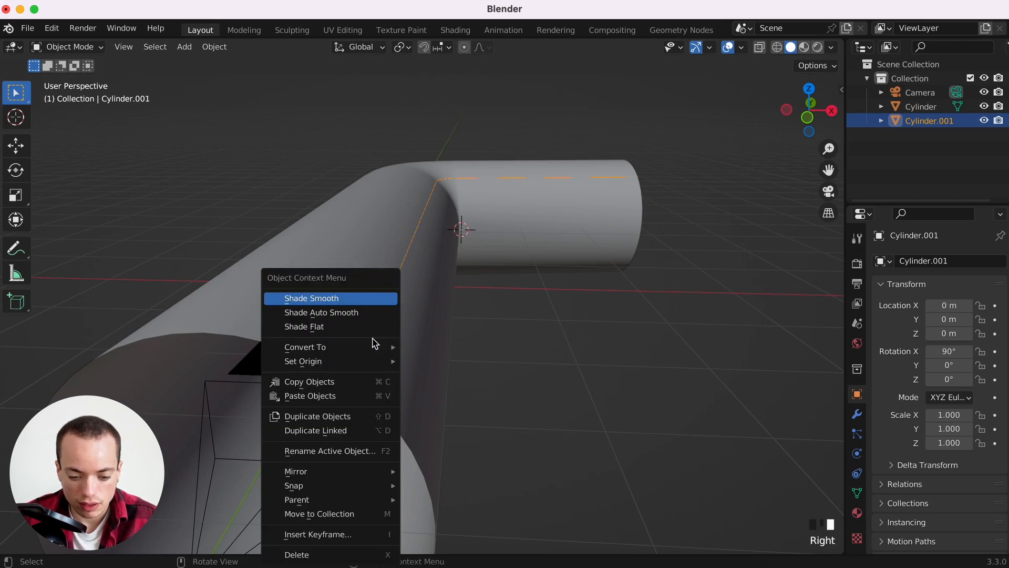
mouse_move(332, 349)
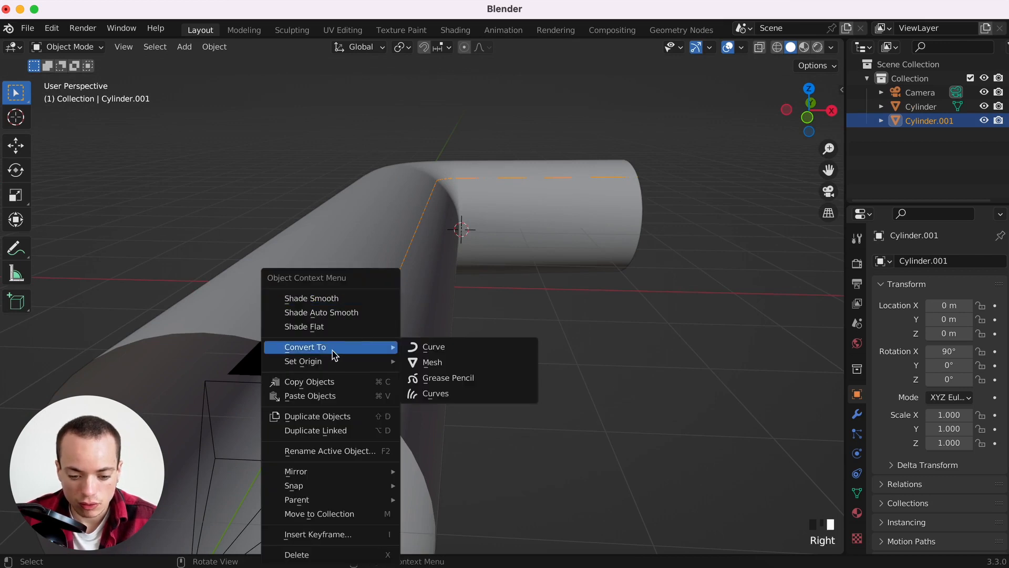
click(434, 347)
scroll(546, 292, up, 2)
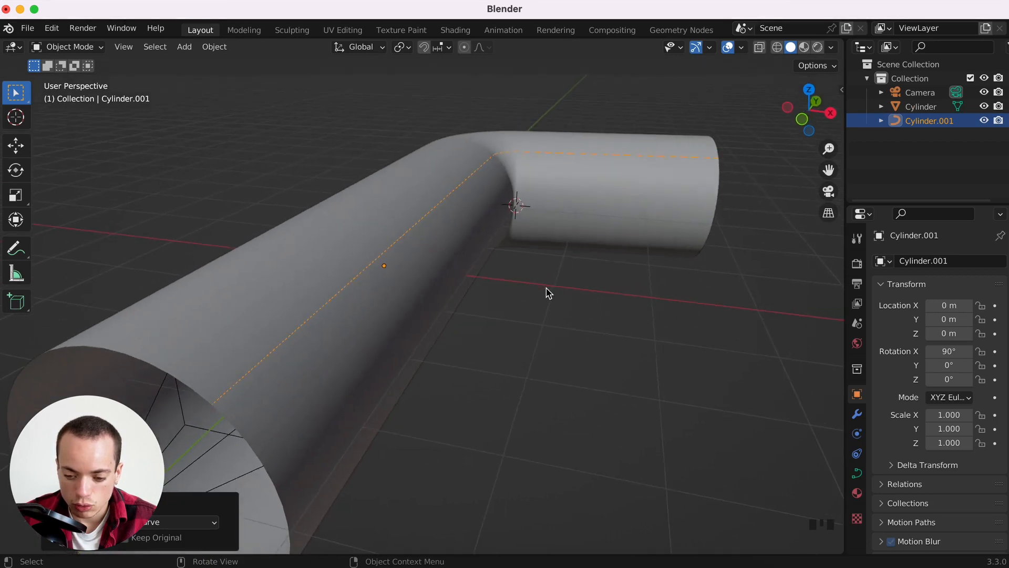
Give the converted curve a round bevel with a depth of 0.04 m, turning it into a thin pipe.
click(858, 475)
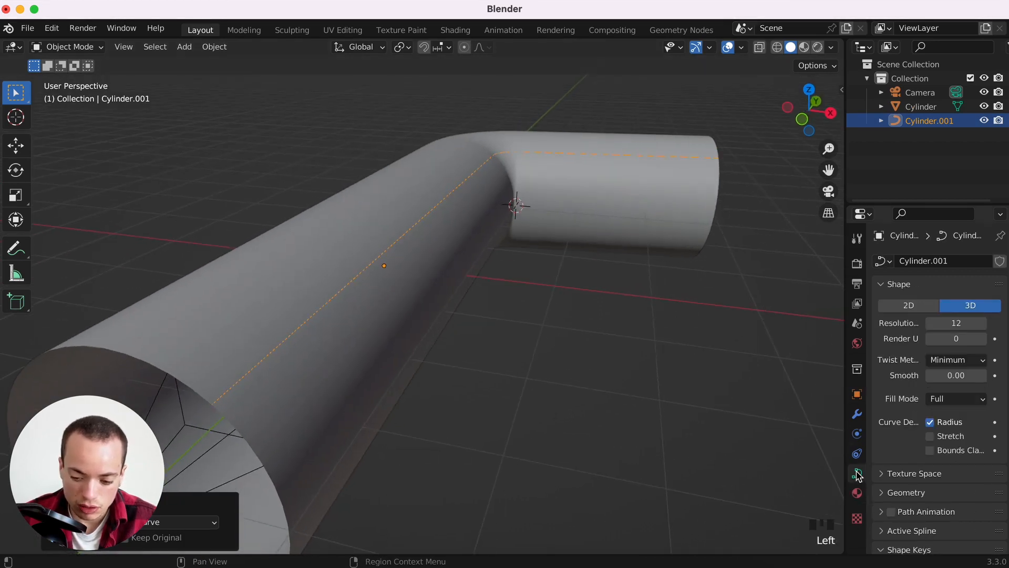
scroll(894, 399, down, 5)
click(893, 383)
scroll(894, 389, down, 6)
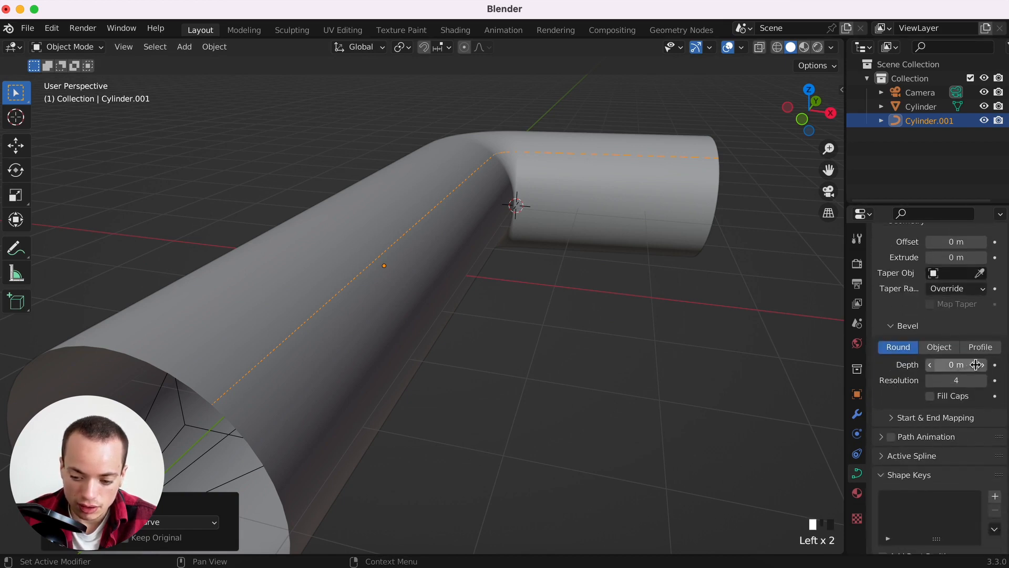
mouse_move(952, 364)
mouse_down()
mouse_move(1007, 364)
mouse_move(958, 366)
mouse_up()
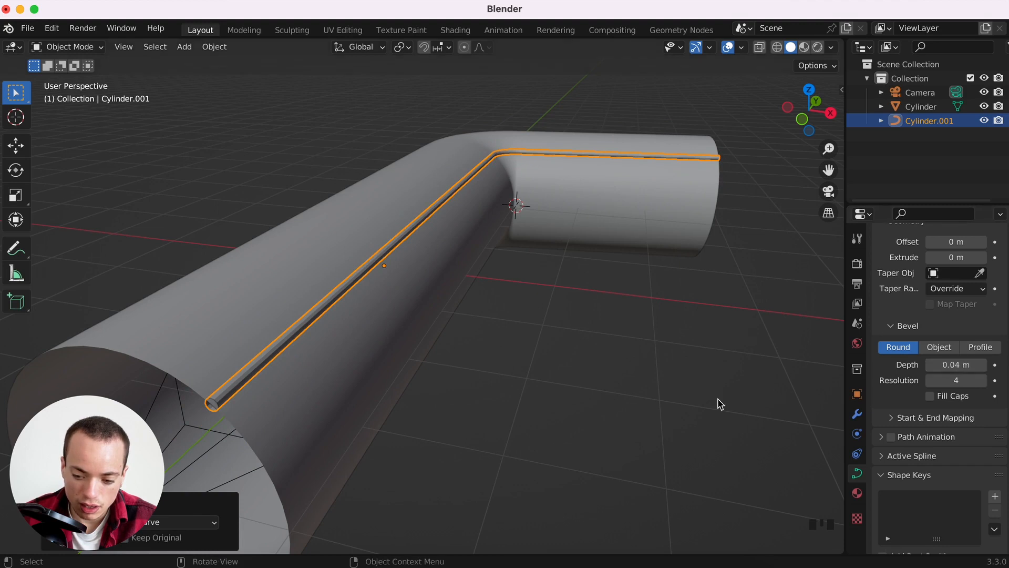
Set the pipe's bevel resolution to 8 and apply smooth shading to it.
scroll(719, 403, left, 5)
shift+scroll(719, 403, left, 5)
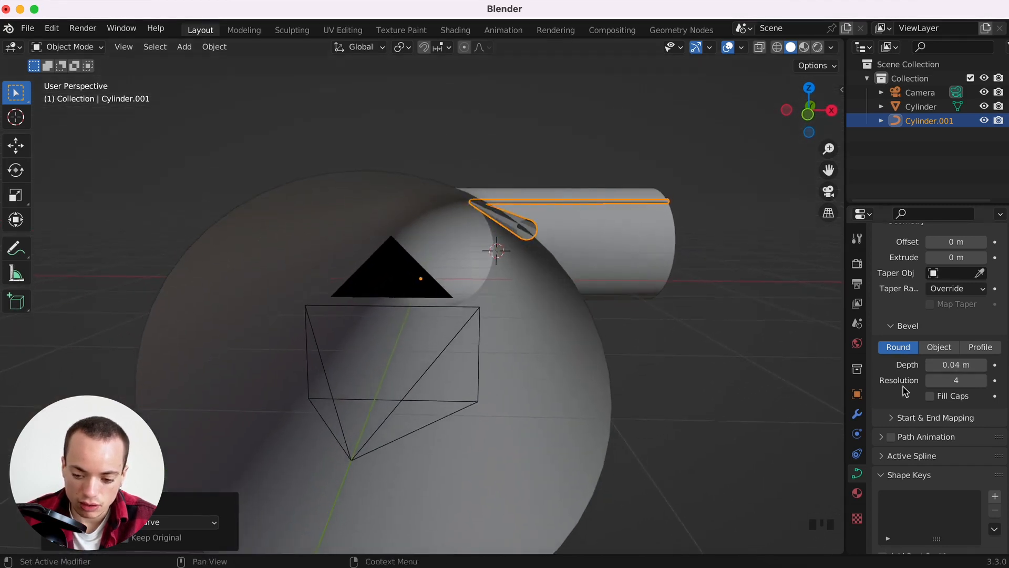
drag(981, 380, 986, 380)
click(982, 380)
click(982, 380)
click(981, 380)
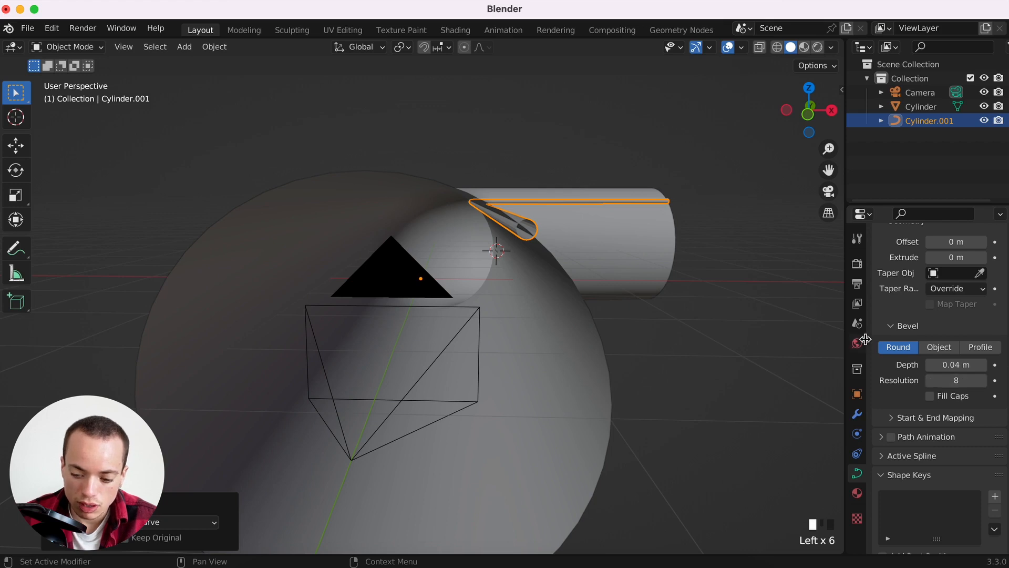
right_click(513, 231)
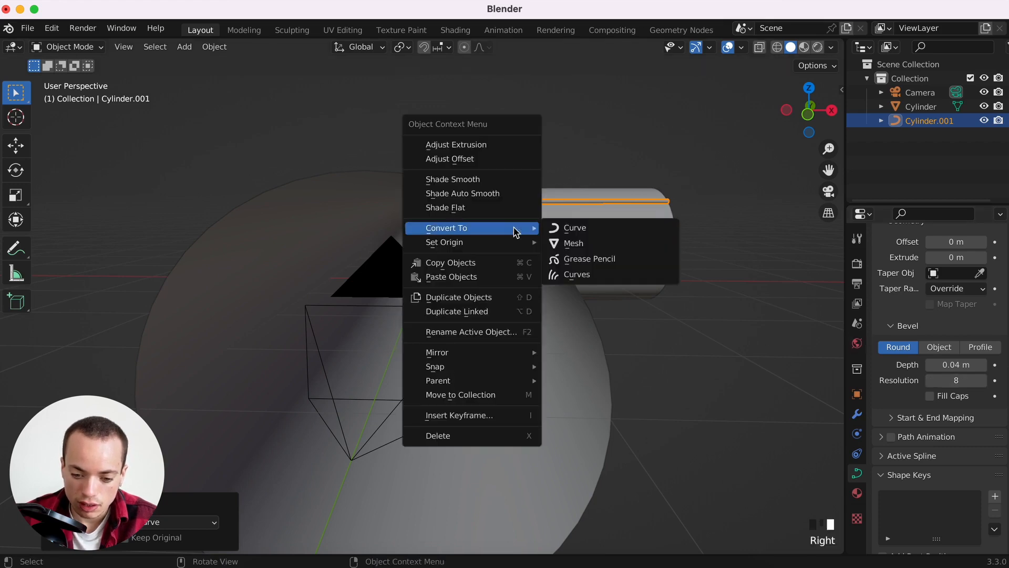
click(469, 177)
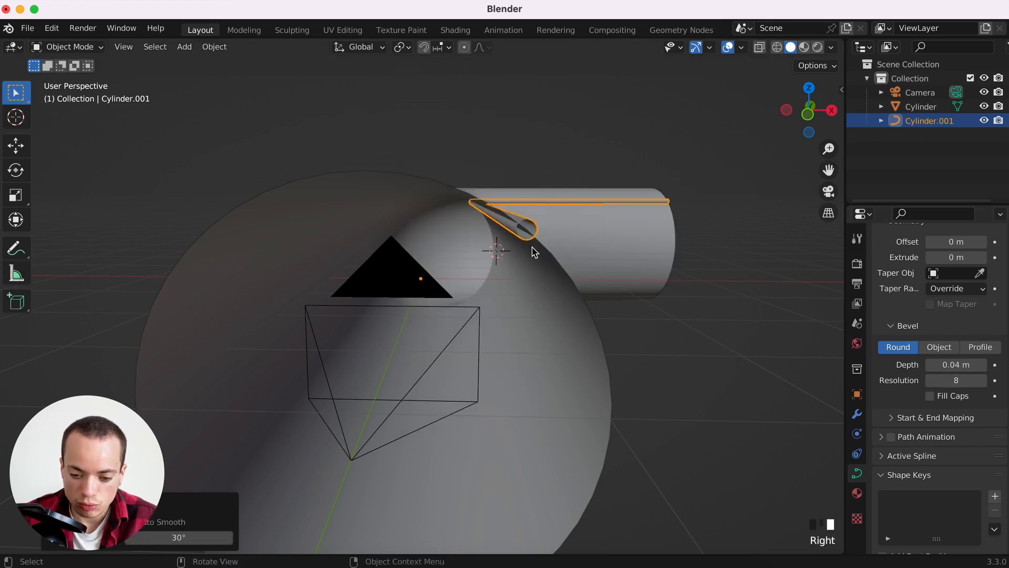
Inspect how the pipe sits on the tunnel wall, from the open end and along the outside.
click(645, 256)
scroll(645, 256, down, 5)
scroll(645, 256, up, 5)
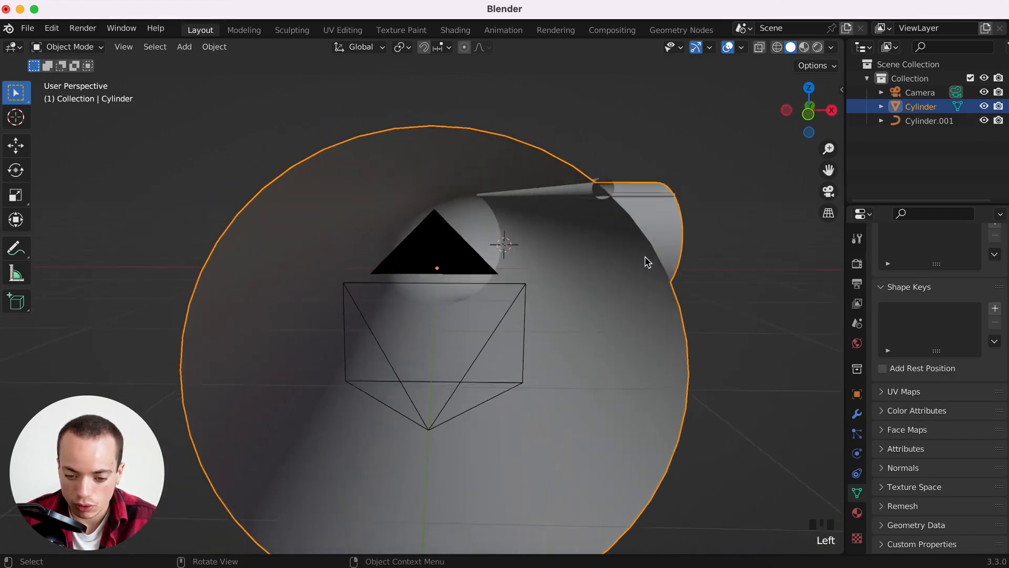
scroll(645, 256, right, 5)
scroll(645, 256, left, 5)
scroll(645, 256, right, 4)
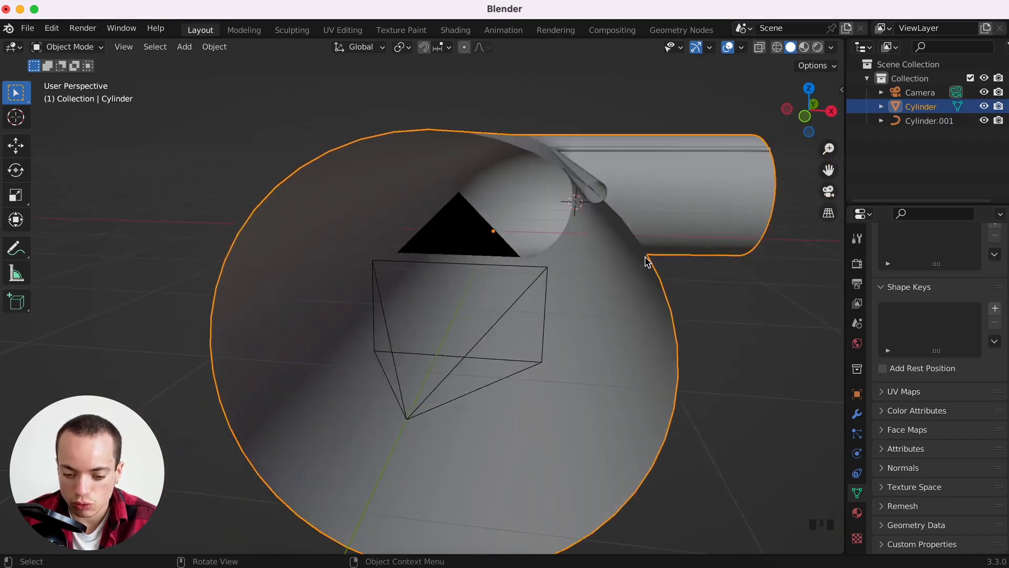
scroll(645, 257, right, 5)
shift+scroll(600, 225, right, 8)
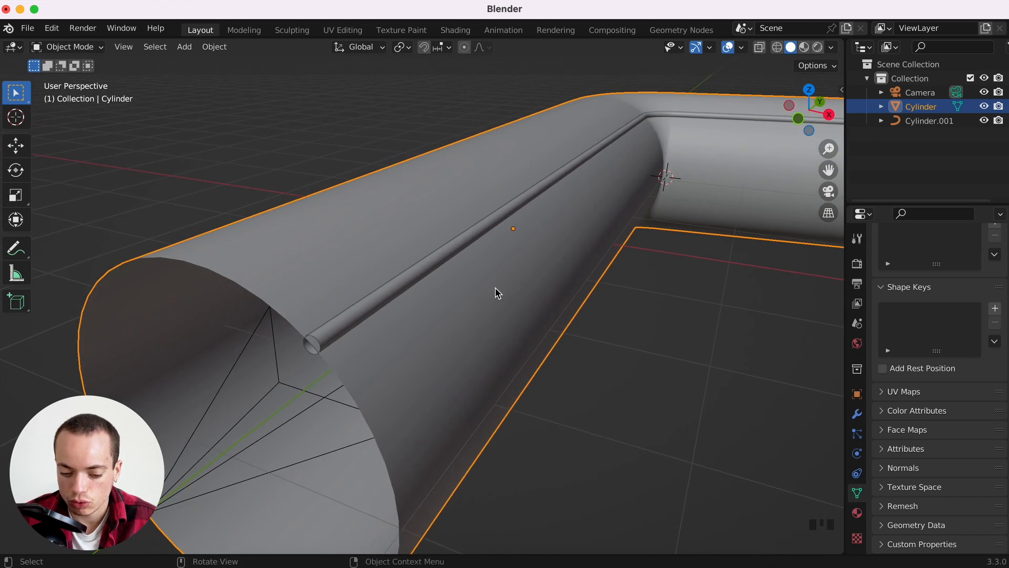
scroll(495, 293, left, 8)
shift+scroll(496, 293, left, 2)
In front view, move the pipe inside the tunnel wall, about 0.07 m along negative X and 0.05 m along negative Z.
click(486, 274)
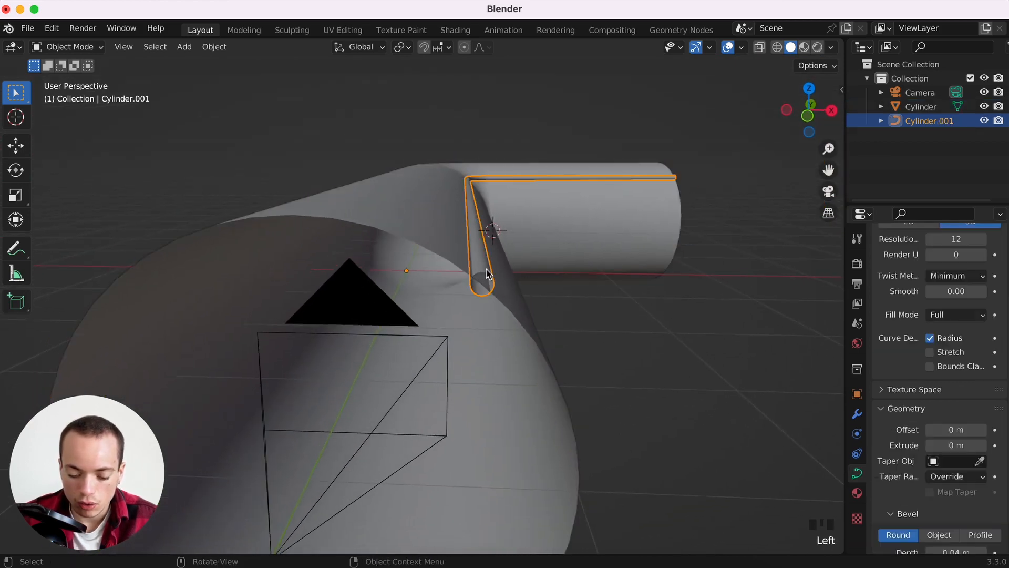
click(807, 116)
shift+scroll(553, 272, down, 5)
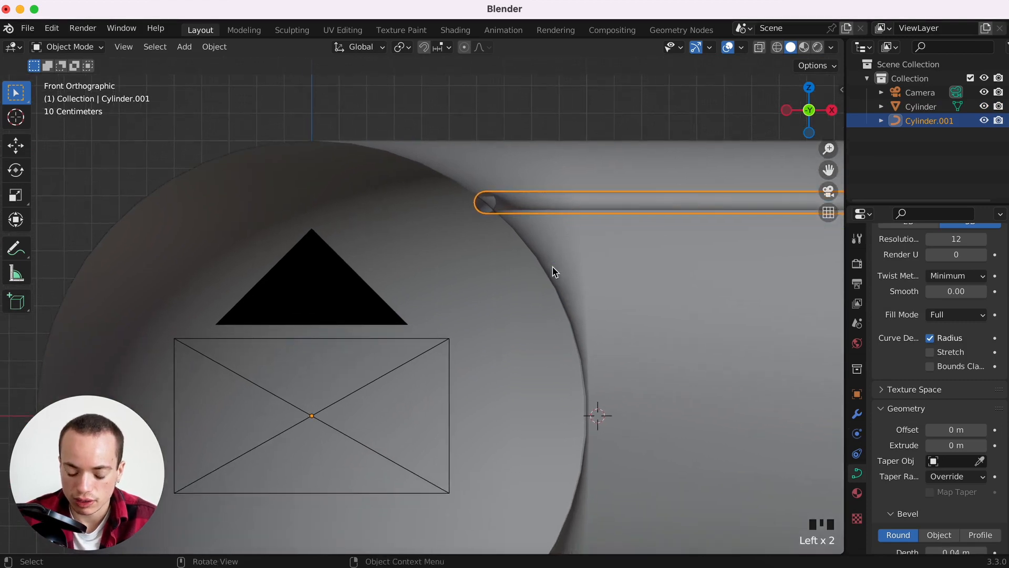
key(g)
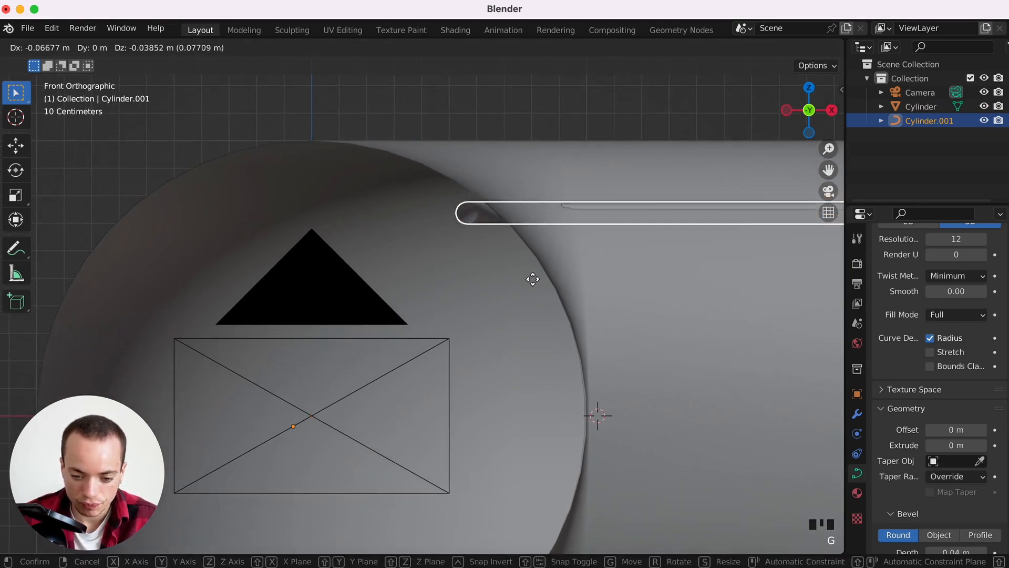
click(533, 282)
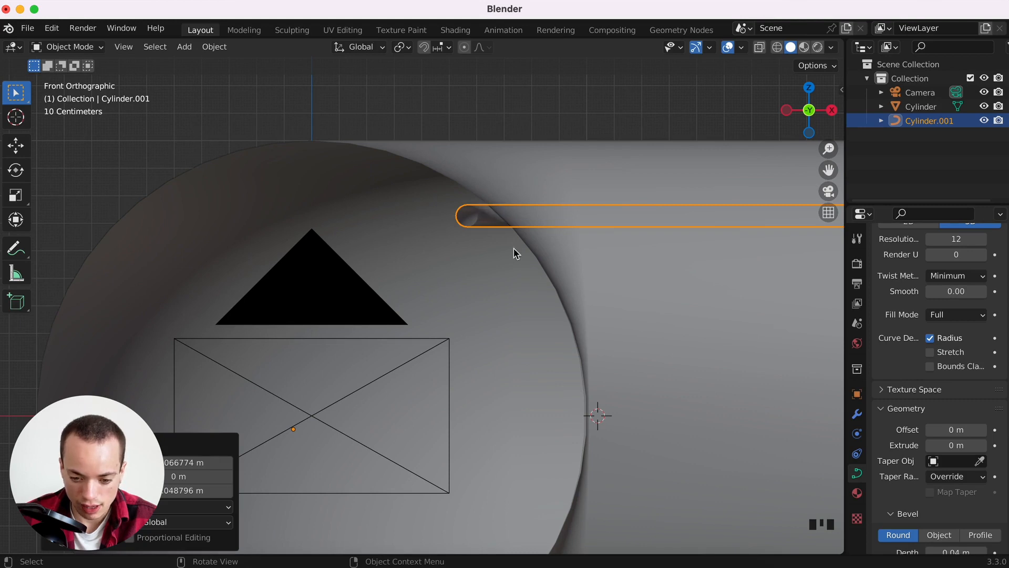
Look through the camera and lower the pipe slightly along the Z axis, then select the tunnel.
click(610, 266)
key(KP_0)
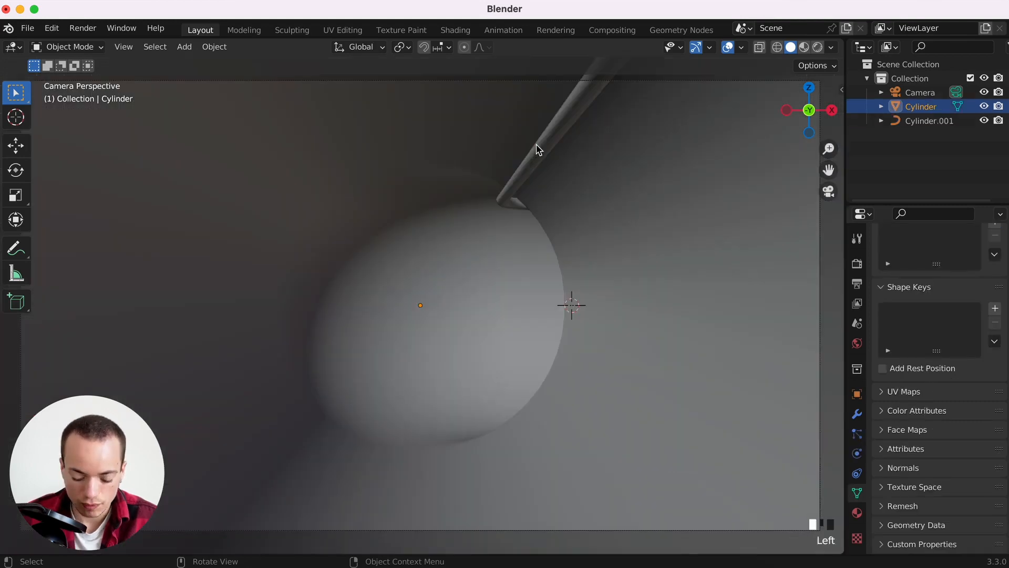
click(536, 145)
key(g)
key(z)
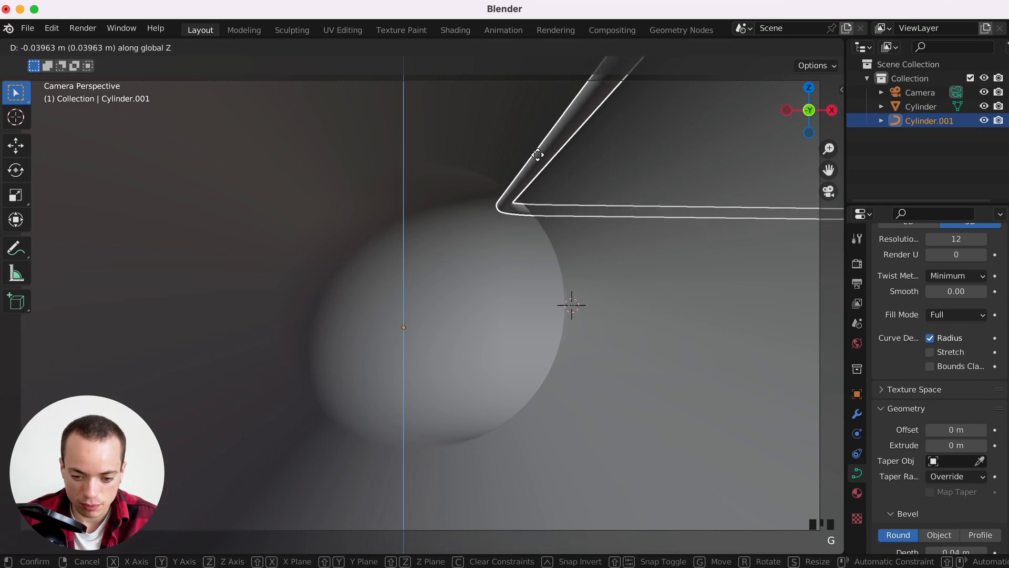
click(590, 214)
click(593, 216)
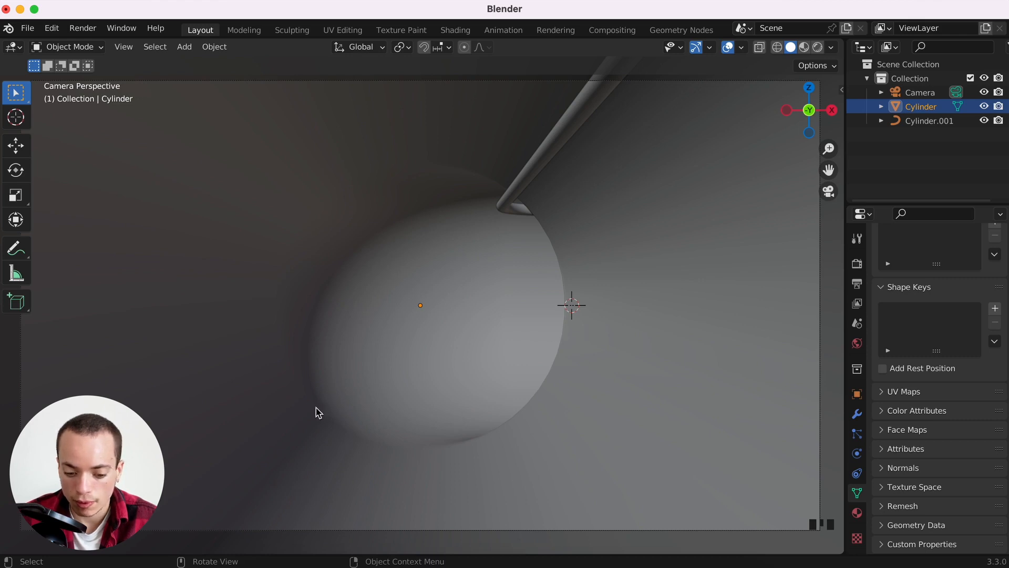
Enter Edit Mode on the tunnel and select another lengthwise edge loop along its top and around the bend.
super+scroll(303, 311, down, 5)
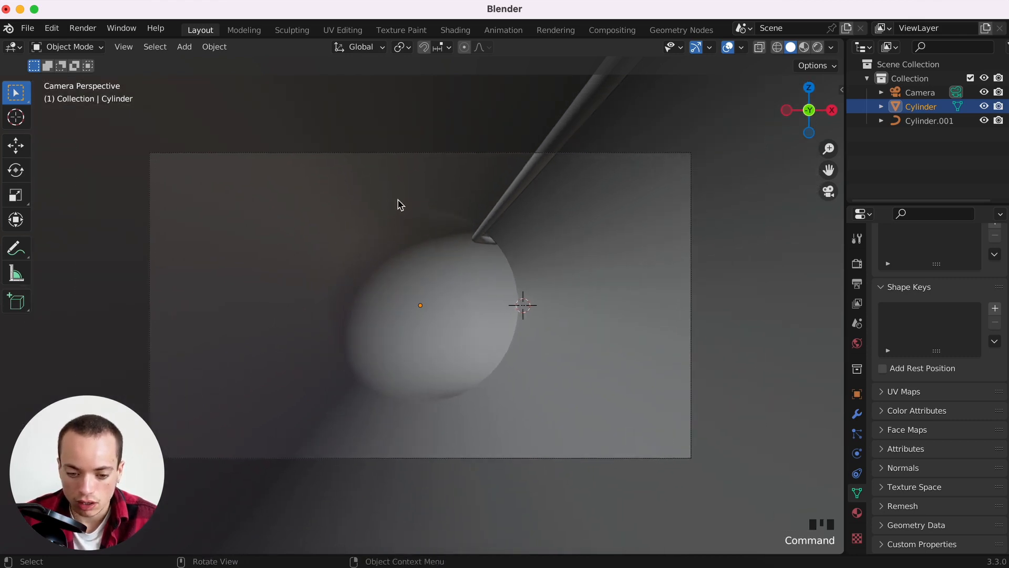
scroll(398, 199, up, 5)
super+scroll(398, 200, down, 5)
scroll(397, 199, left, 5)
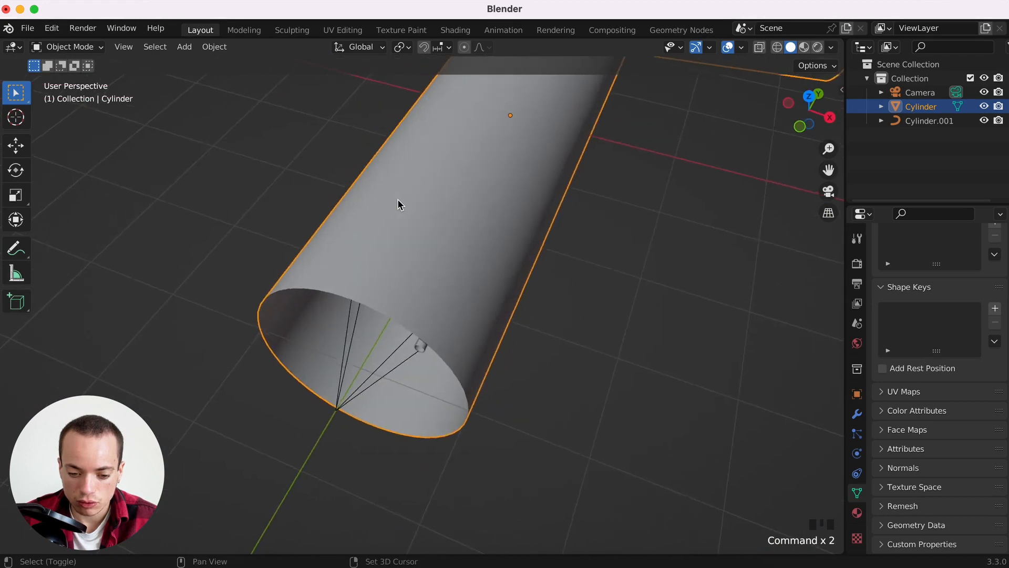
key(Tab)
scroll(329, 313, down, 5)
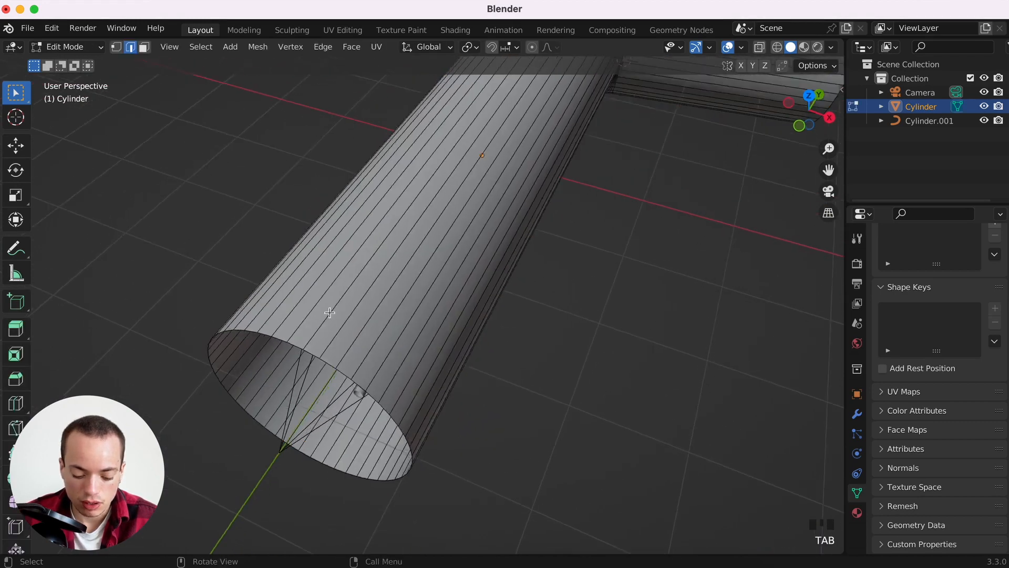
alt+click(364, 306)
scroll(364, 305, right, 5)
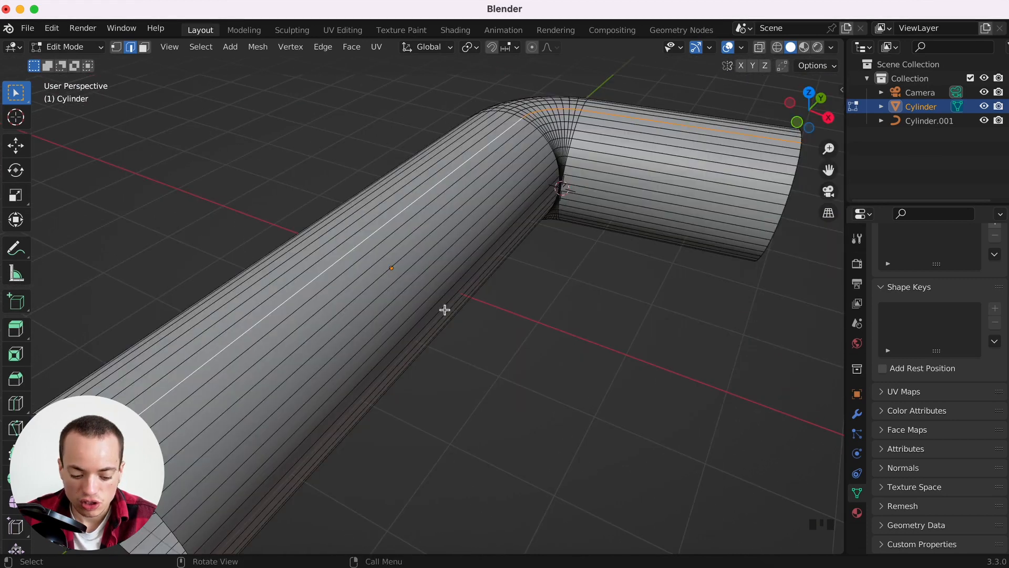
Duplicate the edge loop along the tunnel's top in place and separate the copy into its own object.
key(shift+d)
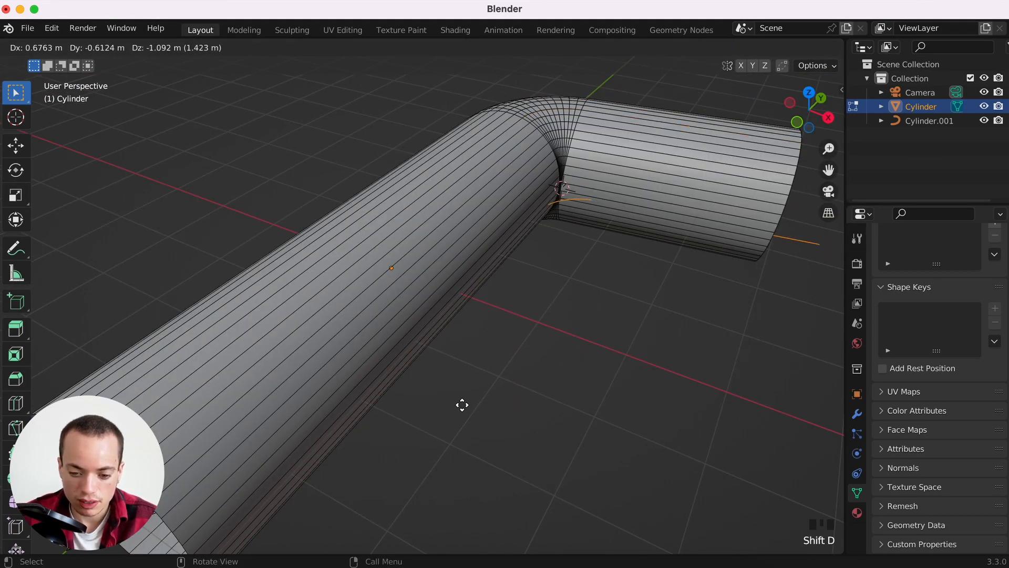
right_click(462, 405)
key(p)
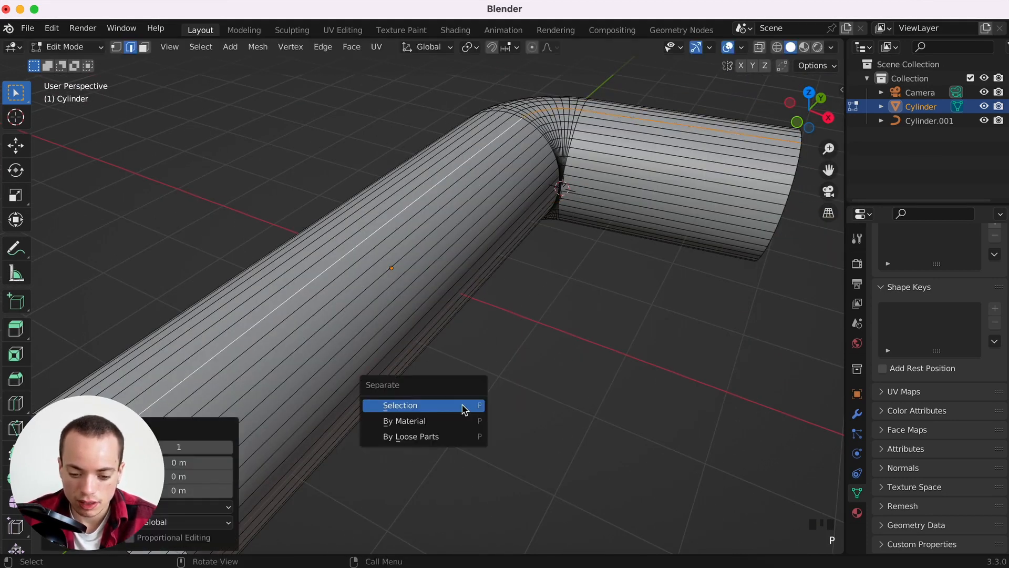
click(417, 408)
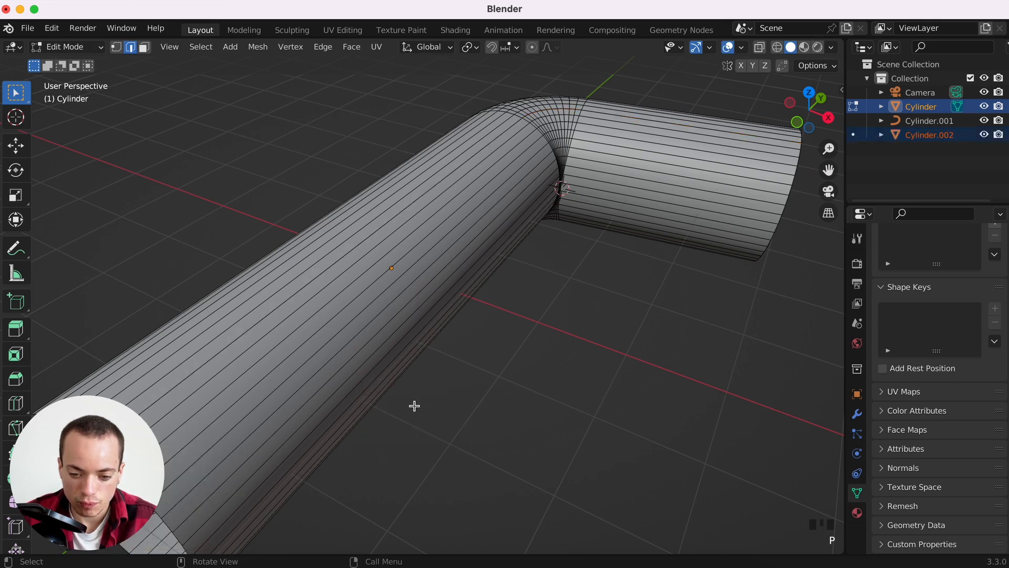
Leave Edit Mode, select the separated loop along the tunnel's top, and convert it to a curve.
key(Tab)
click(939, 154)
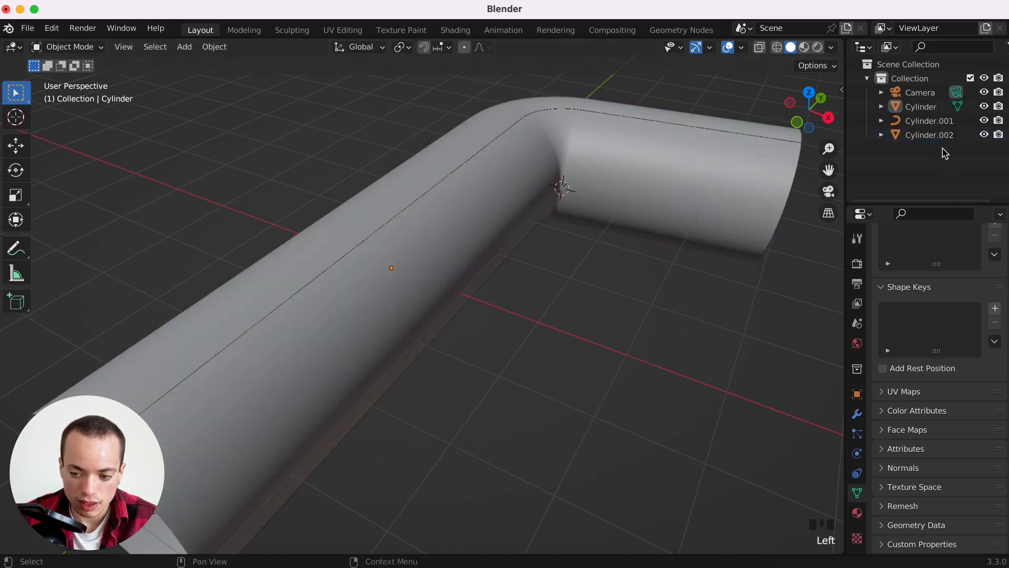
click(939, 135)
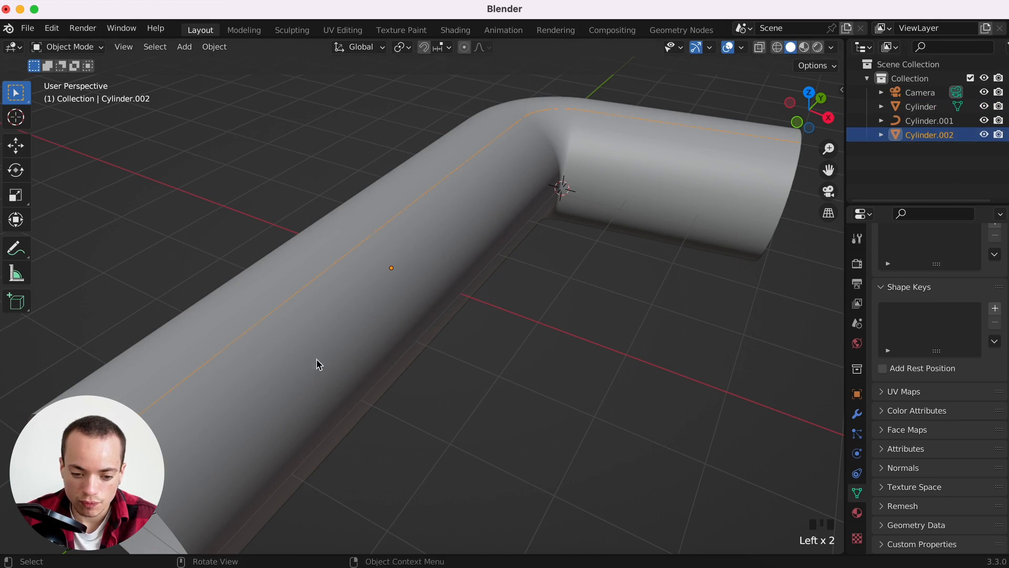
right_click(293, 314)
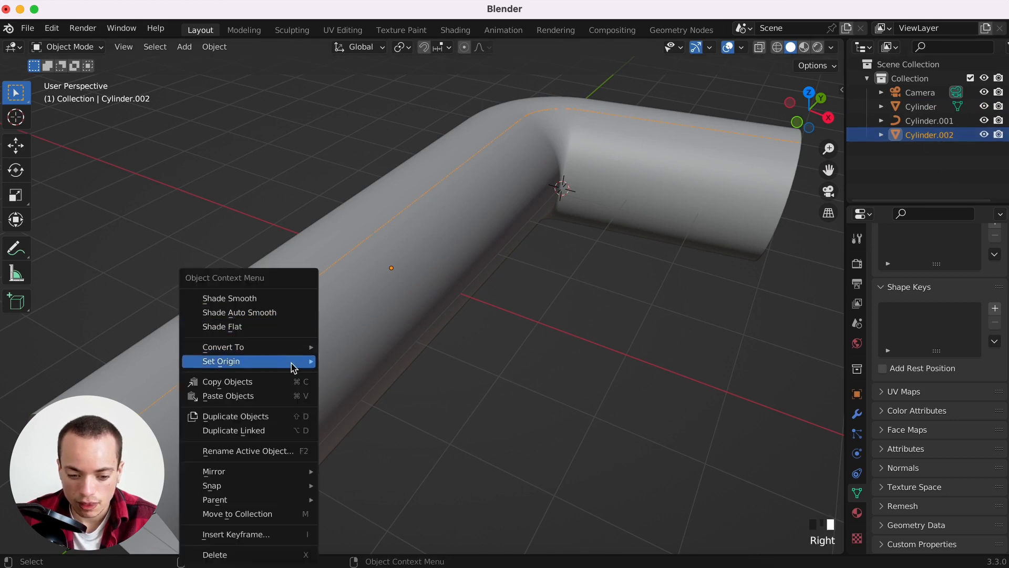
mouse_move(293, 347)
click(344, 349)
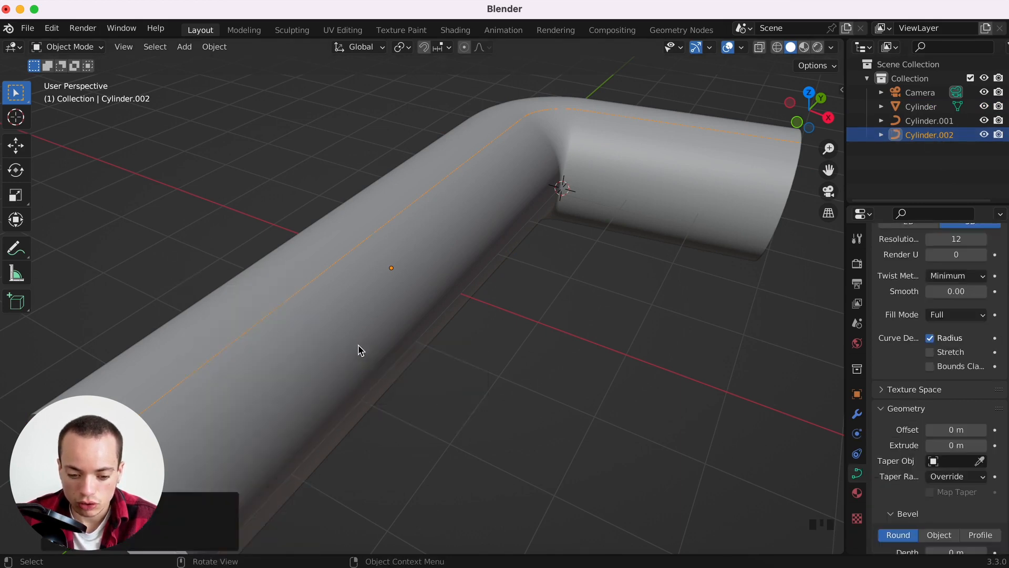
Give the top curve a round bevel with a depth of 0.04 m and a resolution of 8.
scroll(905, 418, down, 3)
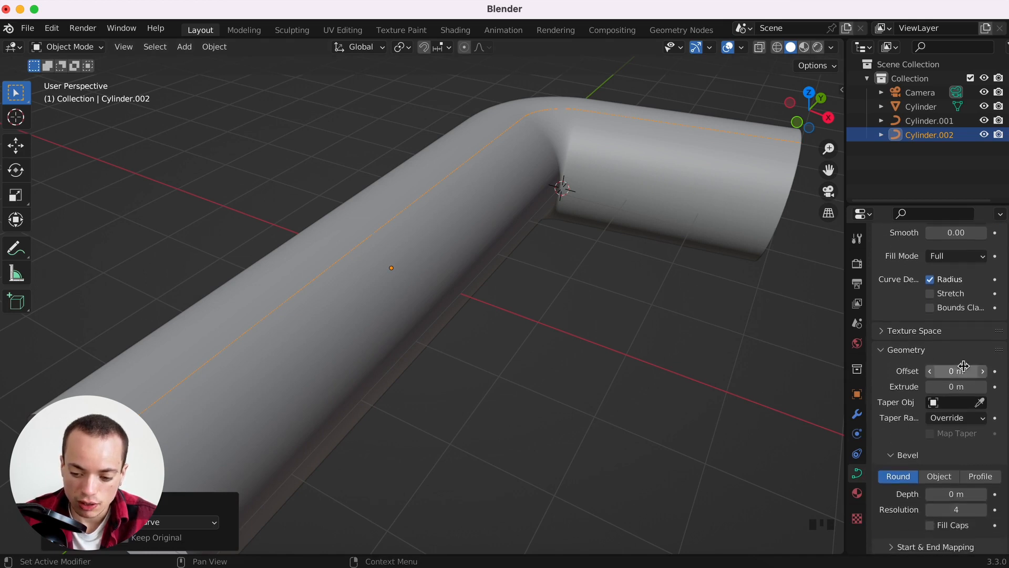
scroll(938, 415, down, 4)
click(956, 405)
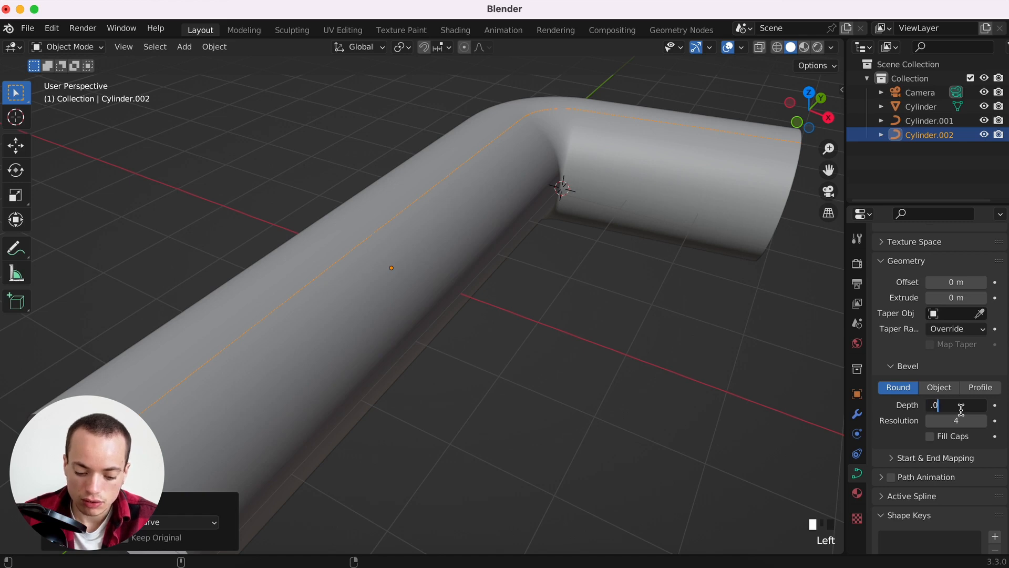
key(Return)
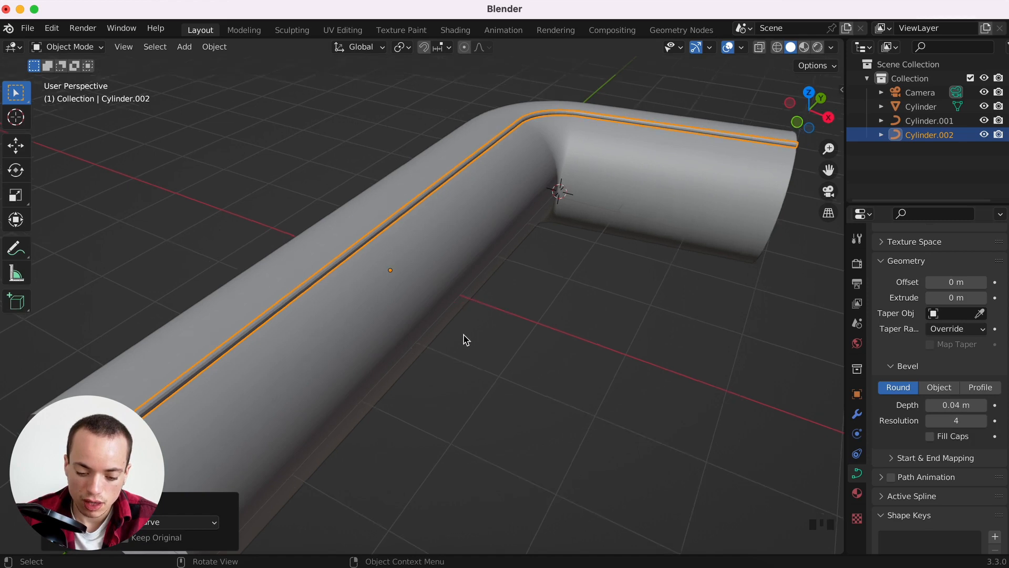
middle_drag(464, 340, 392, 408)
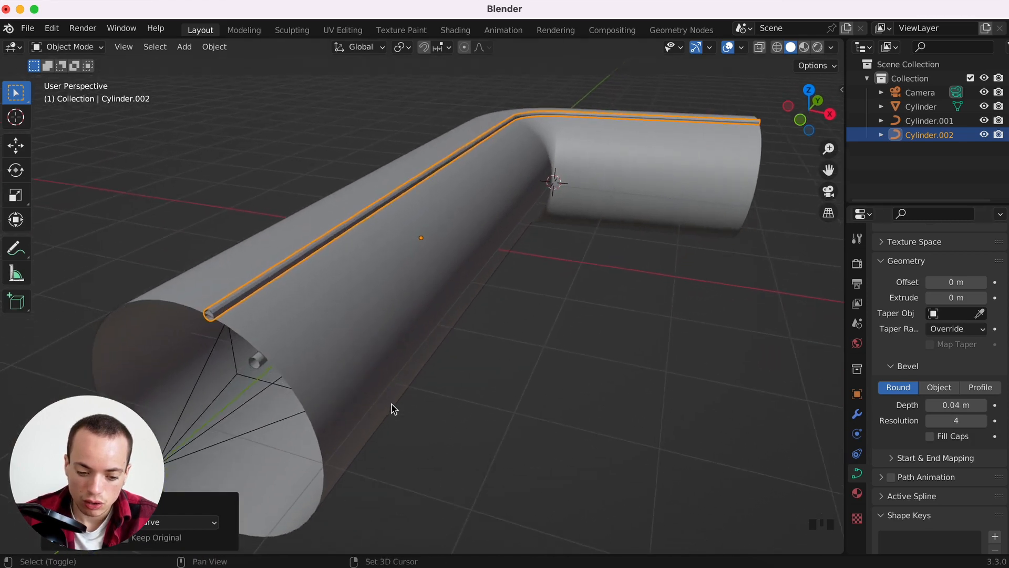
click(262, 351)
click(232, 304)
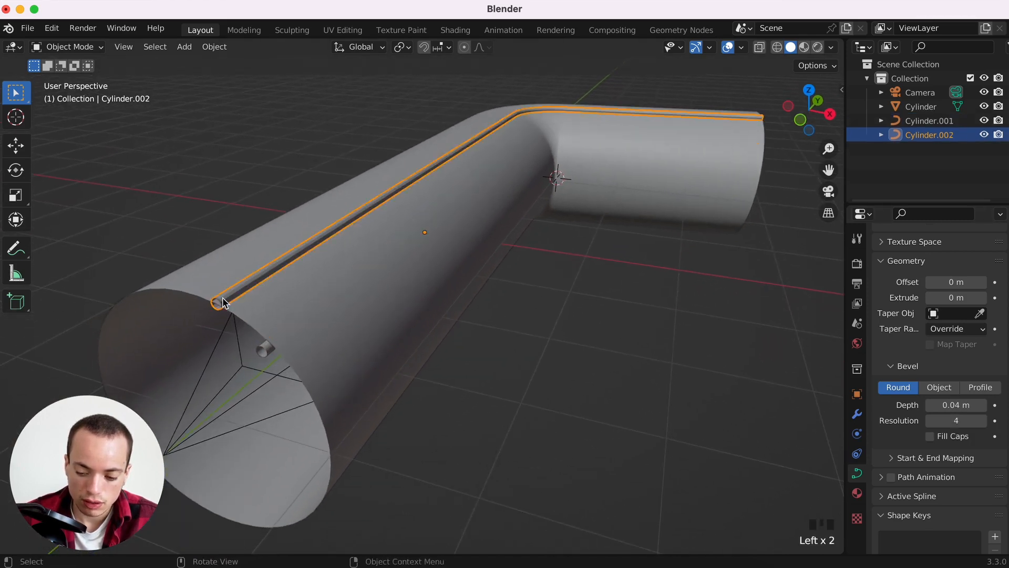
double_click(957, 419)
key(Return)
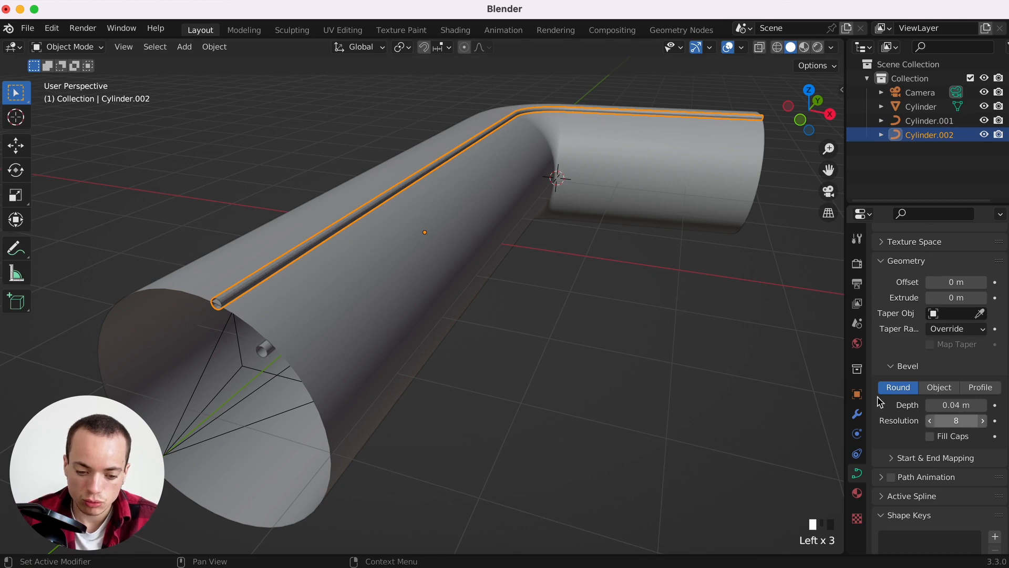
Shade the new top pipe smooth.
right_click(253, 278)
mouse_move(251, 284)
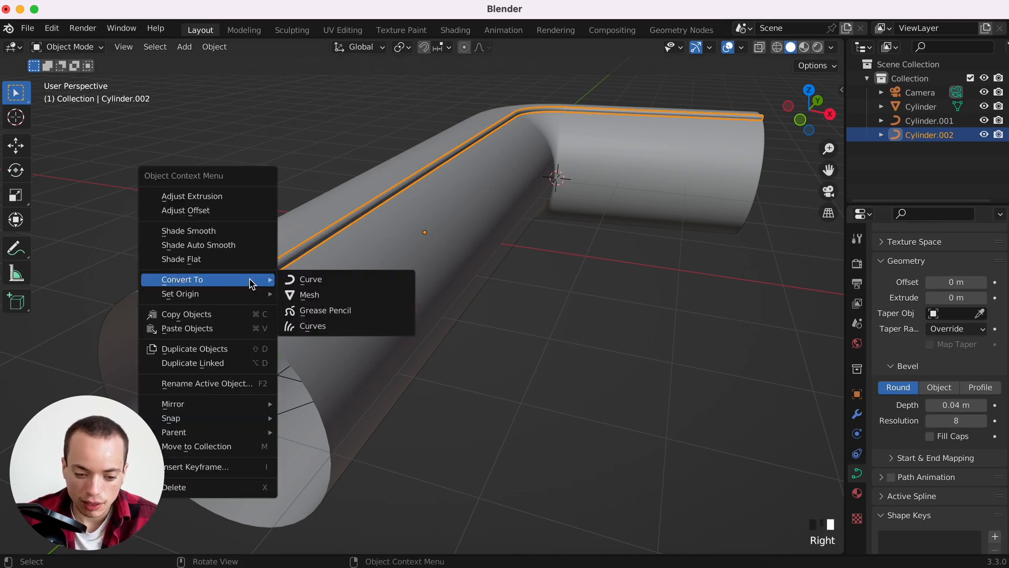
click(225, 231)
In front view, move the top pipe inside the tunnel wall, about 0.05 m along negative X and 0.06 m along negative Z.
middle_drag(419, 300, 421, 301)
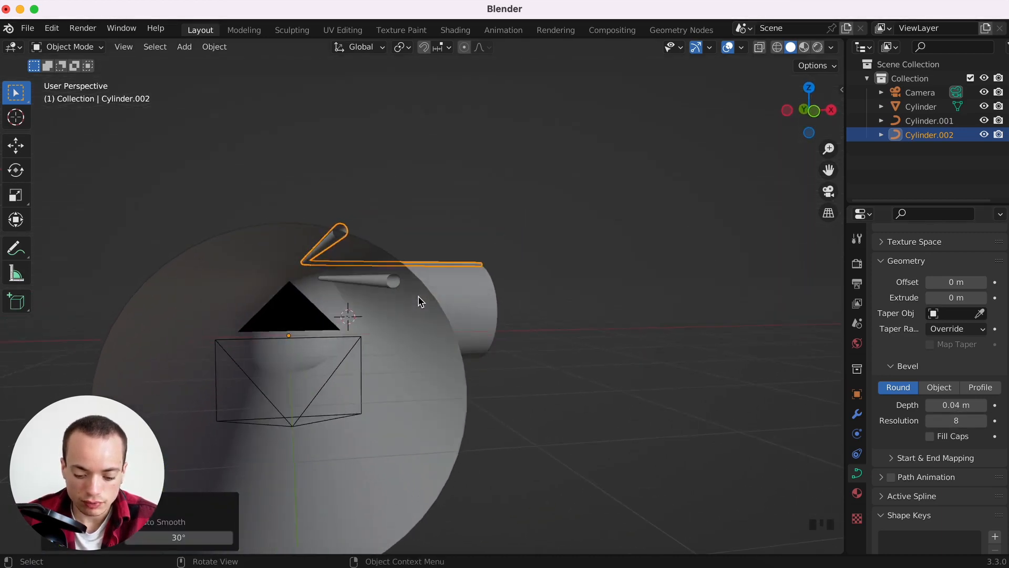
click(816, 112)
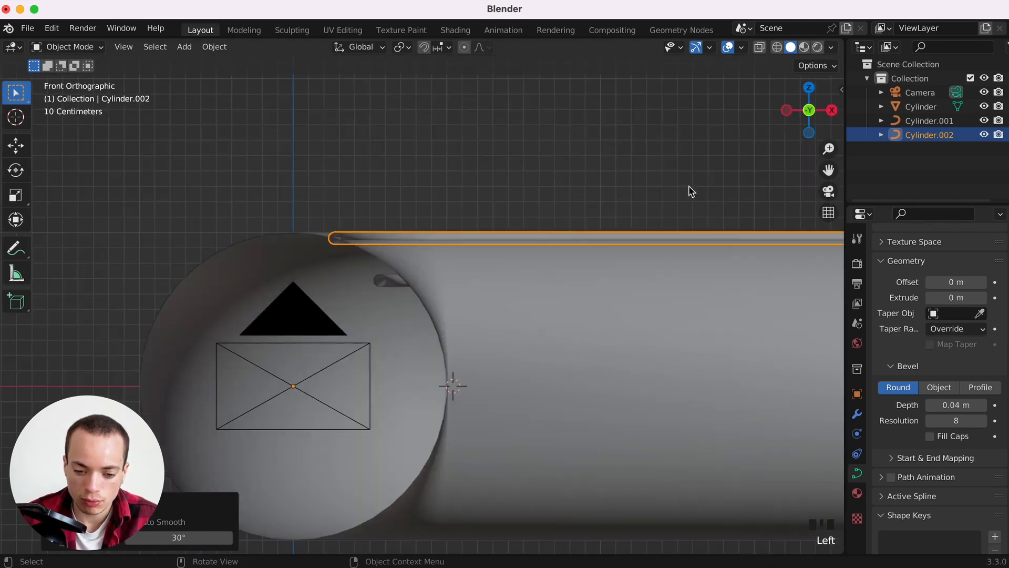
shift+scroll(431, 316, left, 3)
super+scroll(431, 317, up, 1)
super+scroll(431, 318, up, 3)
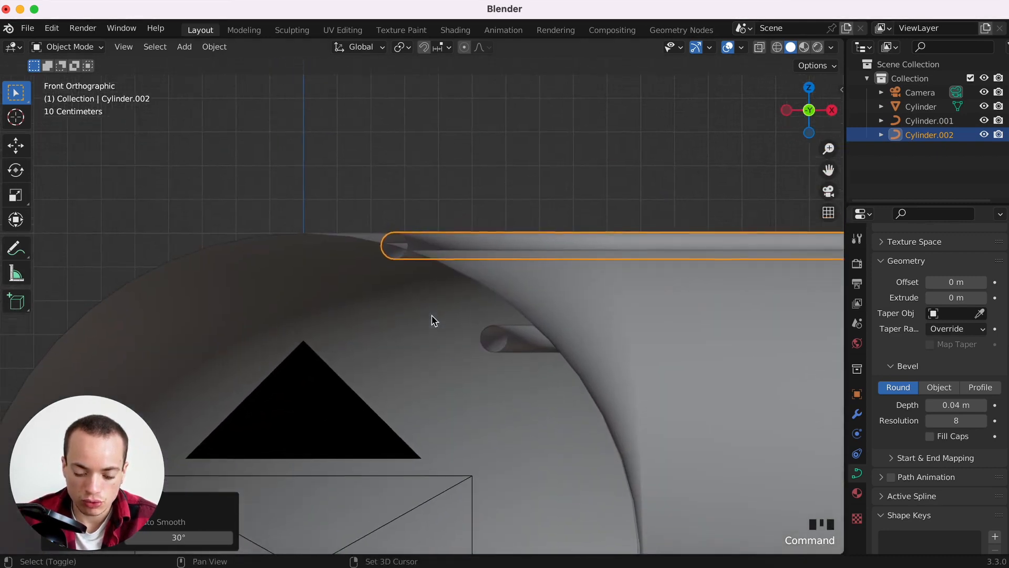
key(g)
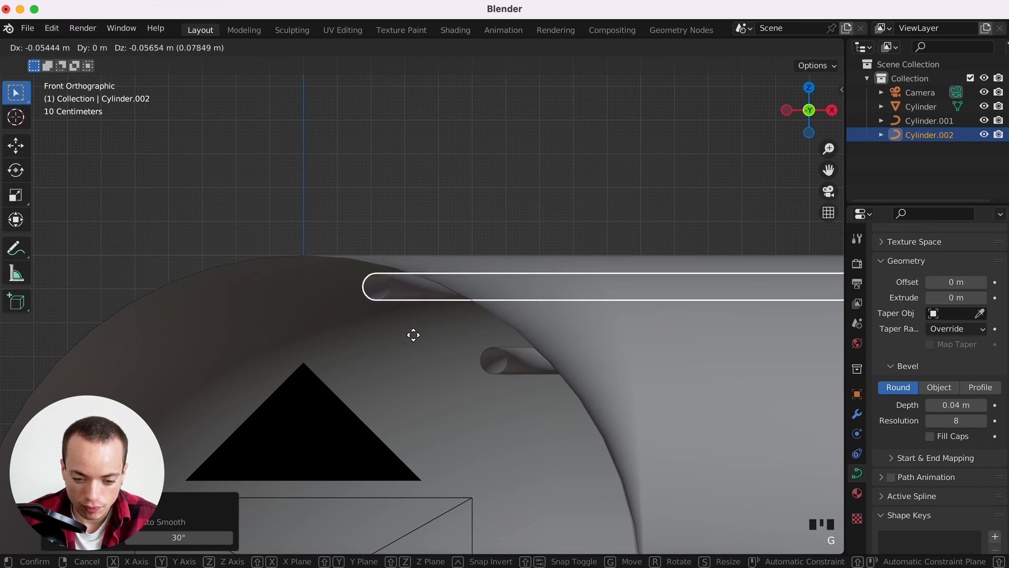
click(413, 339)
Edit the tunnel, duplicate a lengthwise edge loop on its left side in place, and separate the copy into its own object.
scroll(412, 339, up, 5)
super+scroll(412, 338, down, 10)
scroll(413, 338, down, 5)
click(507, 412)
key(Tab)
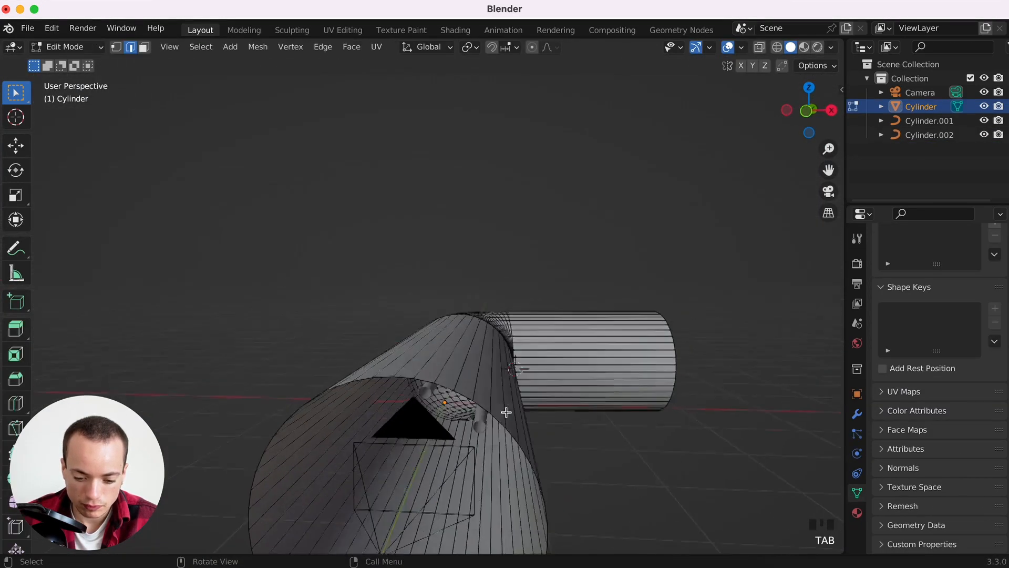
scroll(507, 412, down, 3)
alt+click(304, 460)
key(shift+d)
key(Escape)
key(p)
click(305, 459)
scroll(305, 459, down, 5)
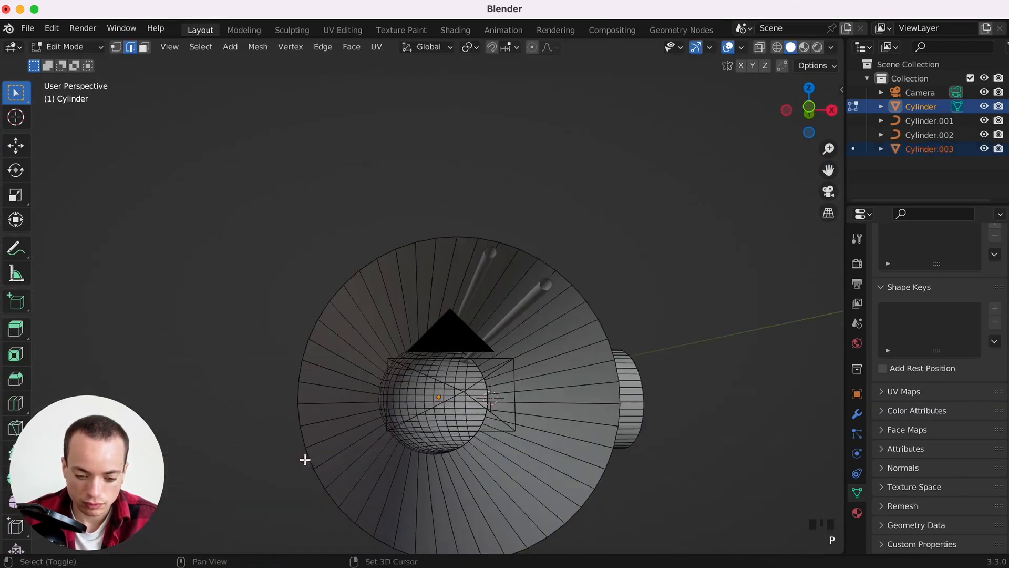
Return to Object Mode, select the separated left-side loop, and convert it to a curve.
key(Tab)
click(949, 151)
right_click(308, 395)
mouse_move(313, 347)
click(394, 347)
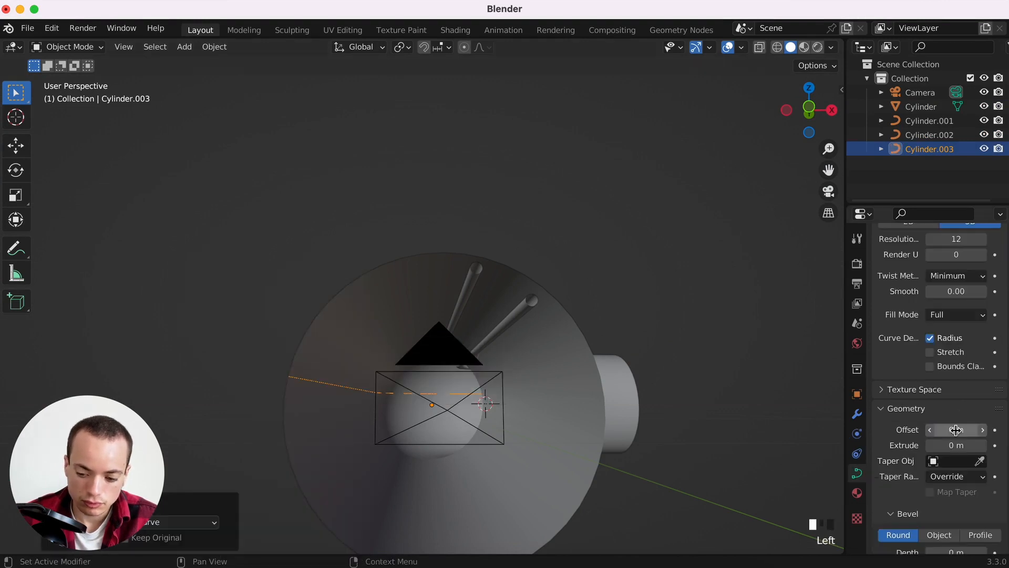
Set the left-side curve's bevel depth to 0.04 m and its bevel resolution to 8.
scroll(955, 428, down, 5)
click(955, 407)
text(0.04)
key(Return)
click(955, 422)
text(8)
key(Return)
In front view, shade the left-side pipe smooth and move it inside the tunnel wall, about 0.10 m along X.
click(808, 108)
super+scroll(329, 401, up, 5)
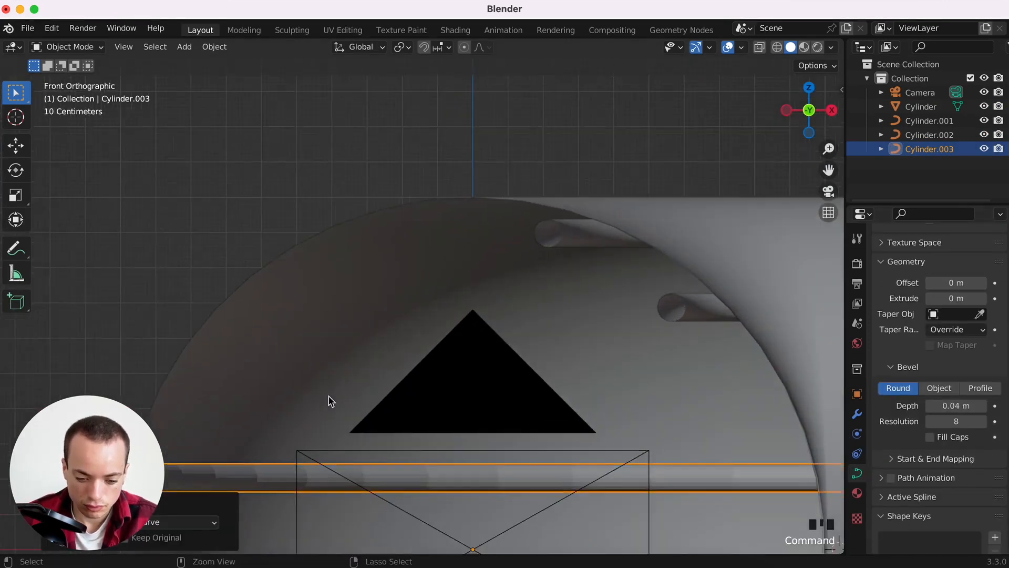
shift+scroll(328, 398, down, 5)
right_click(295, 340)
click(260, 304)
key(g)
click(383, 335)
Through the camera, duplicate the left-side pipe and place the copy just below the original.
key(KP_0)
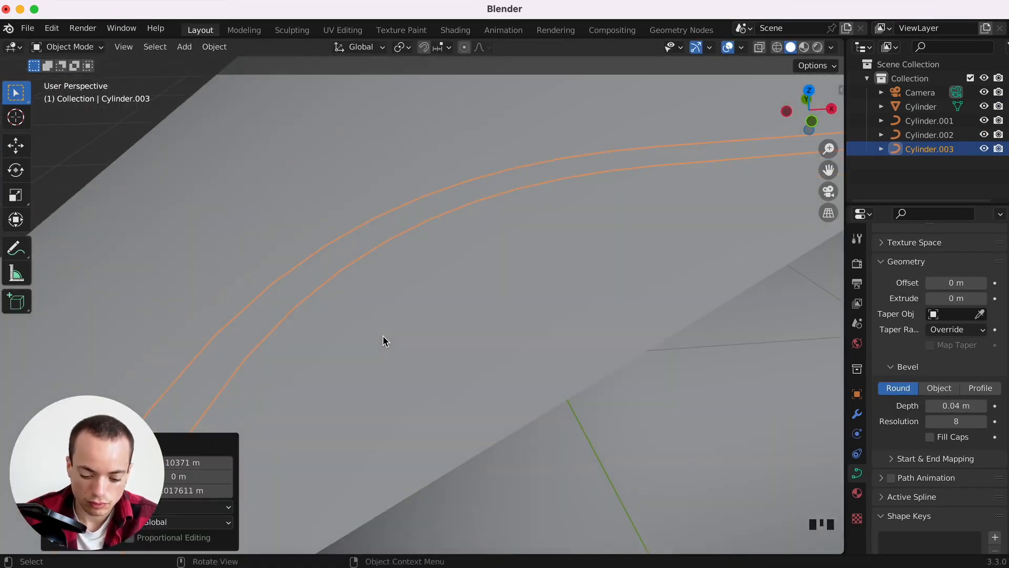
click(415, 339)
click(307, 286)
key(shift+d)
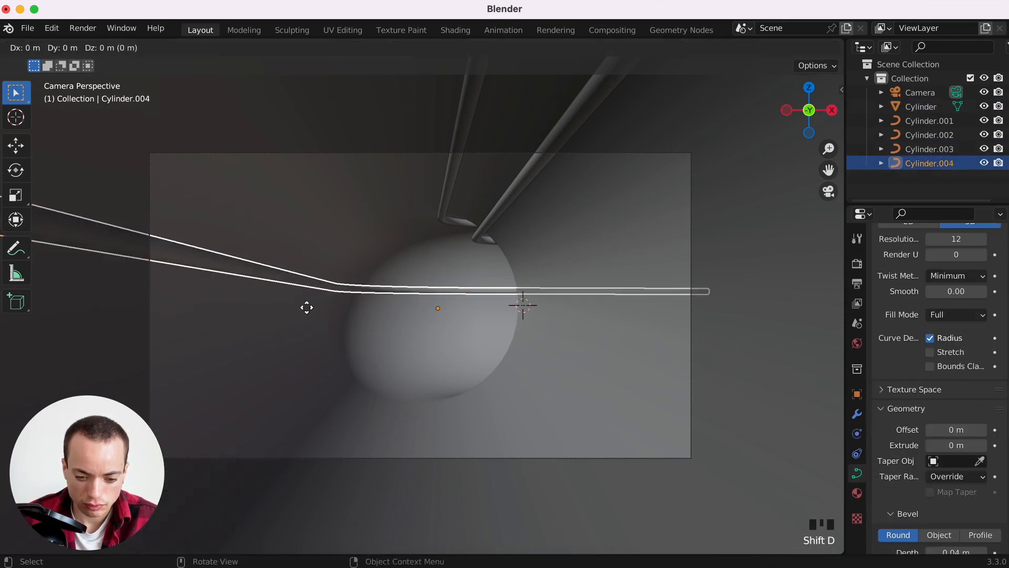
click(352, 354)
Edit the tunnel, duplicate a lengthwise edge loop on its upper-left side in place, and separate the copy into its own object.
super+scroll(379, 352, down, 3)
click(403, 351)
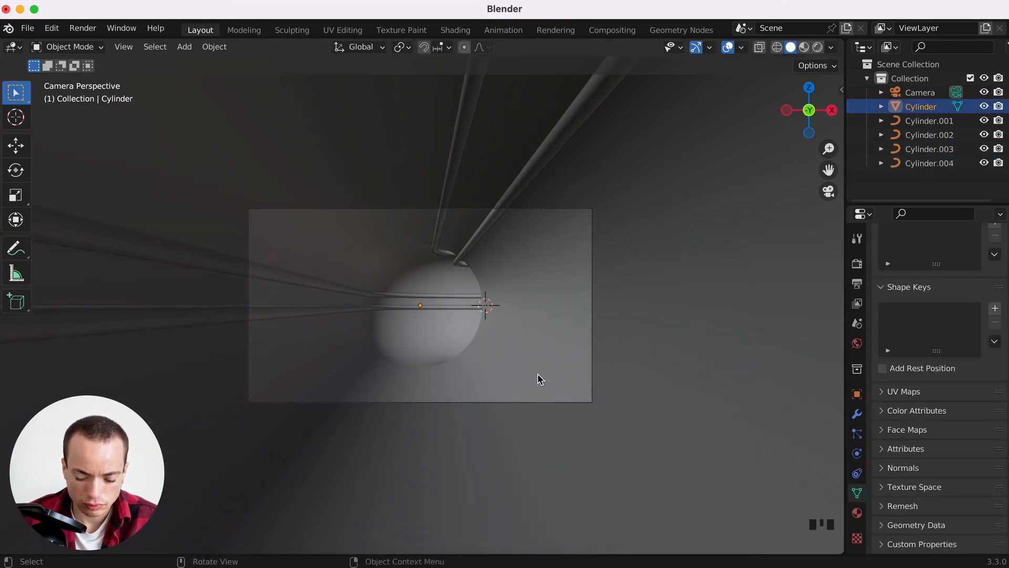
scroll(494, 300, down, 10)
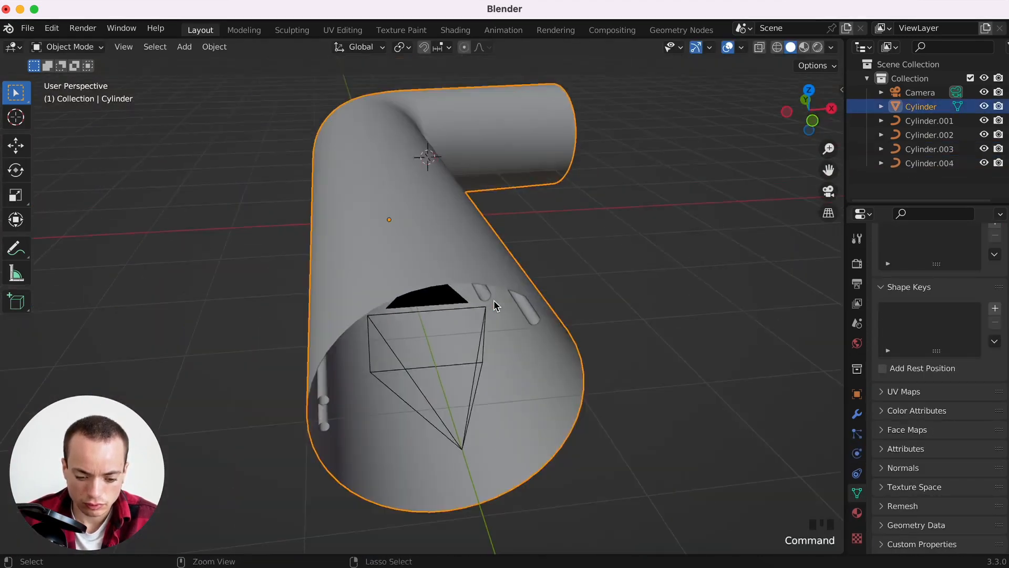
key(Tab)
alt+click(355, 244)
key(shift+d)
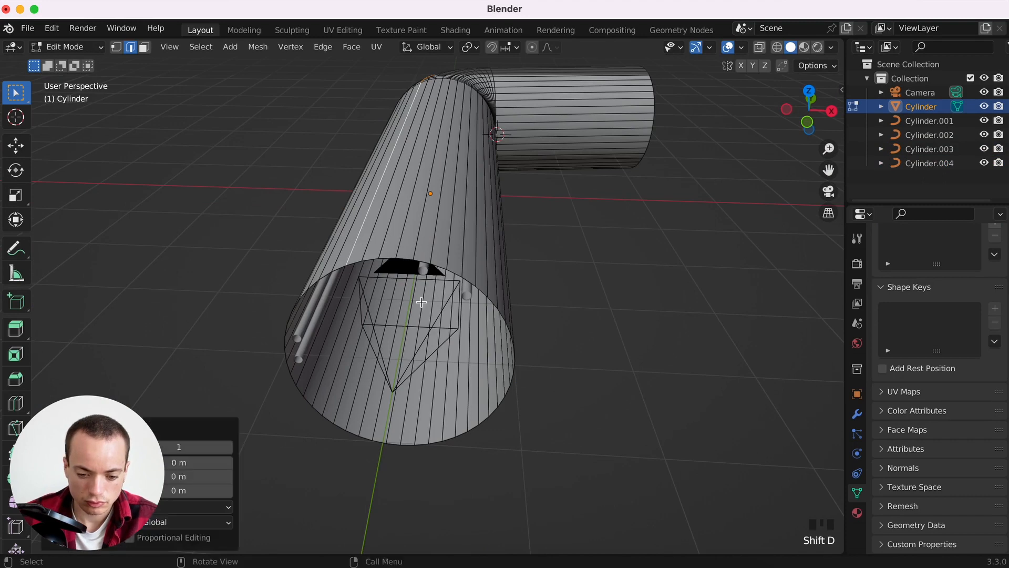
key(p)
Return to Object Mode and convert the separated upper-left loop to a curve.
key(Tab)
right_click(293, 247)
click(412, 290)
Set the upper-left curve's bevel depth to 0.04 m and resolution to 8, and shade the pipe smooth.
scroll(412, 293, down, 5)
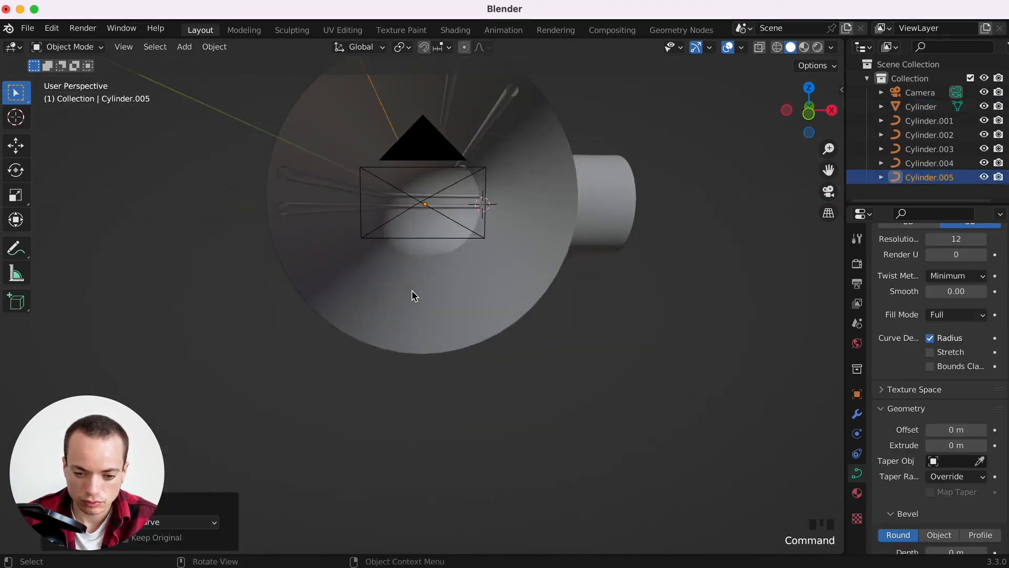
scroll(679, 301, down, 3)
scroll(952, 463, down, 4)
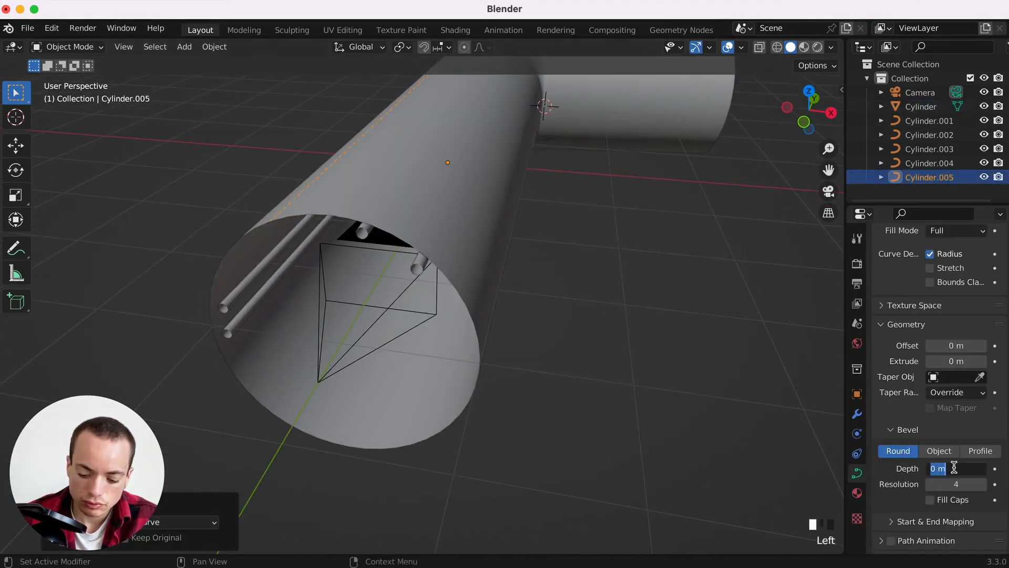
drag(952, 467, 962, 482)
right_click(274, 210)
mouse_move(274, 209)
click(254, 157)
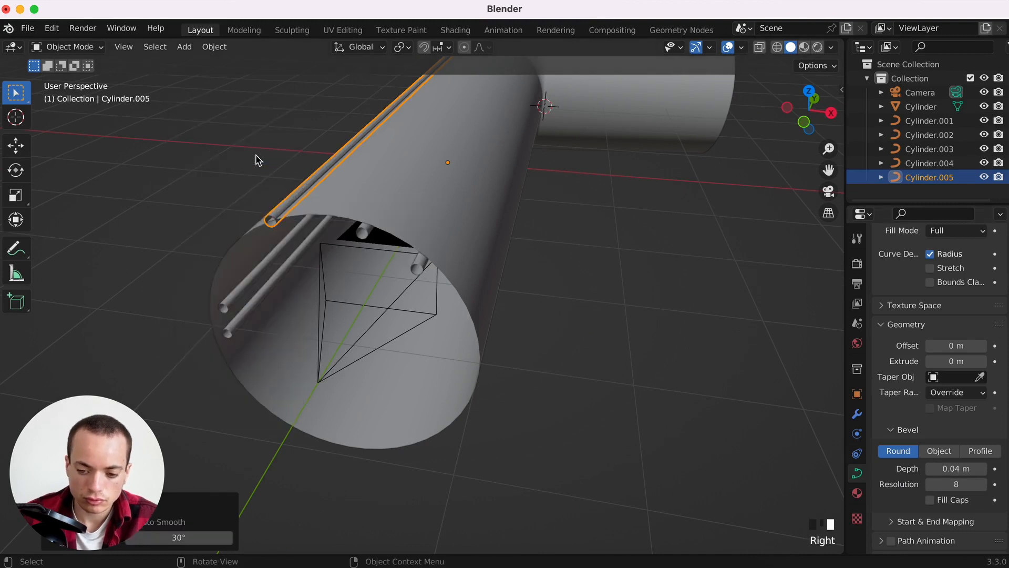
In front view, move the upper-left pipe inside the tunnel wall, about 0.04 m along X and 0.08 m down along Z.
click(804, 122)
scroll(597, 151, up, 4)
key(g)
click(400, 279)
Through the camera, move the upper-right pipe lower and farther right along the tunnel wall.
key(KP_0)
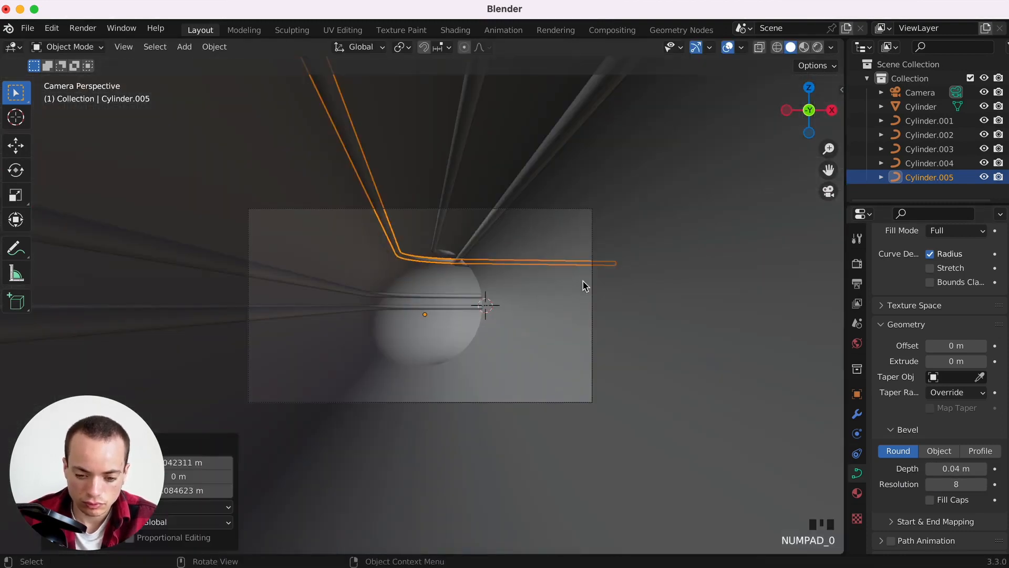
click(624, 295)
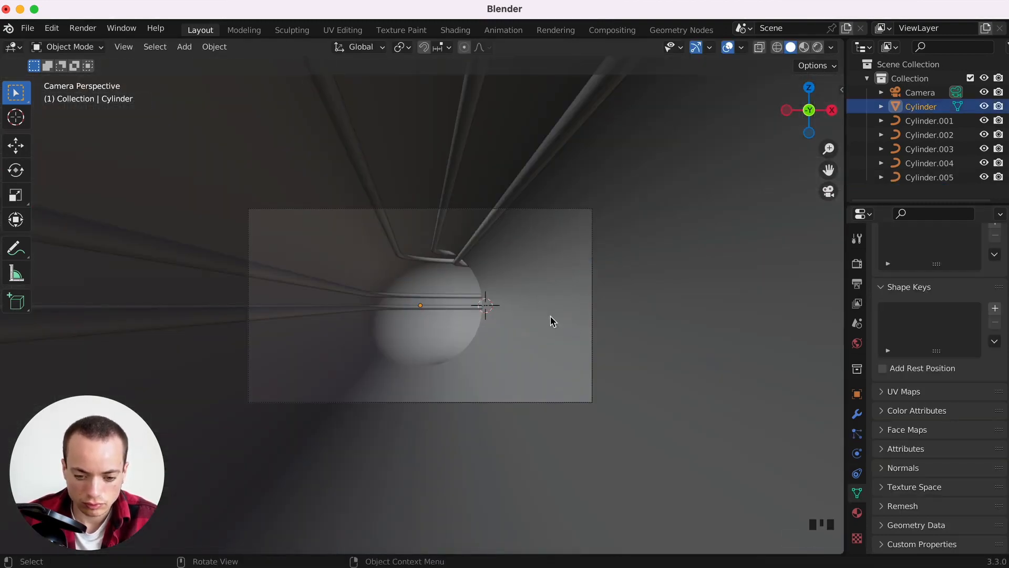
click(492, 219)
key(g)
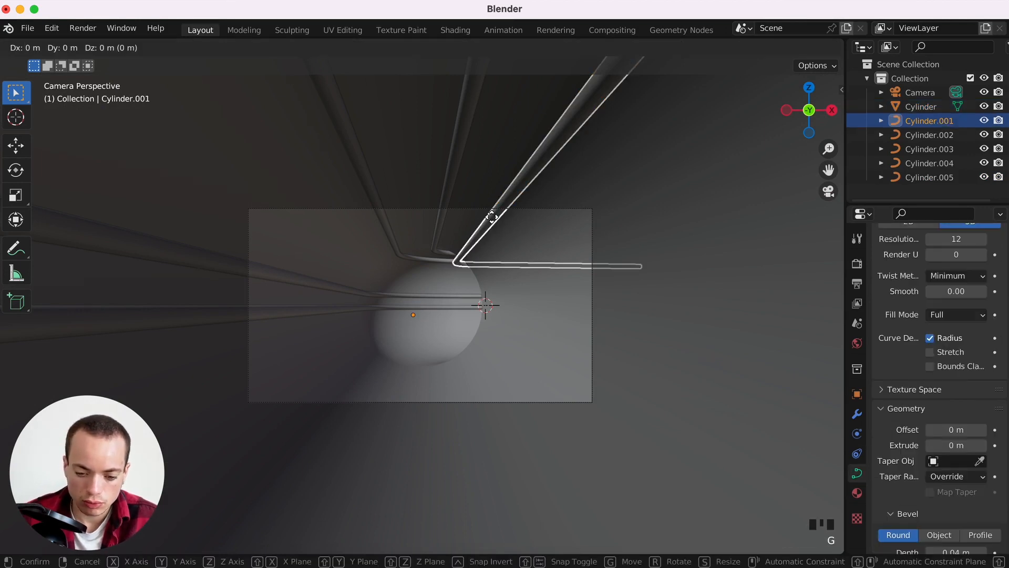
key(z)
right_click(496, 269)
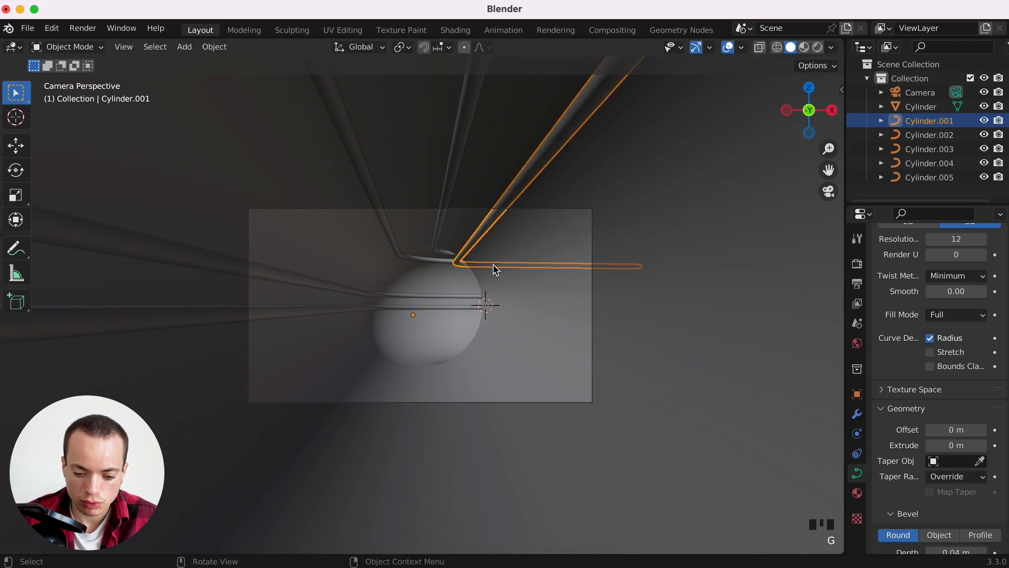
click(559, 288)
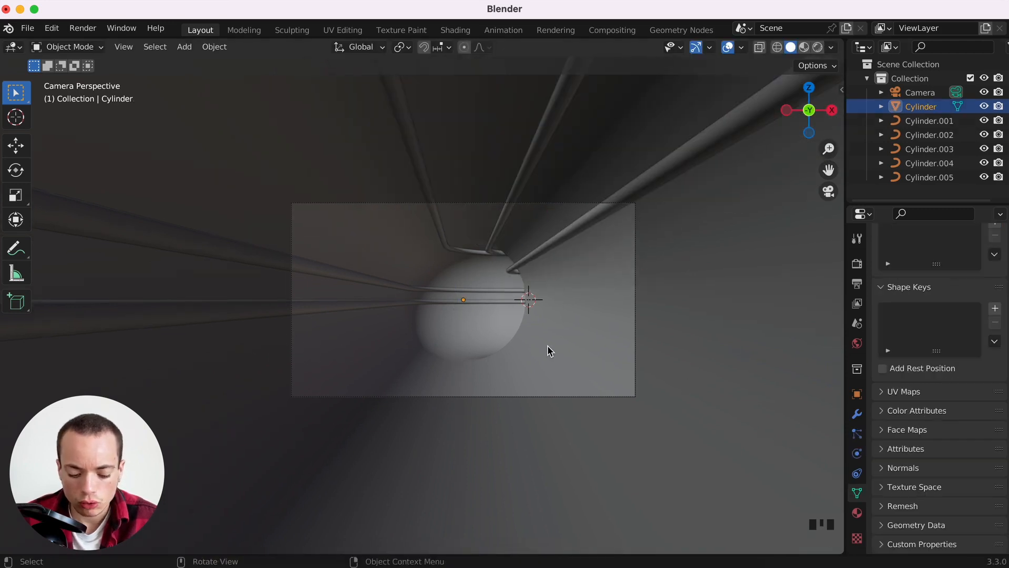
Add a 2 m mesh plane at the 3D cursor.
key(shift+a)
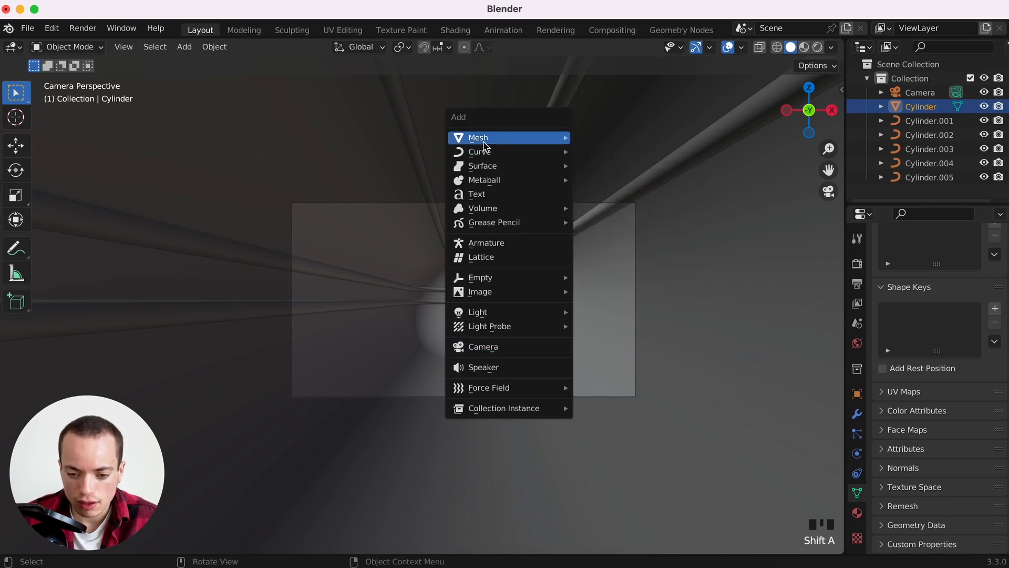
mouse_move(480, 139)
click(620, 138)
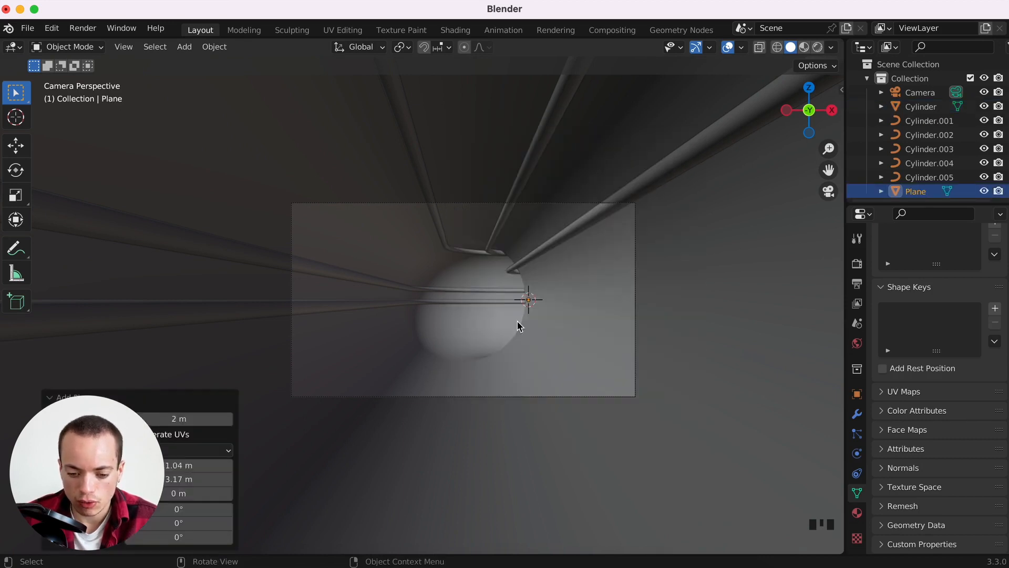
super+scroll(516, 320, up, 10)
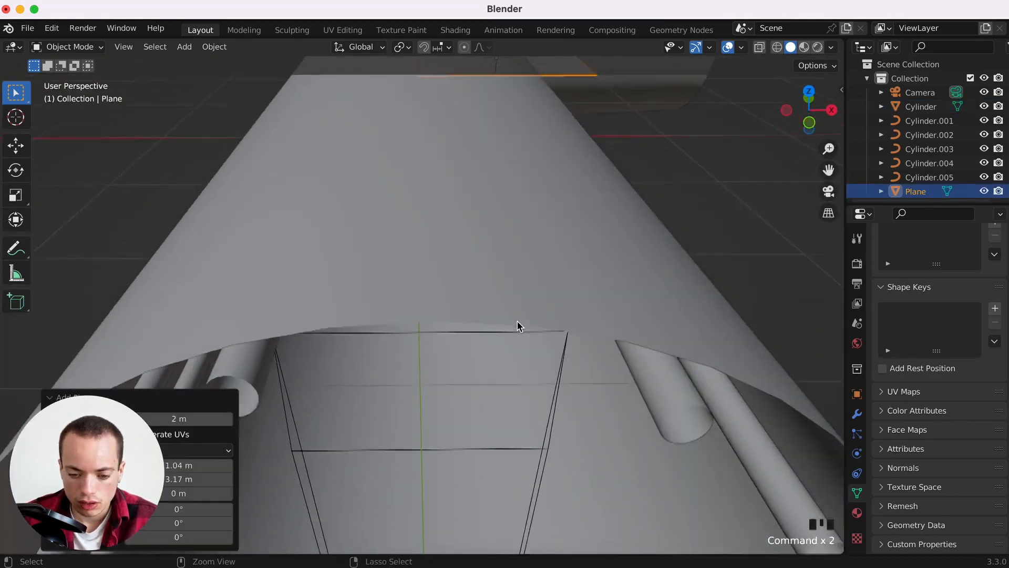
Add an Ocean modifier to the 2 m plane.
key(KP_7)
scroll(519, 326, up, 5)
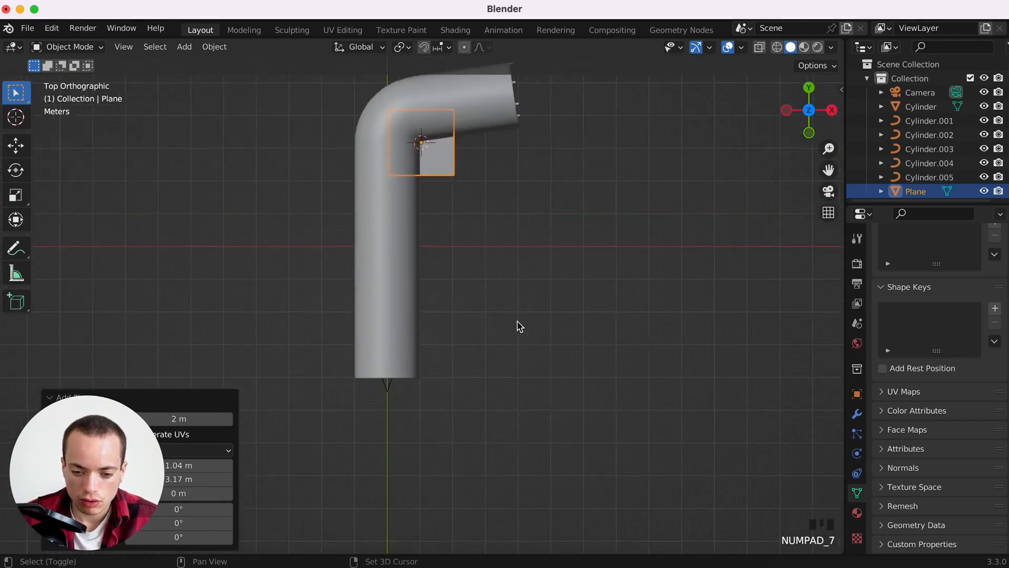
click(858, 414)
click(928, 262)
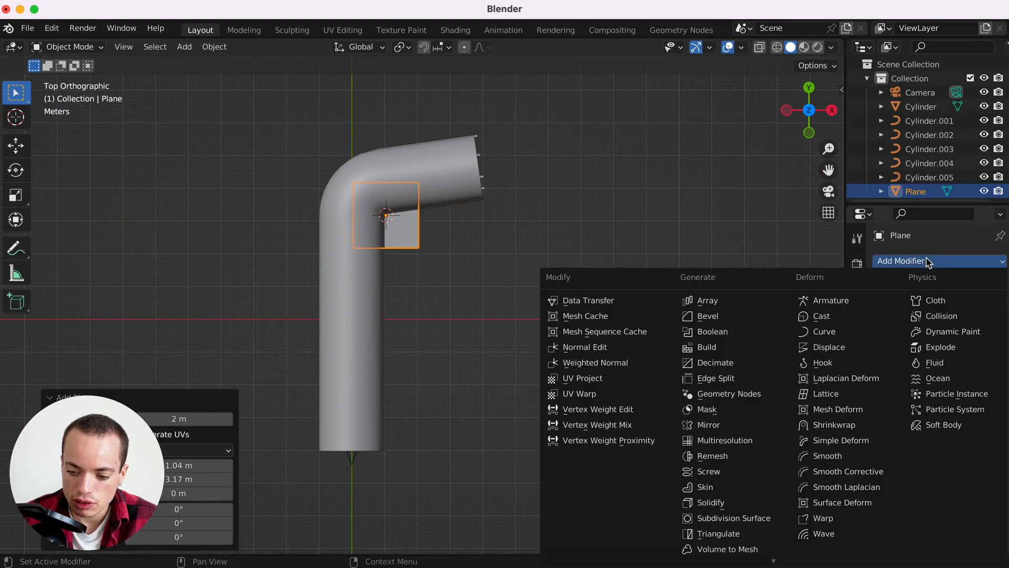
click(938, 378)
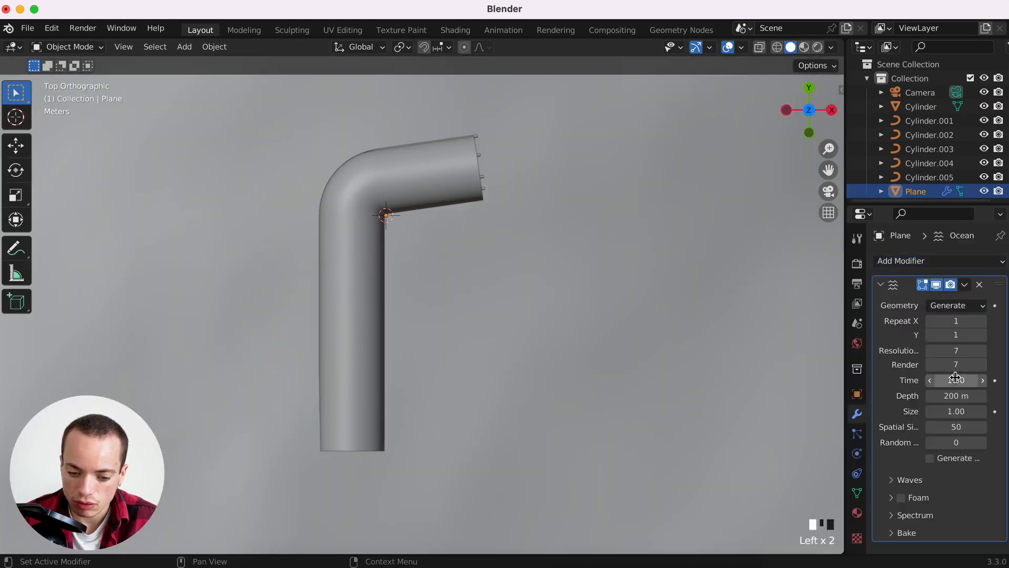
super+scroll(557, 376, down, 2)
scroll(557, 377, down, 10)
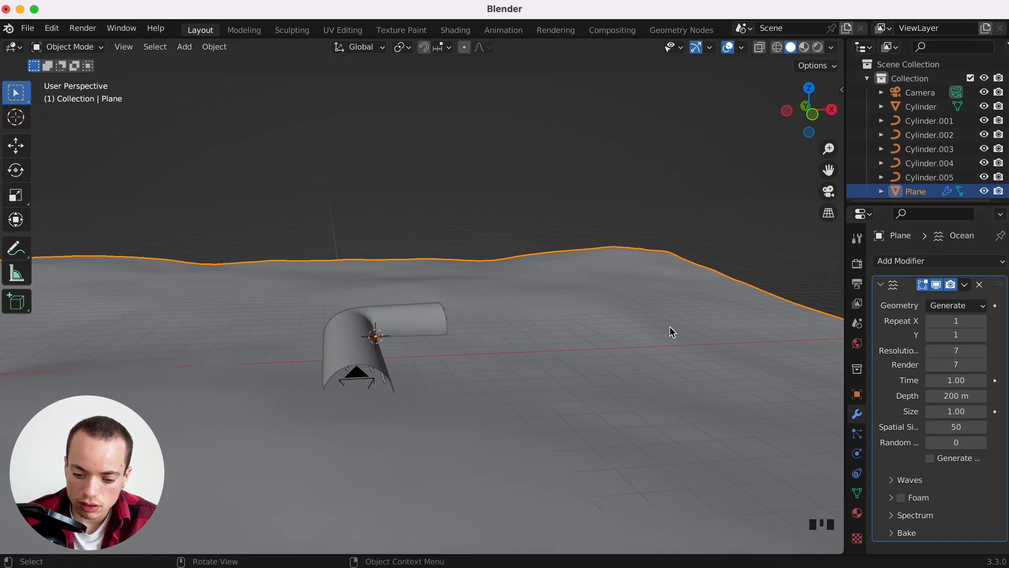
Reduce the Ocean modifier's size to 0.28 and check the plane through the camera.
click(956, 411)
mouse_move(956, 411)
mouse_down()
mouse_move(909, 411)
mouse_move(961, 411)
mouse_up()
key(KP_0)
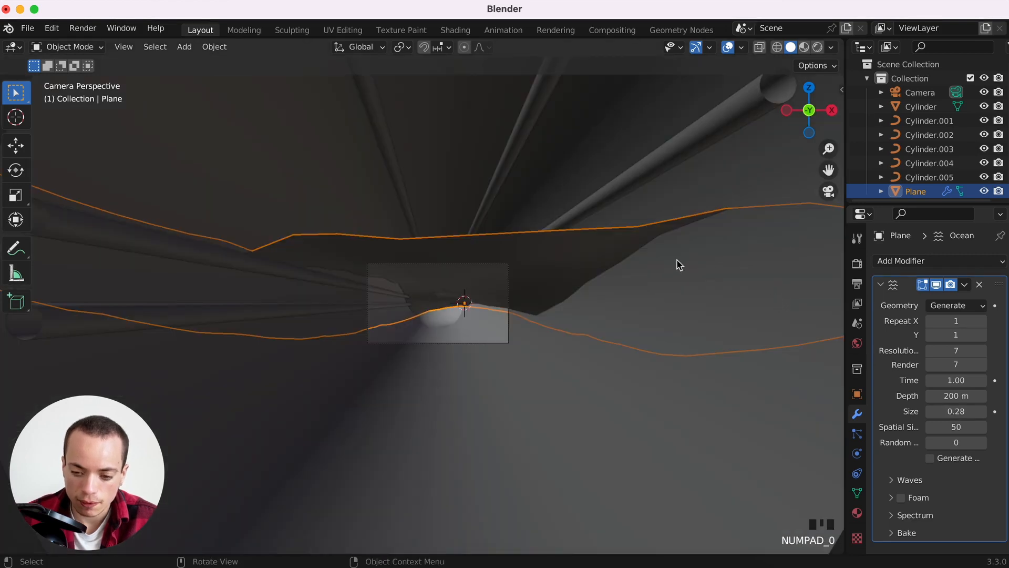
In top view, move the ocean plane about 0.44 m along X and -2.11 m along Y so it surrounds the tunnel.
key(KP_7)
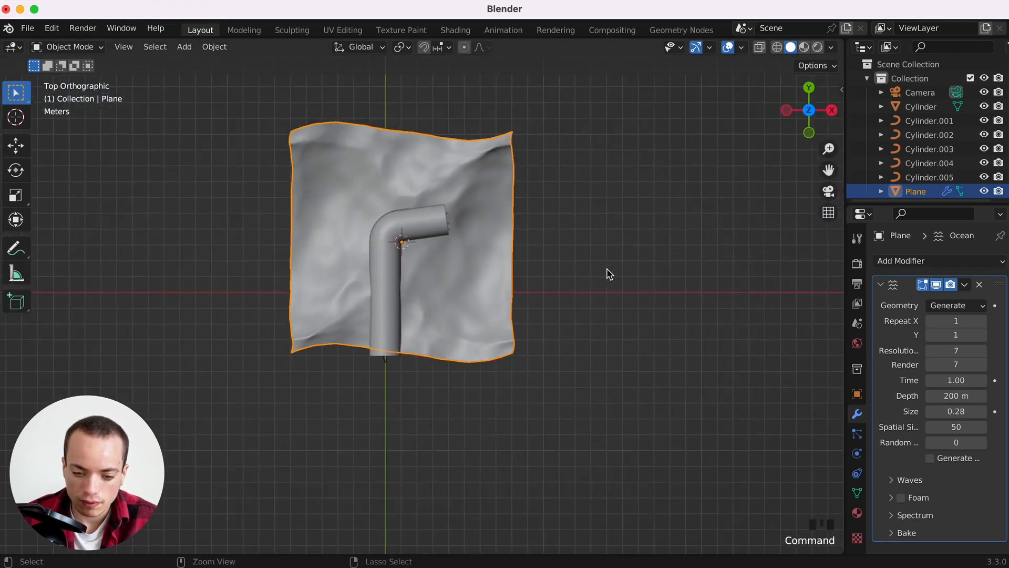
key(g)
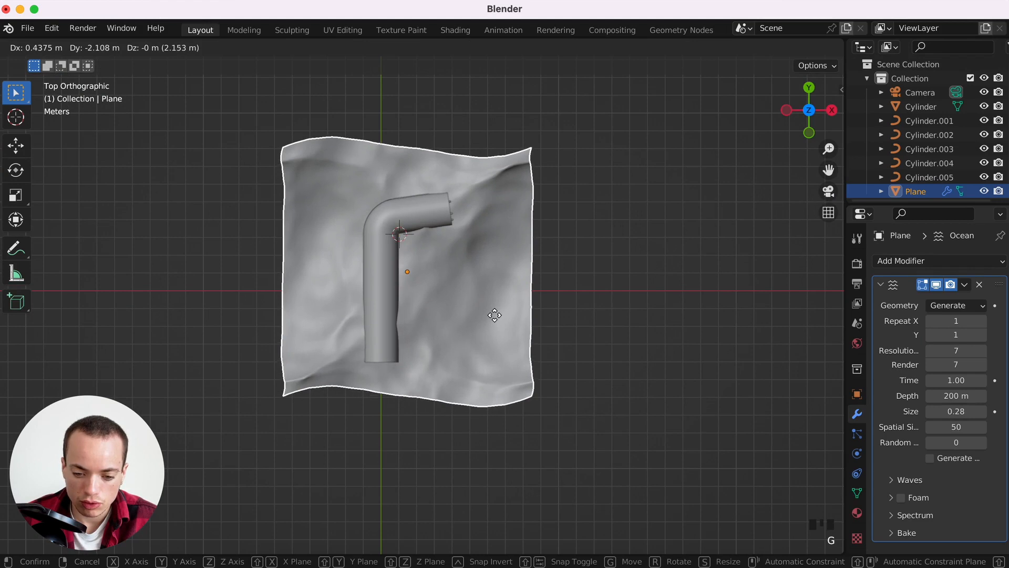
click(495, 315)
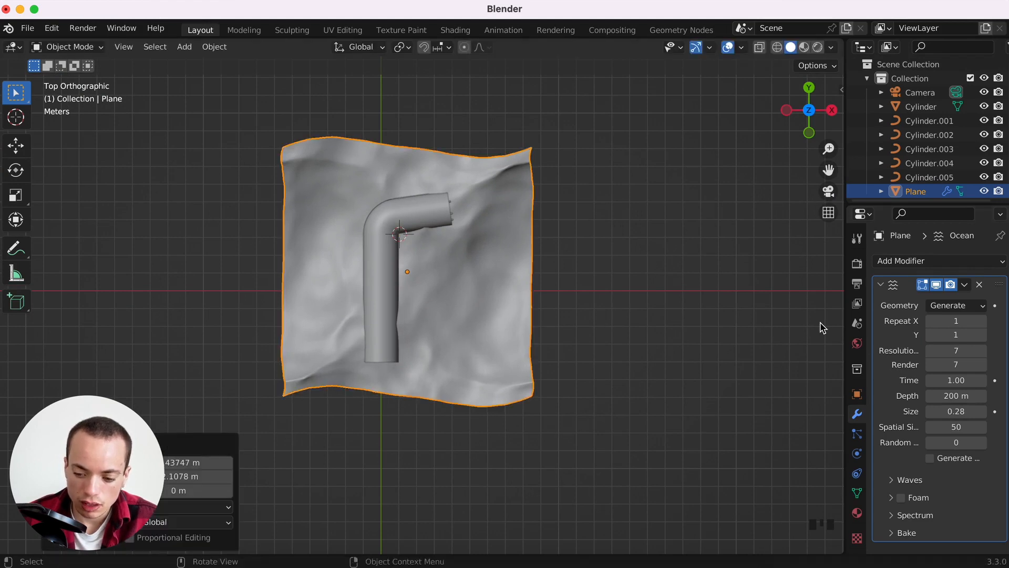
Set the Ocean modifier's spectrum to Shallow Water and inspect the wave surface around the tunnel.
click(892, 516)
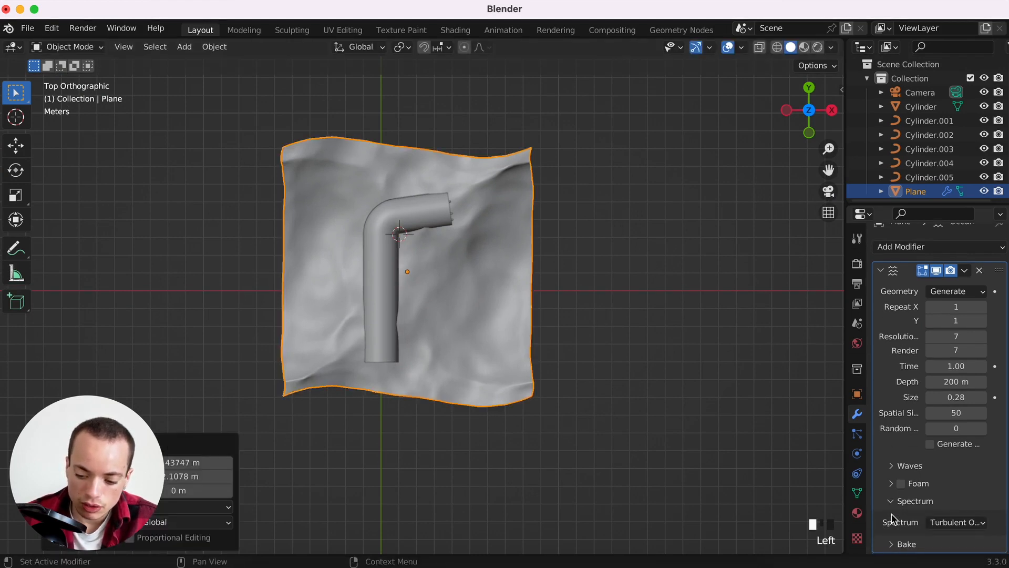
click(948, 522)
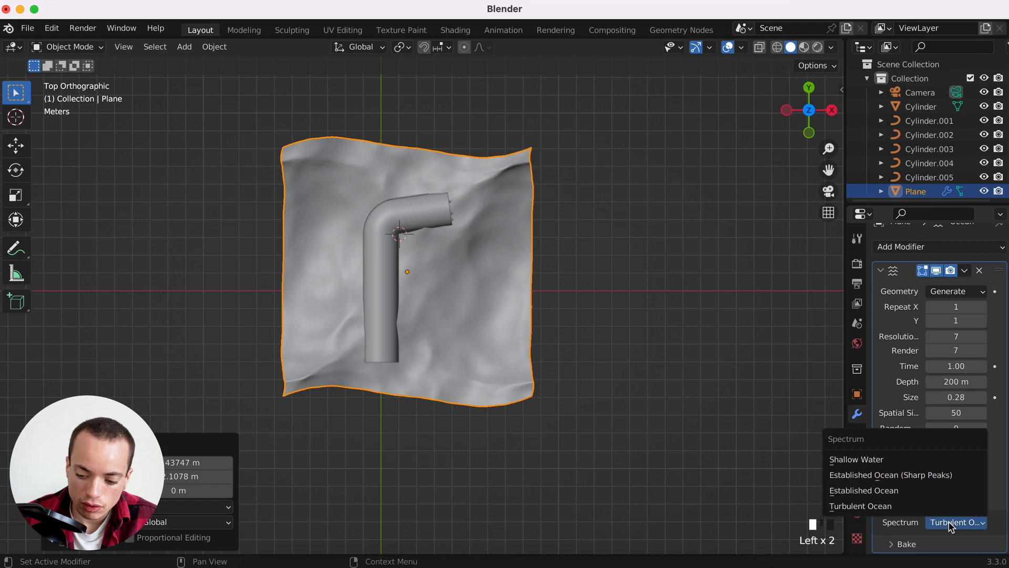
click(885, 459)
super+scroll(384, 270, up, 10)
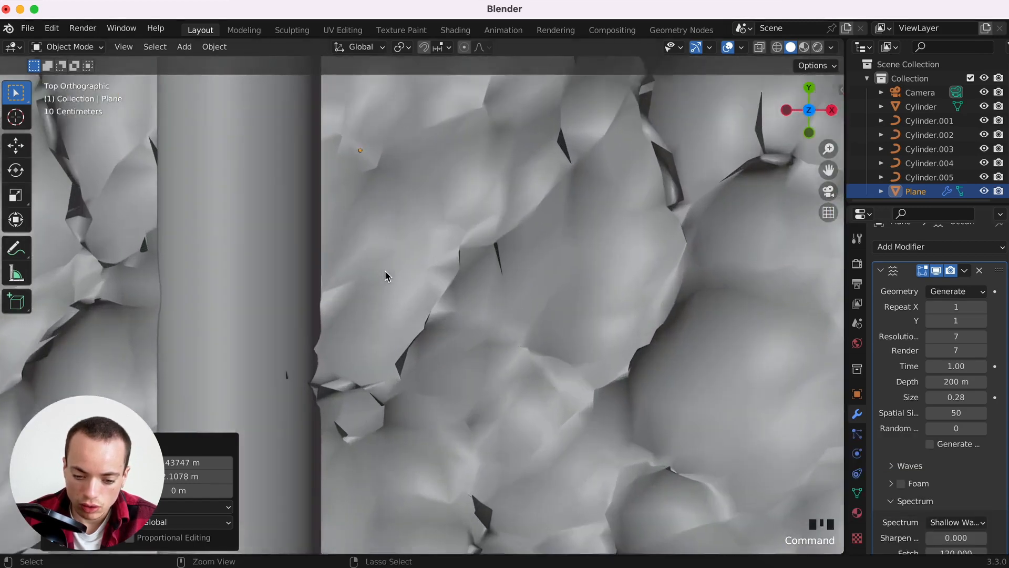
scroll(385, 271, down, 4)
super+scroll(385, 270, down, 10)
scroll(385, 270, down, 5)
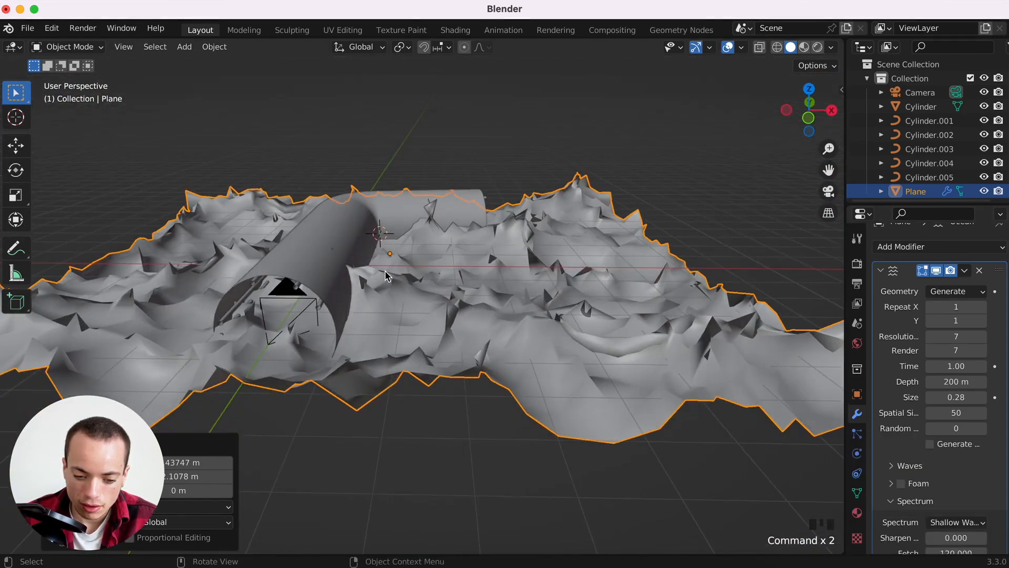
scroll(384, 270, up, 2)
scroll(384, 274, up, 3)
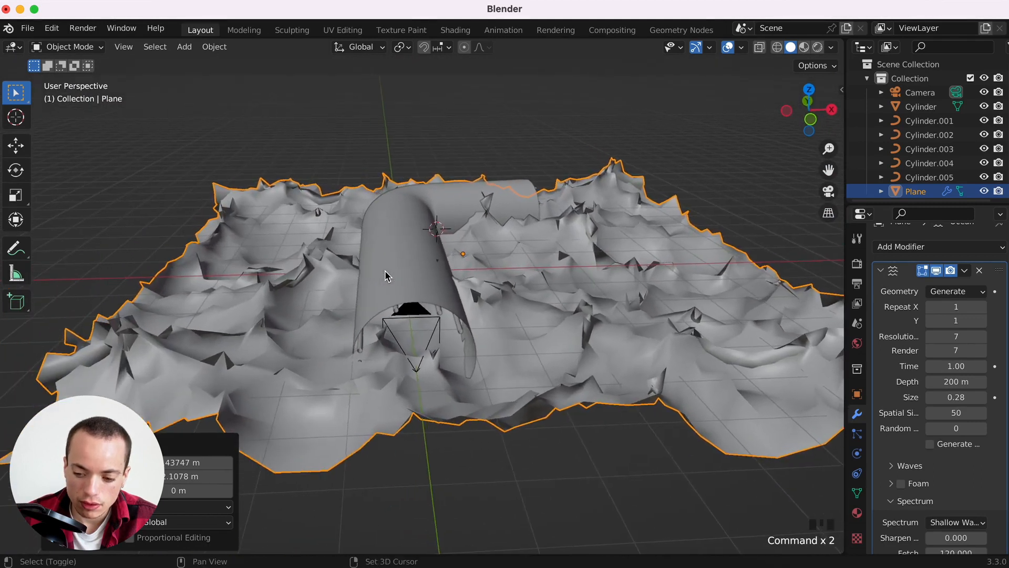
Reduce the Ocean modifier's wave scale to 0.2 and inspect the surface at the tunnel entrance.
click(901, 466)
scroll(941, 400, down, 5)
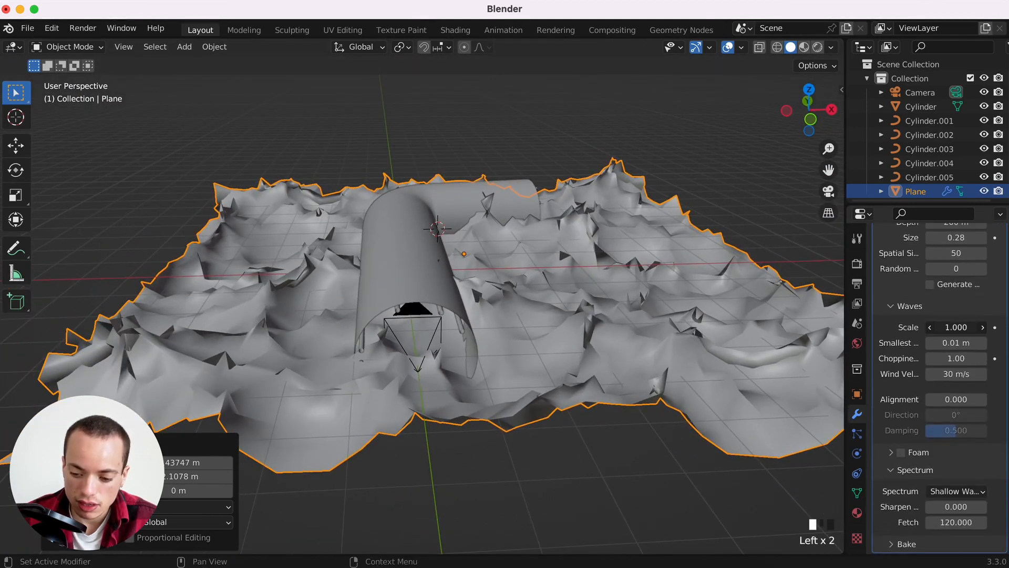
drag(956, 327, 959, 327)
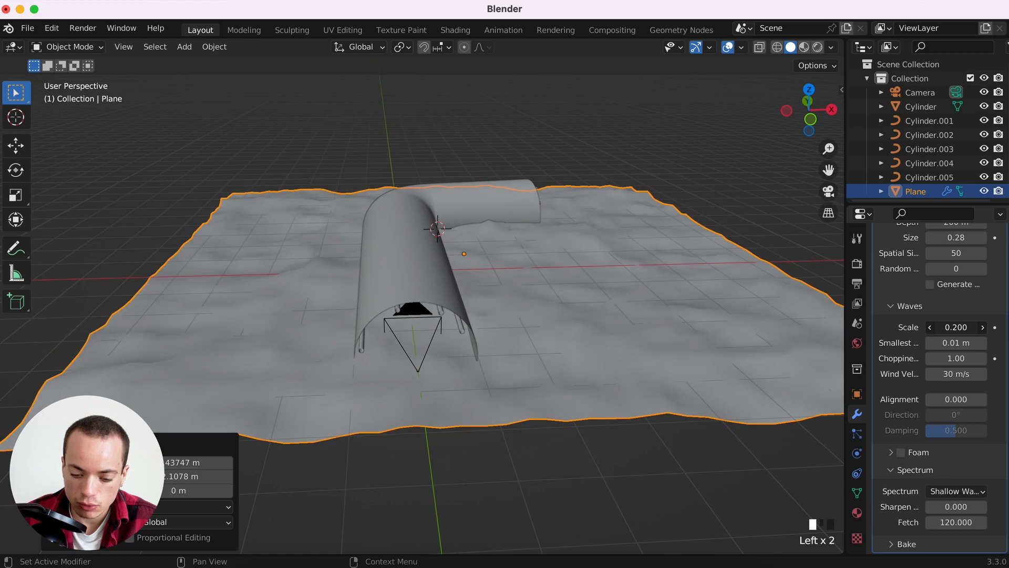
super+scroll(642, 367, up, 5)
scroll(642, 367, down, 6)
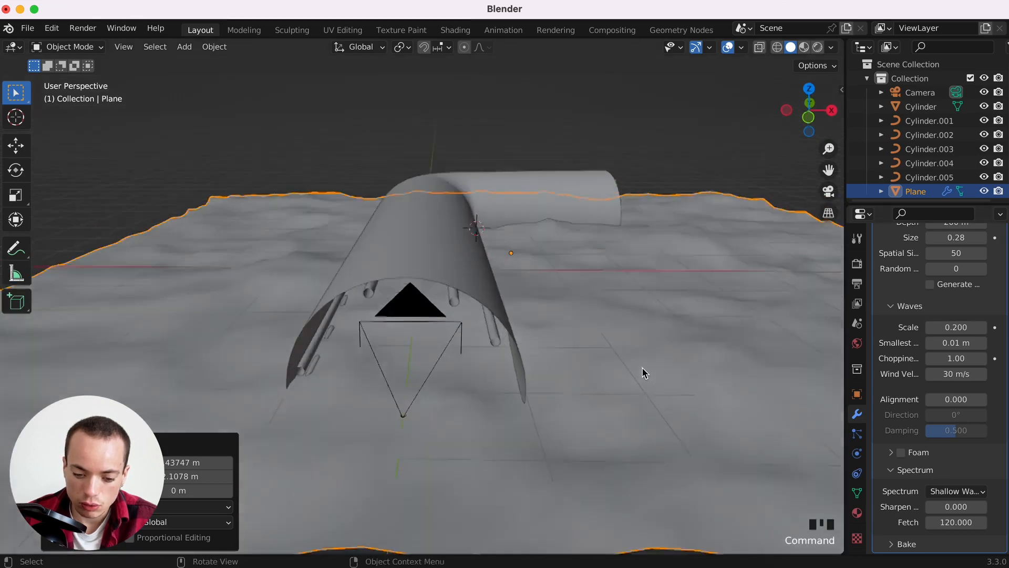
scroll(641, 367, left, 5)
scroll(641, 367, right, 3)
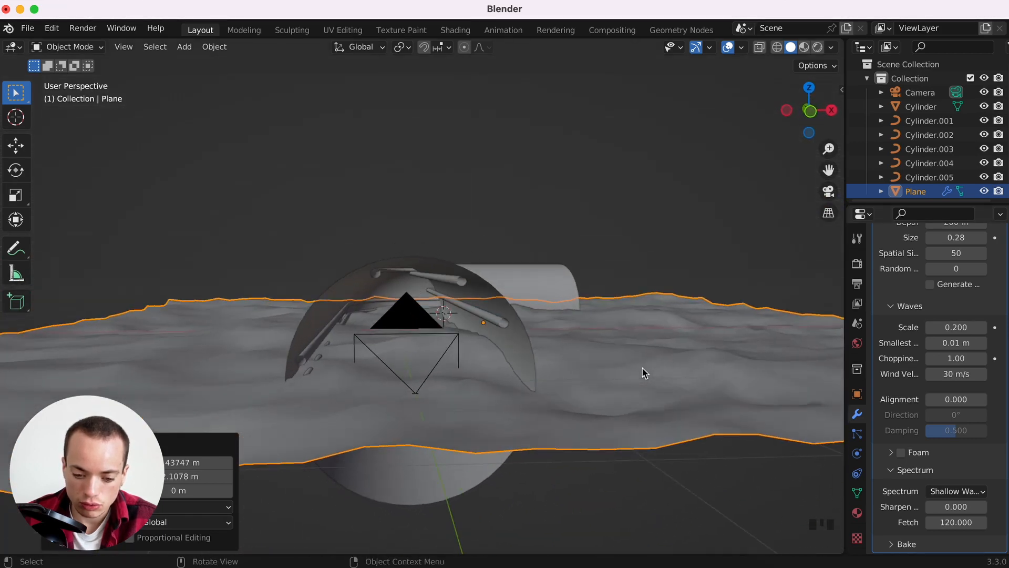
Set the Ocean modifier's wave scale to 0.1.
click(952, 327)
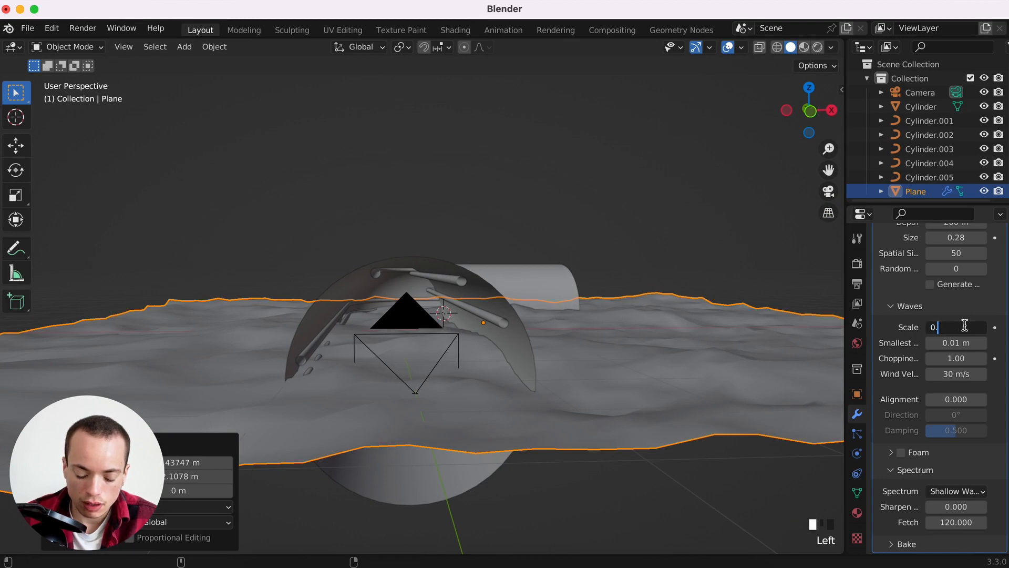
key(Return)
scroll(679, 339, up, 5)
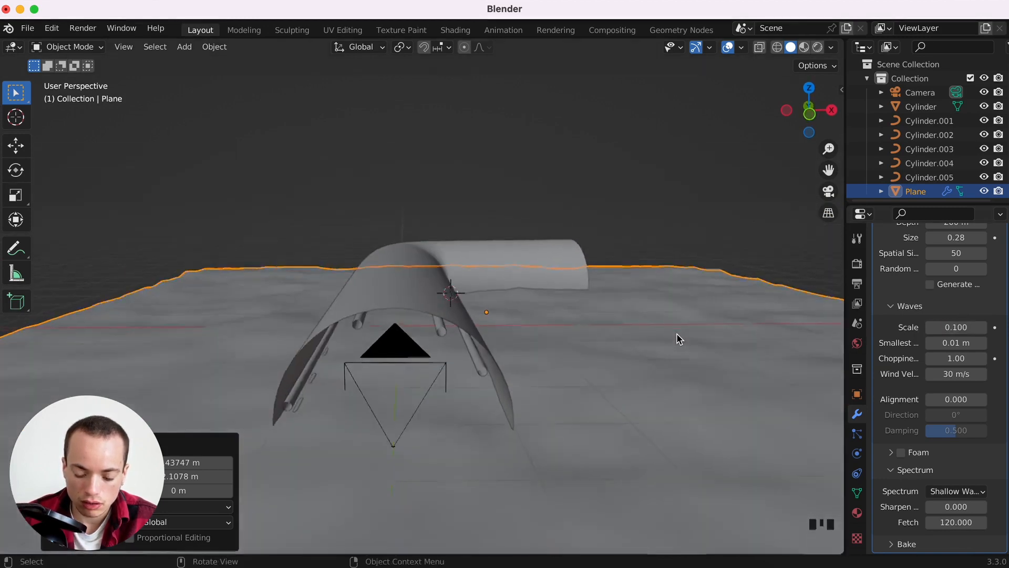
scroll(679, 339, down, 5)
scroll(918, 300, up, 2)
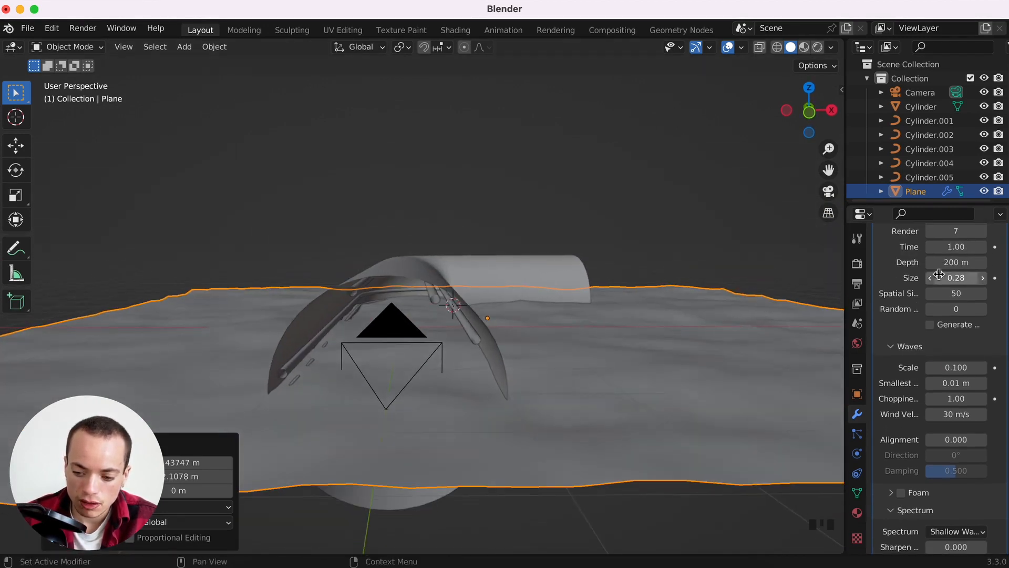
Set the Ocean modifier's depth to 1 m.
click(954, 261)
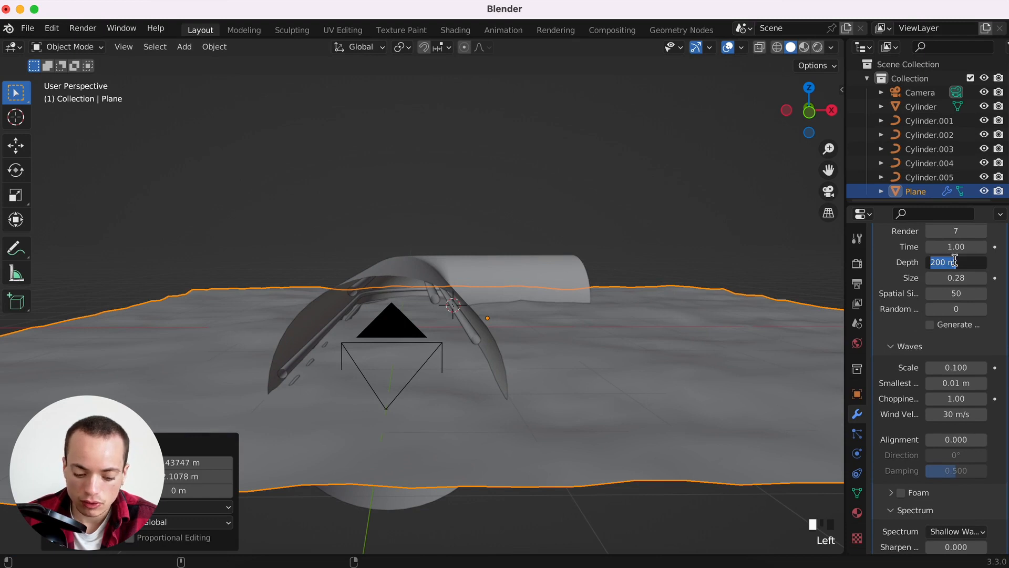
key(Return)
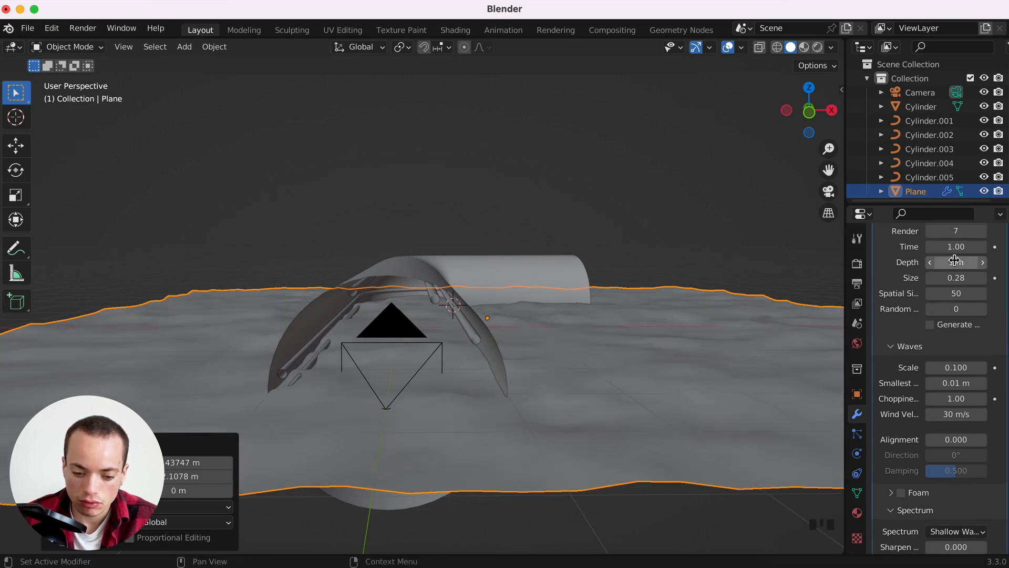
scroll(586, 294, down, 5)
scroll(586, 295, up, 3)
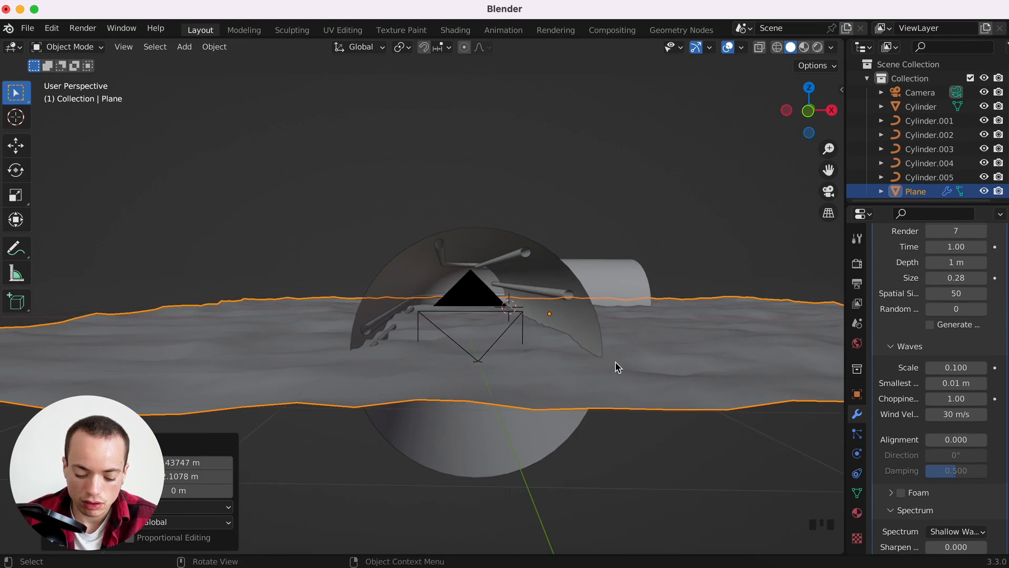
Move the ocean plane down about 0.34 m along Z inside the tunnel.
key(g)
key(z)
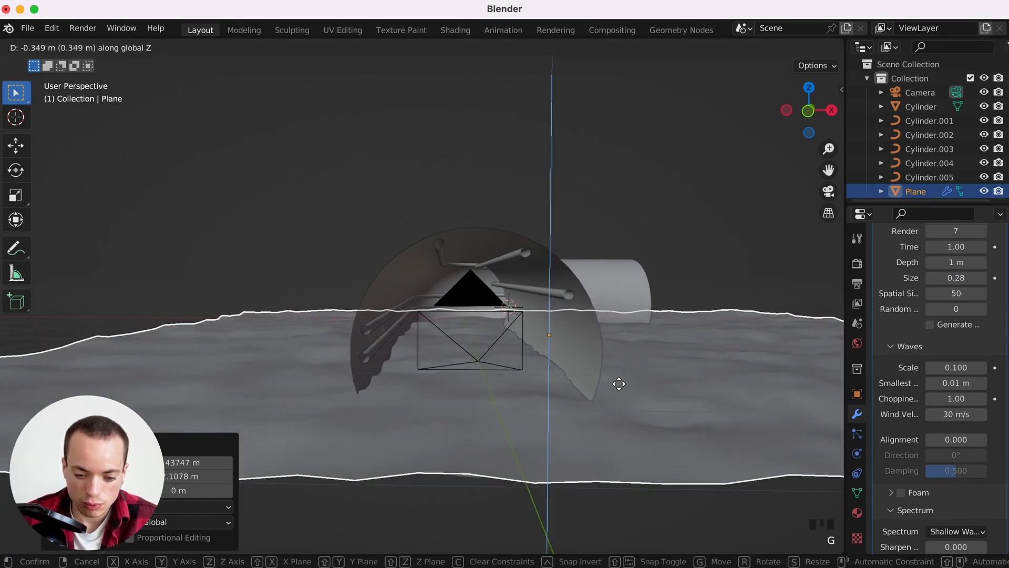
click(619, 382)
Looking through the camera, lower the ocean plane by a further 0.04 m or so along Z.
key(KP_0)
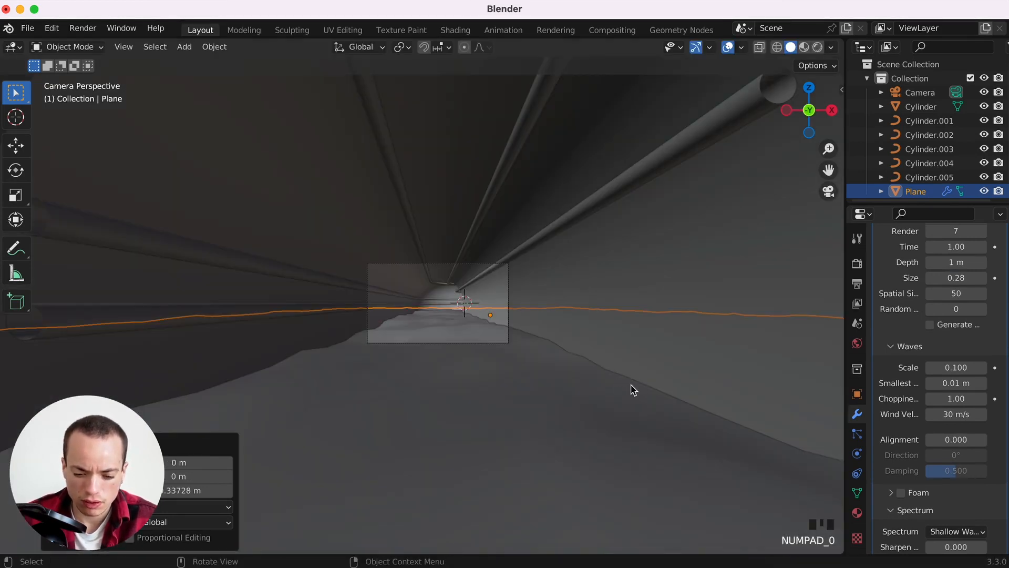
super+scroll(631, 385, up, 10)
super+scroll(630, 385, down, 2)
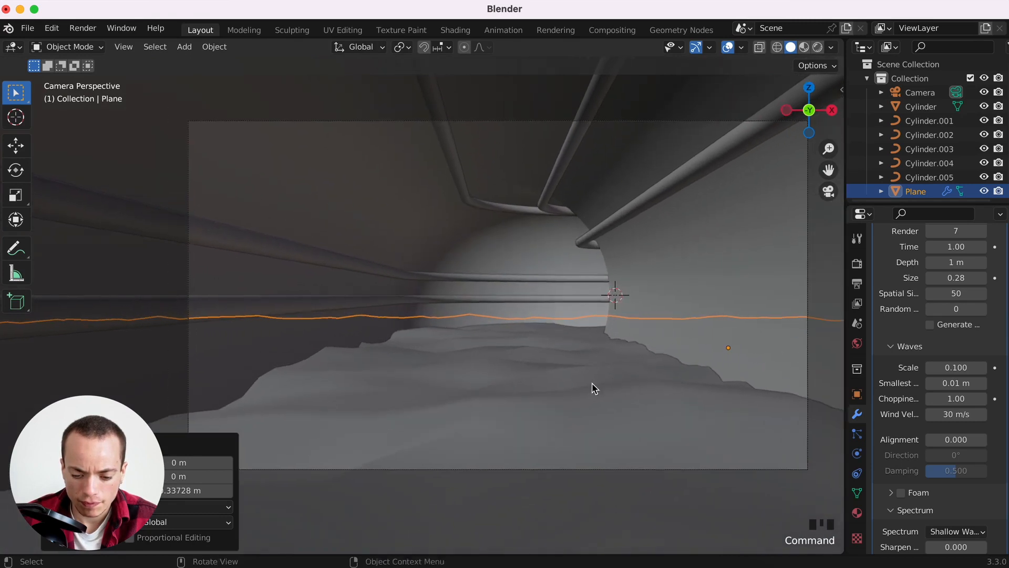
scroll(592, 389, right, 3)
key(g)
key(z)
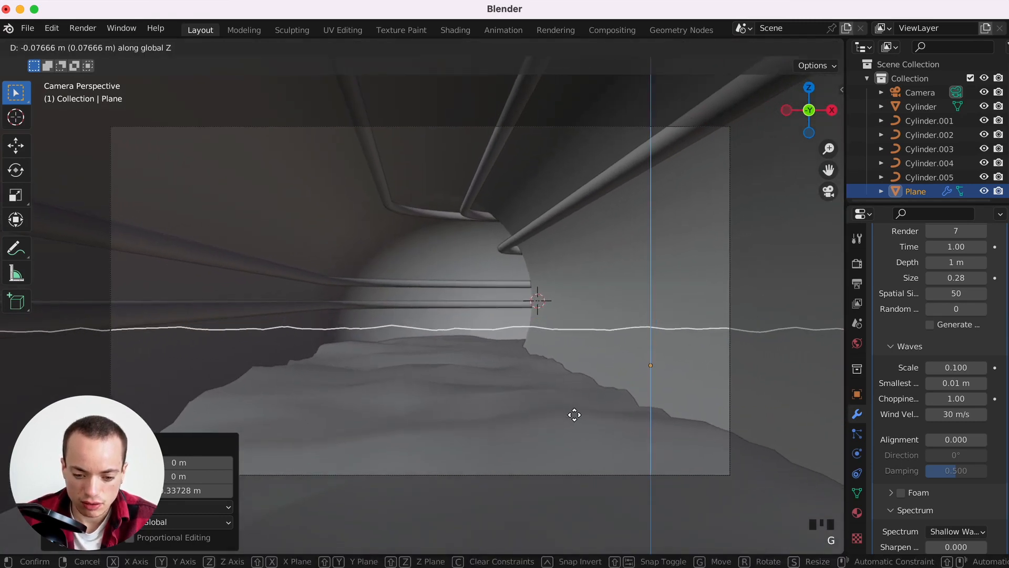
click(575, 409)
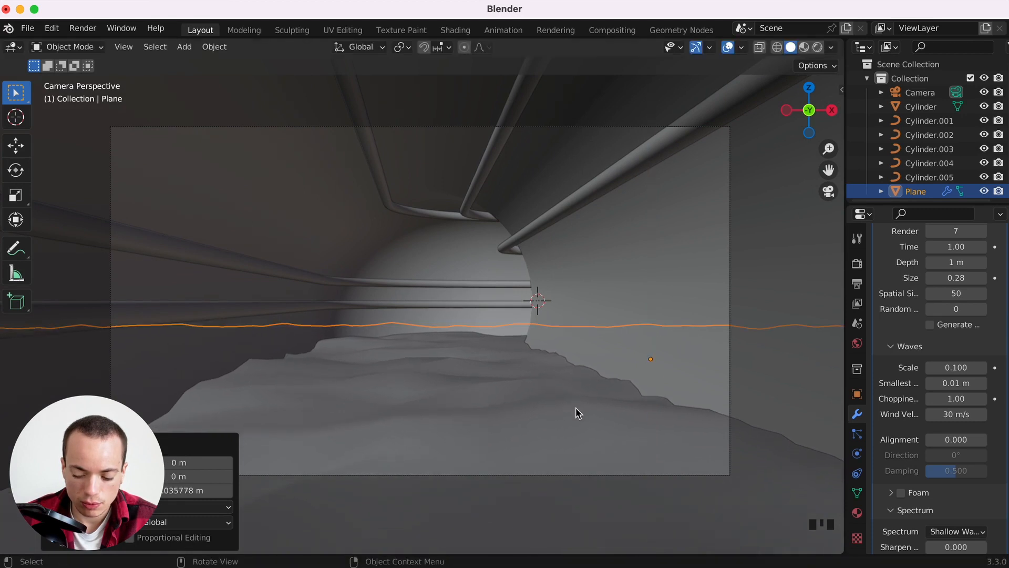
Apply Shade Smooth to the ocean plane and inspect its surface from inside the tunnel.
scroll(920, 422, up, 4)
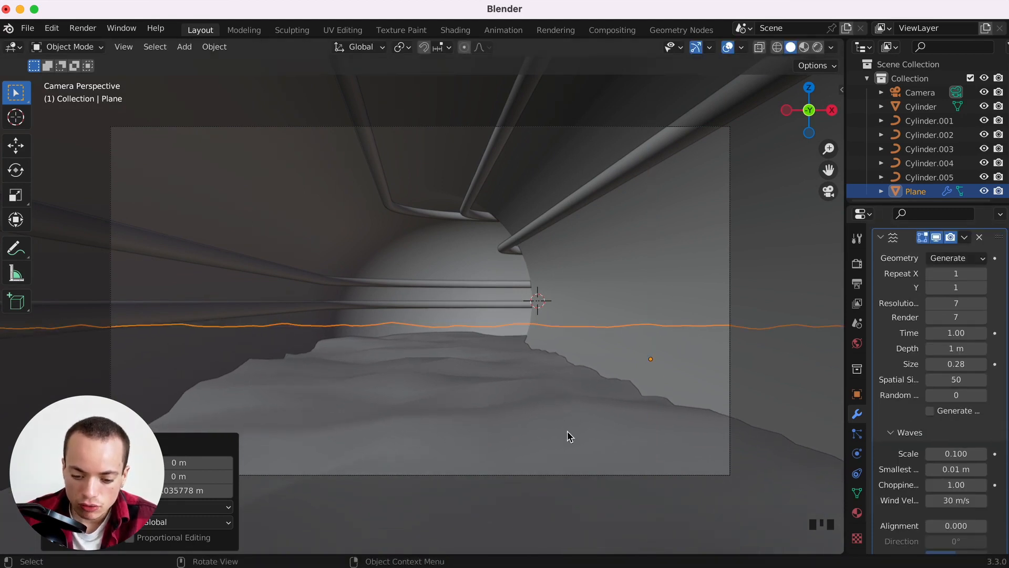
right_click(443, 392)
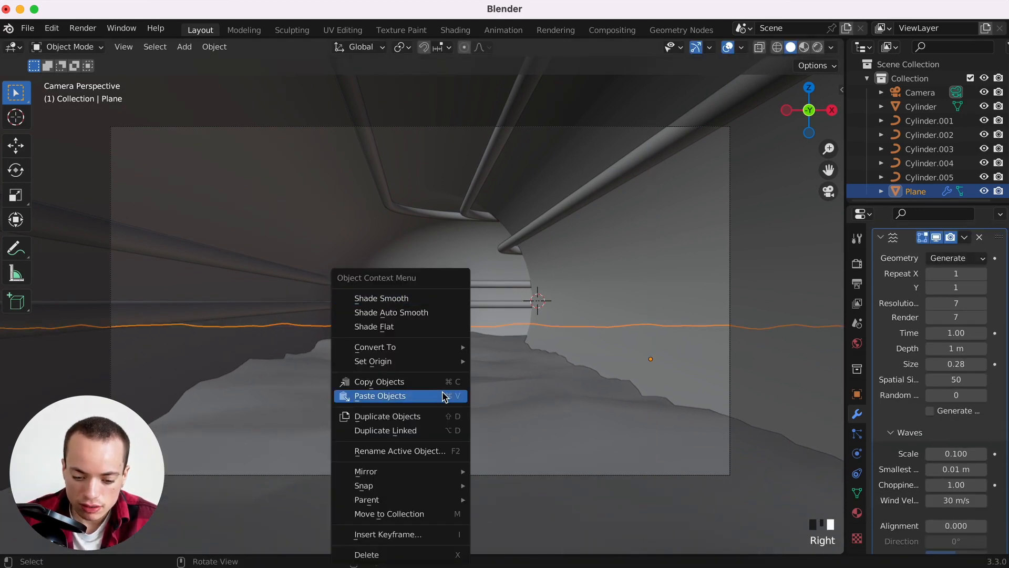
click(393, 299)
scroll(606, 399, up, 5)
scroll(606, 399, down, 4)
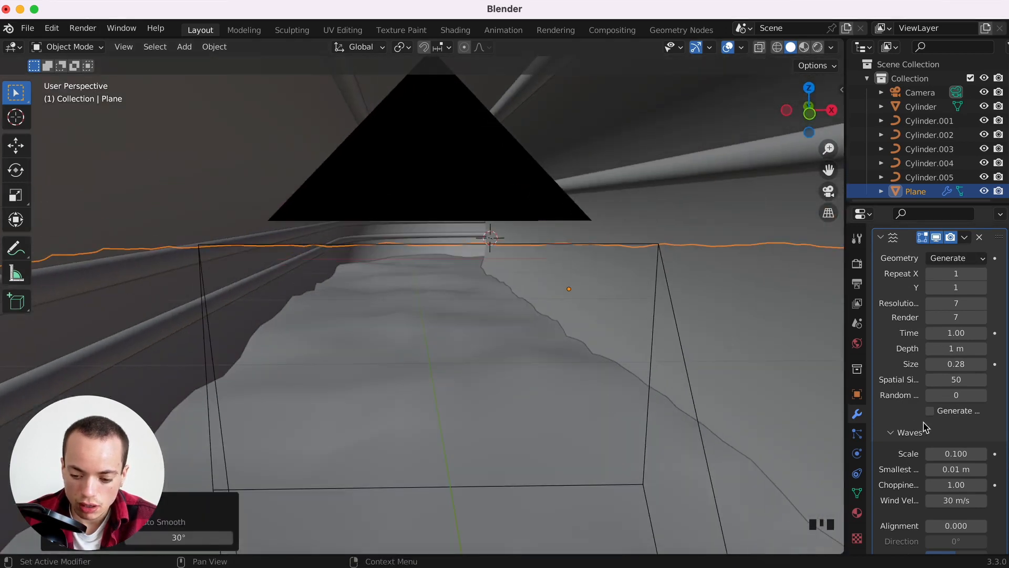
Collapse the Ocean modifier and add a Catmull-Clark Subdivision Surface modifier after it on the ocean plane.
scroll(924, 378, up, 2)
click(881, 284)
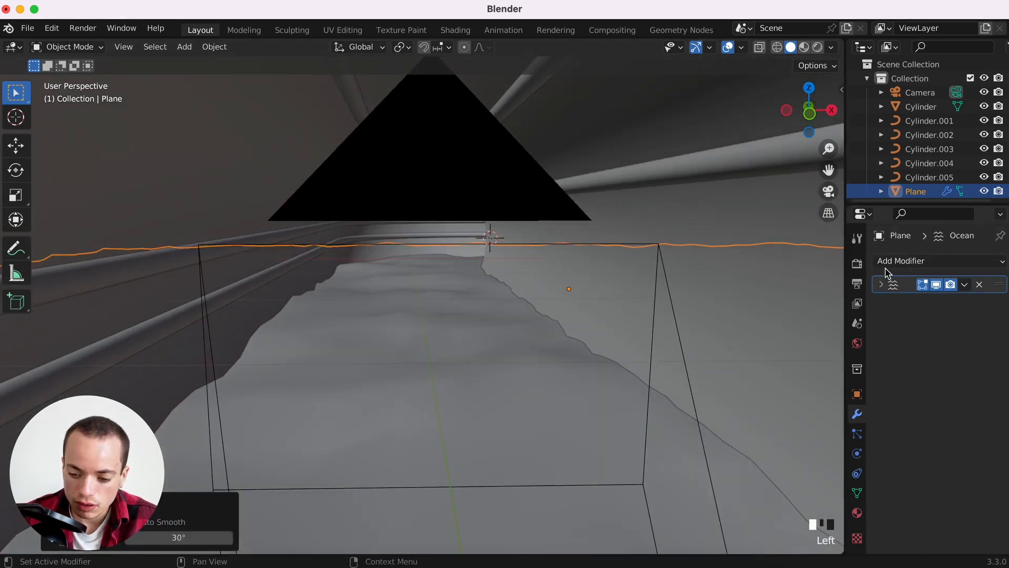
click(892, 264)
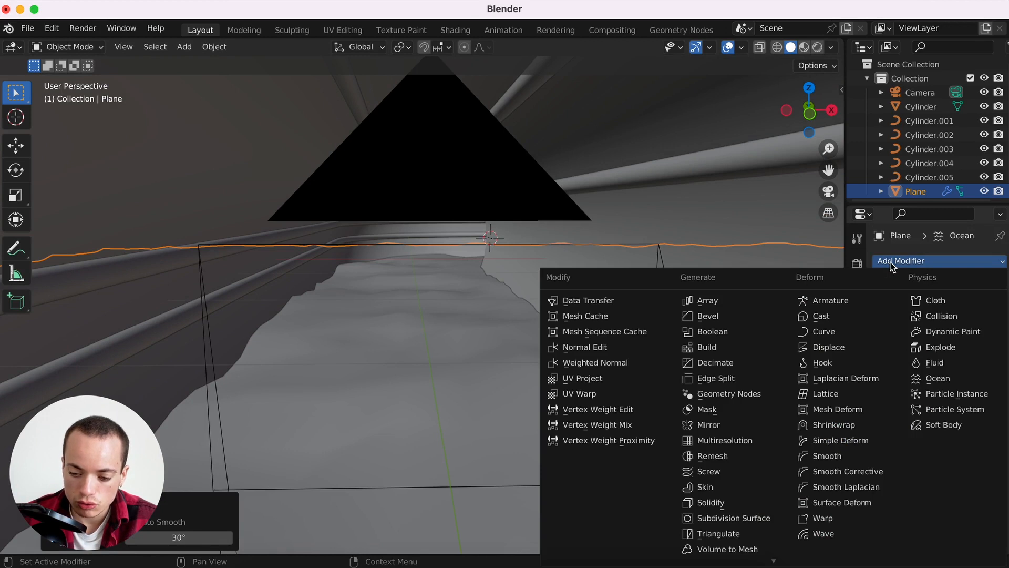
click(735, 518)
scroll(611, 400, down, 5)
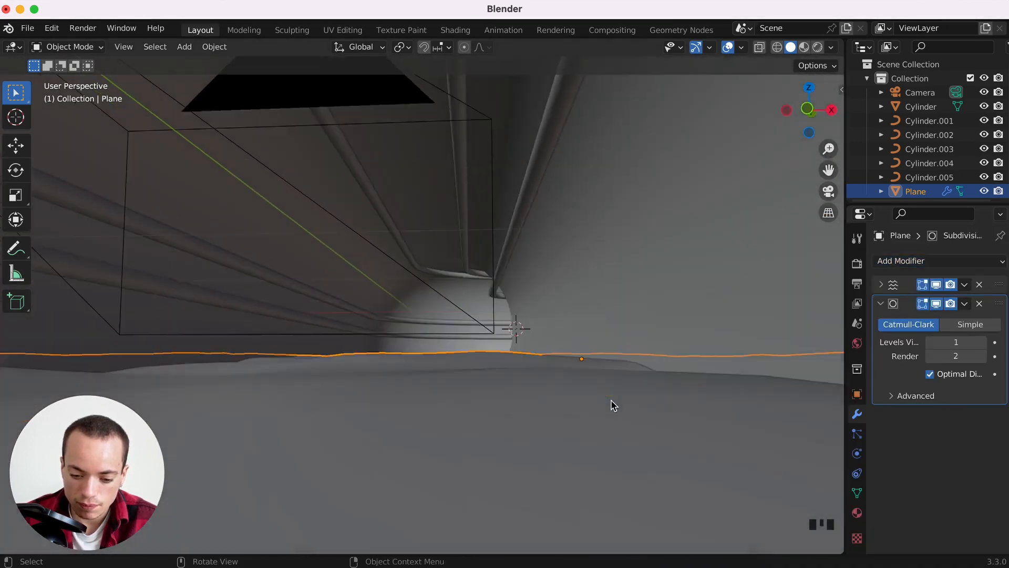
scroll(611, 400, up, 3)
click(929, 357)
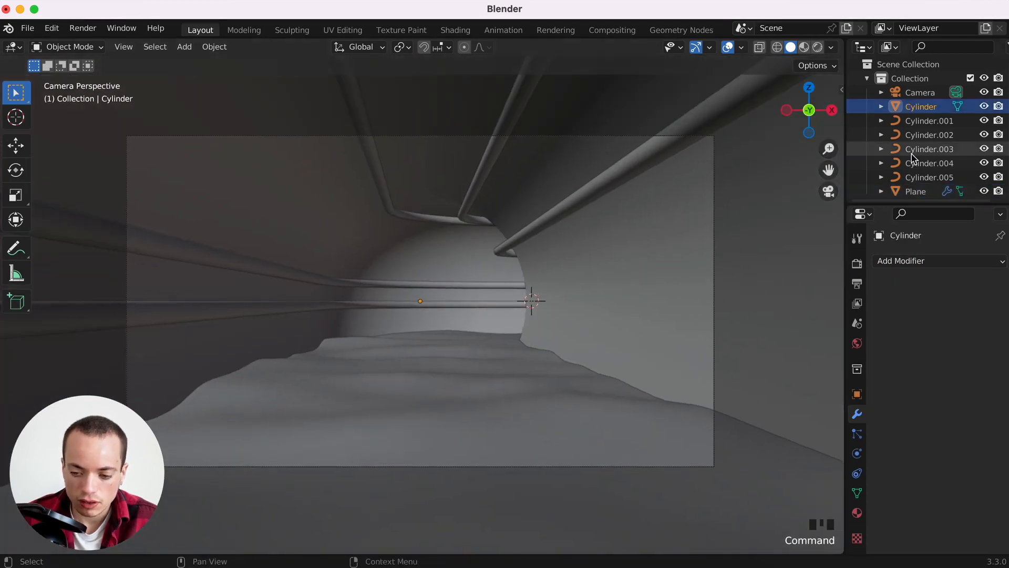
Set the scene camera's focal length to 40 mm.
click(920, 93)
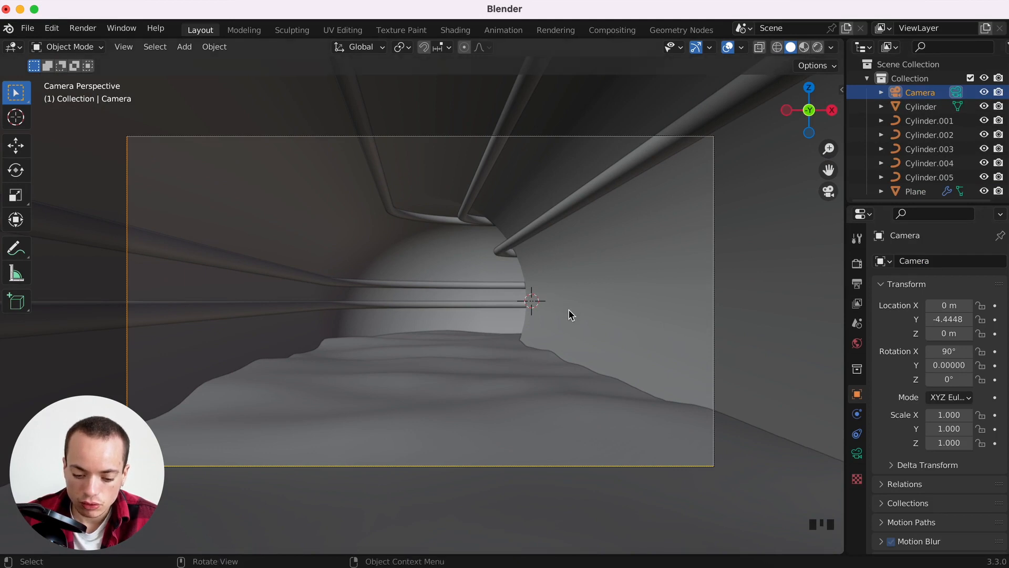
click(857, 453)
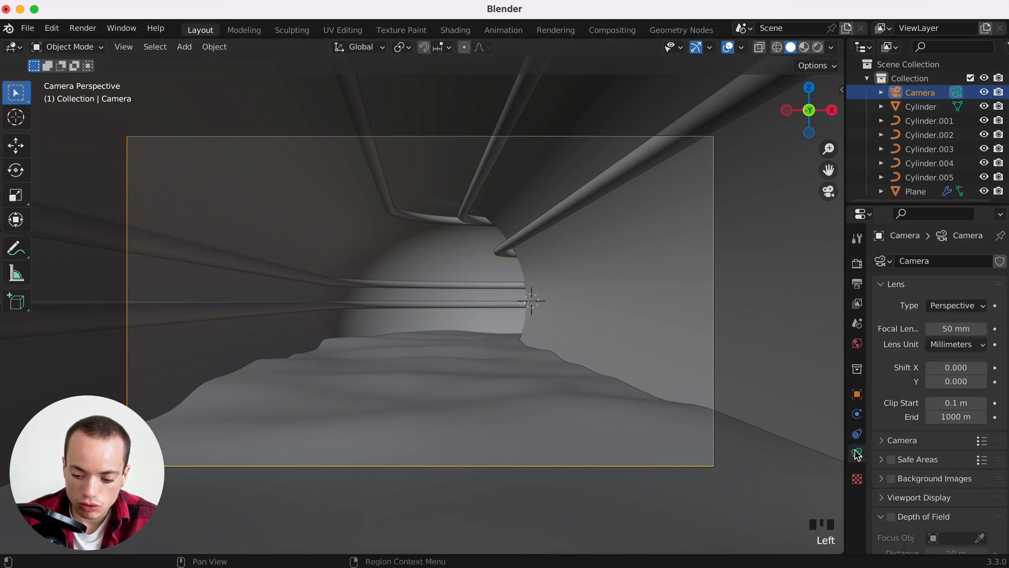
double_click(957, 329)
key(Return)
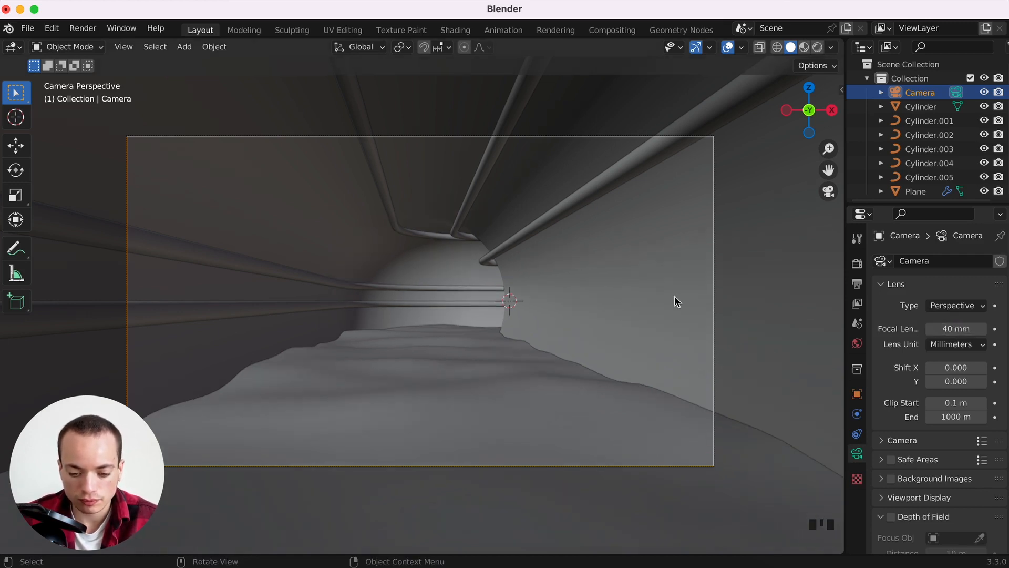
Move the camera about 0.35 m along the global X axis inside the tunnel.
key(g)
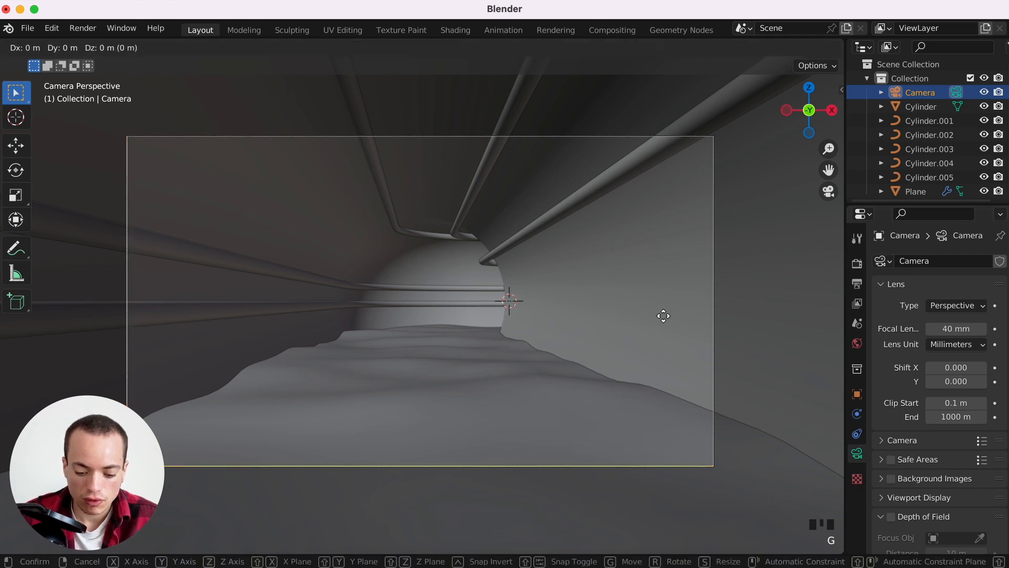
key(y)
click(622, 314)
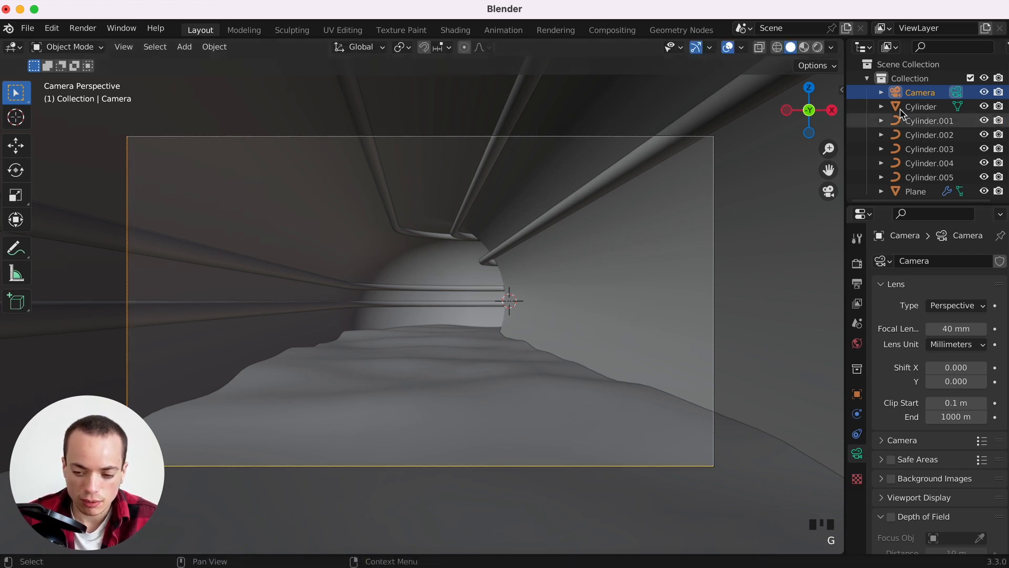
key(g)
key(y)
key(x)
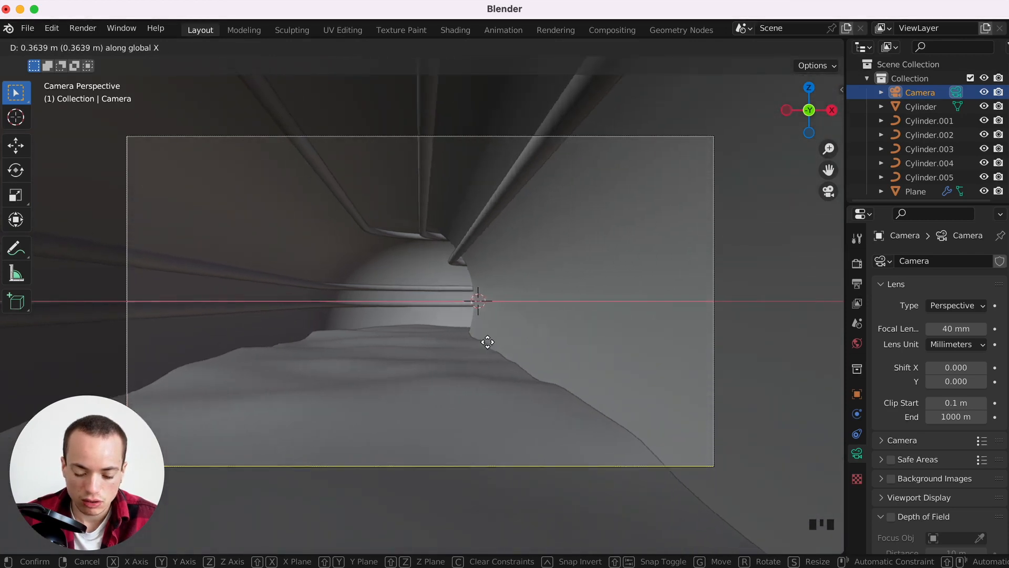
click(504, 344)
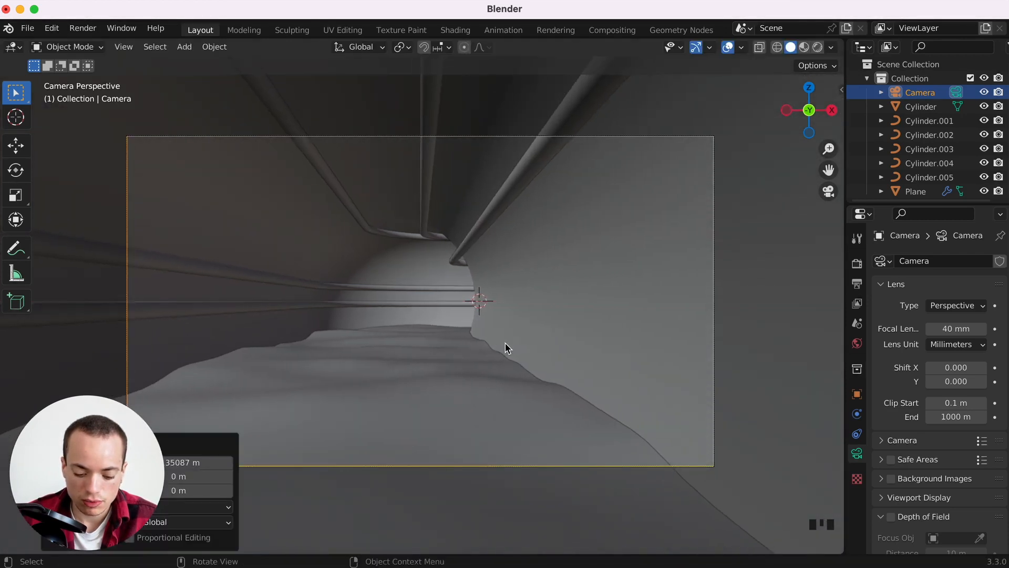
Rotate the camera about 6.5° around the global Z axis, and select the tunnel cylinder.
key(r)
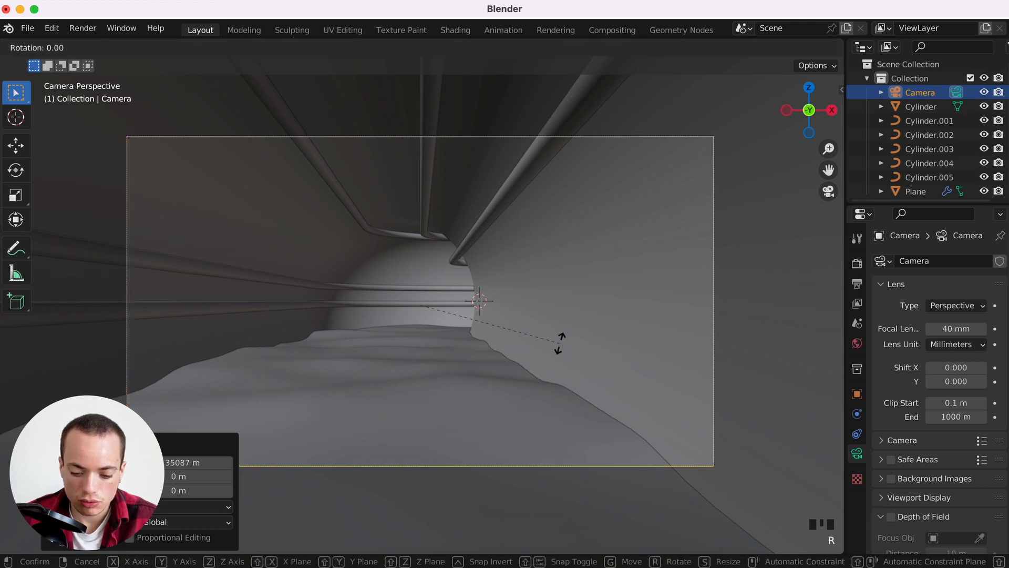
key(z)
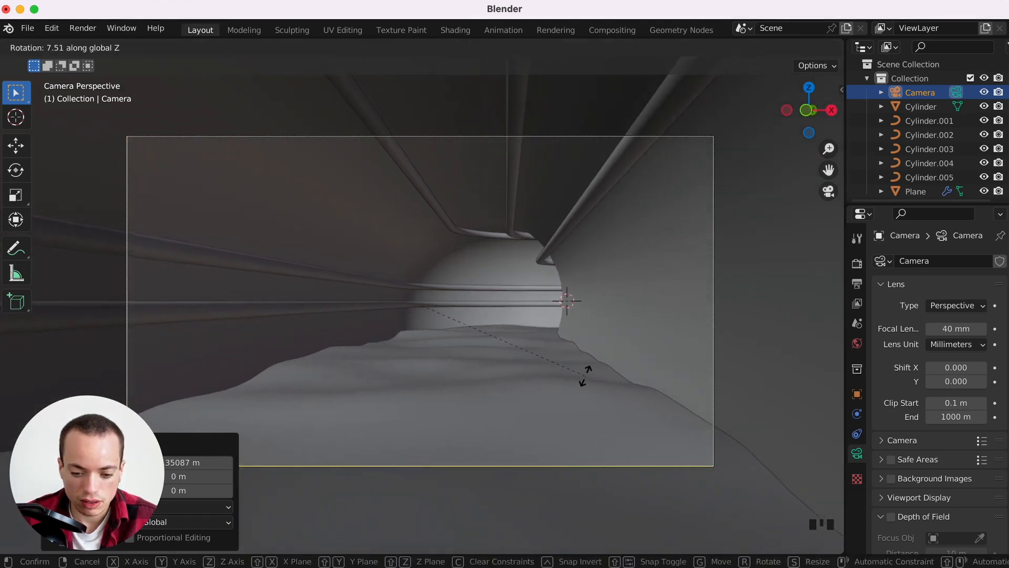
click(586, 372)
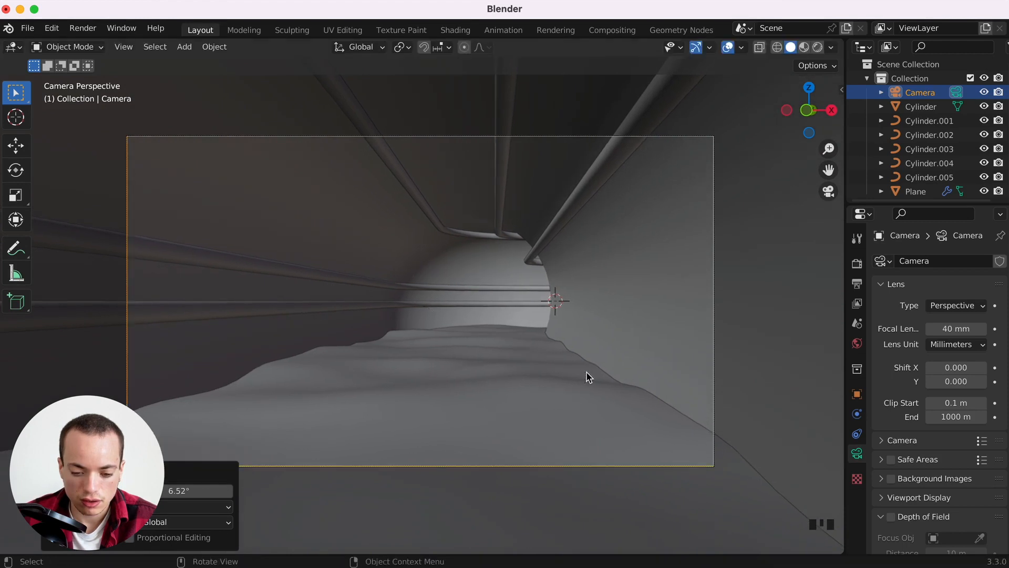
click(650, 324)
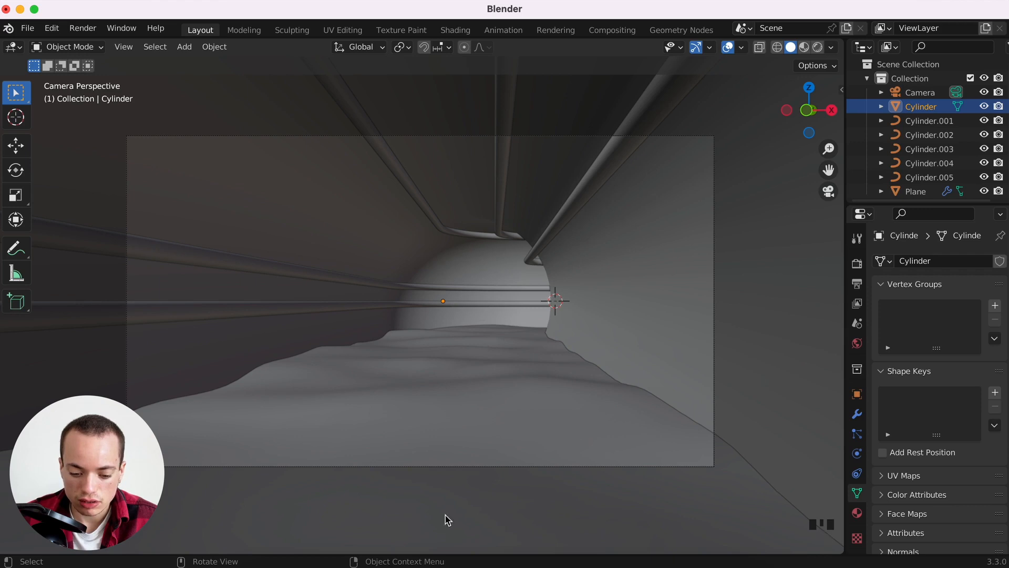
Switch to Mixamo in the web browser and browse the character library to the Leonard character.
click(440, 564)
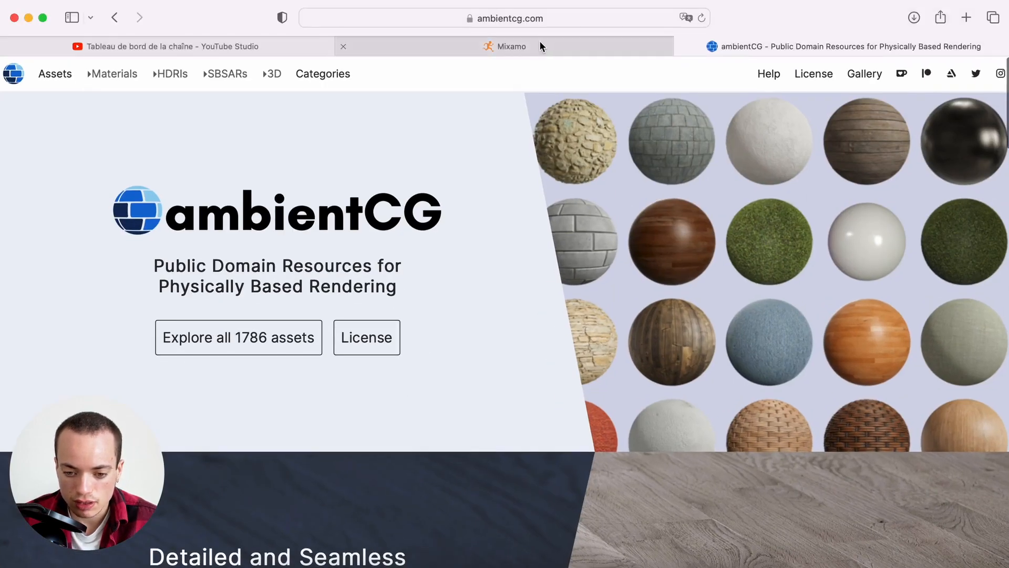
click(541, 42)
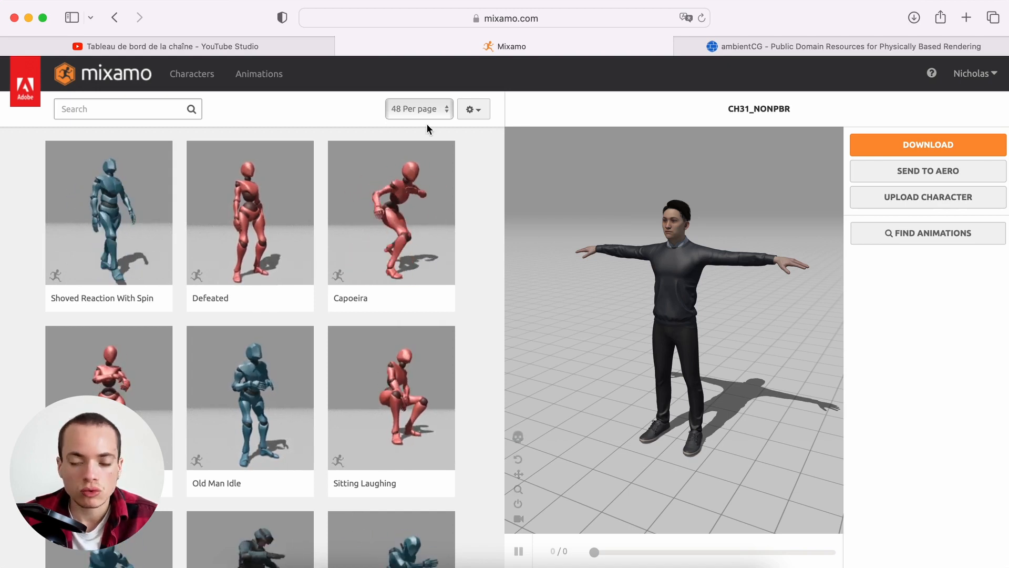
click(29, 19)
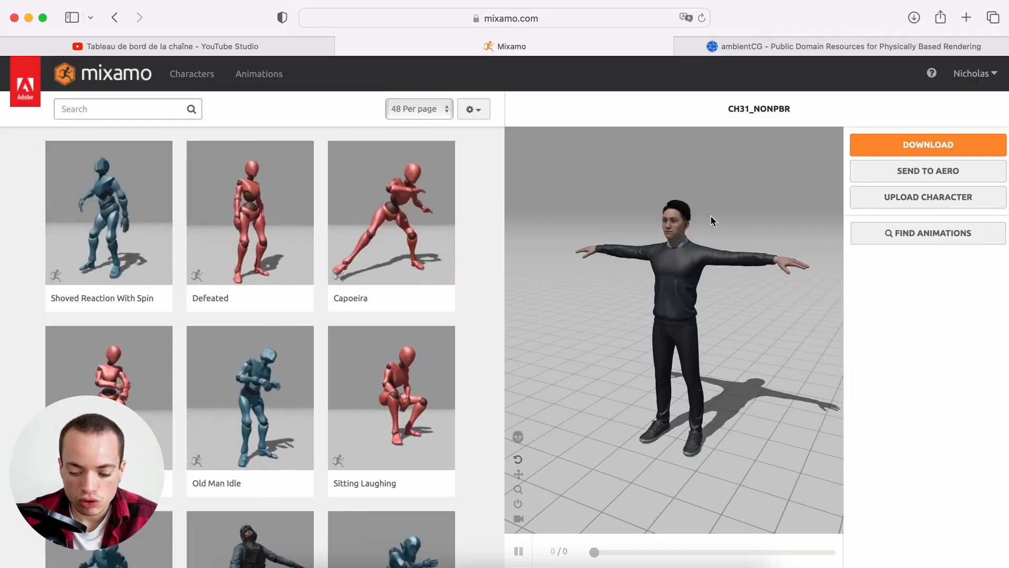
click(208, 87)
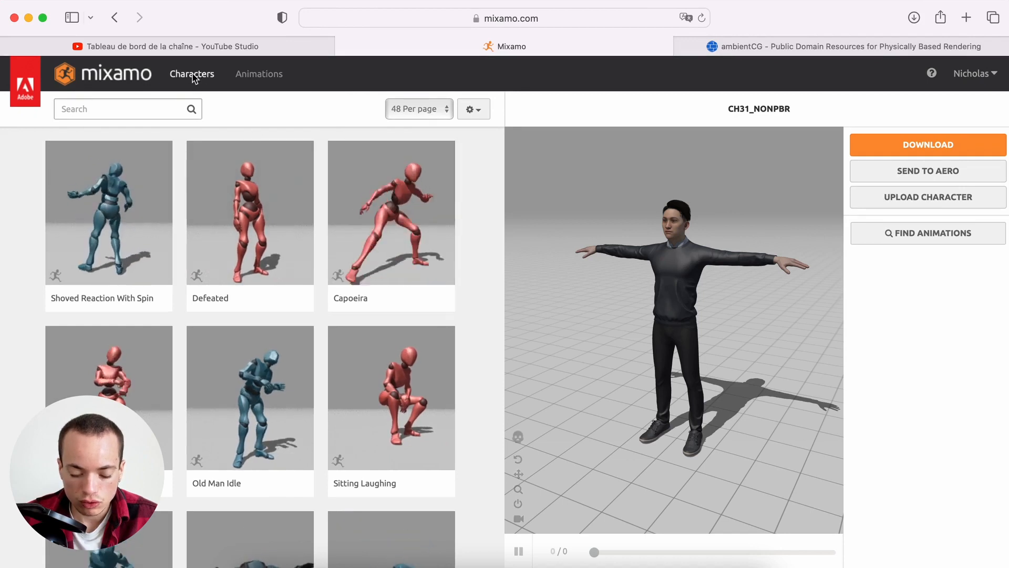
scroll(256, 281, down, 20)
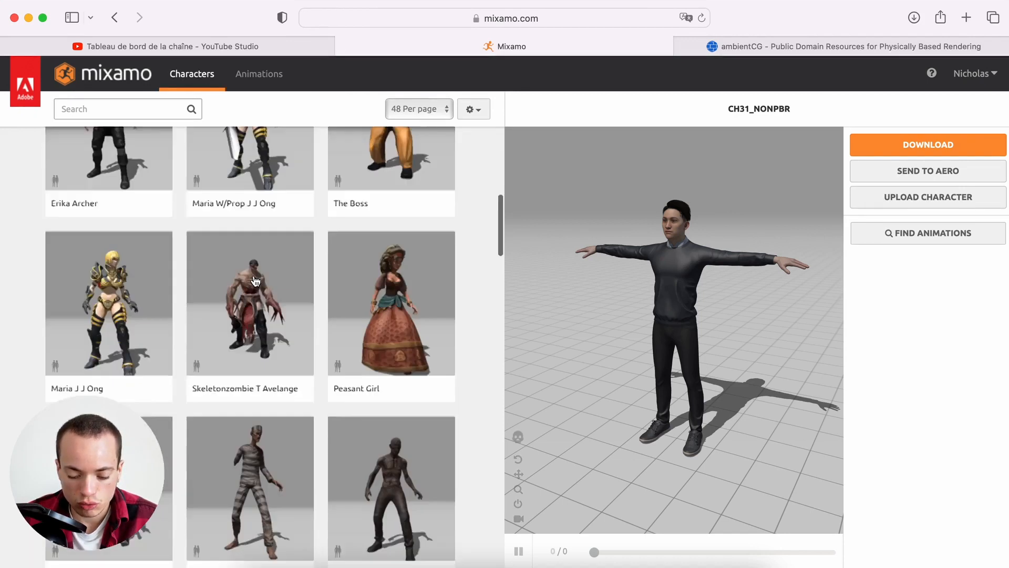
scroll(255, 281, down, 20)
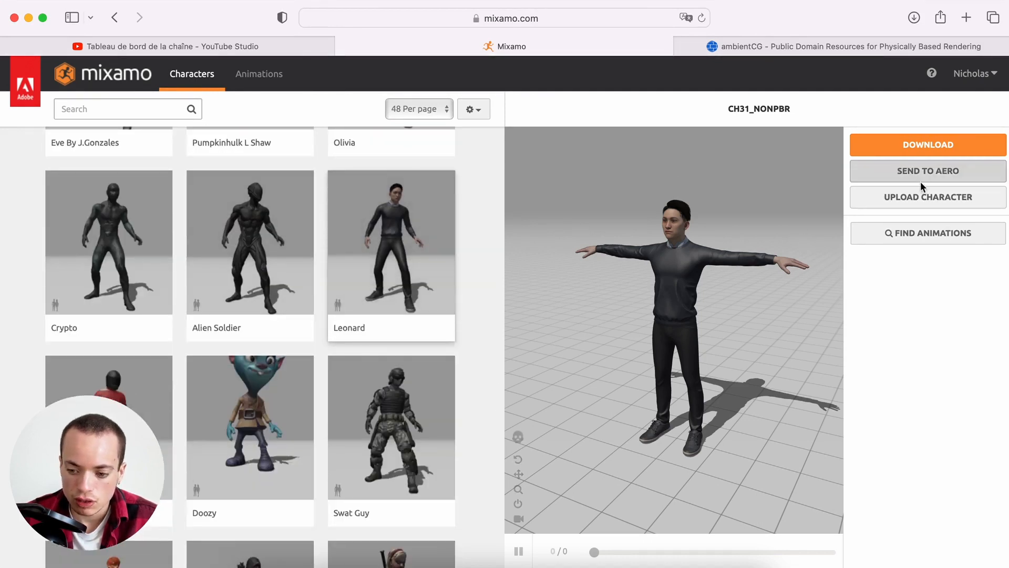
Search the animations for "standing" and browse the poses offered for the loaded character.
click(923, 235)
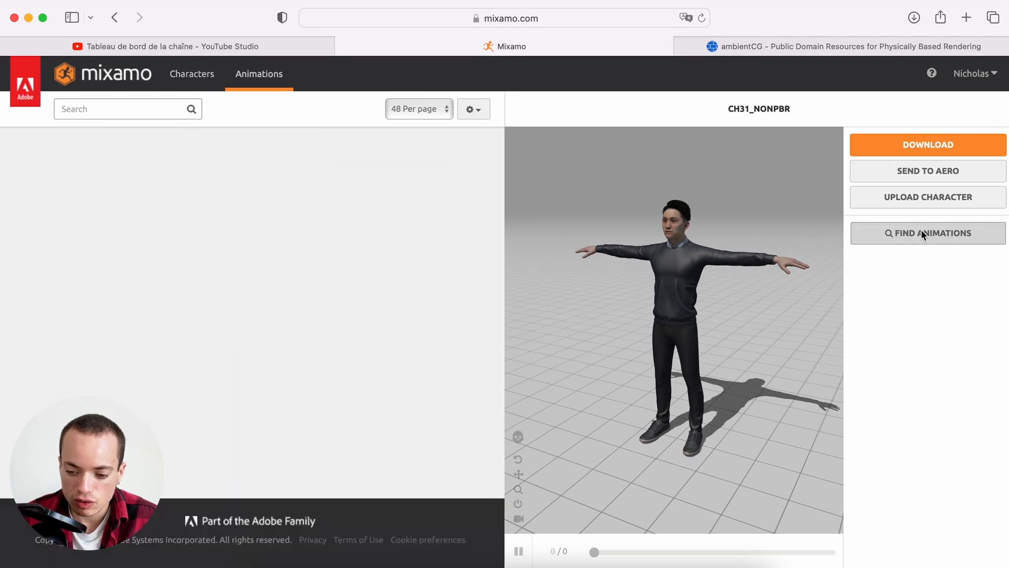
click(117, 109)
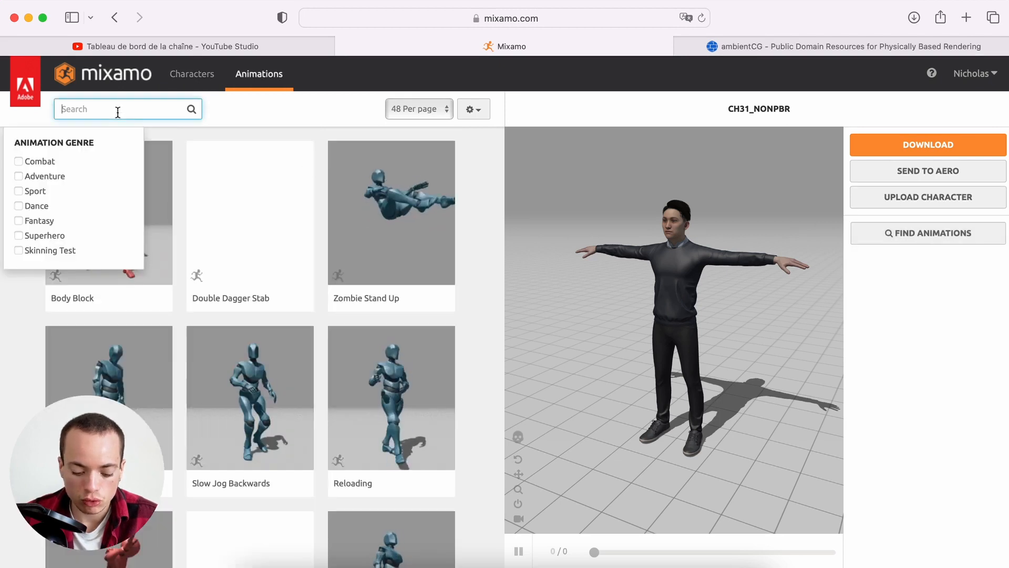
text(standing)
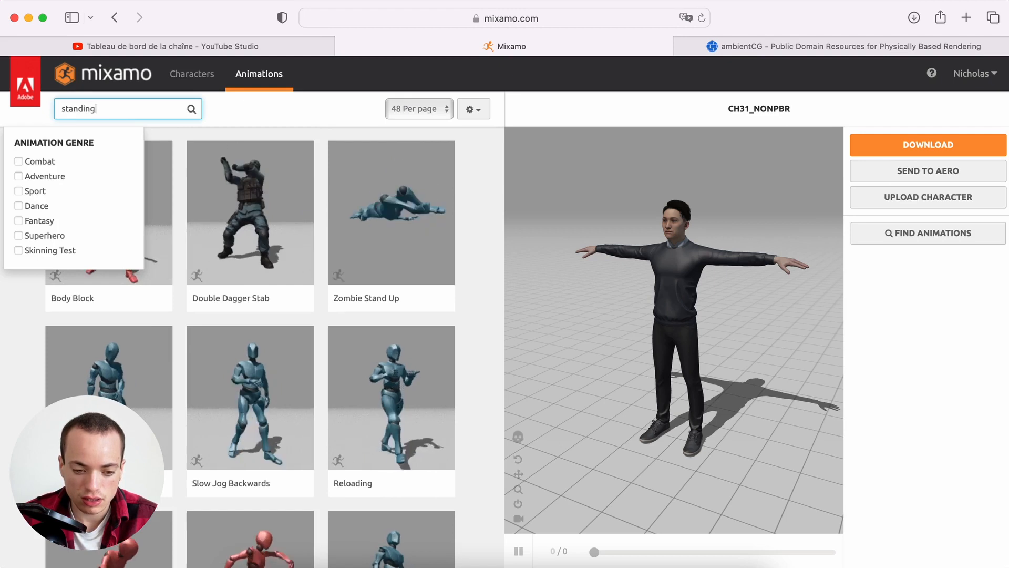
key(Return)
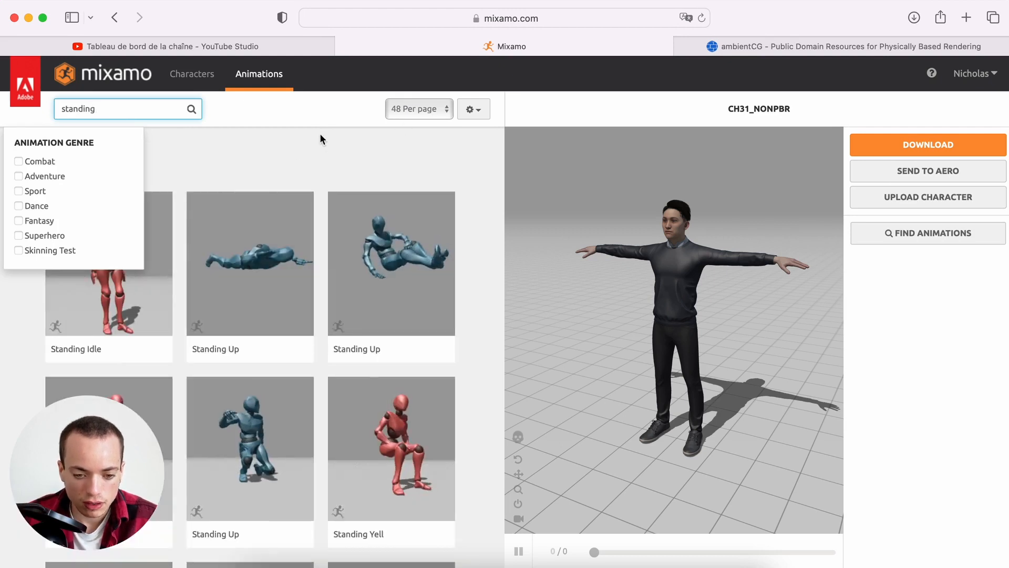
click(313, 126)
scroll(277, 225, down, 5)
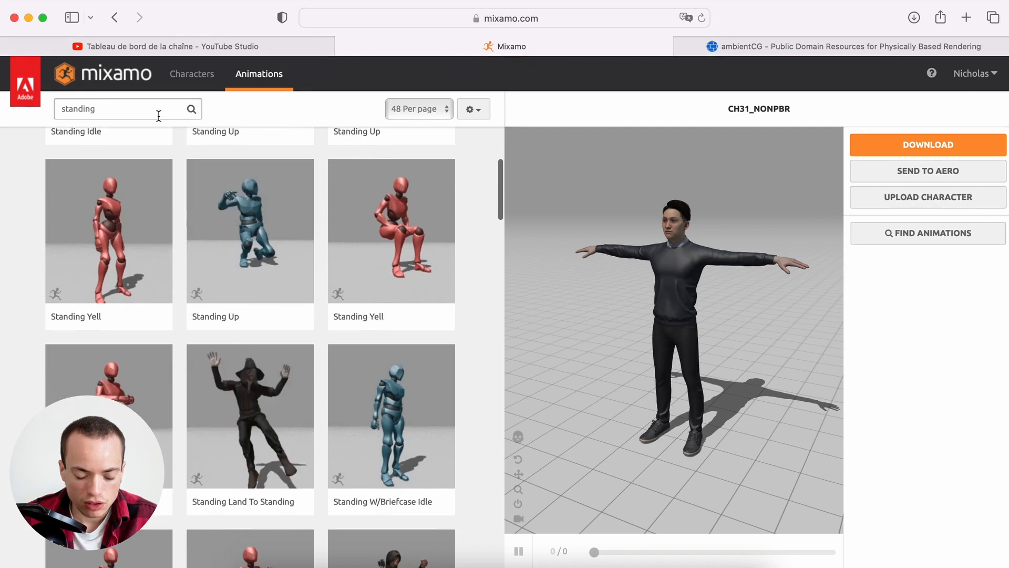
scroll(278, 334, down, 1)
Search the animations for "zombie" and apply an upright Zombie Idle animation to the character.
drag(127, 108, 32, 107)
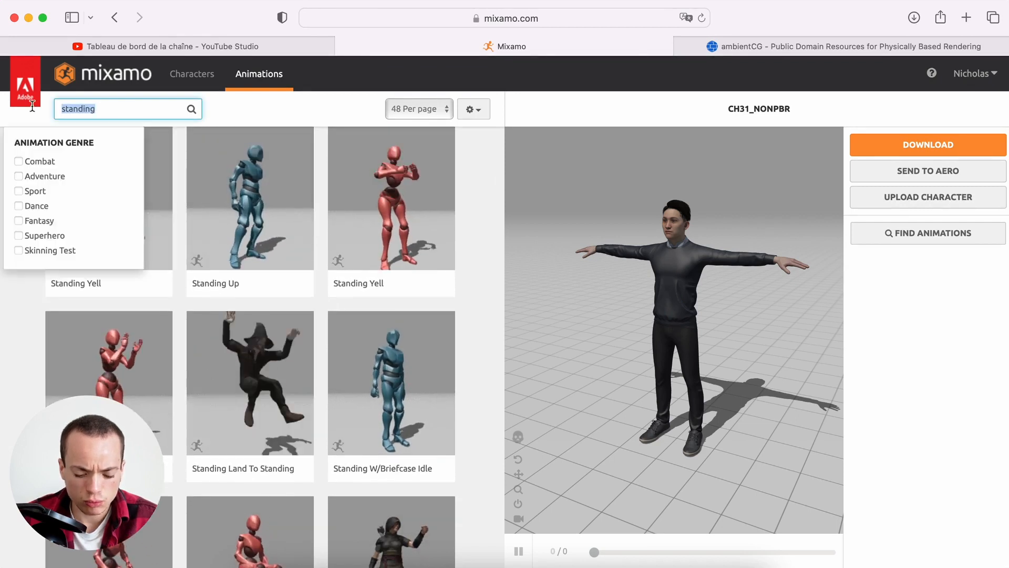
text(zombie)
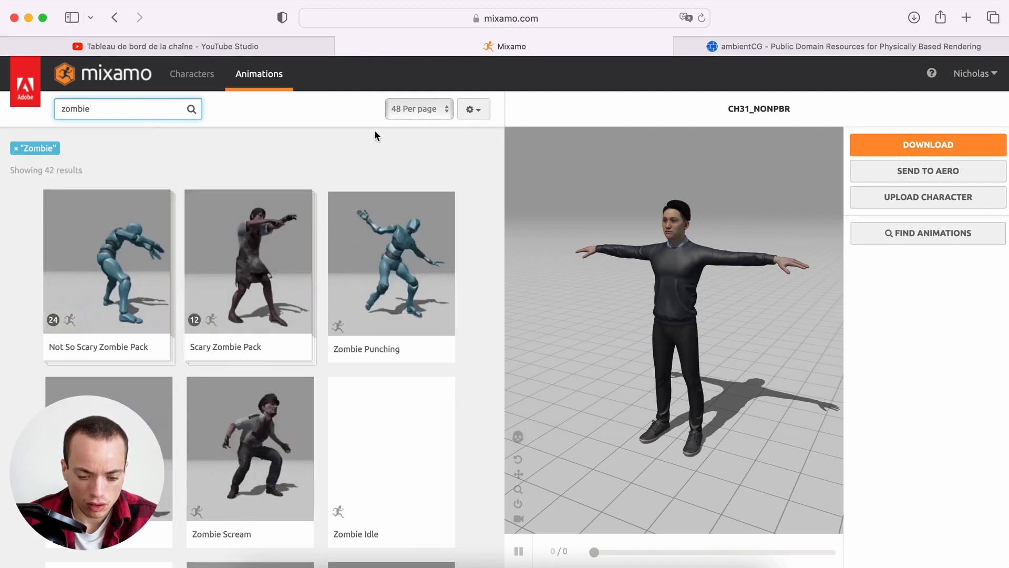
scroll(305, 162, down, 3)
scroll(305, 162, down, 10)
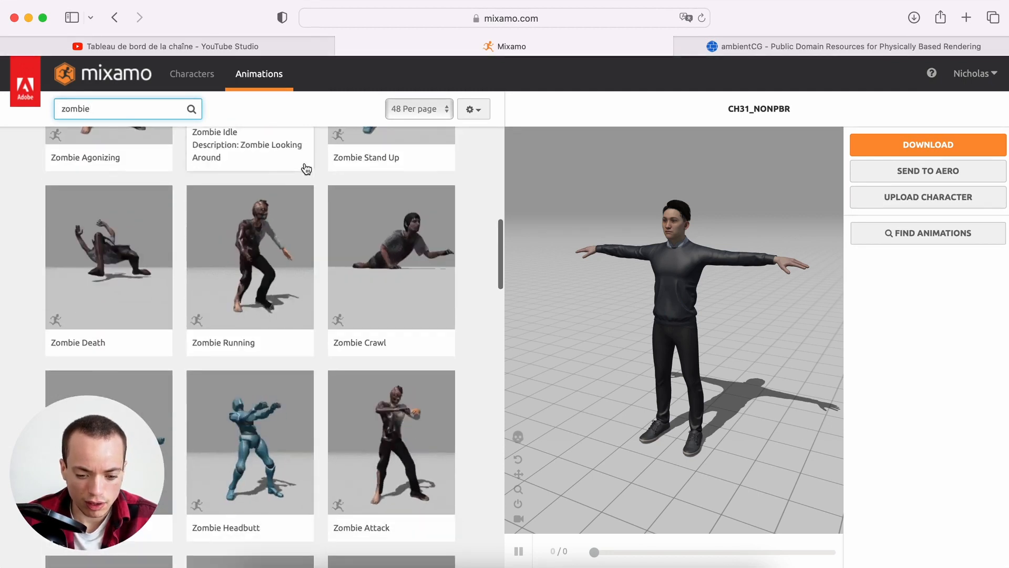
scroll(304, 169, down, 6)
scroll(304, 168, up, 1)
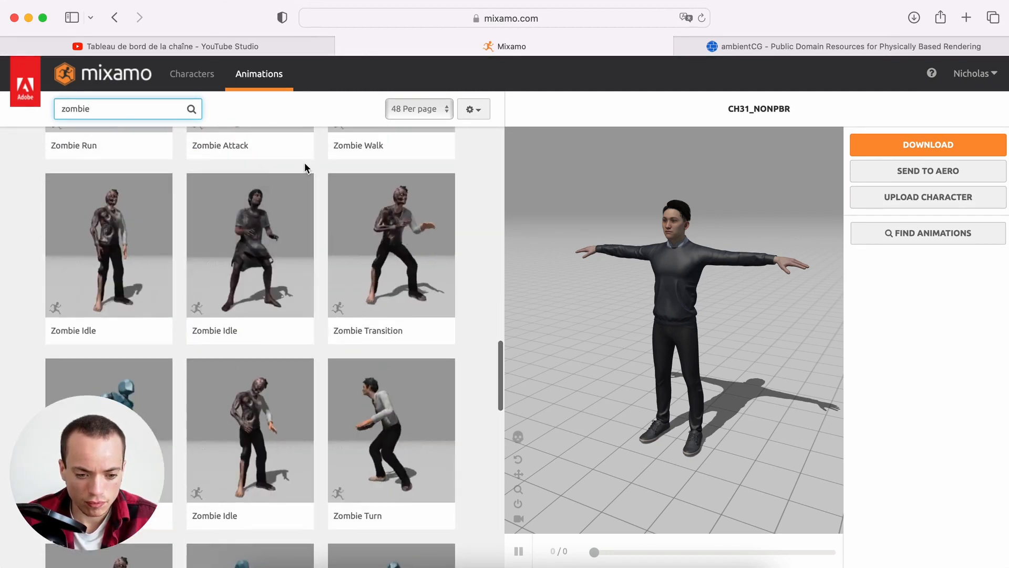
click(133, 269)
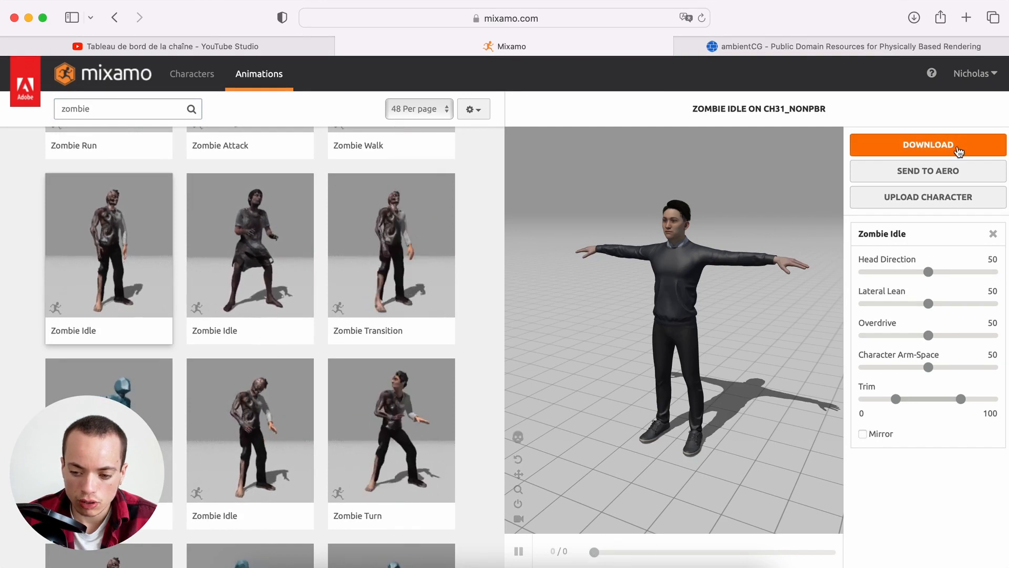
Download the Zombie Idle character as FBX Binary with skin, 30 frames per second and no keyframe reduction, and switch back to Blender.
click(957, 149)
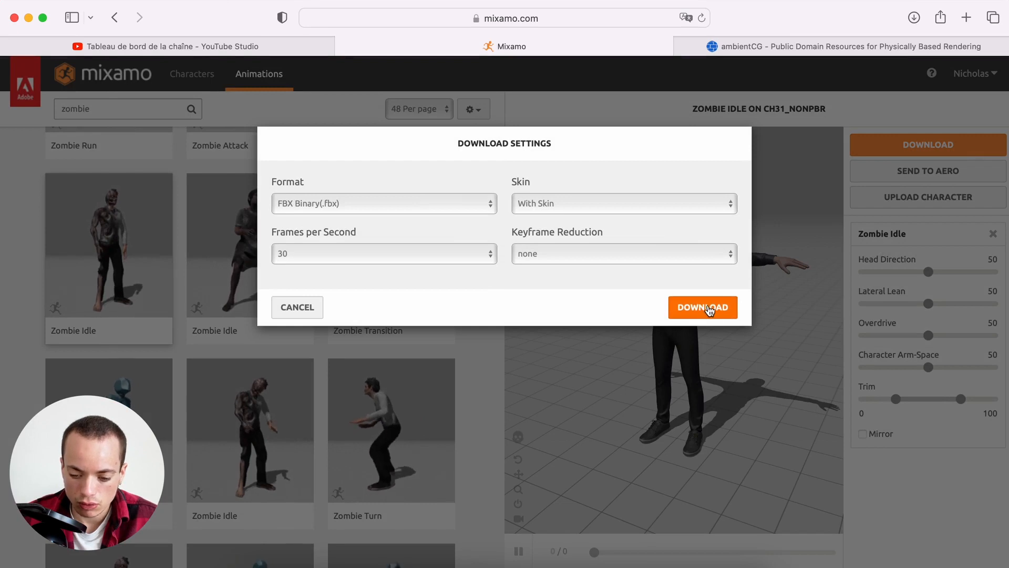
click(710, 310)
click(514, 562)
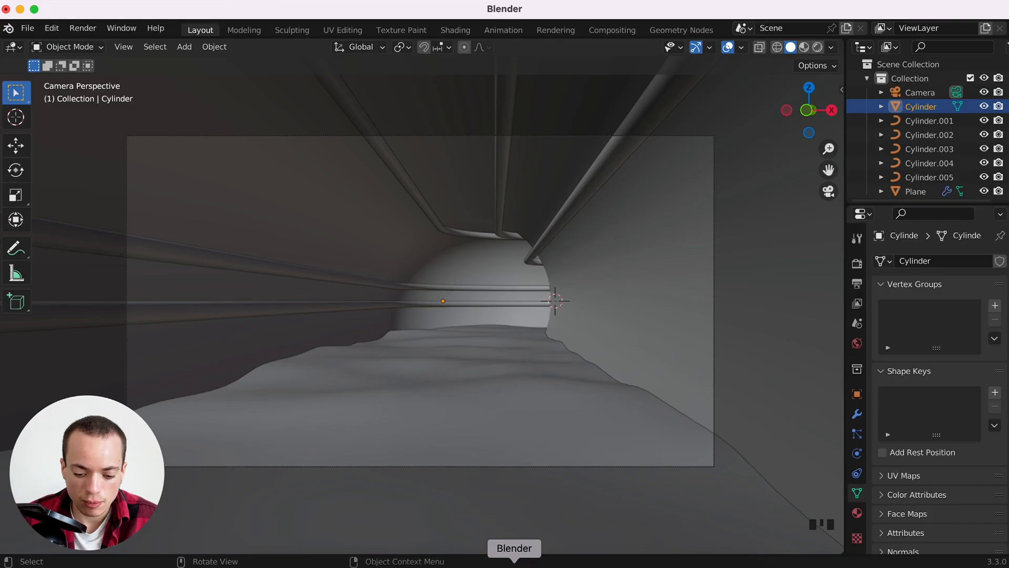
In top view, place the 3D cursor inside the tunnel's straight section, close to the tunnel cylinder's origin.
click(28, 28)
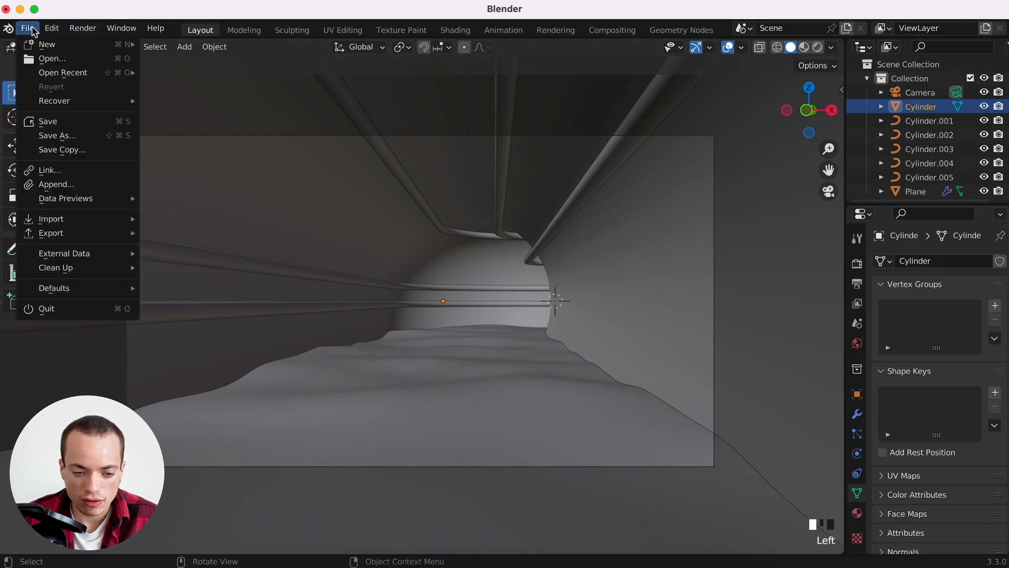
click(808, 89)
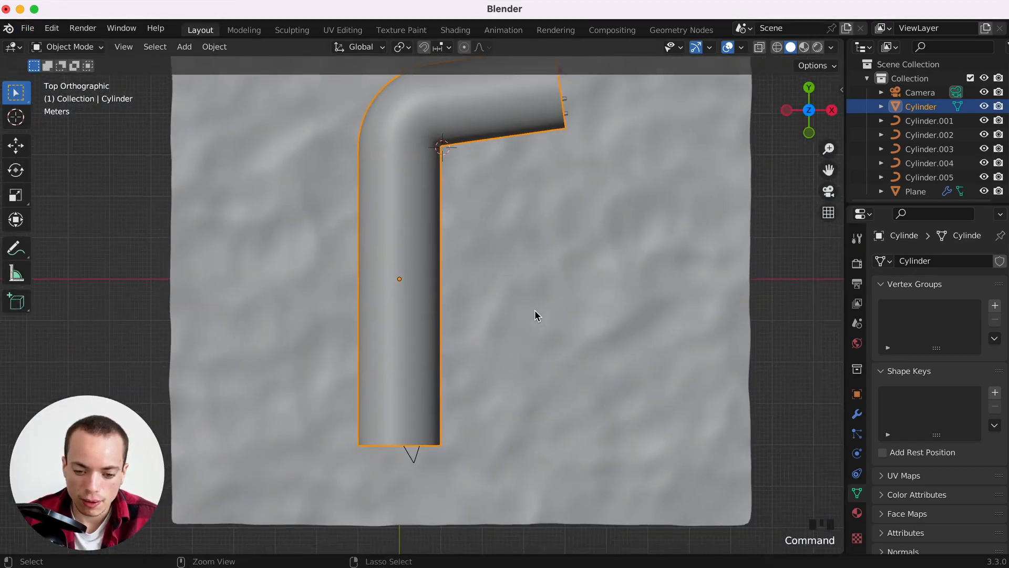
scroll(440, 163, up, 3)
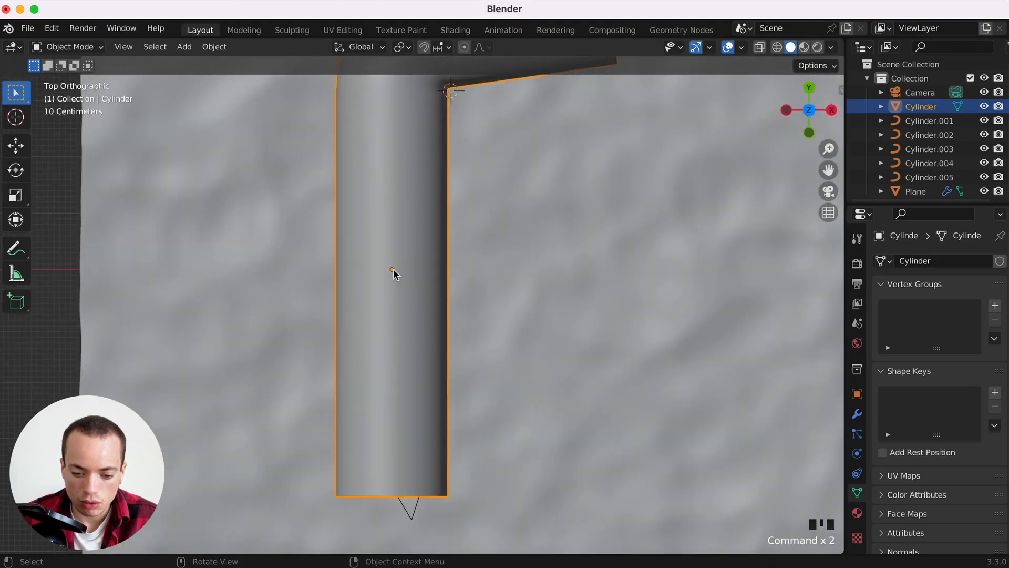
shift+scroll(391, 282, left, 3)
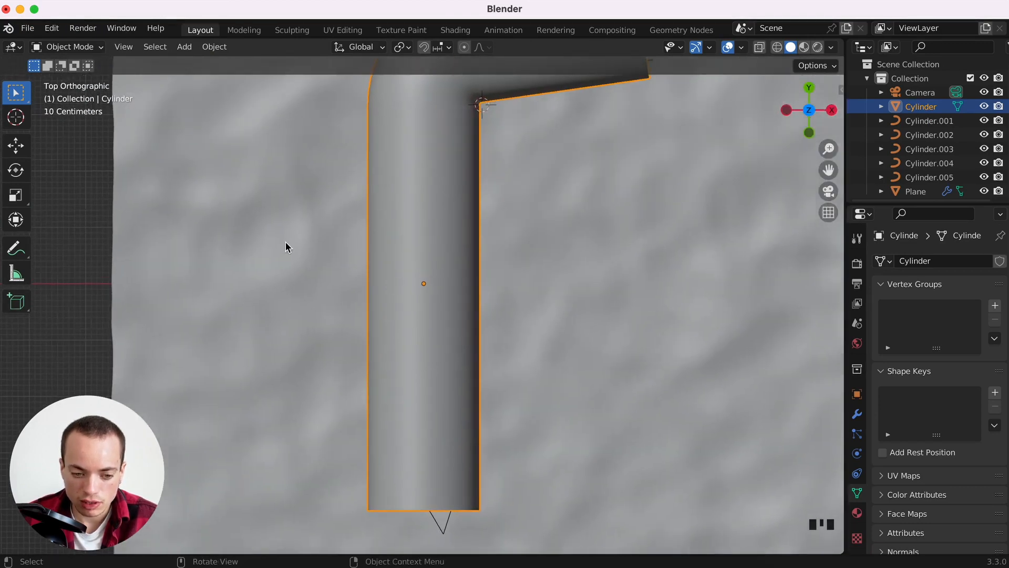
click(16, 118)
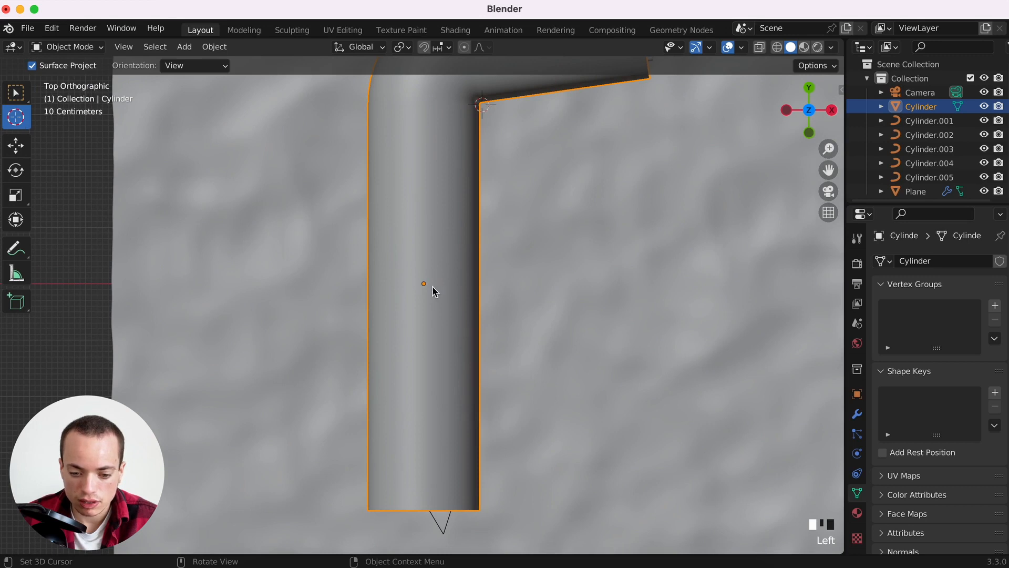
click(424, 274)
click(17, 93)
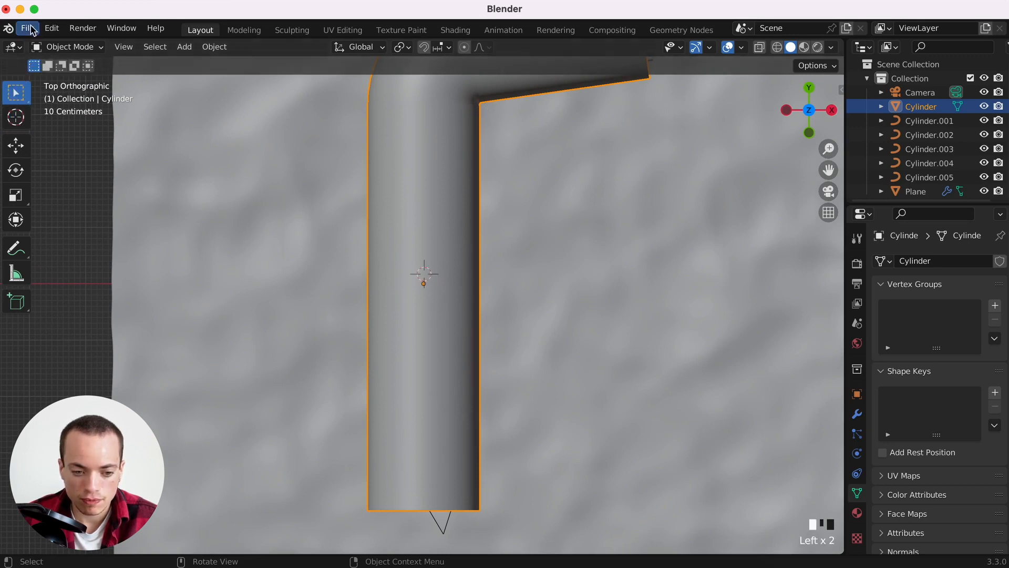
Import the Zombie Idle.fbx character from the Downloads folder as an FBX file.
click(30, 29)
mouse_move(75, 220)
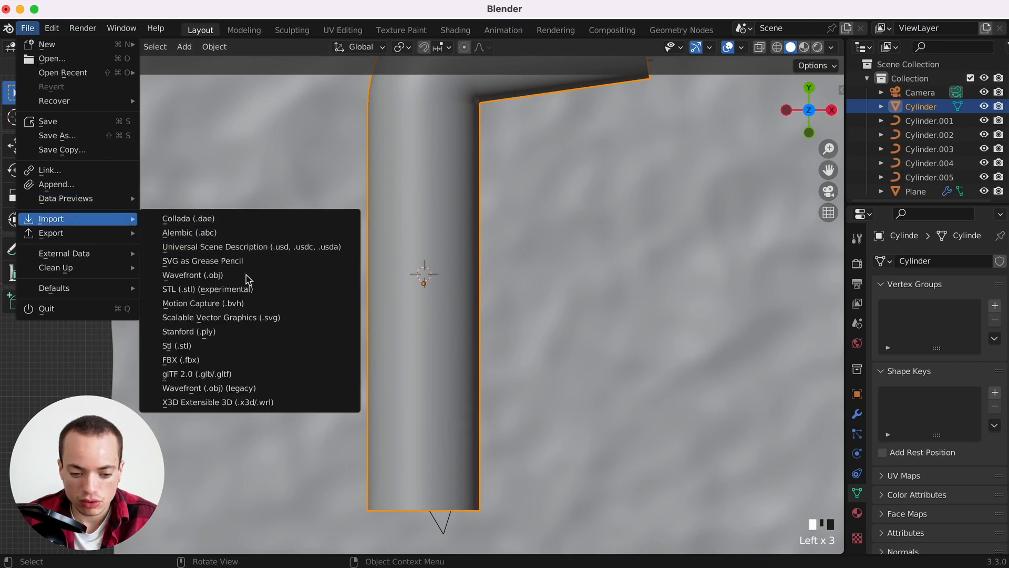
click(197, 362)
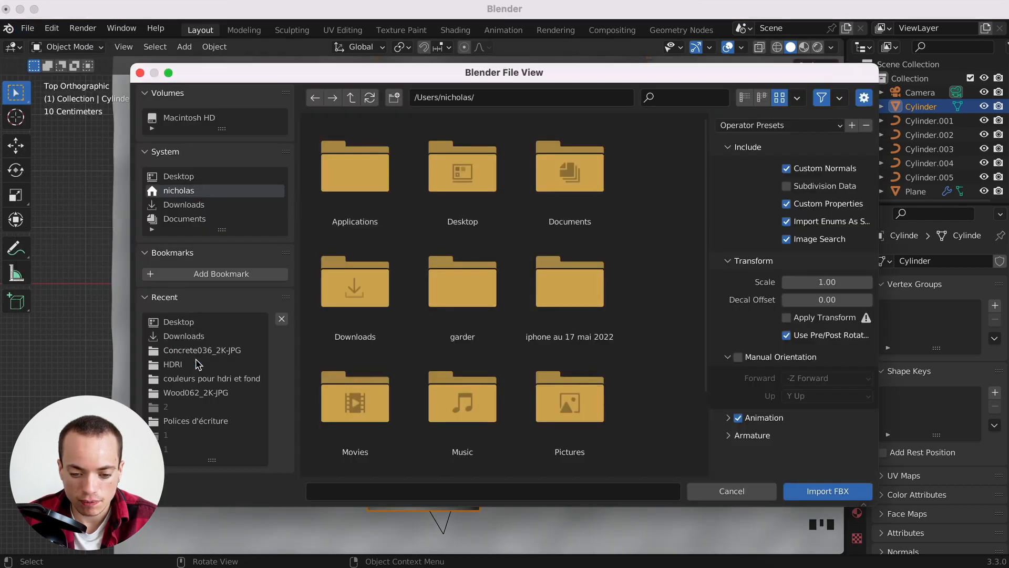
click(192, 336)
scroll(440, 301, down, 5)
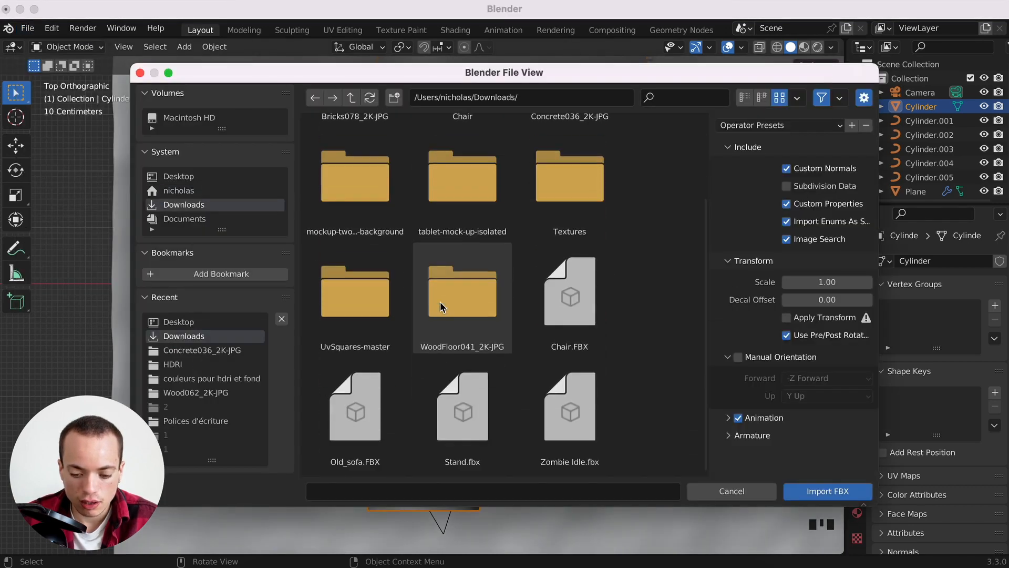
click(579, 428)
click(814, 494)
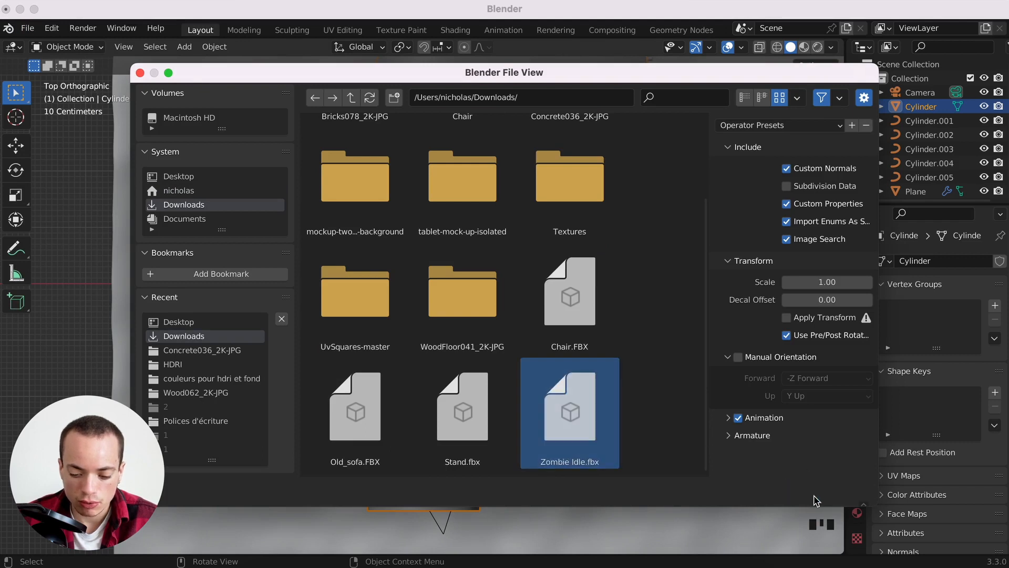
Looking through the camera, scale the imported character to about 0.524 and rotate it 180° around the Z axis.
scroll(487, 344, down, 10)
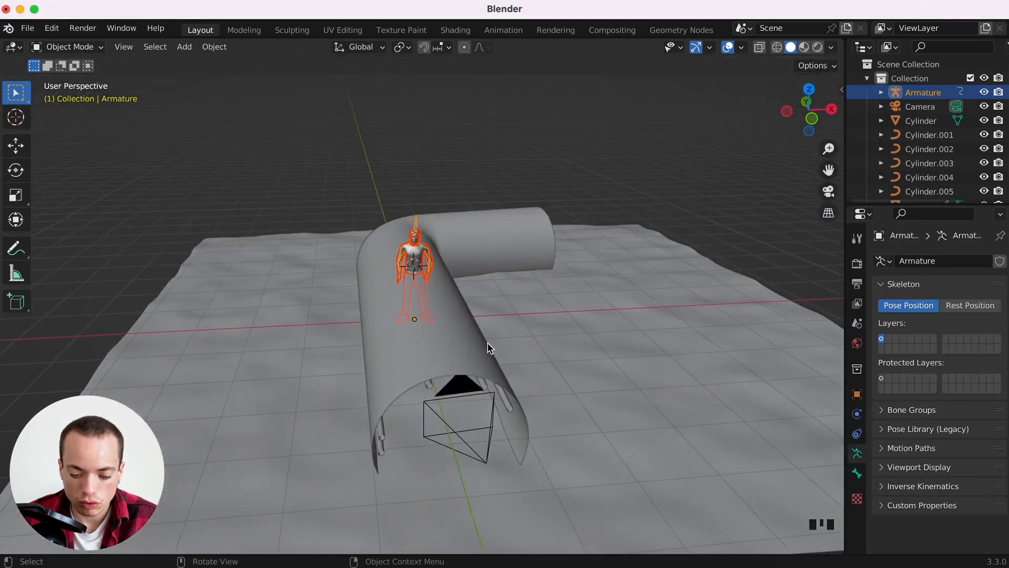
key(KP_0)
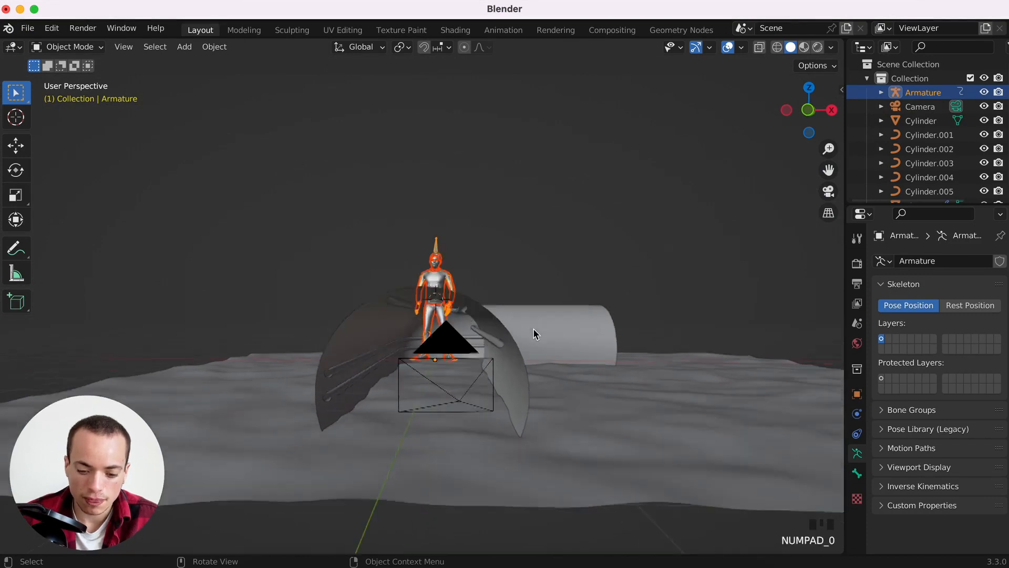
key(s)
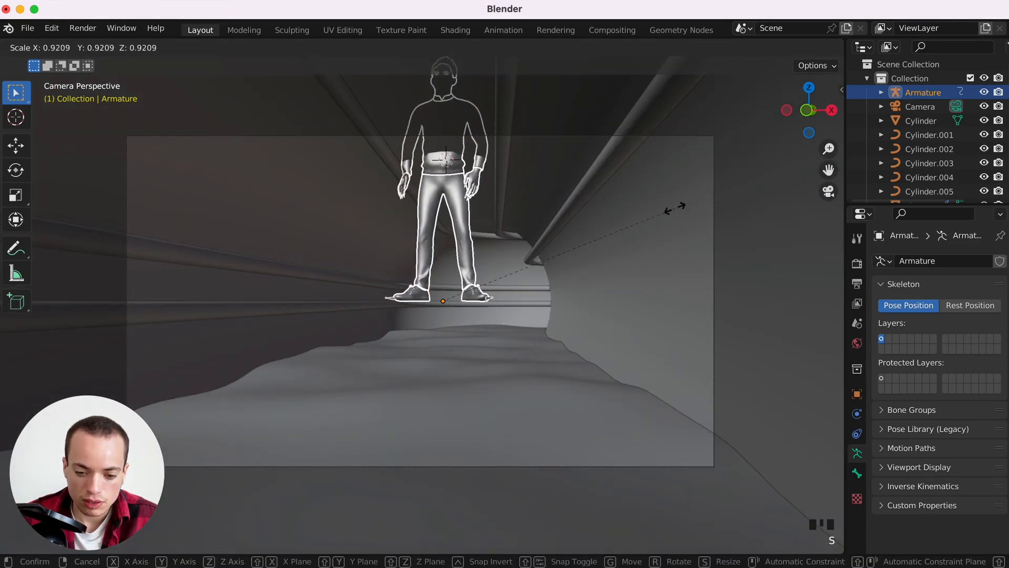
click(583, 261)
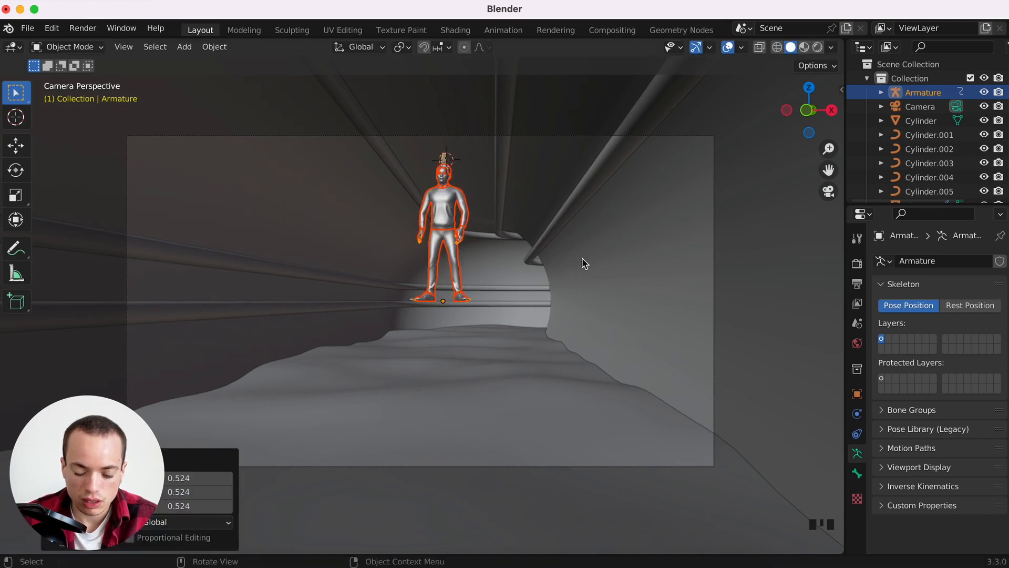
key(r)
text(z)
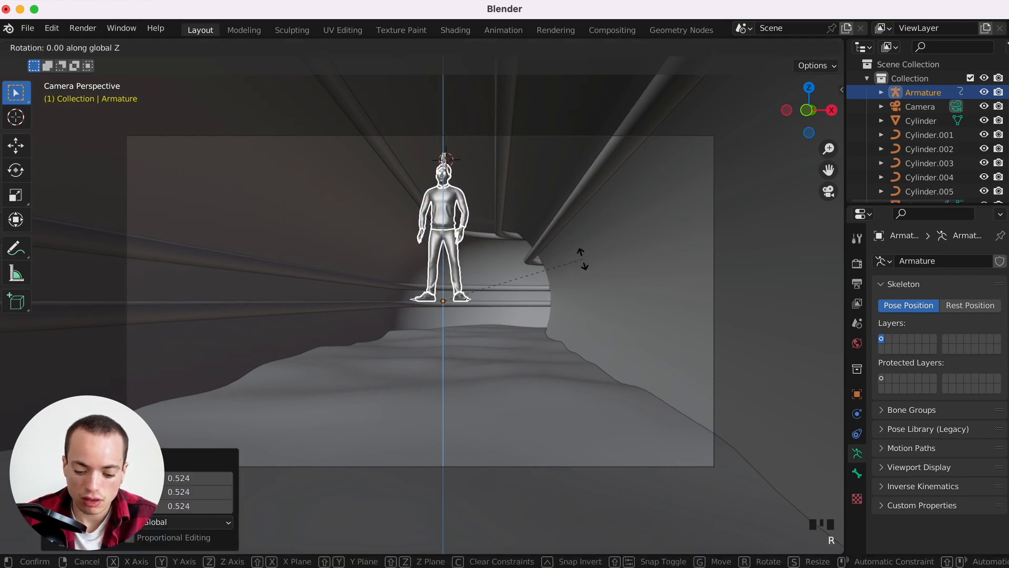
text(180)
key(Return)
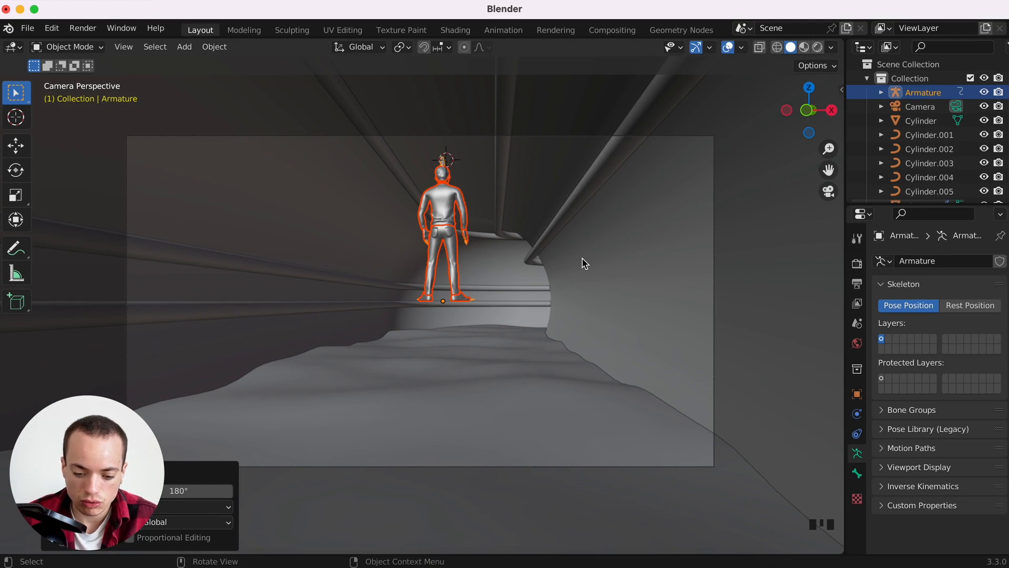
Lower the character about 0.6 m along Z into the water and scale it by about 0.73.
key(g)
key(z)
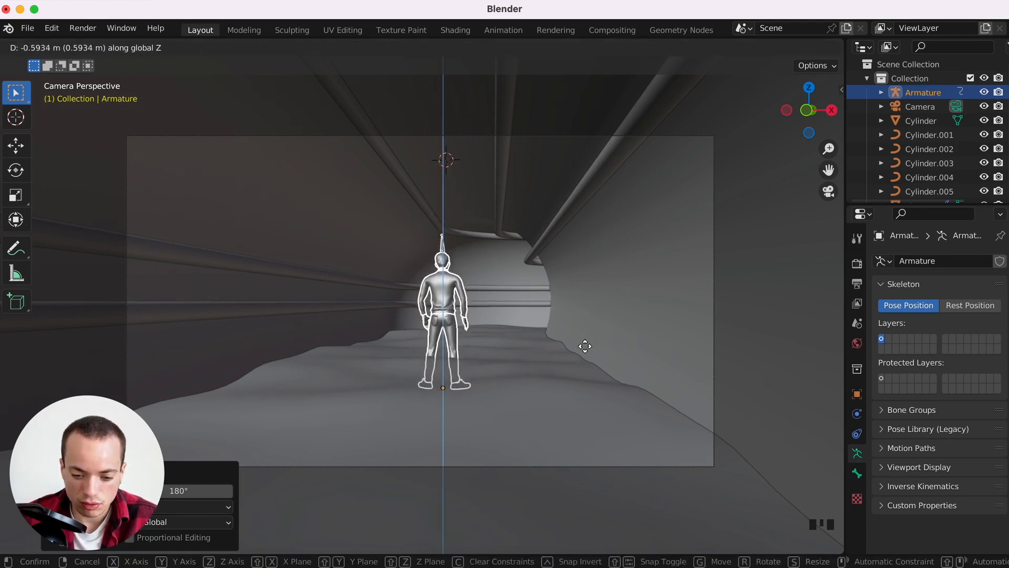
click(588, 351)
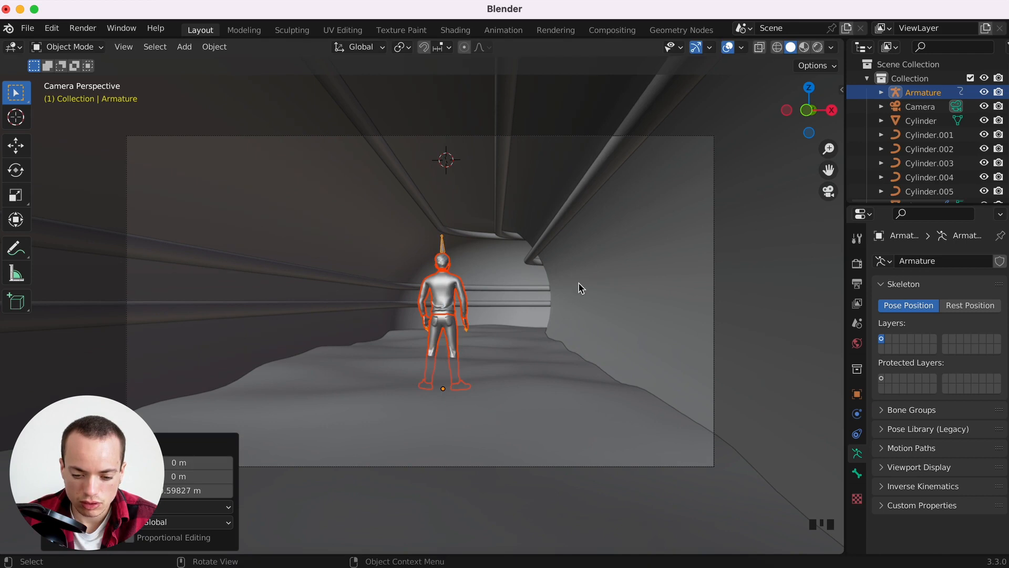
key(s)
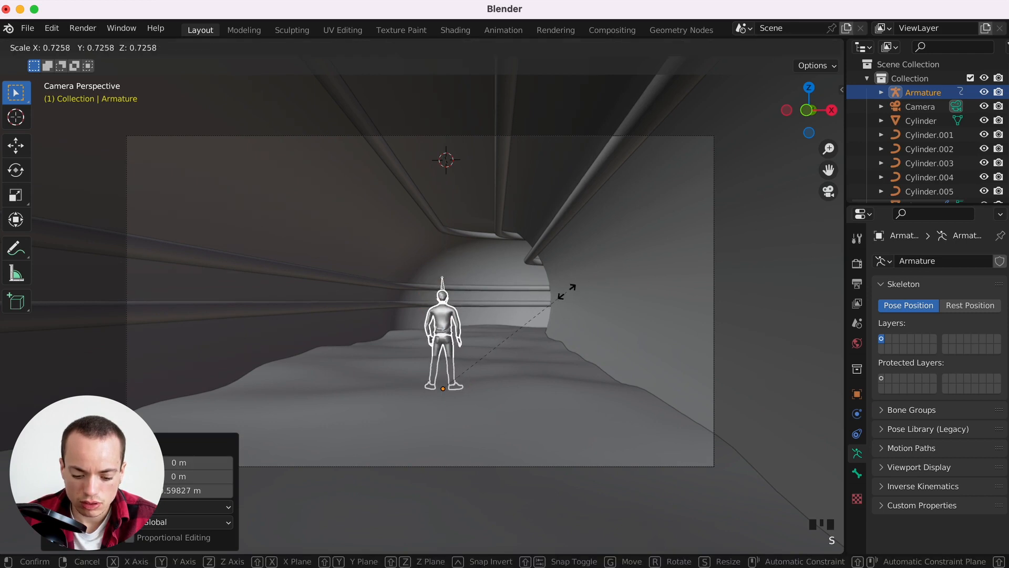
click(567, 293)
Move the character's armature about 0.9 m along negative Y, toward the camera, and return to the camera view.
click(451, 271)
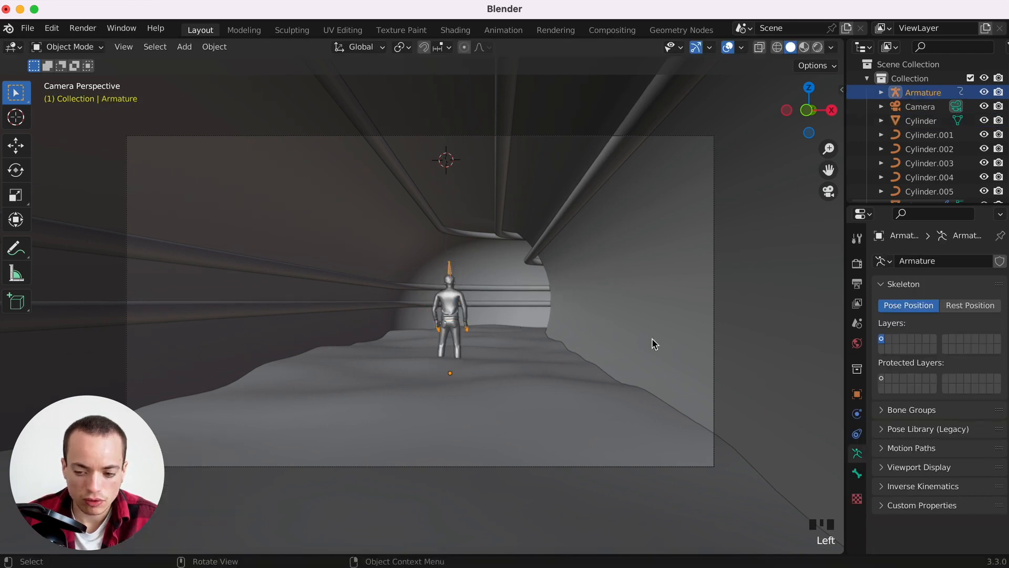
key(g)
key(y)
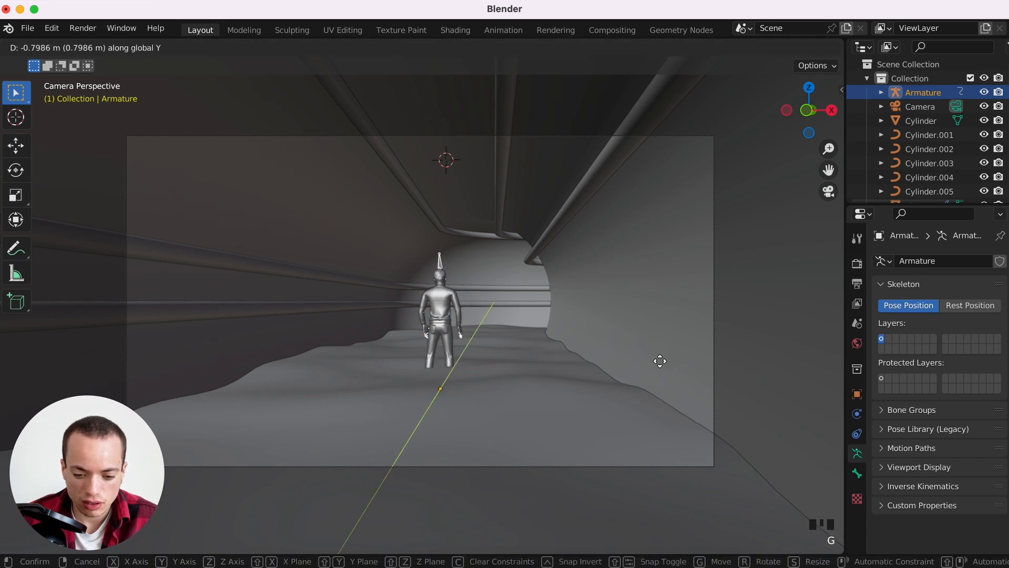
click(661, 361)
scroll(658, 363, down, 5)
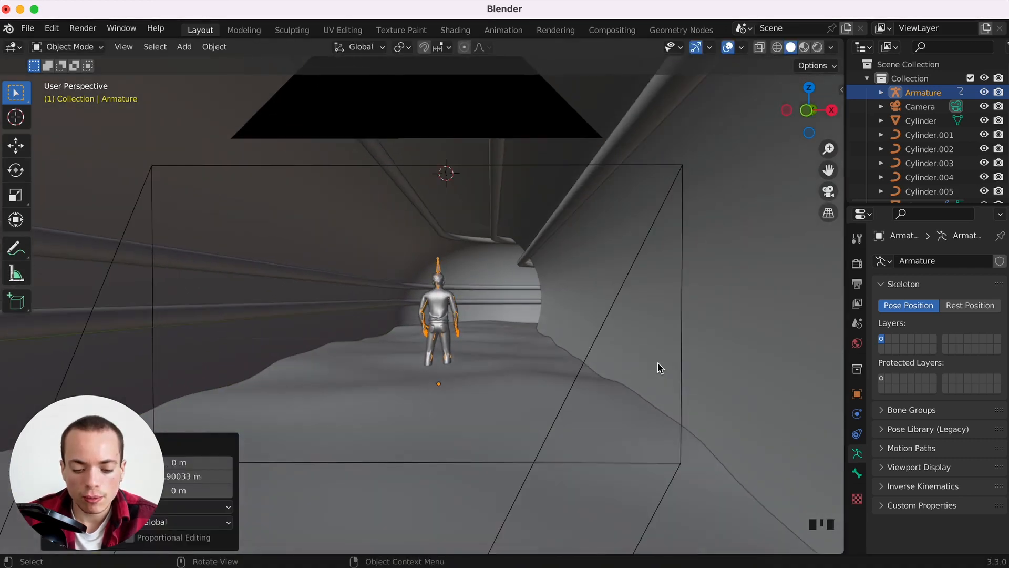
key(KP_0)
click(552, 301)
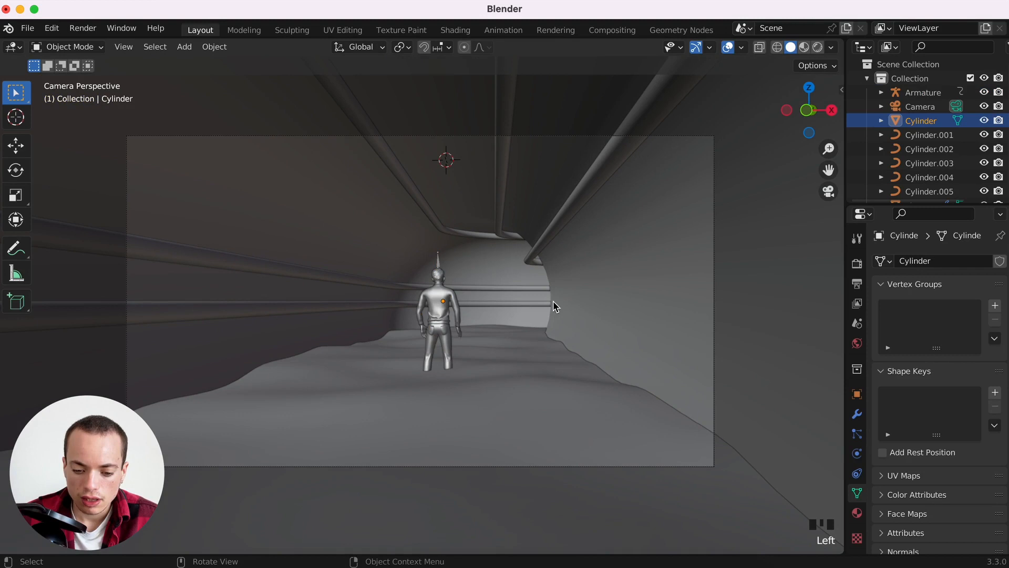
click(441, 303)
click(440, 269)
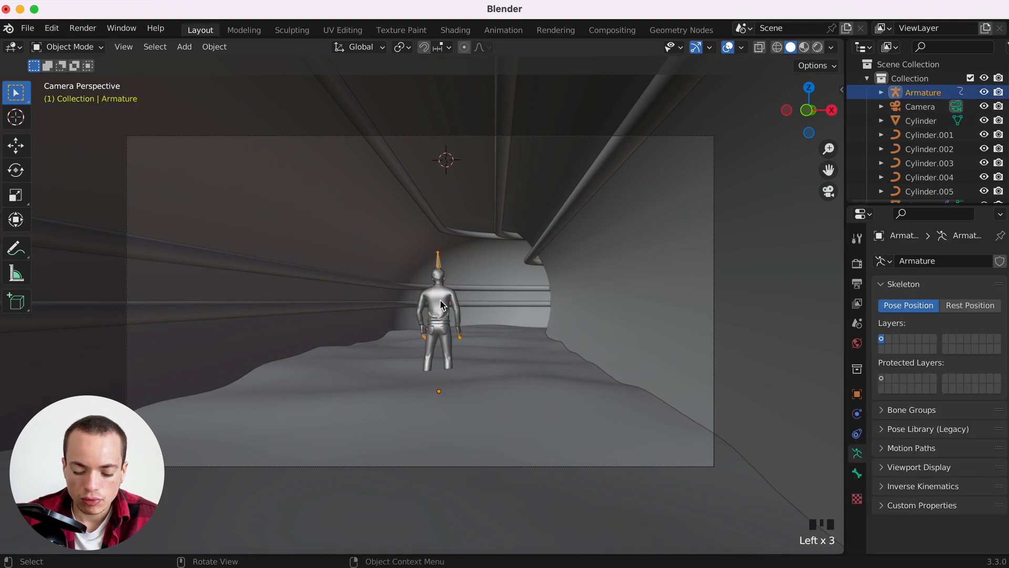
click(439, 307)
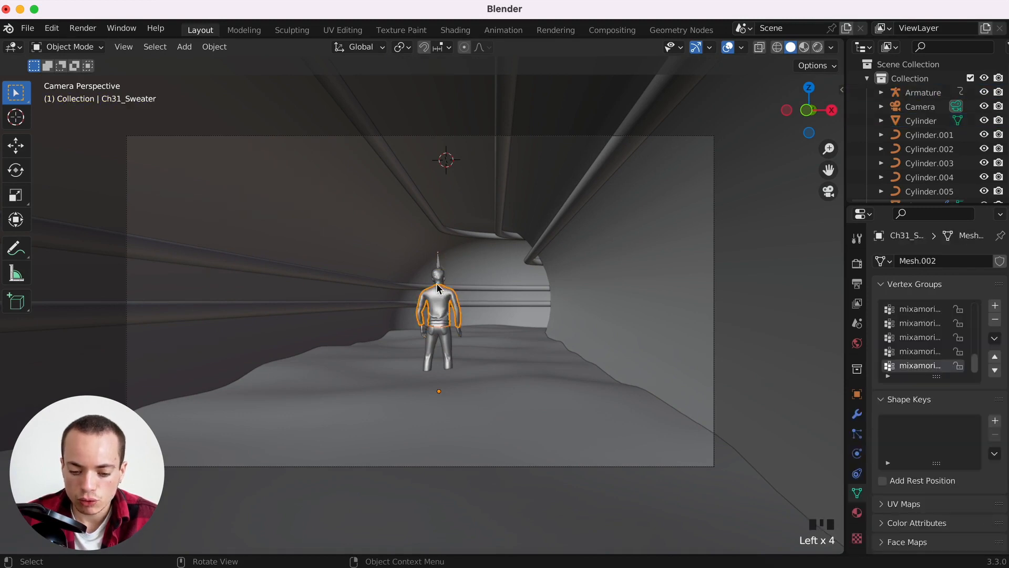
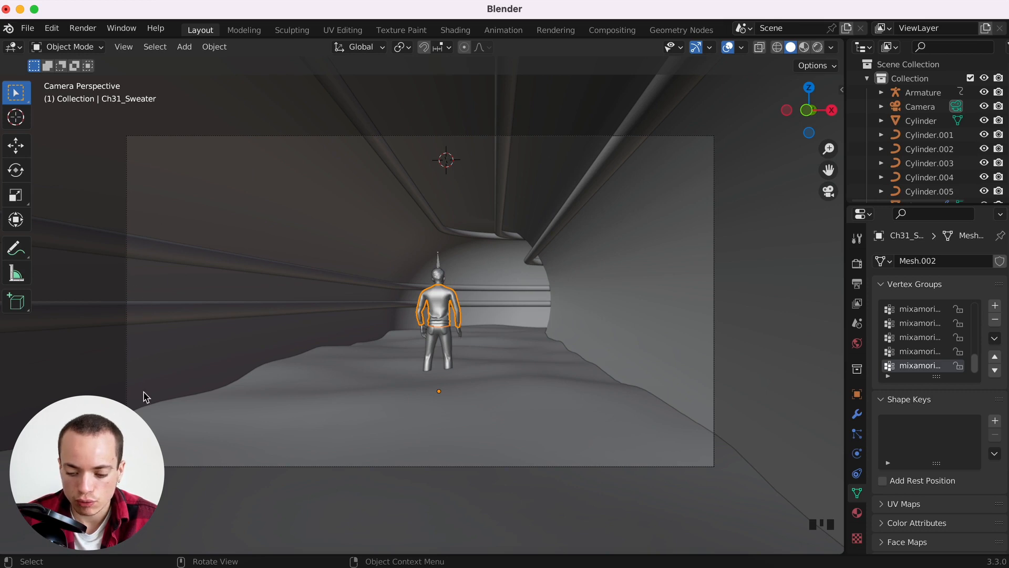
click(662, 289)
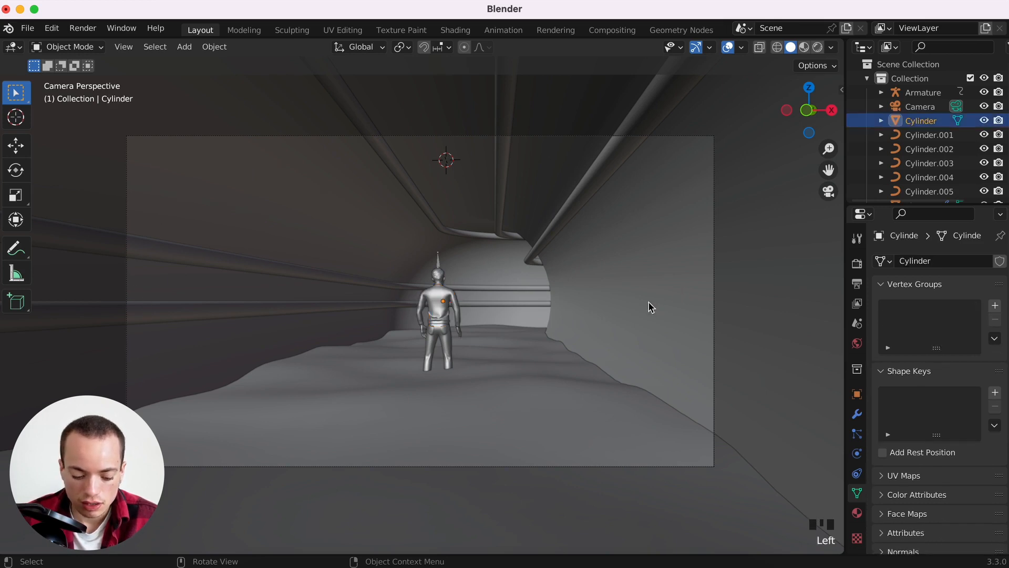
Add a Plain Axes empty at the 3D cursor and lower it about 0.98 m along Z to the character's torso height.
key(shift+a)
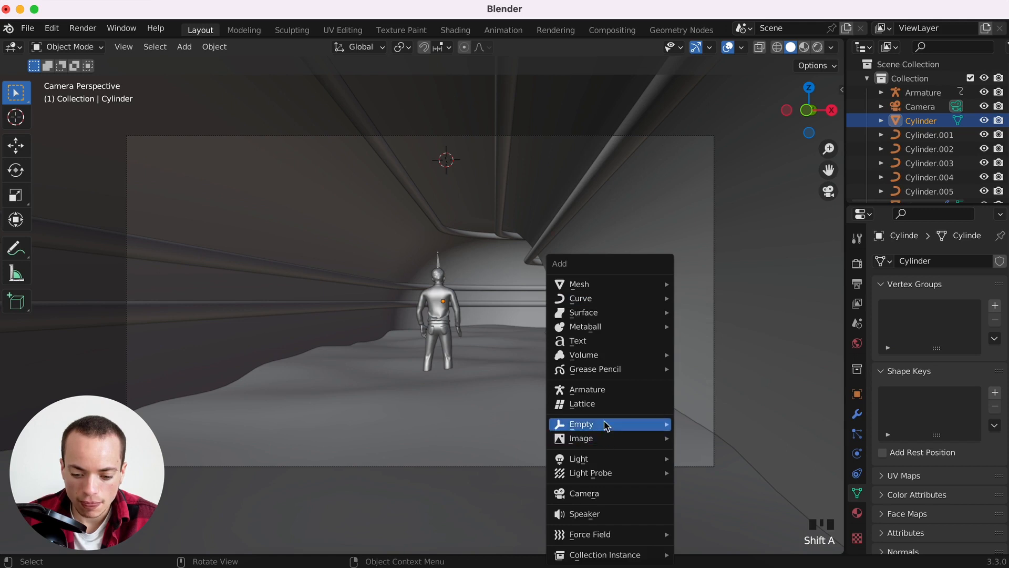
mouse_move(607, 426)
click(703, 423)
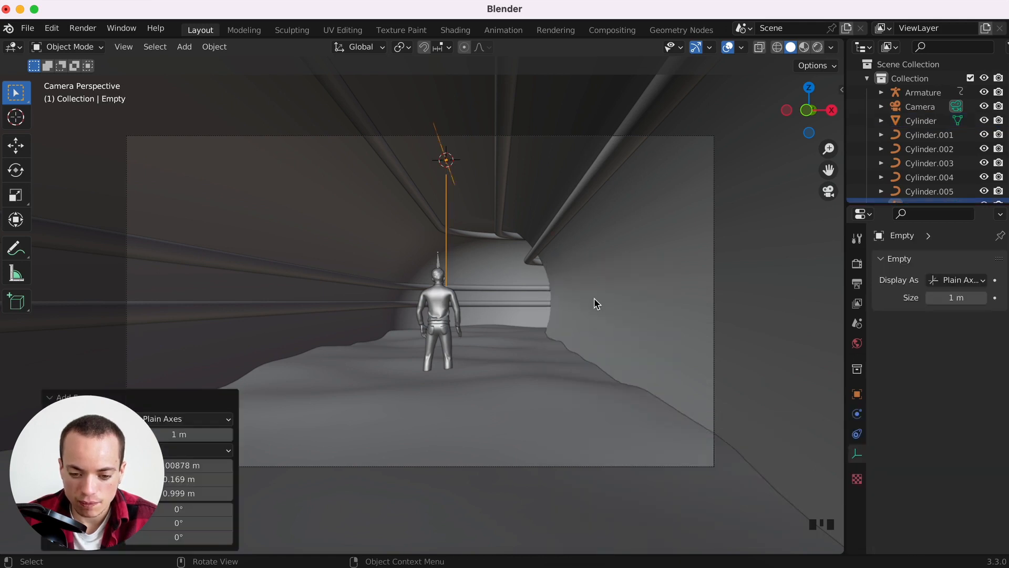
key(g)
key(y)
key(z)
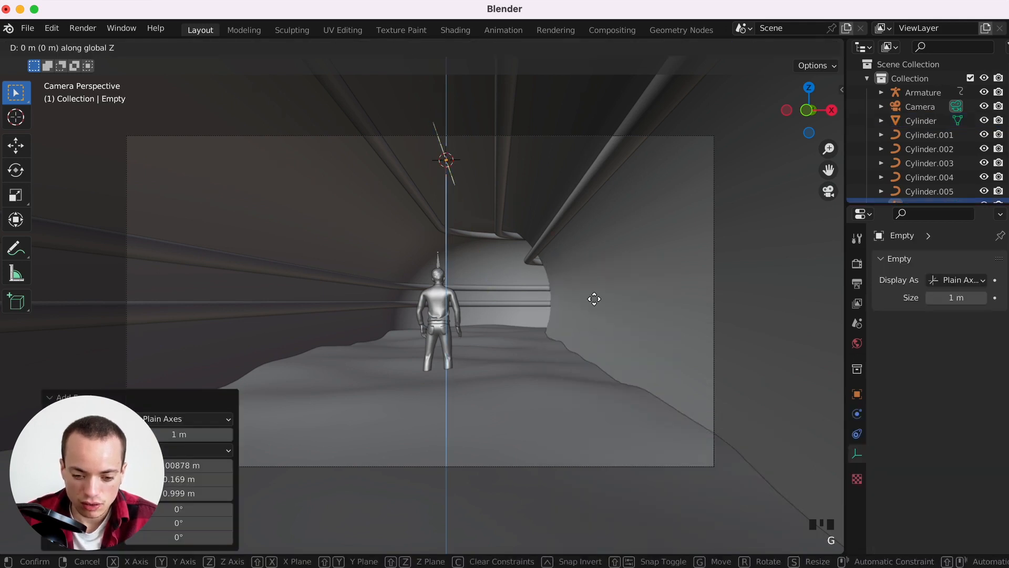
click(582, 436)
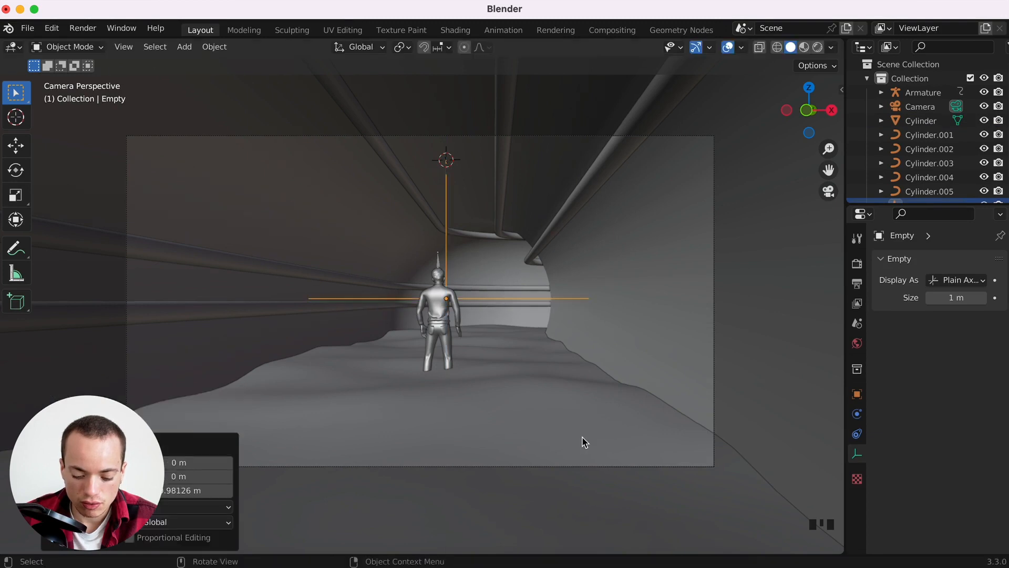
Shift the empty about 0.055 m along negative X to line up with the character, and move it along Y toward the camera.
key(g)
key(y)
key(x)
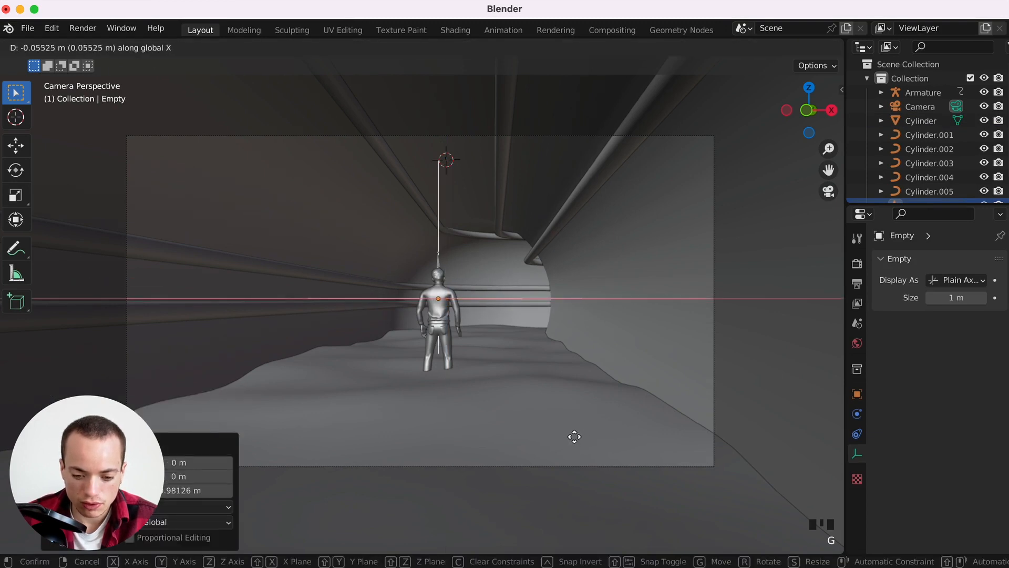
click(574, 437)
scroll(590, 348, up, 5)
super+scroll(590, 348, down, 2)
scroll(591, 349, down, 10)
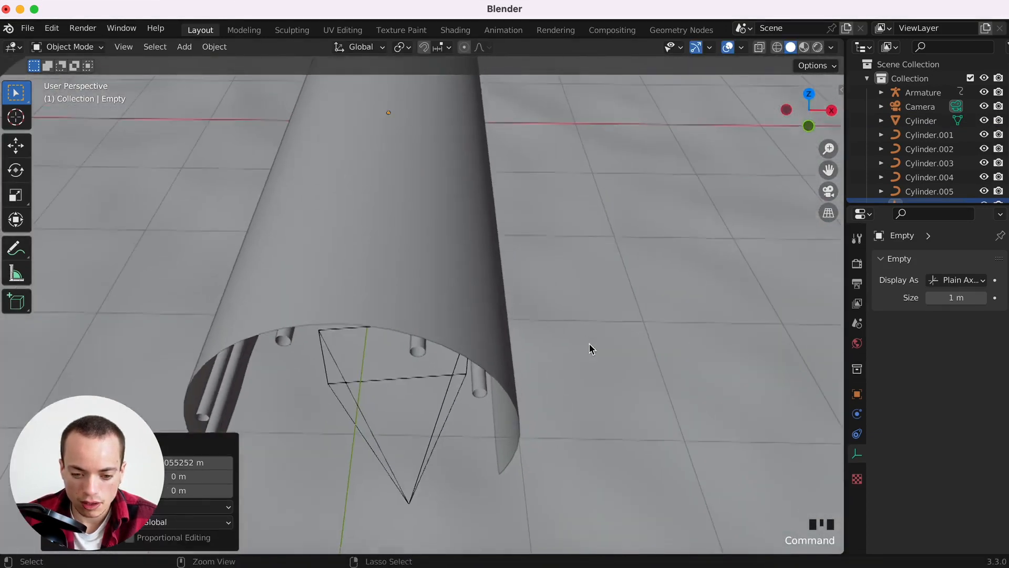
key(g)
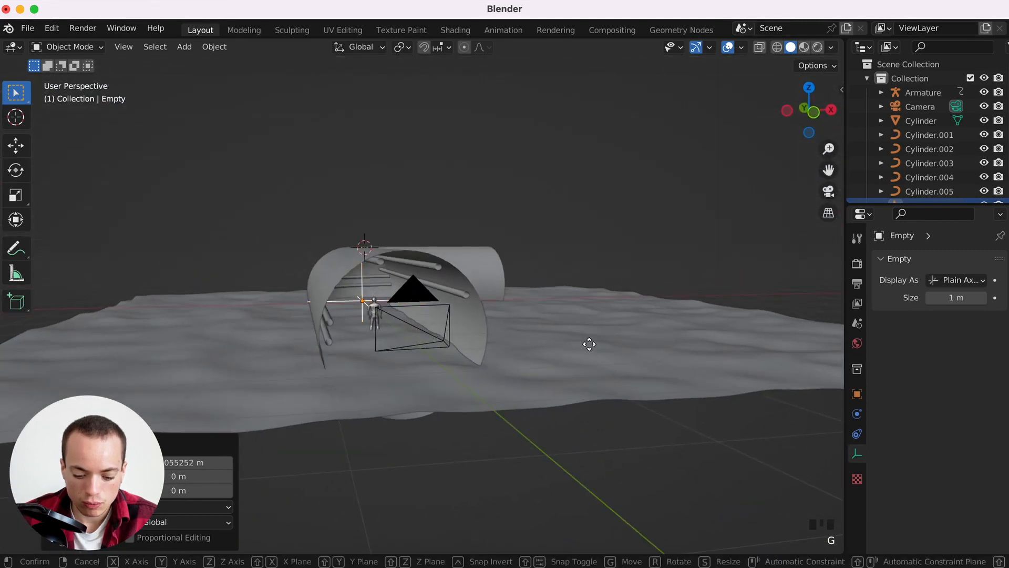
key(y)
click(596, 356)
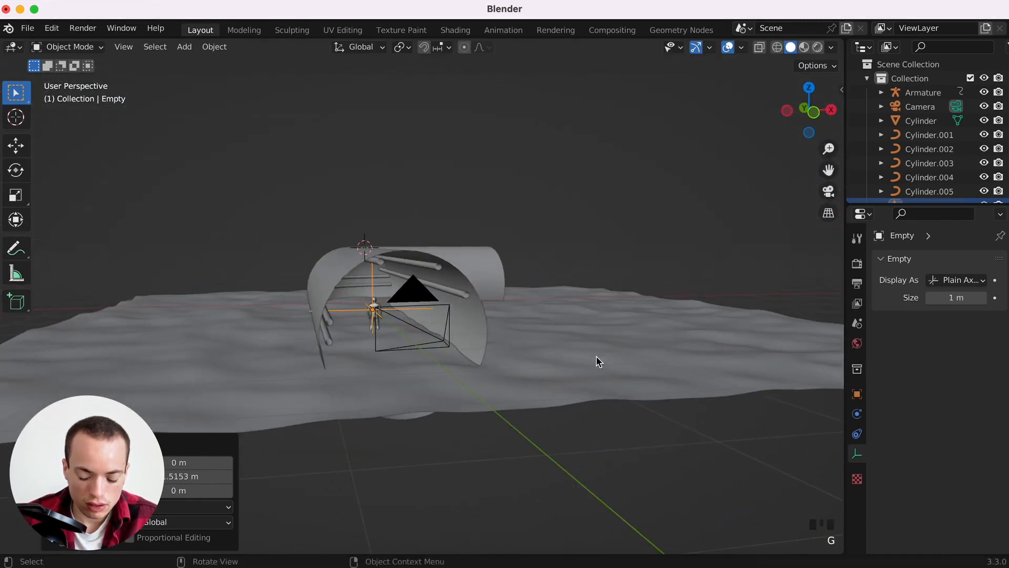
In top view, center the empty on the character by moving it about 0.089 m in X and 0.453 m in Y.
click(809, 87)
key(g)
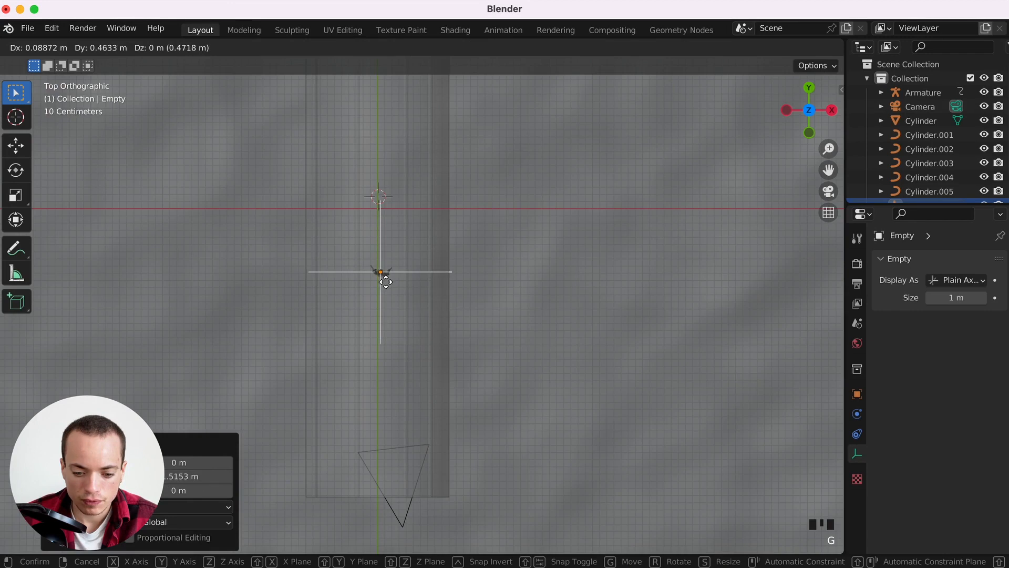
click(387, 284)
key(KP_0)
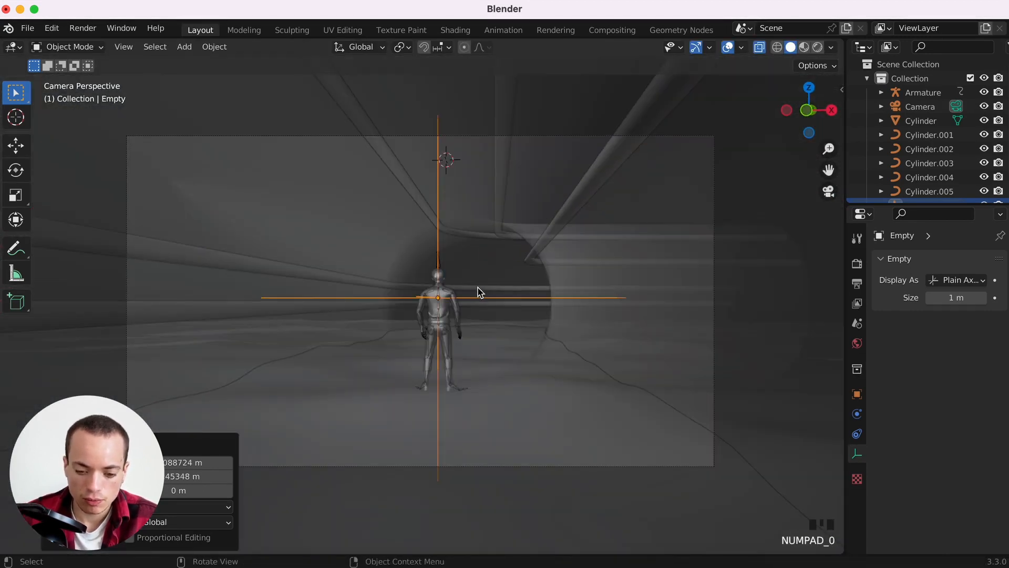
Show the camera view in Material Preview shading and save the scene as tunnelpersonnage.blend.
click(757, 270)
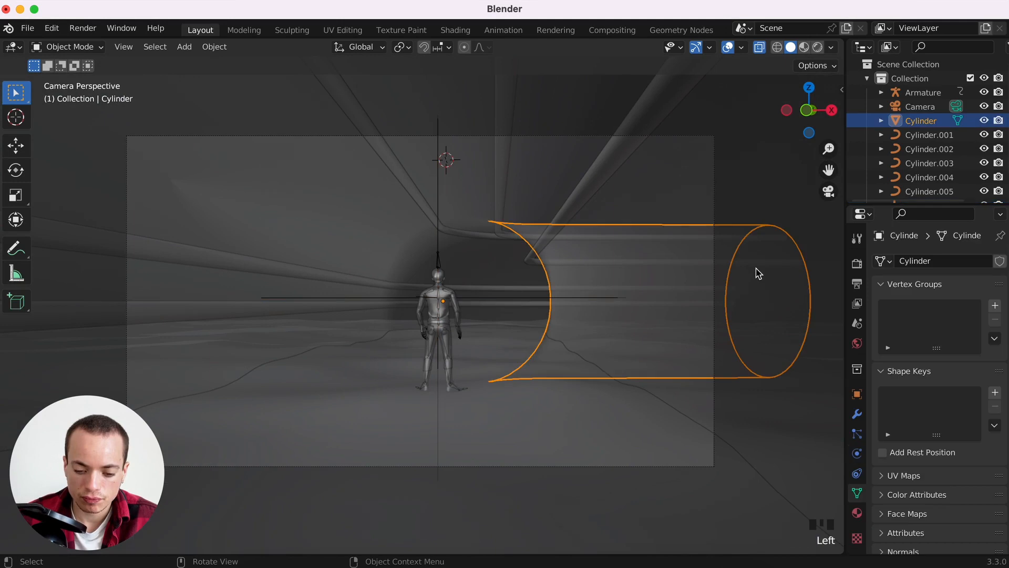
click(778, 48)
click(804, 48)
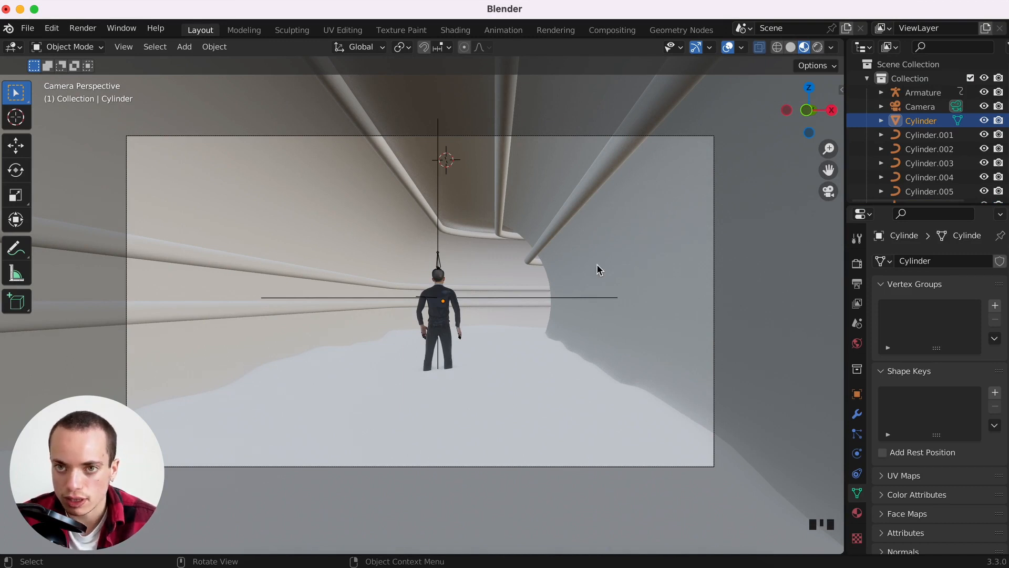
key(super+s)
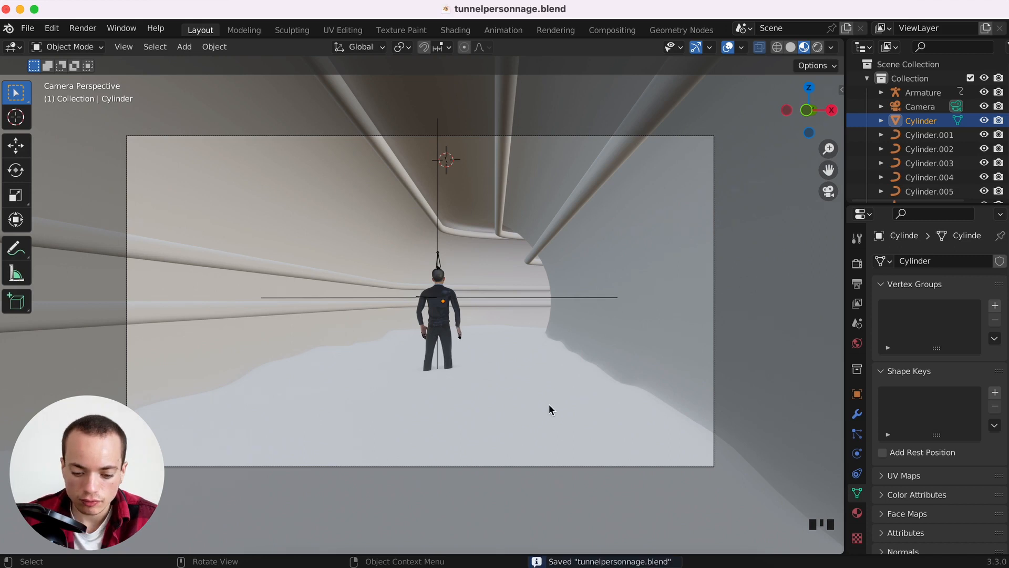
Give the water plane a new material and set its roughness to 0.
click(546, 408)
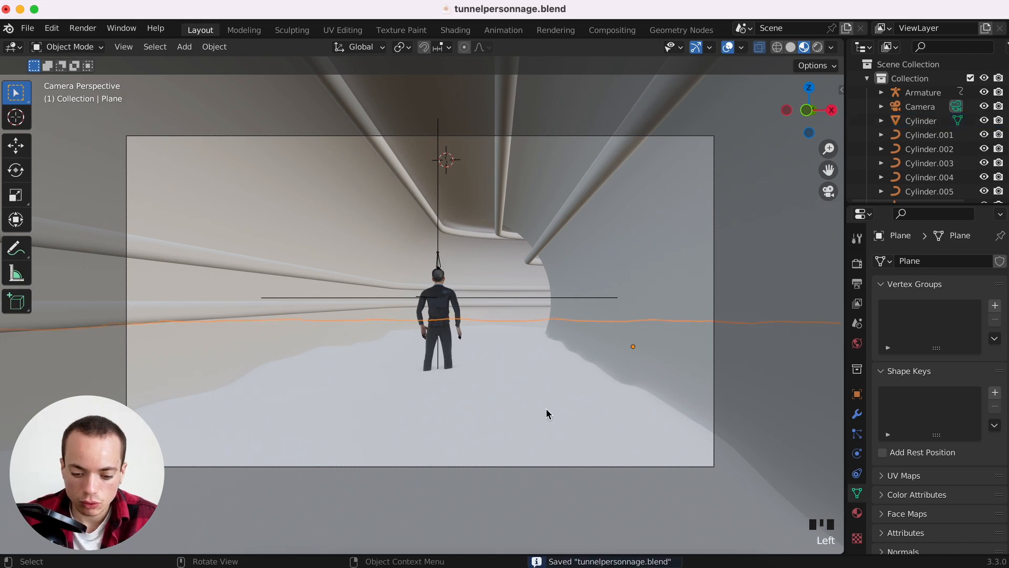
click(856, 513)
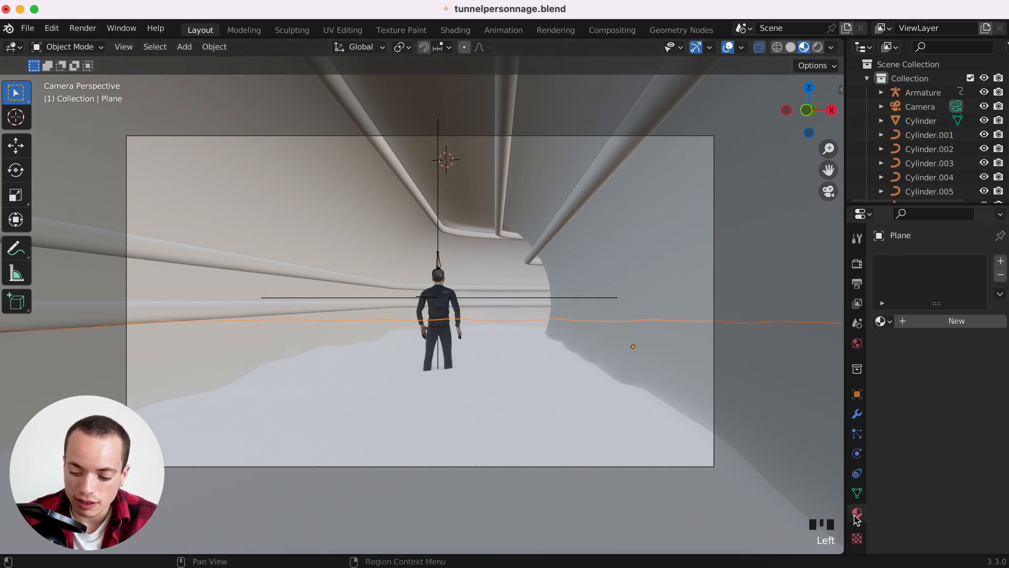
click(954, 322)
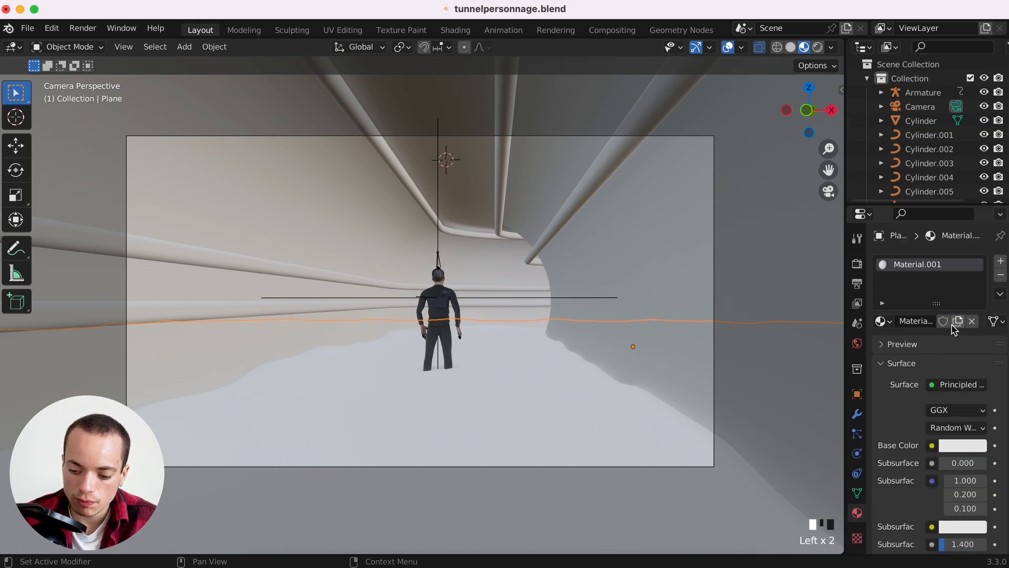
scroll(903, 423, down, 3)
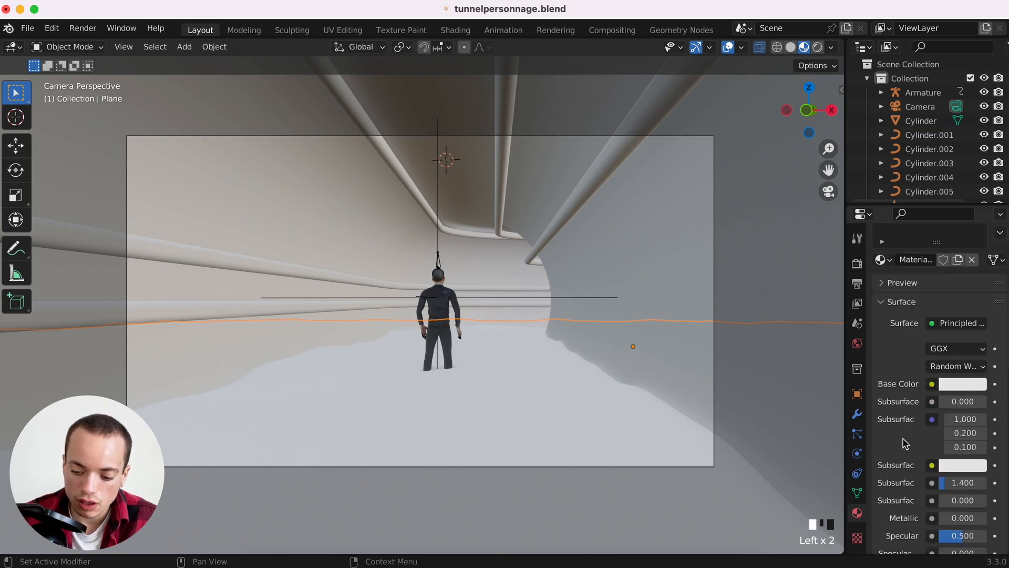
scroll(904, 443, down, 5)
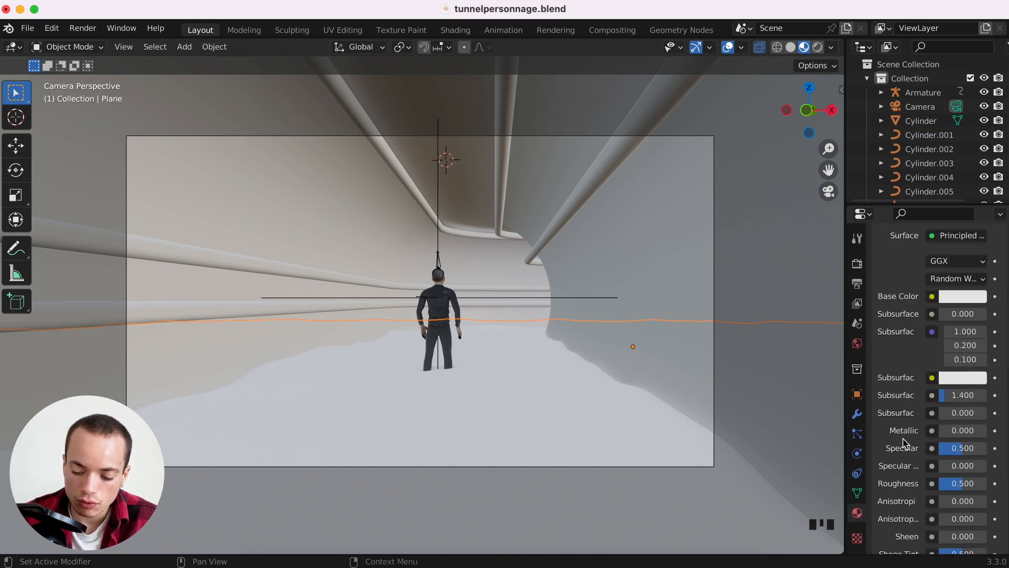
click(958, 478)
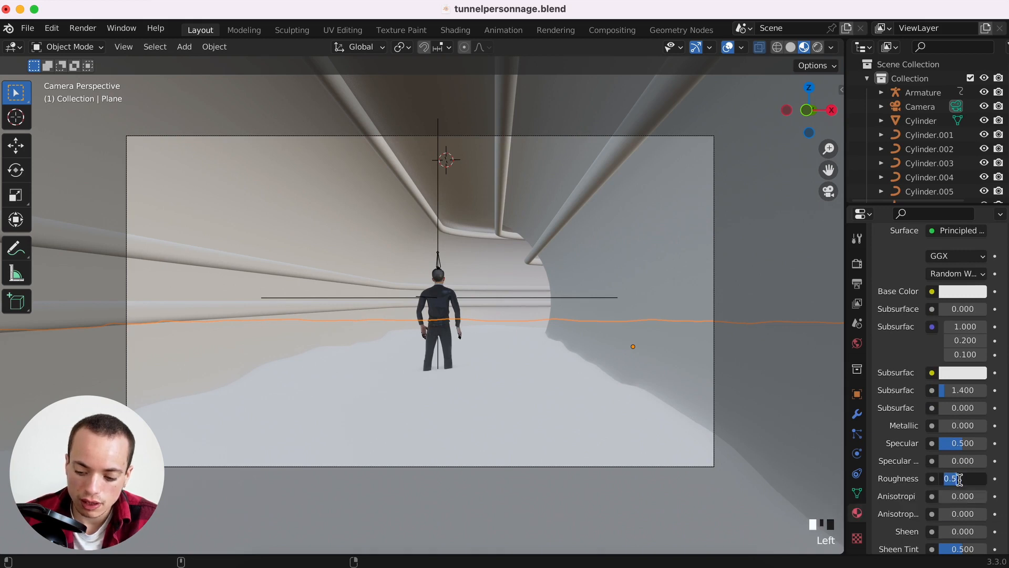
text(0)
key(Return)
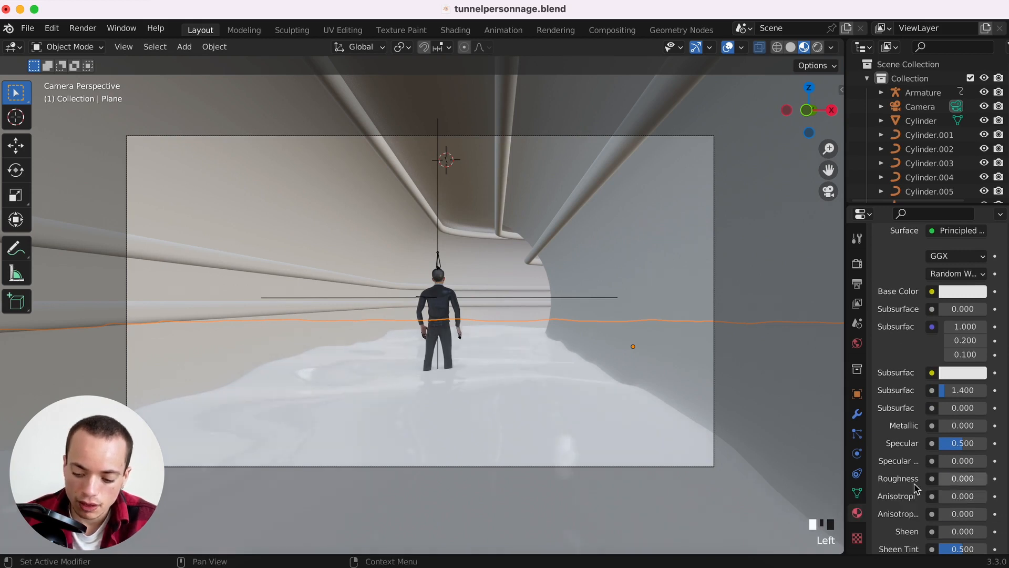
Set the water material's transmission to 1 and its IOR to 1.333.
scroll(916, 488, down, 9)
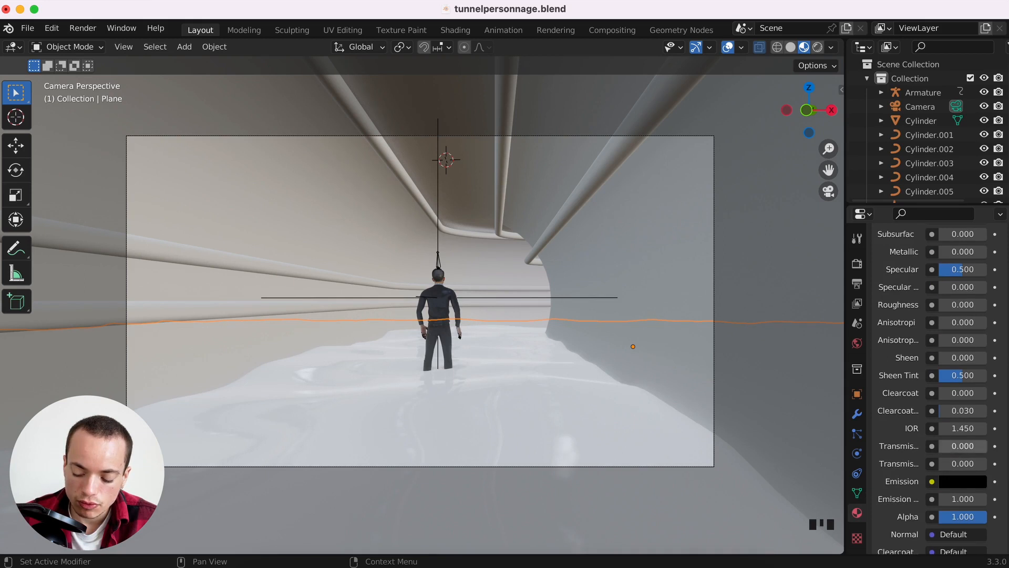
click(961, 448)
text(1)
key(Return)
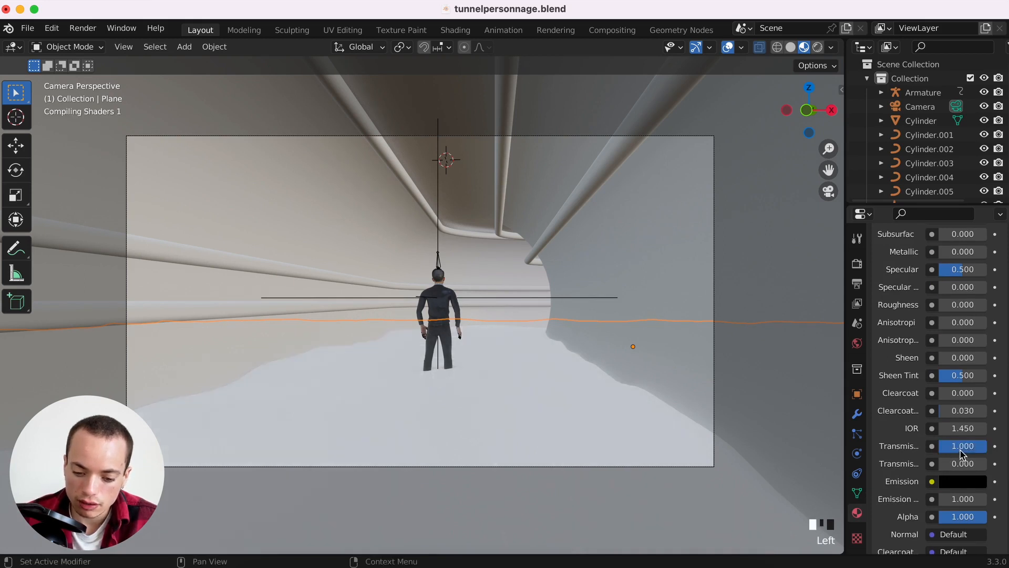
click(967, 428)
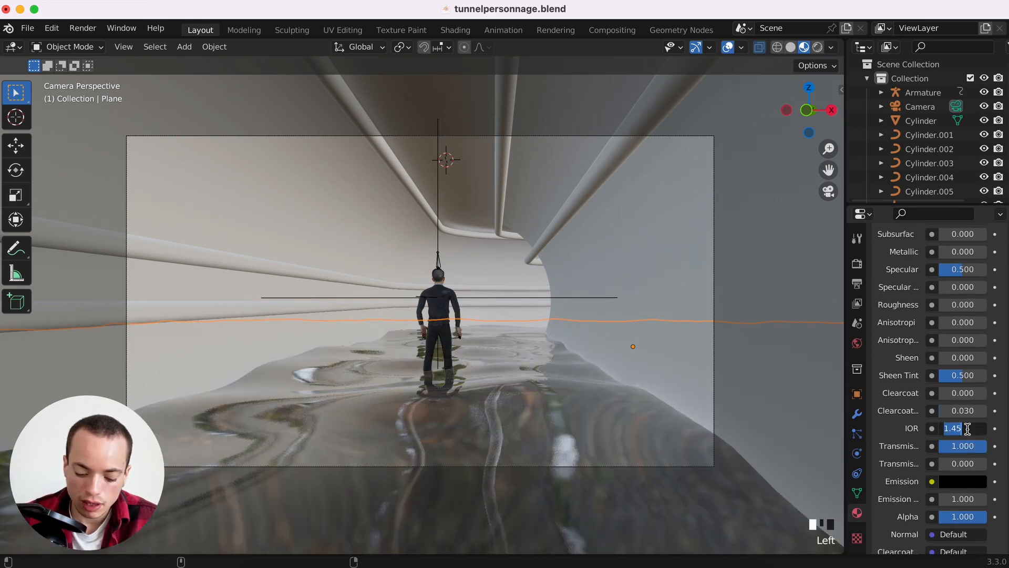
text(1.33)
key(Return)
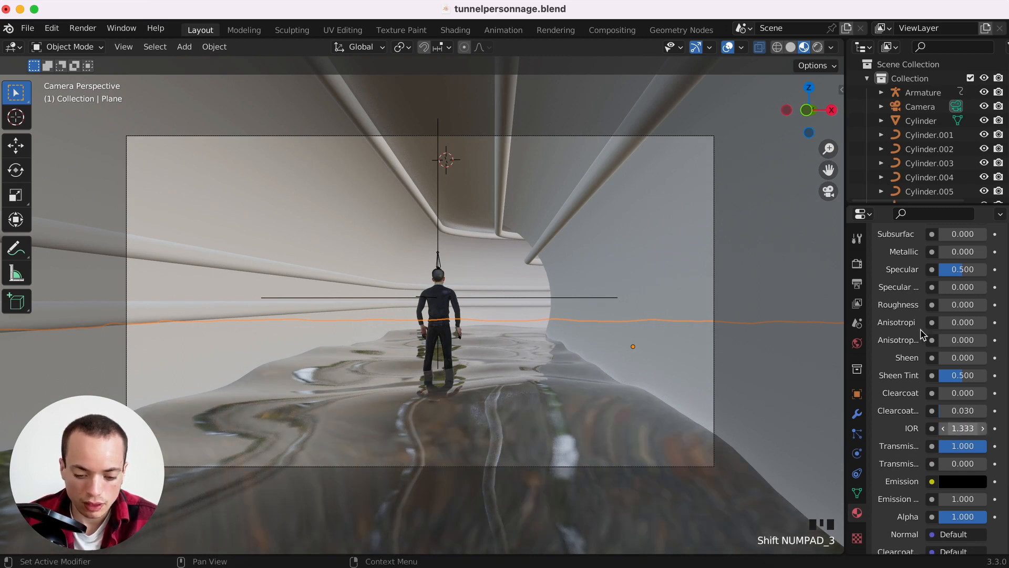
Tint the water material's base color light blue, with hue about 0.624, saturation about 0.318 and value 1.
scroll(929, 285, up, 5)
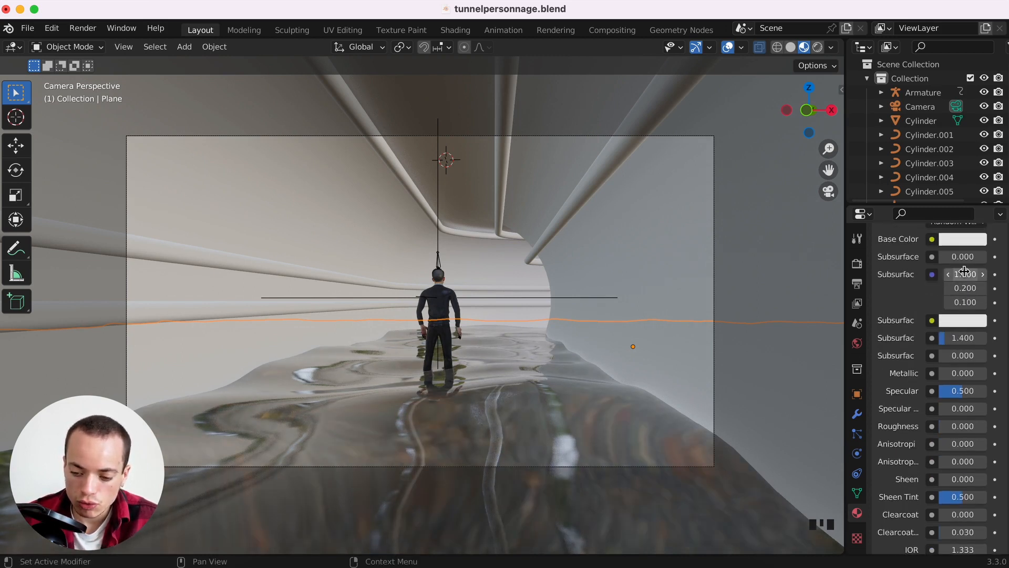
scroll(946, 276, up, 2)
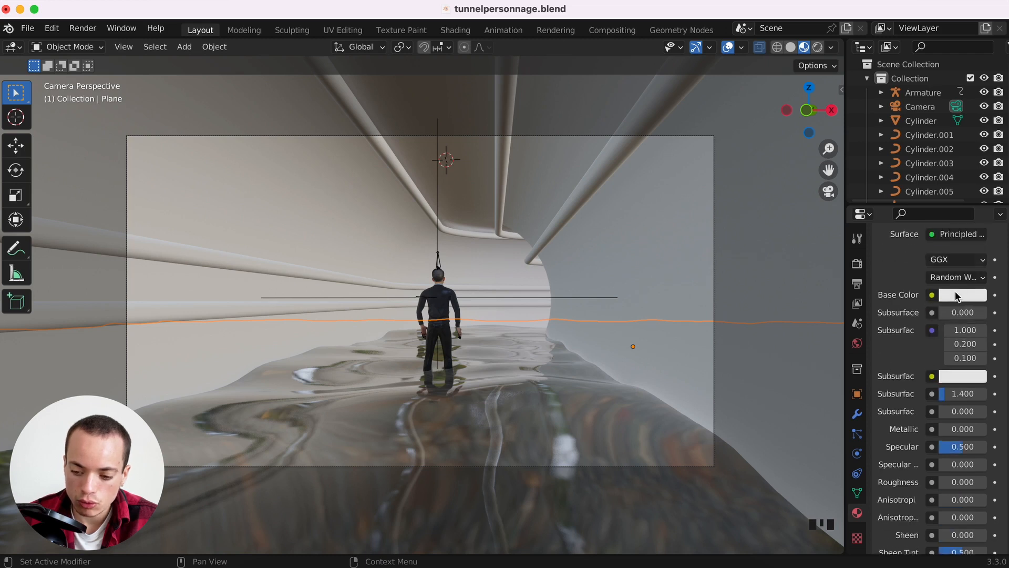
click(957, 296)
drag(913, 143, 919, 136)
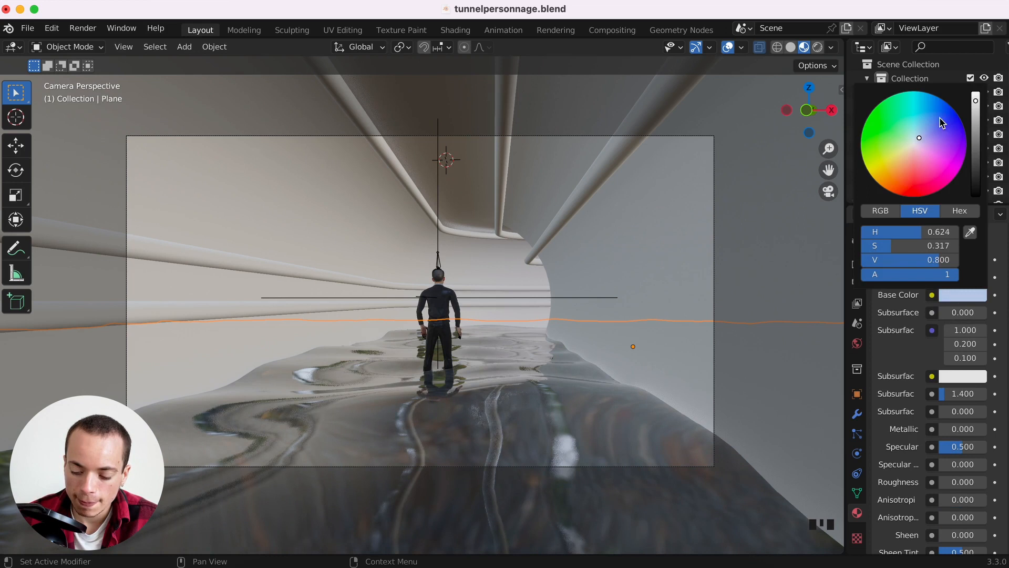
drag(976, 100, 975, 92)
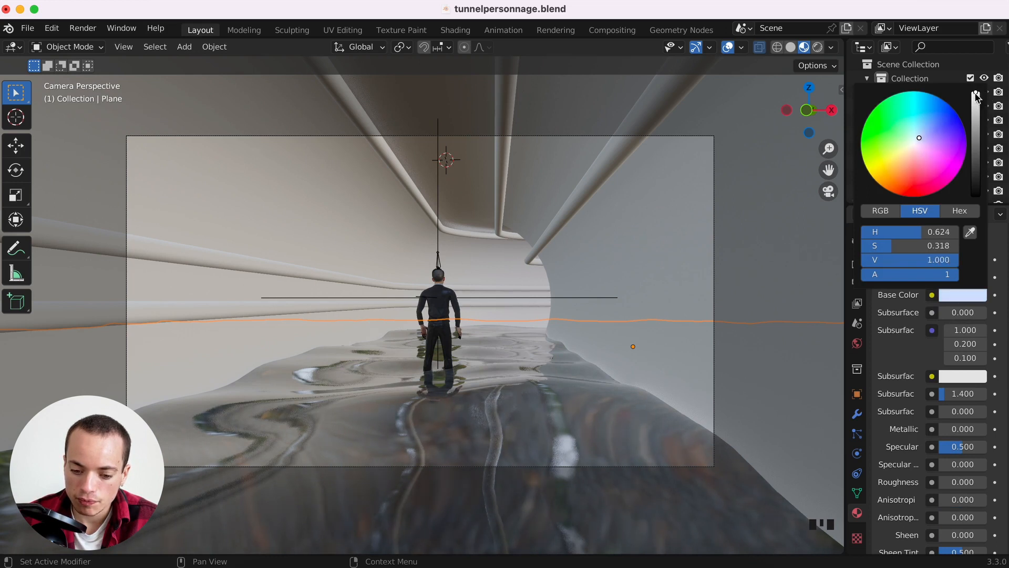
click(777, 353)
Give the pipe Cylinder.001 a new material with metallic 1 and roughness 0.2.
click(584, 188)
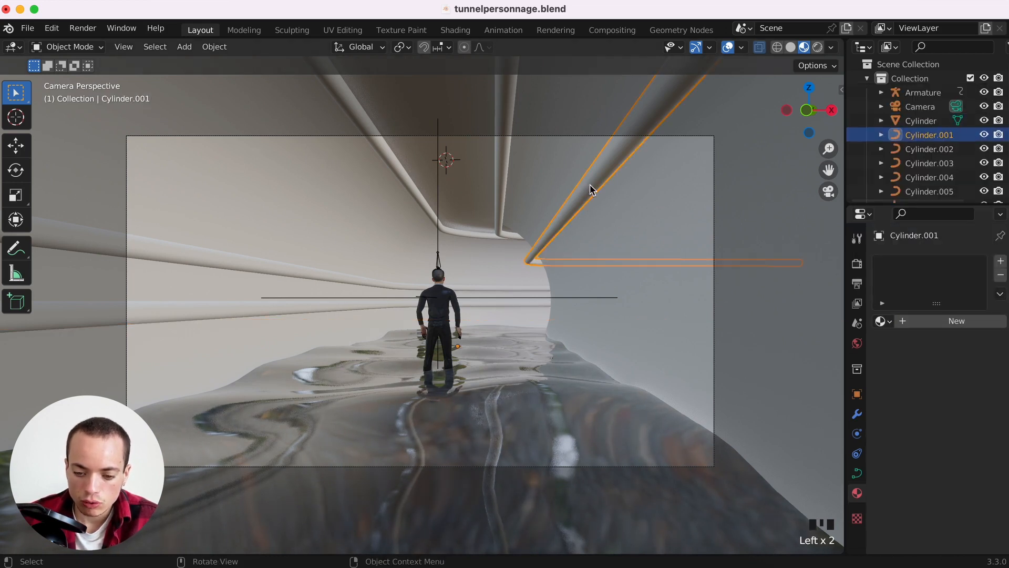
click(936, 326)
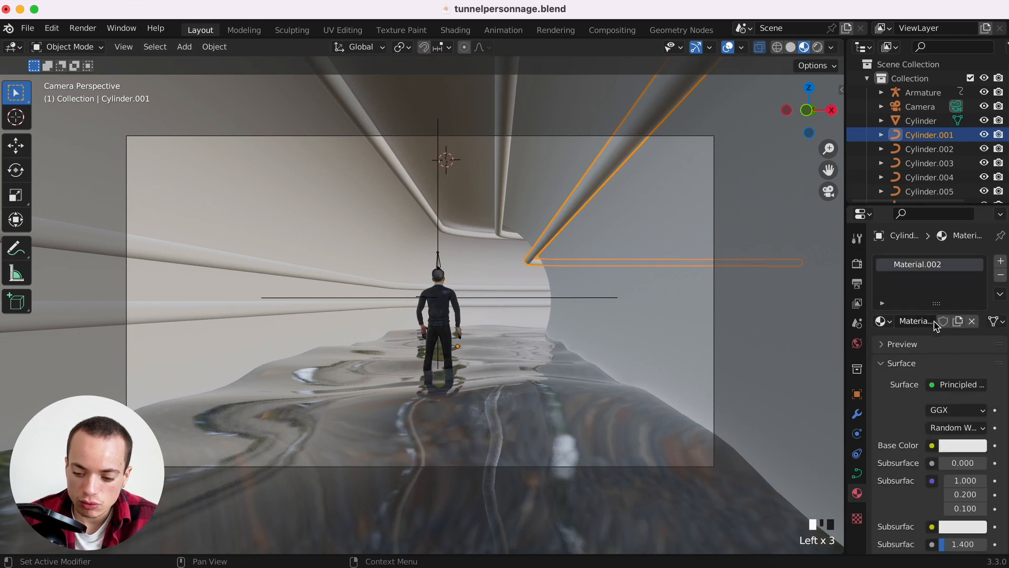
scroll(963, 411, down, 5)
click(966, 459)
text(1)
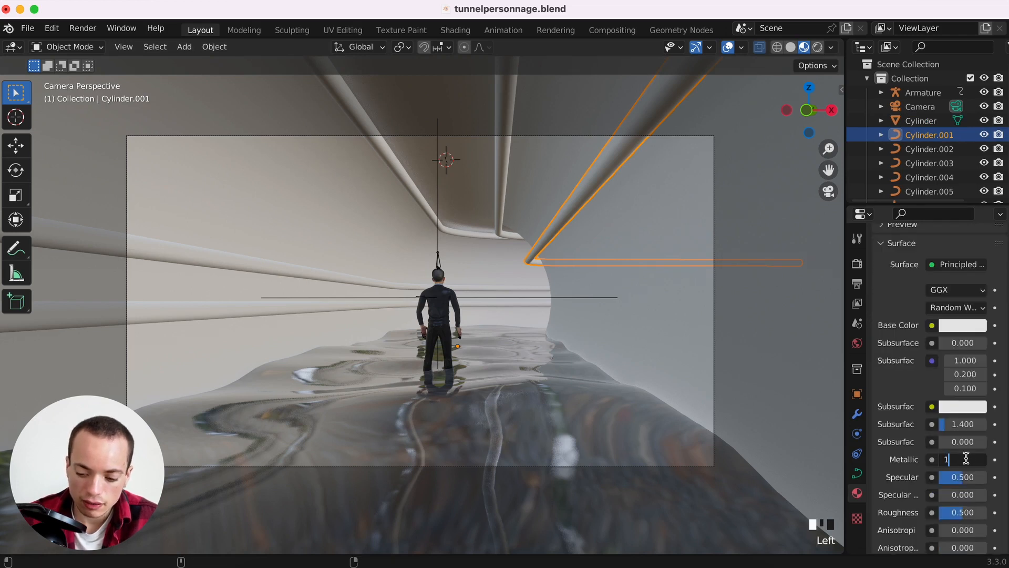
key(Return)
double_click(966, 512)
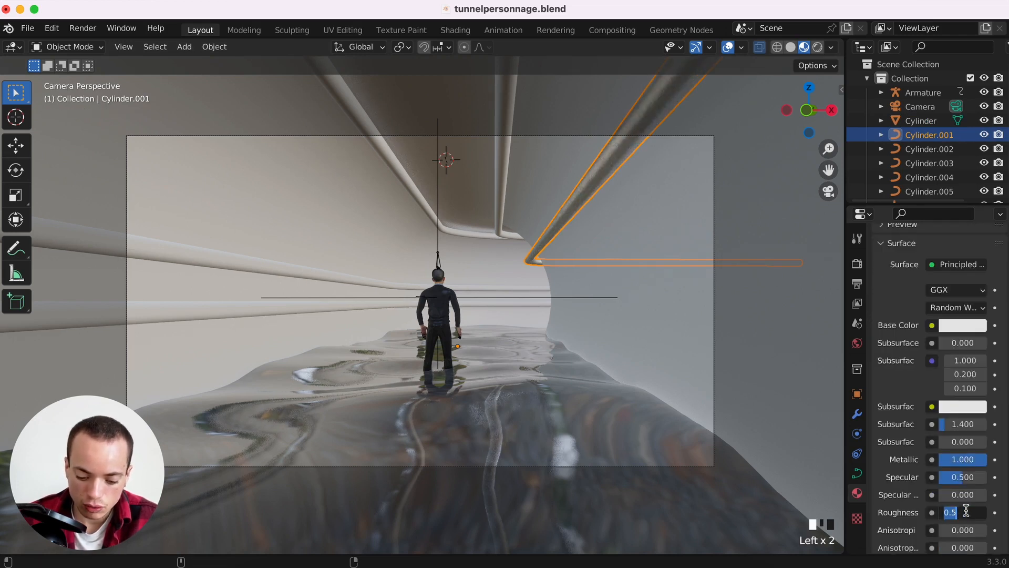
text(0.2)
key(Return)
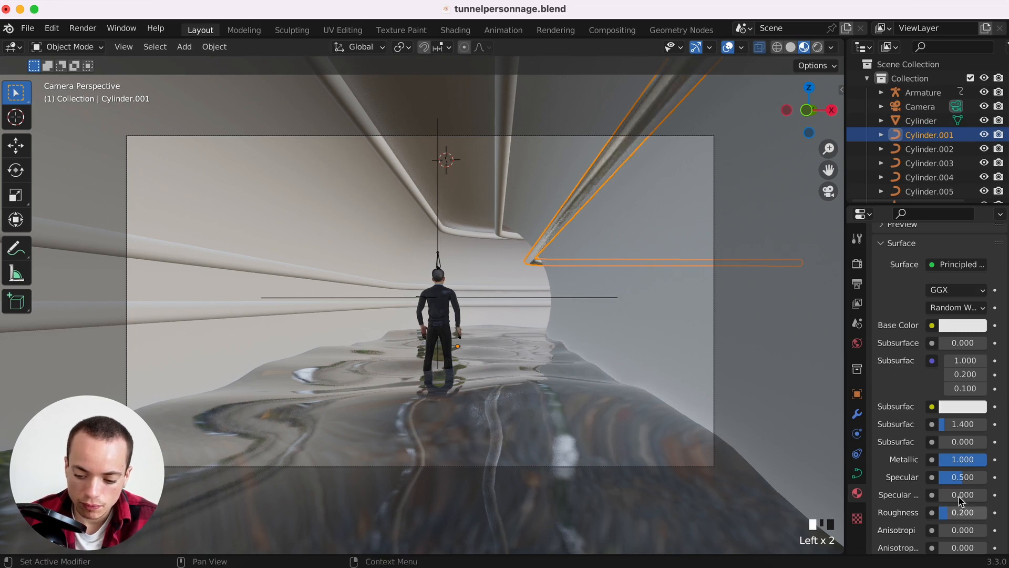
Darken the pipe material's base color to a value of about 0.668.
click(965, 330)
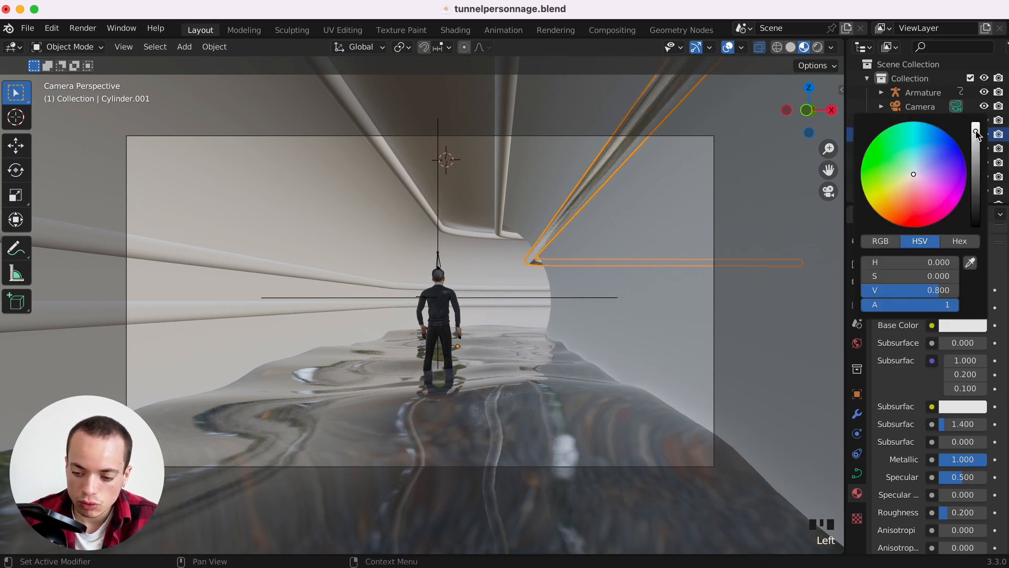
drag(976, 131, 975, 138)
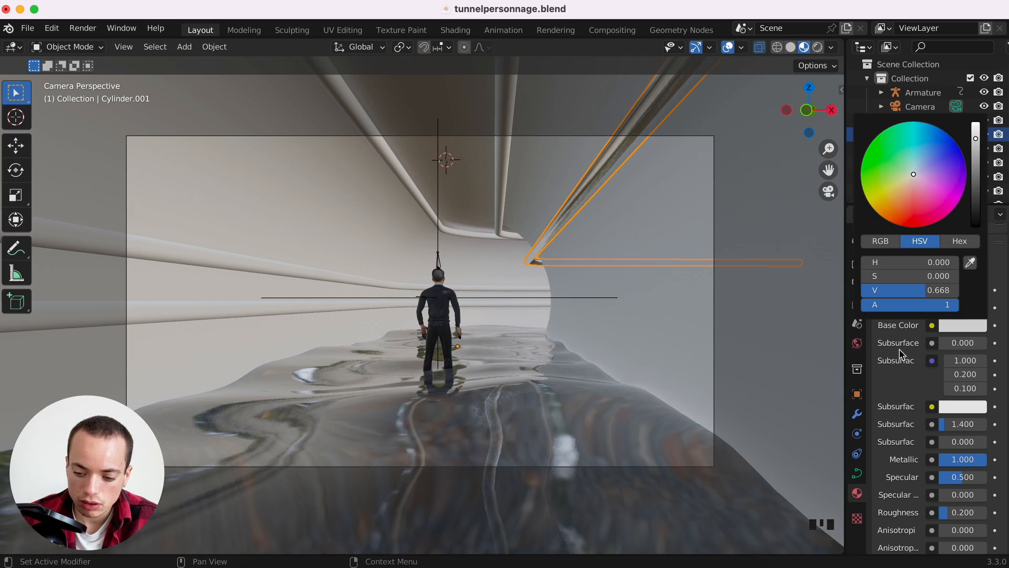
click(590, 163)
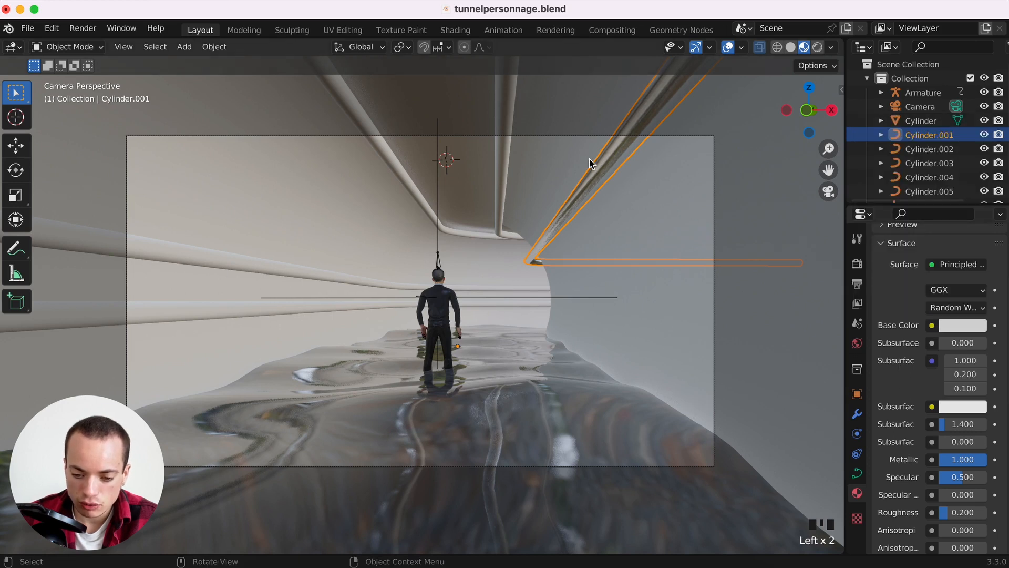
Link the material of Cylinder.001 to the four other pipes, Cylinder.002 through Cylinder.005.
click(288, 273)
click(288, 271)
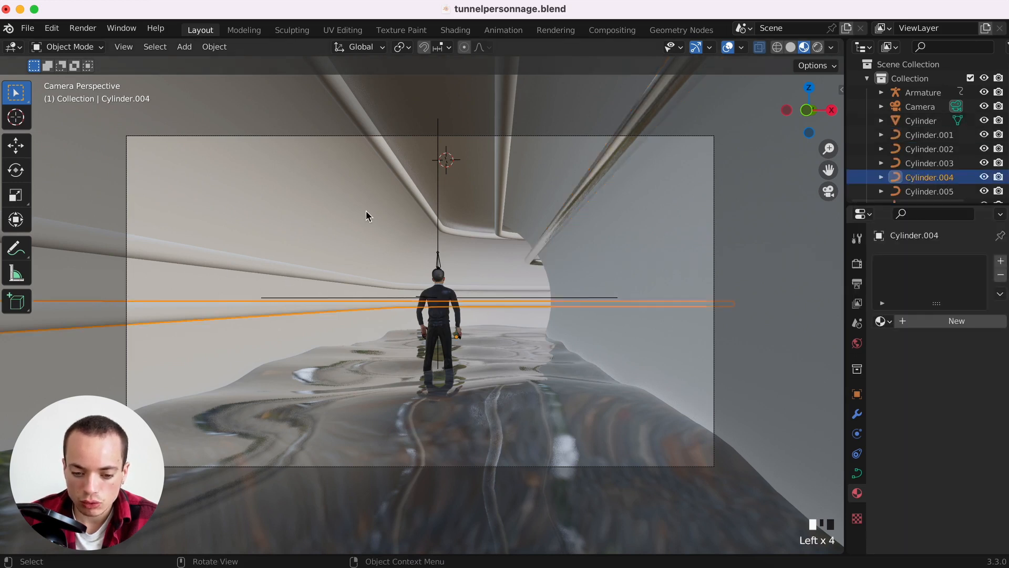
click(244, 310)
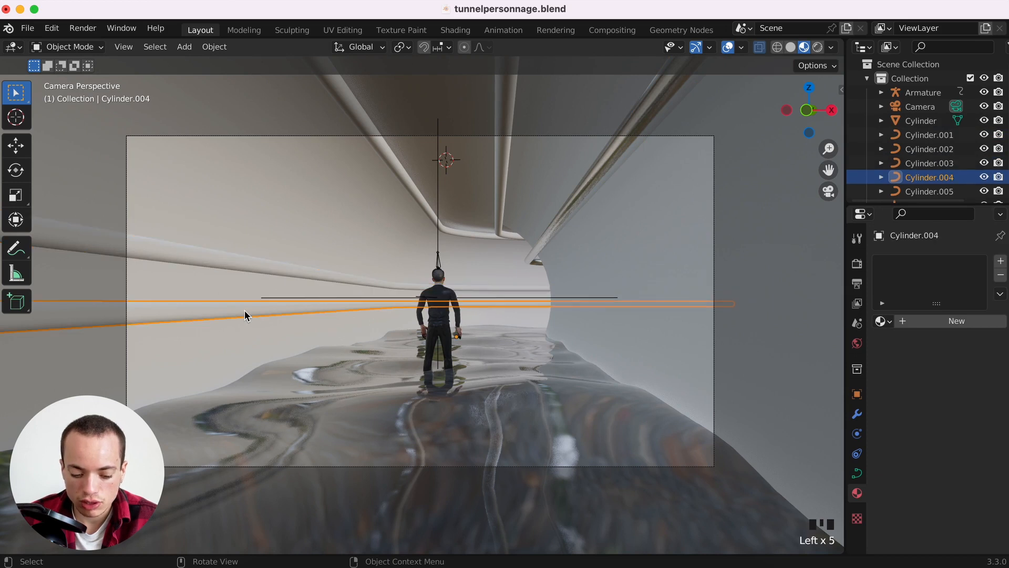
shift+click(238, 263)
shift+click(389, 151)
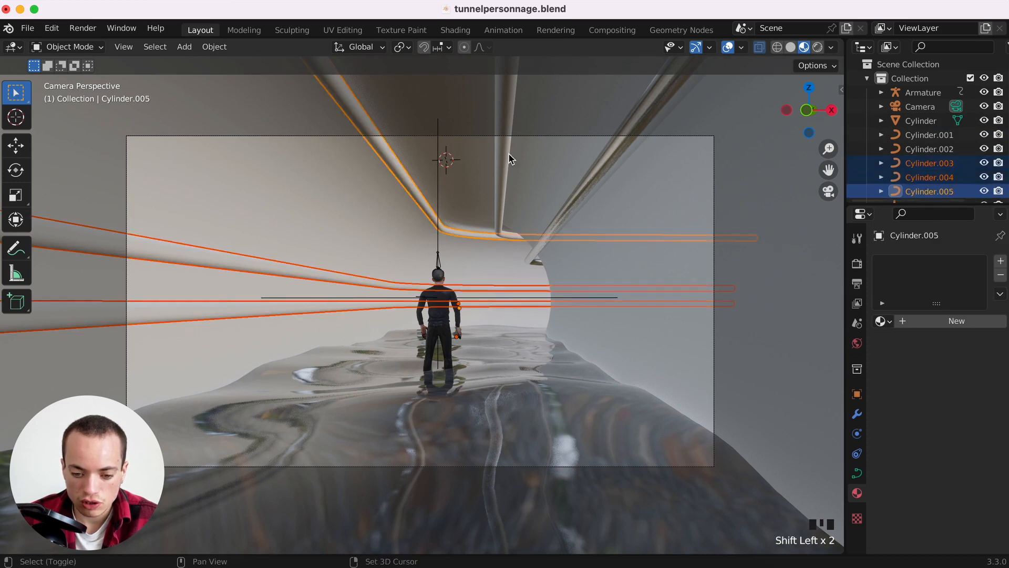
shift+click(502, 156)
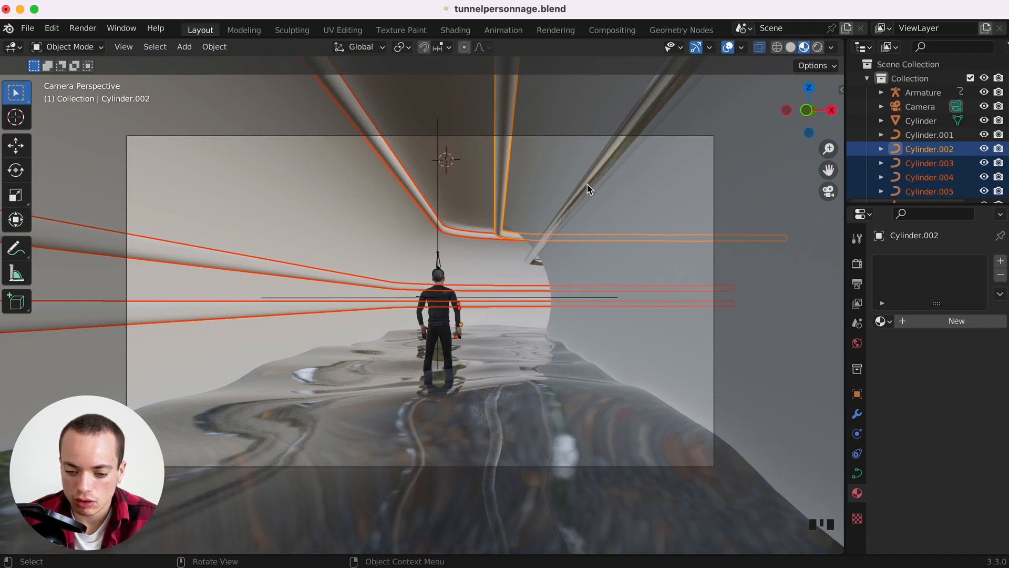
shift+click(618, 164)
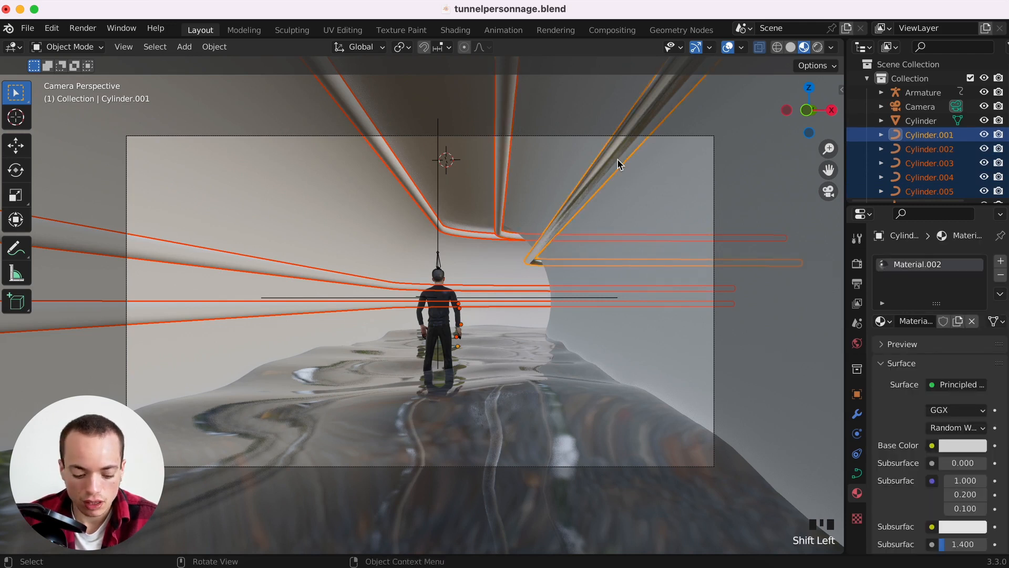
key(ctrl+l)
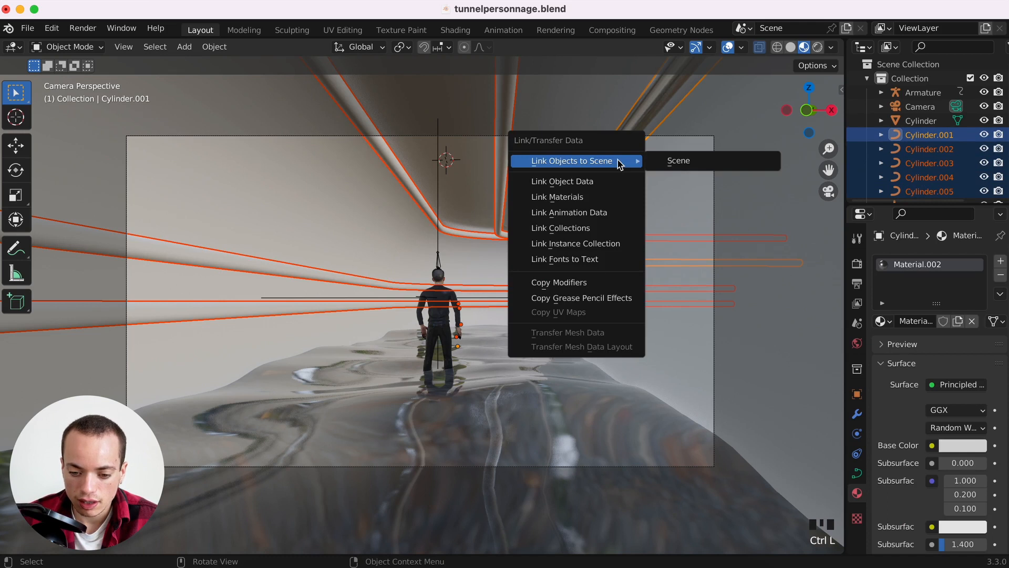
click(557, 200)
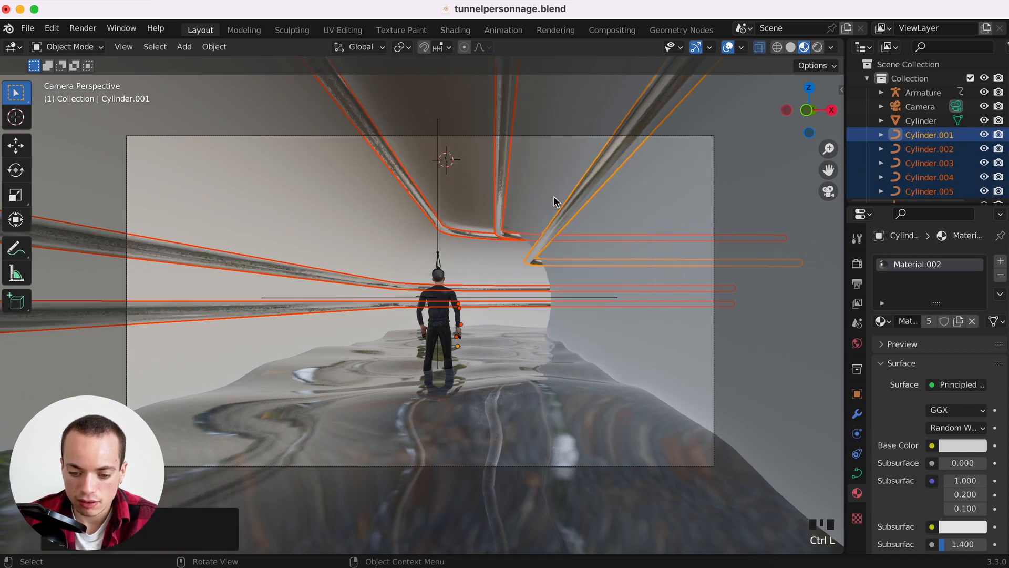
Check the material on the other pipes, then select the tunnel cylinder and switch to Safari.
click(677, 353)
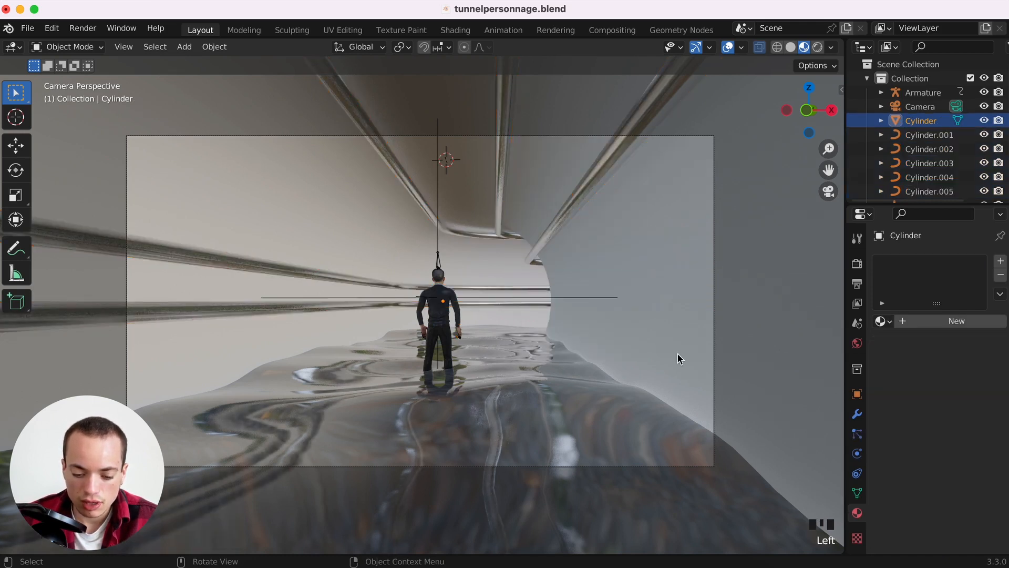
click(538, 195)
click(499, 180)
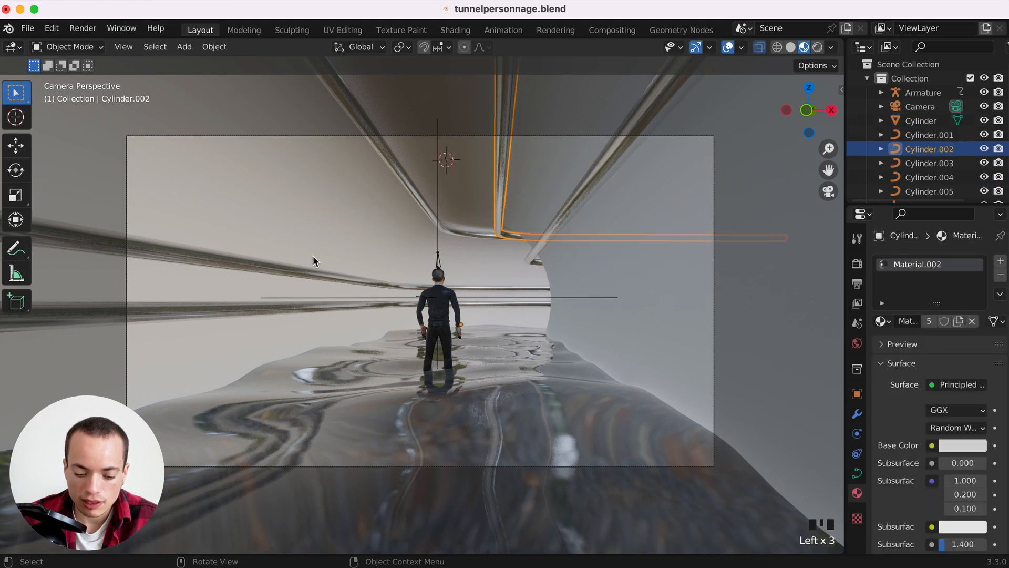
click(296, 266)
click(616, 345)
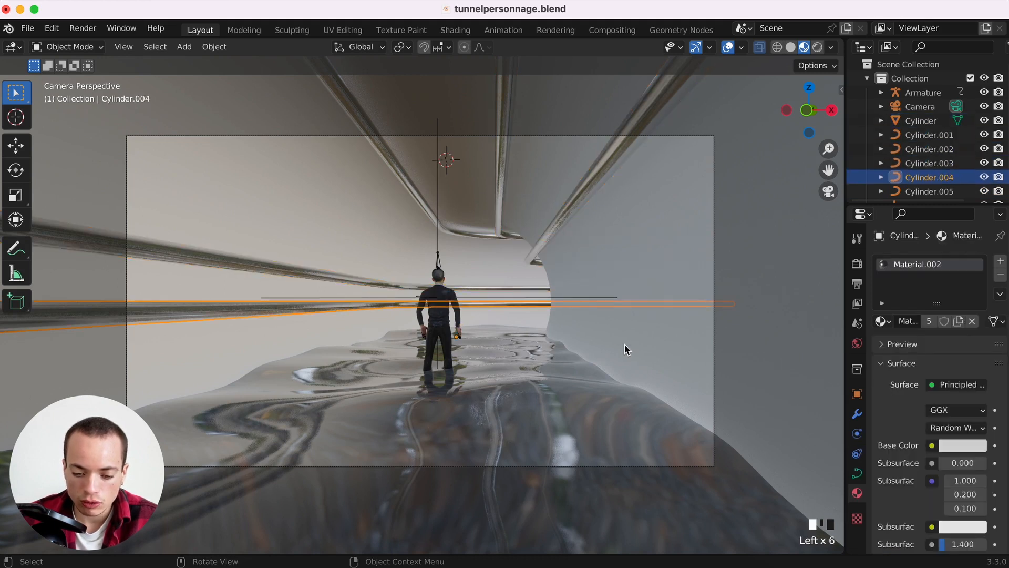
click(624, 345)
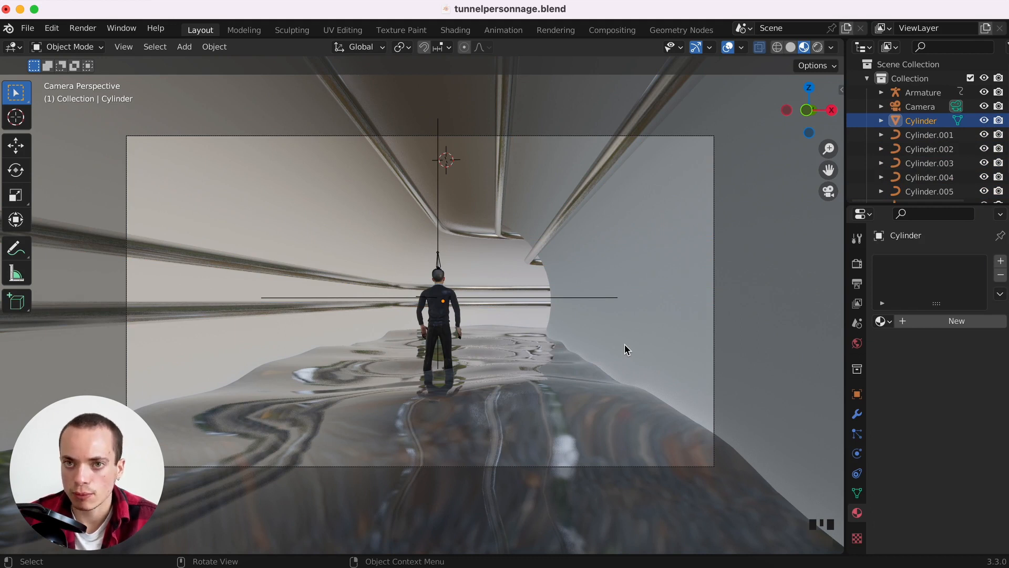
key(super+Tab)
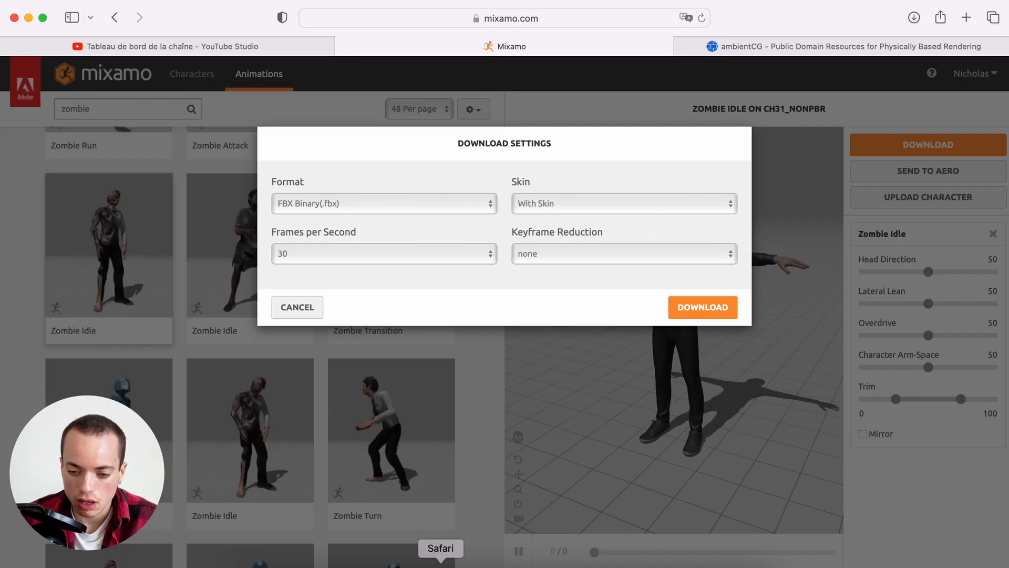
Dismiss the Mixamo download settings and search all ambientCG assets for "concrete".
click(297, 307)
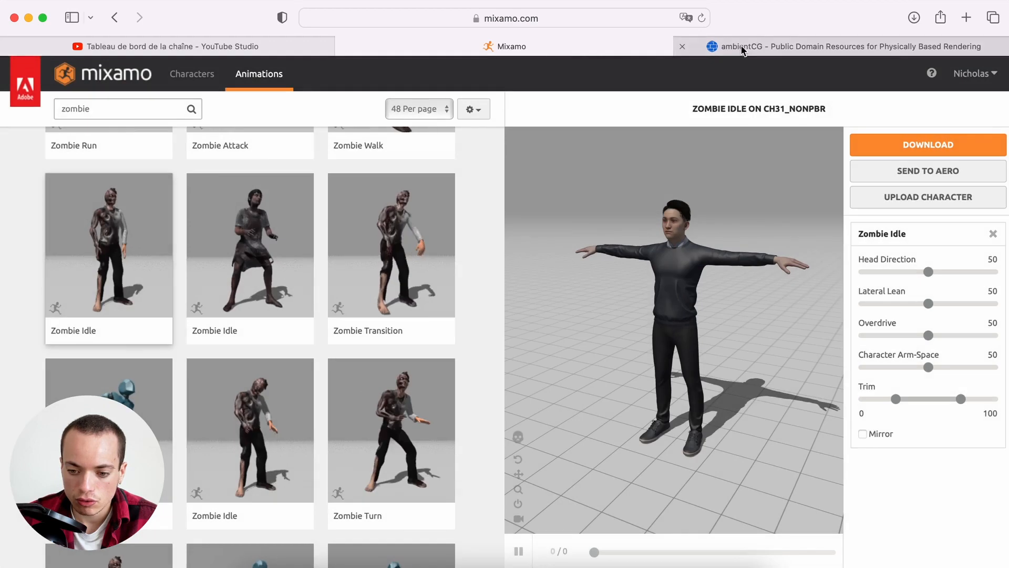
click(772, 46)
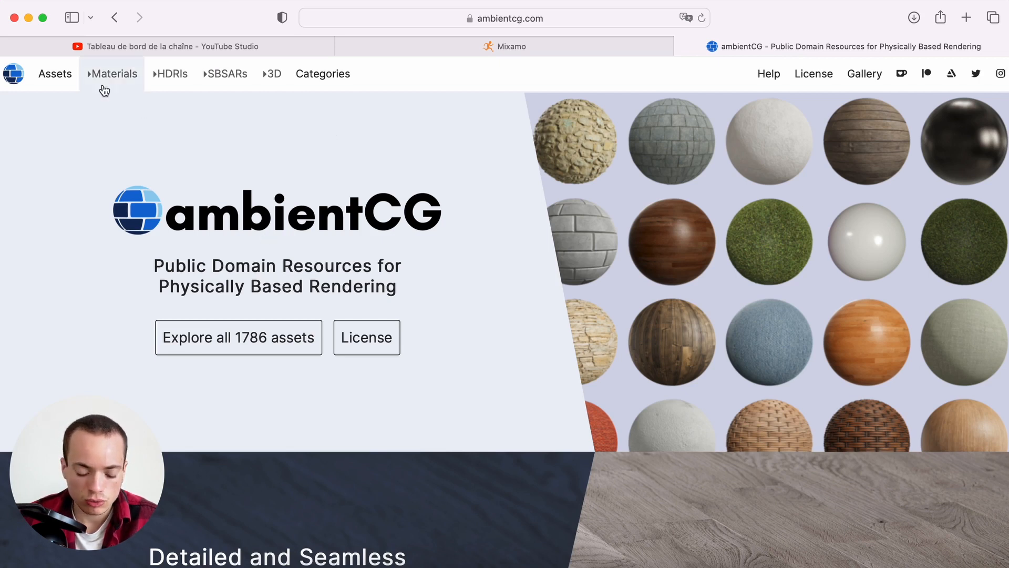
click(231, 336)
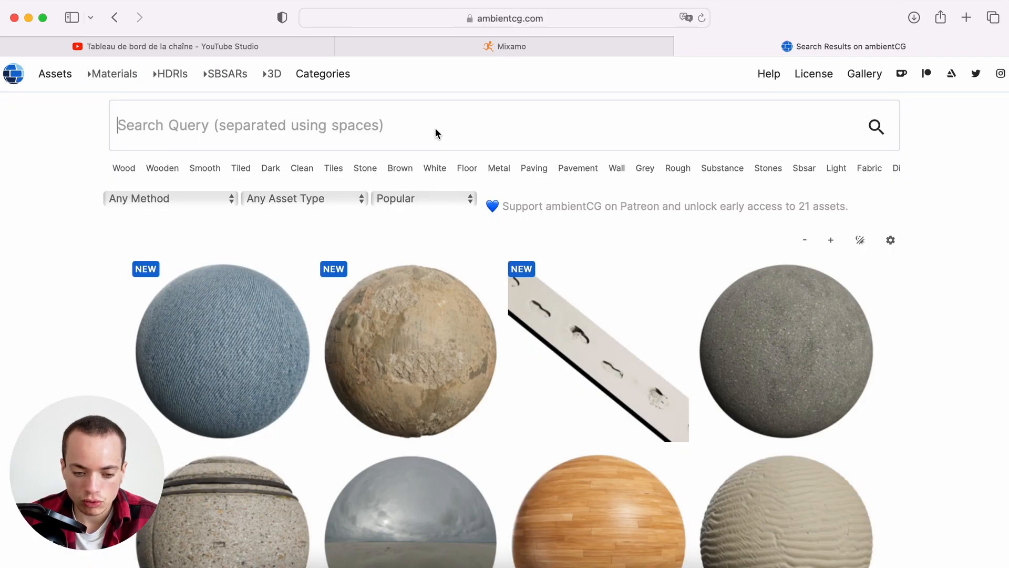
text(concrete)
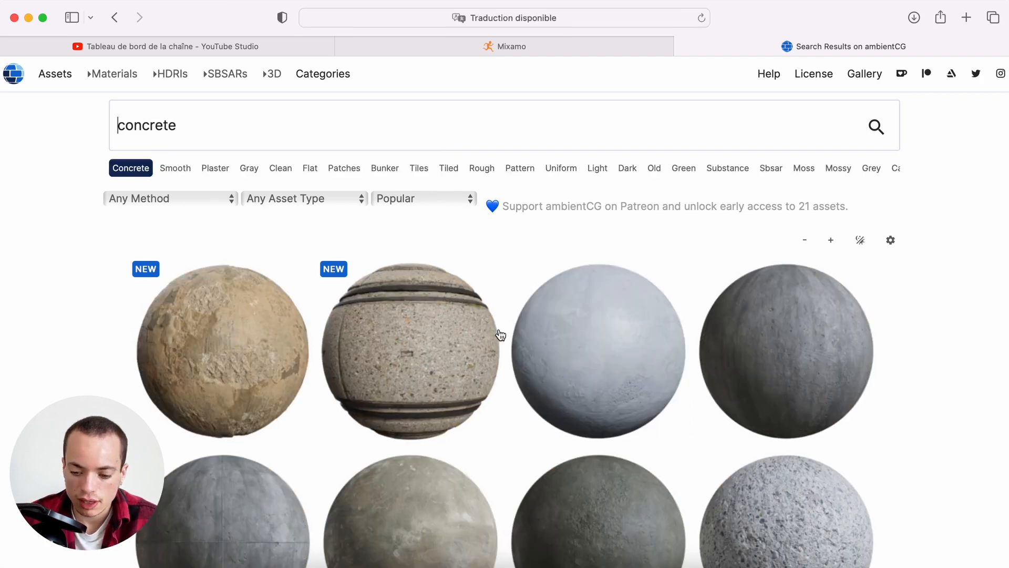
Browse the concrete materials, open Concrete 031 and download its 2K-JPG archive.
scroll(500, 335, down, 5)
scroll(500, 335, down, 3)
scroll(500, 335, down, 4)
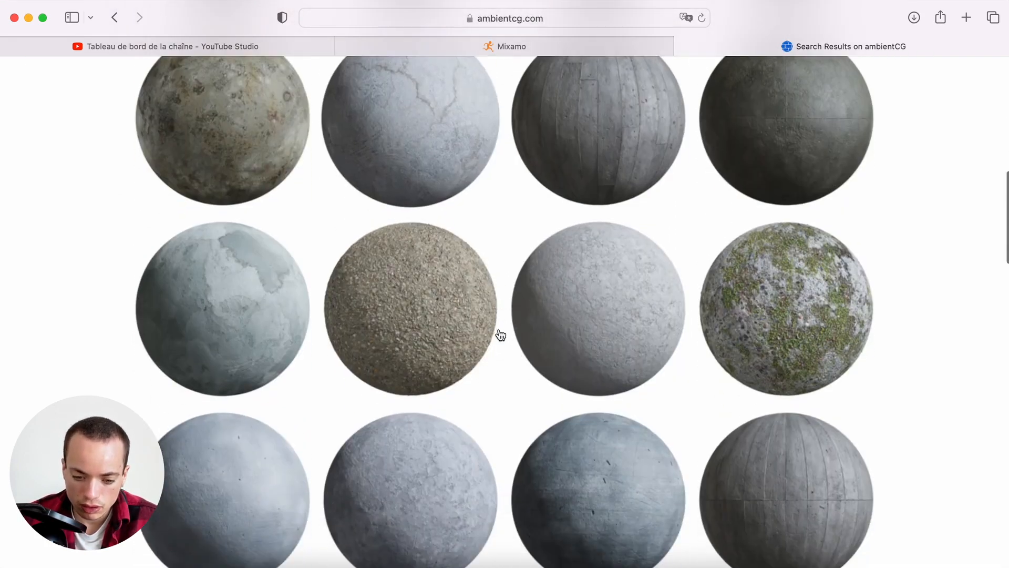
scroll(500, 335, down, 15)
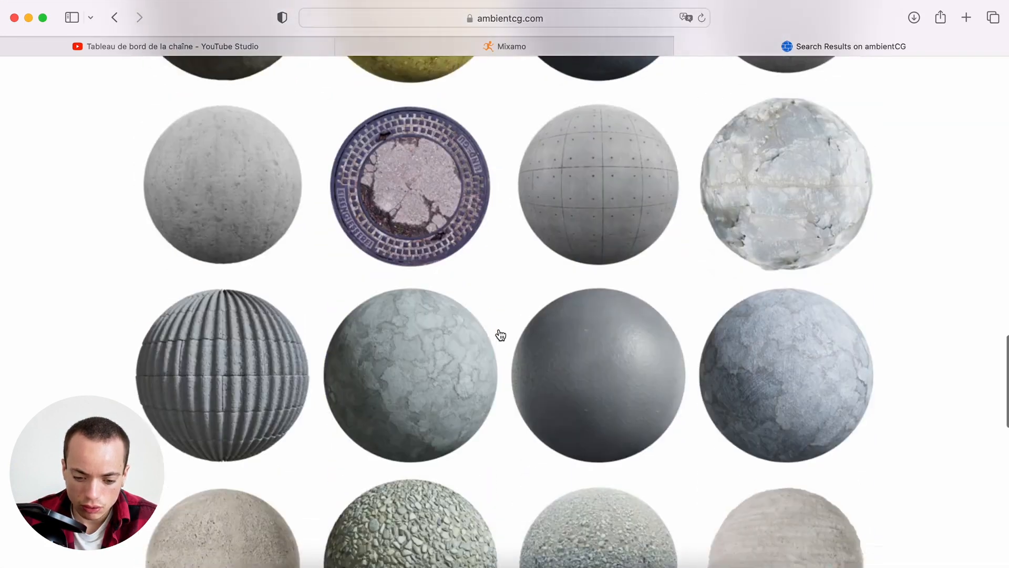
scroll(500, 335, down, 3)
scroll(237, 402, up, 20)
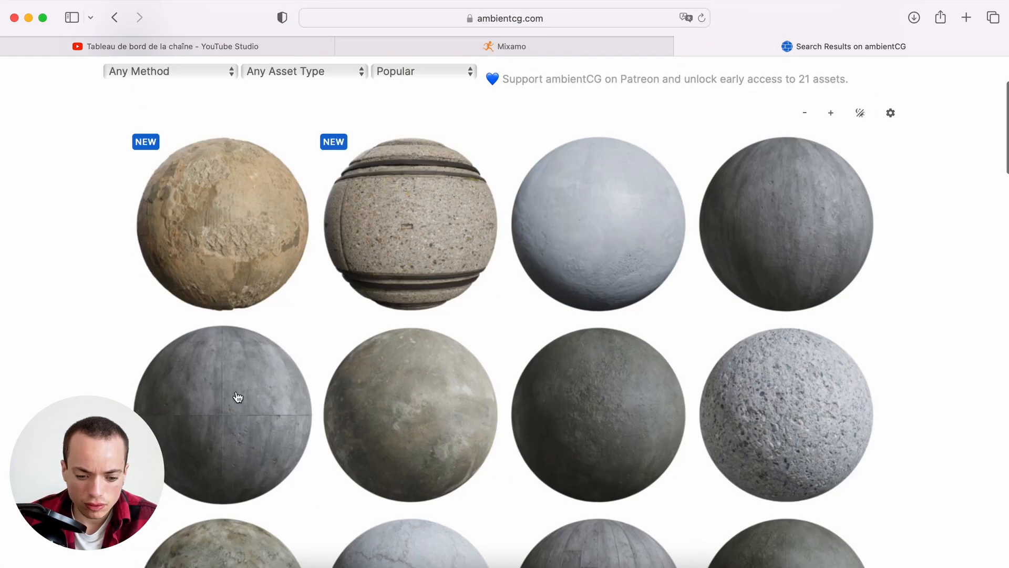
click(235, 407)
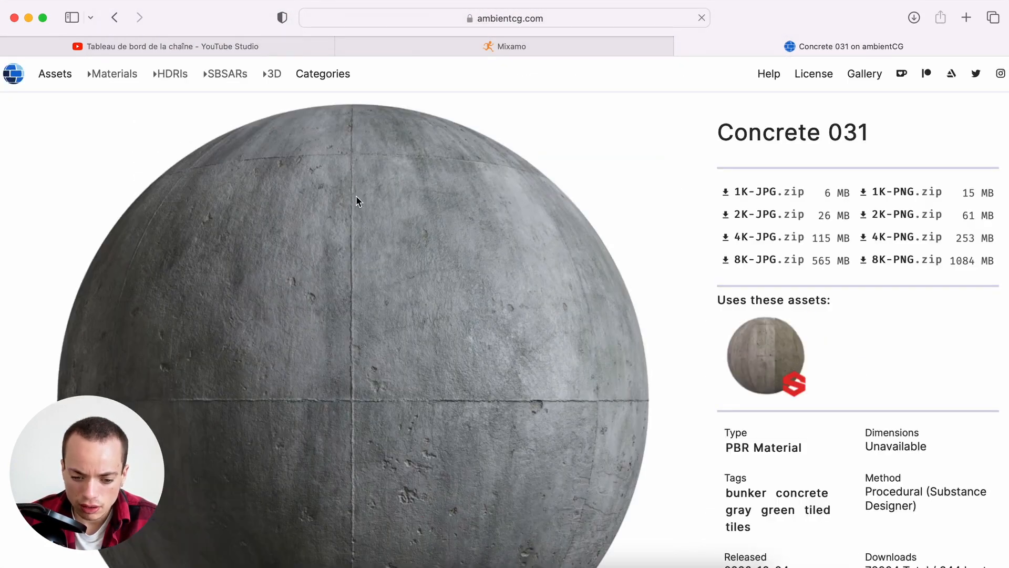
scroll(424, 349, down, 3)
scroll(423, 349, up, 3)
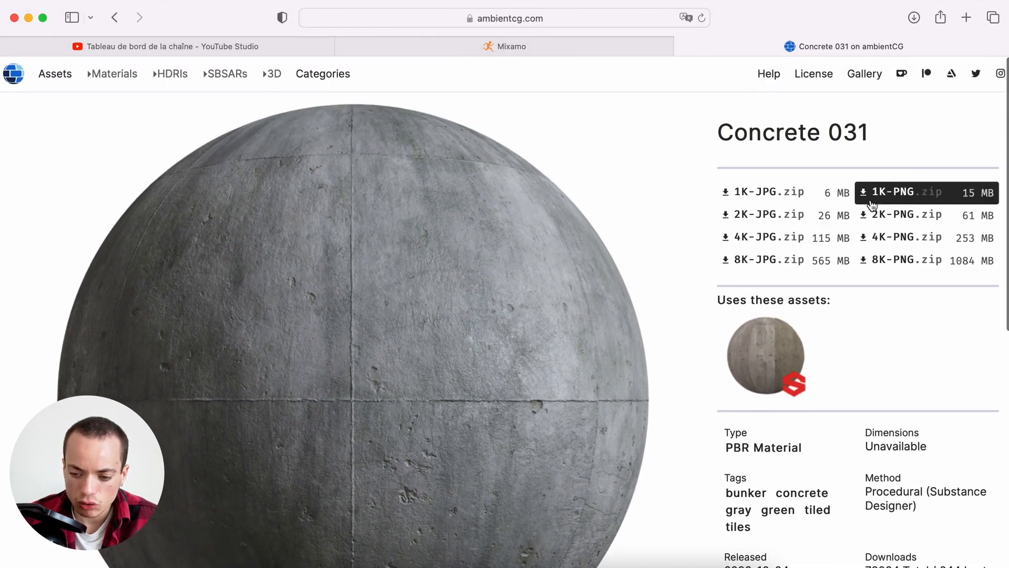
click(773, 219)
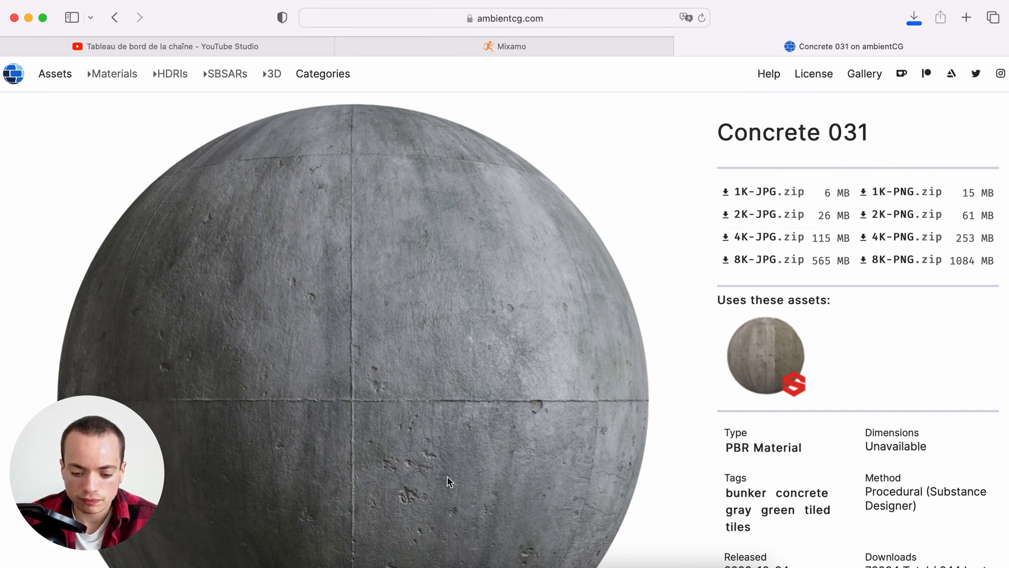
Switch to Blender, select the tunnel cylinder and display the viewport in solid shading.
click(514, 561)
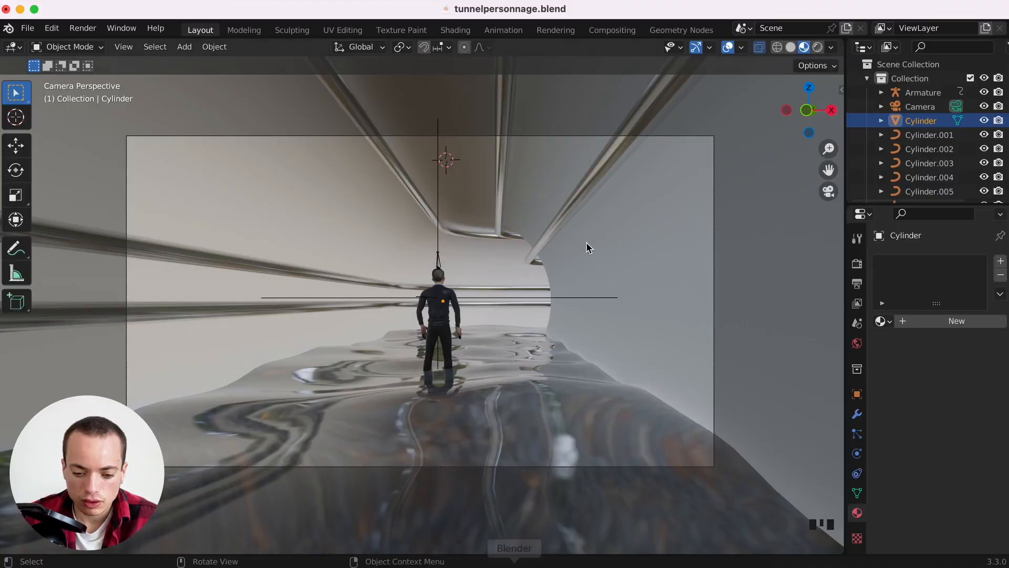
click(638, 267)
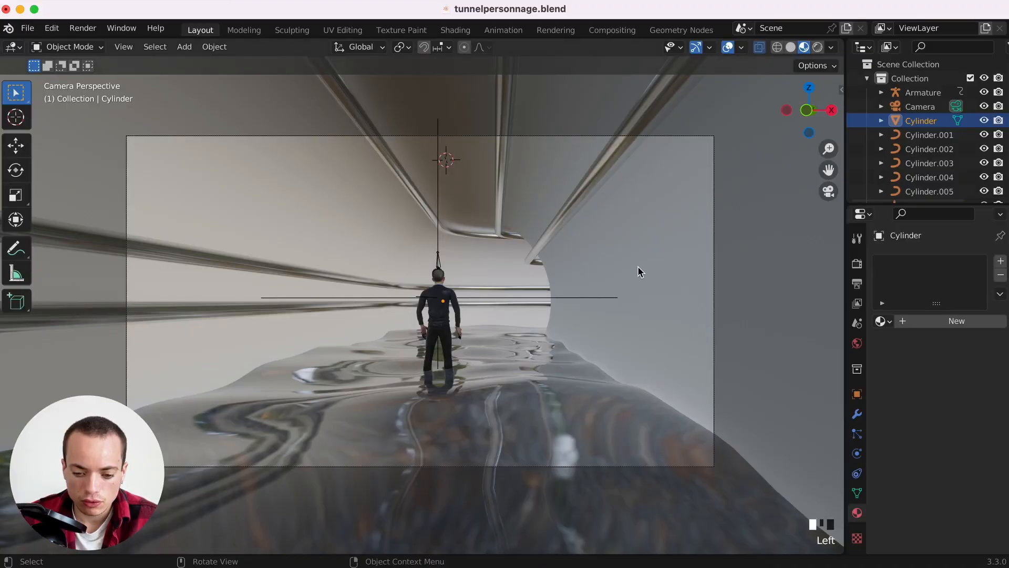
click(664, 237)
click(790, 47)
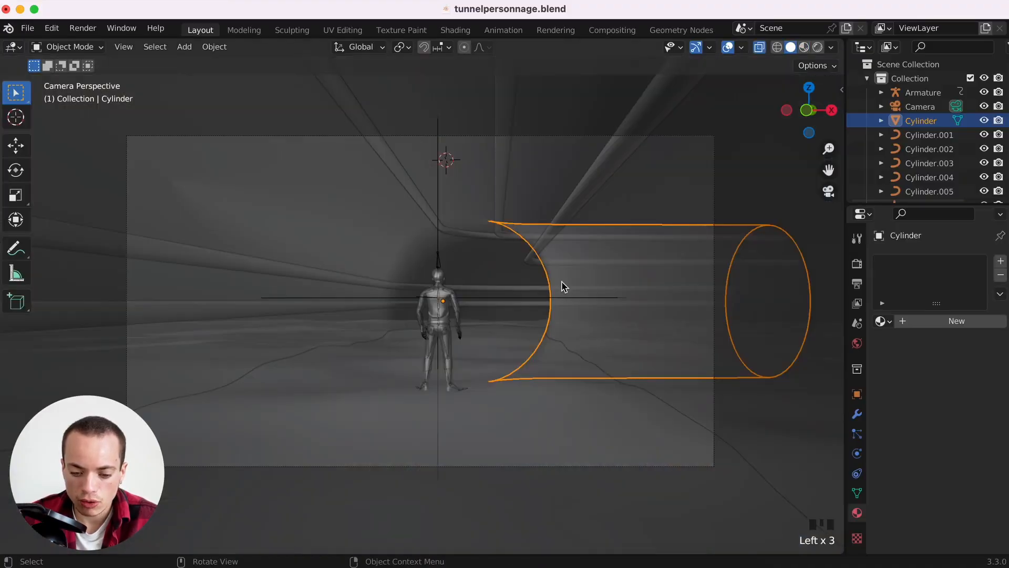
Mark the edge loop around the tunnel cylinder's opening nearest the camera as a UV seam.
super+scroll(561, 281, down, 5)
scroll(561, 281, up, 8)
super+scroll(561, 281, down, 5)
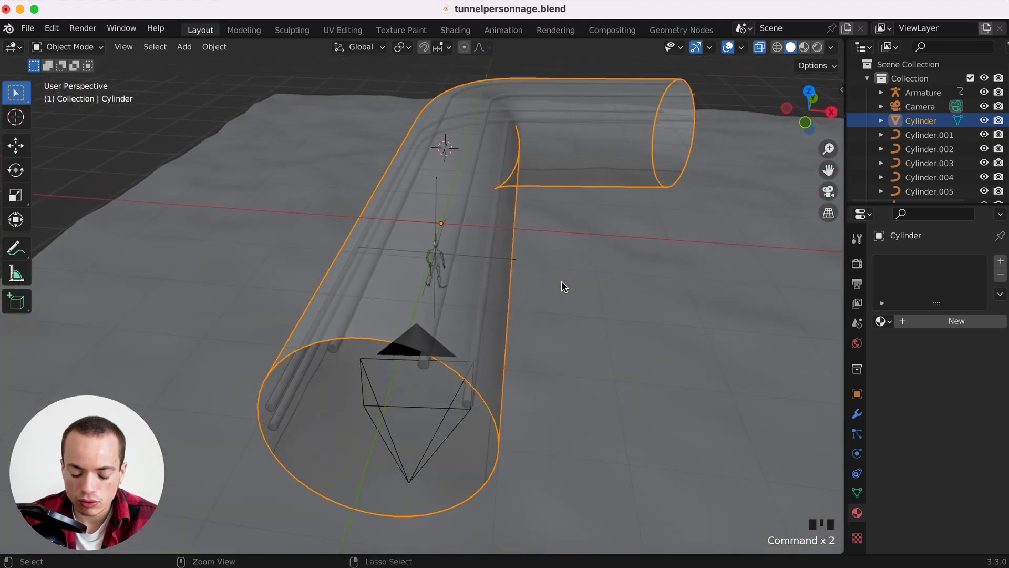
super+scroll(561, 281, up, 3)
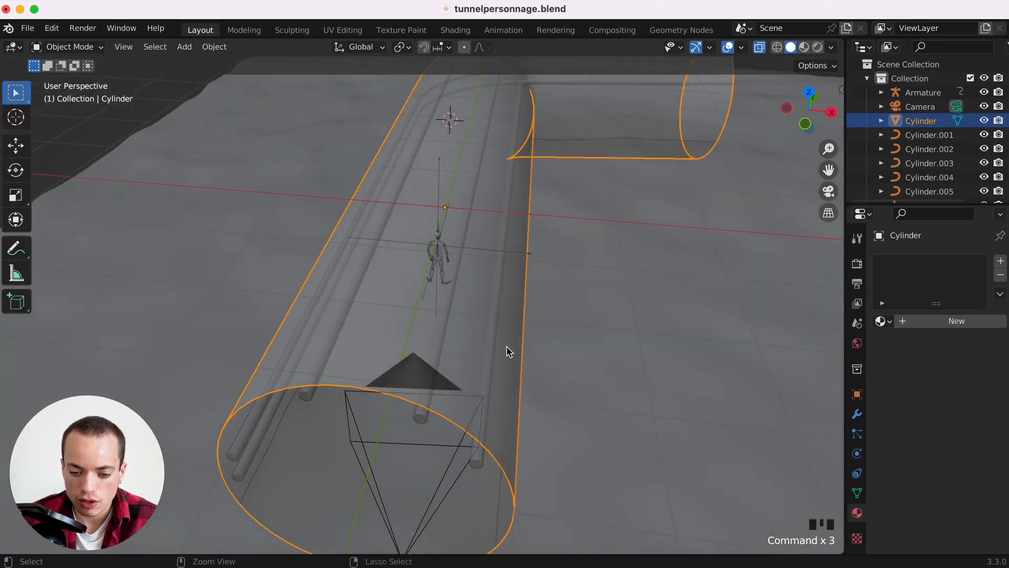
super+scroll(508, 349, down, 3)
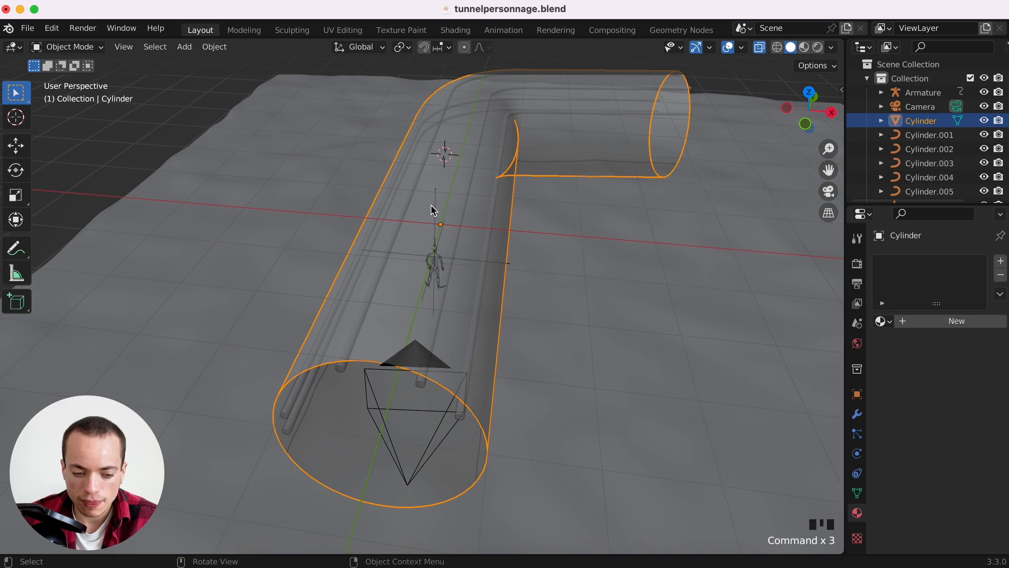
key(Tab)
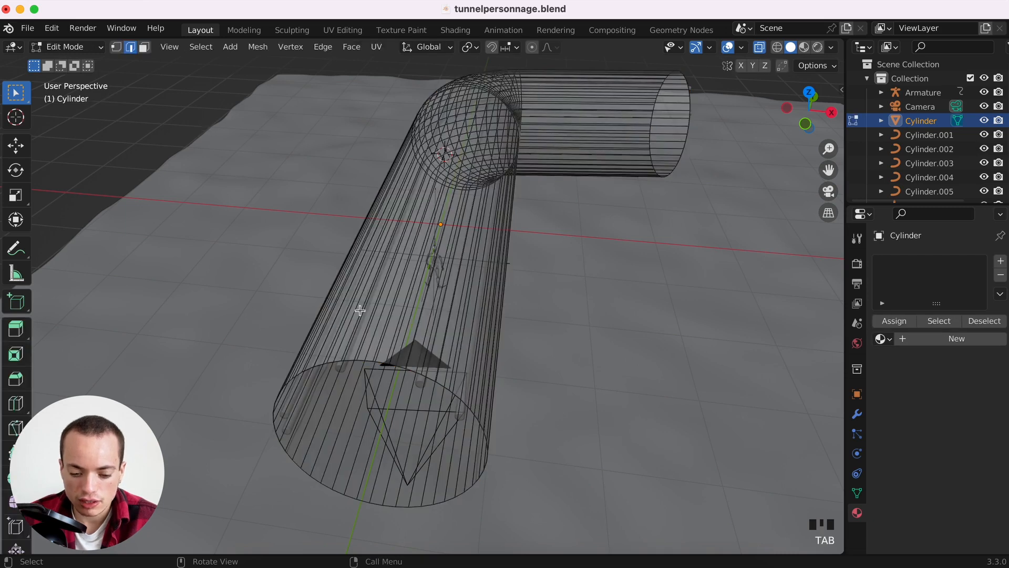
scroll(374, 363, left, 4)
scroll(375, 363, down, 2)
scroll(375, 364, right, 4)
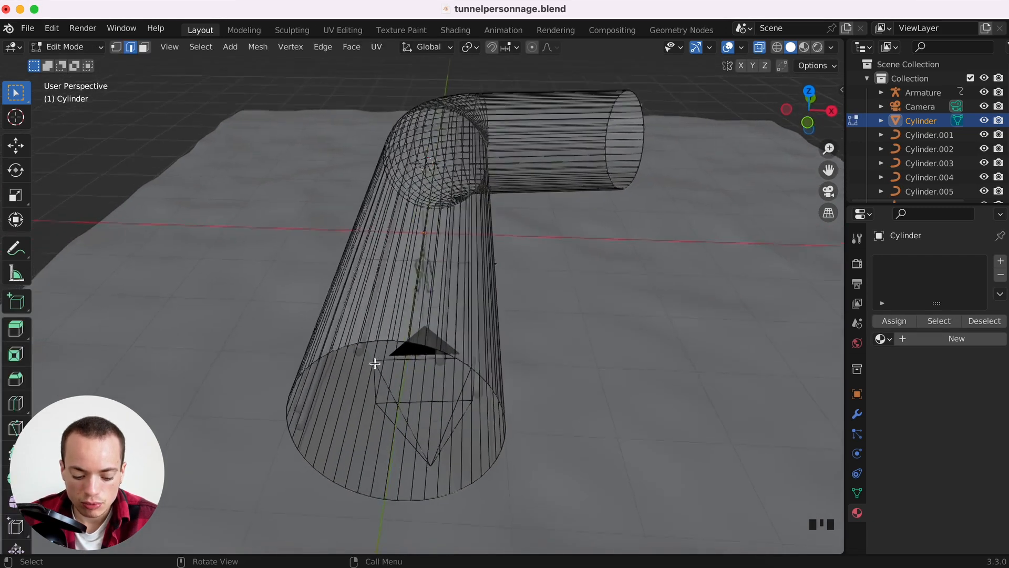
alt+click(376, 335)
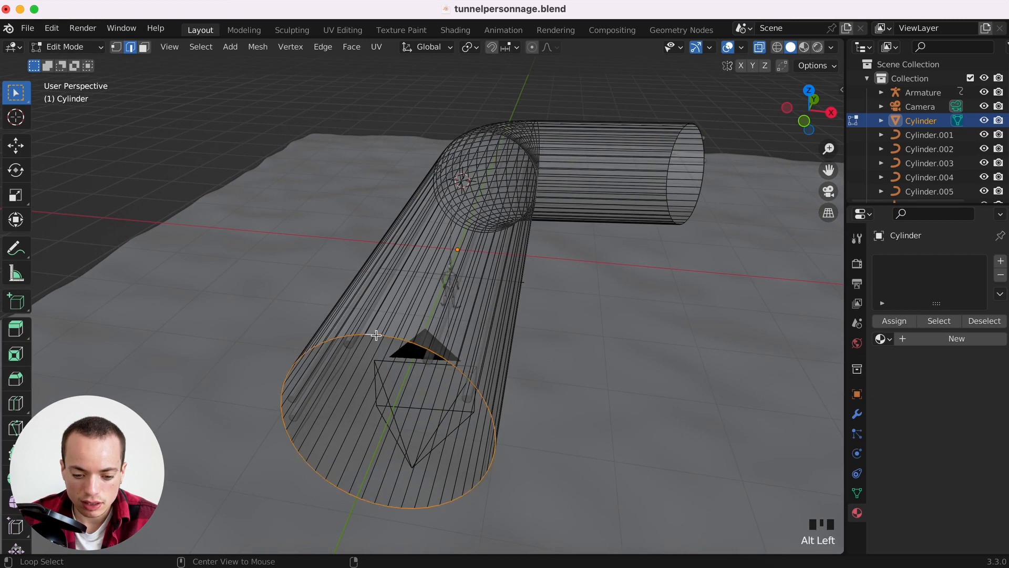
right_click(394, 347)
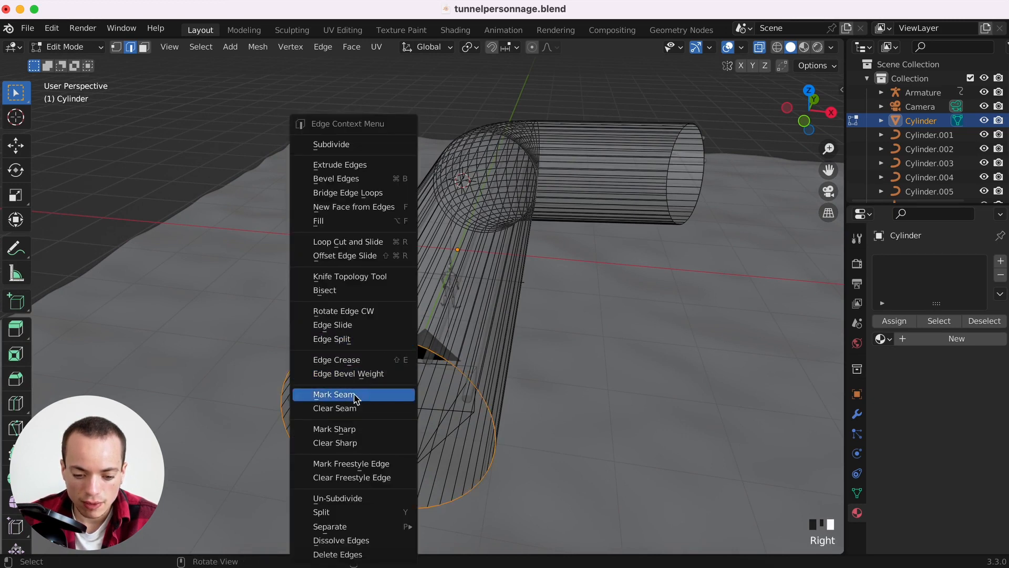
click(375, 393)
Mark the edge loop around the opening at the far end of the tunnel's side branch as a seam.
scroll(475, 416, down, 6)
scroll(475, 417, right, 8)
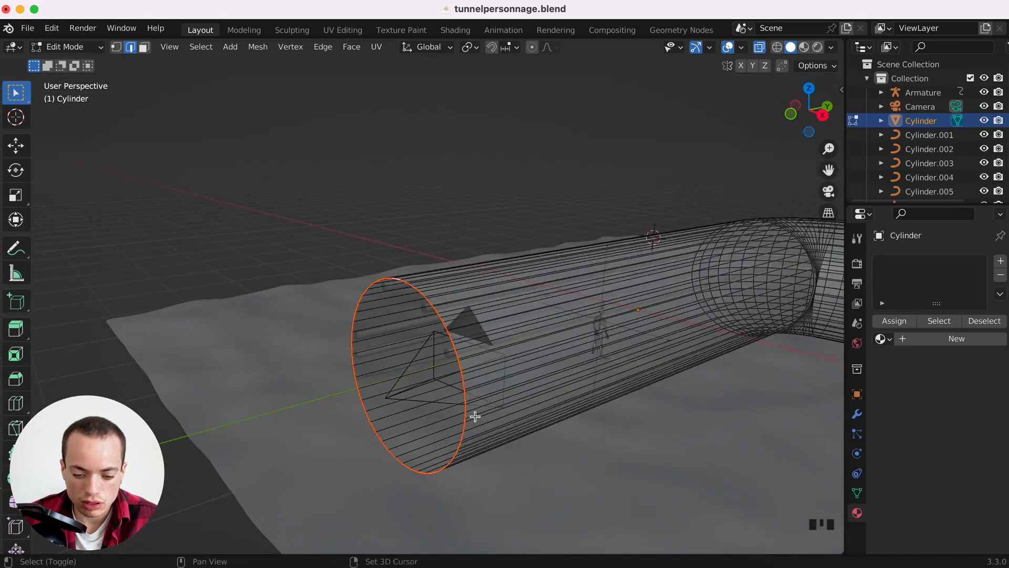
shift+scroll(475, 416, right, 6)
shift+scroll(476, 416, right, 5)
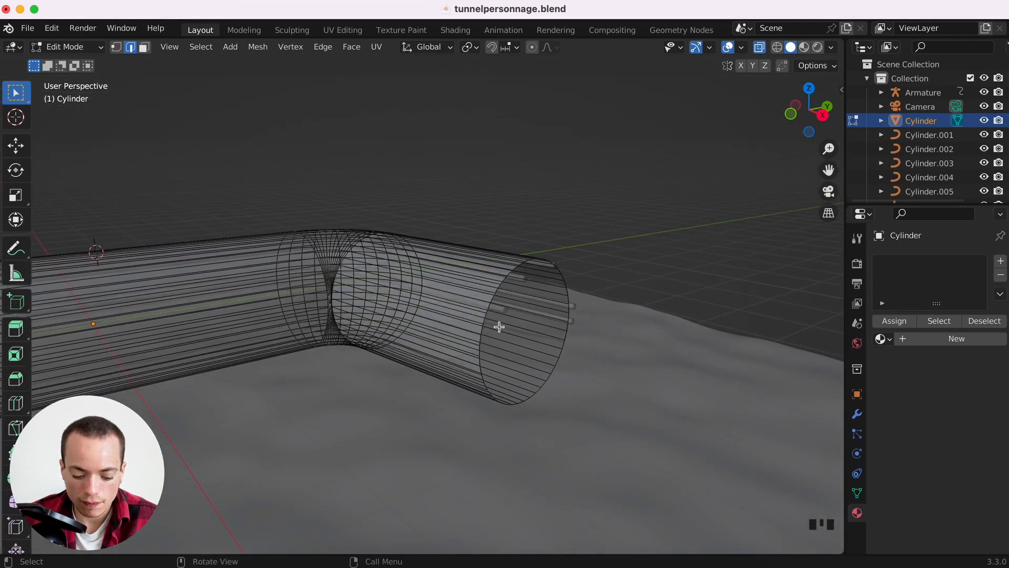
alt+click(494, 299)
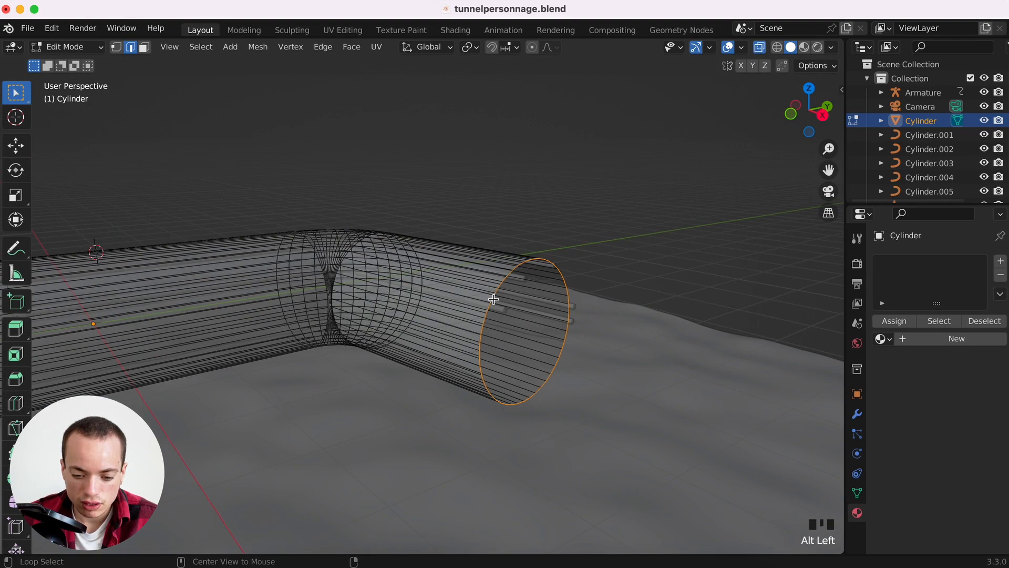
right_click(493, 299)
click(473, 306)
Mark a lengthwise edge loop along the tunnel's underside, running through the bend between both openings, as a seam.
scroll(374, 340, left, 3)
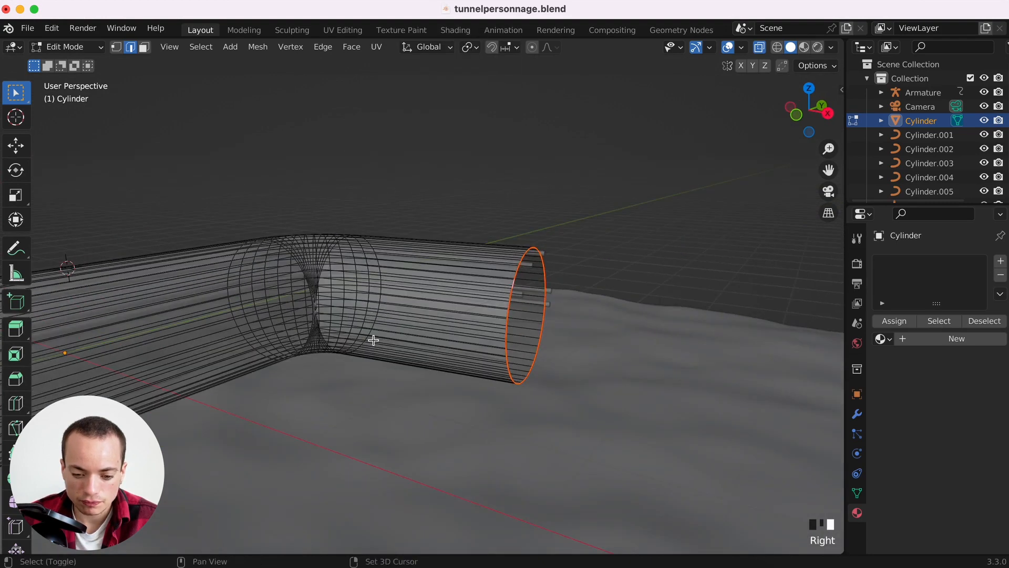
shift+scroll(373, 340, left, 10)
scroll(374, 340, down, 5)
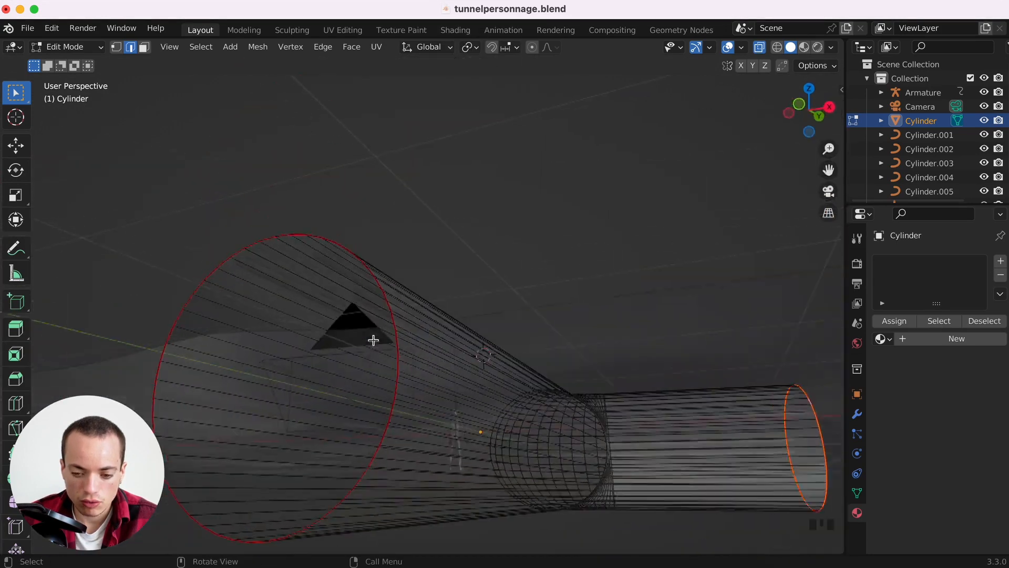
shift+scroll(373, 340, down, 10)
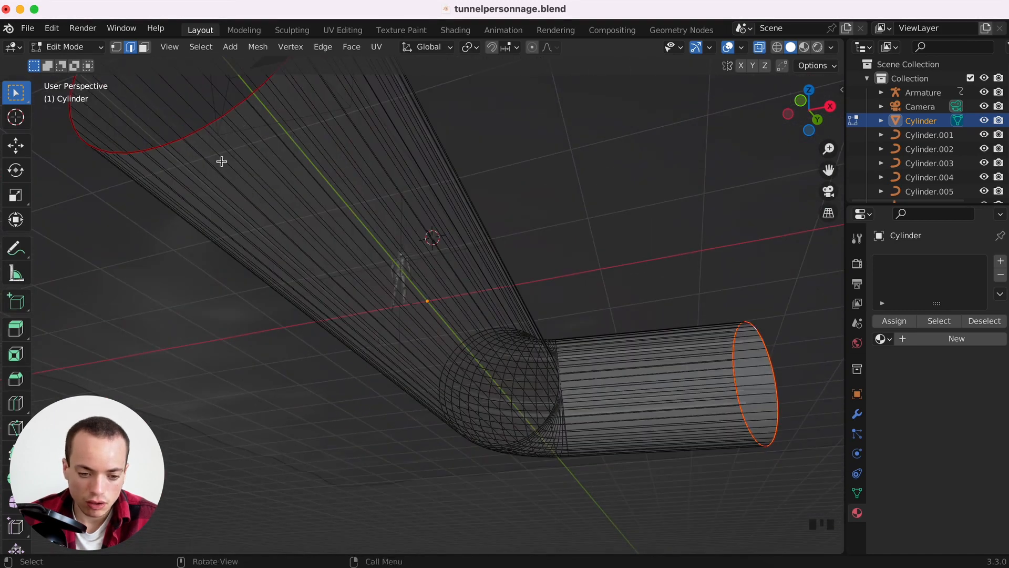
scroll(221, 160, down, 5)
shift+scroll(220, 160, down, 5)
scroll(254, 171, up, 8)
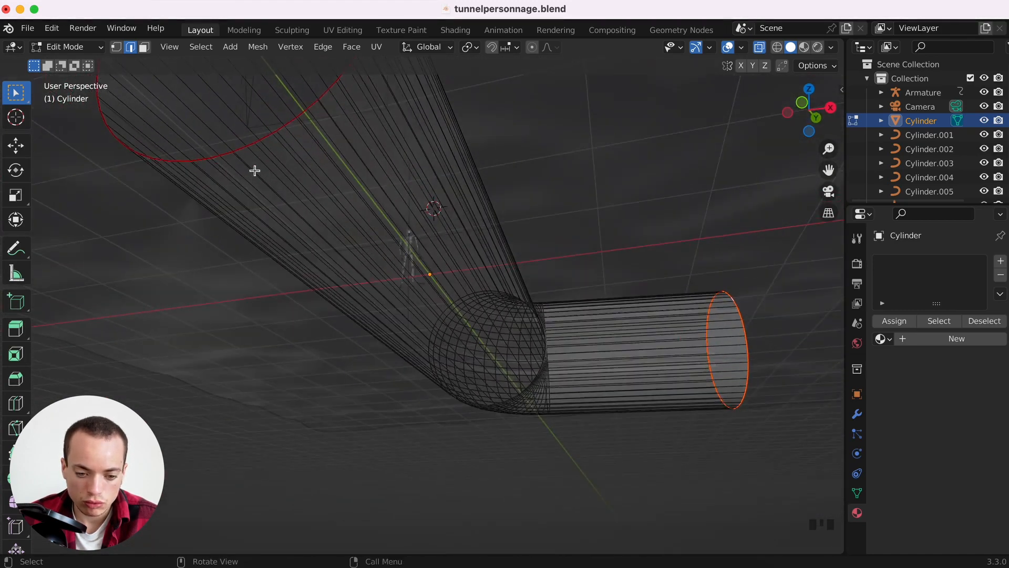
alt+click(333, 282)
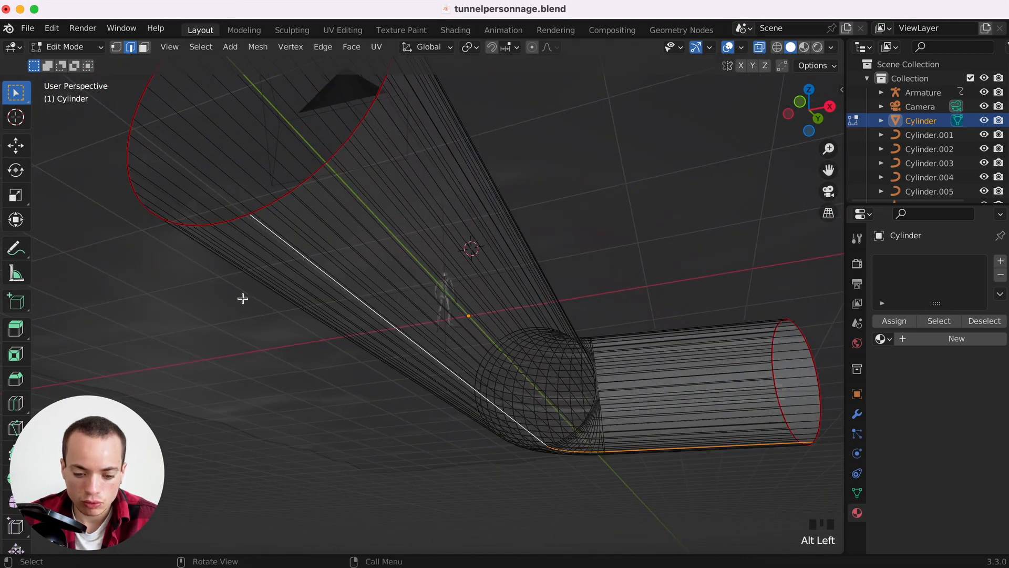
right_click(299, 263)
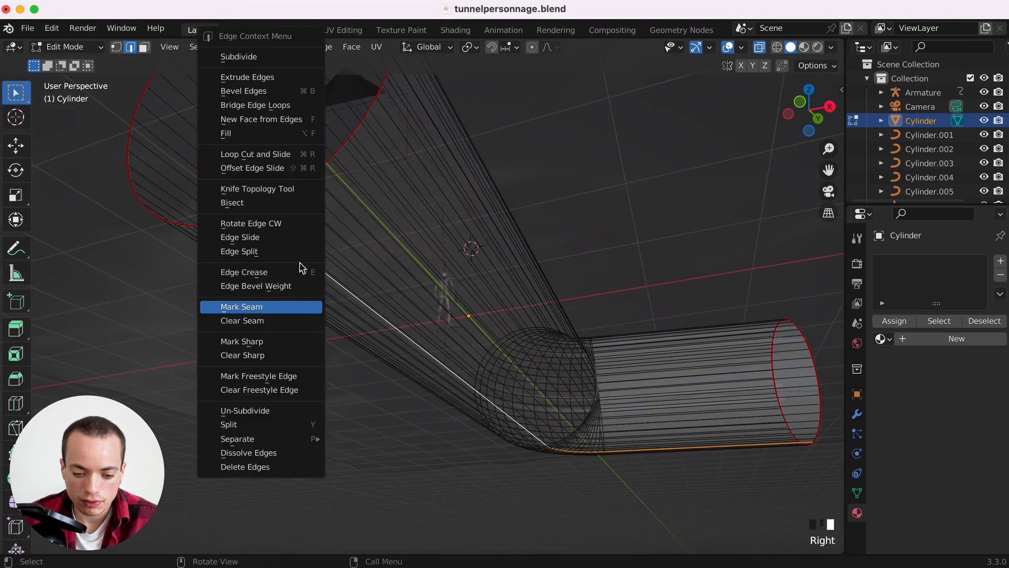
click(256, 314)
Unwrap the whole tunnel mesh along its seams and return to Object Mode.
scroll(399, 315, down, 10)
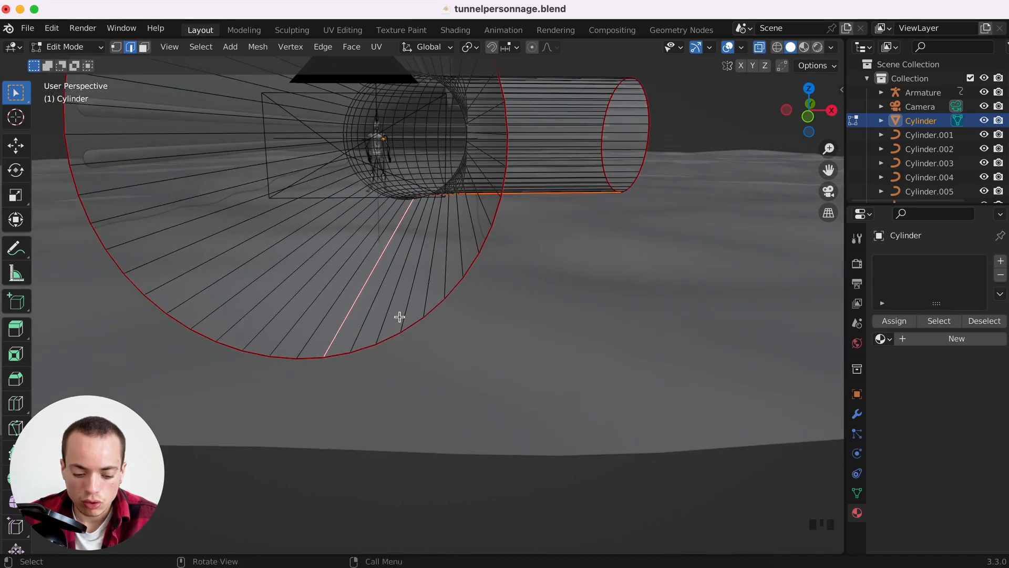
key(a)
key(u)
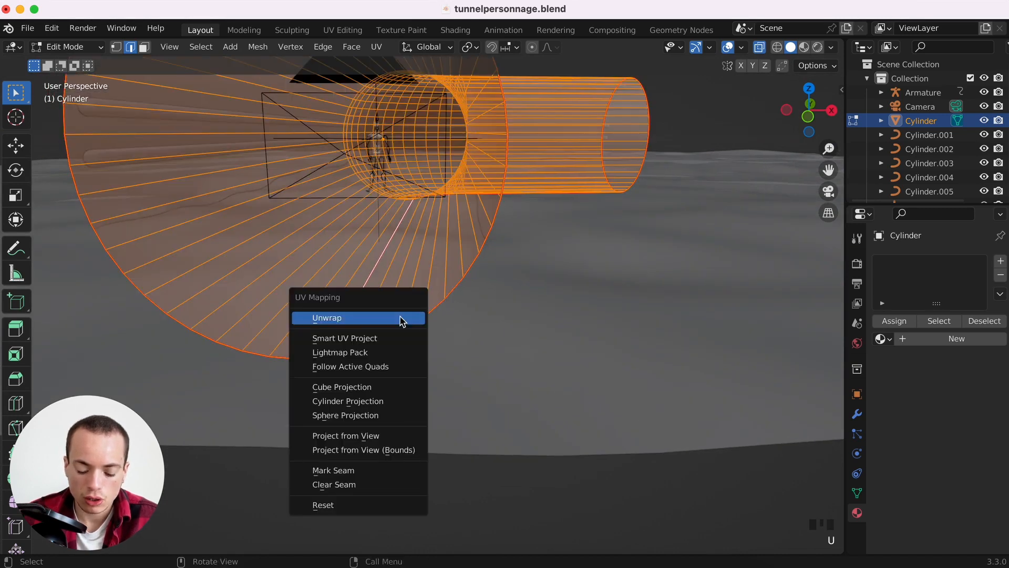
click(328, 319)
middle_drag(326, 316, 623, 291)
click(625, 292)
key(Tab)
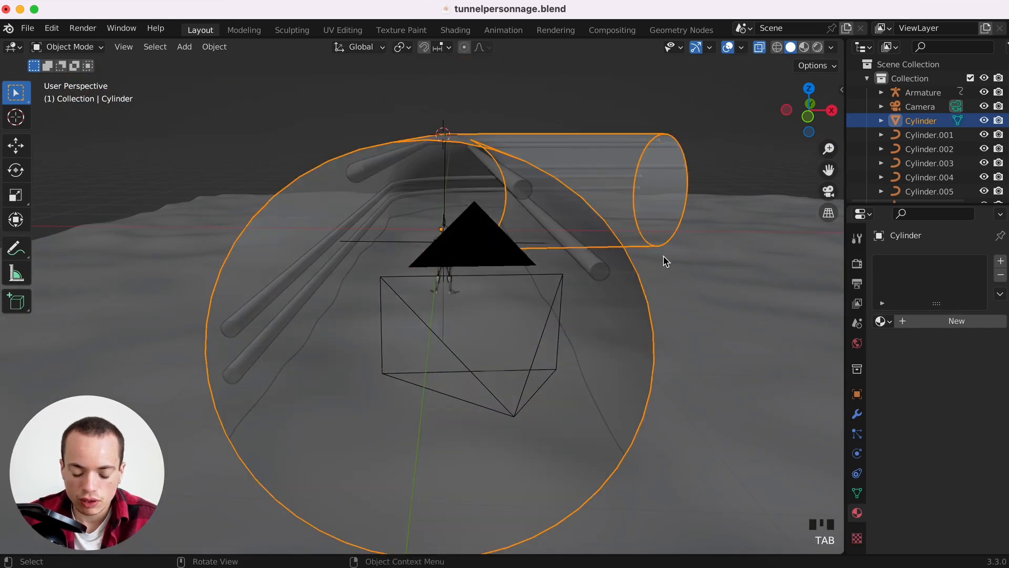
Turn off X-ray display in the 3D viewport so the tunnel is shown as an opaque solid.
shift+scroll(665, 261, right, 5)
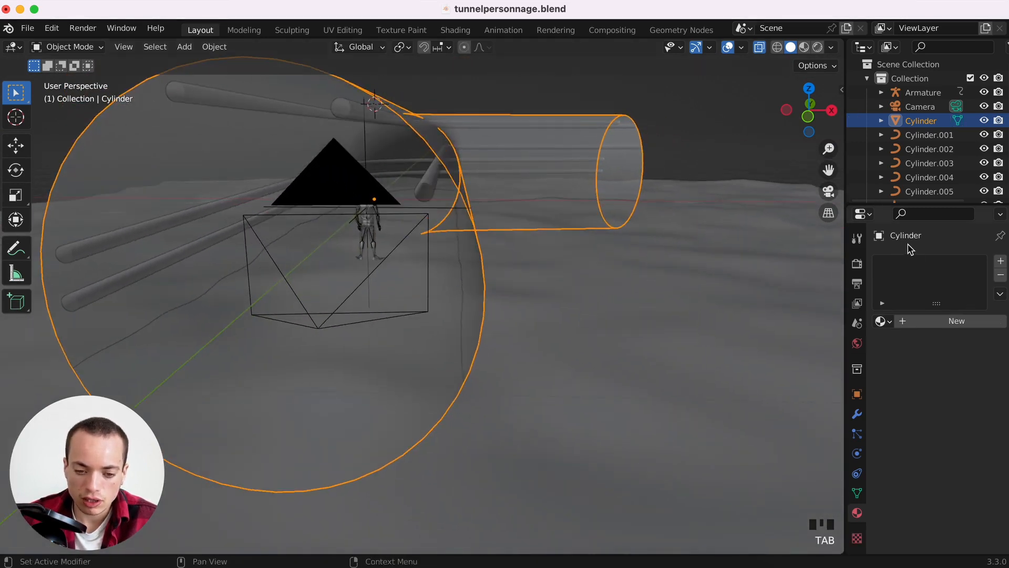
shift+scroll(505, 225, up, 5)
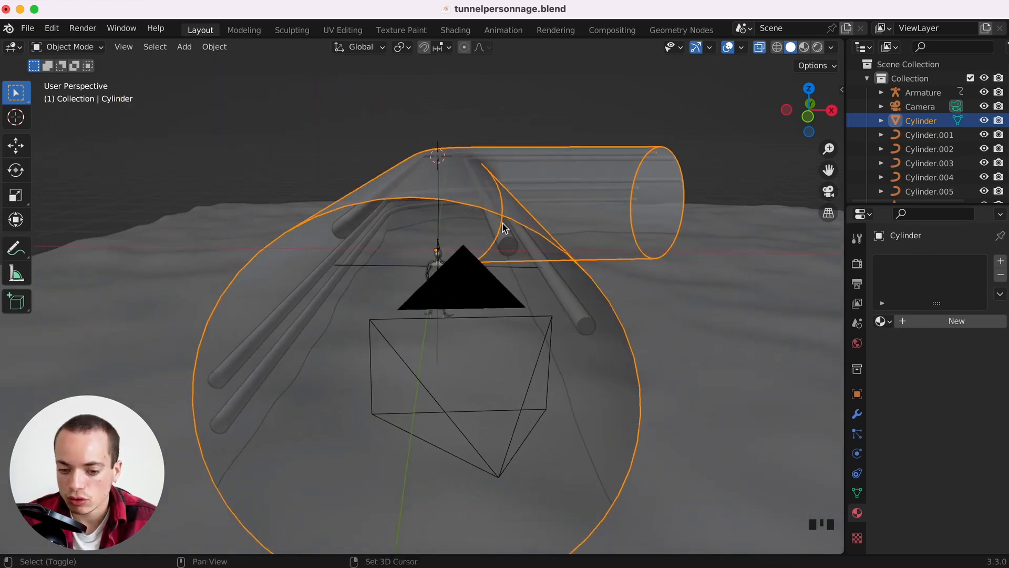
shift+scroll(503, 227, right, 3)
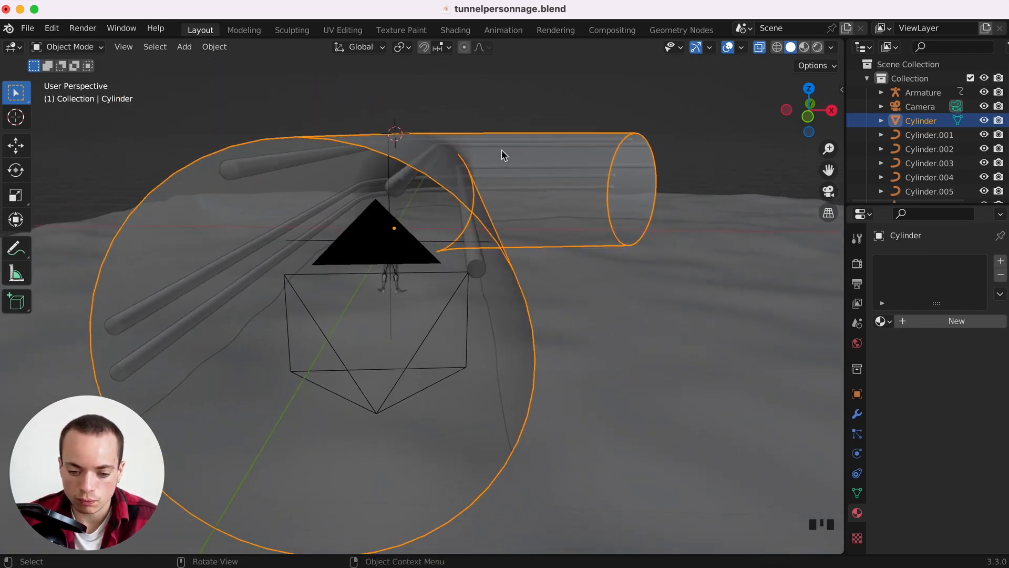
click(760, 50)
click(761, 50)
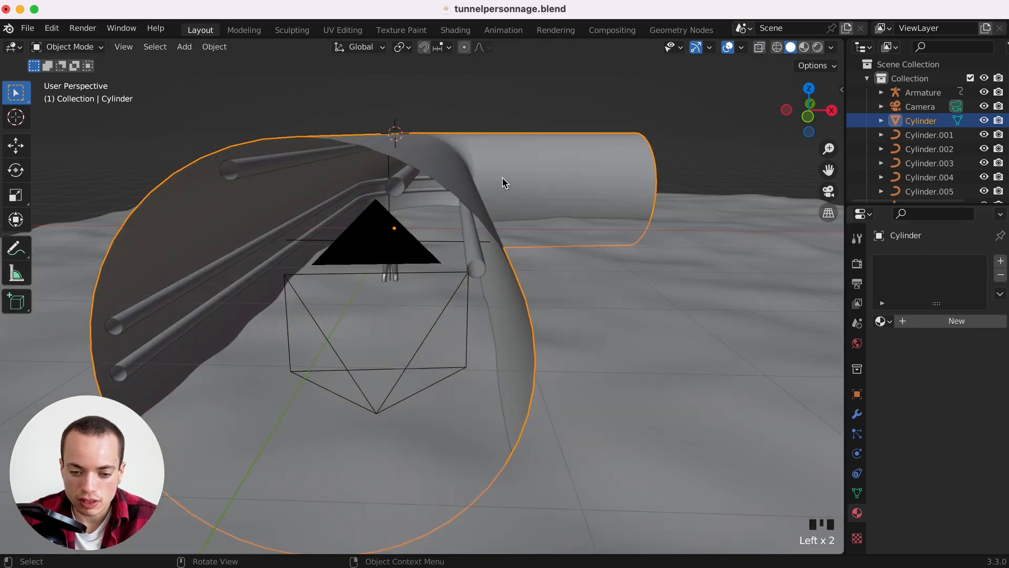
Rename the Cylinder object as TUNNEL.
double_click(921, 120)
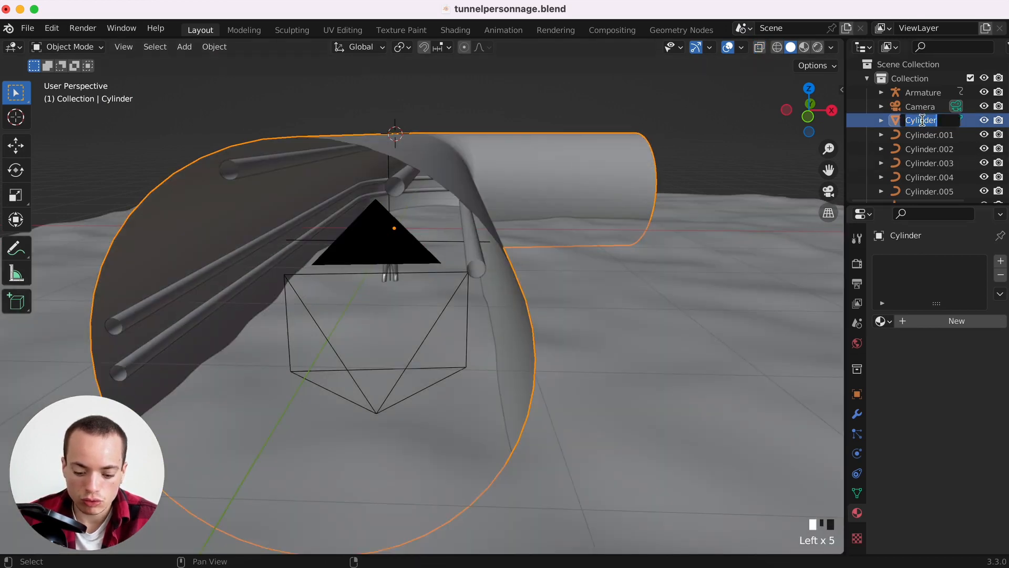
text(TU)
text(NNEL)
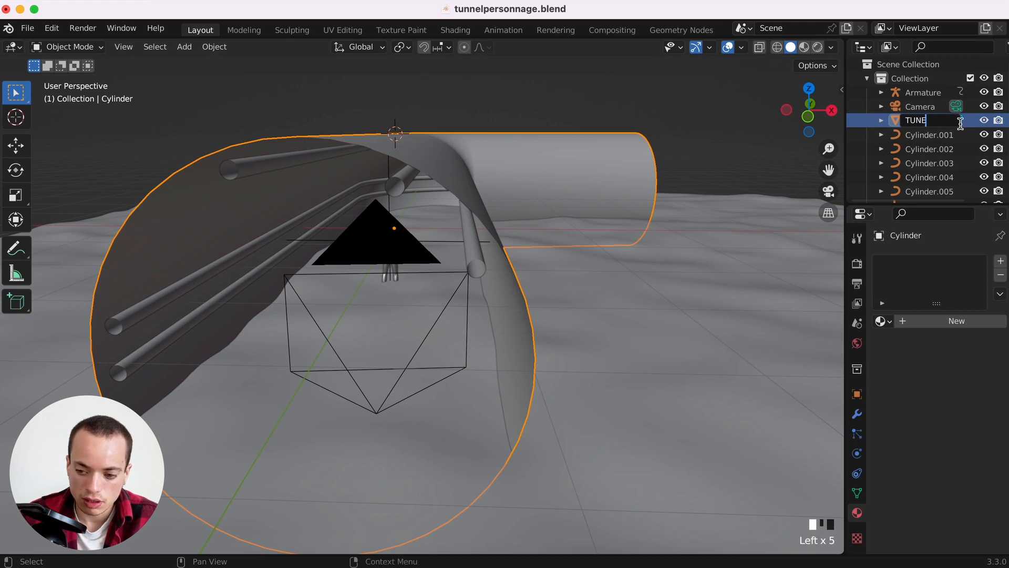
key(Return)
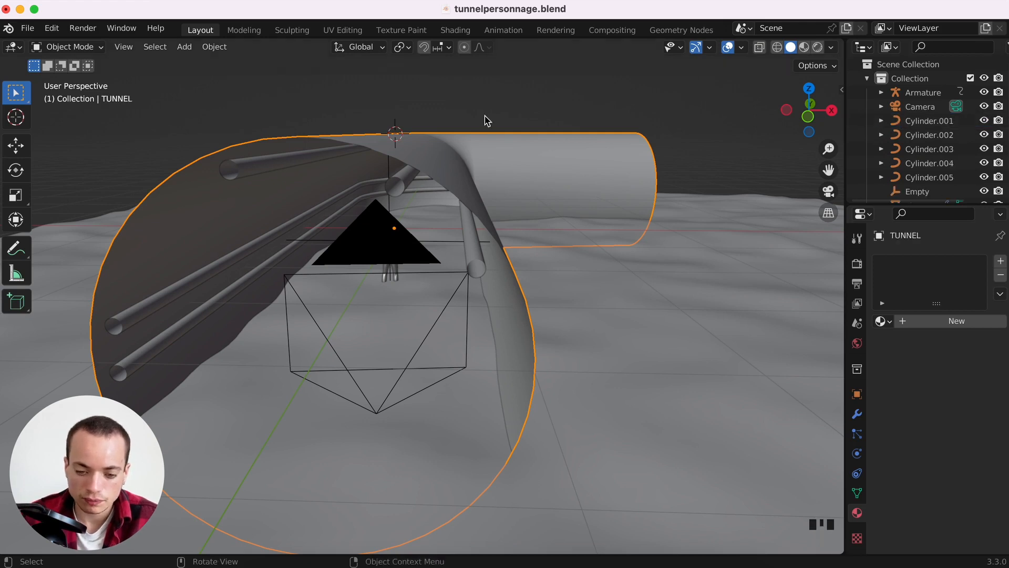
Create a new material for the tunnel in the Shading workspace and enlarge the node editor around its Principled BSDF node.
click(455, 32)
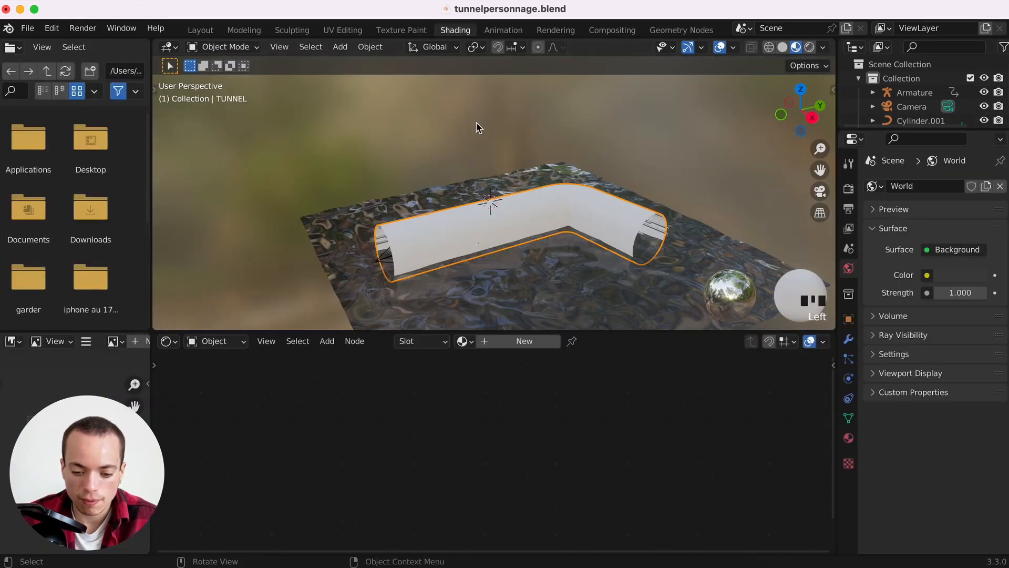
click(528, 343)
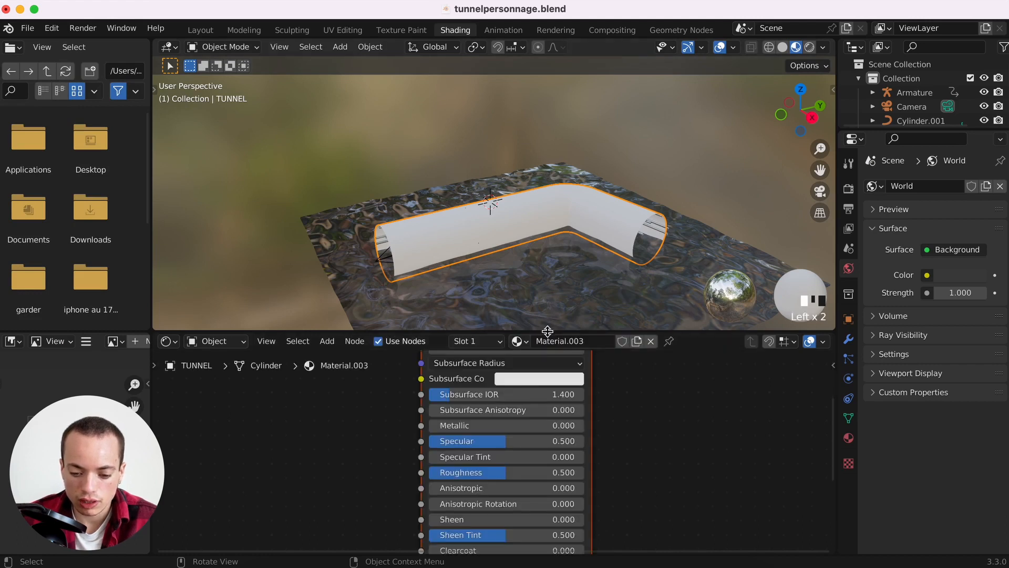
drag(528, 335, 528, 167)
click(405, 264)
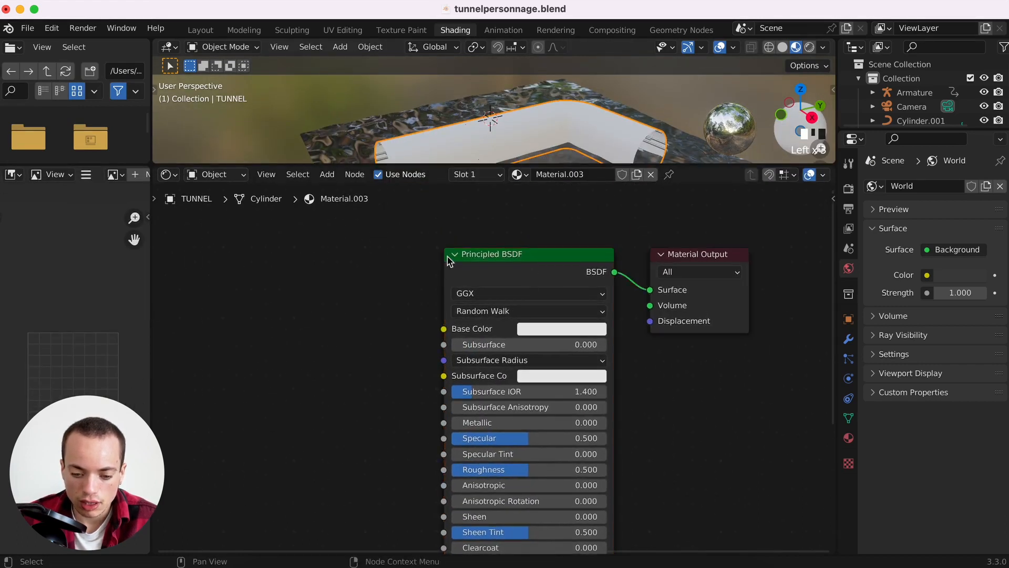
click(489, 255)
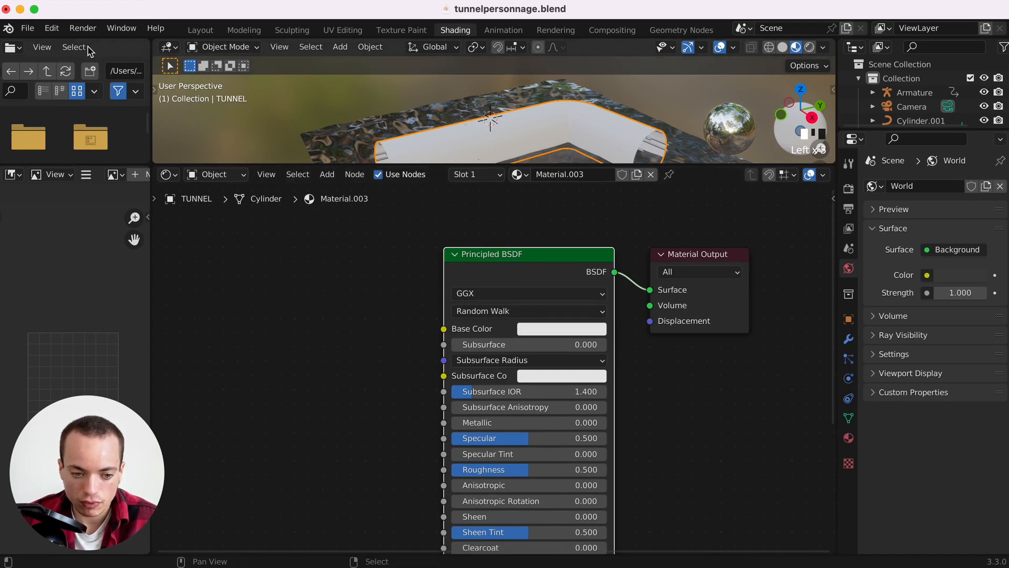
Search the add-ons in the preferences for "node" and check whether Node Wrangler is enabled.
click(52, 28)
click(93, 228)
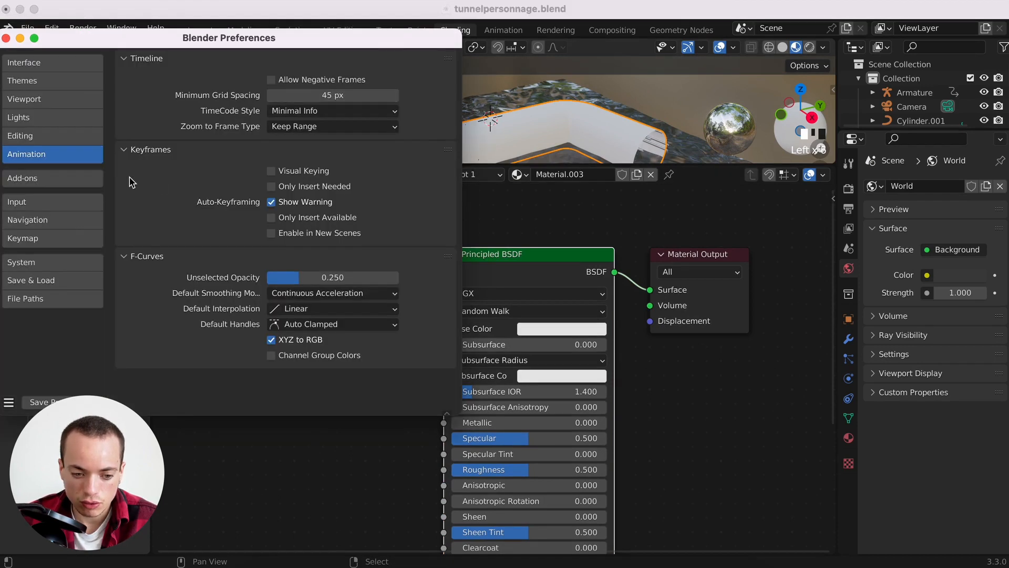
click(74, 177)
text(node)
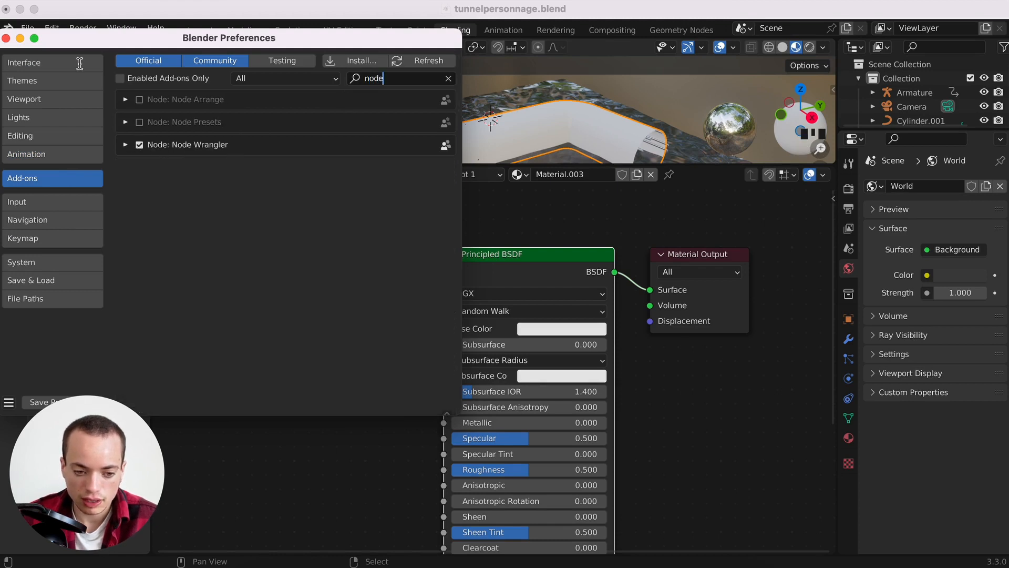
click(6, 38)
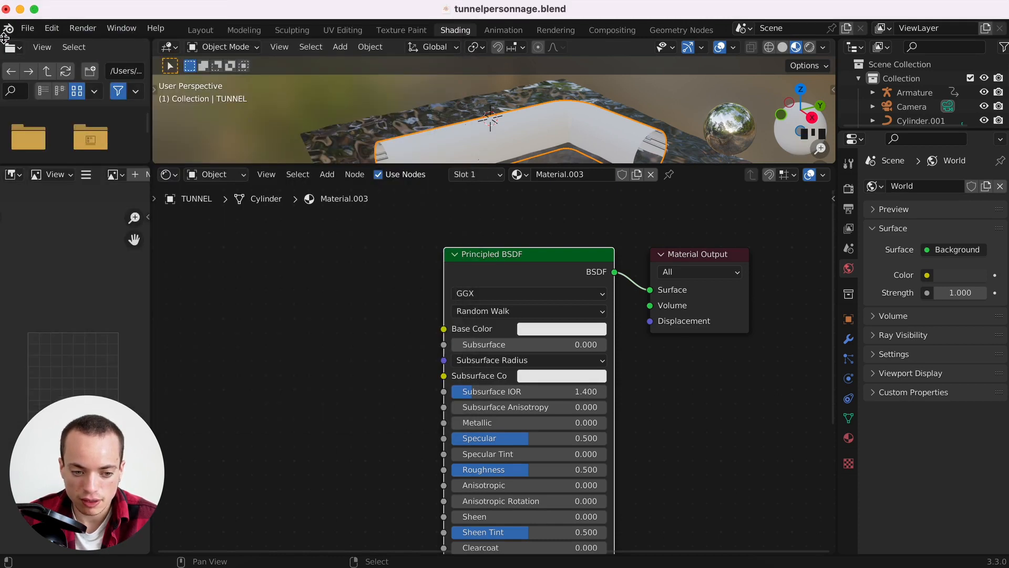
Load all Concrete031_2K-JPG texture maps into the Principled BSDF node with Node Wrangler's Principled Texture Setup.
click(489, 256)
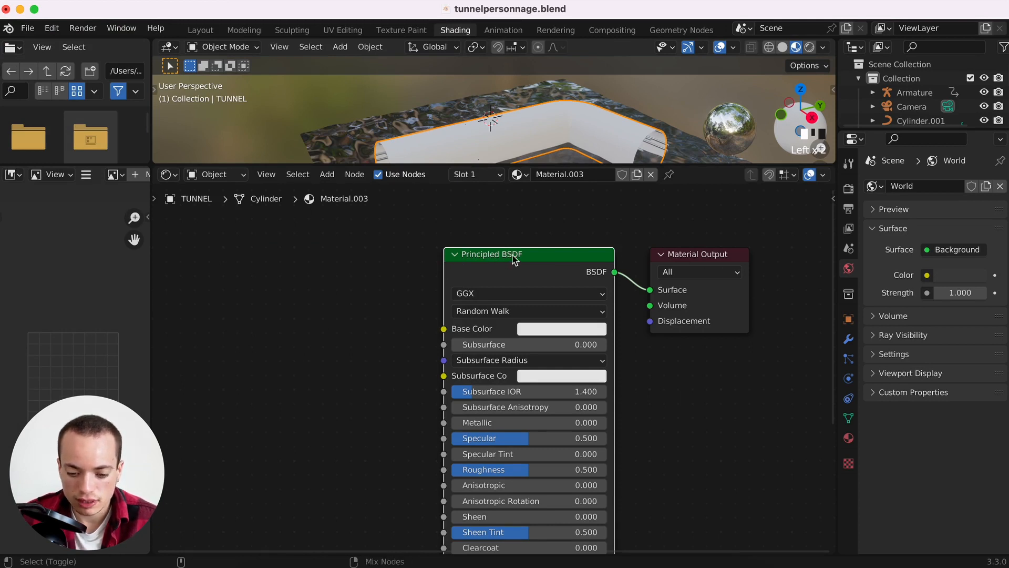
key(ctrl+shift+t)
double_click(570, 167)
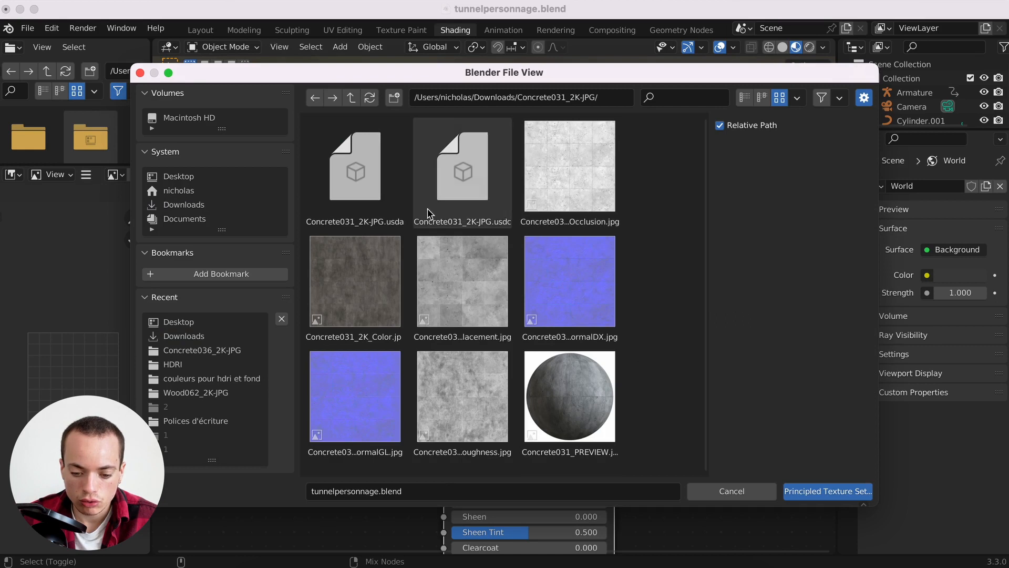
key(a)
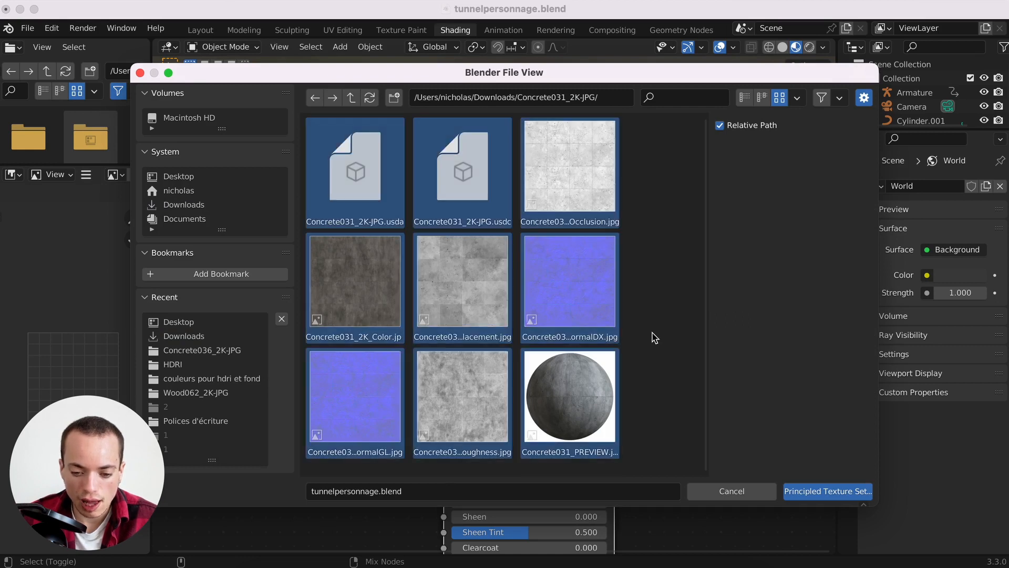
click(813, 494)
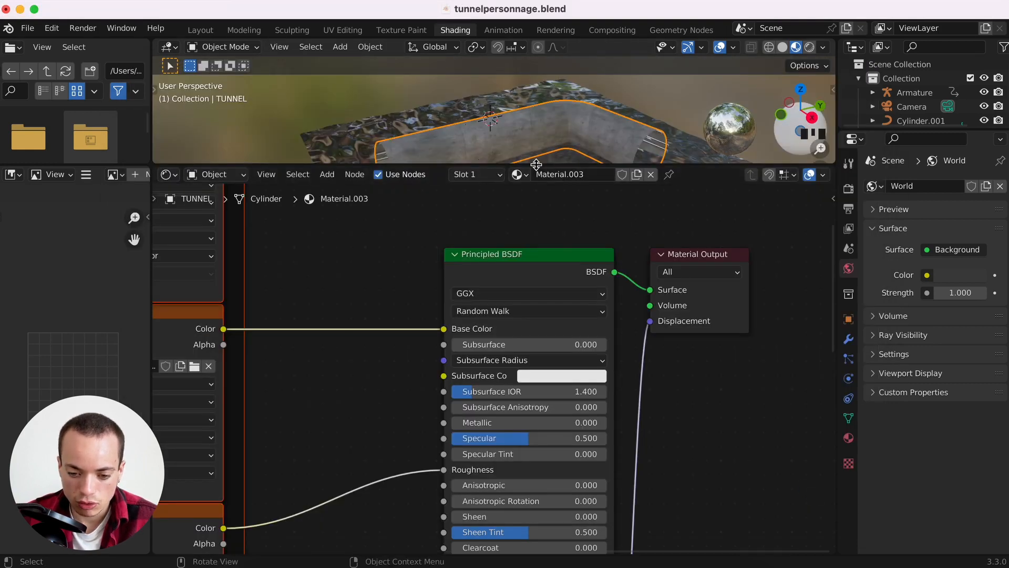
Examine the concrete texture on the tunnel from several angles in an enlarged 3D viewport.
drag(536, 164, 537, 368)
scroll(503, 317, left, 10)
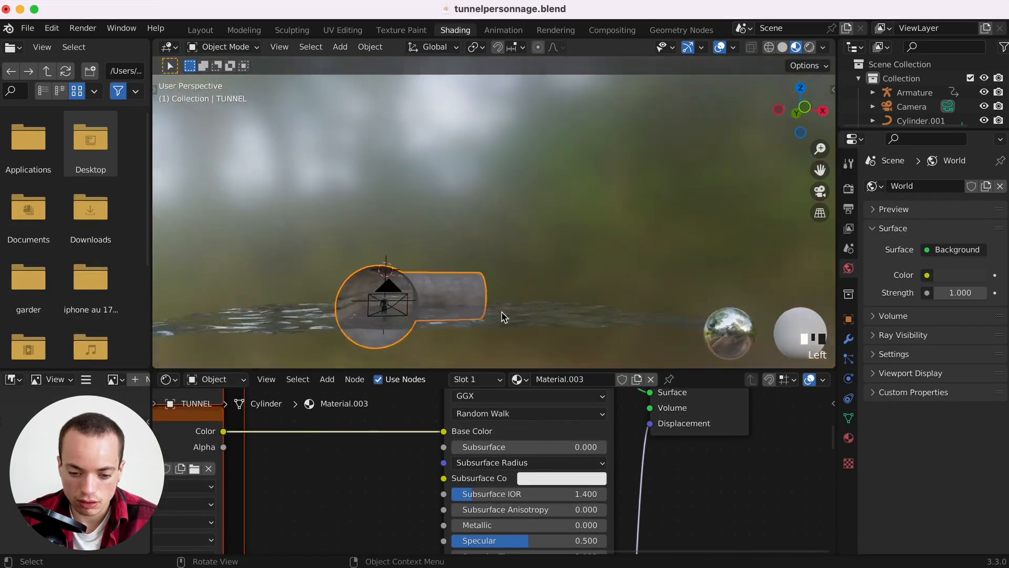
scroll(503, 316, left, 10)
shift+scroll(503, 316, down, 3)
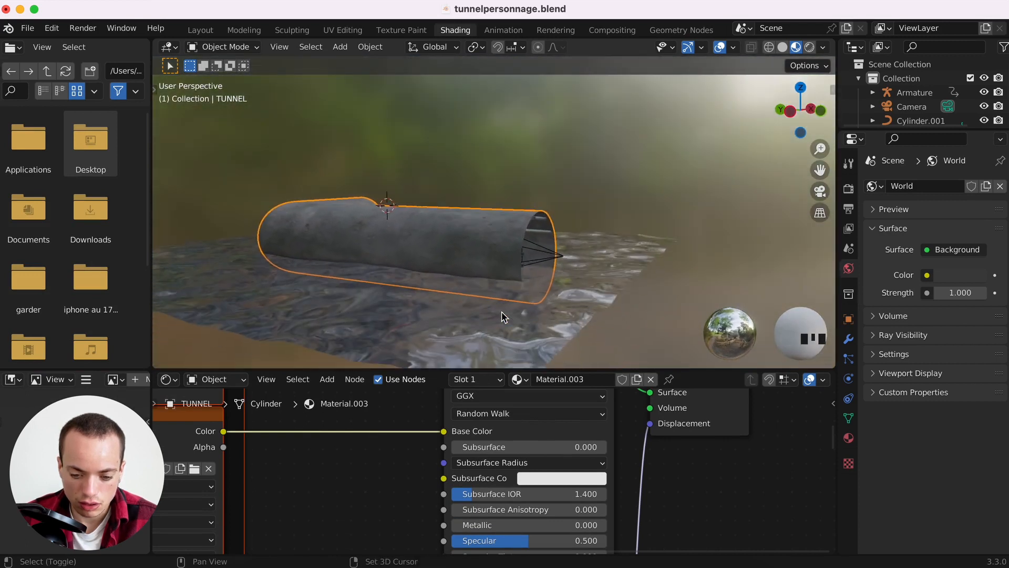
super+scroll(503, 316, up, 6)
super+scroll(503, 316, down, 3)
scroll(503, 317, right, 5)
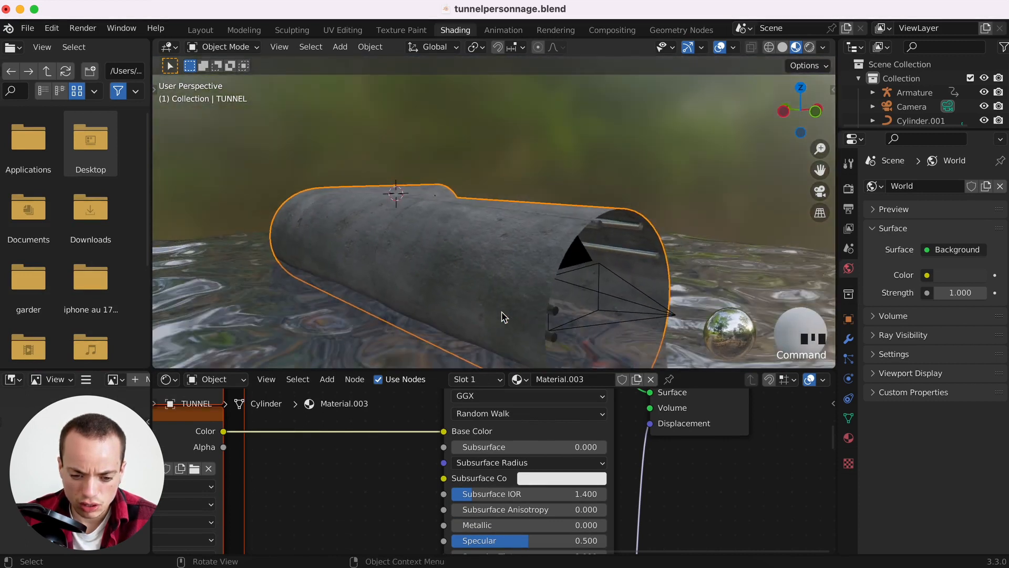
Set the Mapping node's scale to 8 on the X, Y and Z axes in the tunnel material.
drag(408, 367, 409, 170)
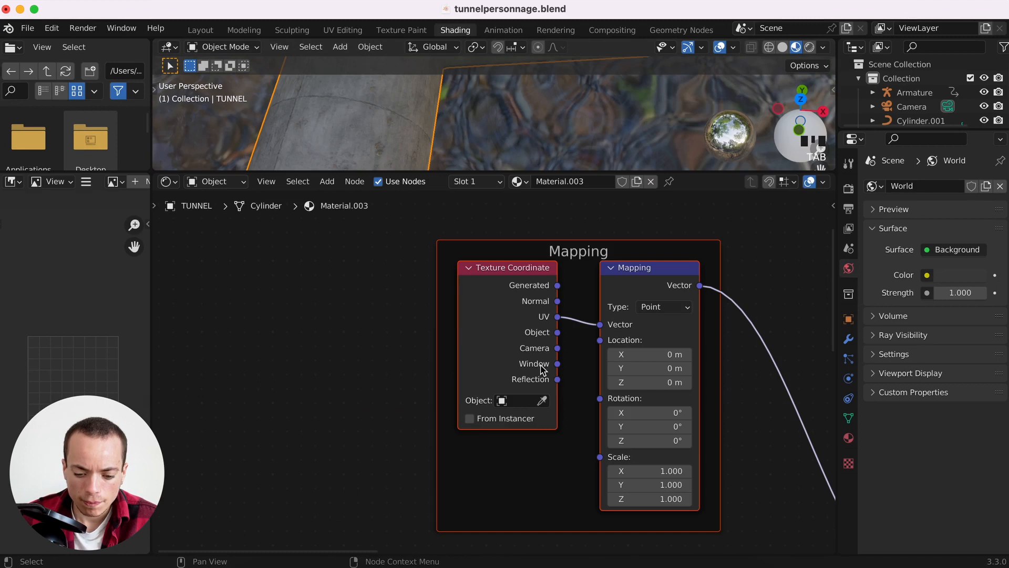
click(647, 472)
key(Return)
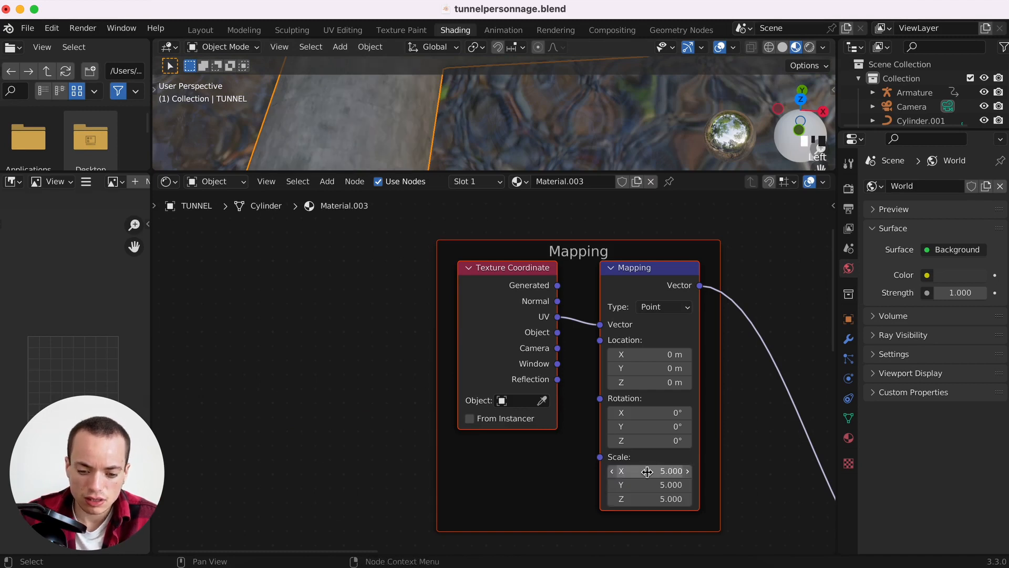
drag(657, 472, 657, 499)
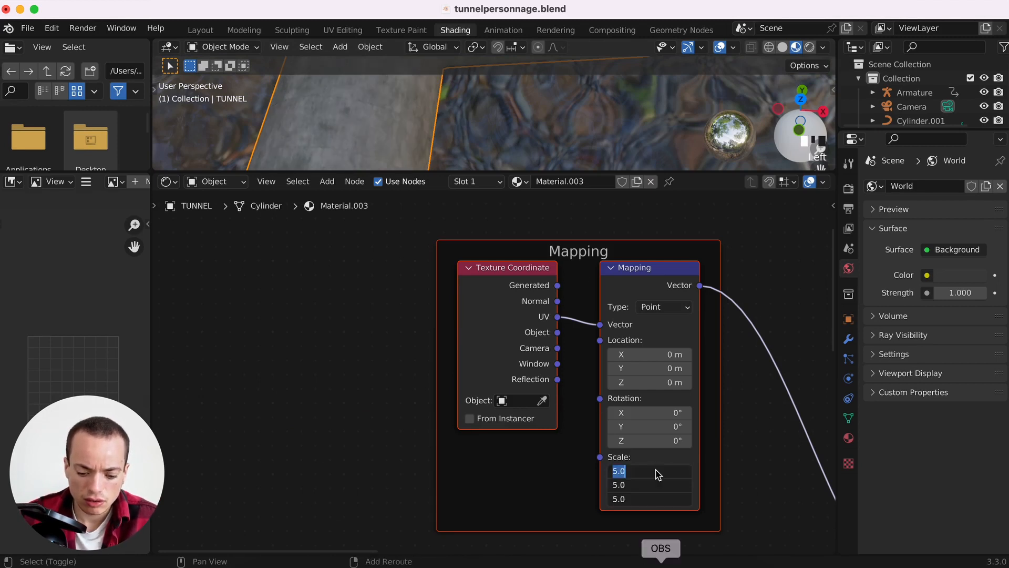
text(8)
key(Return)
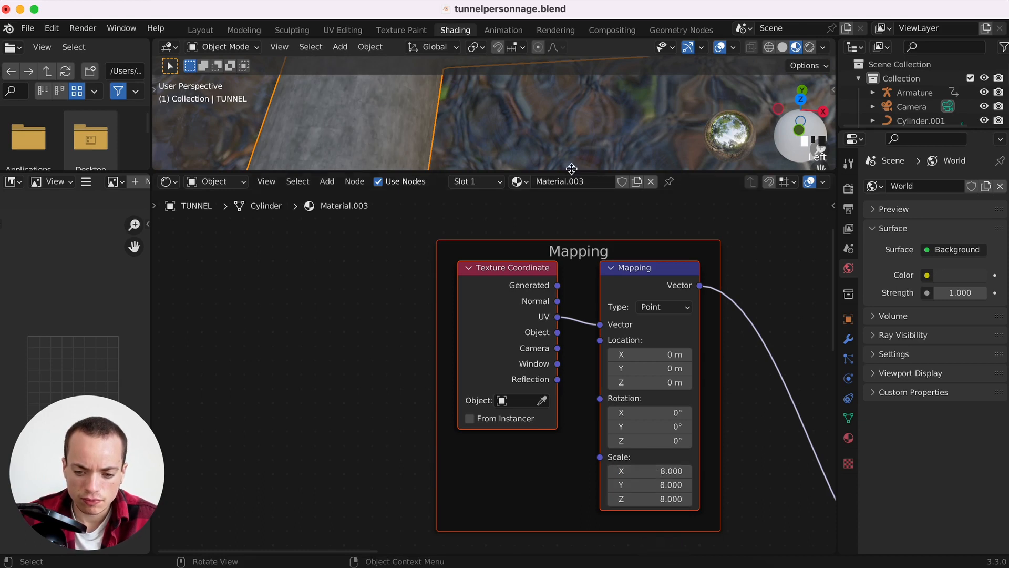
Check the density of the concrete texture on the tunnel from outside and through the scene camera.
drag(572, 171, 563, 453)
scroll(498, 320, down, 5)
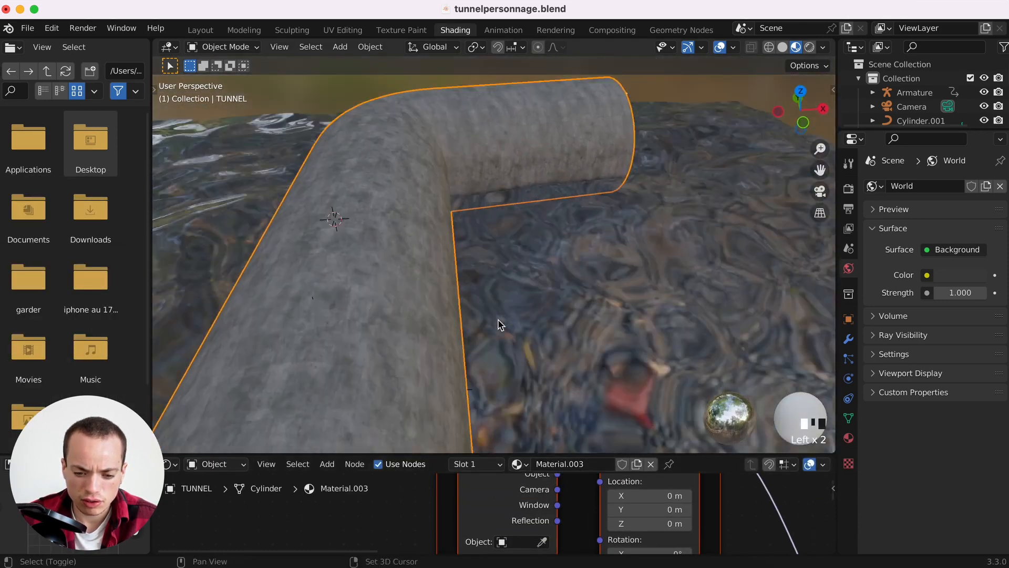
shift+scroll(497, 319, down, 5)
key(KP_0)
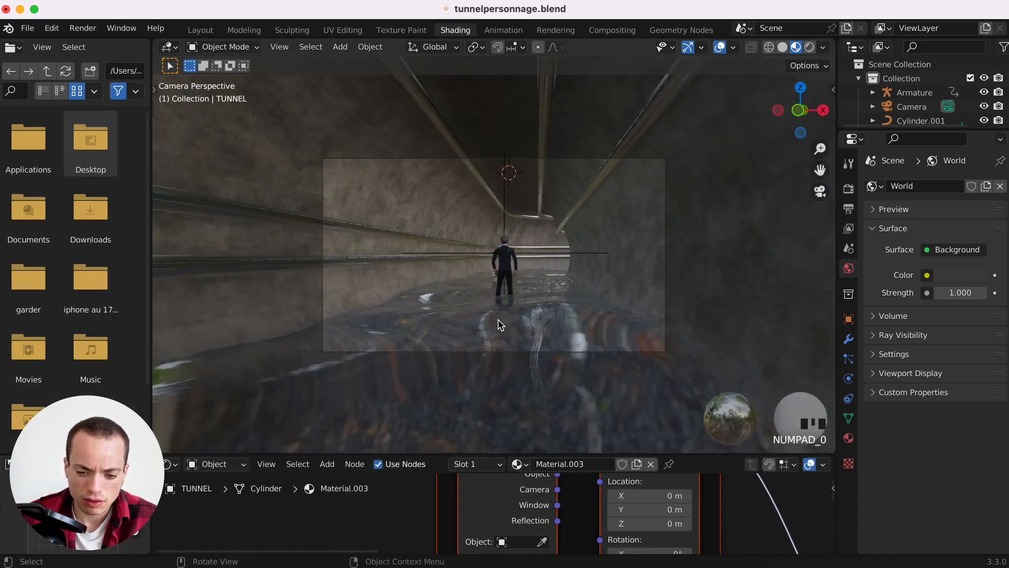
click(716, 267)
super+scroll(716, 267, up, 8)
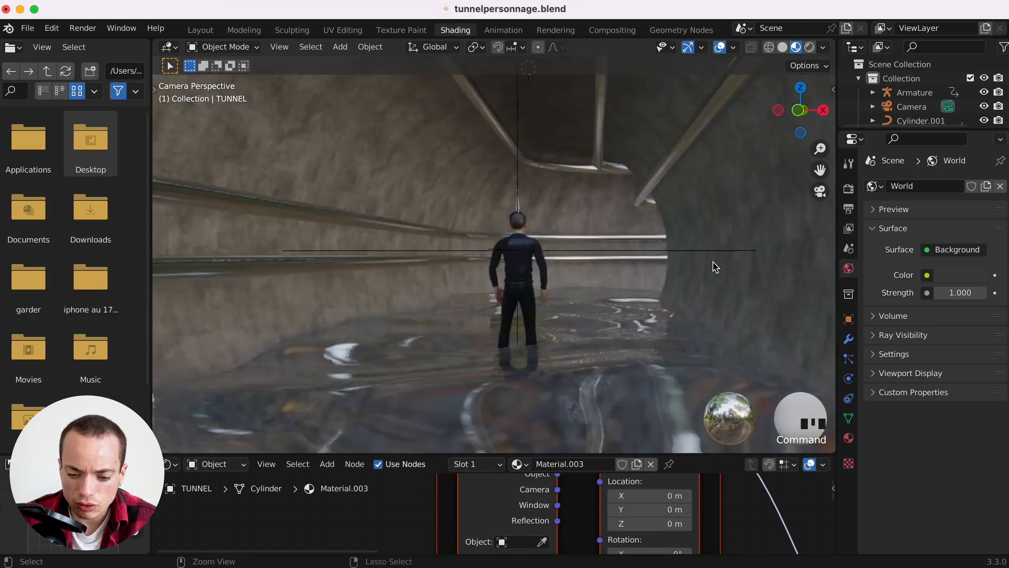
super+scroll(716, 267, down, 3)
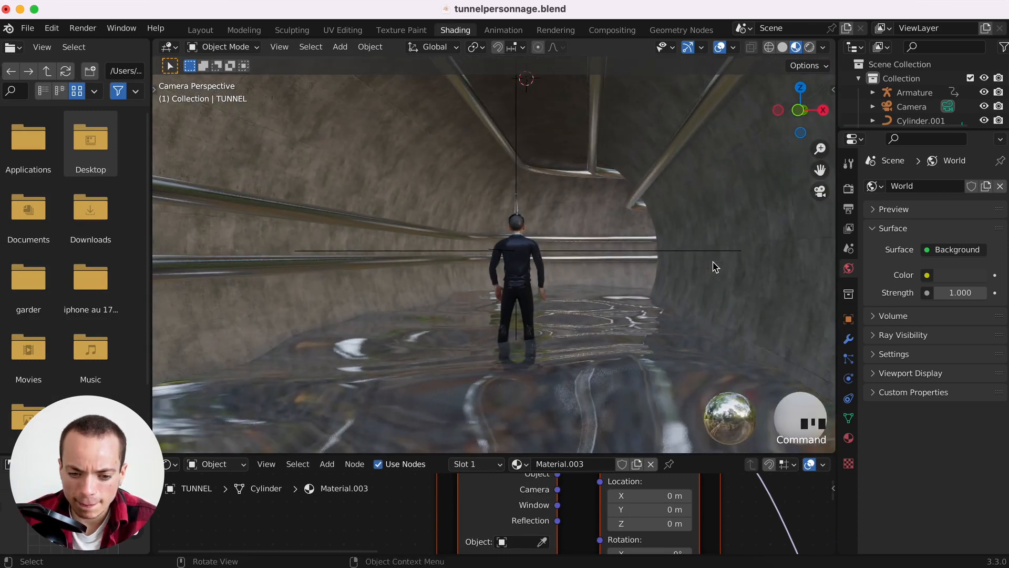
Save the file from the Layout workspace and preview the Cycles-rendered camera view, returning to solid shading.
click(200, 30)
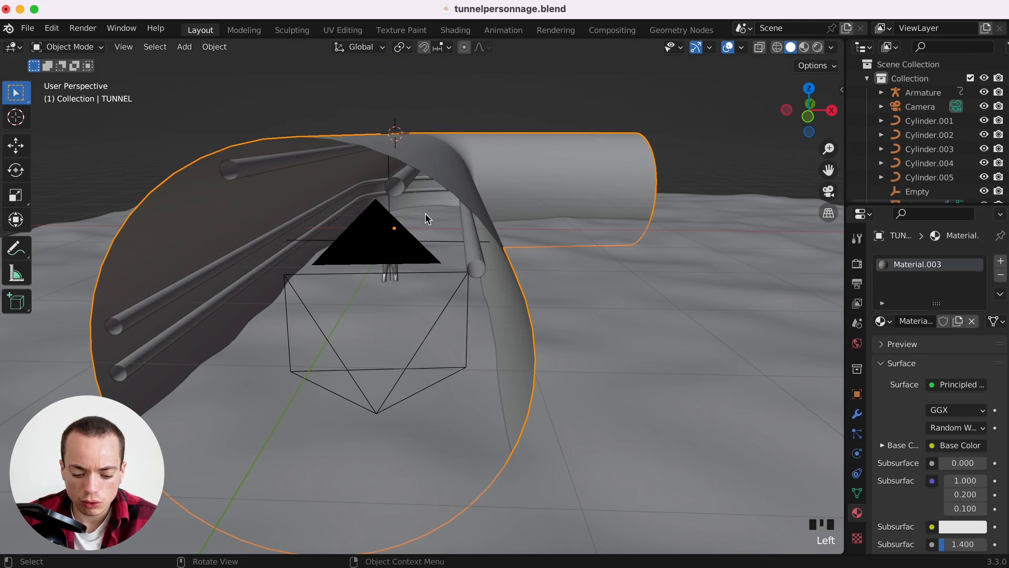
key(super+s)
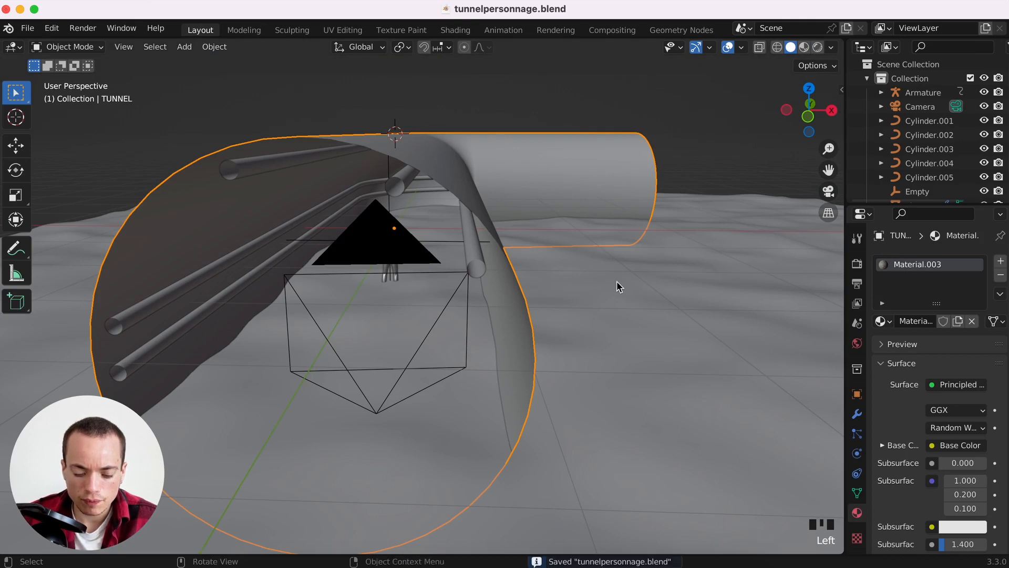
click(818, 47)
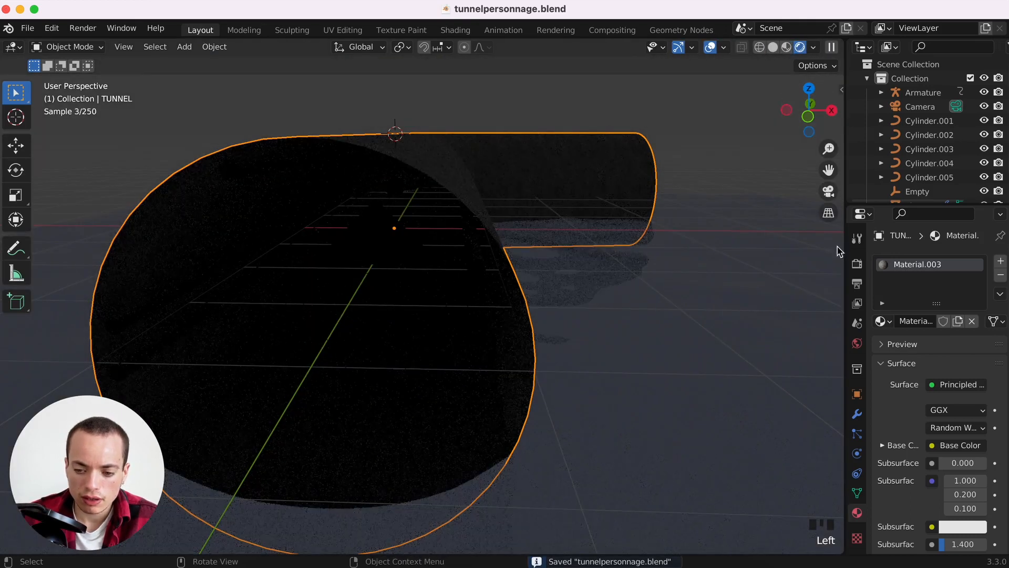
click(828, 191)
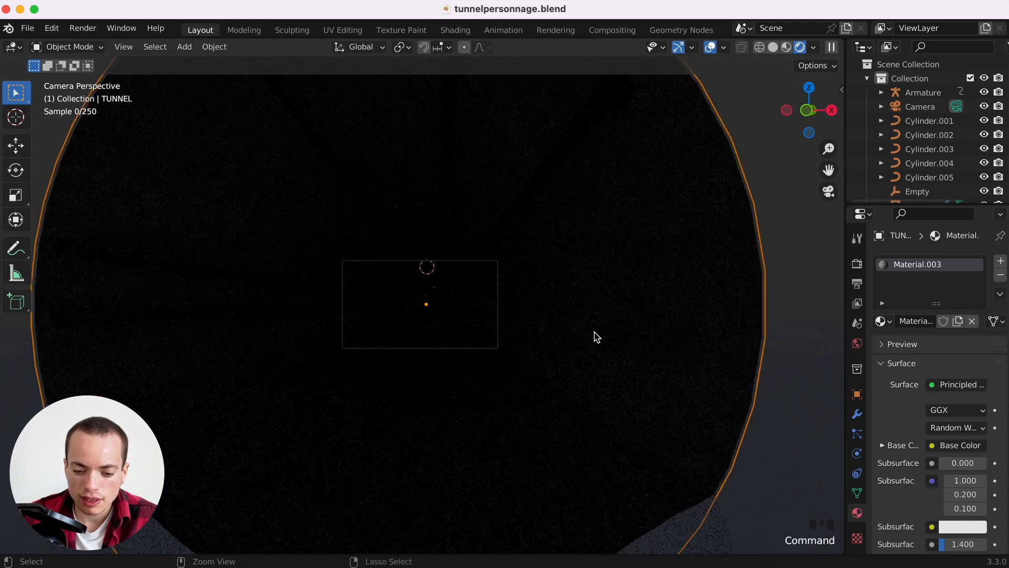
key(Home)
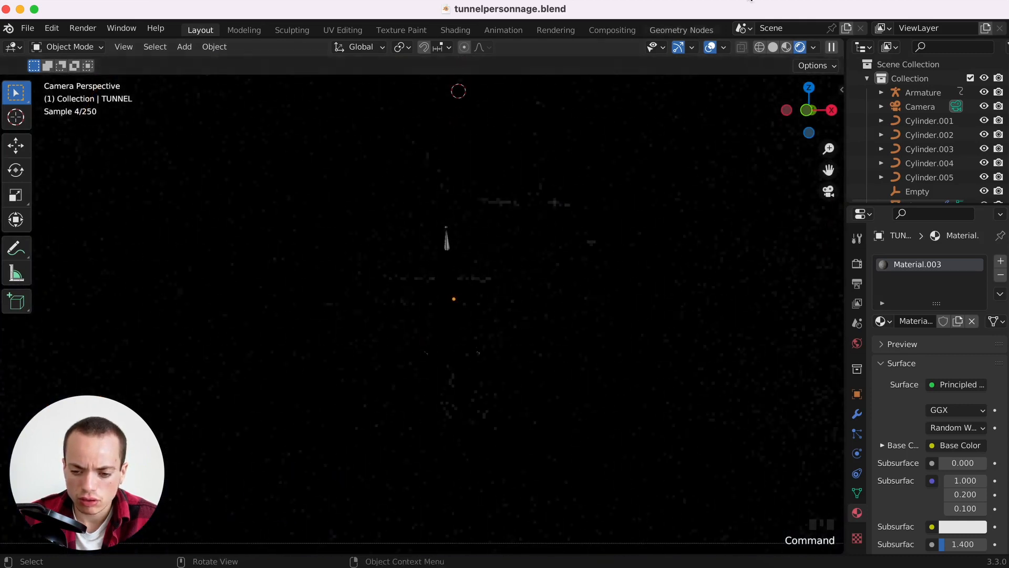
click(857, 264)
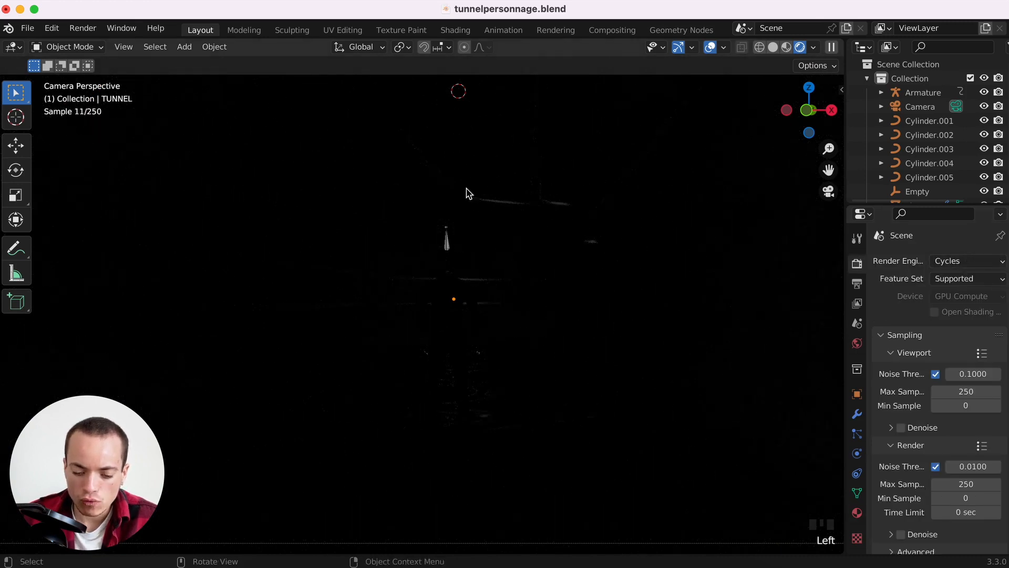
click(772, 46)
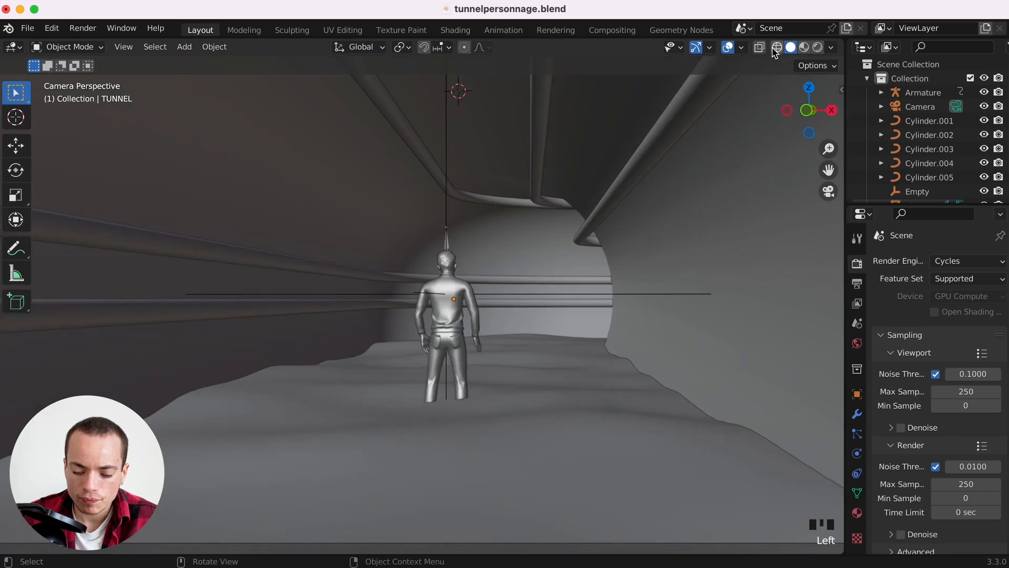
Move the ceiling pipe Cylinder.005 slightly outward, closer to the tunnel's left wall as seen through the camera.
scroll(602, 260, up, 2)
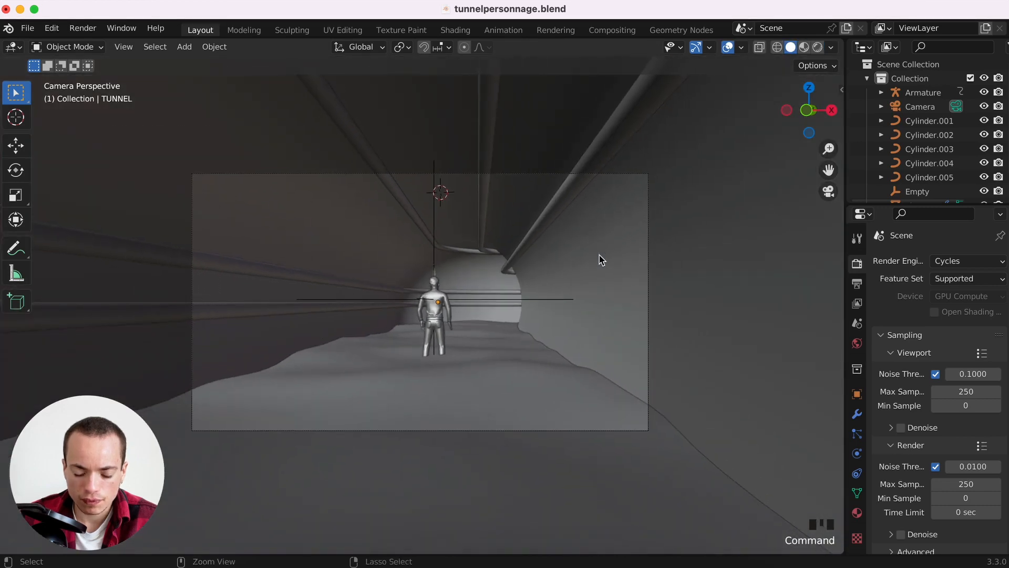
click(403, 202)
key(g)
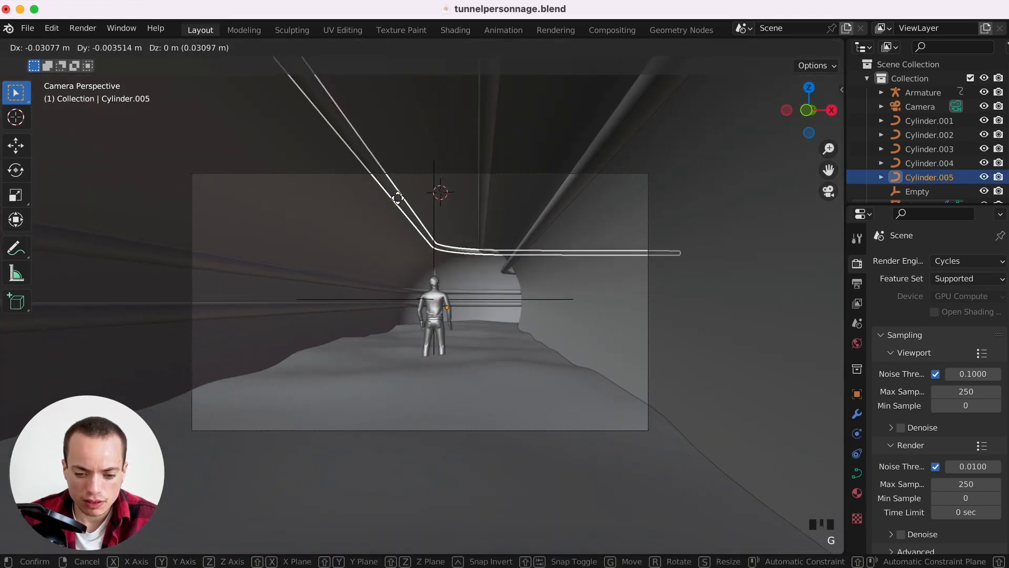
click(426, 239)
click(640, 351)
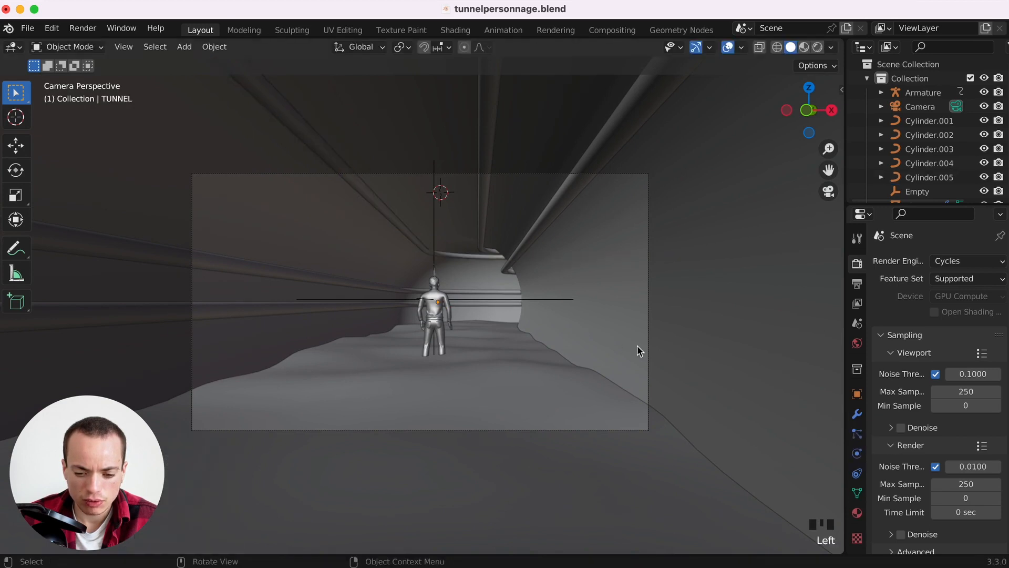
Move the middle ceiling pipe Cylinder.002 slightly toward the tunnel's right wall in the camera view.
click(483, 157)
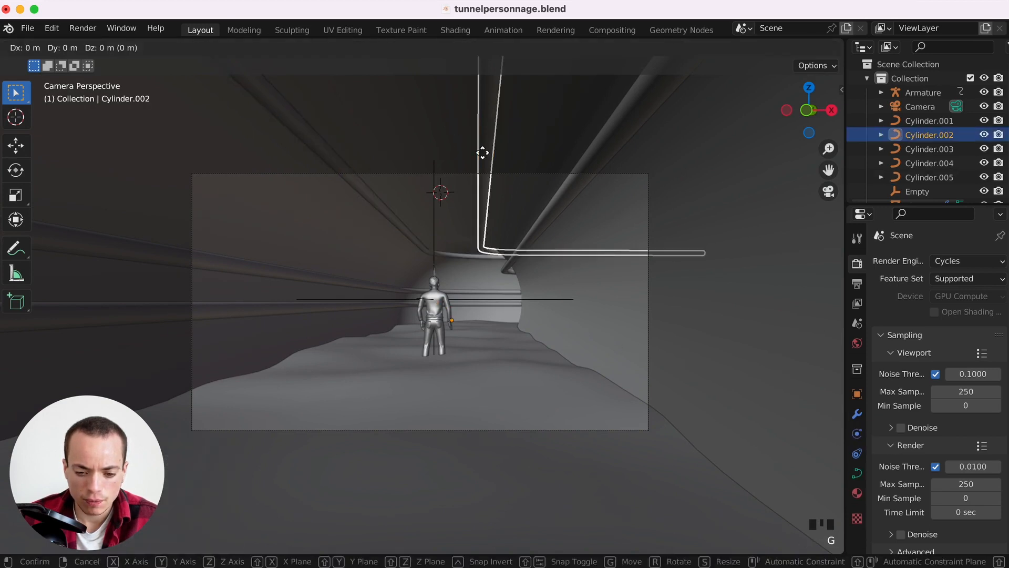
key(g)
click(514, 198)
click(622, 271)
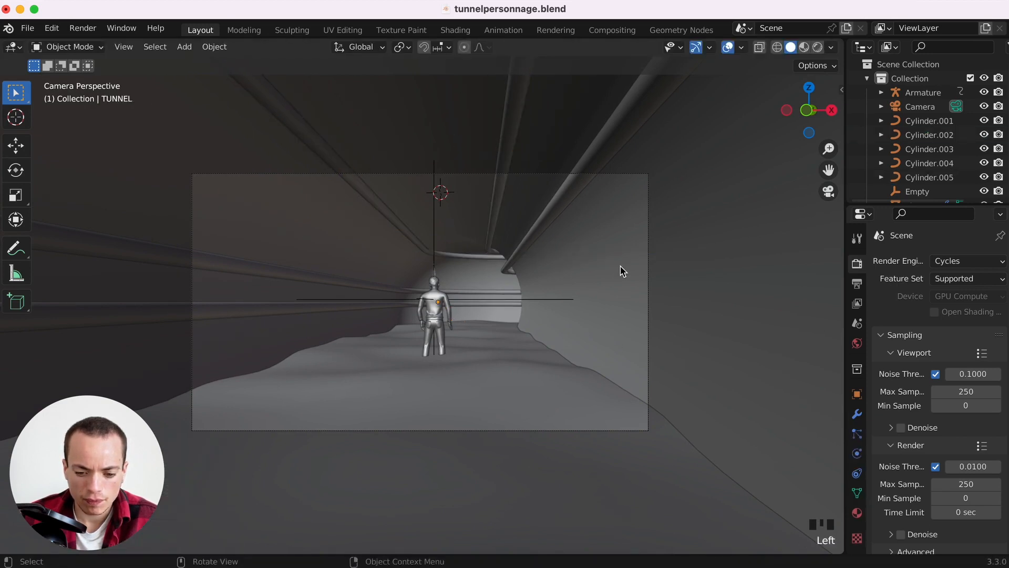
Add a cube for the ceiling, scale it to about 0.117 and raise it about 0.09 m along Z.
key(shift+a)
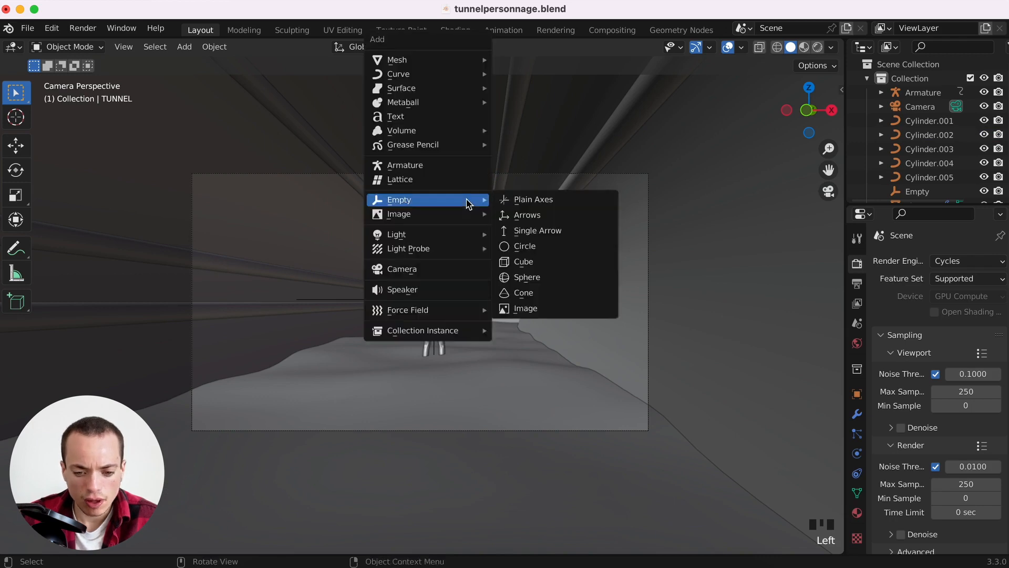
mouse_move(431, 63)
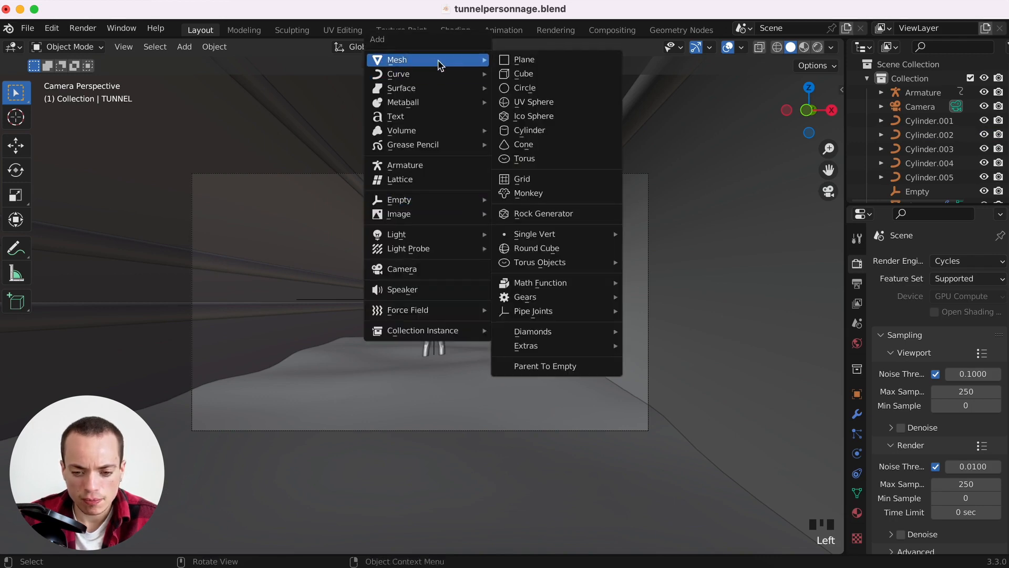
click(525, 72)
key(s)
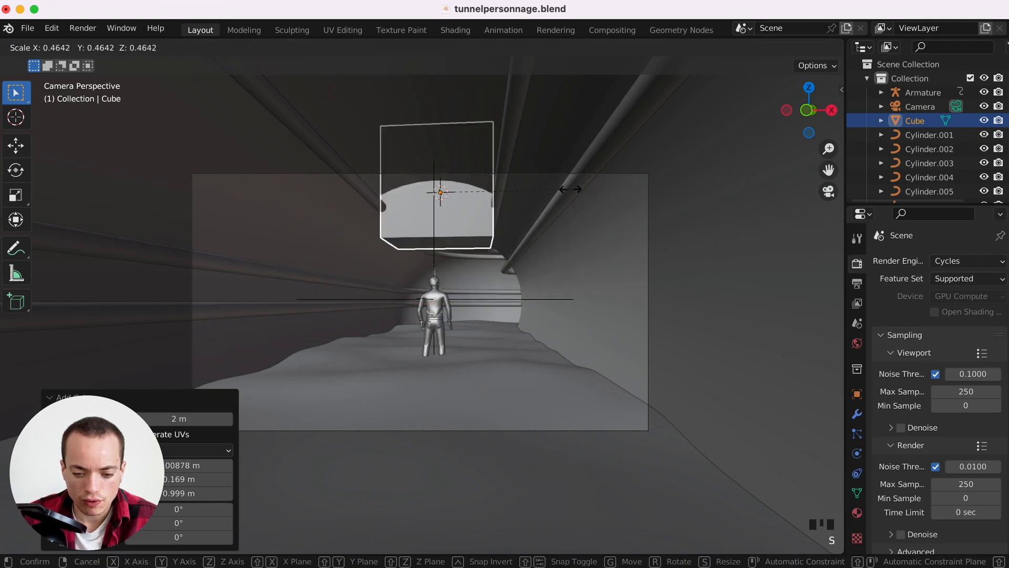
click(475, 198)
key(g)
key(z)
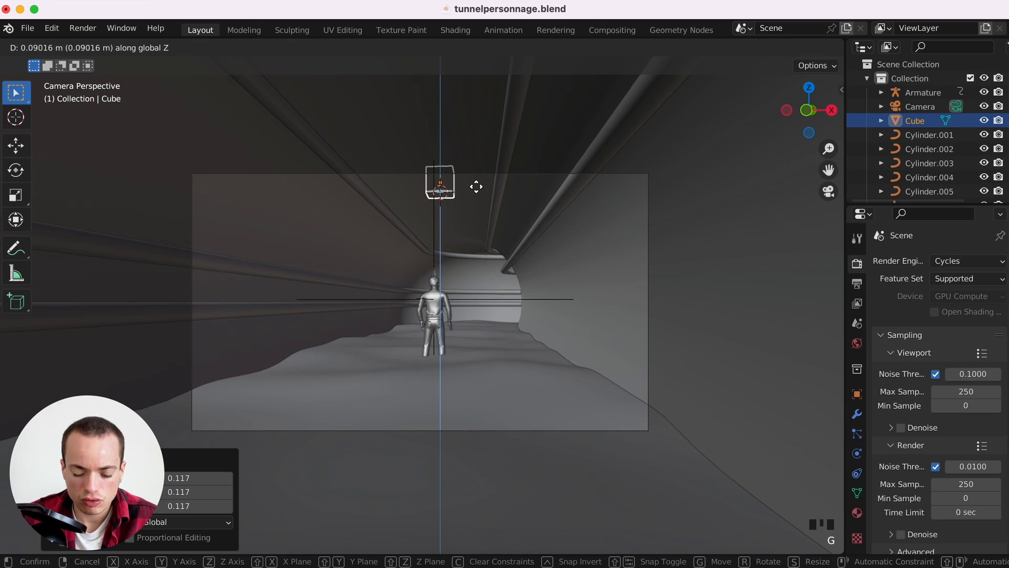
click(477, 187)
Select the small cube in top orthographic view and rename it as LAMPES.
key(KP_7)
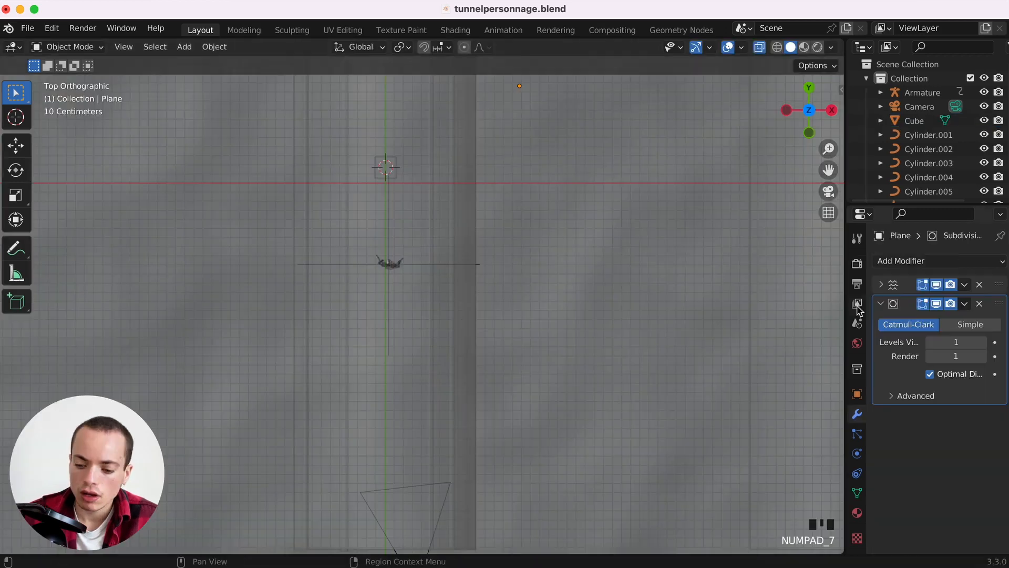
click(386, 168)
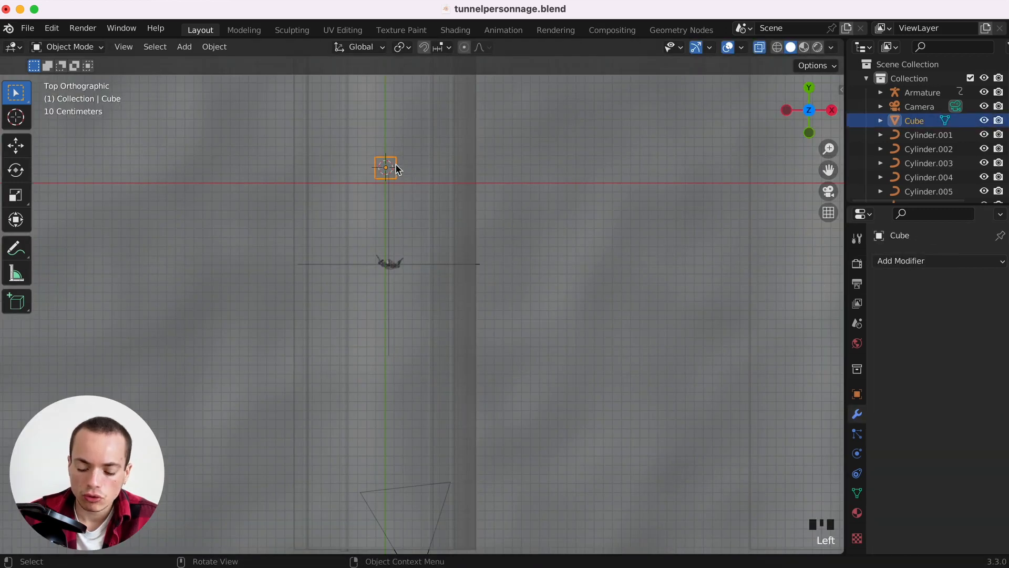
double_click(918, 120)
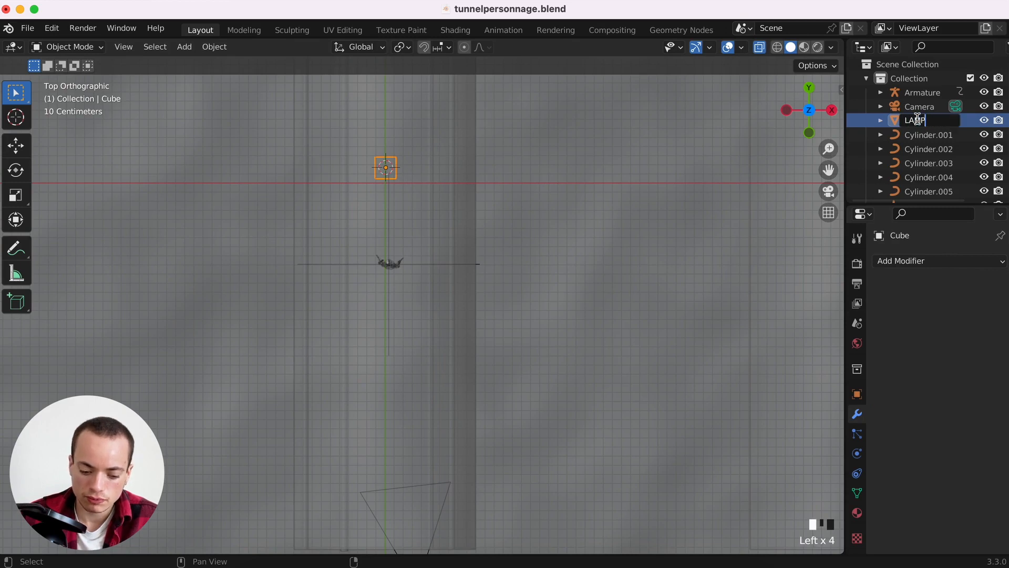
text(LAMPES)
key(Return)
scroll(920, 157, down, 3)
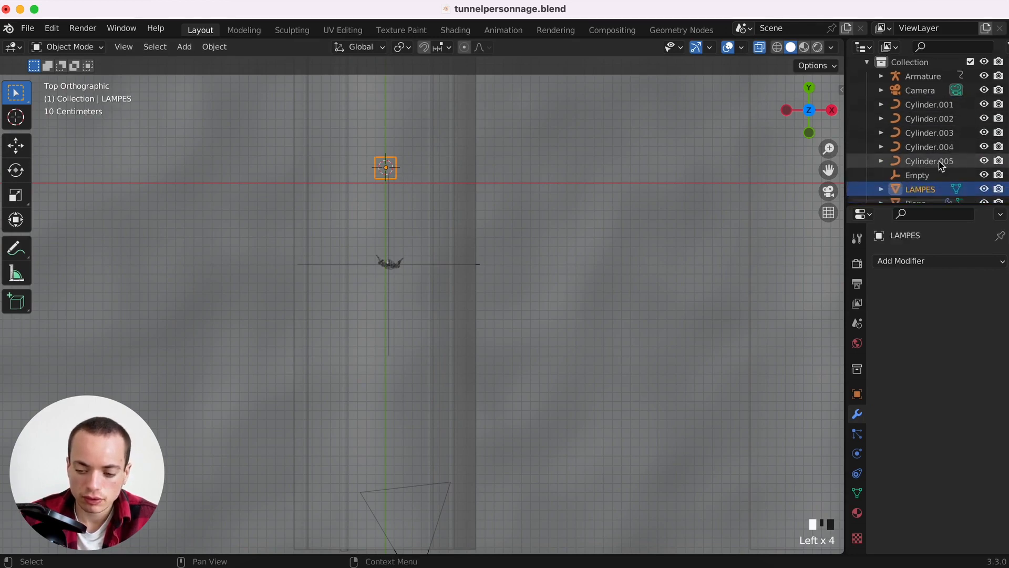
Add an Array modifier to LAMPES with relative offset factors of 0 in X and -3 in Y.
click(916, 260)
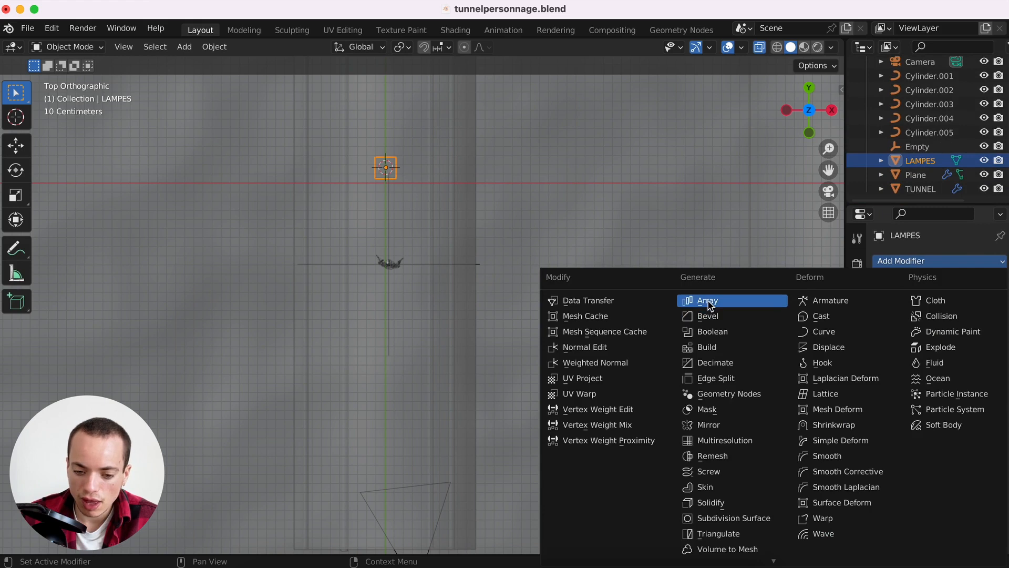
click(699, 298)
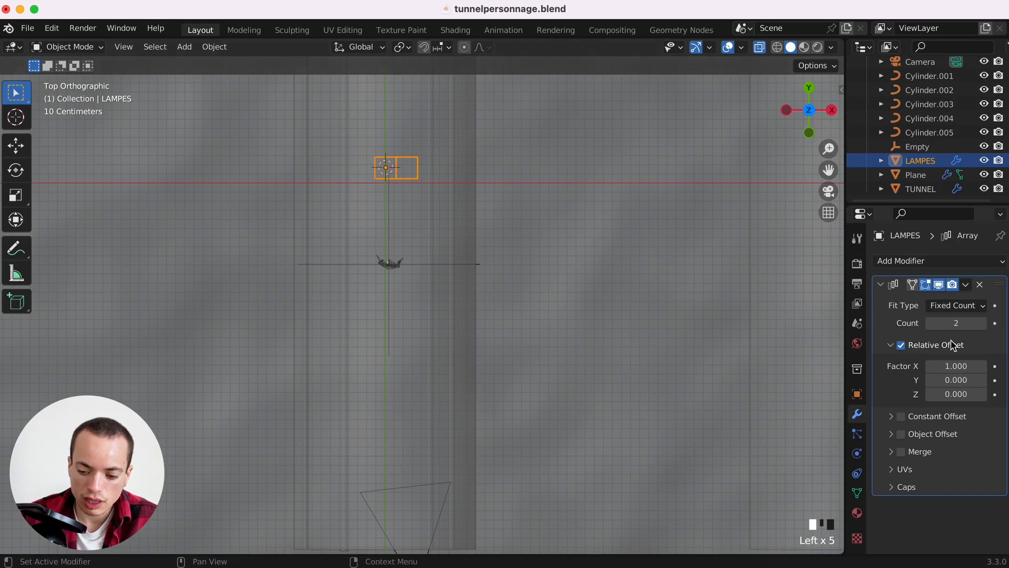
click(956, 366)
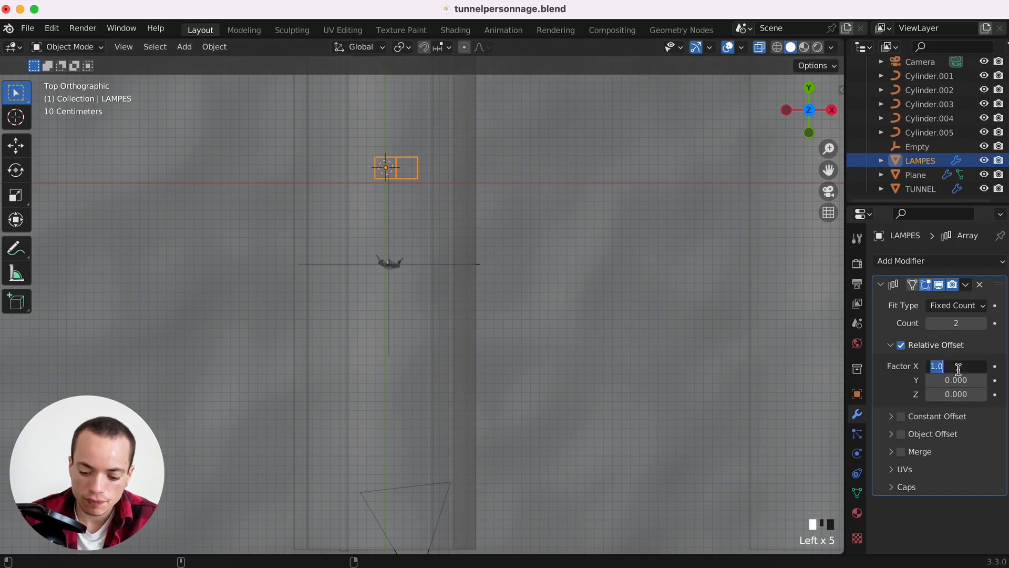
text(0)
key(Return)
click(959, 379)
text(2)
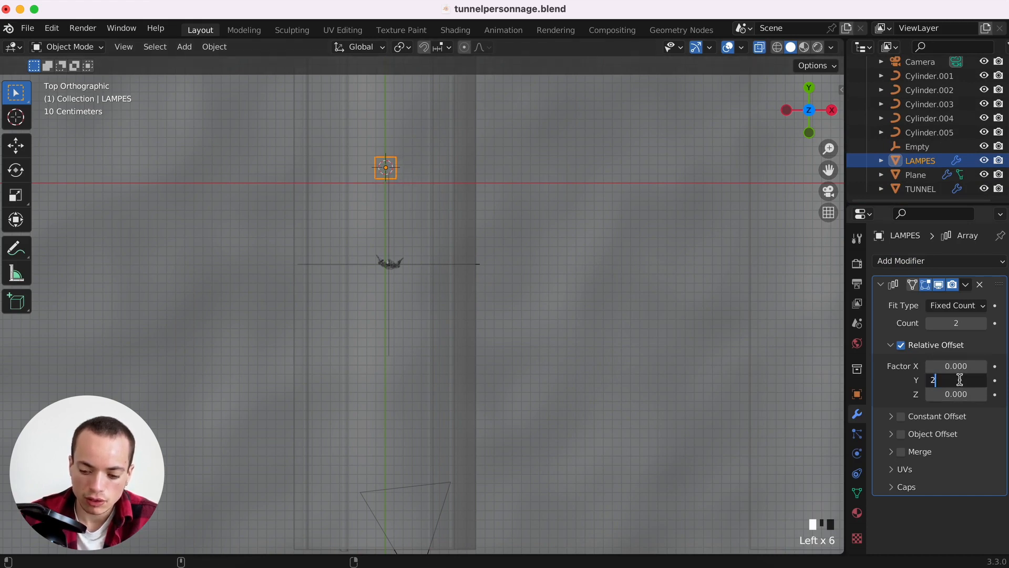
click(960, 380)
click(960, 379)
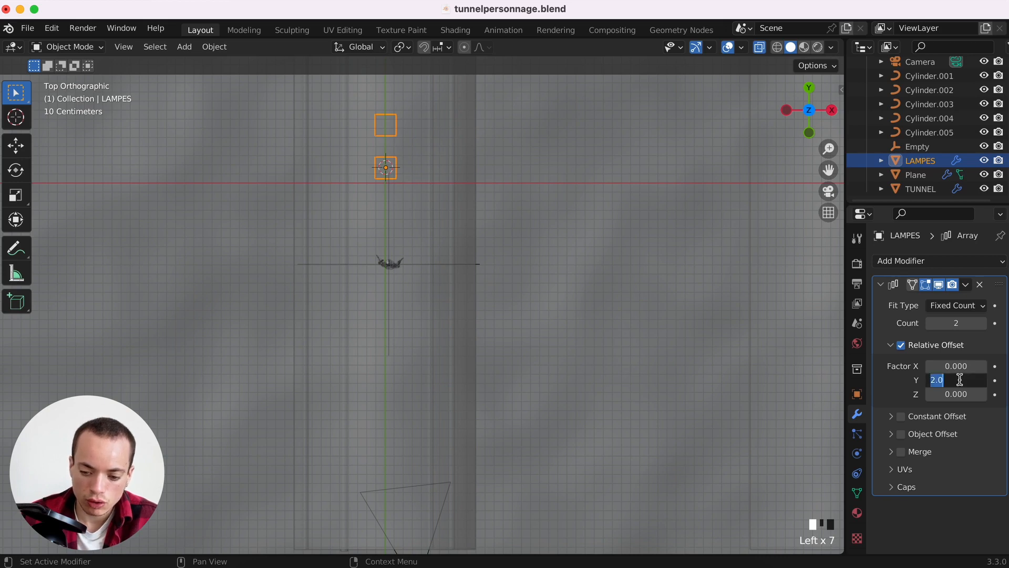
text(-3)
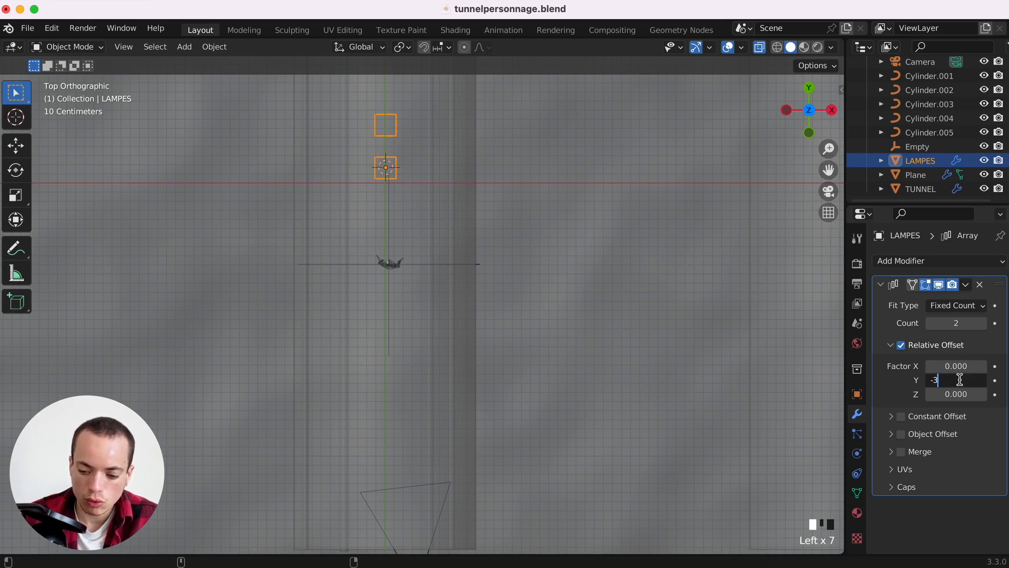
key(Return)
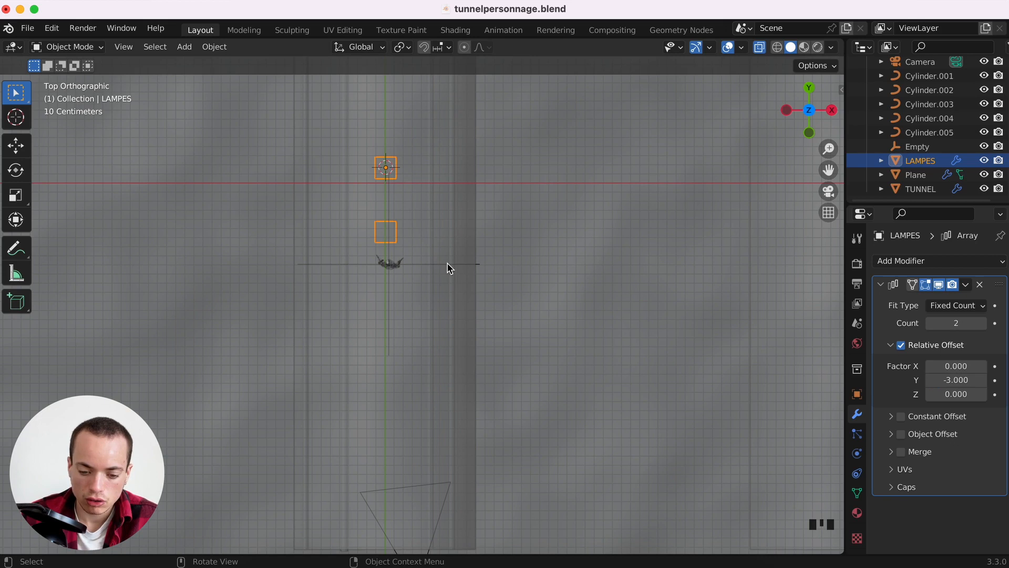
Set the LAMPES array count to 4, judging the row of lamps through the camera view.
click(981, 323)
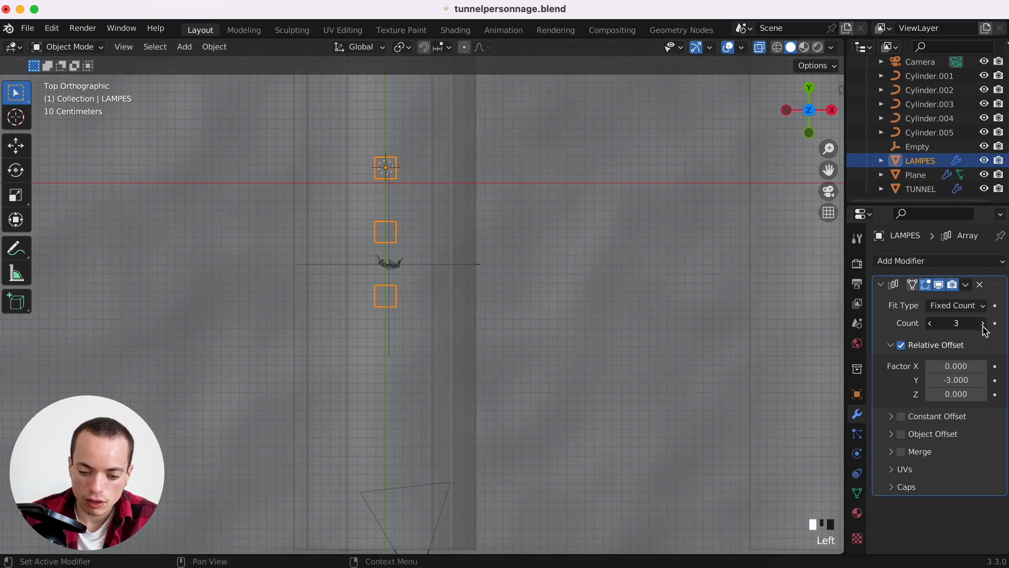
click(981, 323)
click(981, 323)
key(KP_0)
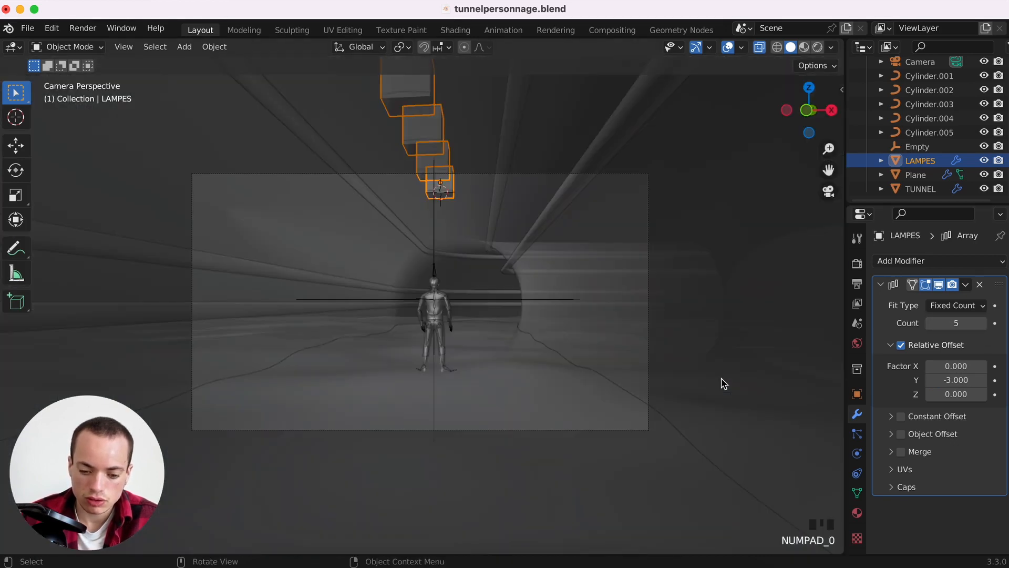
click(930, 323)
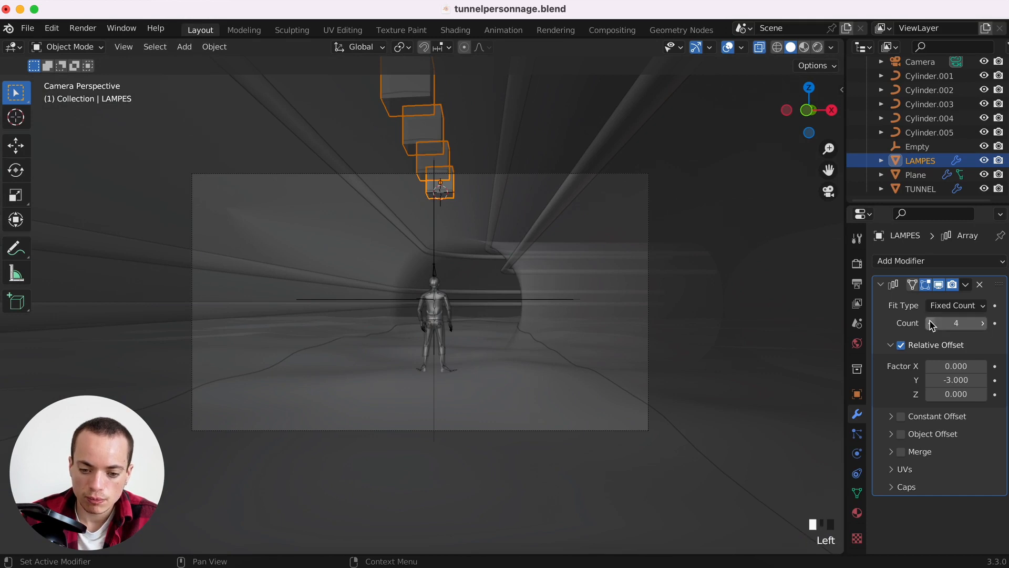
click(931, 322)
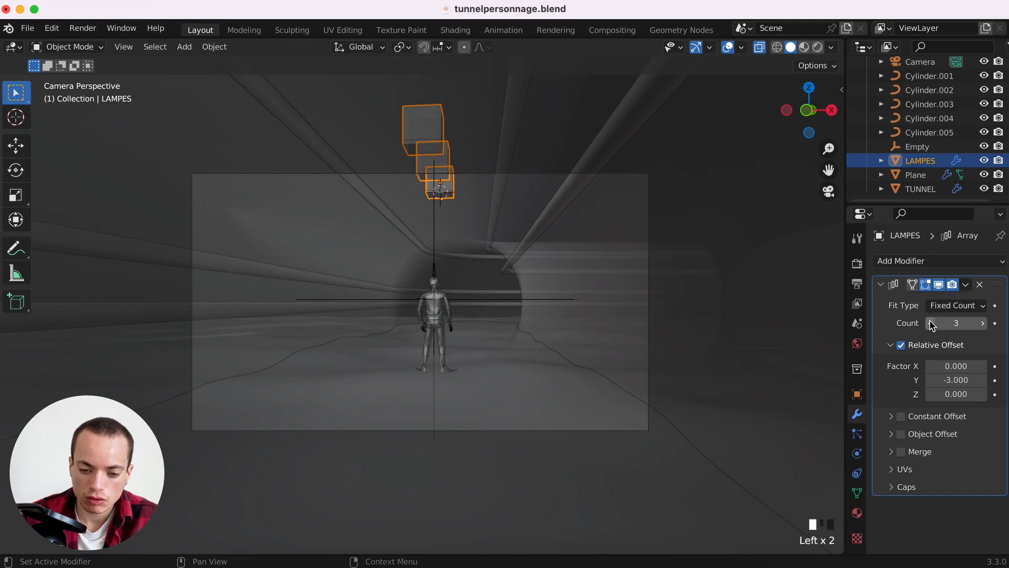
click(982, 322)
Move the row of lamps along the Y axis, deeper into the tunnel and away from the camera.
key(g)
key(y)
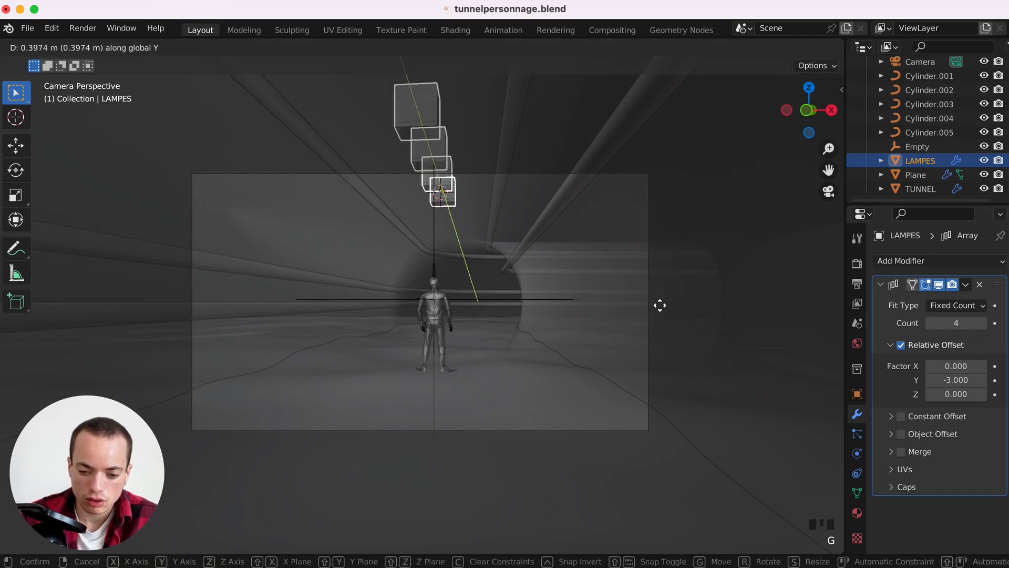
click(667, 322)
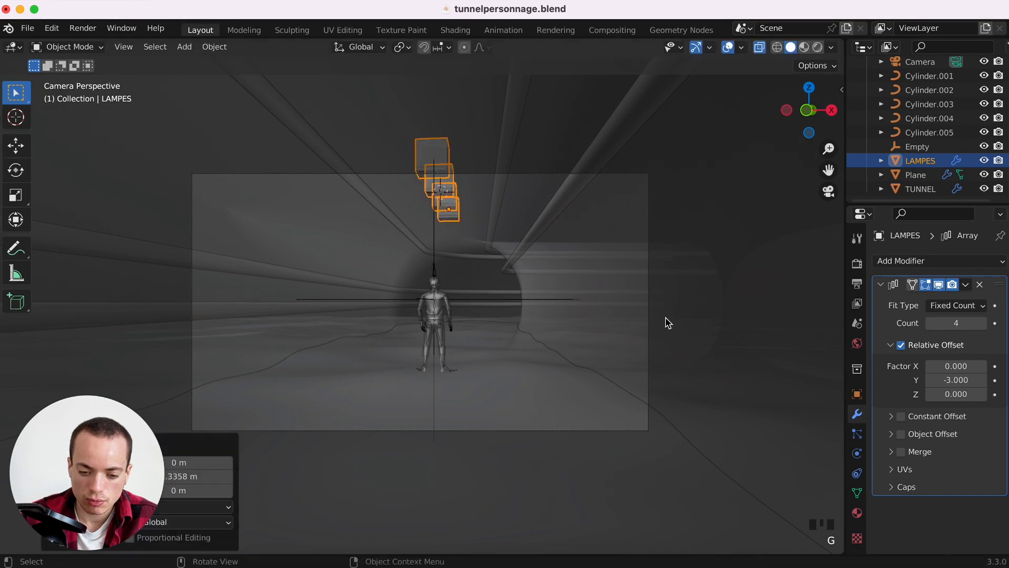
Switch the camera viewport from X-ray display to rendered shading and save the file.
click(741, 282)
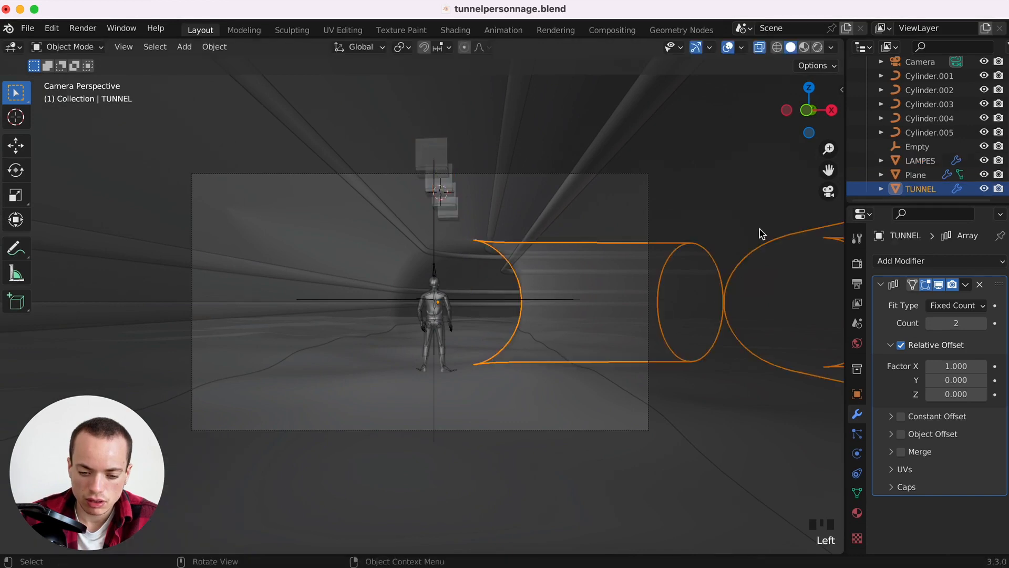
click(758, 51)
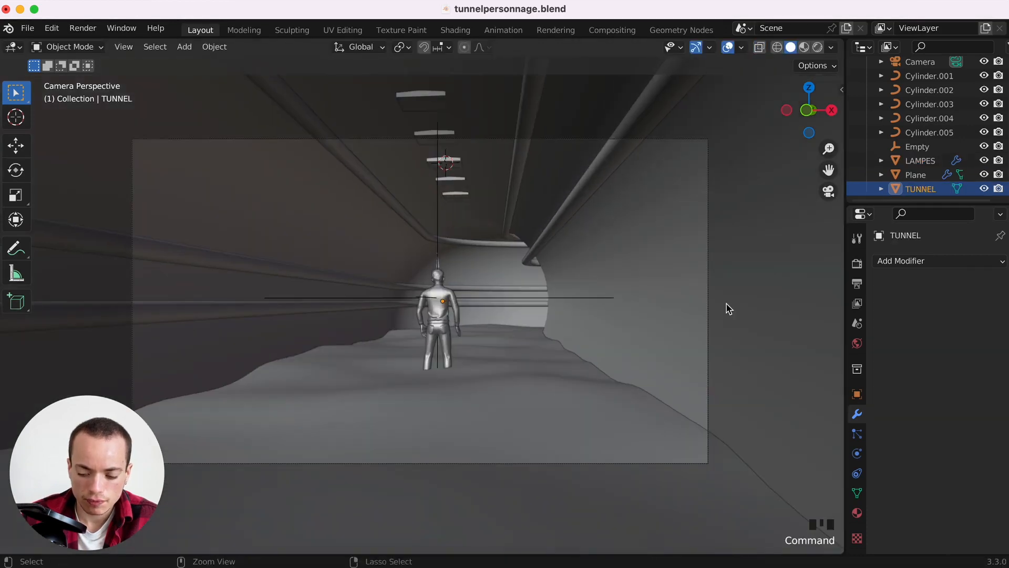
click(819, 48)
key(super+s)
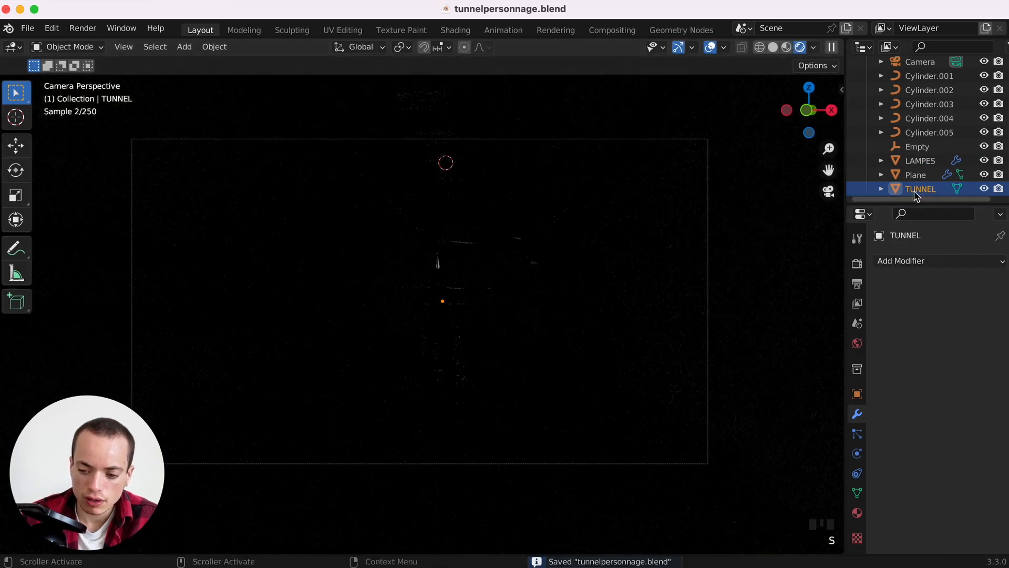
Create a new material for LAMPES and set its surface shader to Emission.
scroll(922, 179, up, 3)
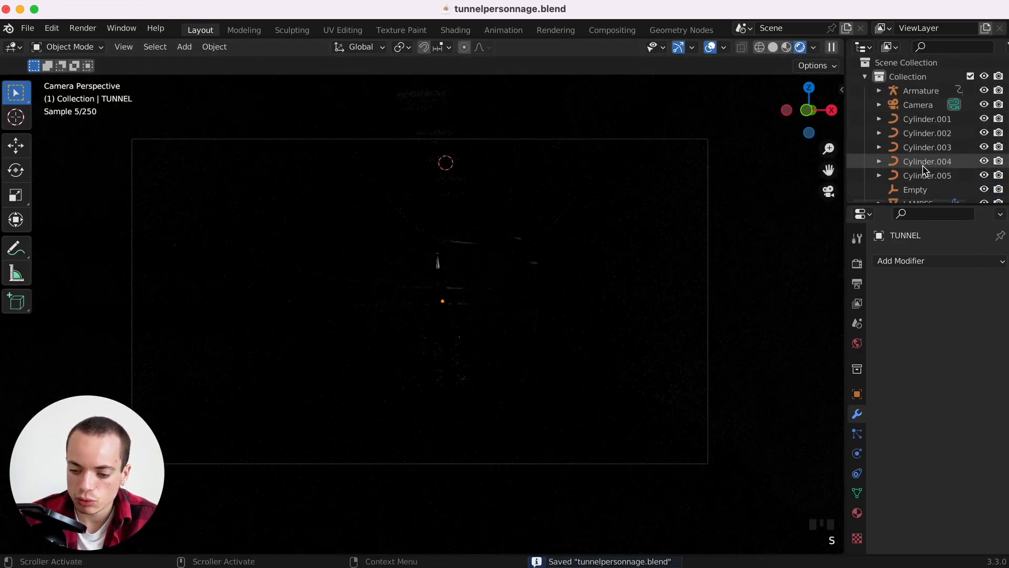
scroll(925, 171, down, 2)
click(921, 179)
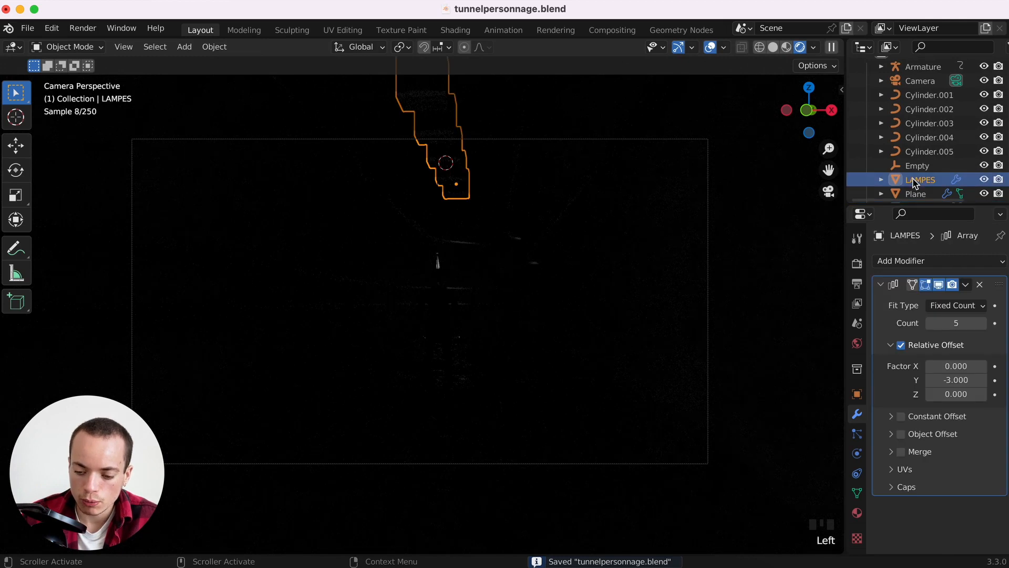
click(881, 285)
click(857, 513)
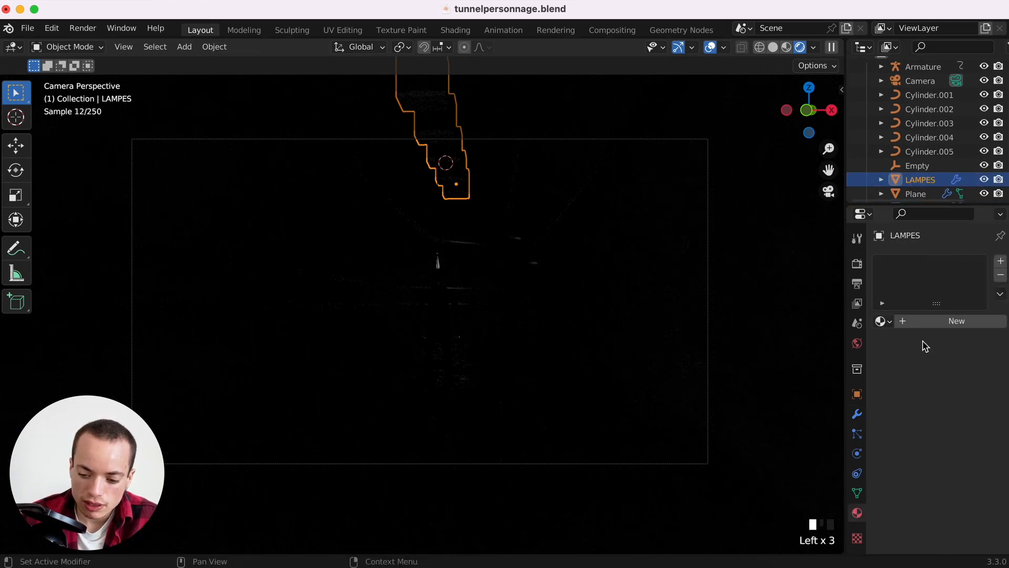
click(928, 320)
click(957, 385)
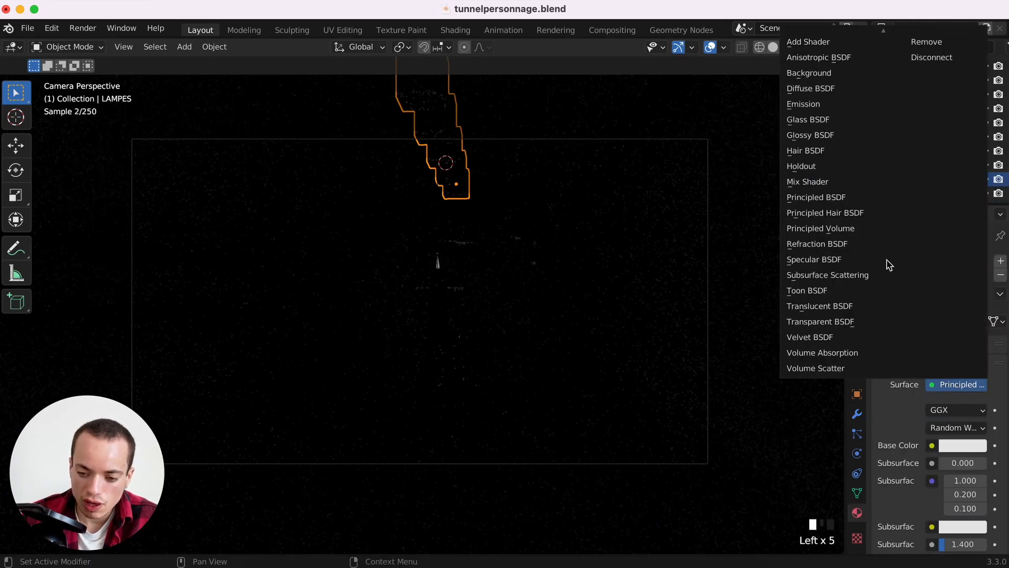
click(804, 104)
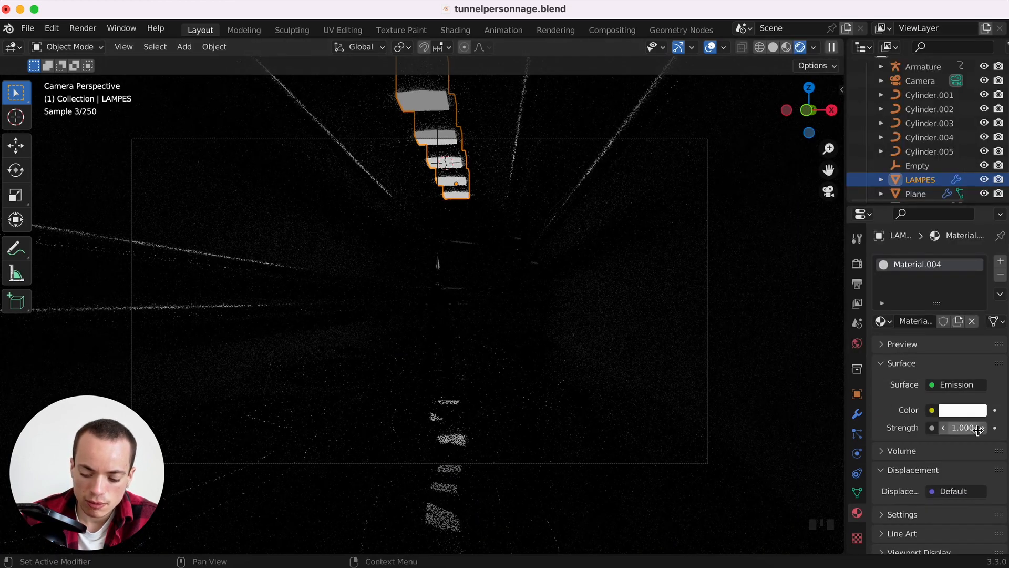
Drive the lamp emission color with a Blackbody node at a temperature of 3400.
click(932, 410)
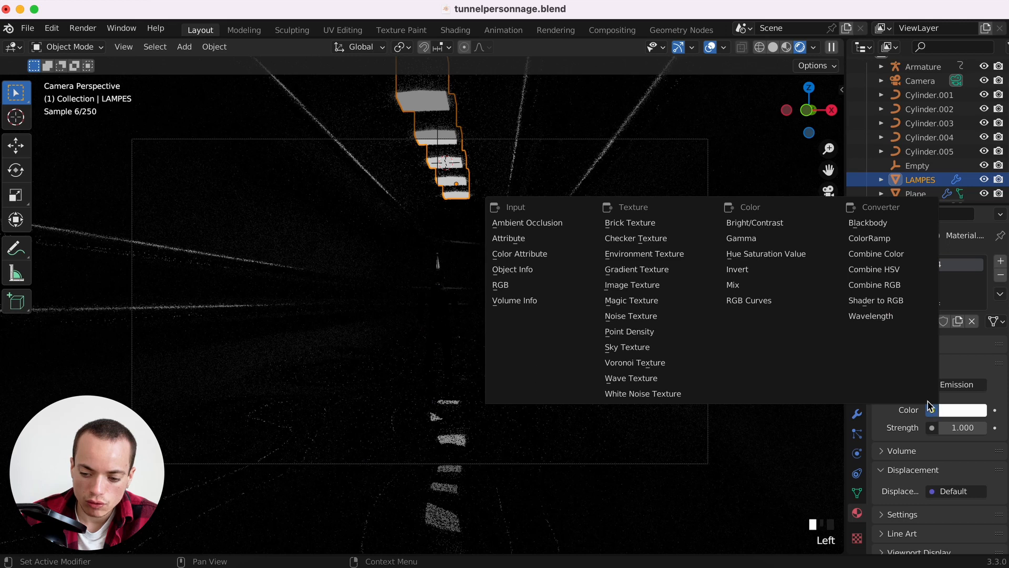
click(870, 223)
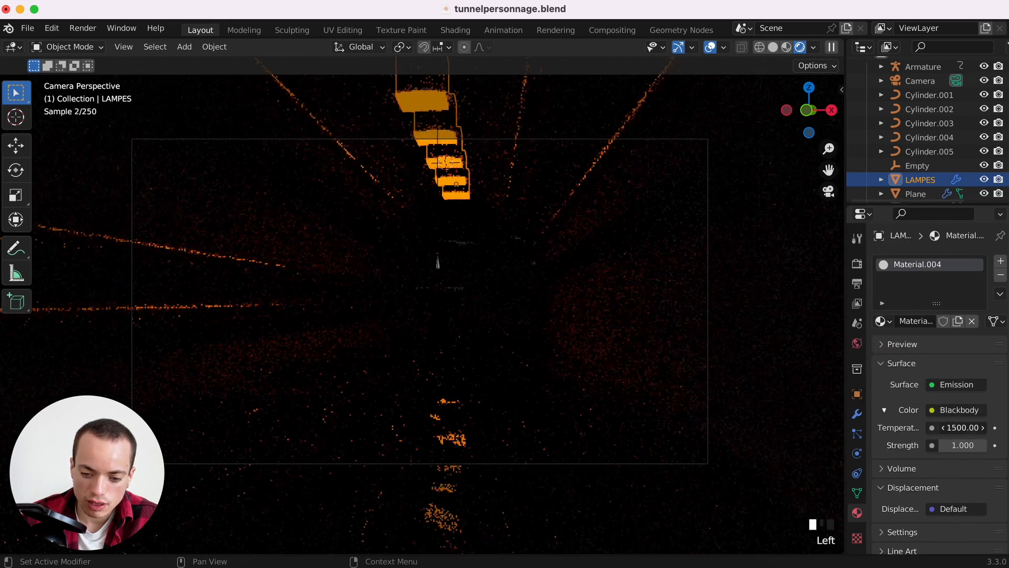
double_click(964, 427)
text(3400)
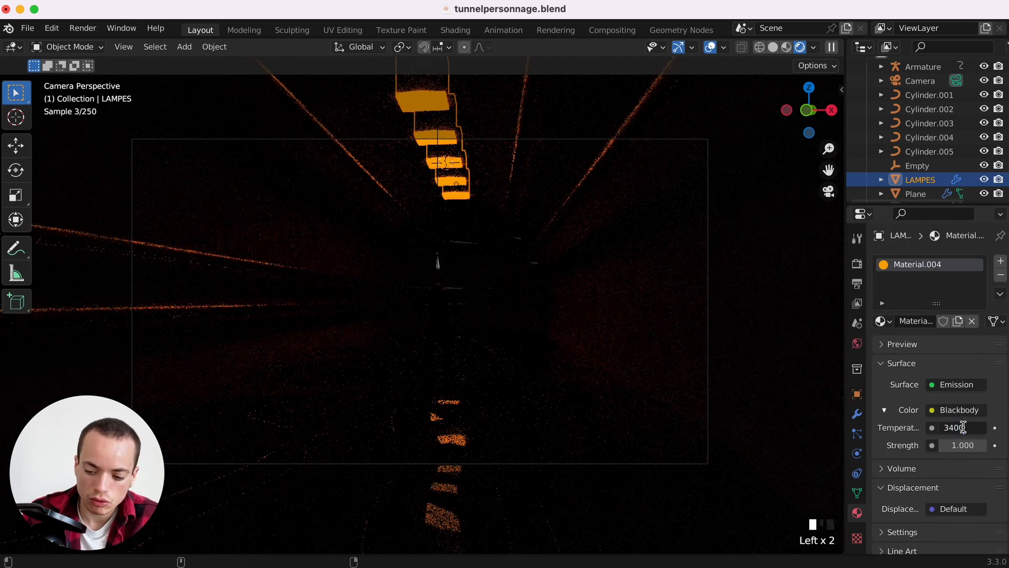
key(Return)
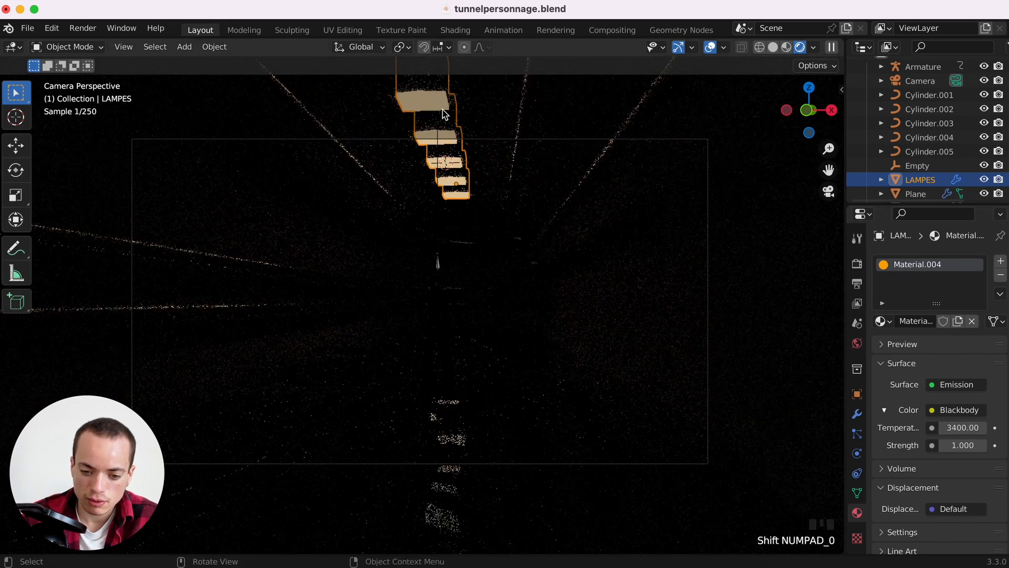
Raise the lamp material's emission strength, trying 10 and settling on 20.
click(963, 447)
text(10)
key(Return)
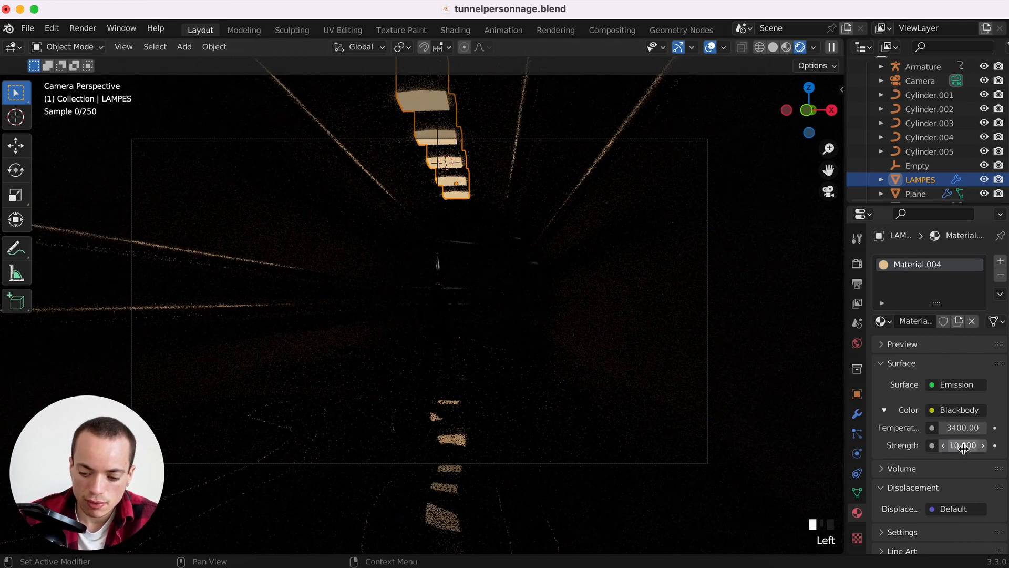
click(963, 447)
text(20)
key(Return)
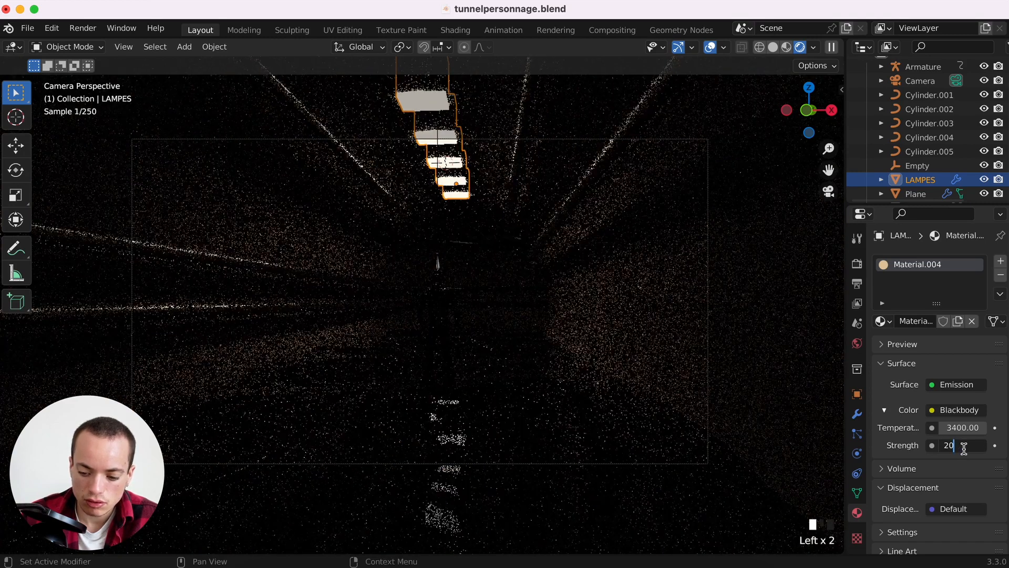
Enable Cast Shadow Caustics in the object shading settings of the ground Plane.
click(475, 434)
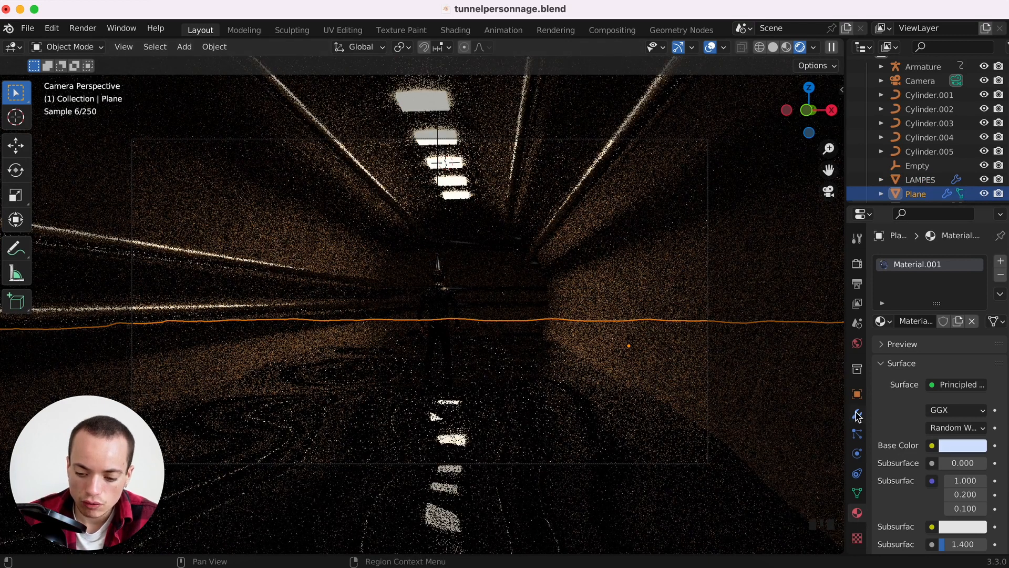
click(858, 394)
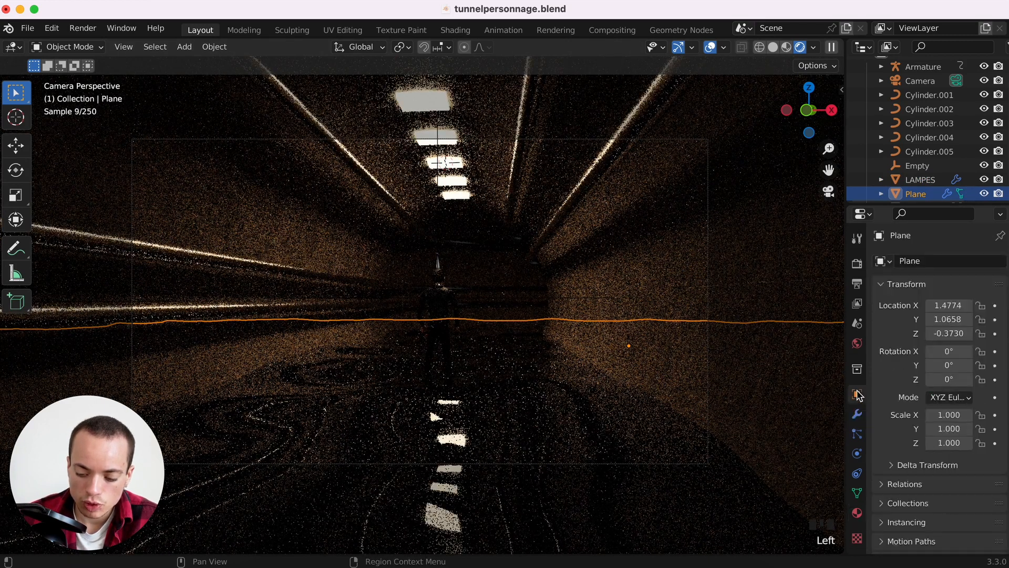
scroll(900, 420, down, 4)
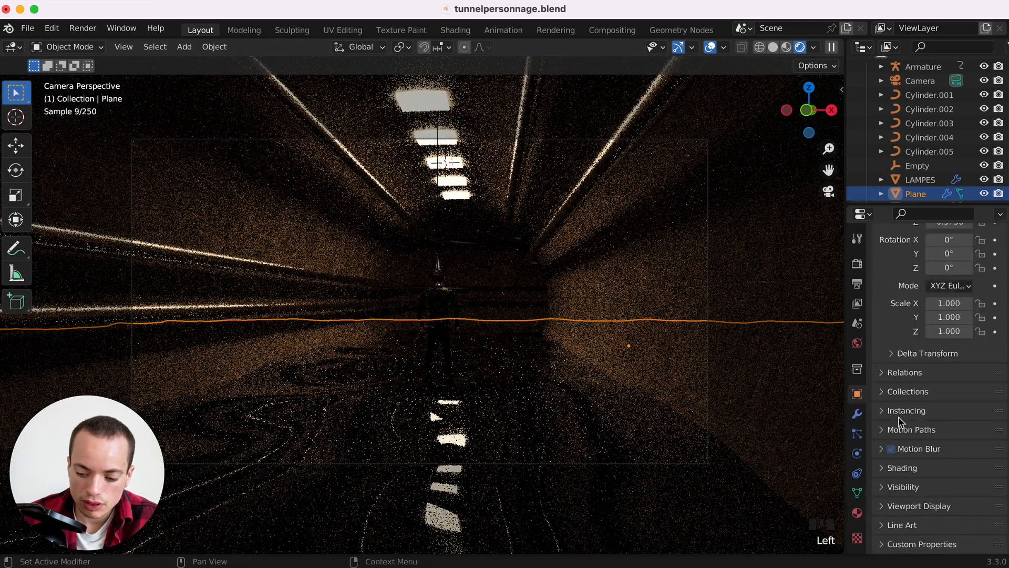
click(884, 487)
scroll(885, 489, down, 8)
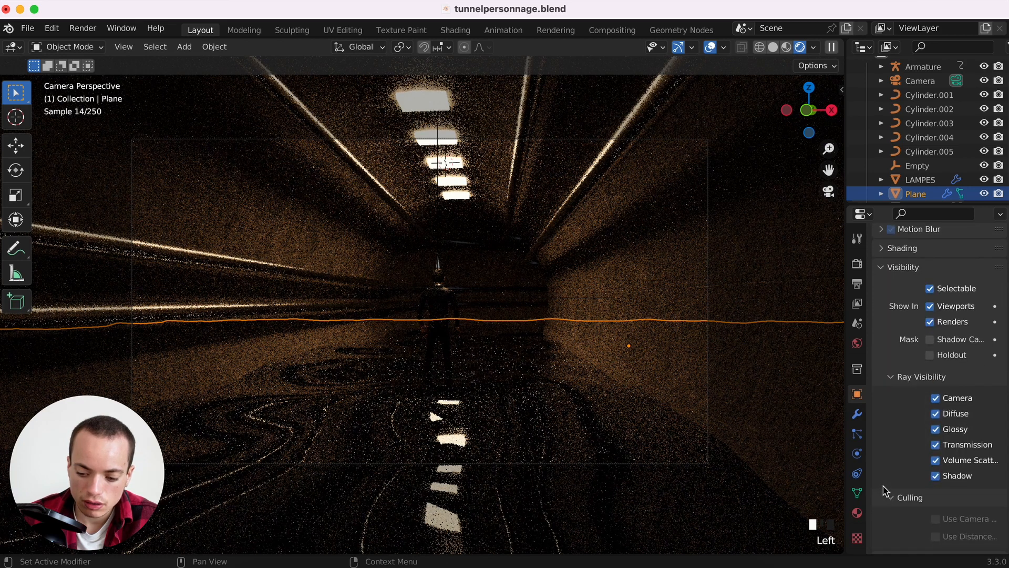
scroll(885, 490, up, 4)
click(886, 359)
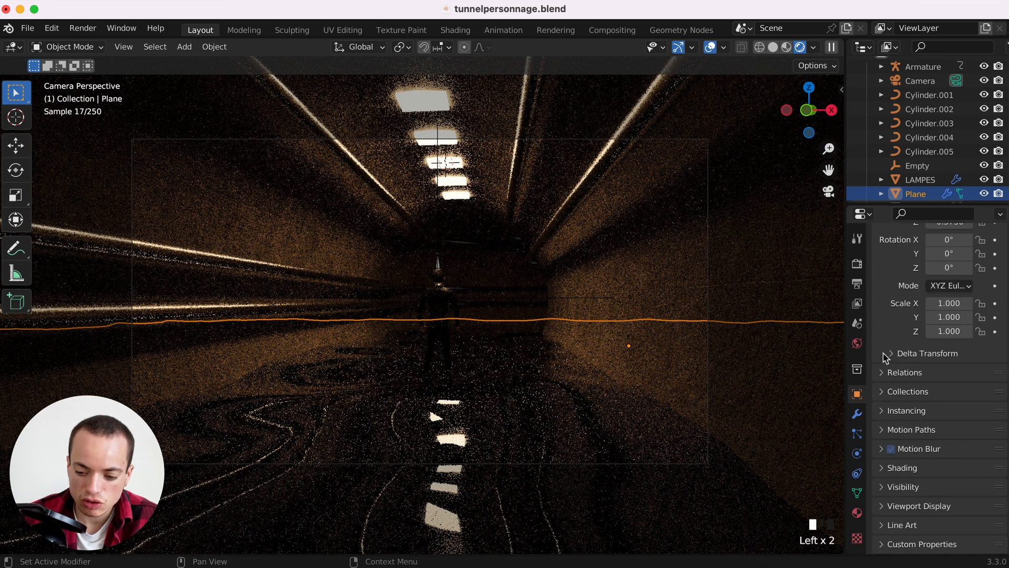
click(889, 468)
scroll(904, 481, down, 8)
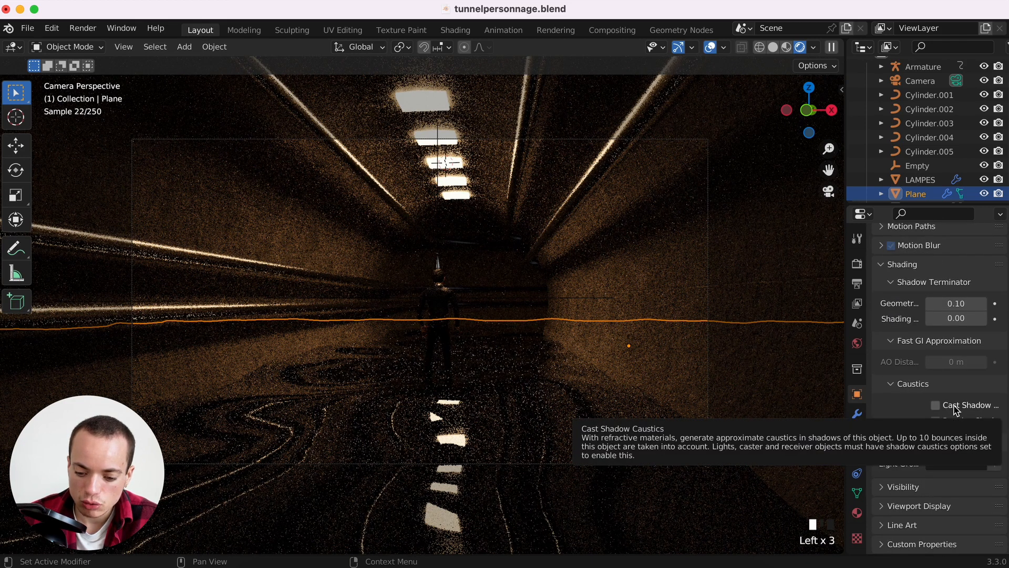
click(936, 406)
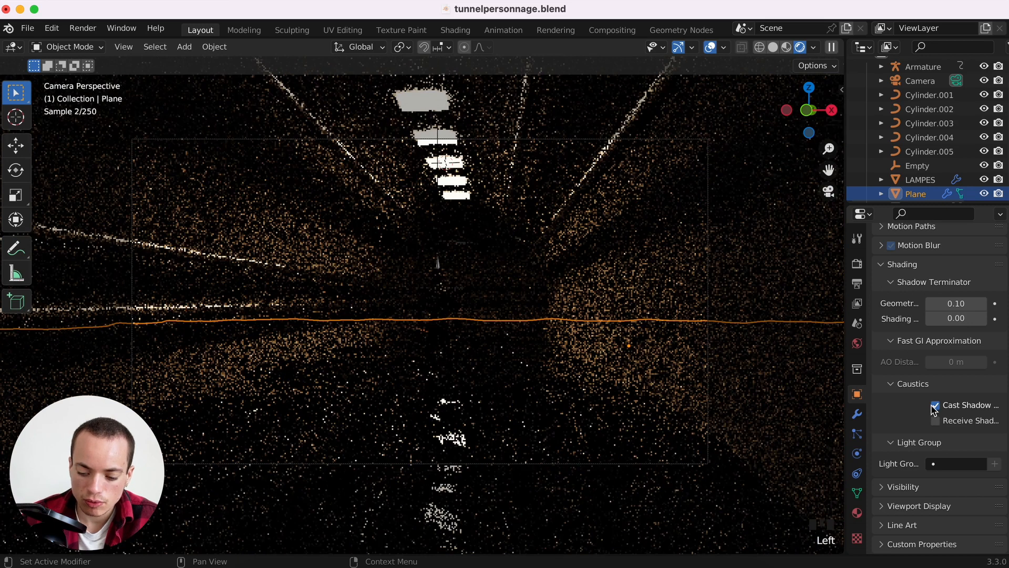
Duplicate the LAMPES ceiling lamp row from a solid-shaded top view and place the copy near the tunnel's bend.
click(623, 273)
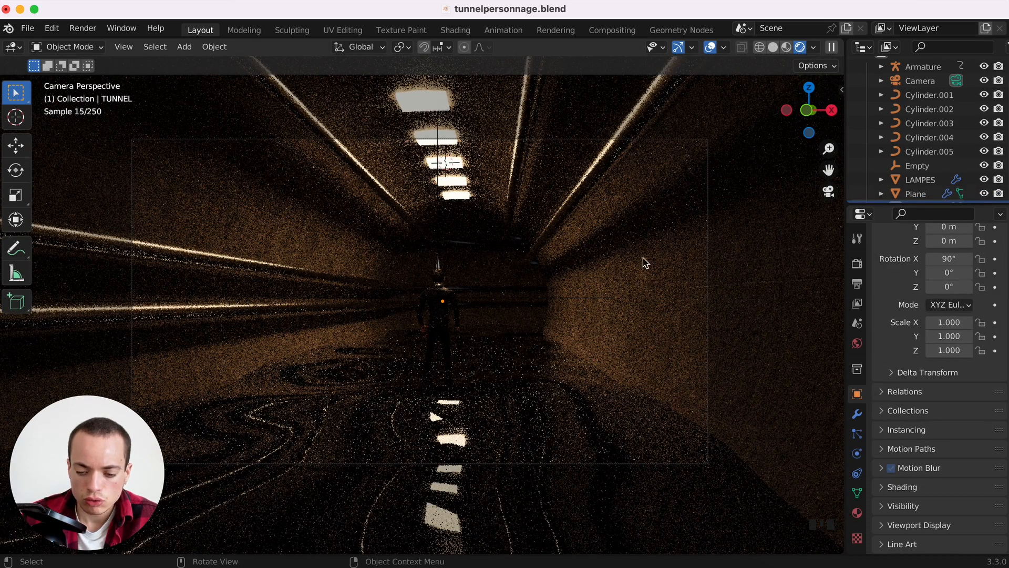
key(KP_7)
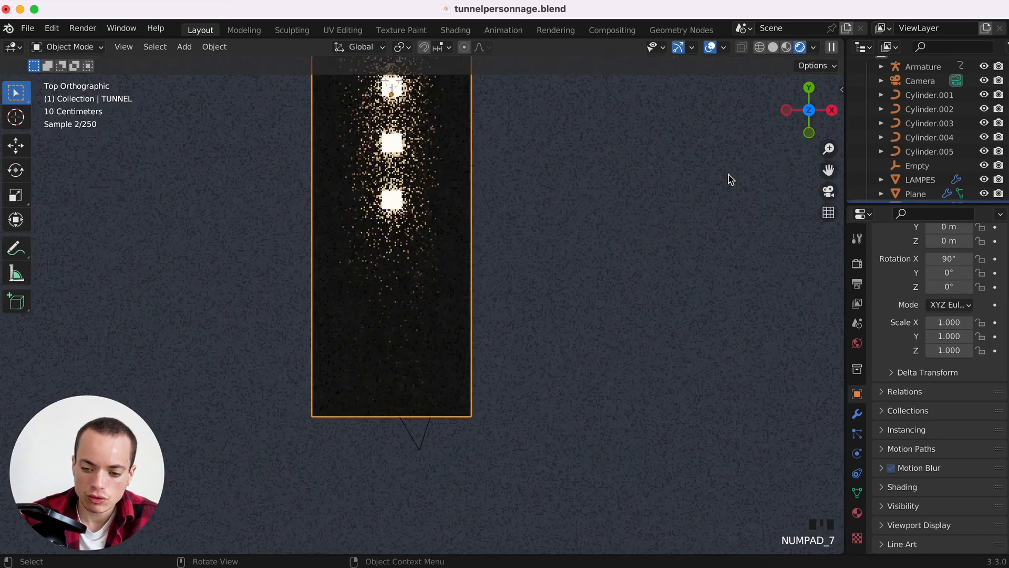
click(775, 48)
shift+scroll(604, 189, up, 10)
shift+scroll(604, 188, up, 3)
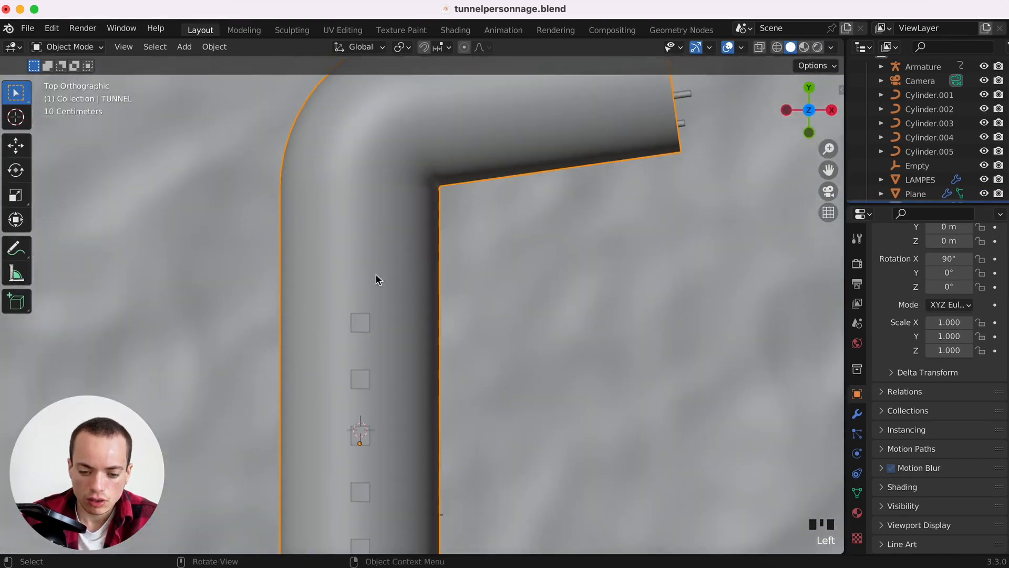
click(355, 326)
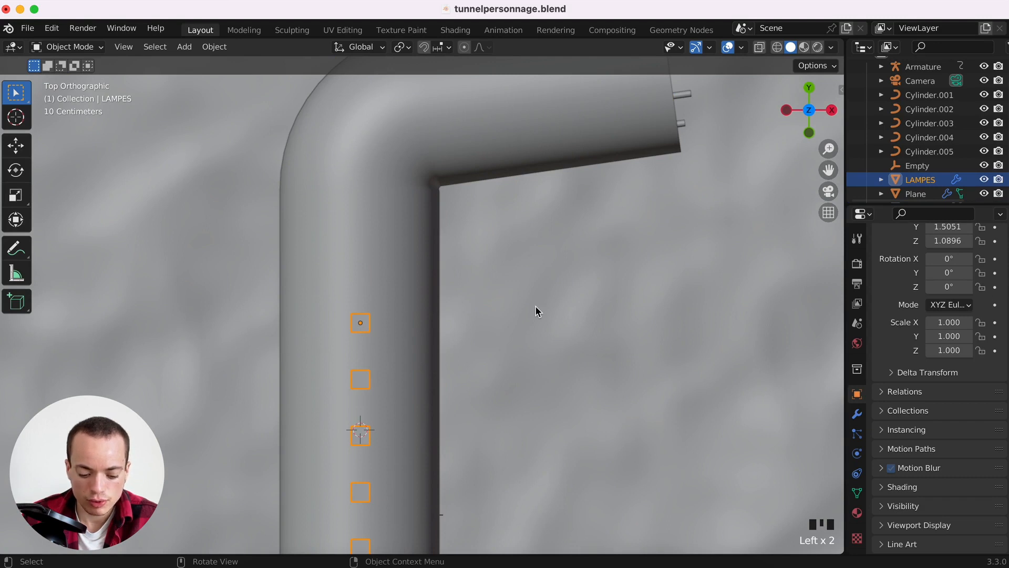
key(shift+d)
click(609, 101)
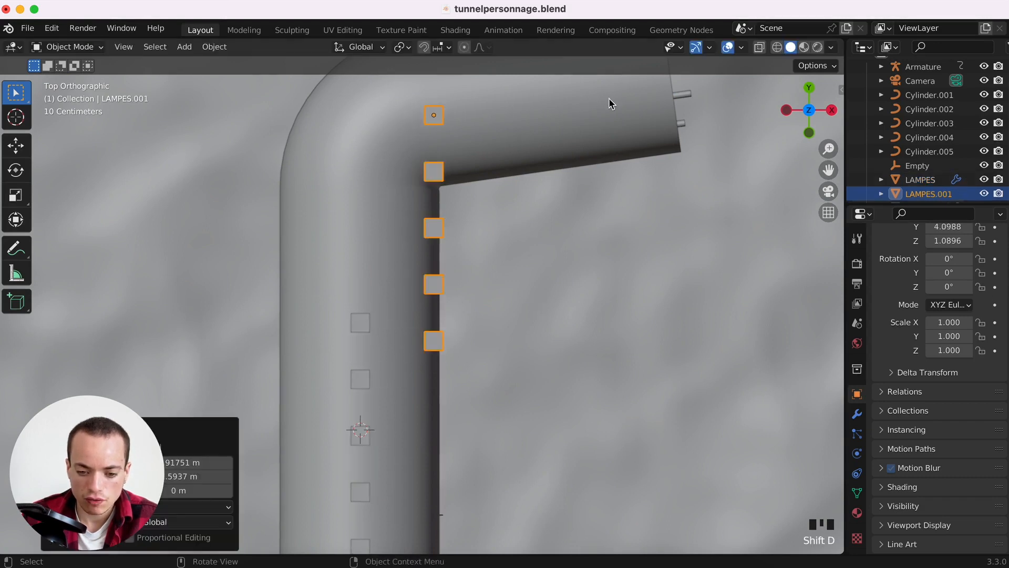
Rotate the duplicated lamp row to about 97.5° around Z and center it along the tunnel section after the bend.
shift+scroll(609, 98, up, 5)
key(r)
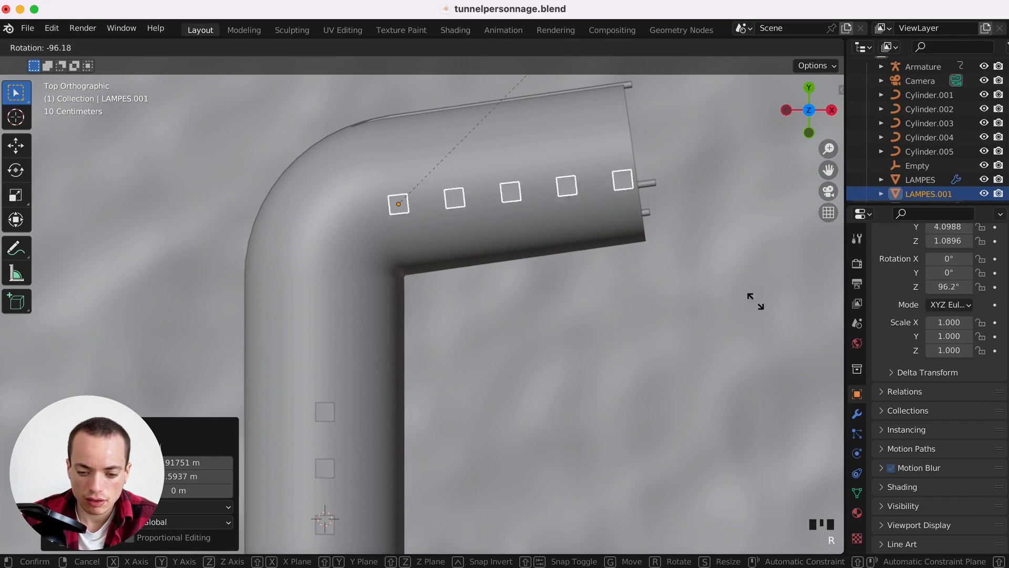
click(761, 293)
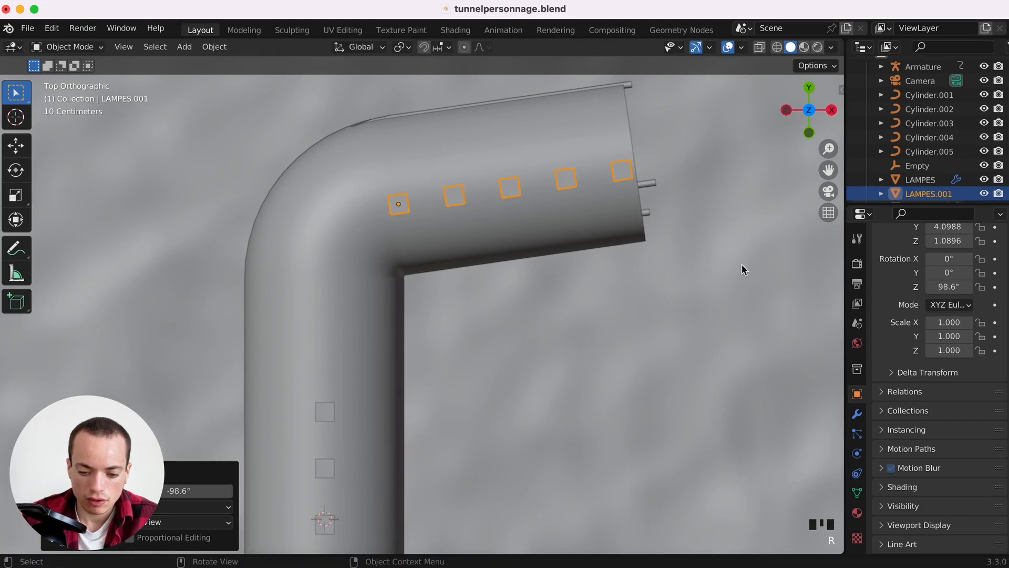
key(g)
click(626, 201)
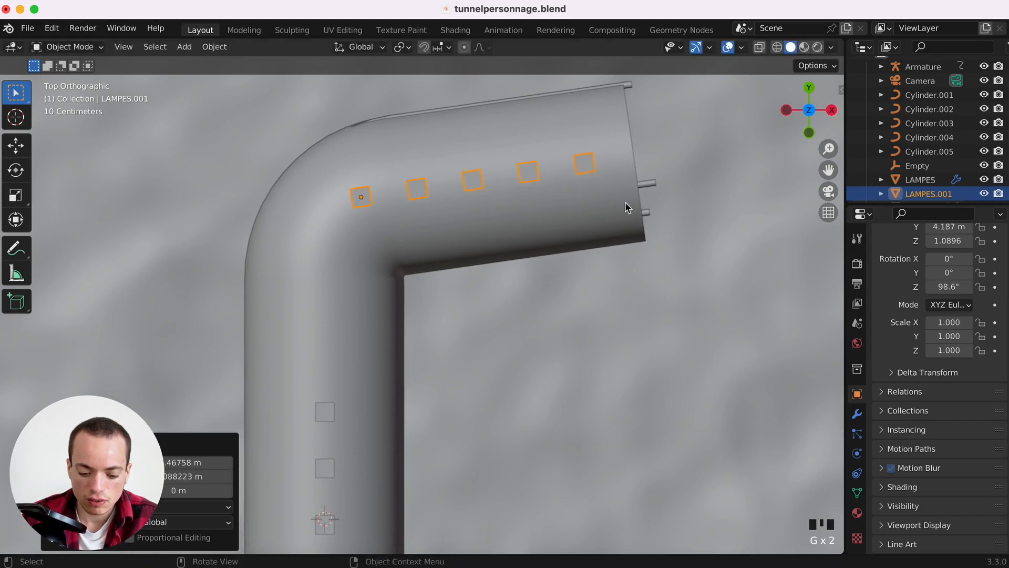
key(r)
click(666, 209)
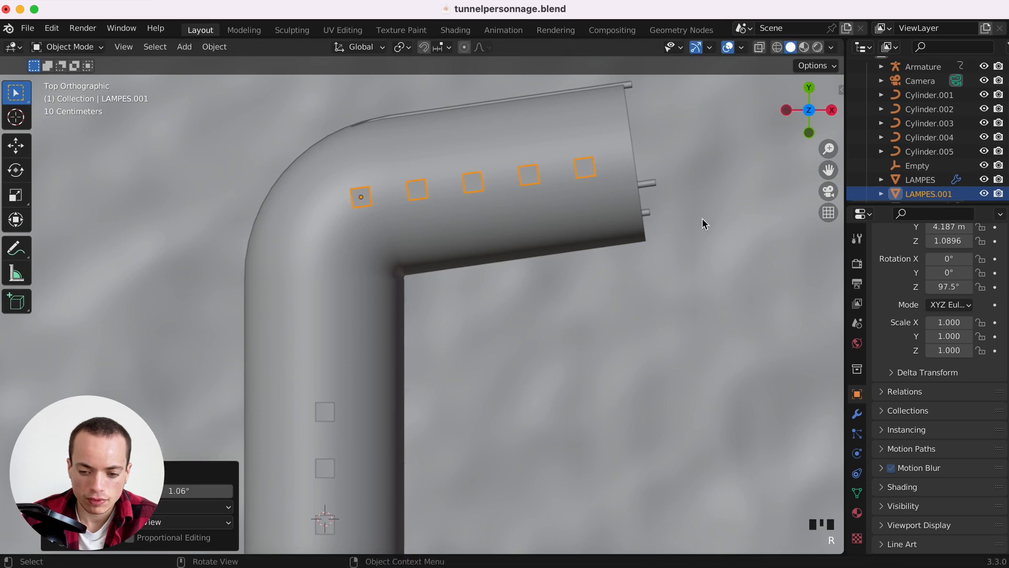
Show the rendered camera view and shift the duplicated lamp row about 0.34 m along X, deeper into the side section.
key(KP_0)
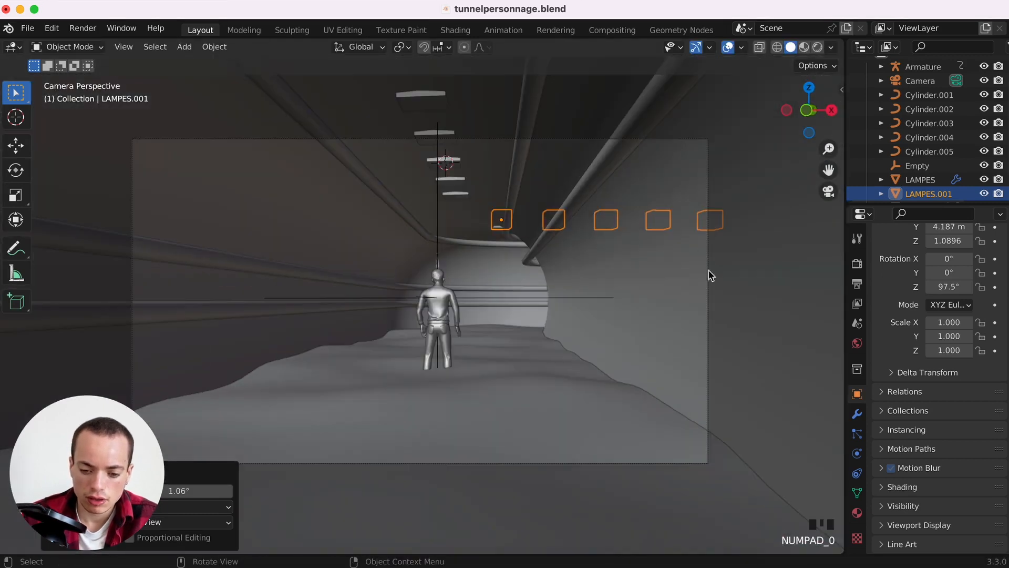
click(762, 301)
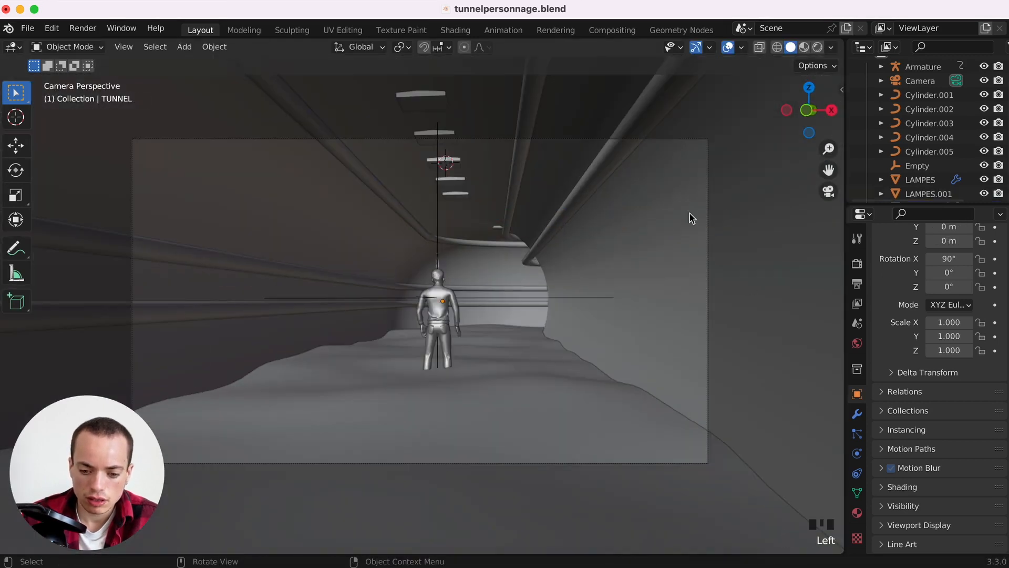
click(817, 46)
key(ctrl+z)
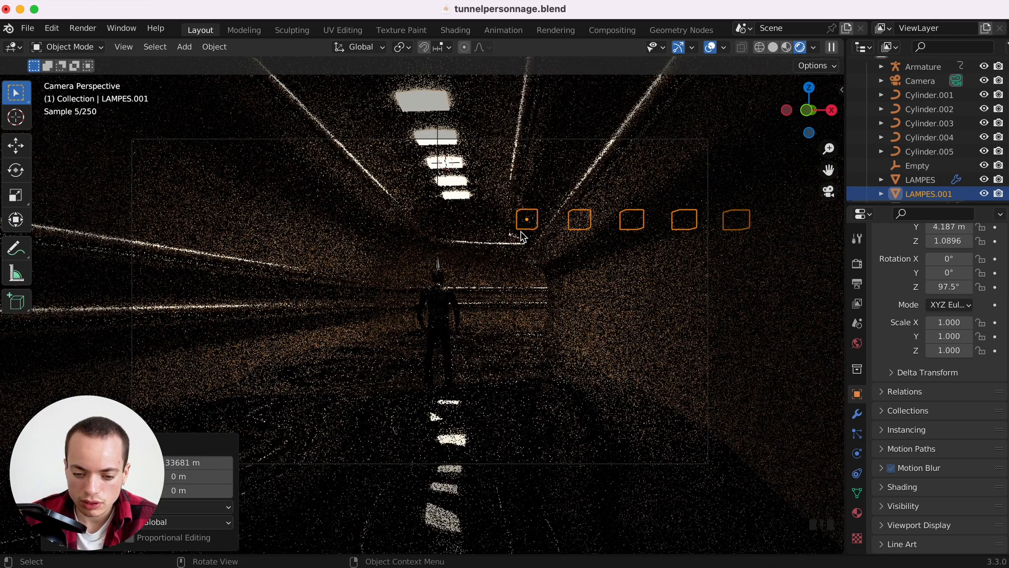
shift+scroll(520, 237, up, 1)
shift+scroll(521, 236, down, 2)
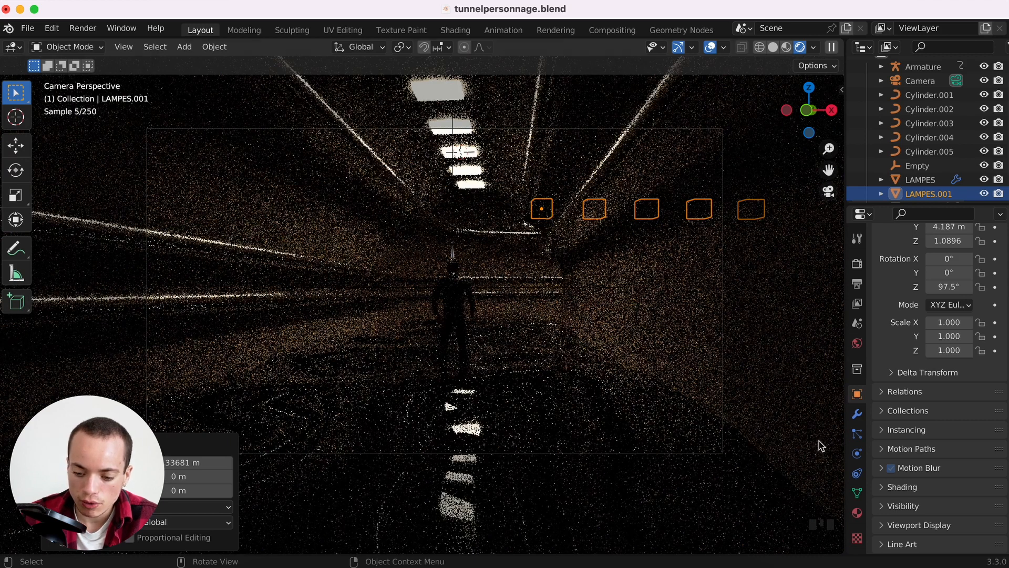
Make the LAMPES.001 material single-user and remove the Blackbody node from its emission color.
click(857, 512)
scroll(914, 395, up, 1)
scroll(914, 396, up, 1)
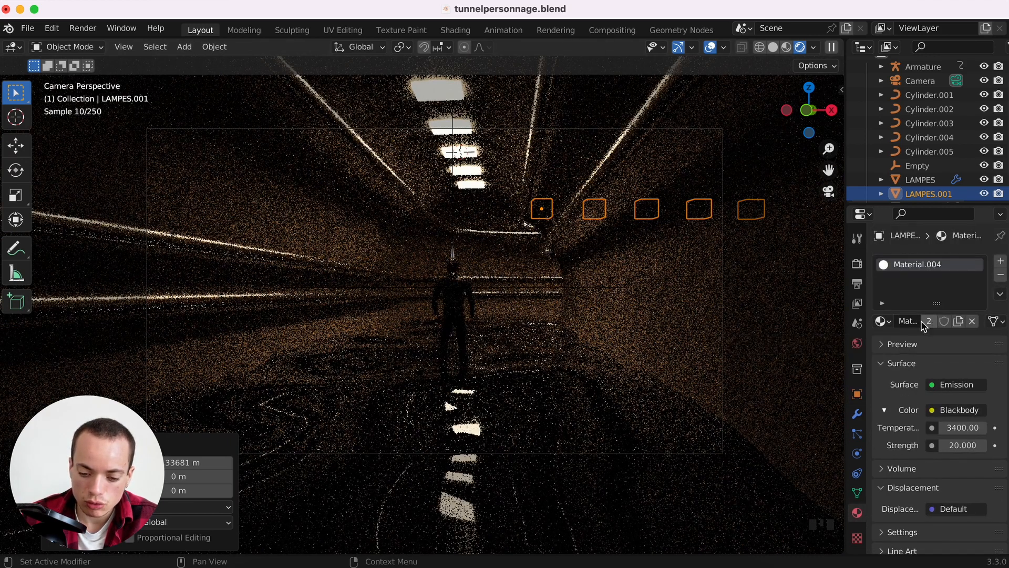
click(520, 180)
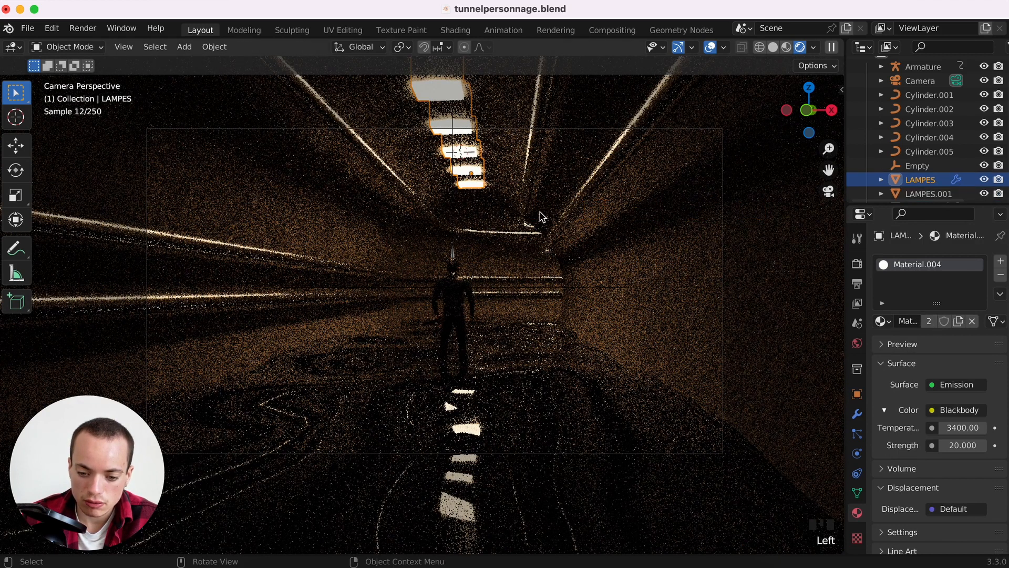
click(528, 230)
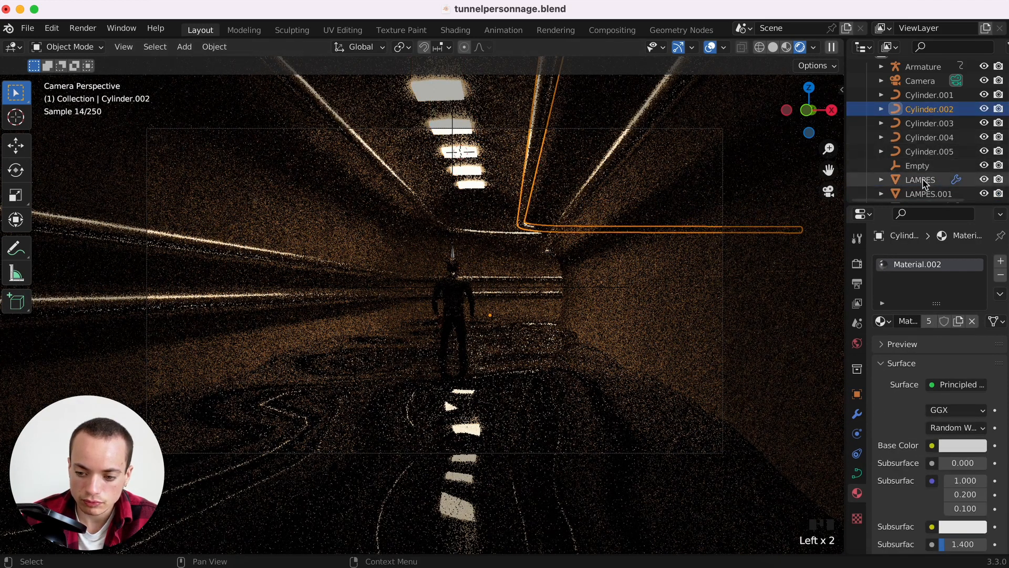
click(920, 194)
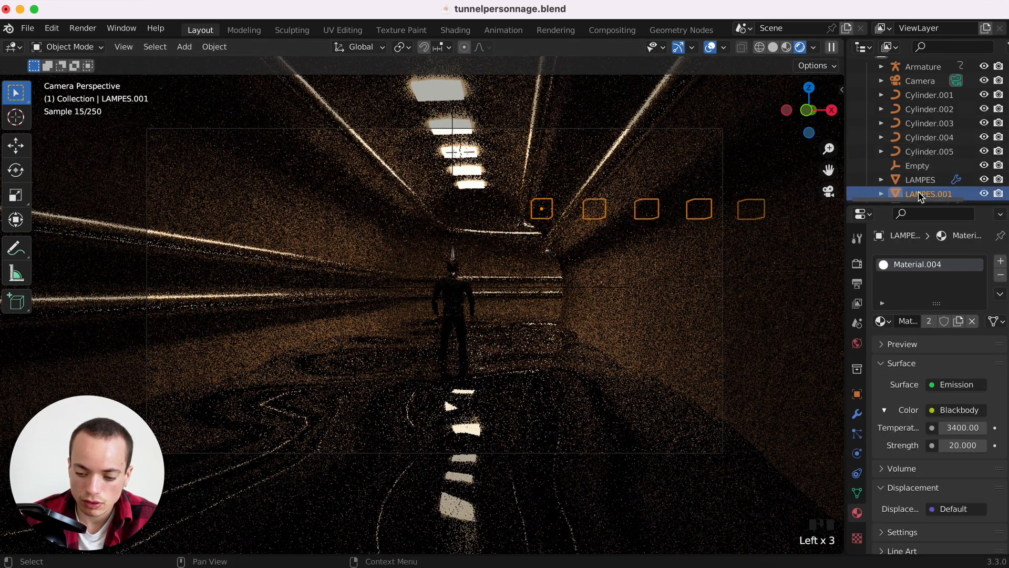
click(929, 321)
click(933, 410)
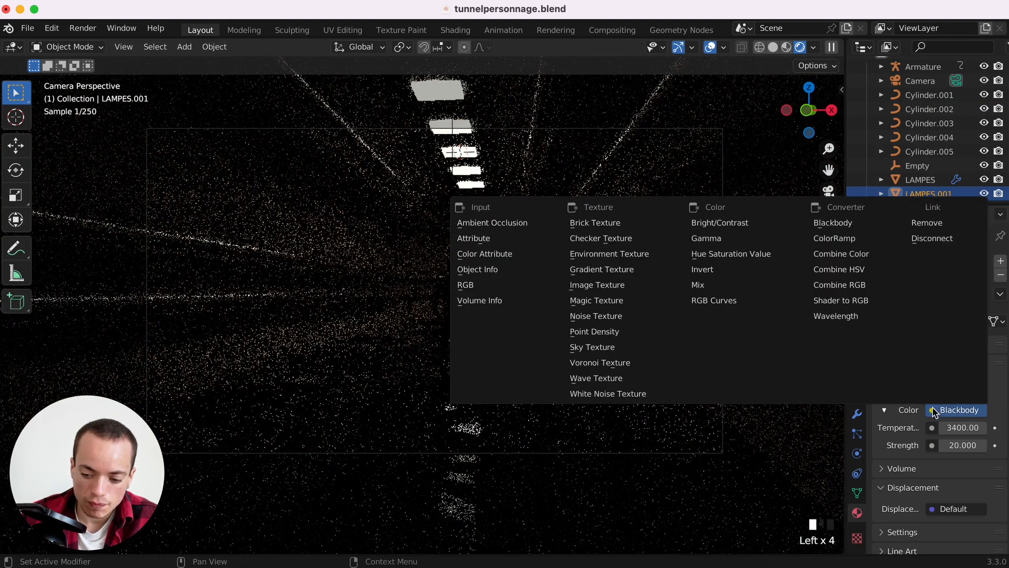
click(952, 223)
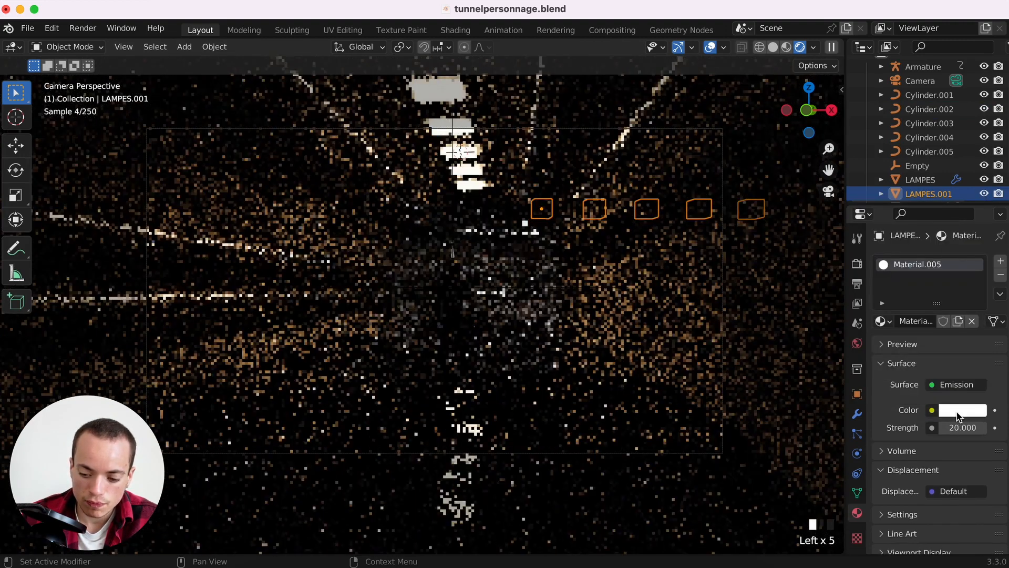
Set the LAMPES.001 emission color to violet (hue about 0.692, saturation about 0.943) and its strength to 15.
click(962, 411)
mouse_move(925, 268)
mouse_down()
mouse_move(937, 246)
mouse_move(951, 248)
mouse_up()
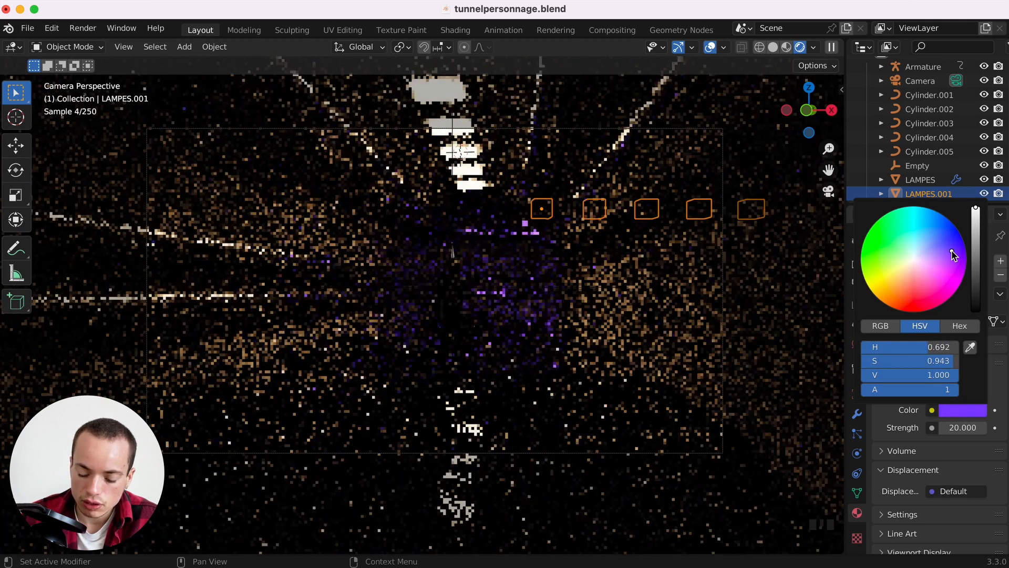
click(961, 427)
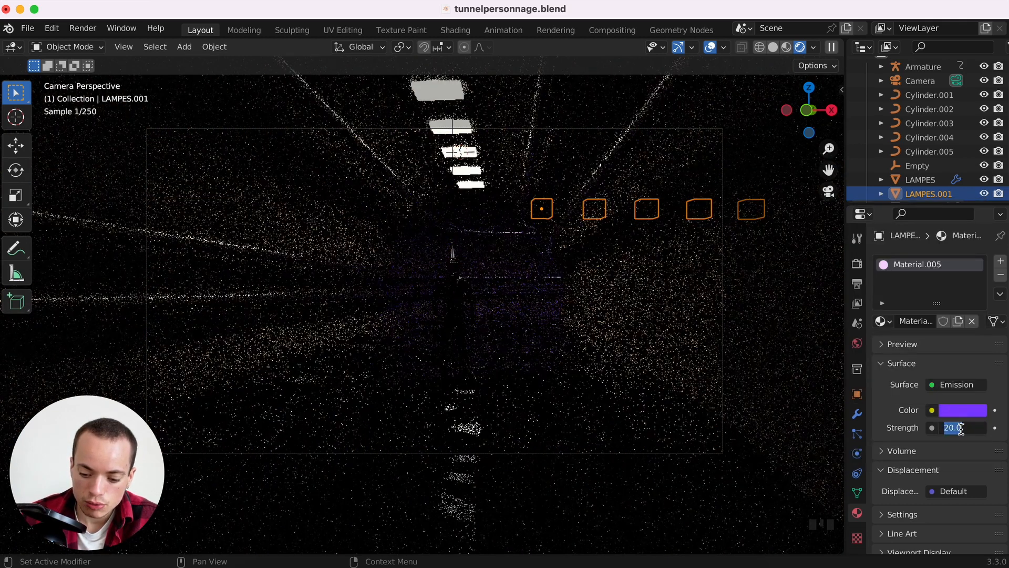
text(15)
key(Return)
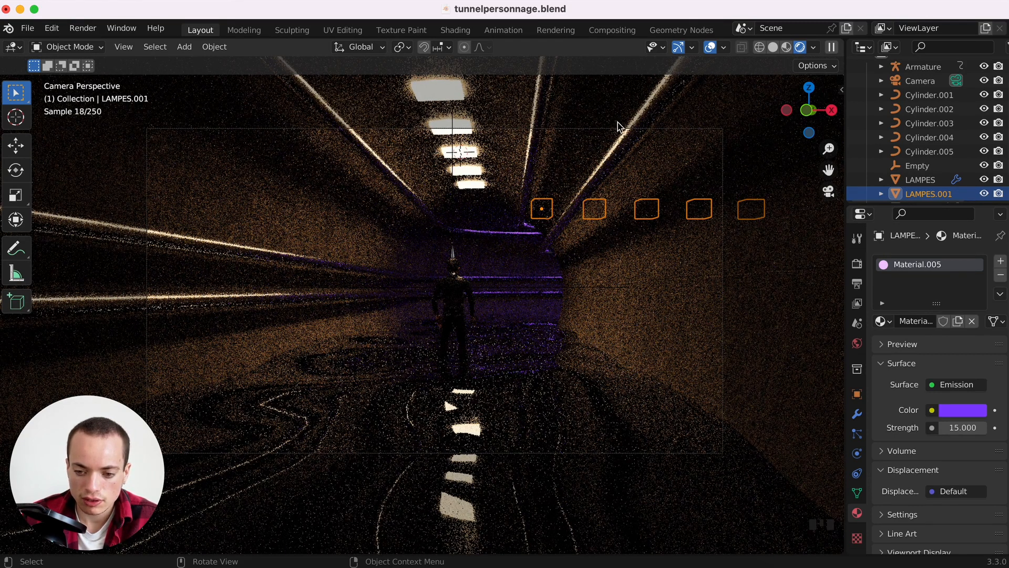
Add a Spot light in solid shading and move it about 4.46 m along Y to the tunnel entrance near the camera.
click(773, 47)
super+scroll(570, 332, up, 5)
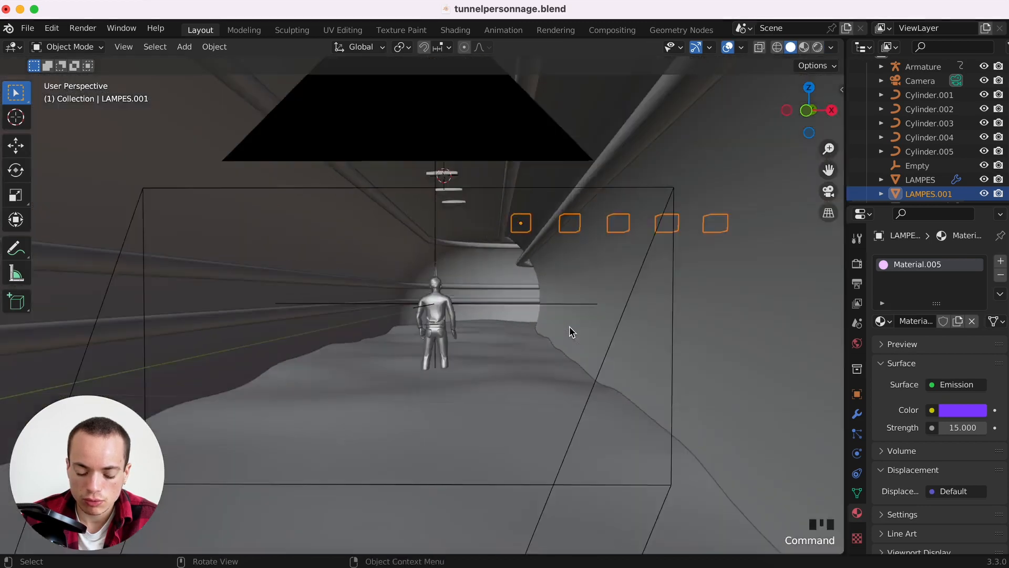
super+scroll(570, 326, down, 5)
key(shift+a)
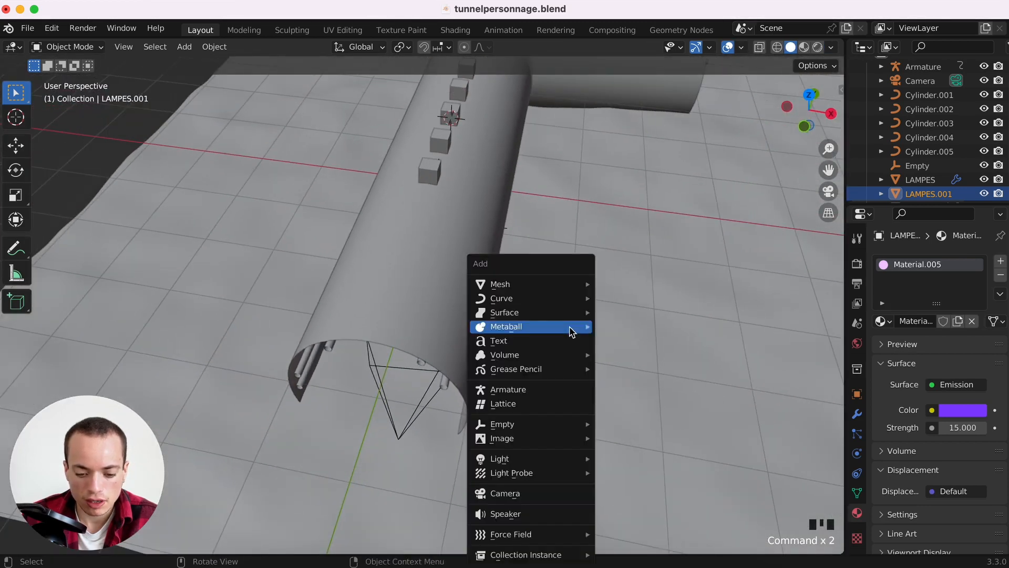
mouse_move(531, 459)
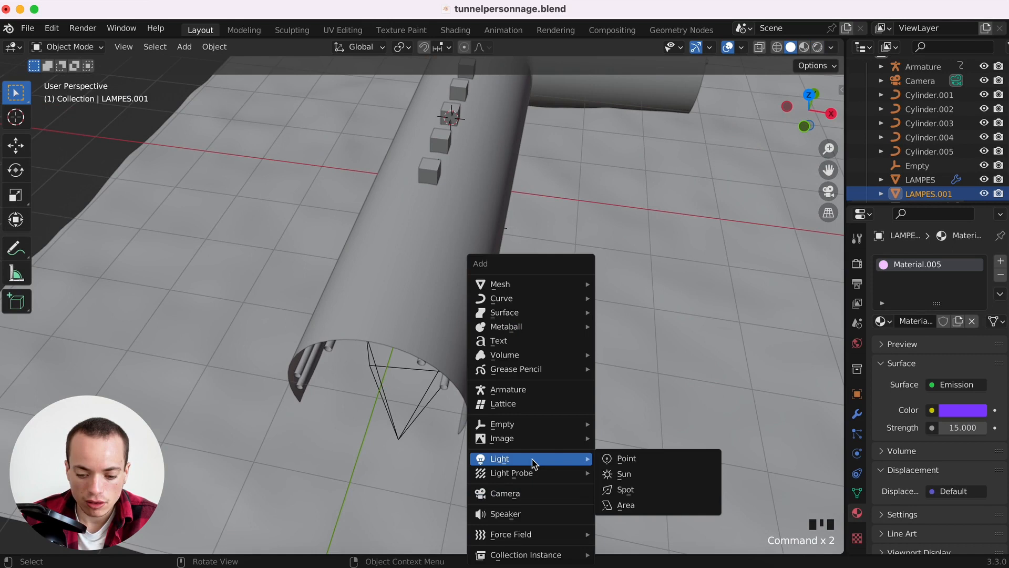
click(639, 490)
scroll(491, 417, left, 5)
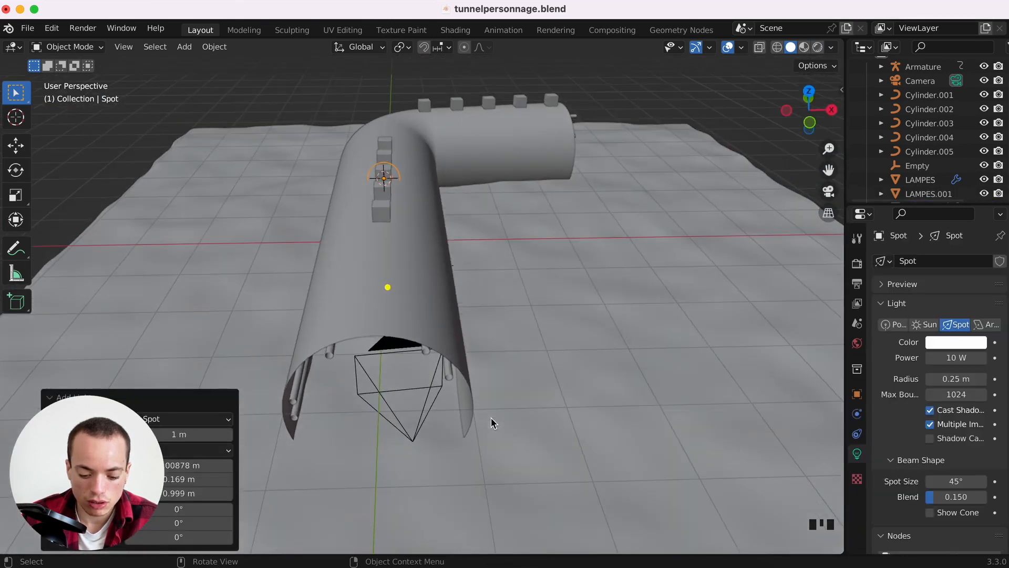
key(g)
key(y)
click(513, 203)
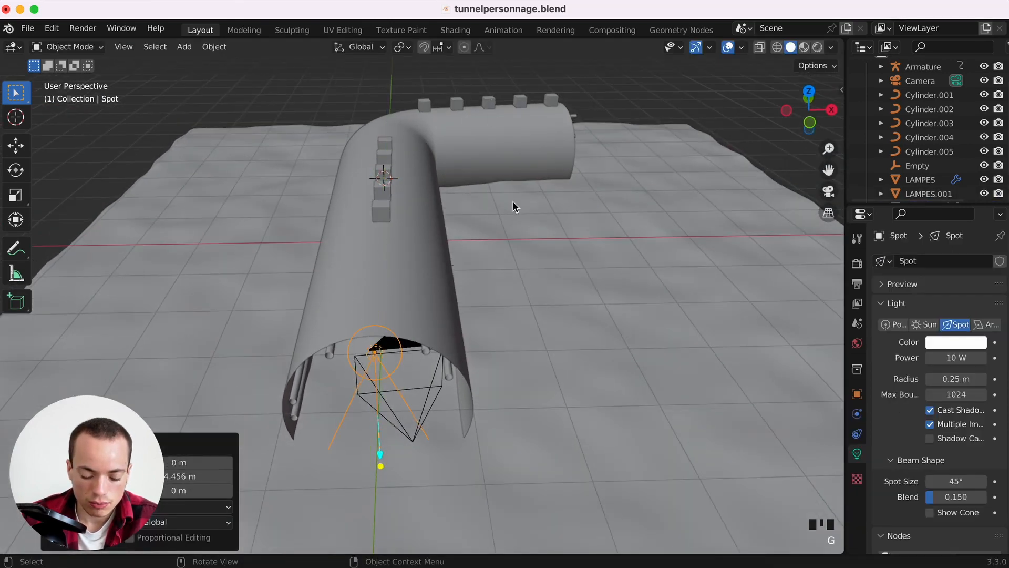
Shrink the spot light in two passes, scaling it by about 0.148 and again by about 0.466.
key(s)
click(418, 338)
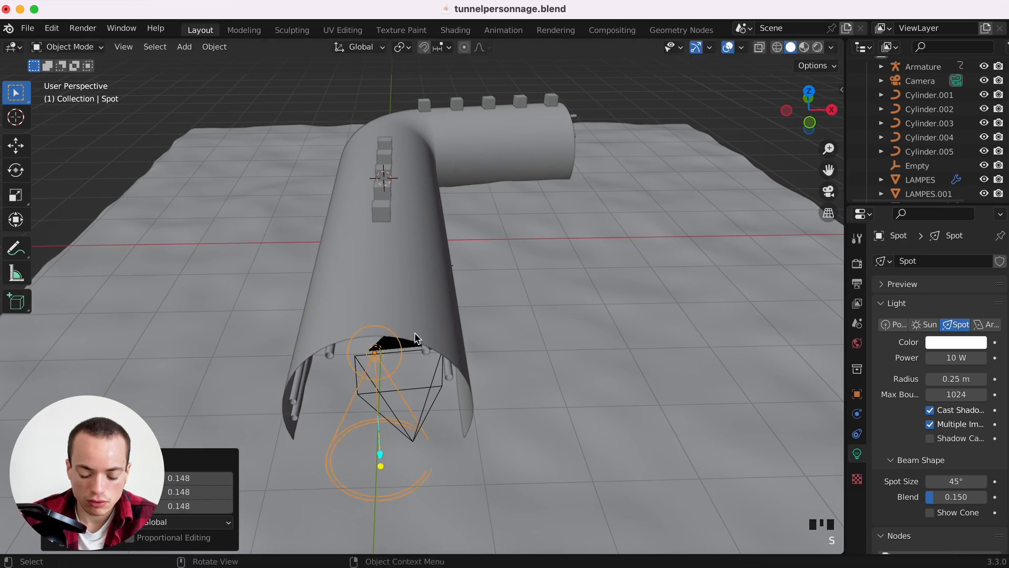
key(s)
click(512, 349)
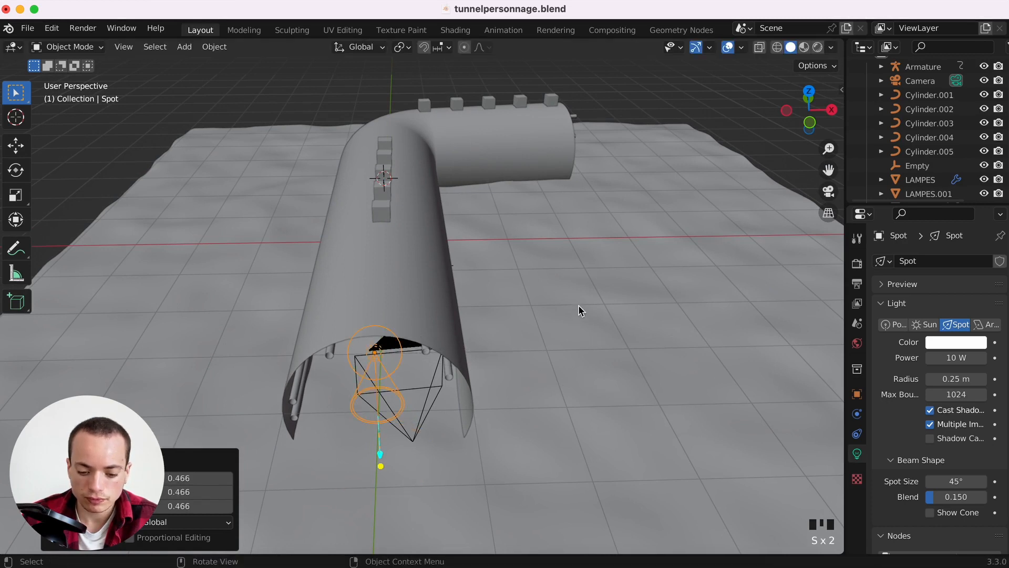
Rotate the spot light about 74.8° in the right side view to aim into the tunnel, and place it behind the camera.
click(831, 110)
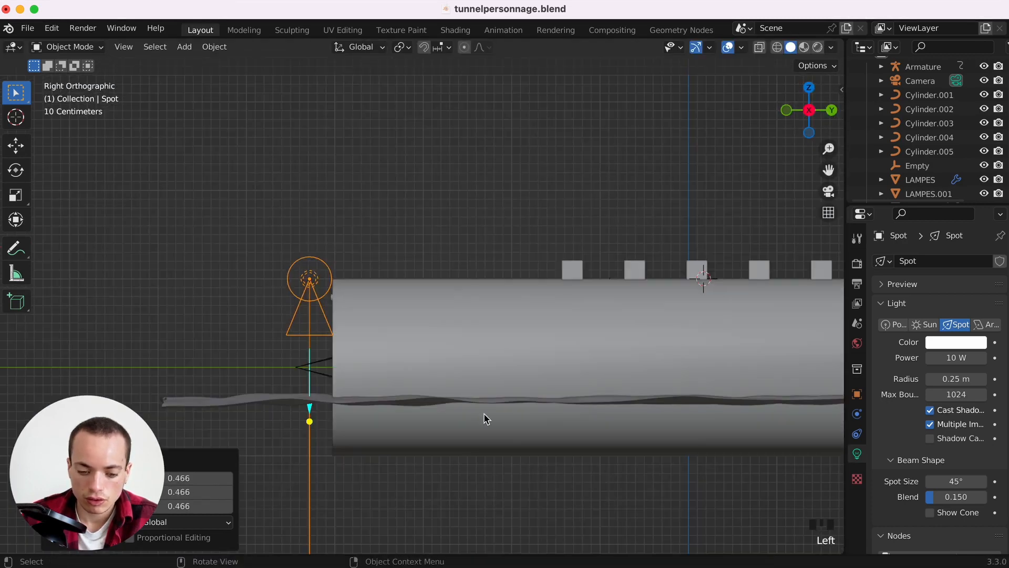
key(r)
click(781, 234)
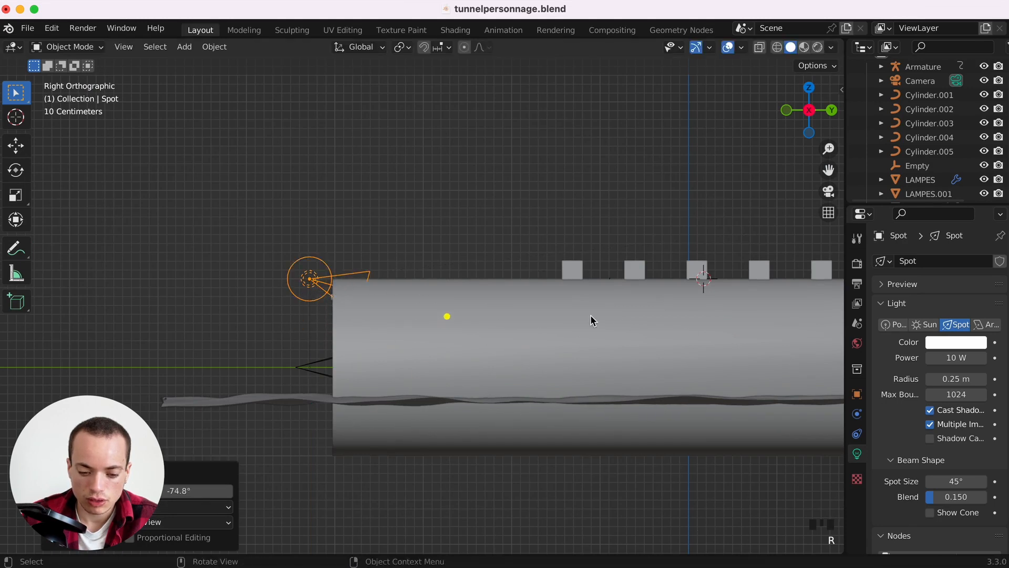
key(g)
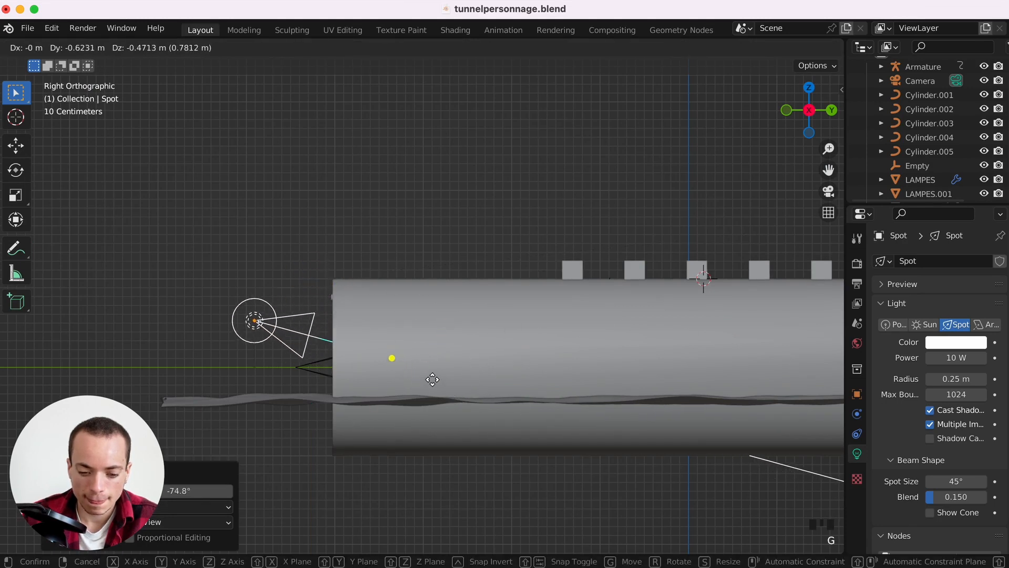
click(432, 379)
Set the spot light's color to a saturated blue and its power to 100 W.
click(962, 340)
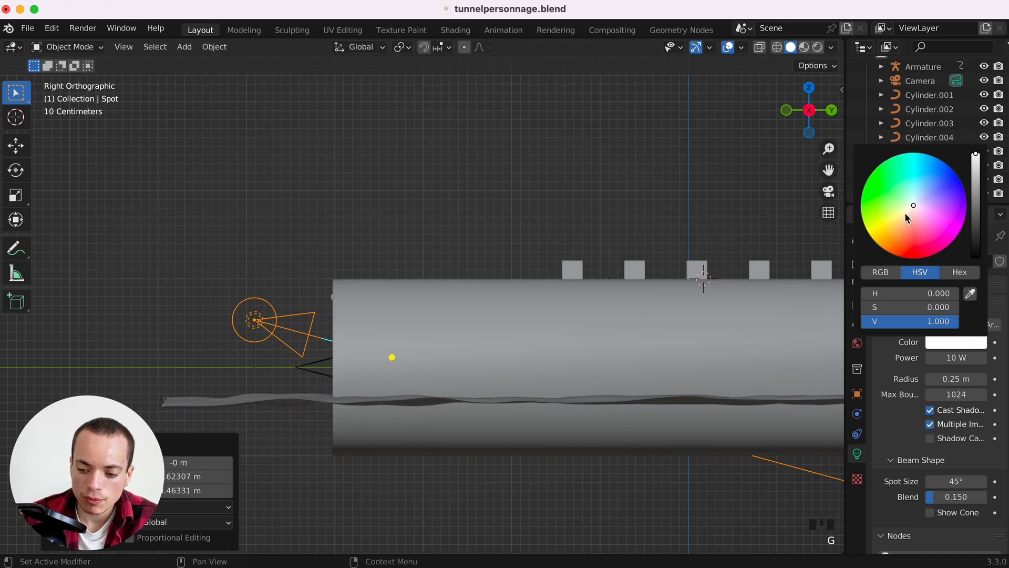
drag(905, 214, 945, 179)
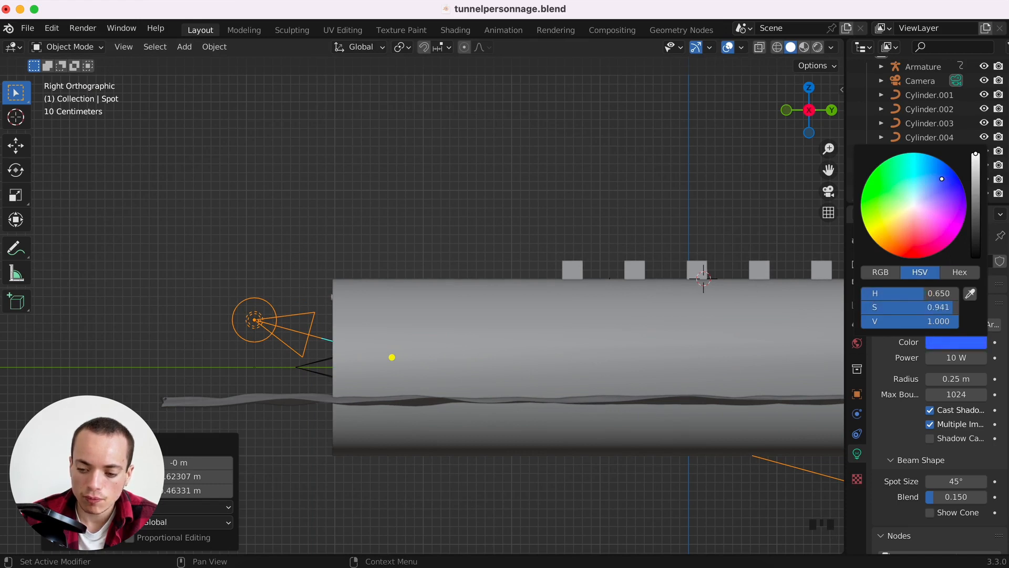
click(960, 359)
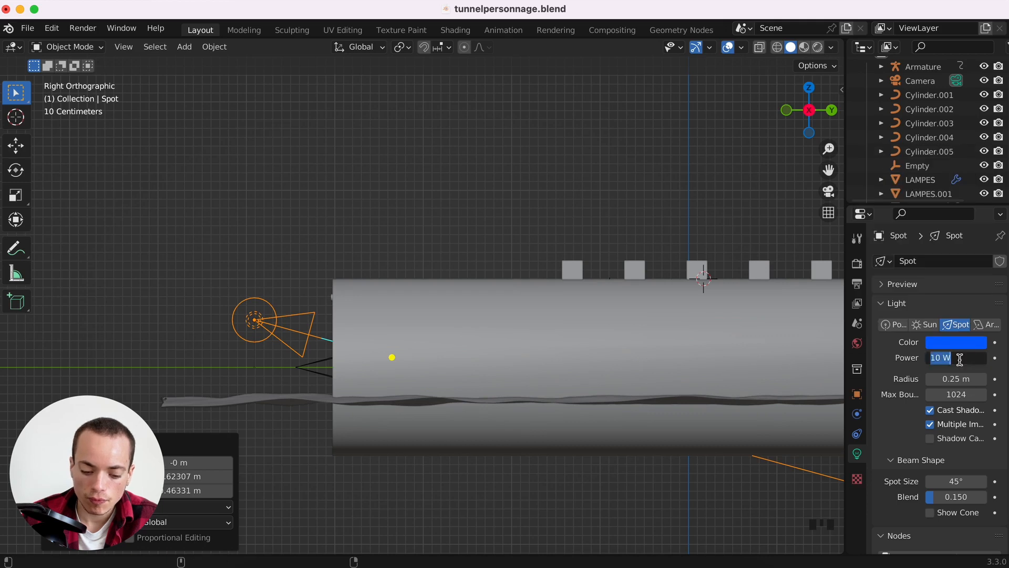
text(100)
key(Return)
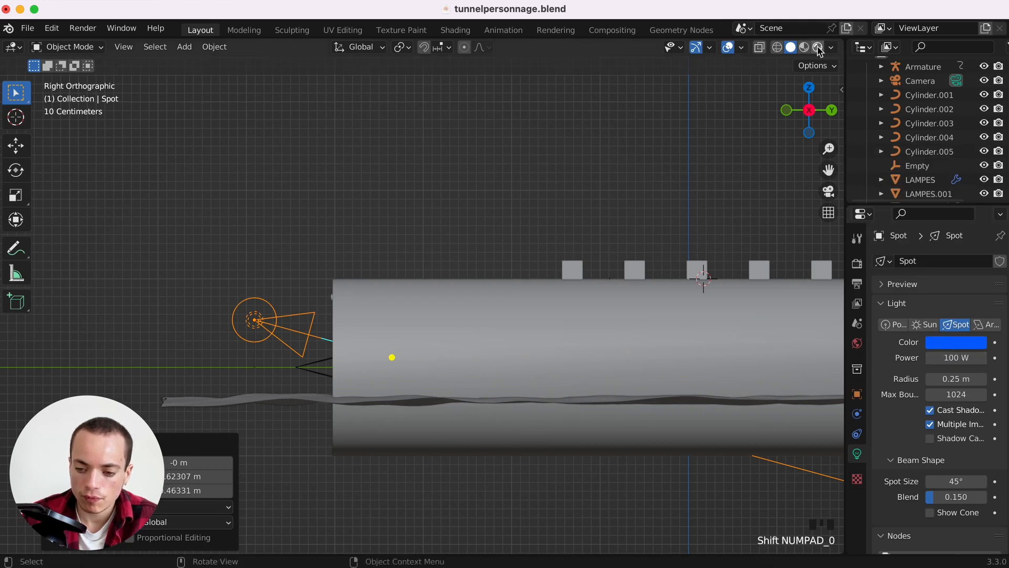
Preview the tunnel through the camera in rendered shading and shift the spot light's color to violet.
key(KP_0)
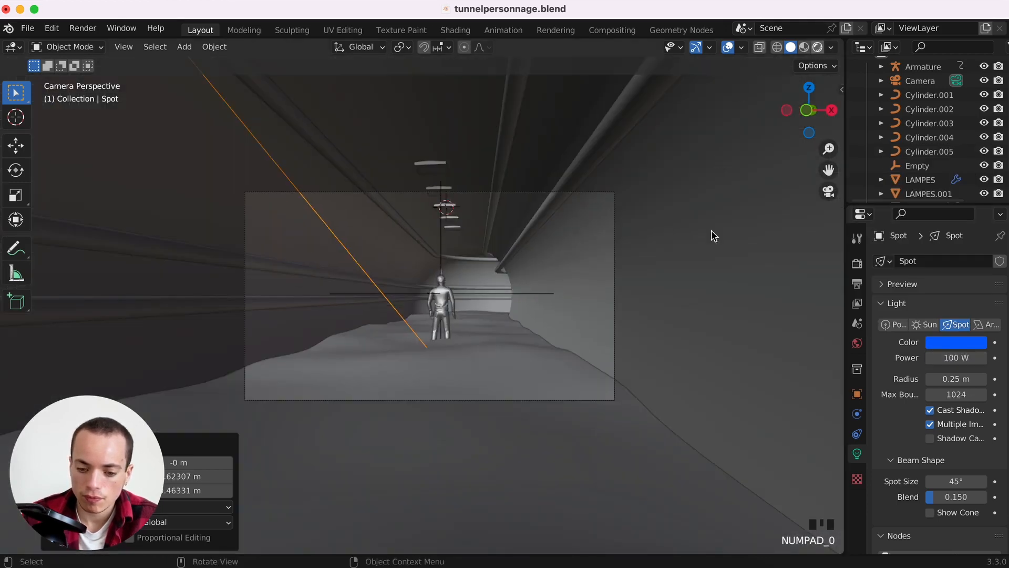
click(817, 48)
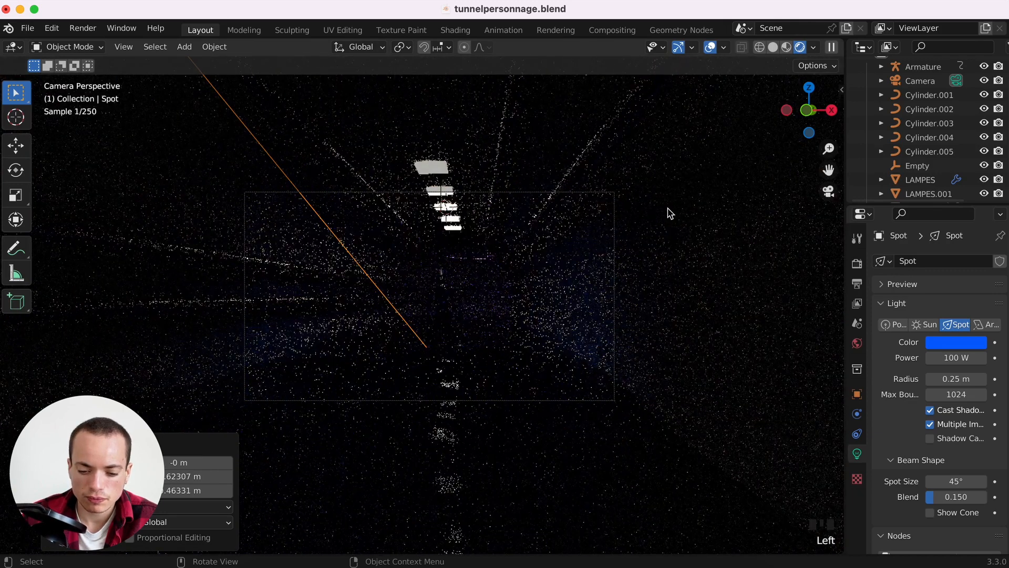
scroll(682, 303, up, 3)
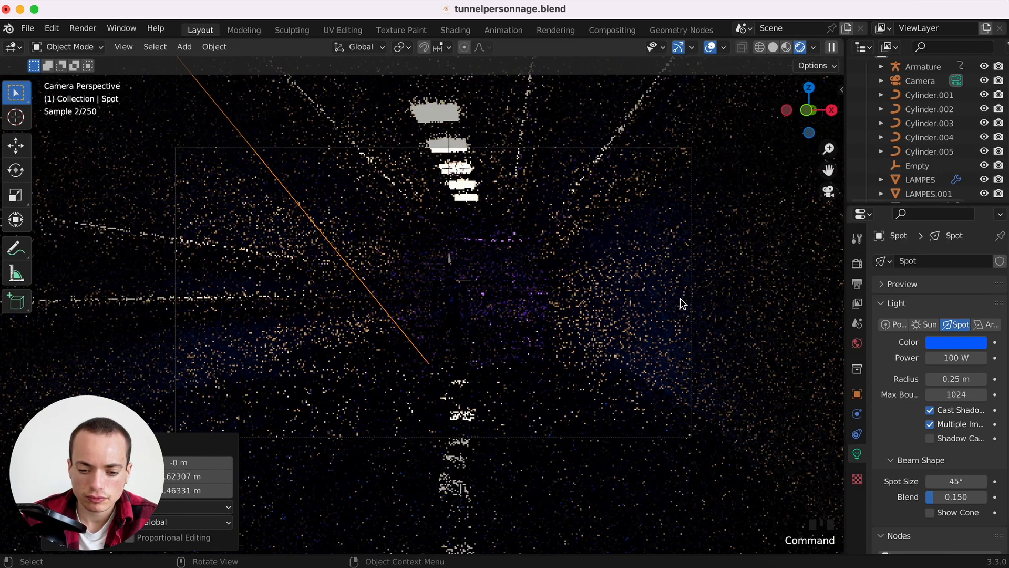
click(956, 343)
click(957, 194)
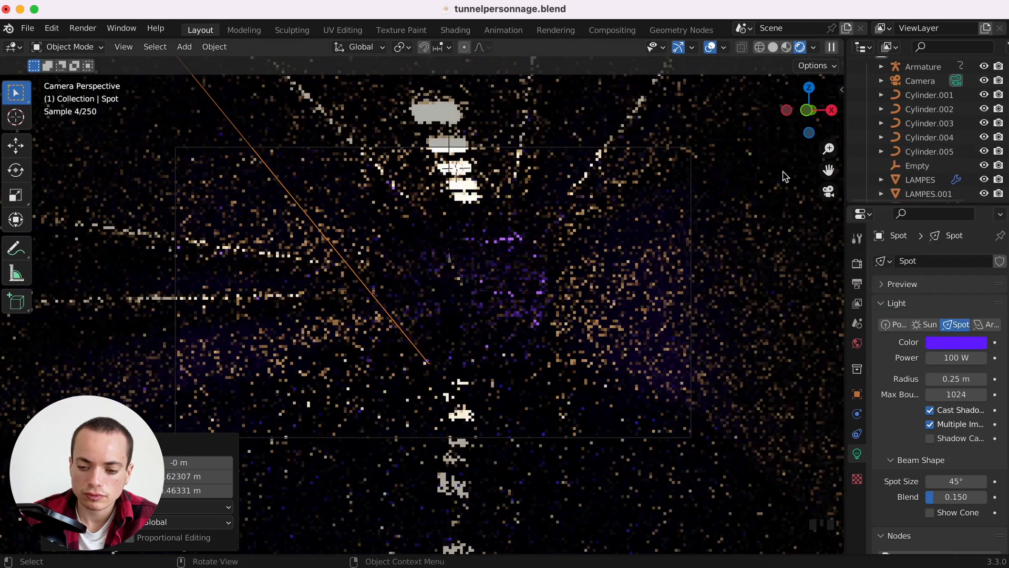
Return to solid shading and move the spot light about 0.47 m along negative X, toward the side wall of the tunnel entrance.
click(784, 175)
click(773, 48)
scroll(717, 208, up, 5)
super+scroll(716, 208, down, 10)
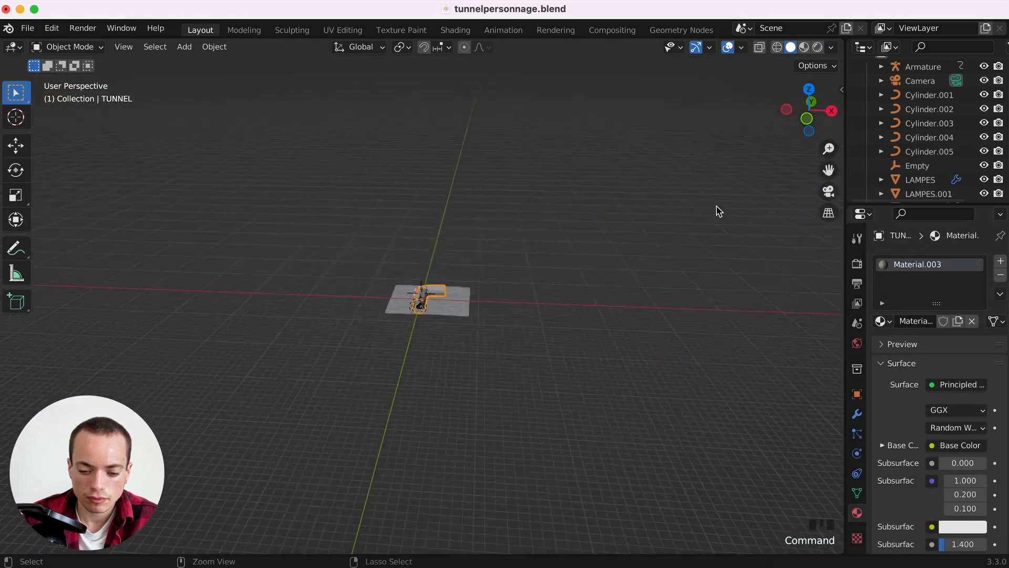
super+scroll(716, 207, up, 10)
super+scroll(715, 205, up, 2)
super+scroll(362, 328, down, 8)
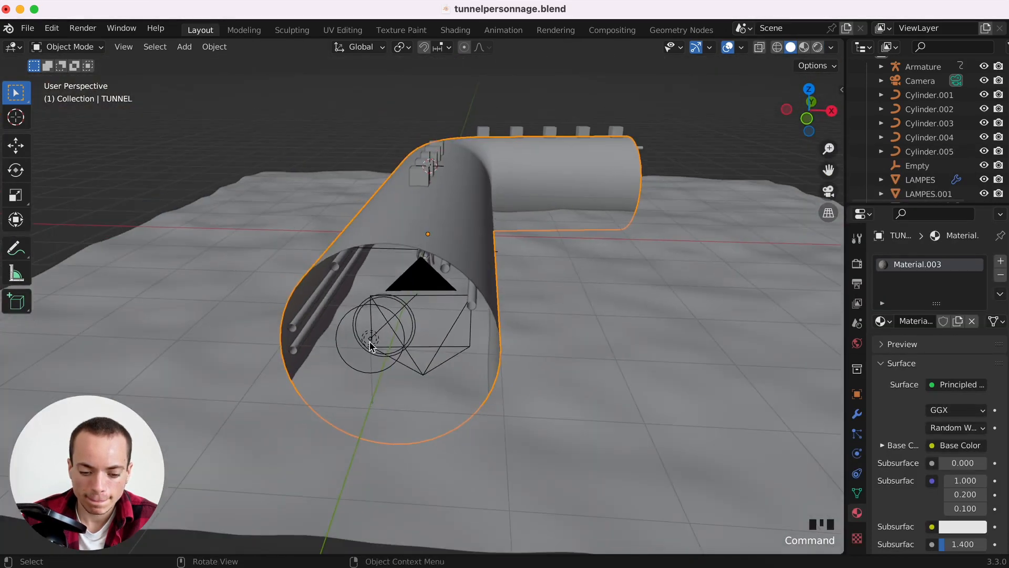
click(371, 346)
key(g)
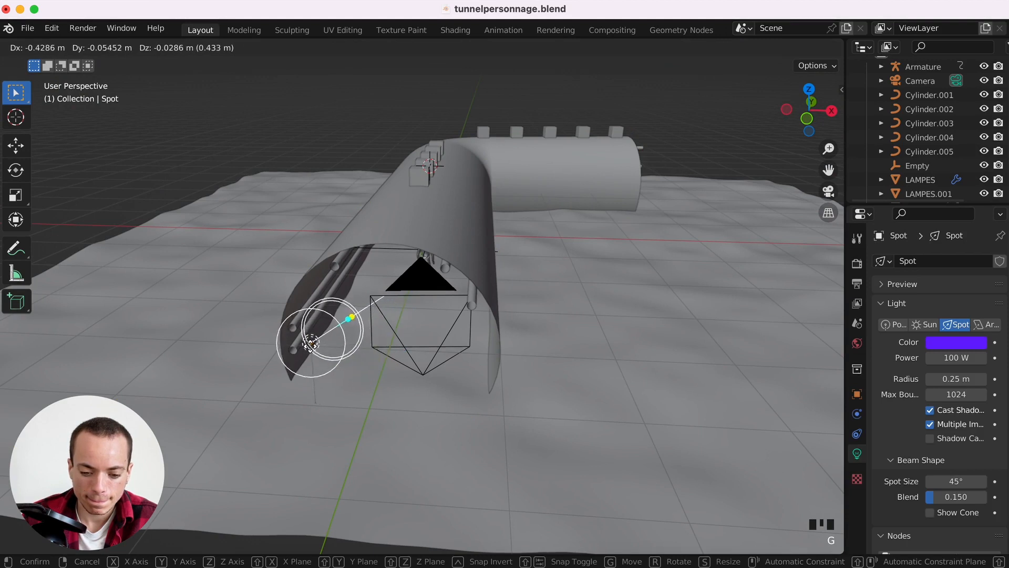
click(402, 316)
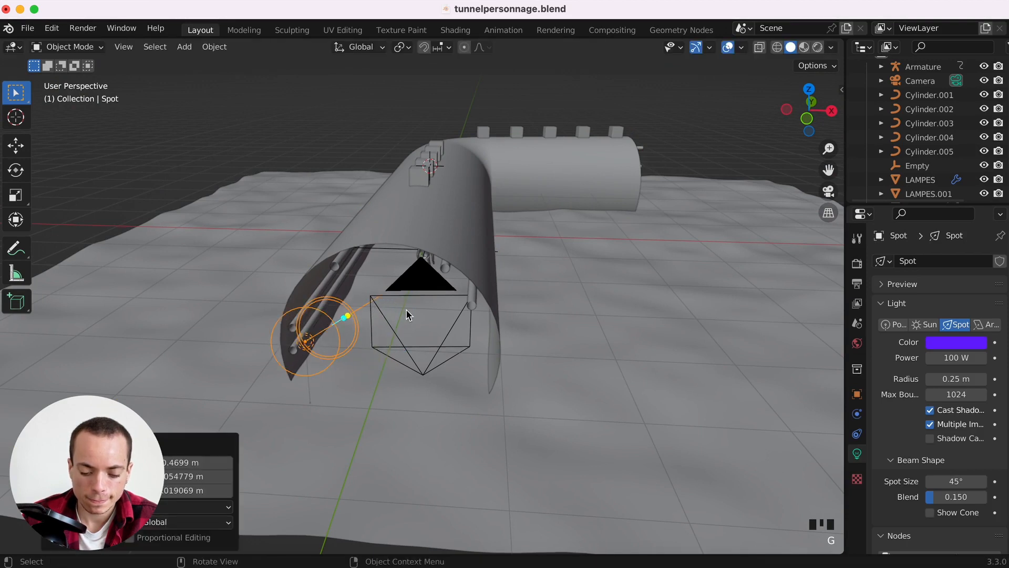
Rotate the spot light about 30.3° in the top view so it points diagonally into the tunnel.
key(KP_7)
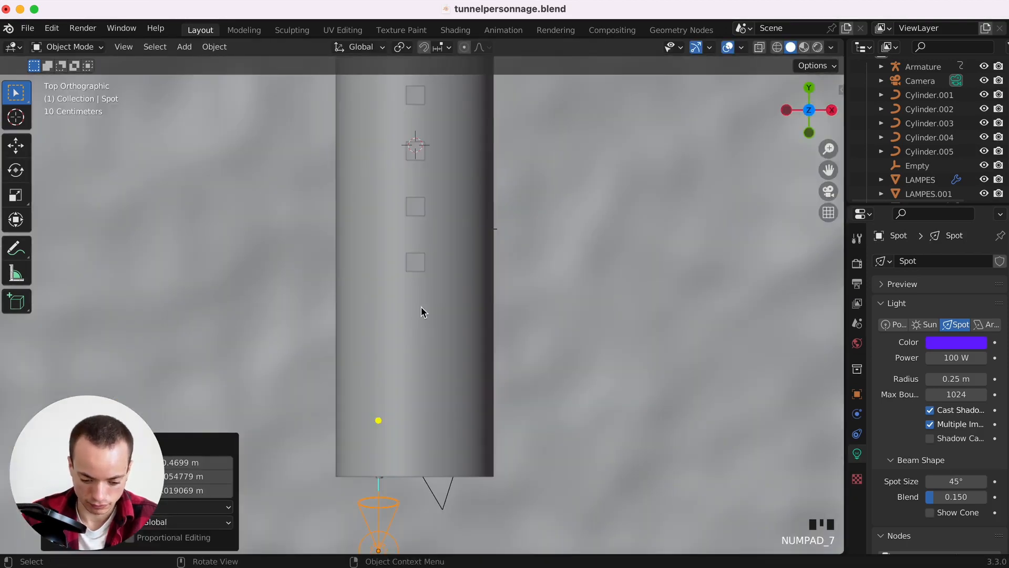
key(r)
click(556, 330)
Duplicate the spot light about 1.03 m along X and 0.94 m along Y, and rotate the copy about -60.4° toward the opposite wall.
scroll(465, 385, down, 3)
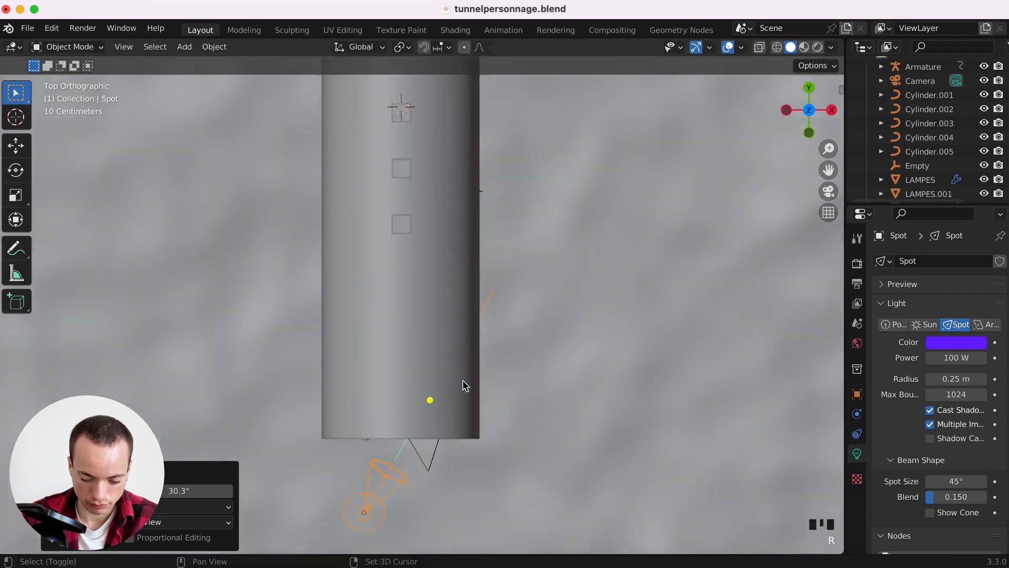
scroll(464, 386, down, 5)
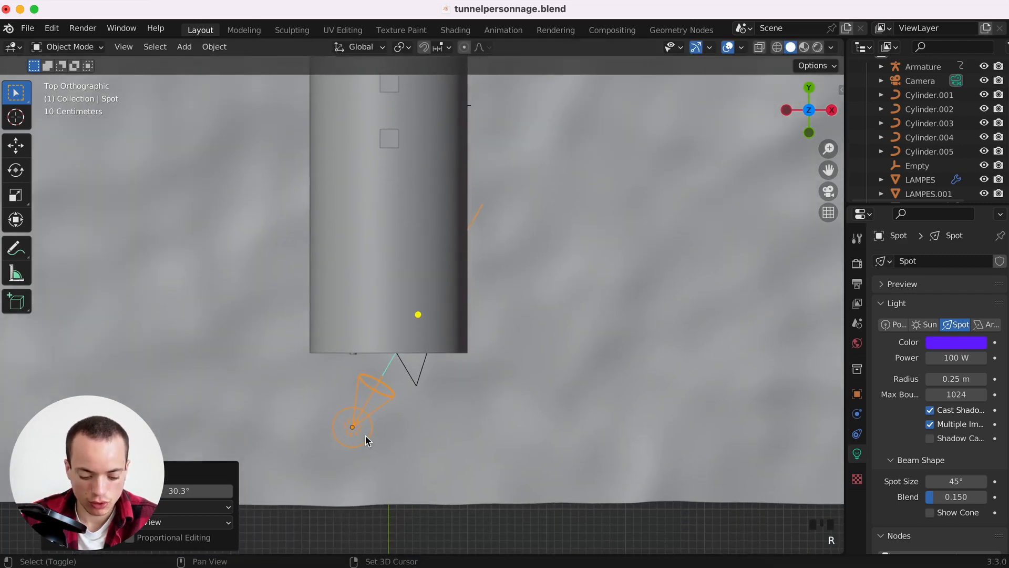
key(shift+d)
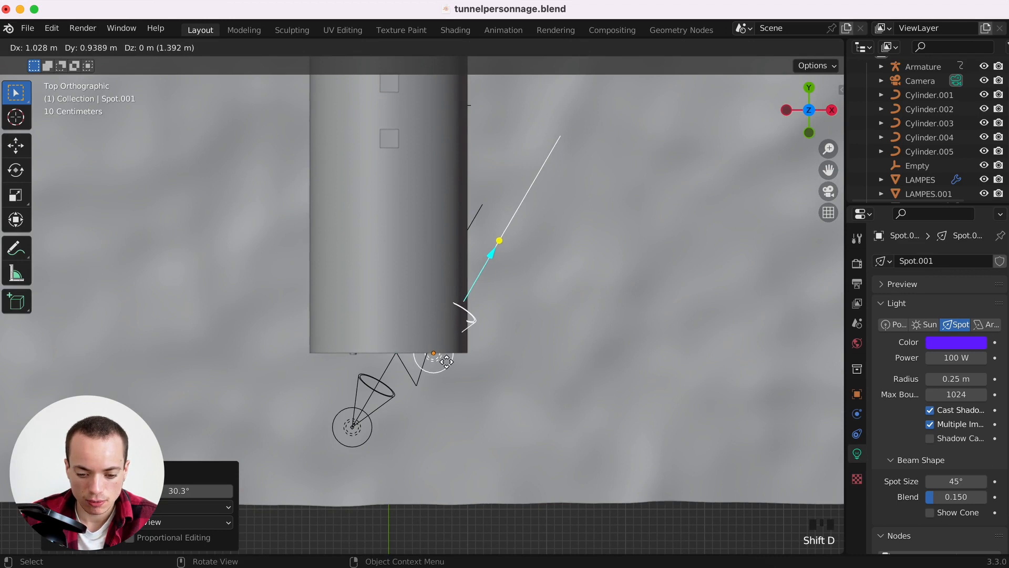
click(447, 361)
key(r)
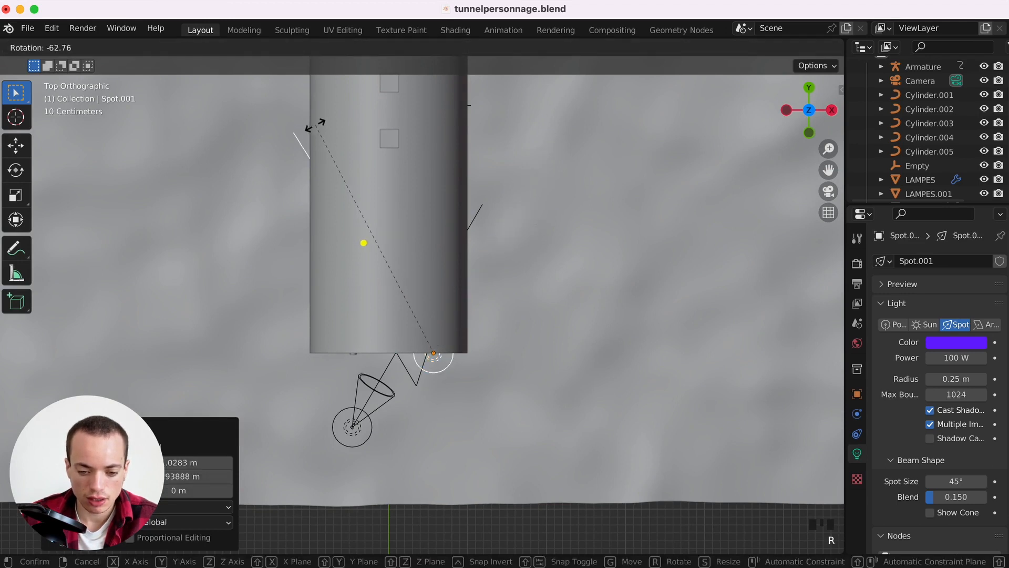
click(326, 125)
Rotate the duplicated spot light about 14.6° in the front view to flatten its beam.
click(809, 132)
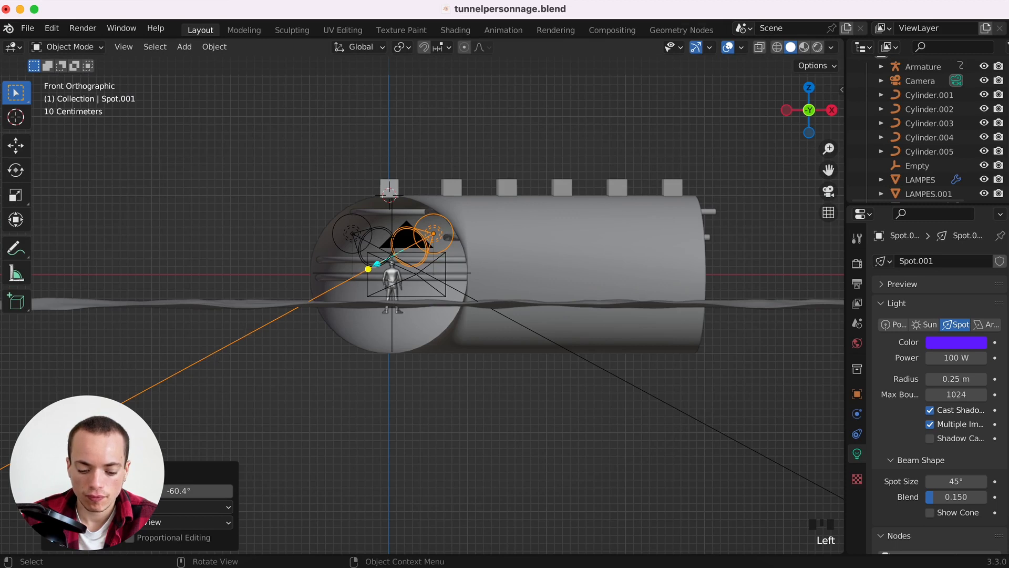
key(r)
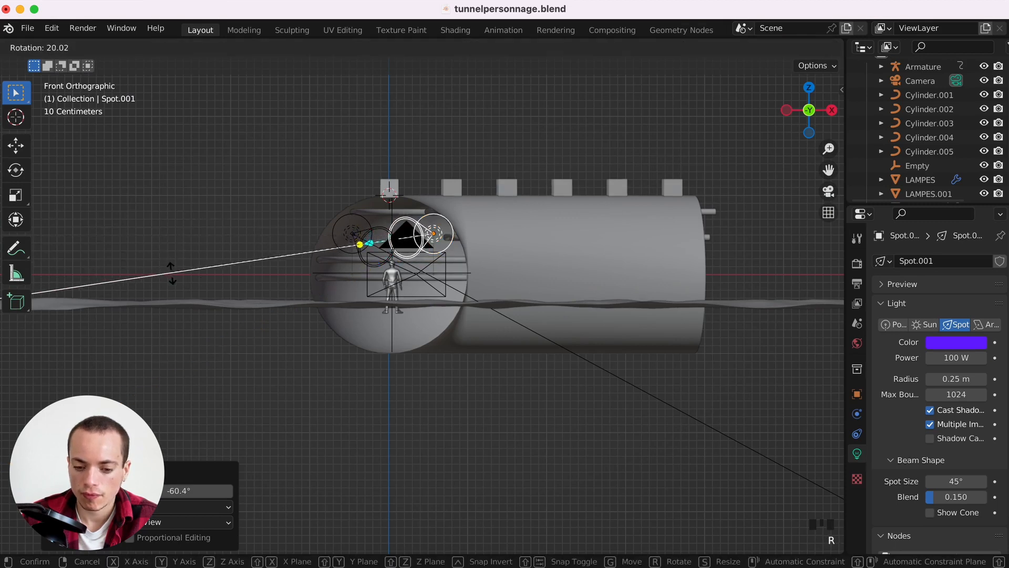
click(178, 301)
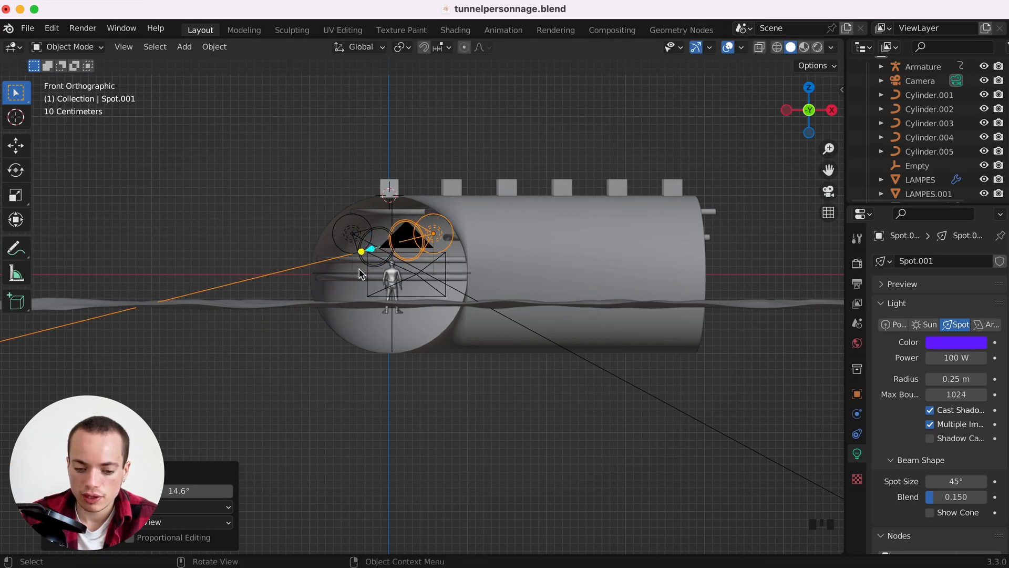
Rotate the duplicated spot light about -4.61° in the right side view to aim it along the tunnel.
scroll(330, 269, up, 6)
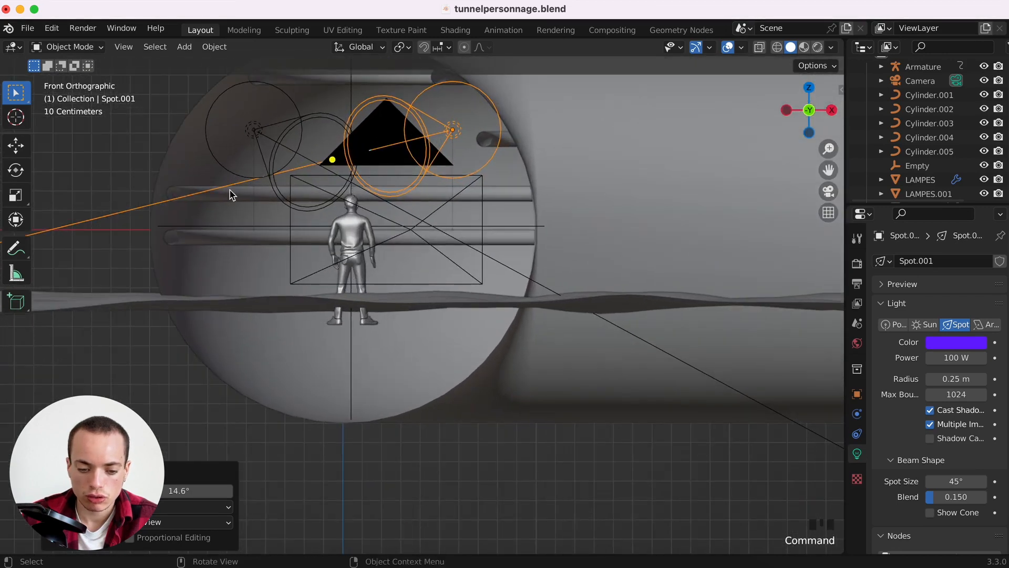
middle_drag(747, 243, 841, 104)
click(830, 111)
super+scroll(655, 223, down, 15)
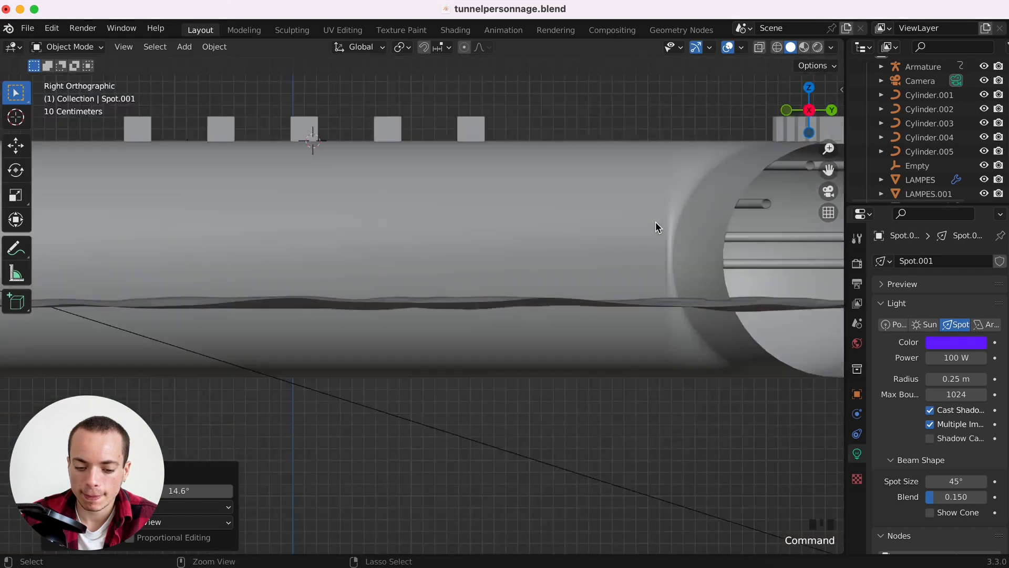
scroll(655, 228, up, 6)
scroll(657, 227, down, 2)
key(r)
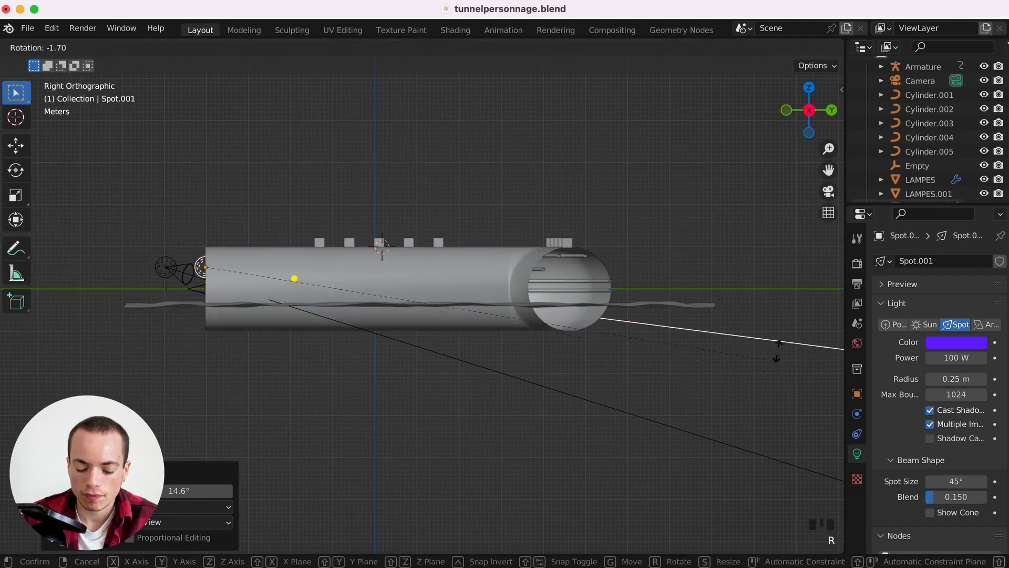
click(792, 337)
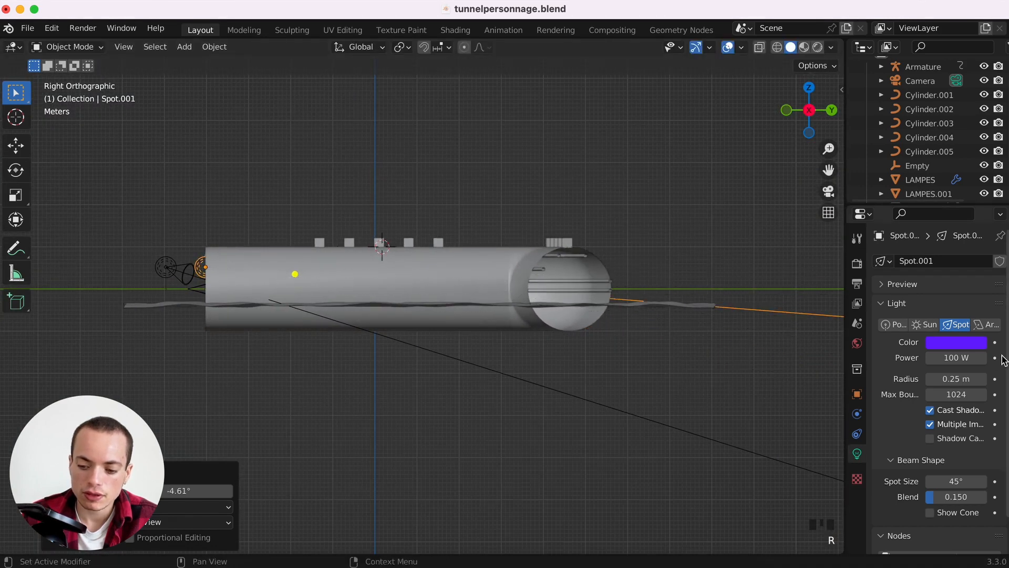
Set the duplicated spot light to 200 W with a magenta color, and preview the camera view in rendered shading.
click(960, 358)
text(200)
key(Return)
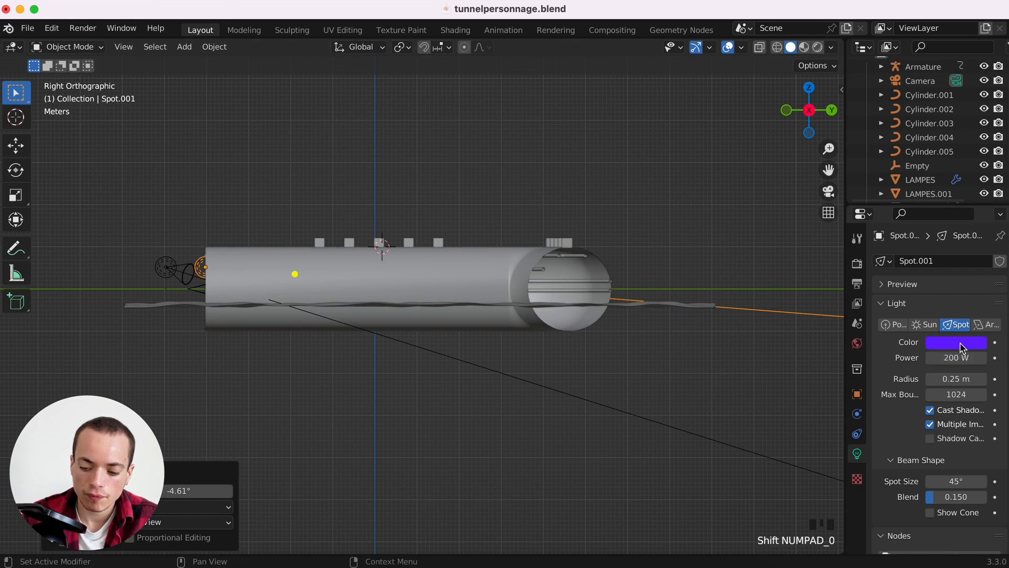
click(956, 342)
click(953, 203)
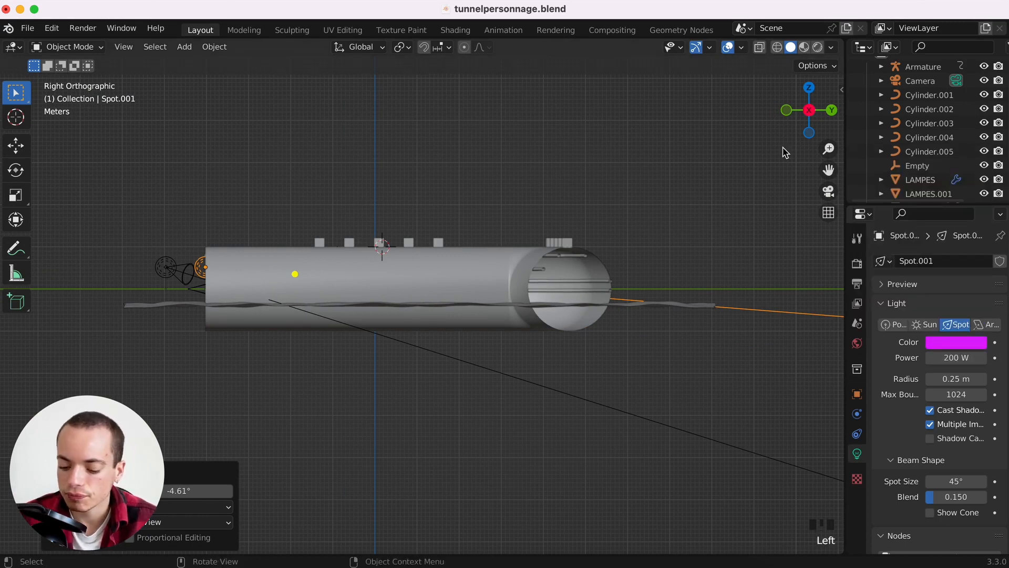
key(KP_0)
click(803, 148)
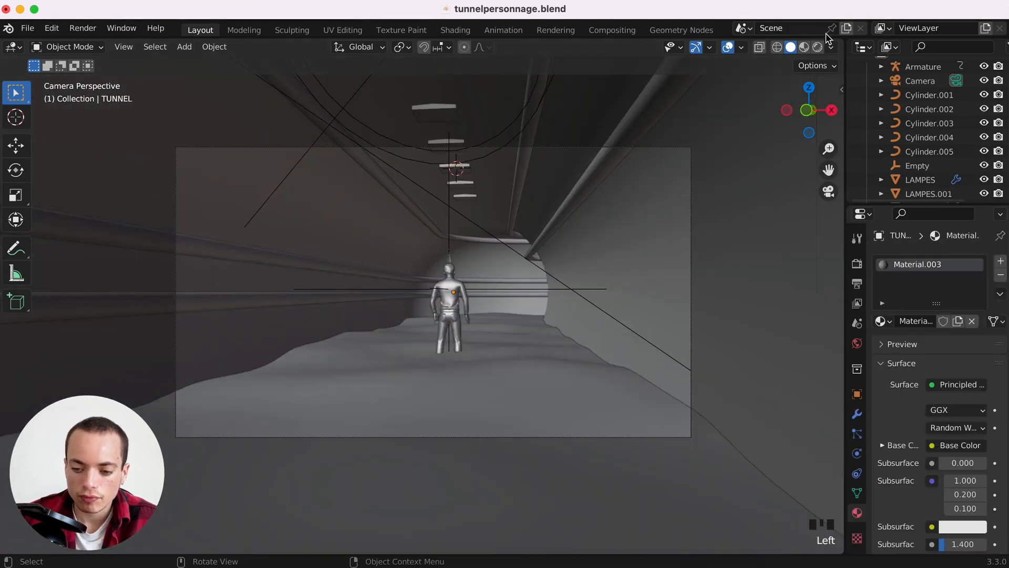
click(817, 47)
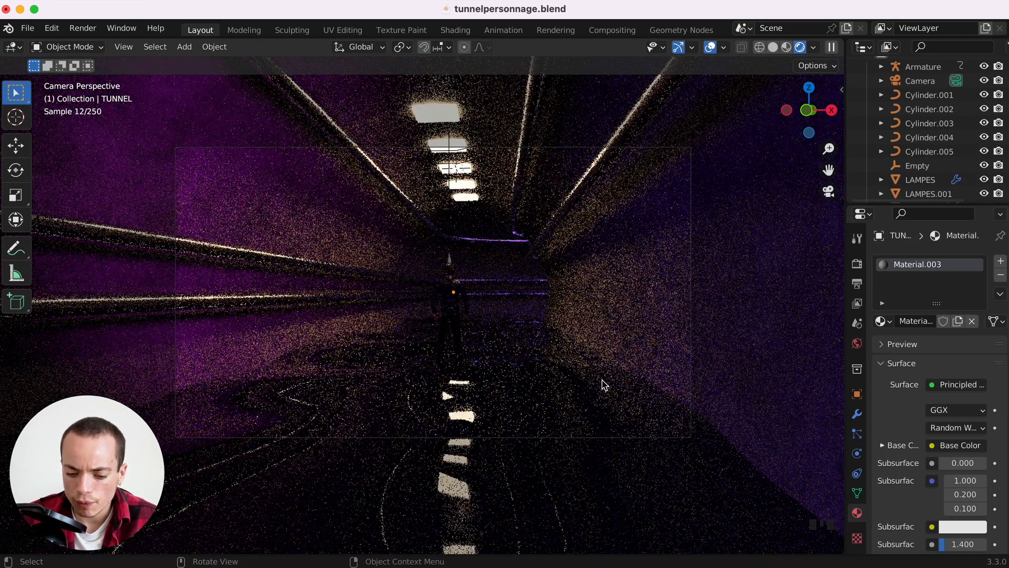
Duplicate the LAMPES ceiling lamp row and move the copy about 2.14 m down along Z.
click(443, 116)
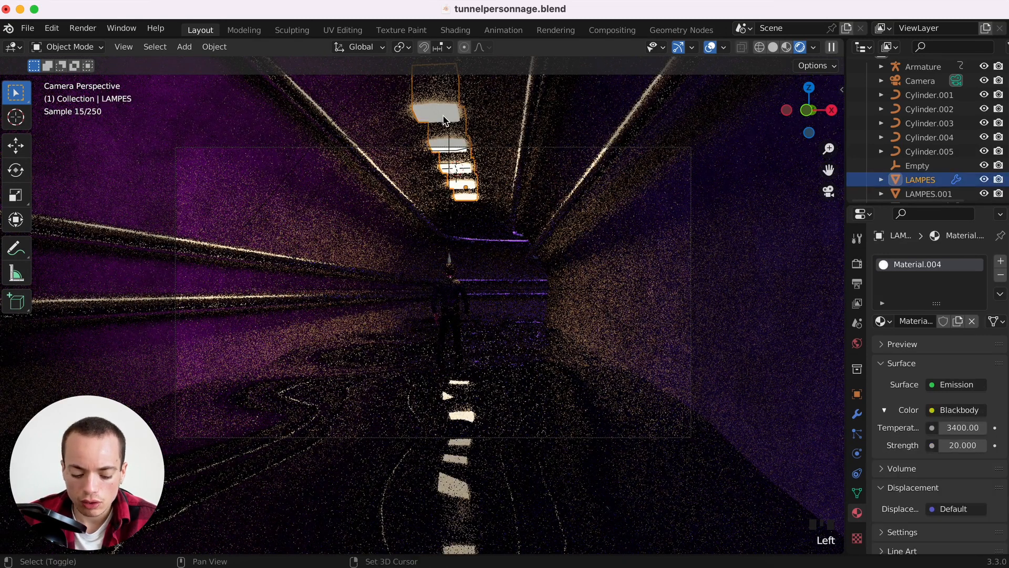
key(shift+d)
key(z)
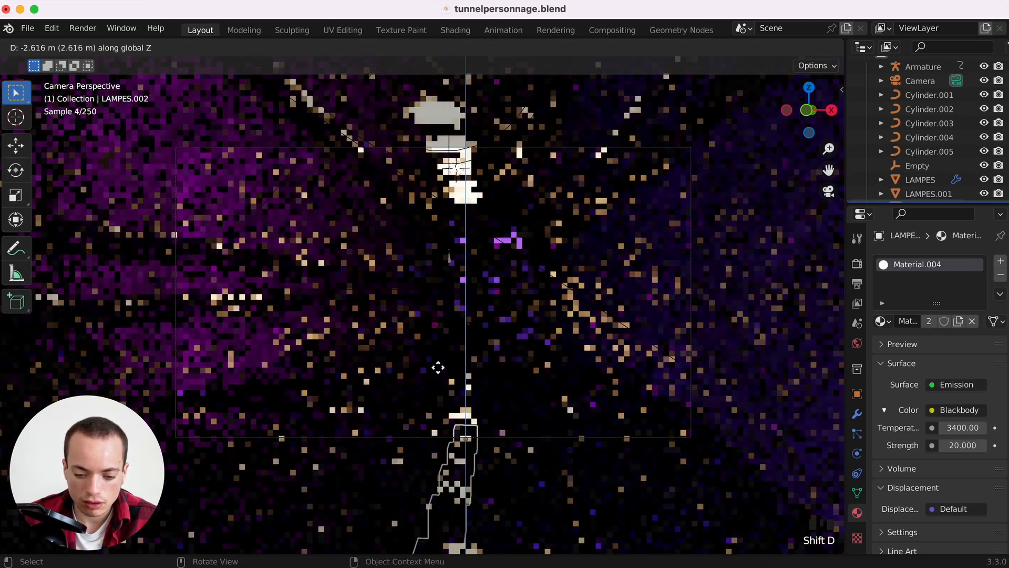
click(439, 316)
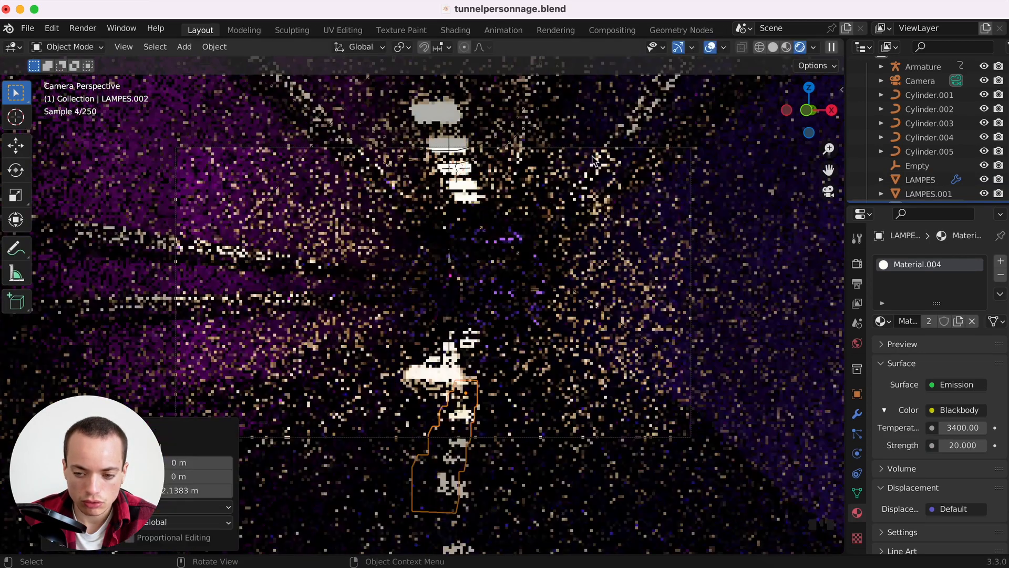
In solid shading and front view, raise the duplicated lamp row about 0.34 m along Z, keeping it below the character's feet.
click(773, 48)
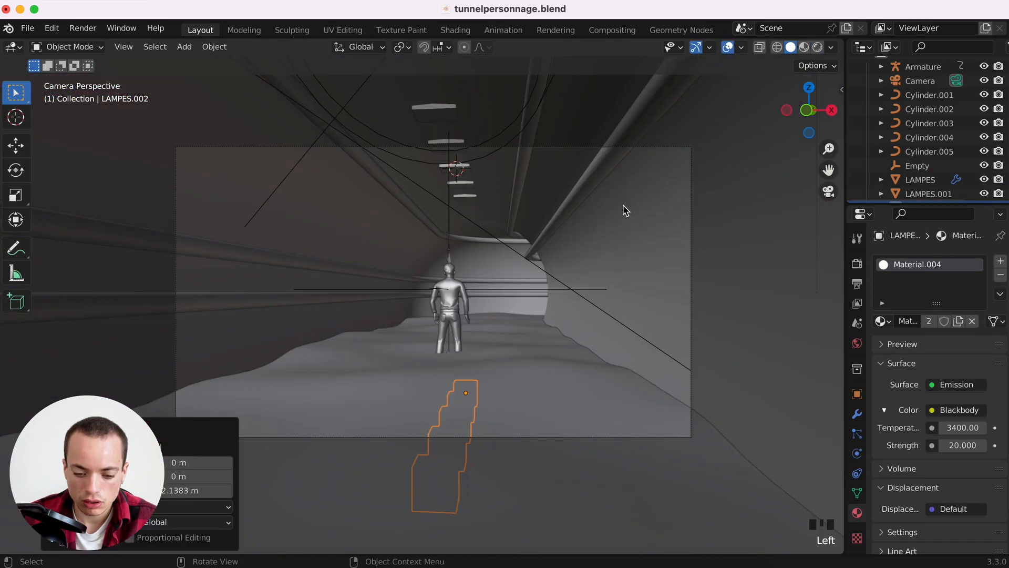
click(808, 113)
key(g)
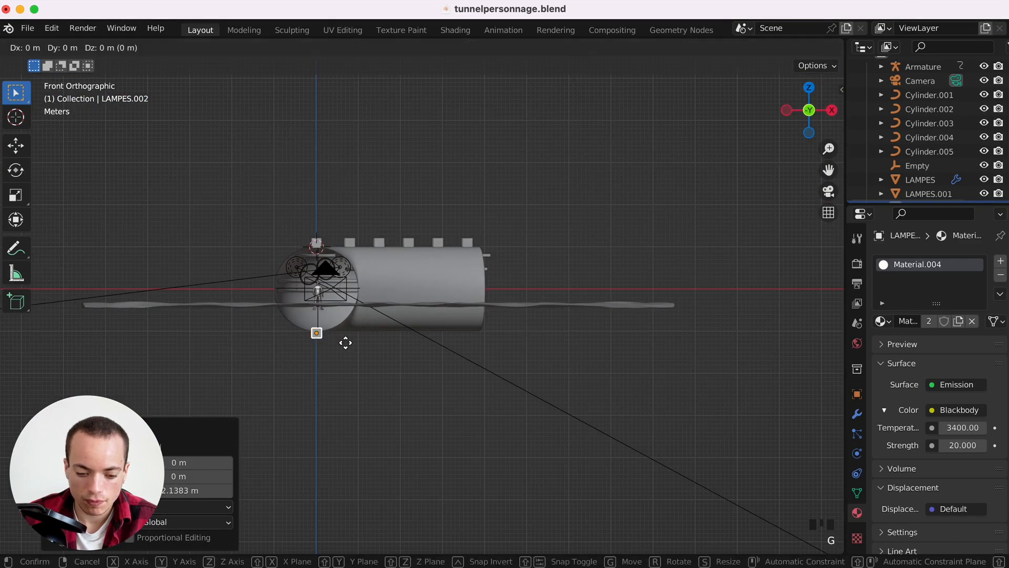
key(z)
click(344, 328)
super+scroll(344, 320, up, 10)
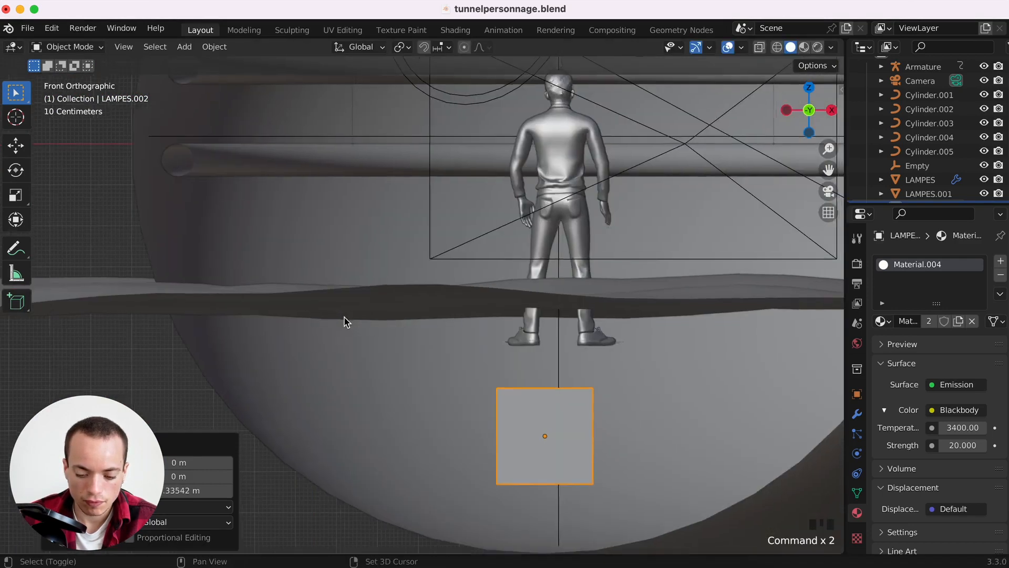
scroll(344, 320, right, 4)
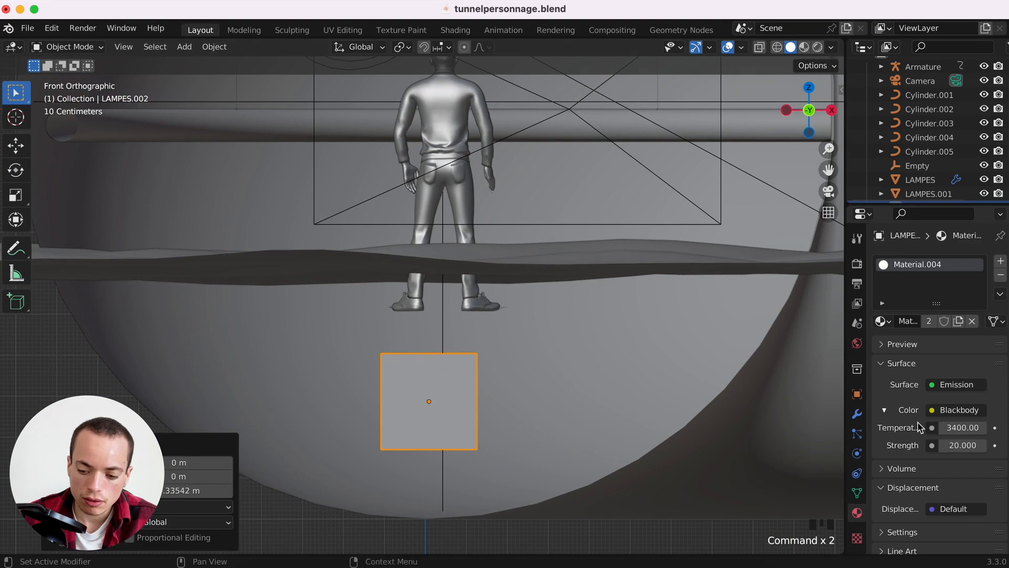
Give the lower lamp row its own copy of the emission material and set its strength to 10.
click(929, 321)
click(960, 445)
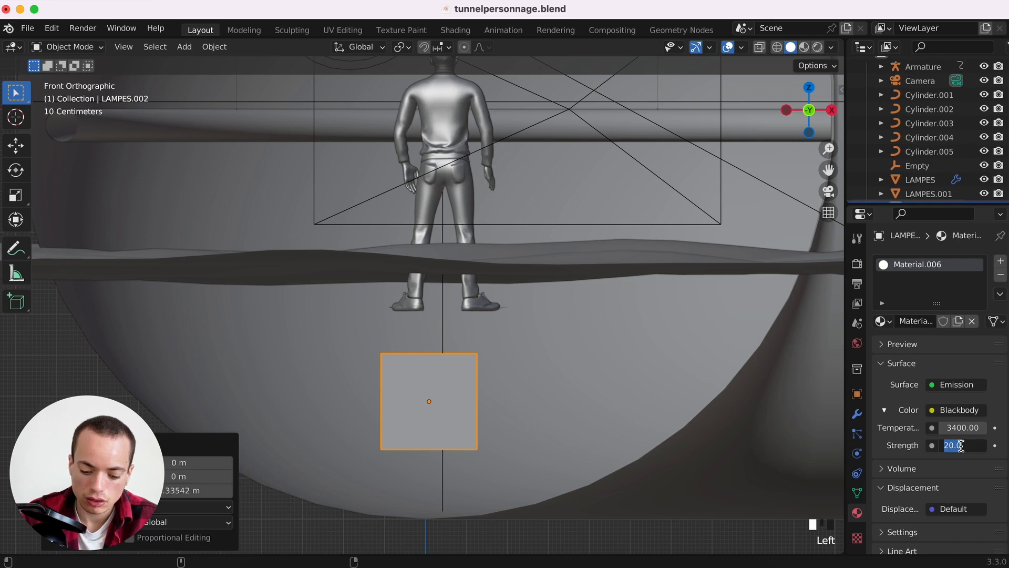
text(10)
key(Return)
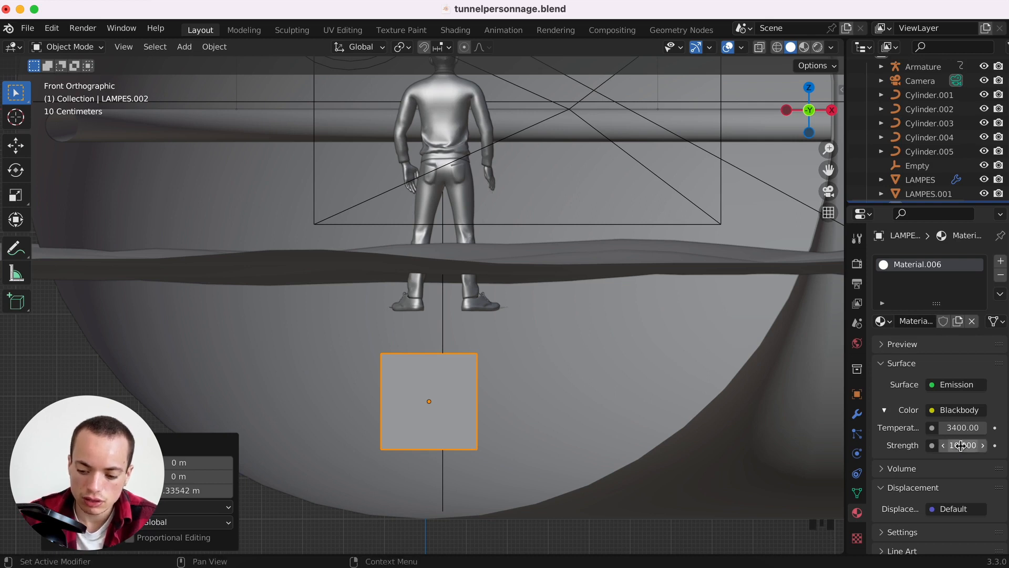
Remove the Blackbody input from the lower lamp row's emission color and make the color pale cyan.
click(939, 415)
click(956, 222)
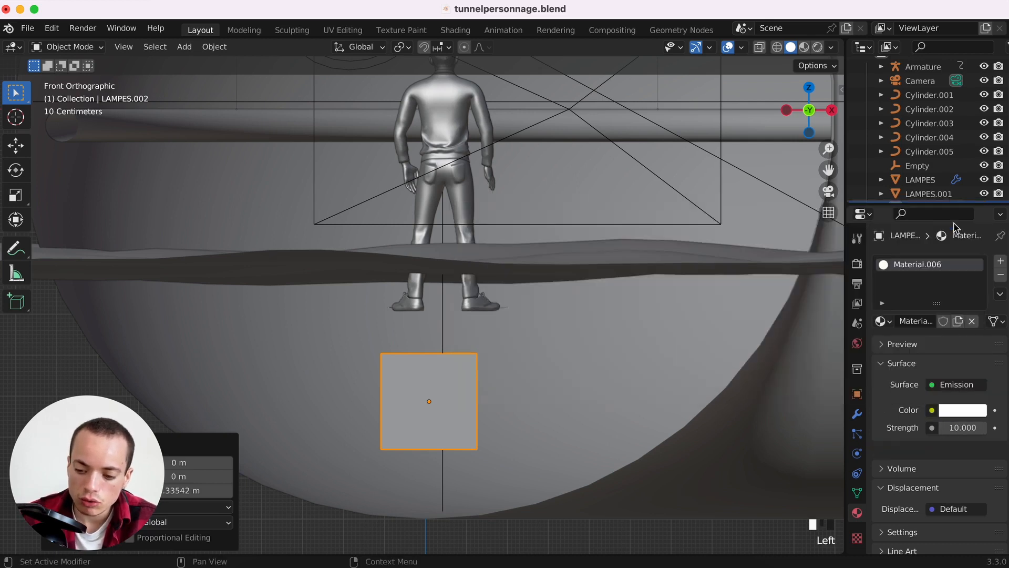
click(957, 413)
mouse_move(933, 258)
mouse_down()
mouse_move(913, 222)
mouse_move(922, 226)
mouse_move(916, 248)
mouse_up()
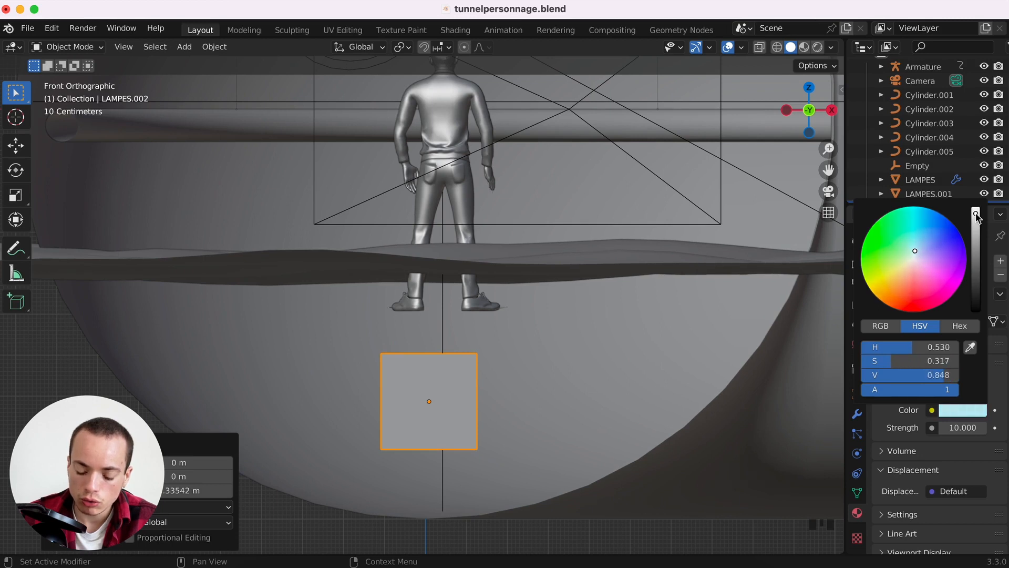
click(784, 469)
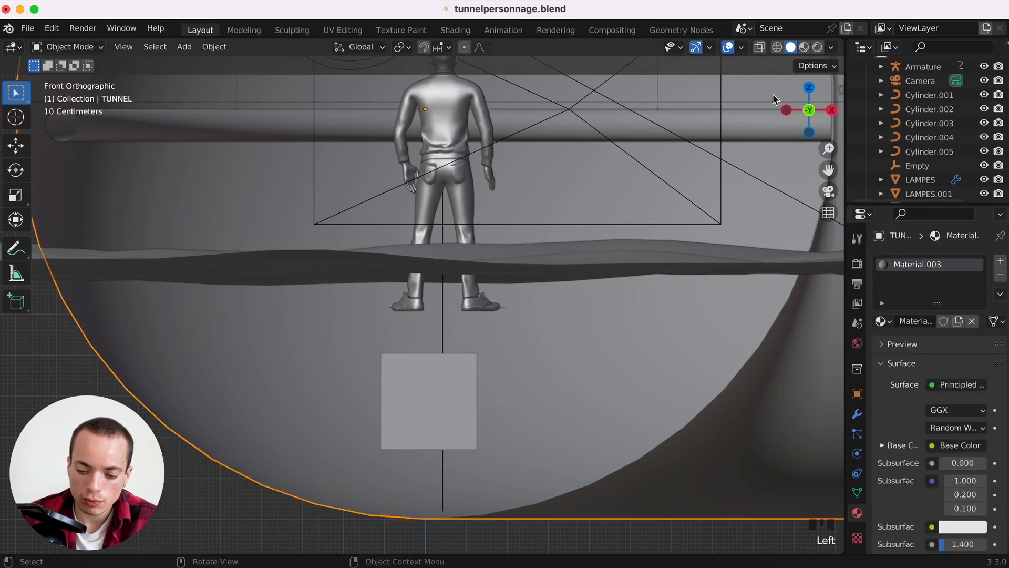
In rendered shading, move the lower lamp row about 0.22 m down along Z.
click(818, 47)
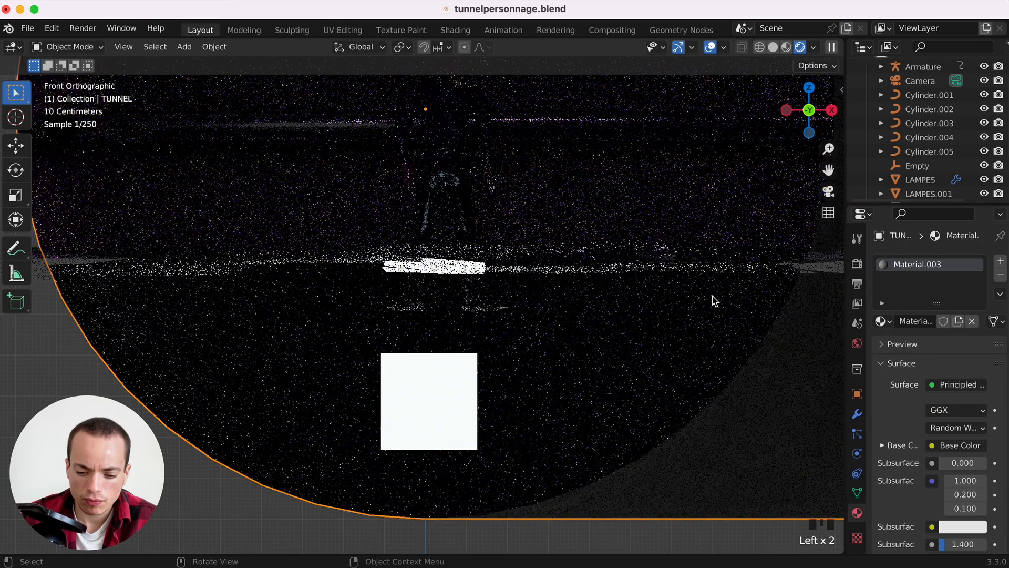
click(460, 391)
key(g)
key(z)
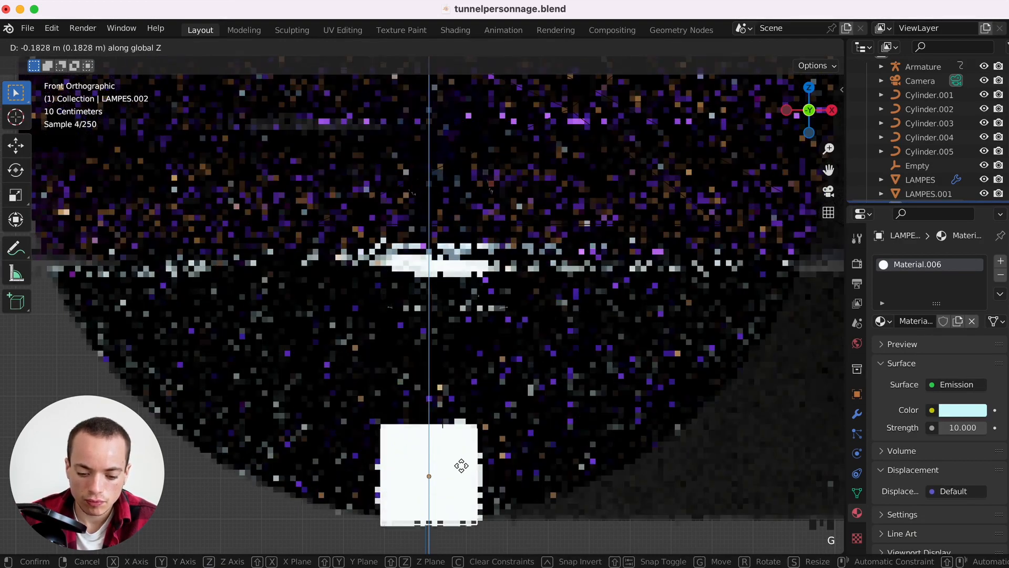
click(462, 482)
Set the lower lamp row's emission strength to 6 and preview the result through the camera.
click(962, 427)
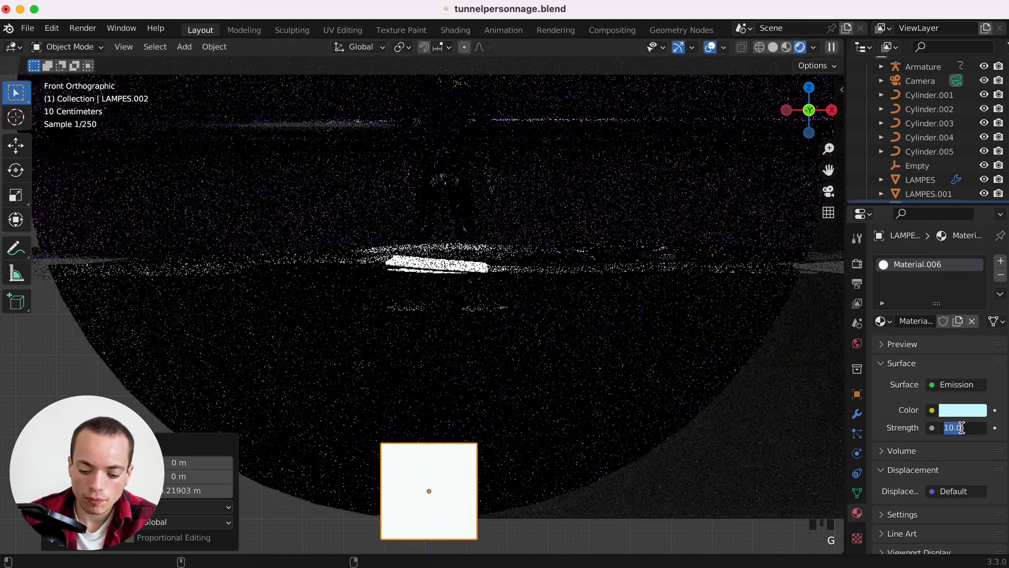
text(6)
key(Return)
click(828, 191)
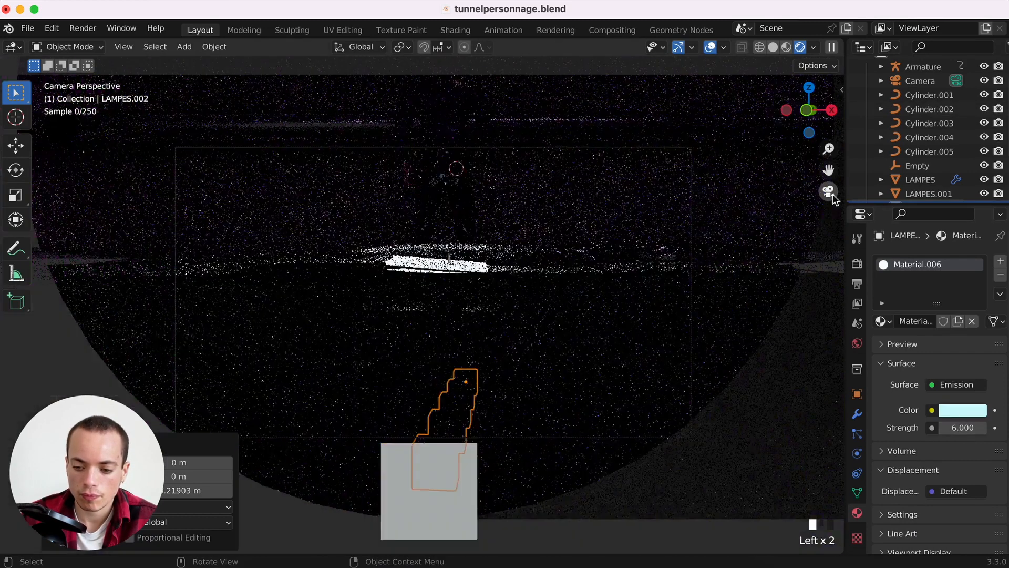
click(751, 322)
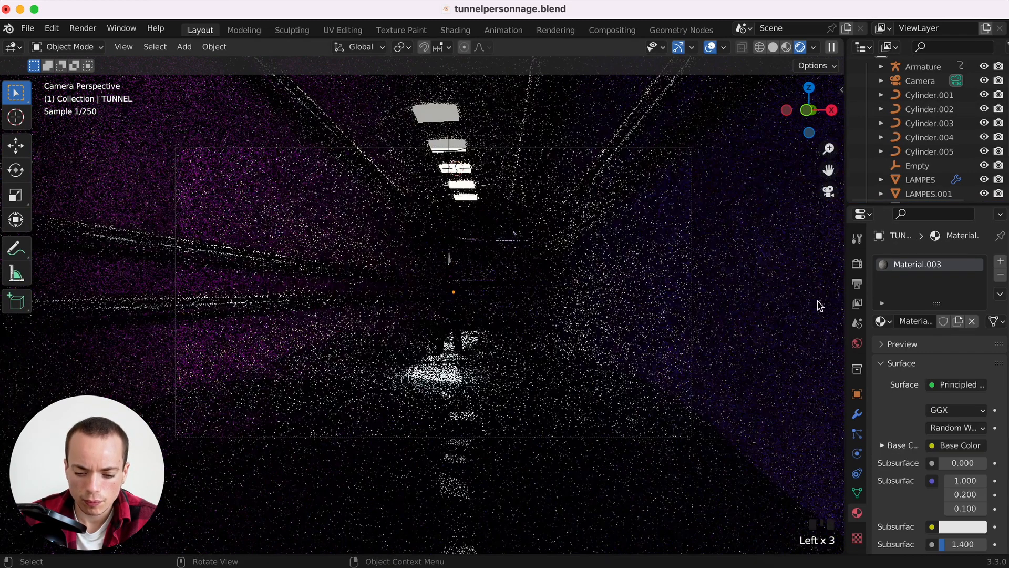
Add a Solidify modifier to the wavy ground Plane.
click(820, 309)
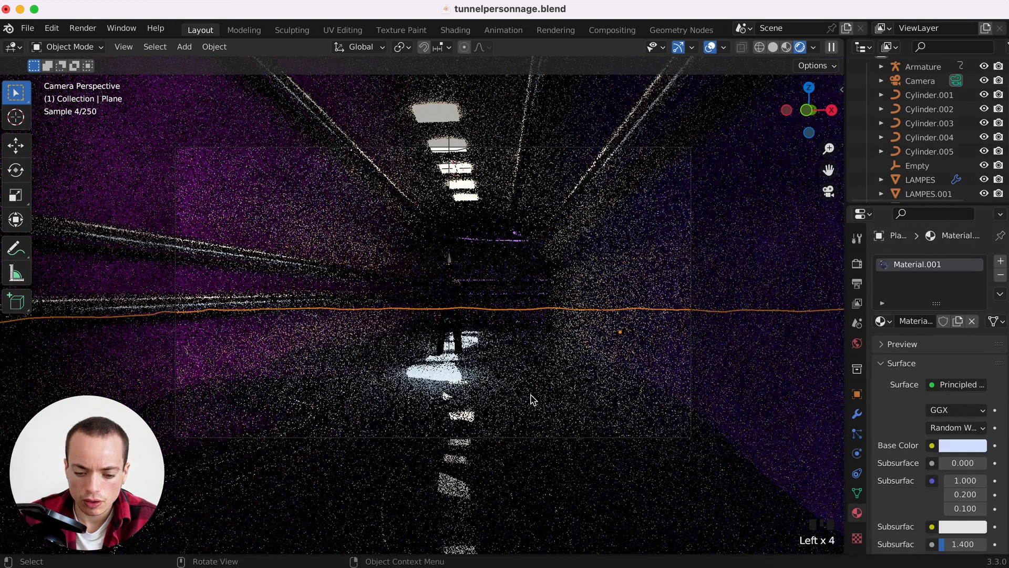
click(858, 416)
click(882, 292)
click(897, 262)
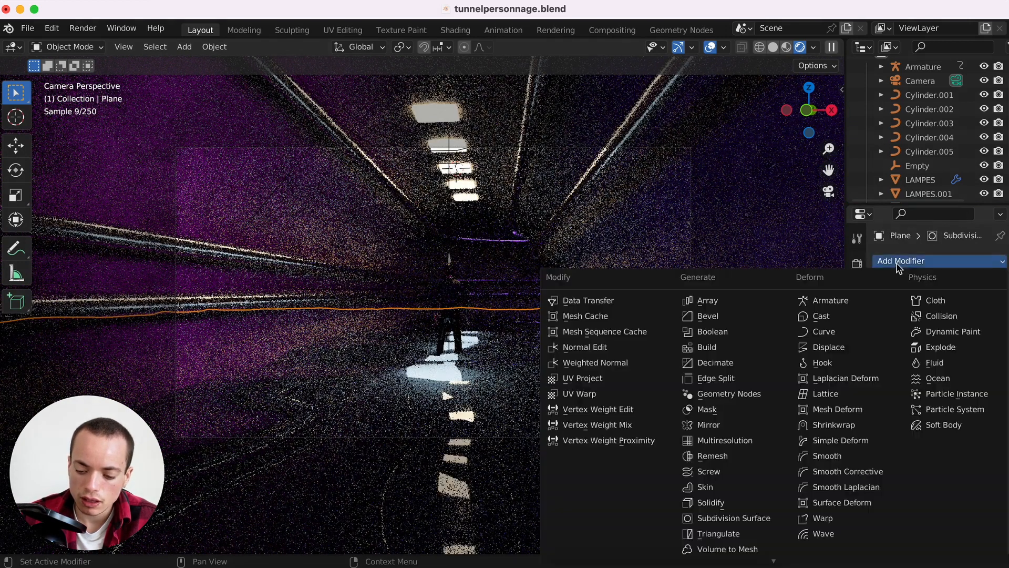
click(711, 503)
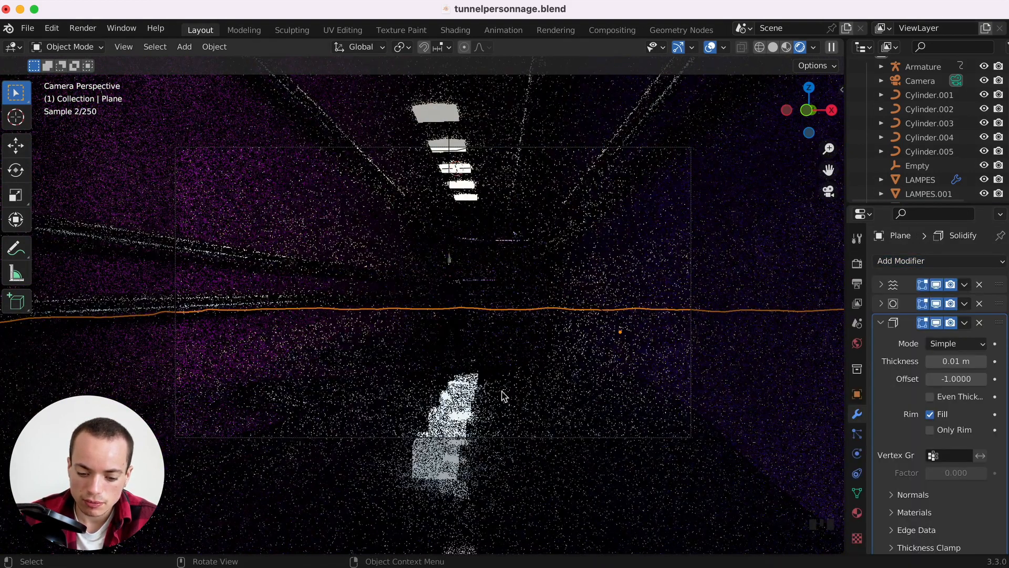
In front view with solid shading, set the Plane's Solidify thickness to 0.33 m and save the file.
key(super+s)
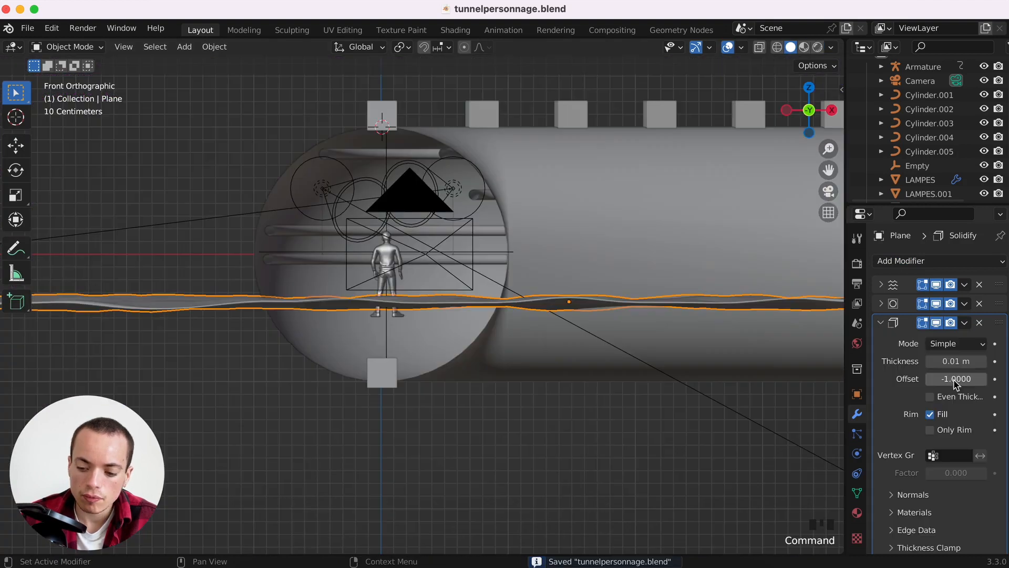
drag(956, 361, 985, 361)
key(super+s)
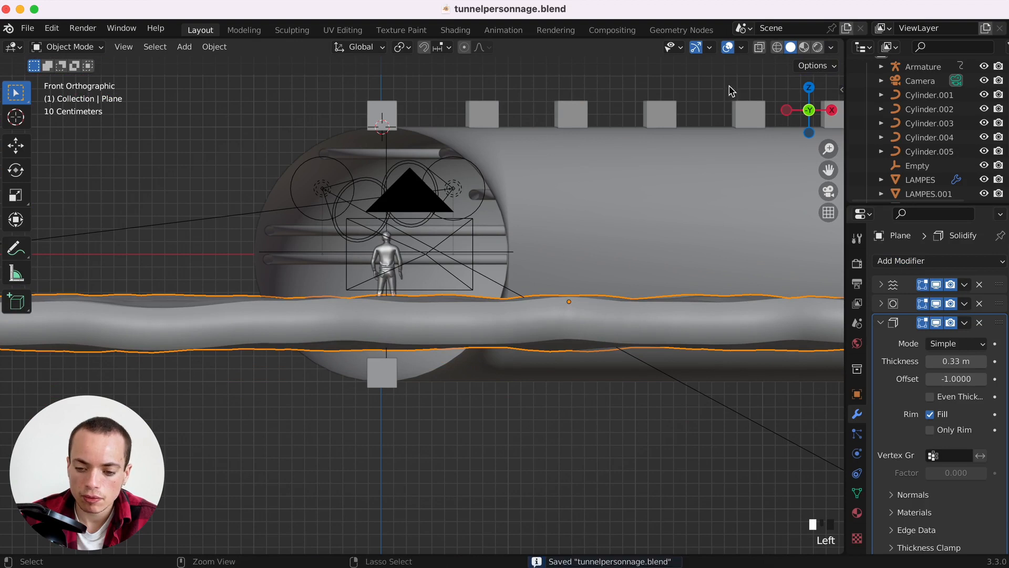
Examine the thickened Plane and the lamp reflections through the camera in rendered shading.
click(828, 191)
key(KP_0)
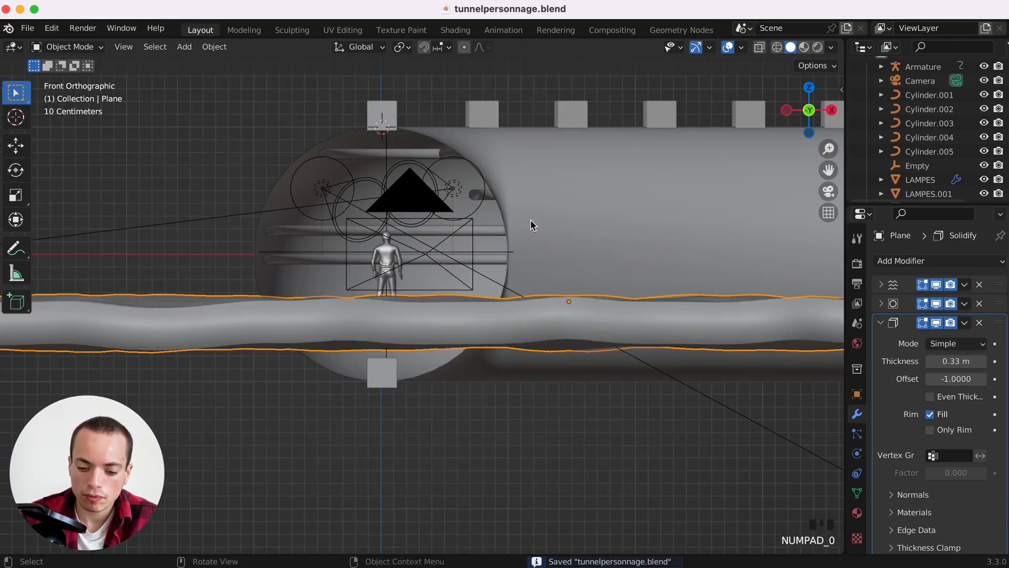
key(KP_0)
click(818, 47)
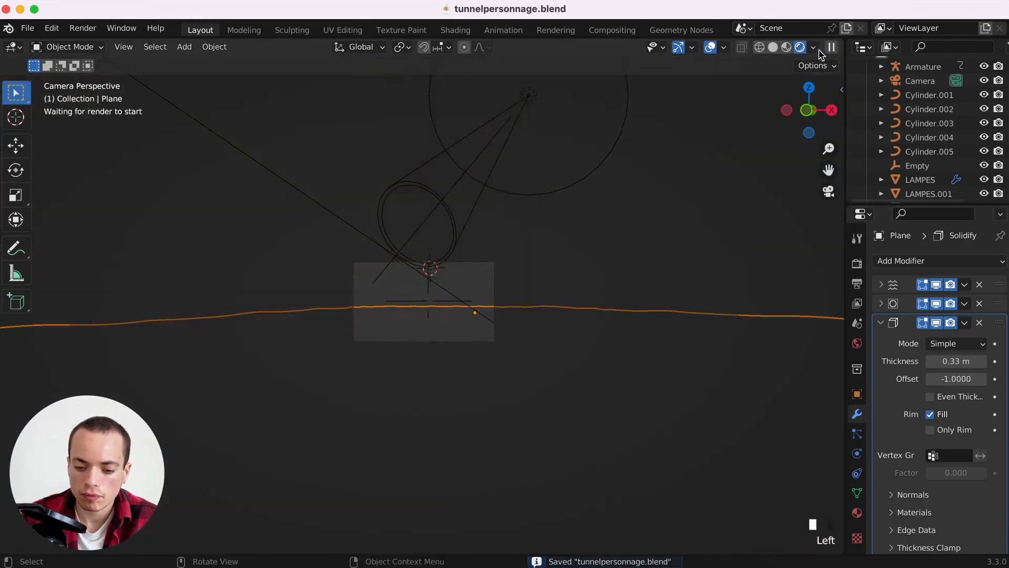
click(786, 198)
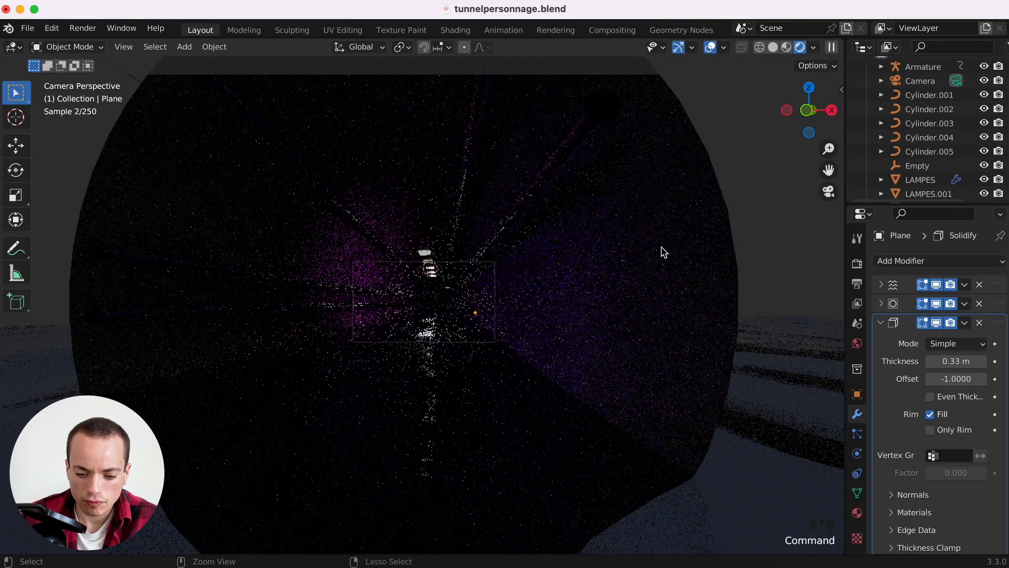
super+scroll(664, 253, up, 4)
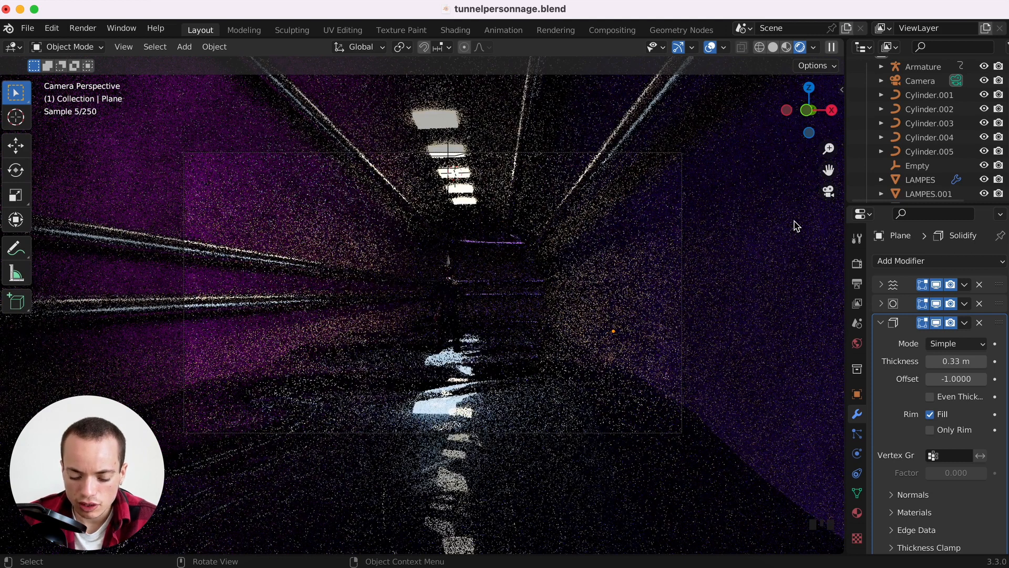
key(shift+a)
key(Escape)
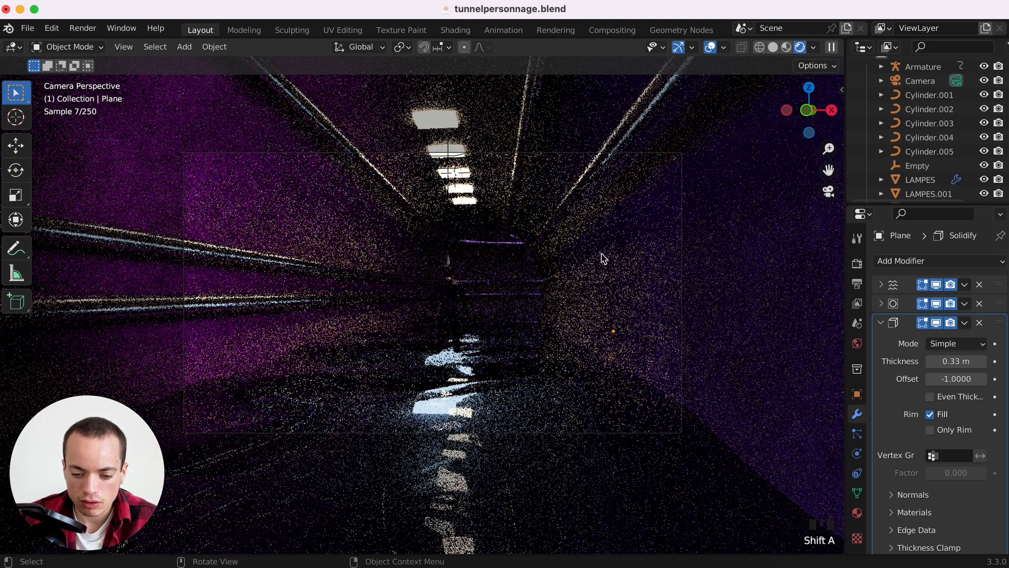
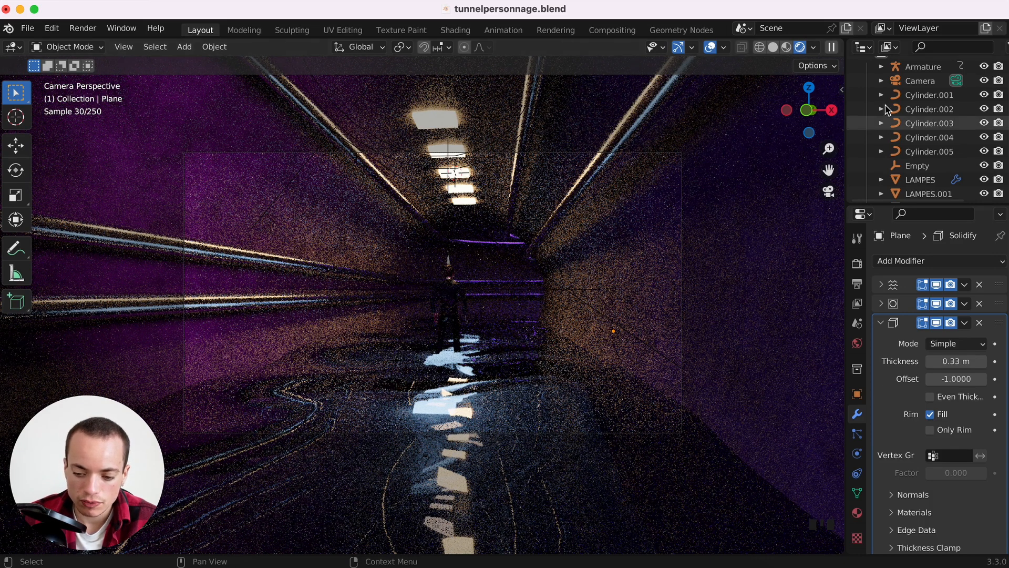
Set the LAMPES.002 emission to strength 2 with a lavender-blue color, about hue 0.652 and saturation 0.525.
scroll(935, 196, down, 2)
scroll(936, 196, down, 1)
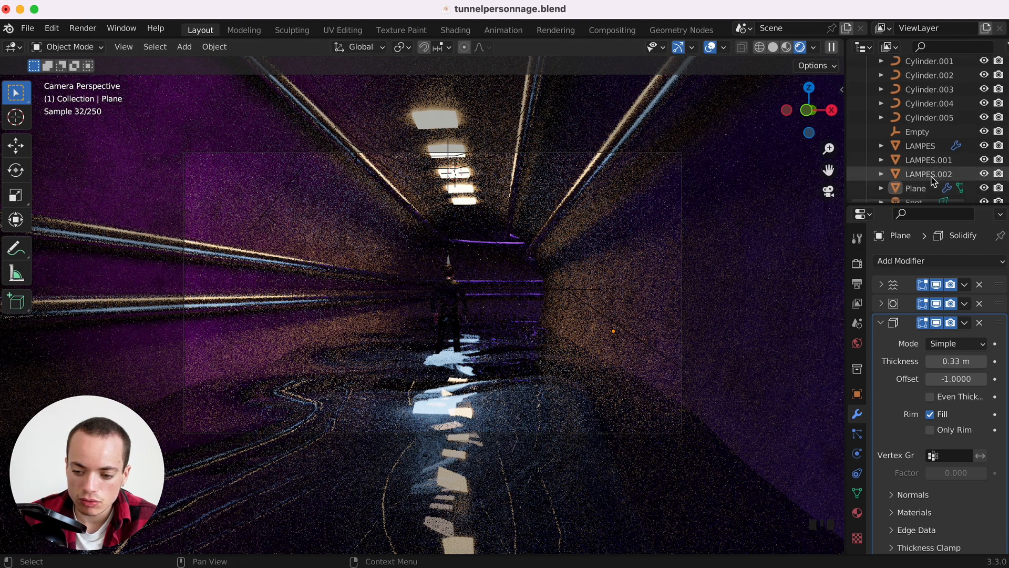
click(928, 174)
click(857, 512)
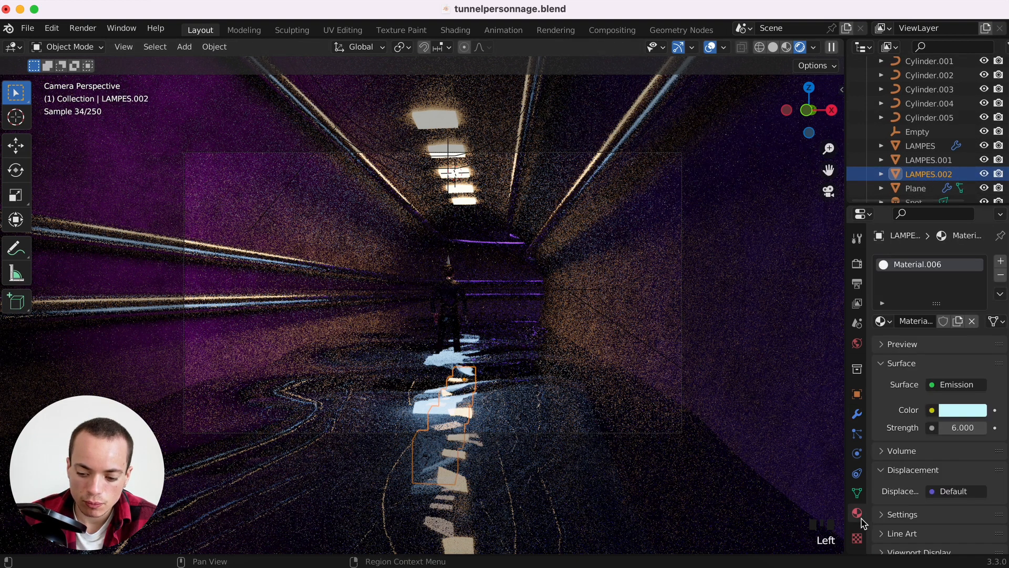
click(962, 427)
text(2)
key(Return)
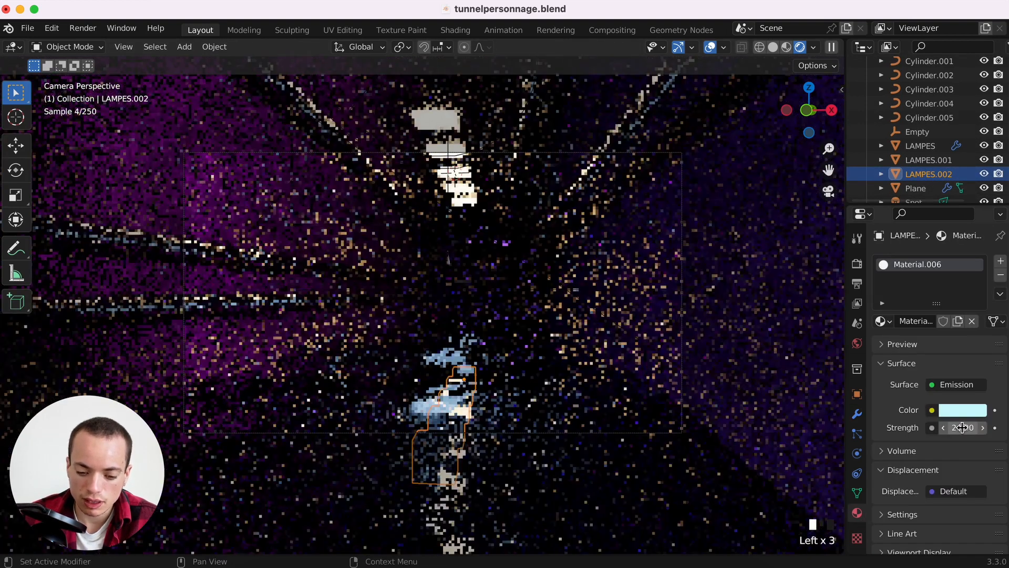
click(960, 411)
click(925, 250)
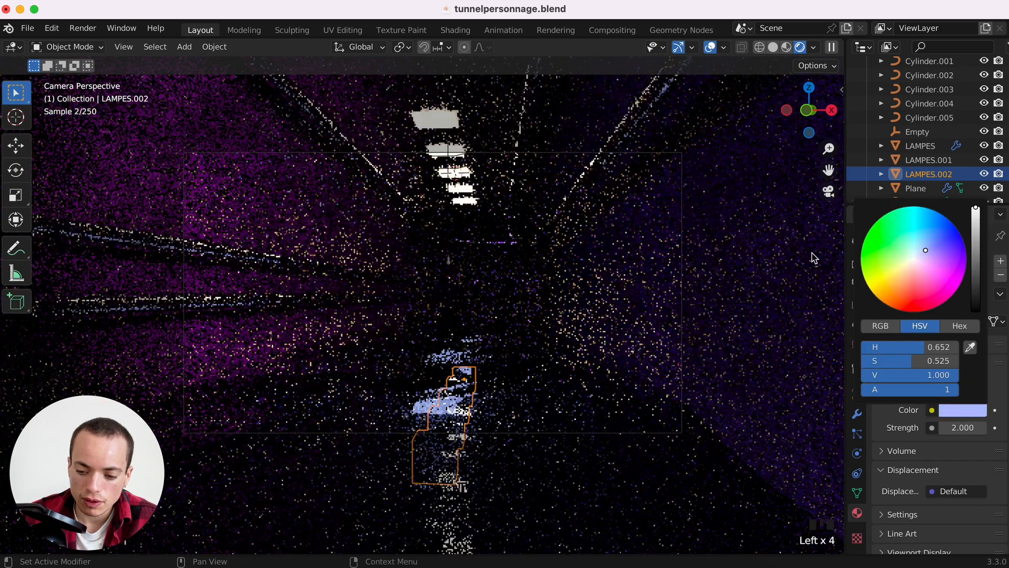
click(681, 273)
Add a point light and, in solid shading, move it about 1.06 m down along Z.
key(shift+a)
mouse_move(681, 272)
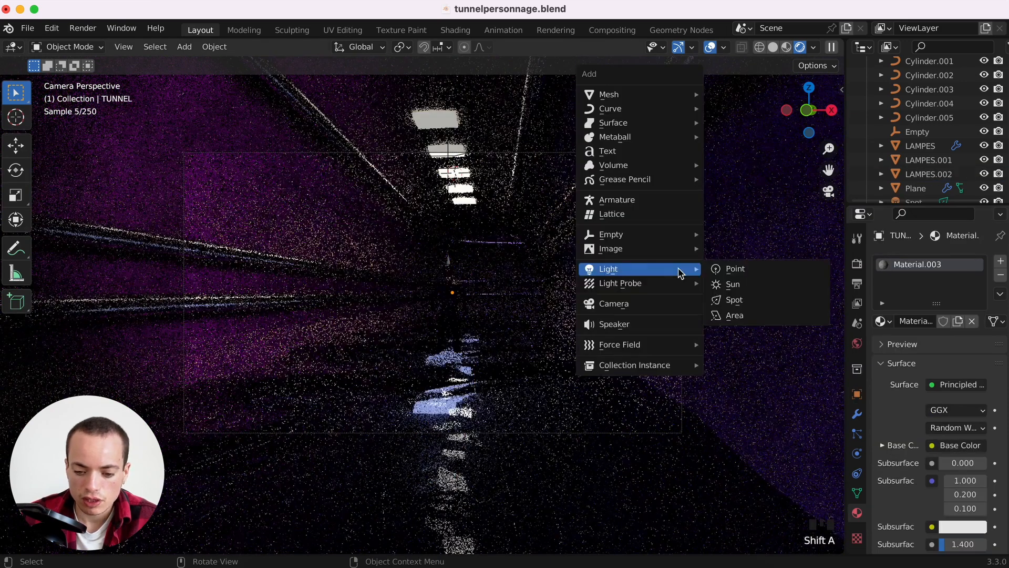
click(734, 269)
click(773, 47)
scroll(591, 246, down, 8)
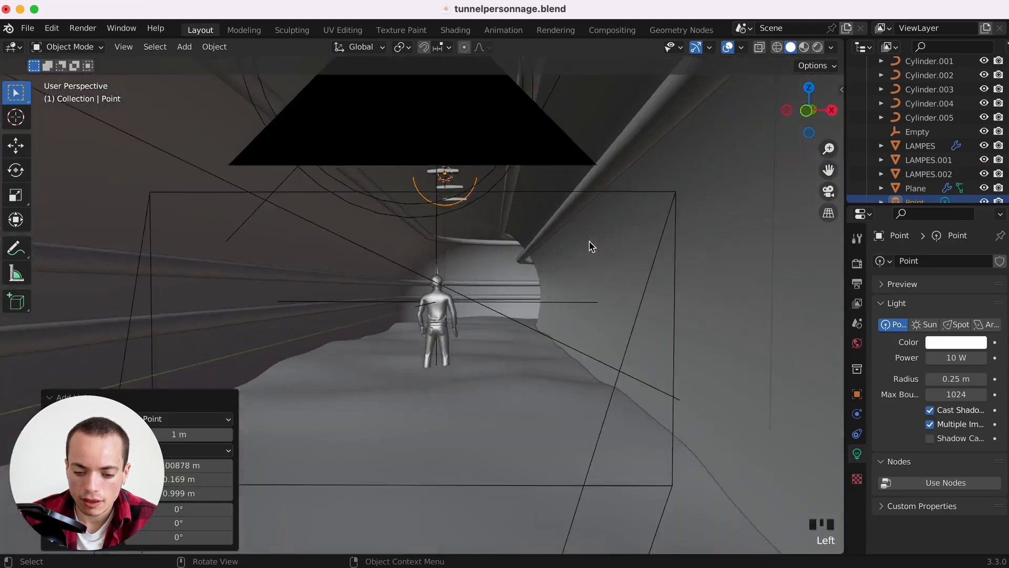
key(g)
key(z)
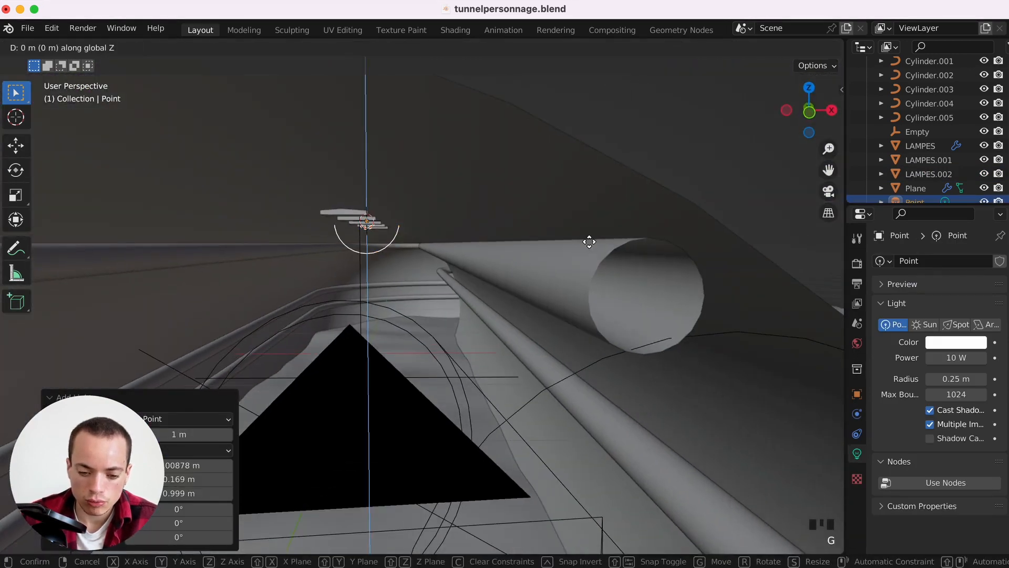
click(591, 382)
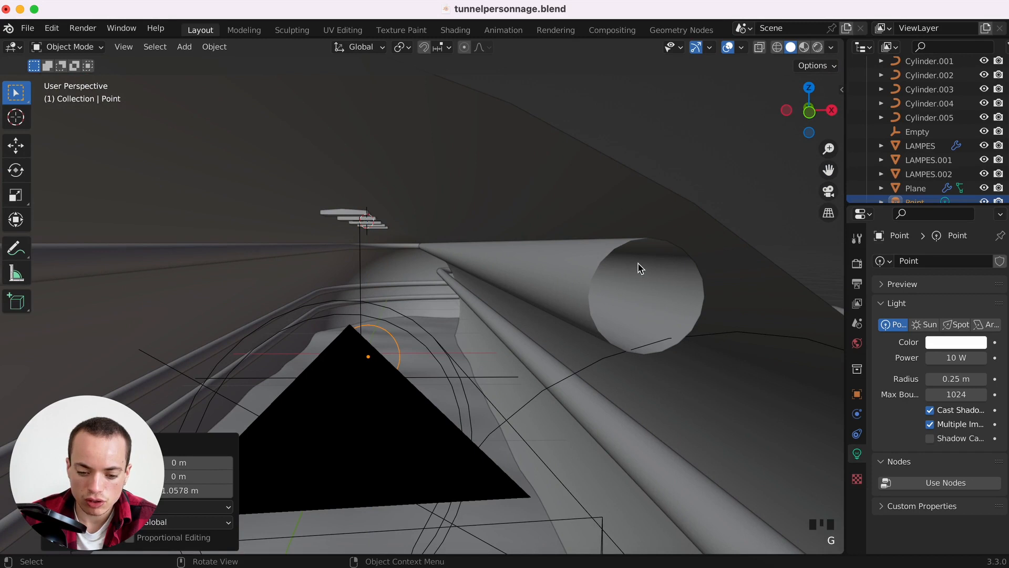
In top view with X-ray, move the point light about 0.05 m along X and -0.77 m along Y, just in front of the character.
click(759, 48)
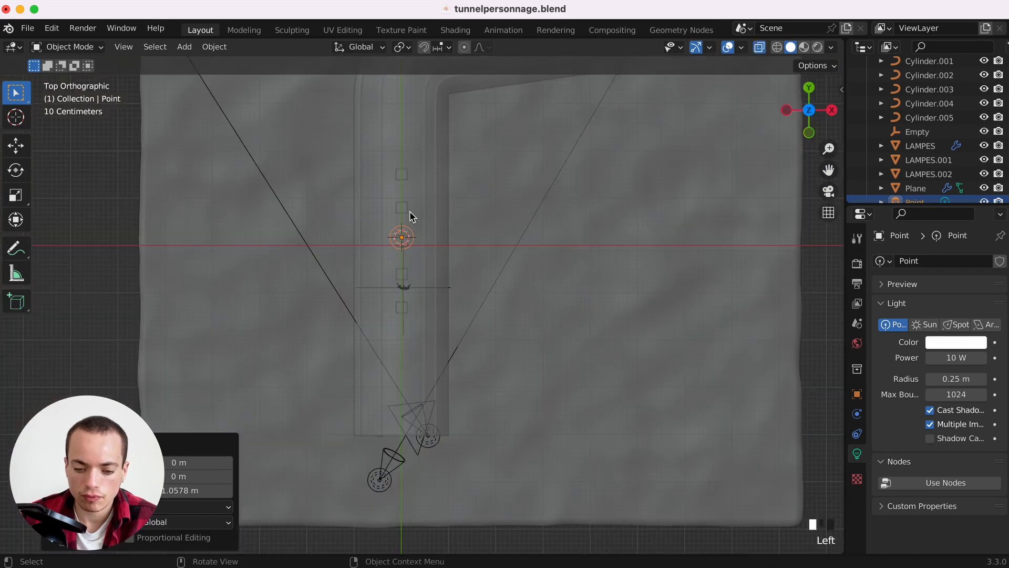
super+scroll(409, 211, up, 7)
super+scroll(408, 211, down, 1)
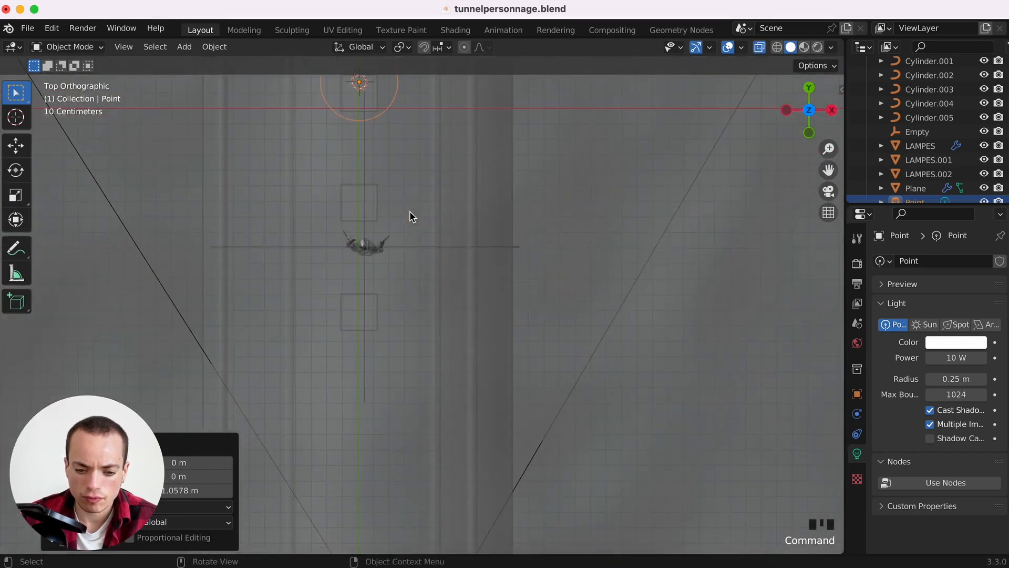
shift+scroll(410, 210, up, 4)
key(g)
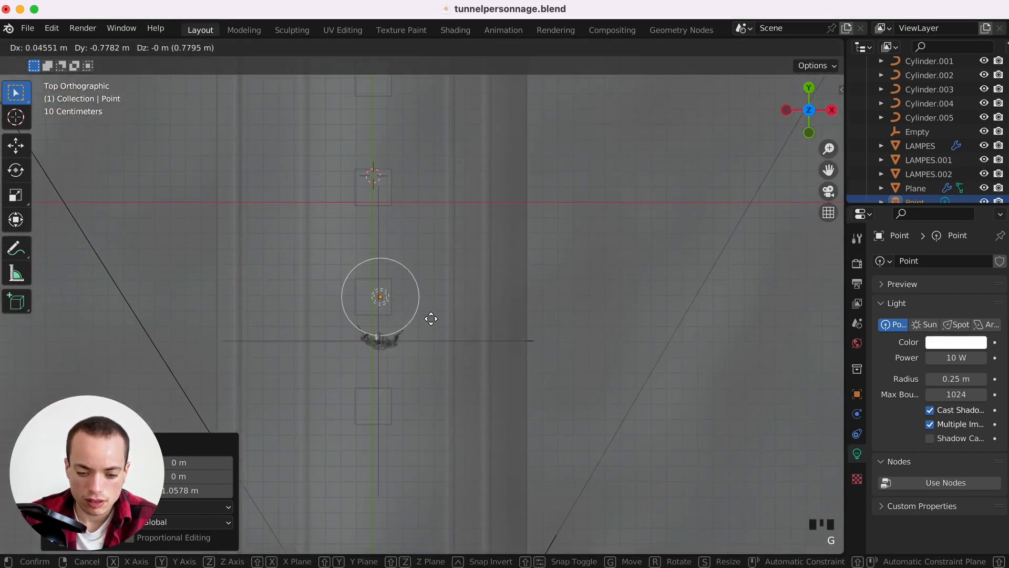
click(431, 322)
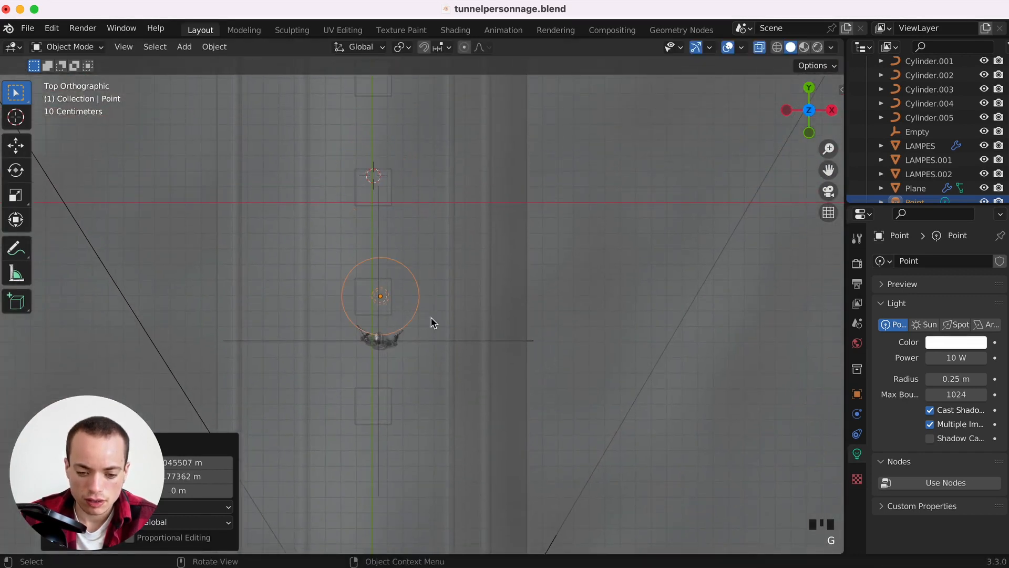
Set the point light's power to 50 W and preview the camera view in rendered shading.
click(956, 358)
text(50)
click(958, 358)
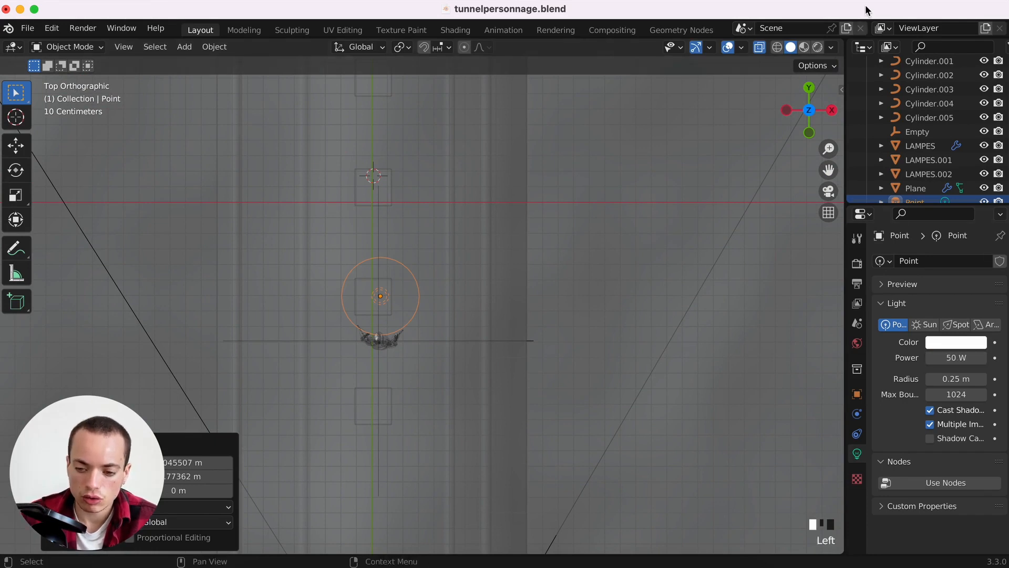
click(819, 47)
key(KP_0)
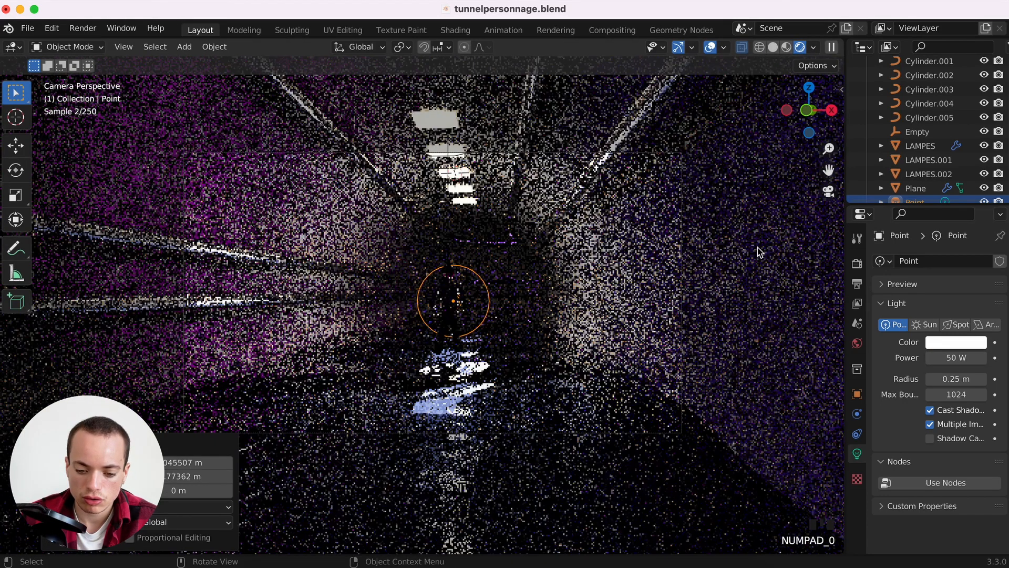
Set the point light's power to 10 W and change its type to Spot.
click(951, 358)
text(10)
click(950, 358)
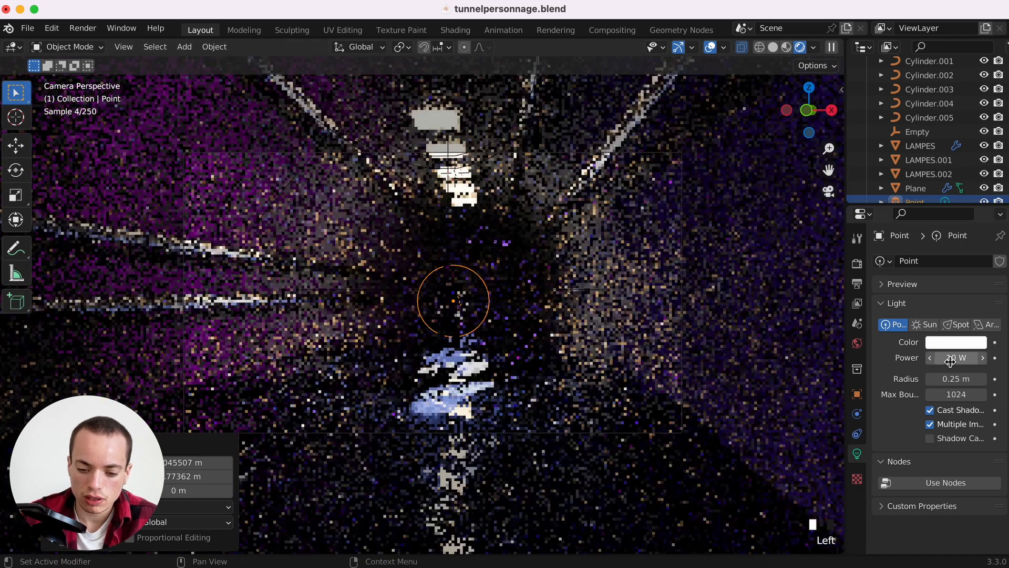
click(807, 316)
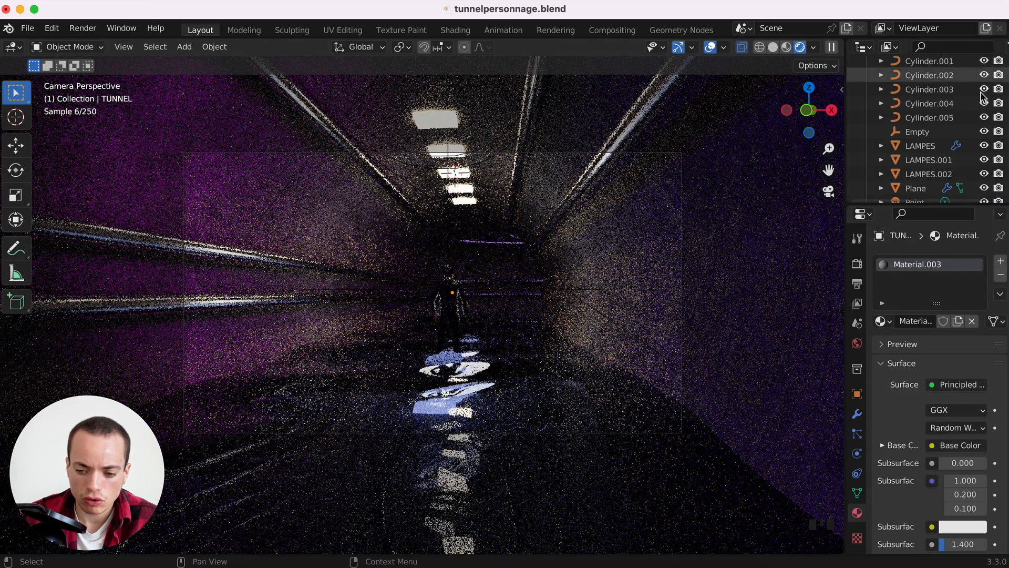
scroll(923, 150, down, 2)
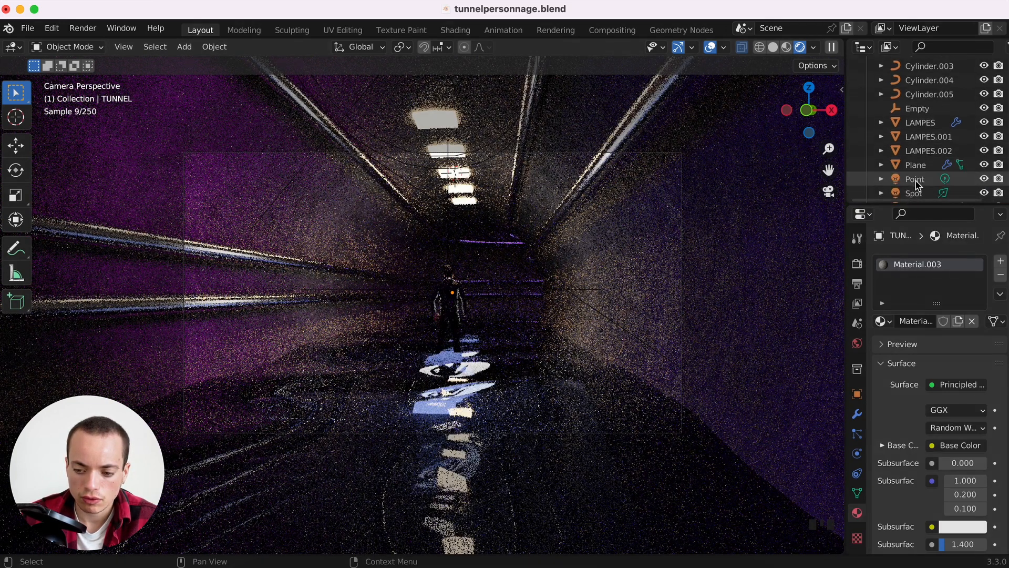
click(915, 179)
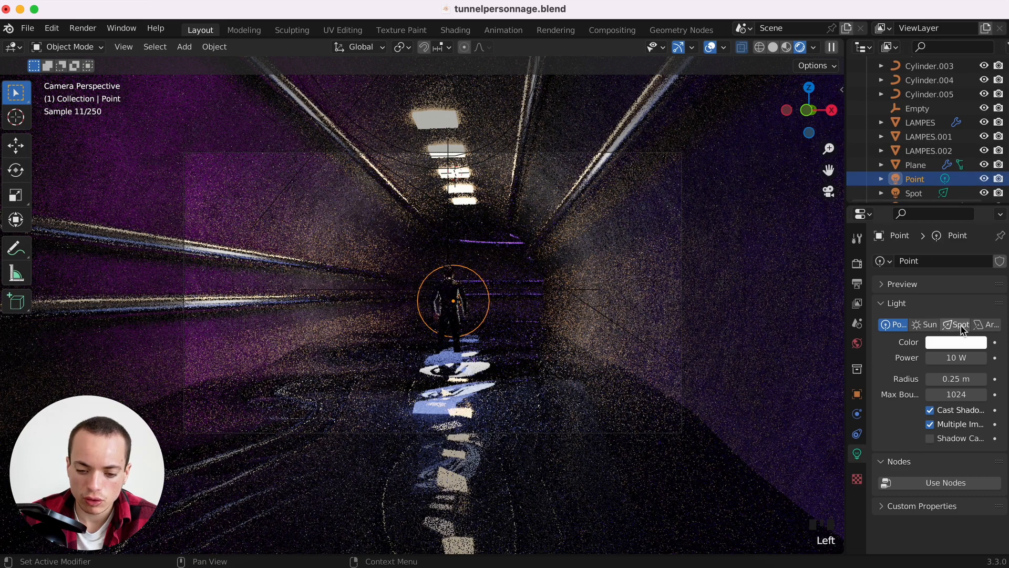
click(959, 325)
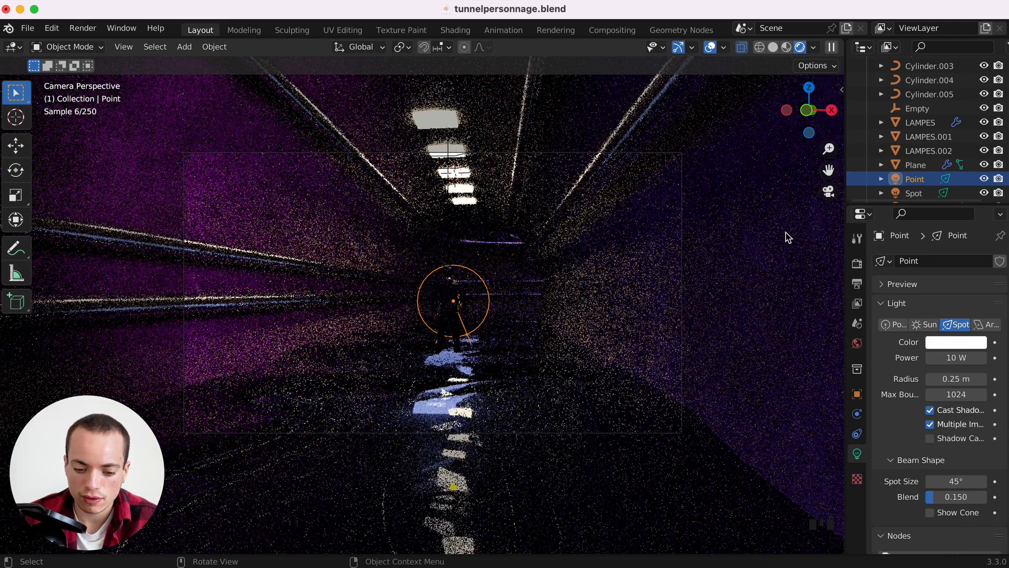
In the right side view with solid shading, rotate the new spot light about -72.4° so it aims down the tunnel.
click(831, 110)
click(773, 48)
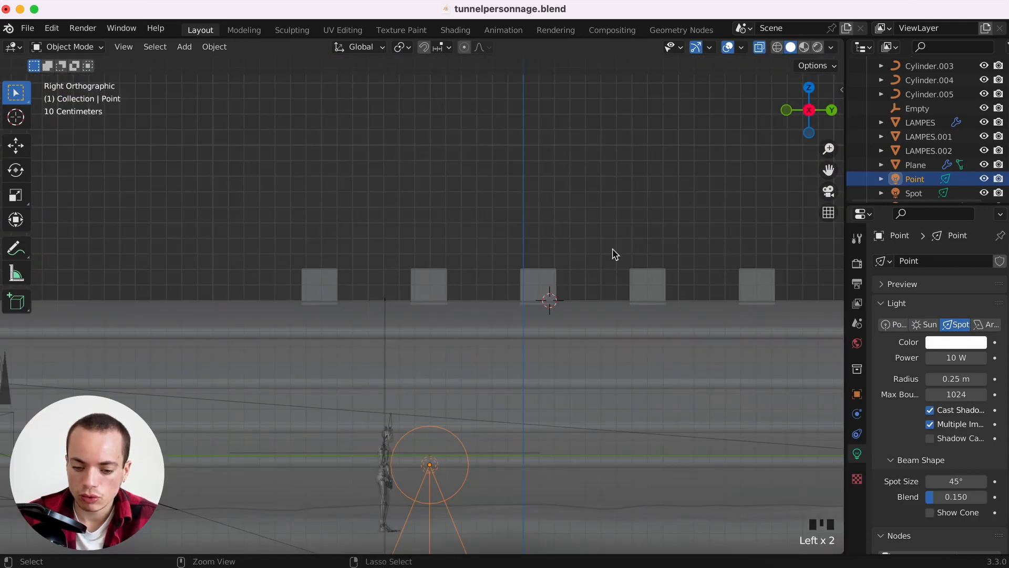
super+scroll(617, 230, down, 3)
key(r)
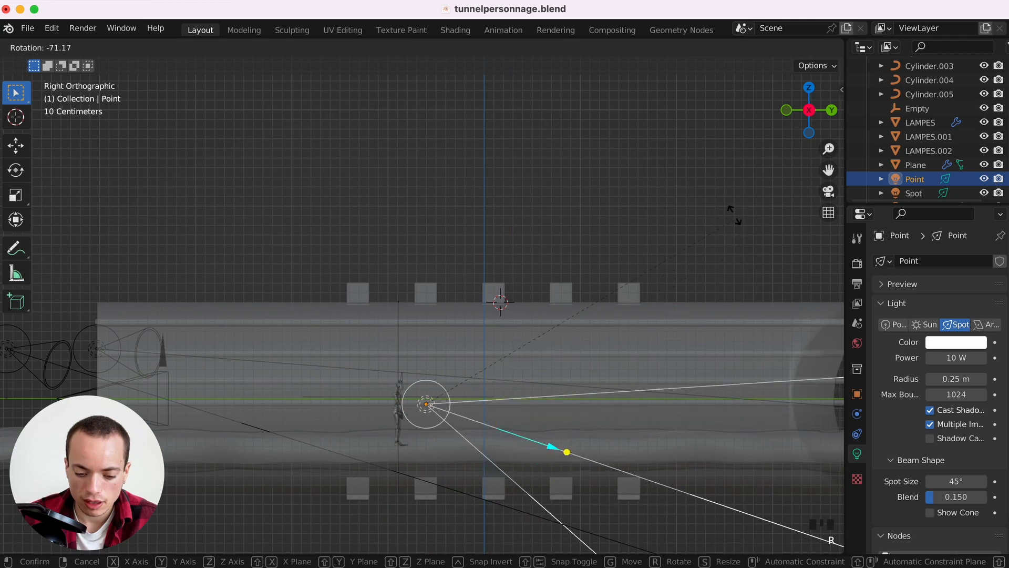
click(732, 214)
shift+scroll(730, 247, right, 1)
shift+scroll(732, 248, right, 3)
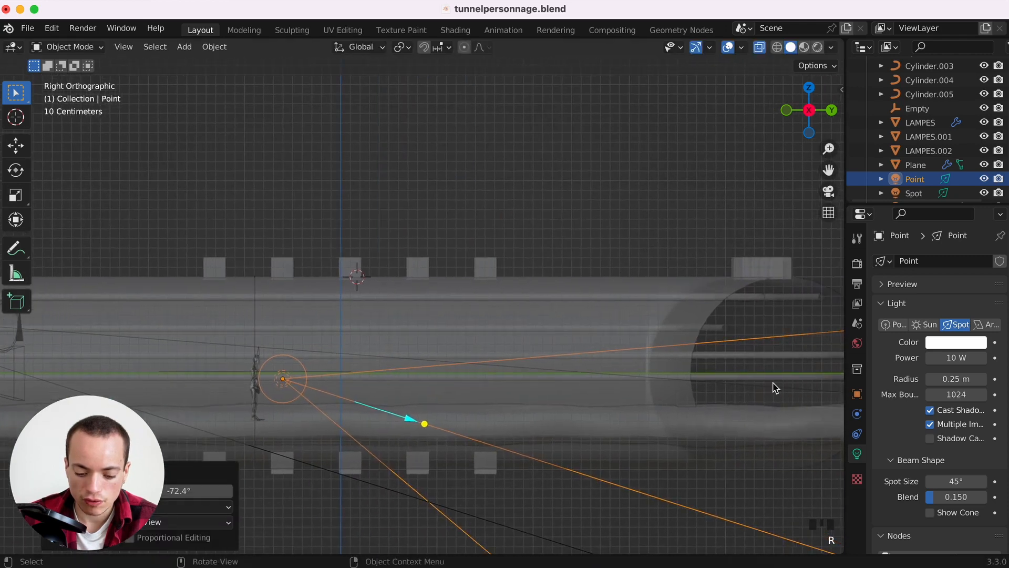
Scale the spot light down to about 0.063 and rotate it a further -13.2° or so, closer to horizontal.
key(s)
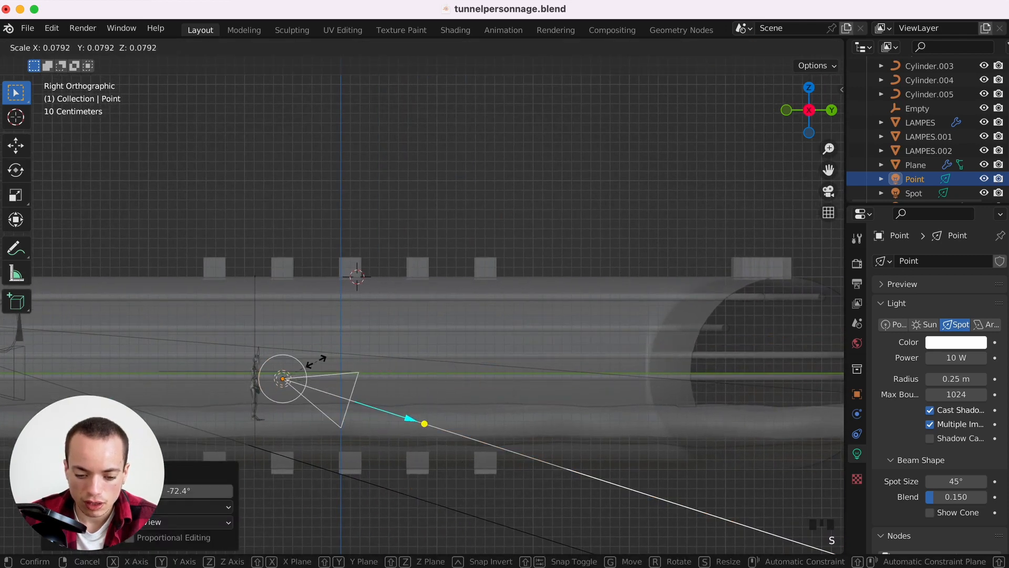
click(362, 414)
key(r)
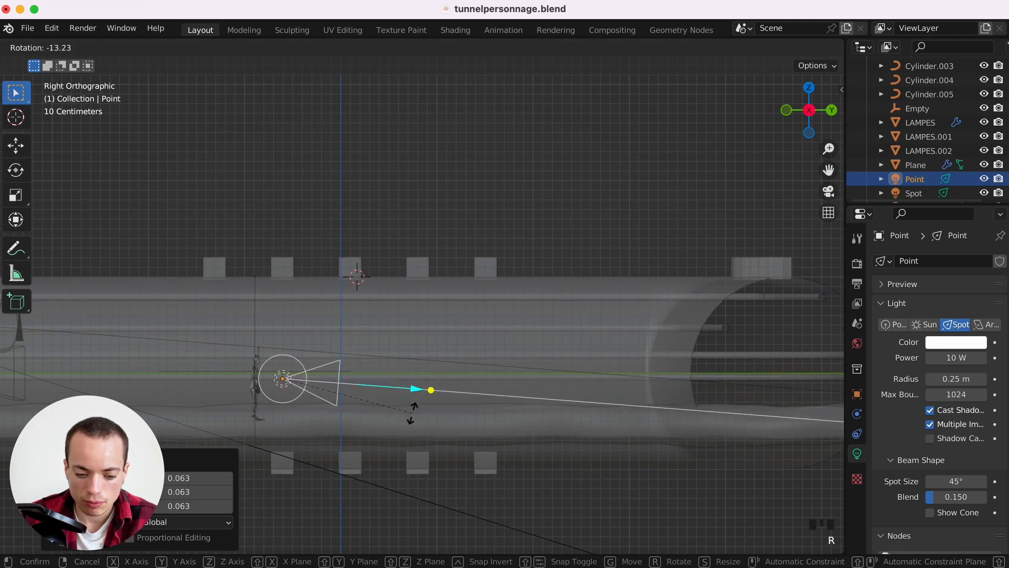
click(412, 416)
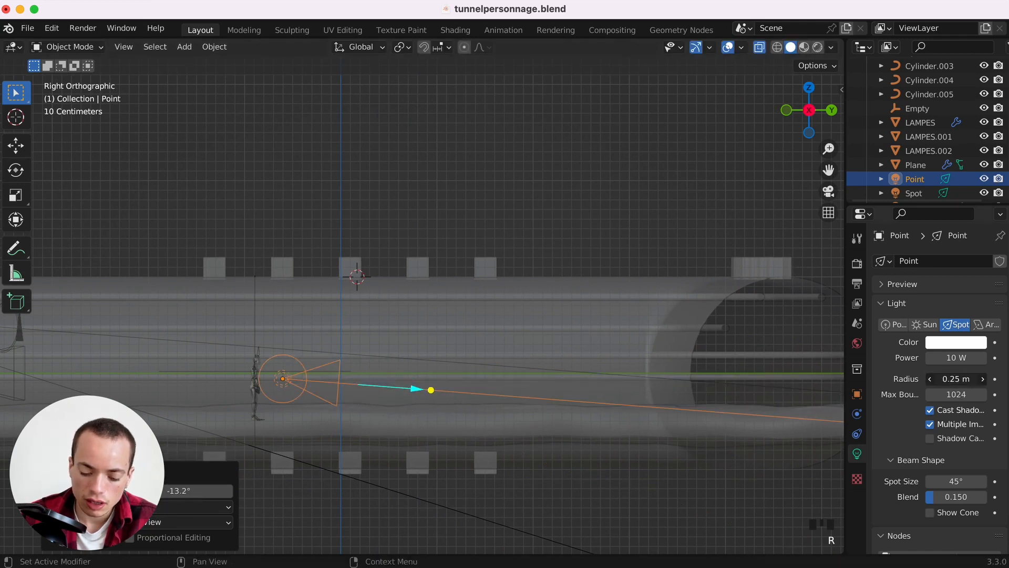
Set the spot light's radius to 0.07 m and its spot size to 16.4°.
drag(956, 379, 930, 379)
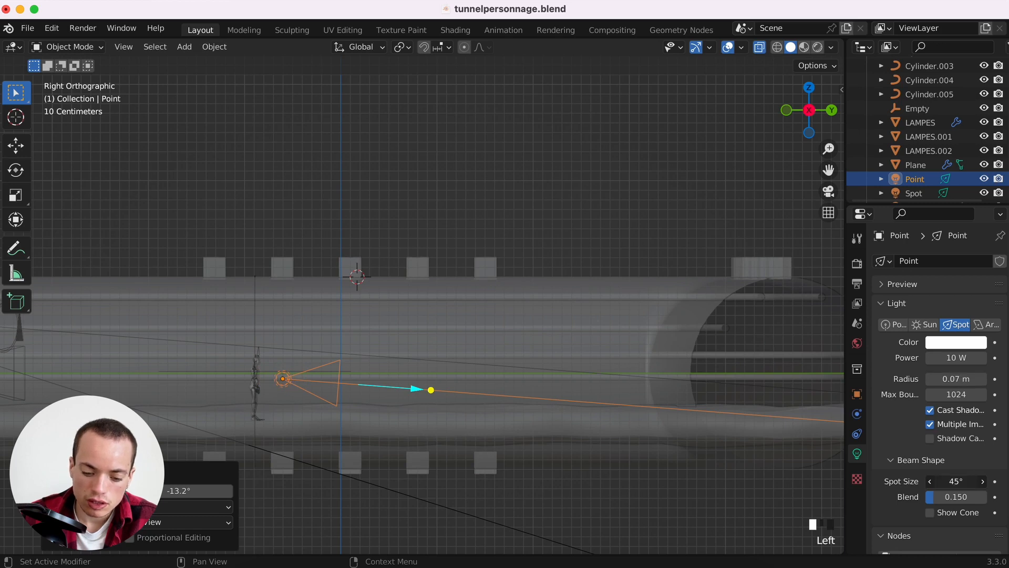
mouse_move(956, 481)
mouse_down()
mouse_move(926, 481)
mouse_move(959, 481)
mouse_up()
Rotate the spot light about -3.16° and move it about -0.12 m along Y and -0.015 m along Z, closer to the character.
key(r)
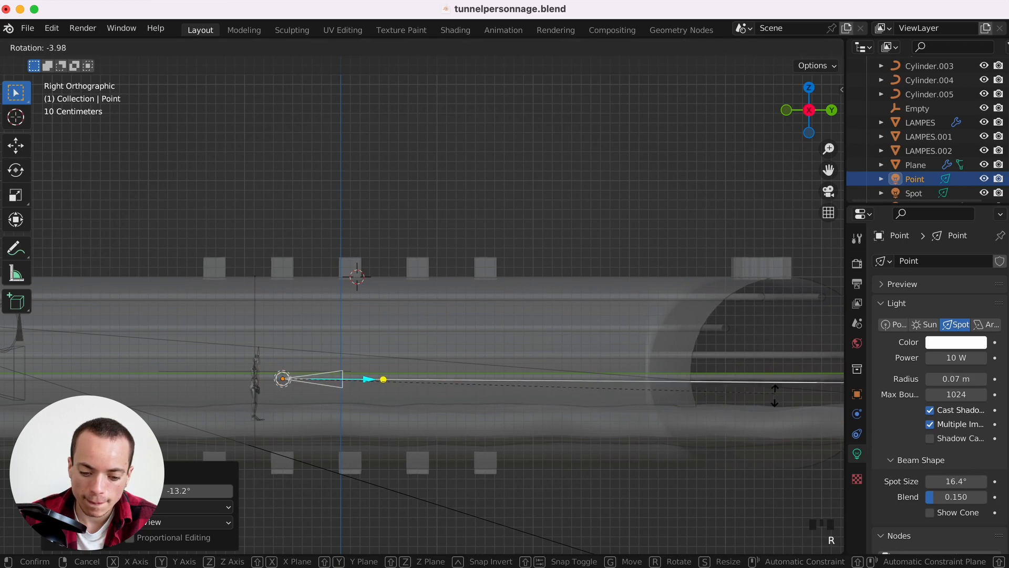
click(776, 403)
key(g)
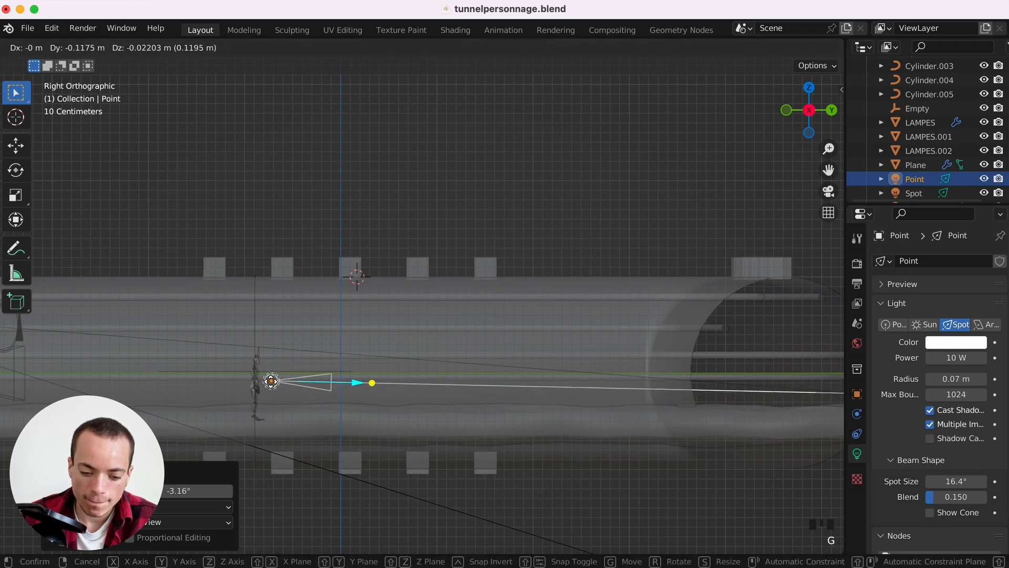
click(615, 390)
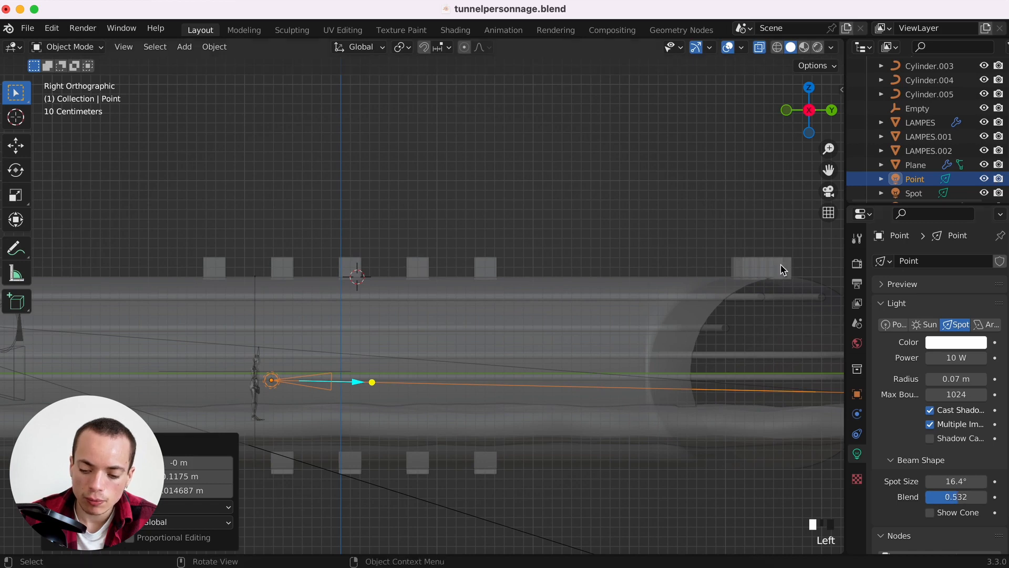
Set the spot light's power to 20 W and preview the camera view in rendered shading.
key(KP_0)
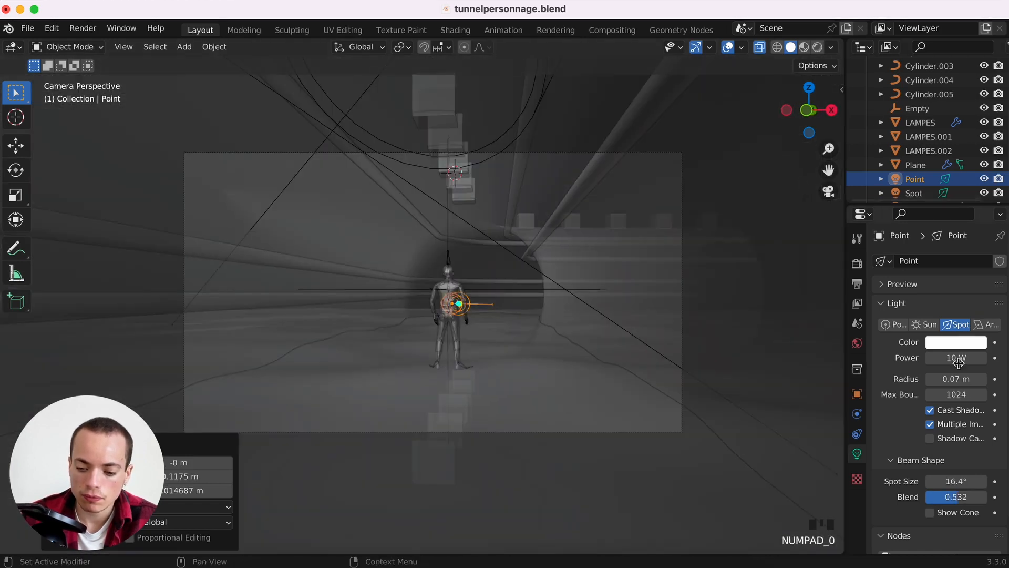
click(961, 357)
text(20)
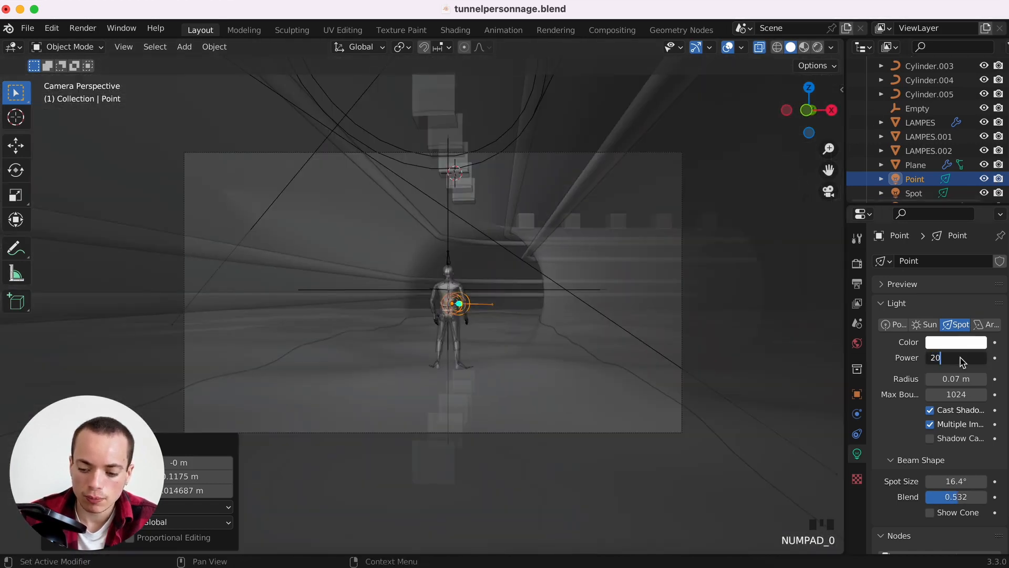
key(Return)
click(895, 189)
click(816, 48)
click(487, 301)
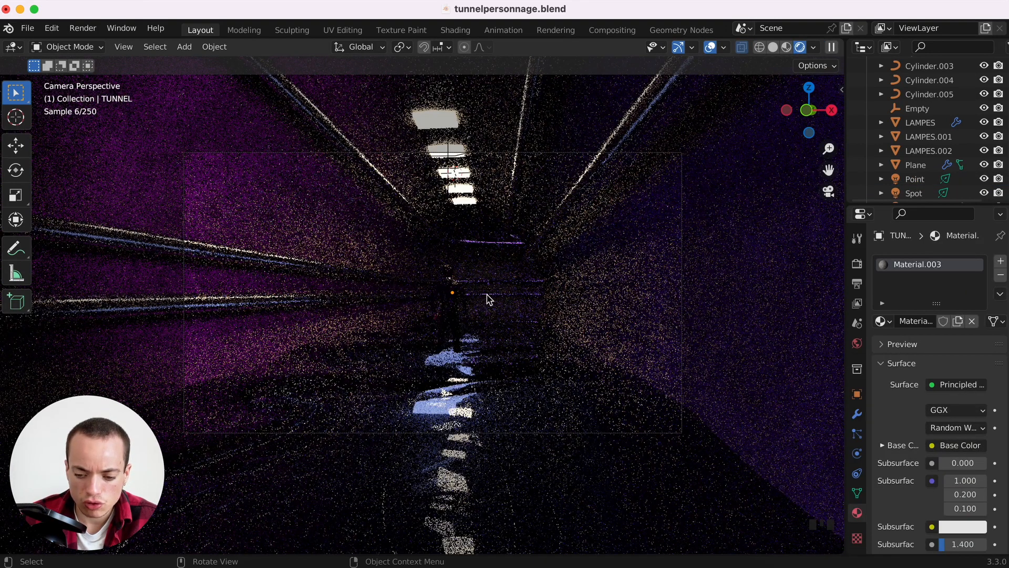
Set the emission strength of the LAMPES ceiling lamps to 24 and save the file.
click(451, 174)
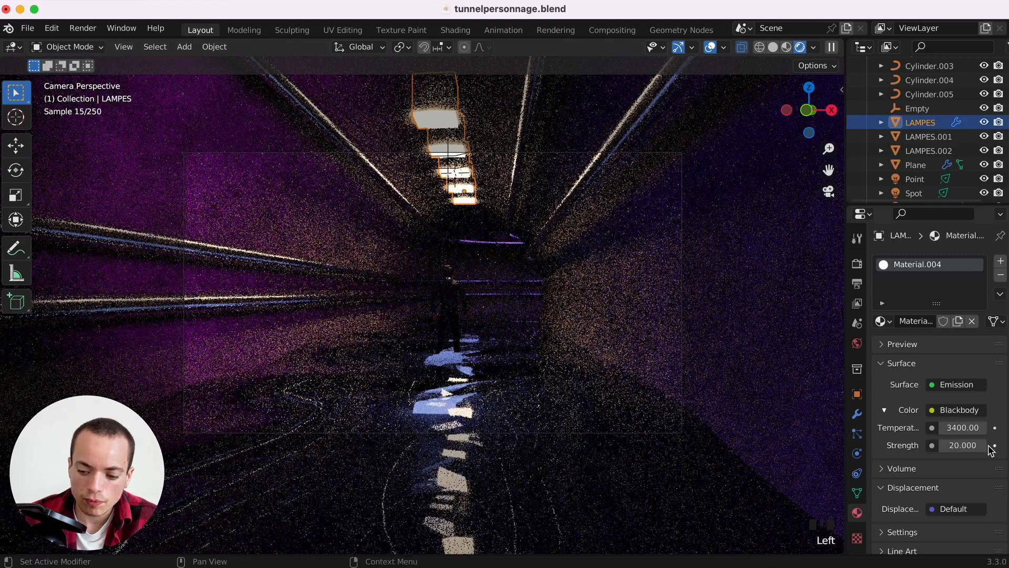
click(982, 445)
click(982, 446)
click(965, 445)
text(24)
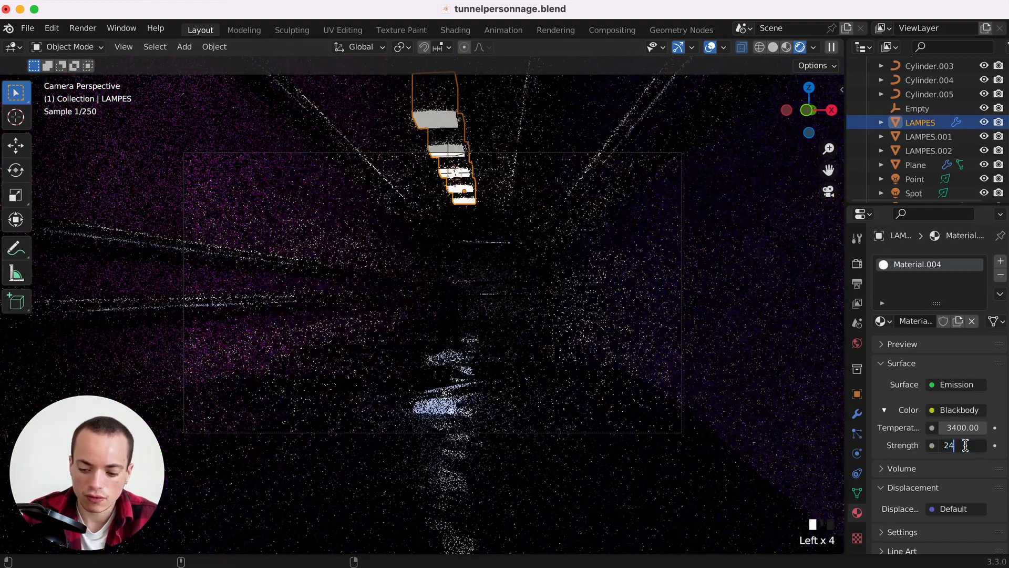
key(Return)
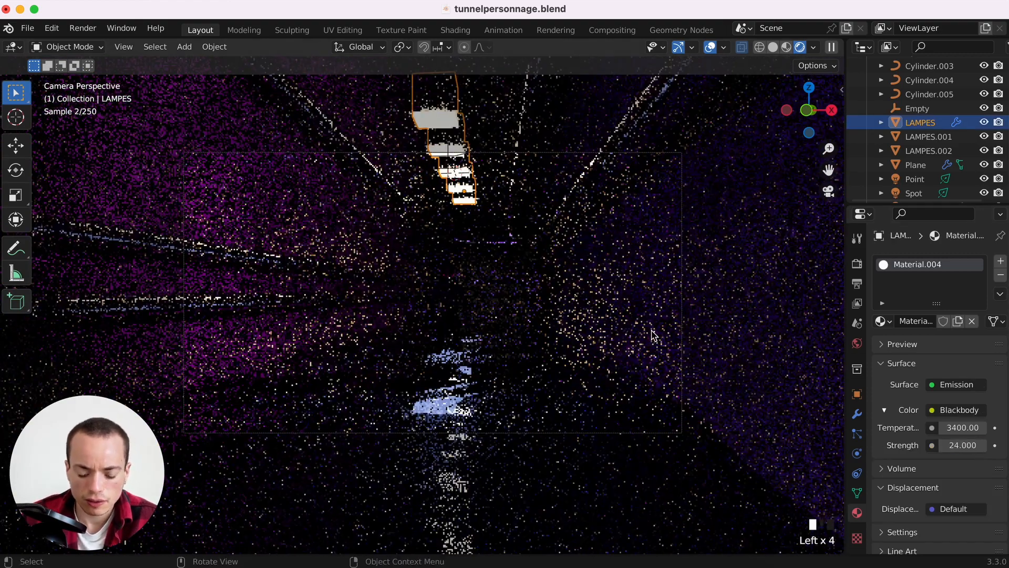
key(super+s)
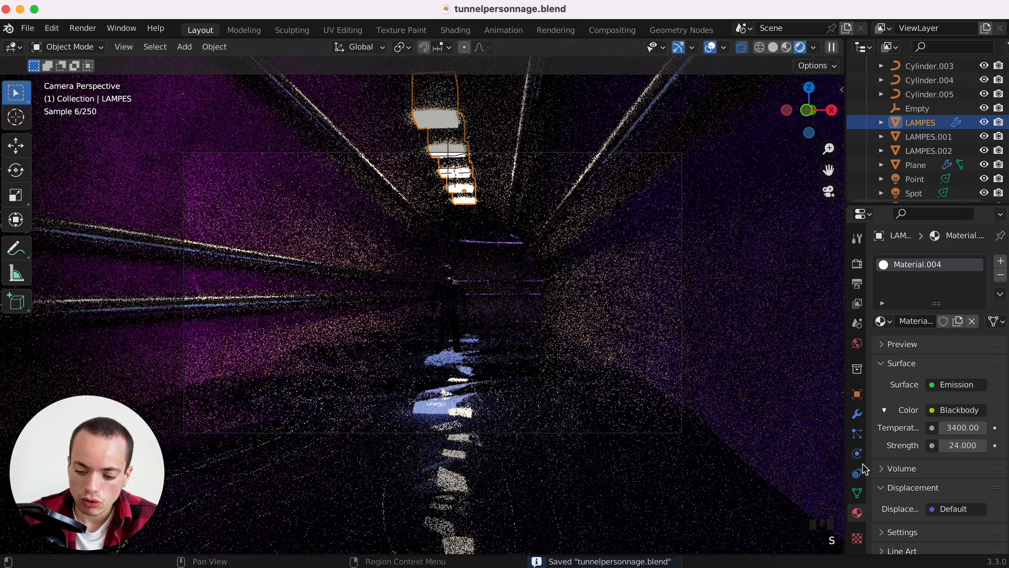
Enable depth of field on the camera with Empty as the focus object.
scroll(919, 120, up, 5)
click(912, 107)
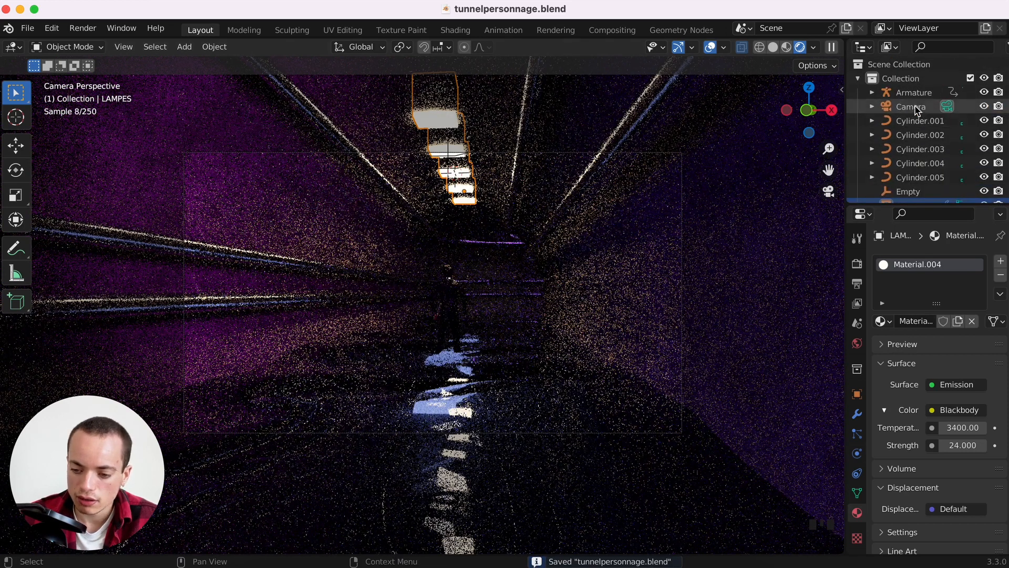
scroll(897, 436, down, 2)
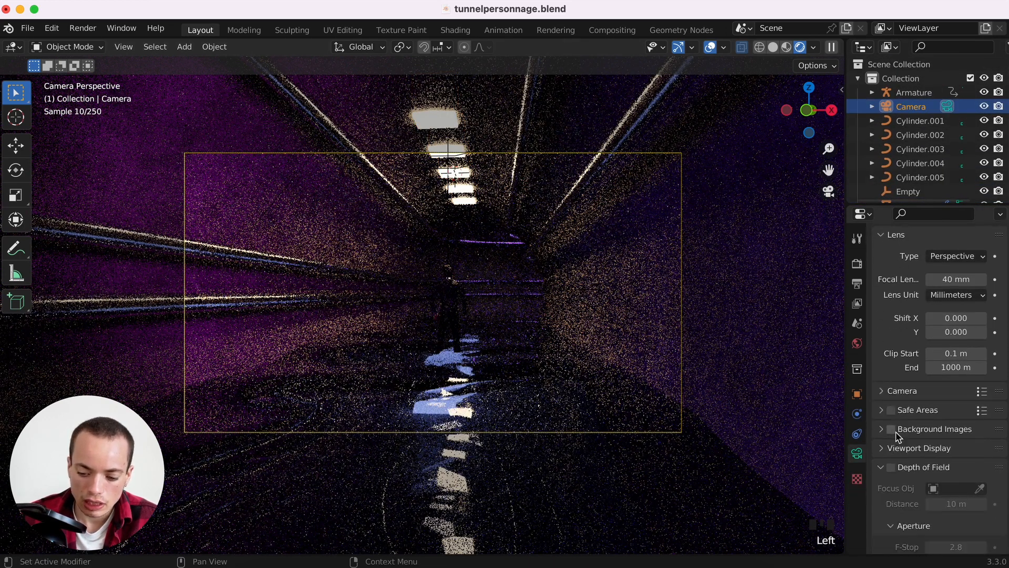
click(891, 468)
click(952, 487)
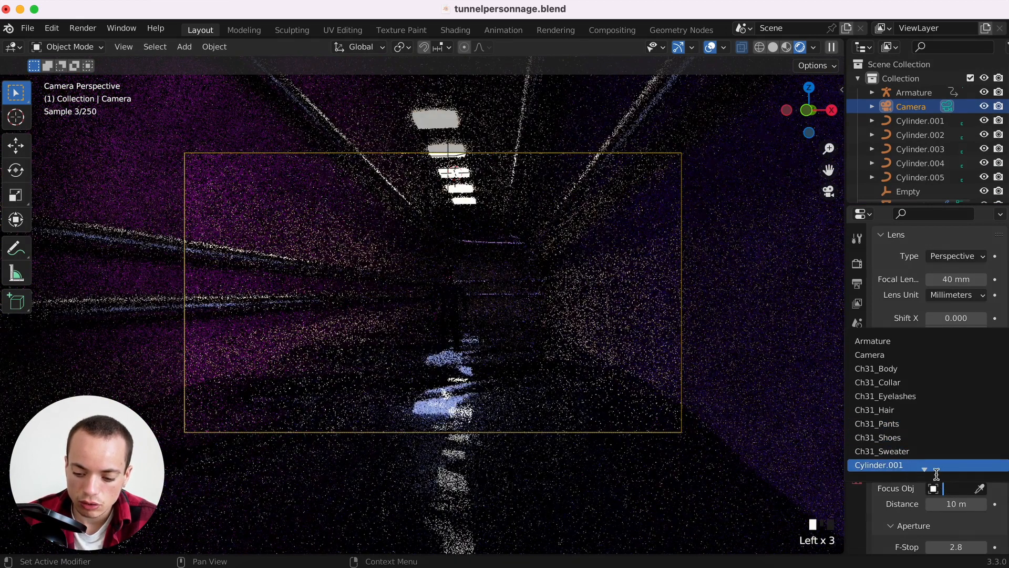
text(em)
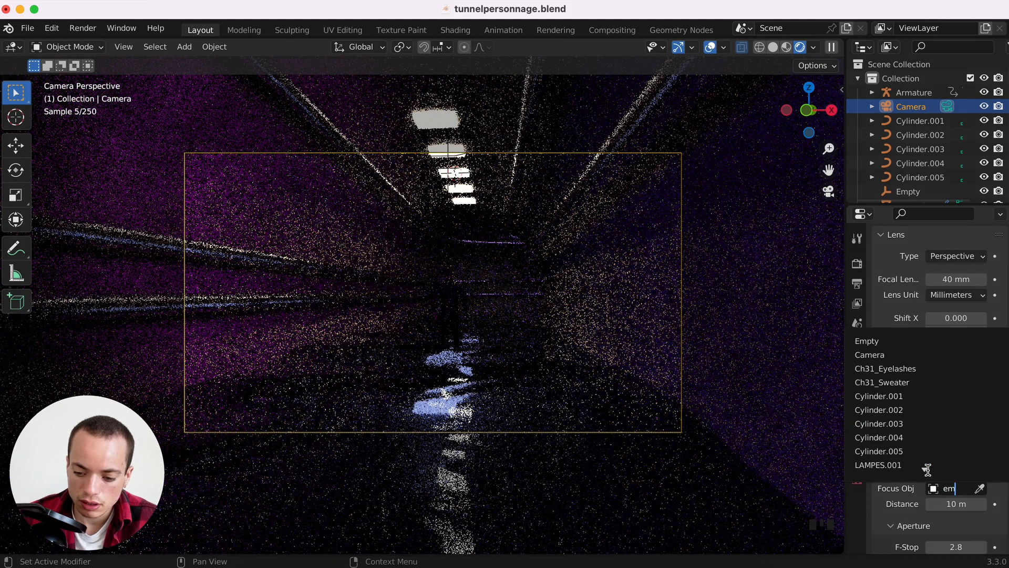
click(868, 340)
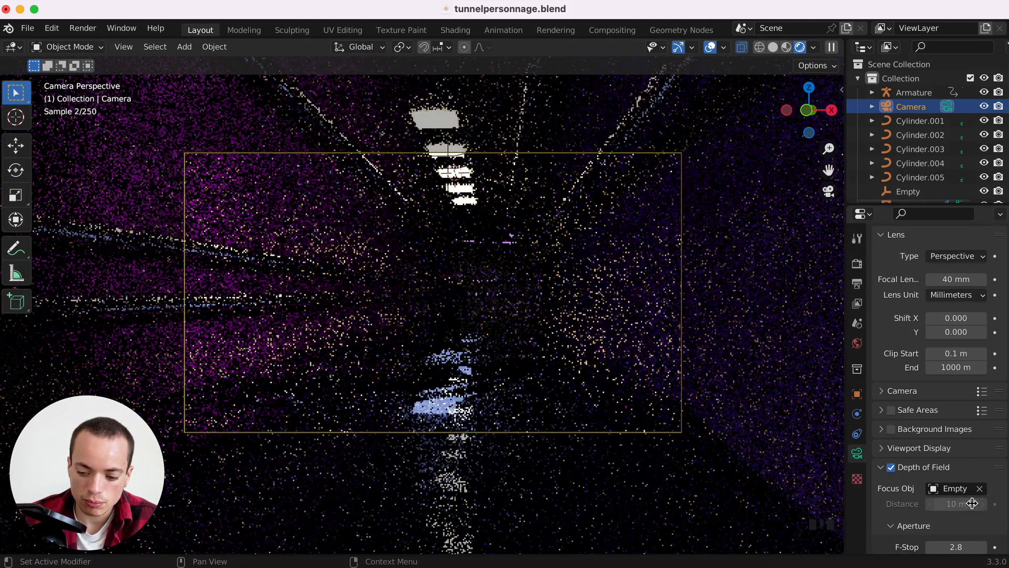
Set the camera's depth of field F-Stop to 1.0 and save the file.
scroll(972, 503, down, 3)
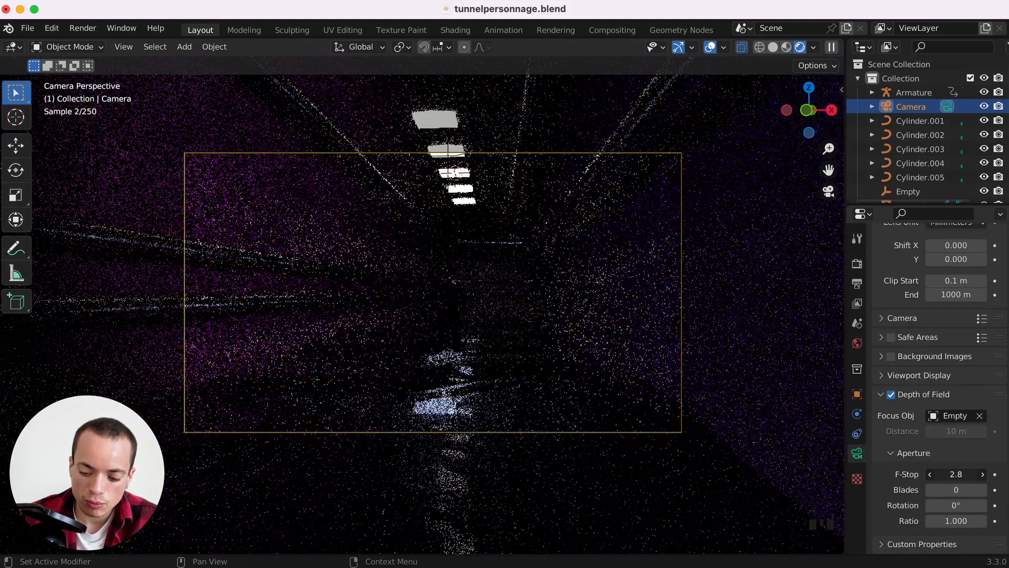
drag(956, 474, 938, 474)
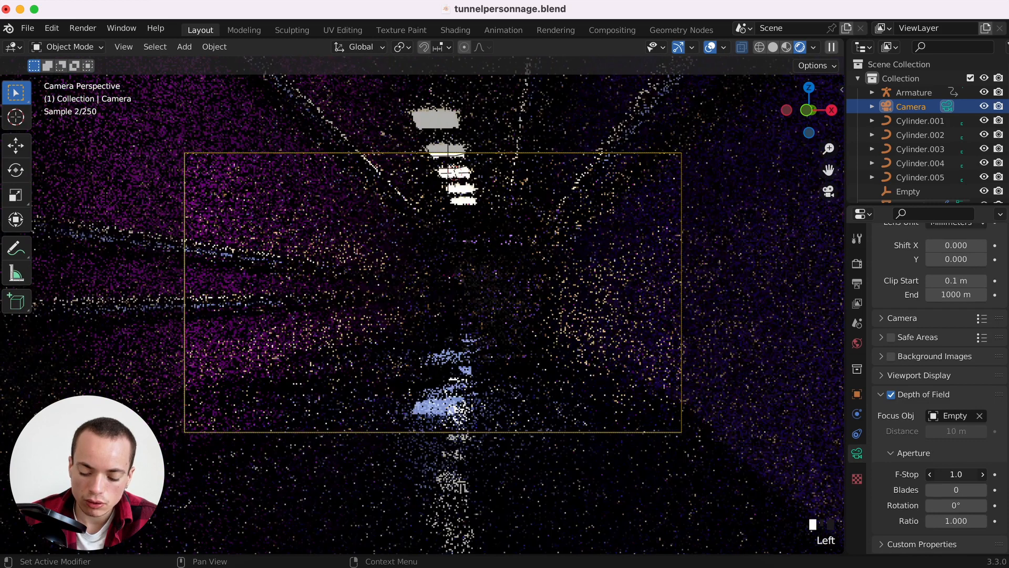
scroll(758, 343, up, 2)
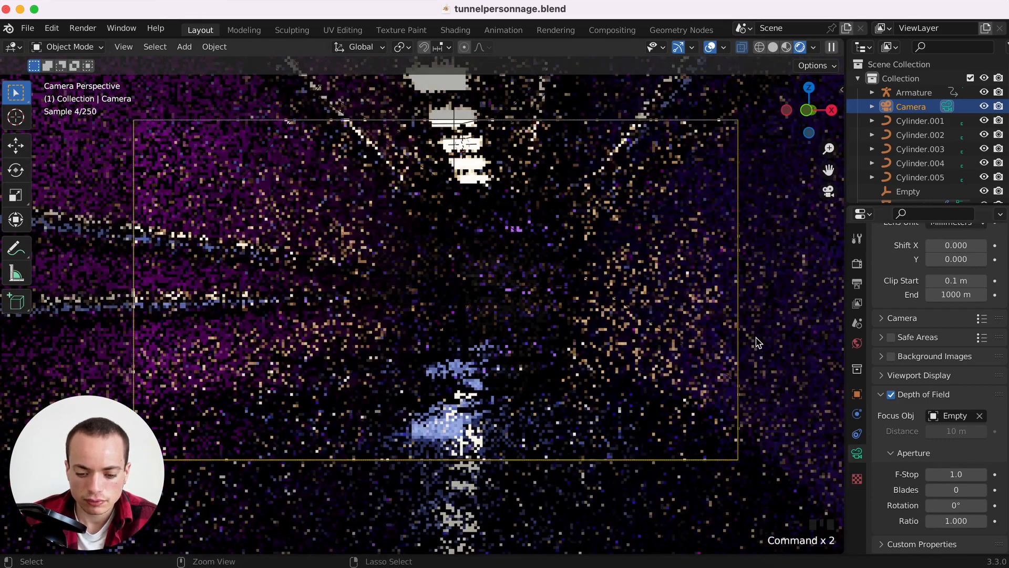
key(super+s)
Set the camera's aperture blades to 16 and check the rendered preview.
drag(956, 490, 973, 489)
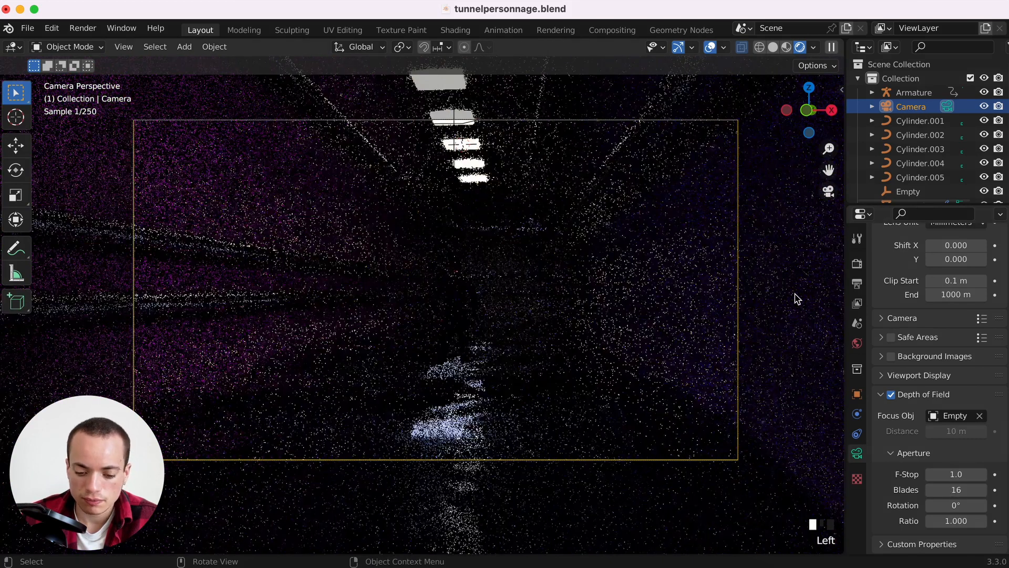
scroll(940, 511, up, 3)
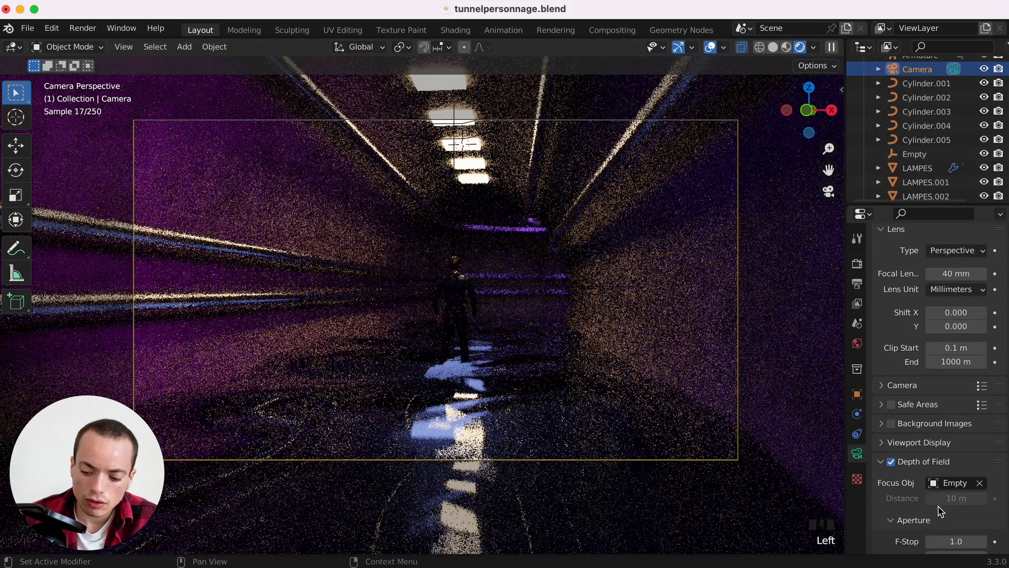
scroll(954, 510, down, 3)
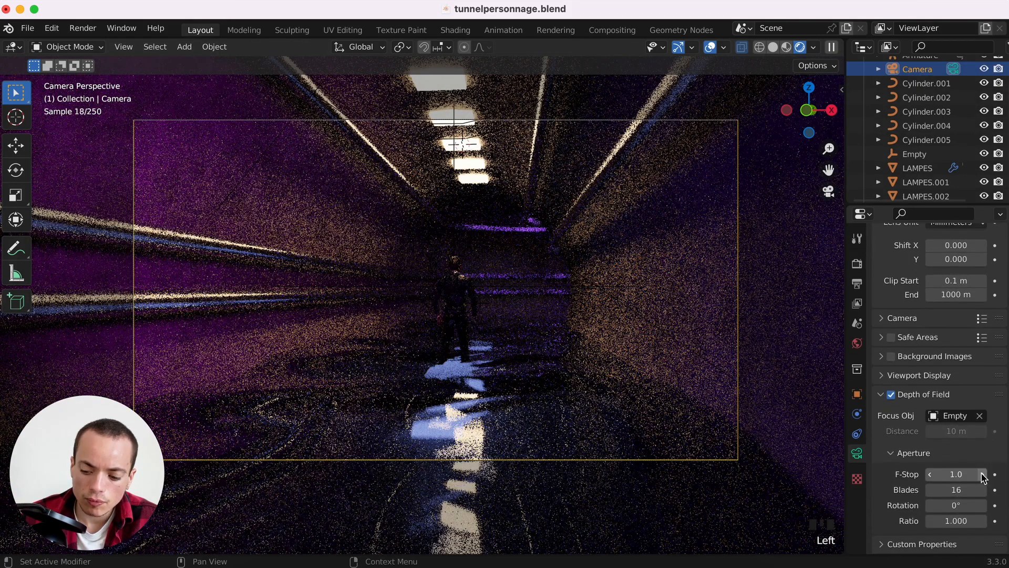
Raise the camera's depth of field F-Stop to 1.6.
drag(981, 474, 980, 474)
click(982, 474)
click(982, 474)
click(982, 474)
click(982, 474)
click(983, 474)
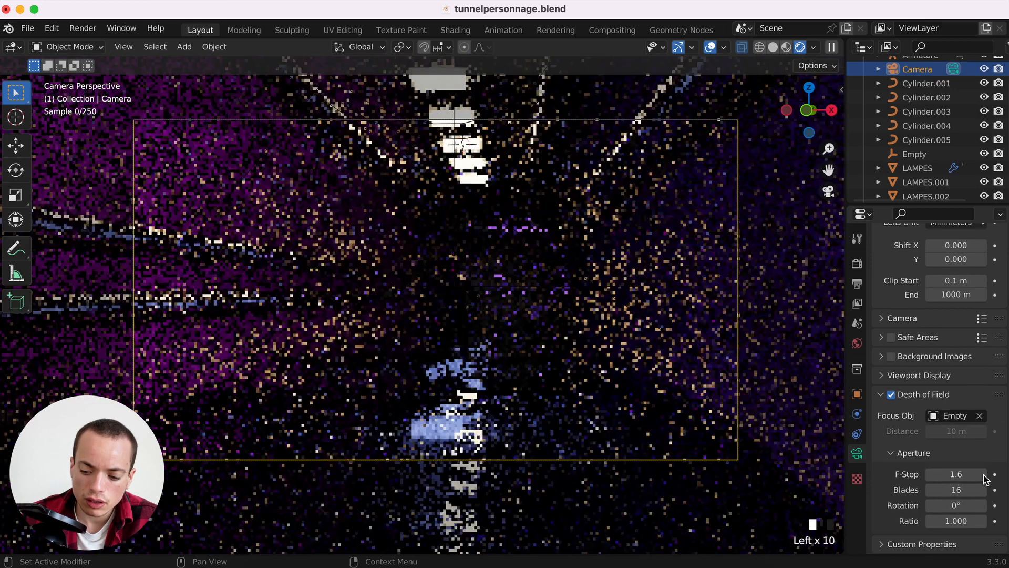
click(982, 474)
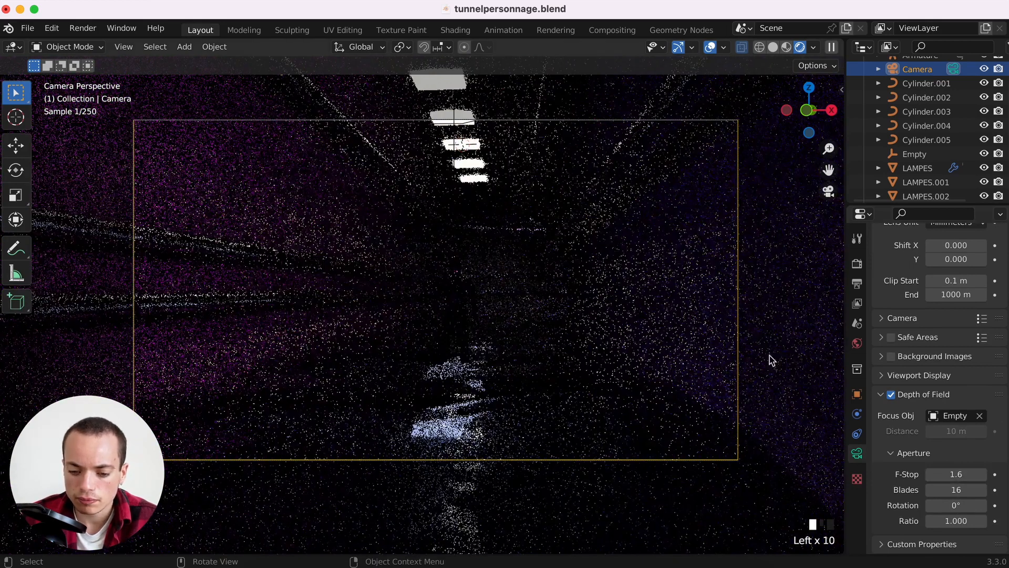
Save the file, delete the Denoise node in the compositor and link the Render Layers image directly to the Composite node.
key(super+s)
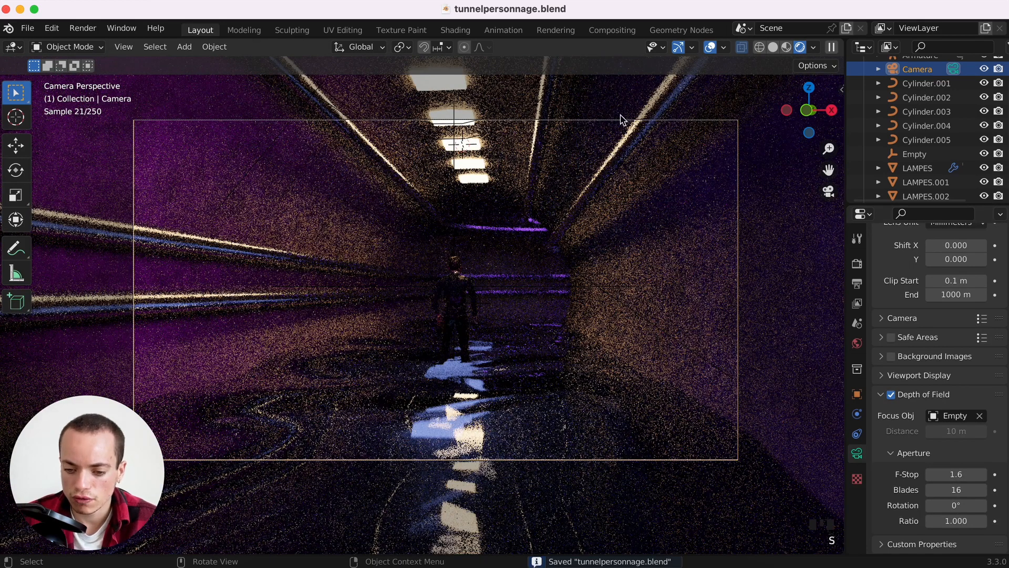
click(614, 32)
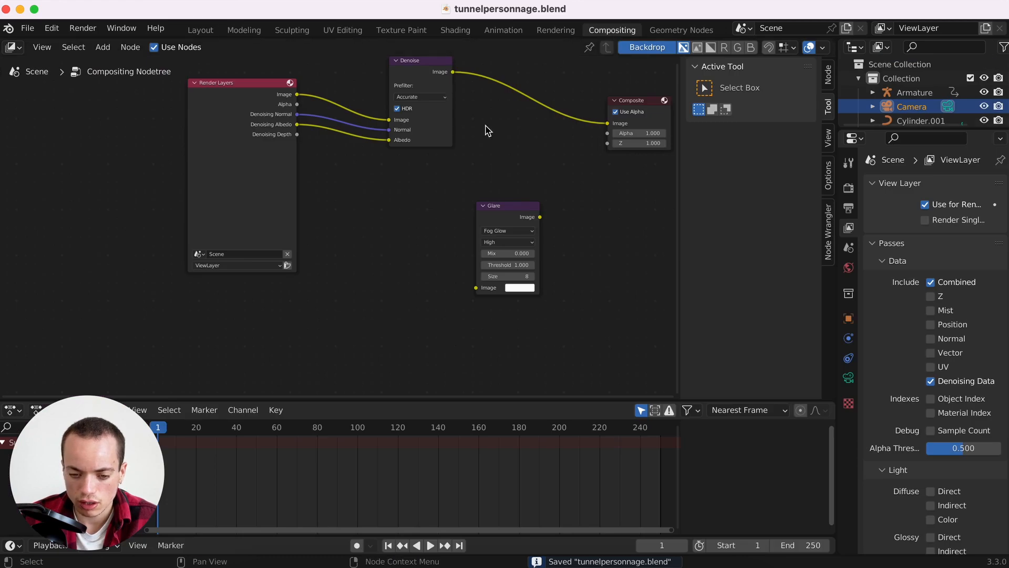
key(Home)
drag(385, 141, 331, 162)
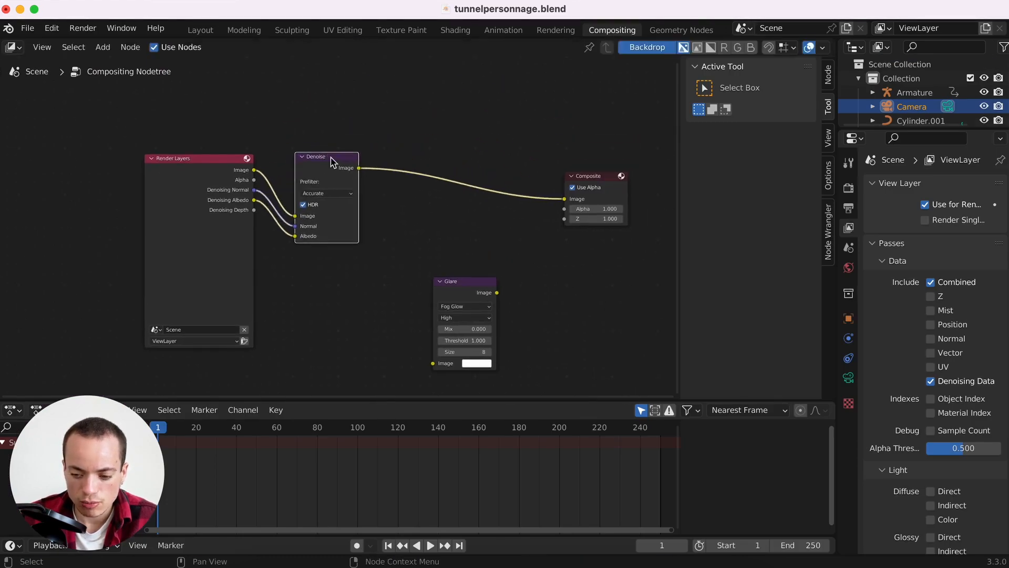
click(848, 188)
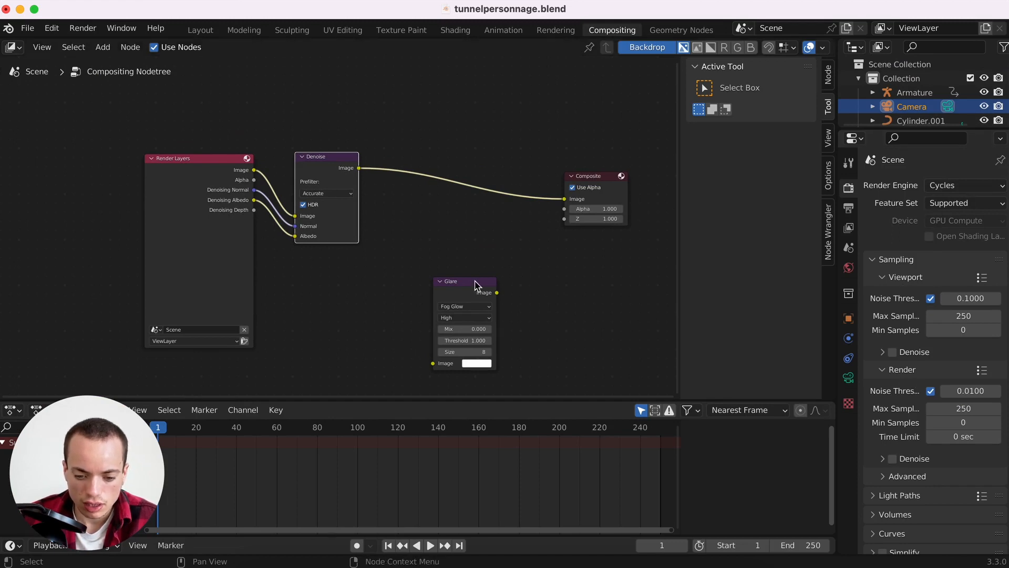
drag(476, 286, 486, 261)
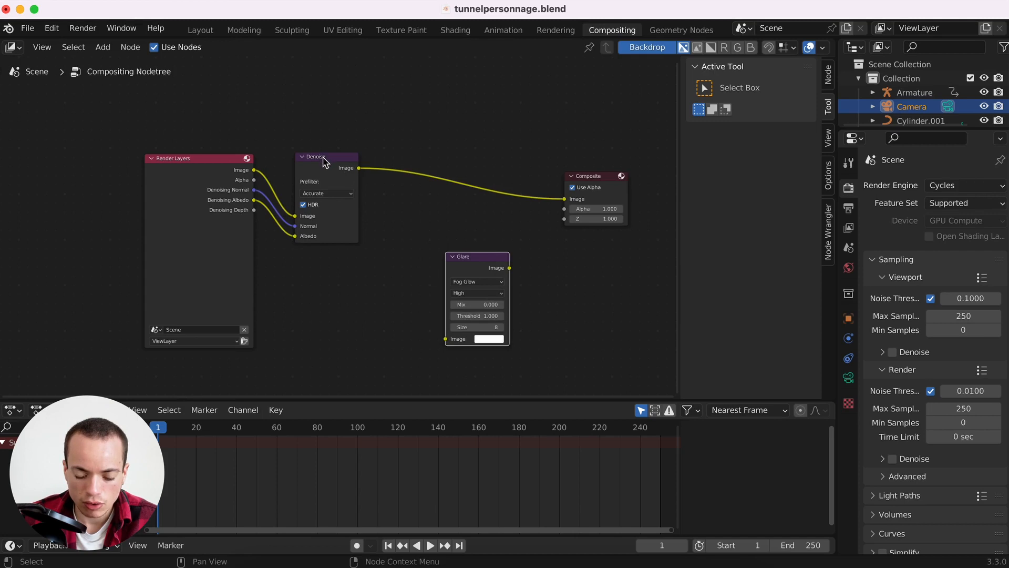
drag(325, 162, 366, 181)
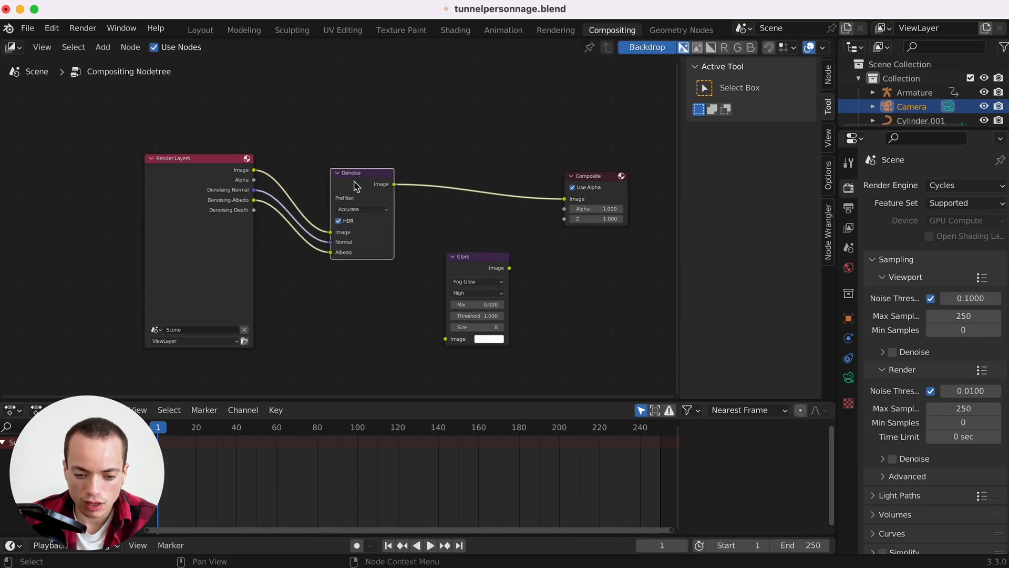
key(x)
drag(255, 170, 564, 200)
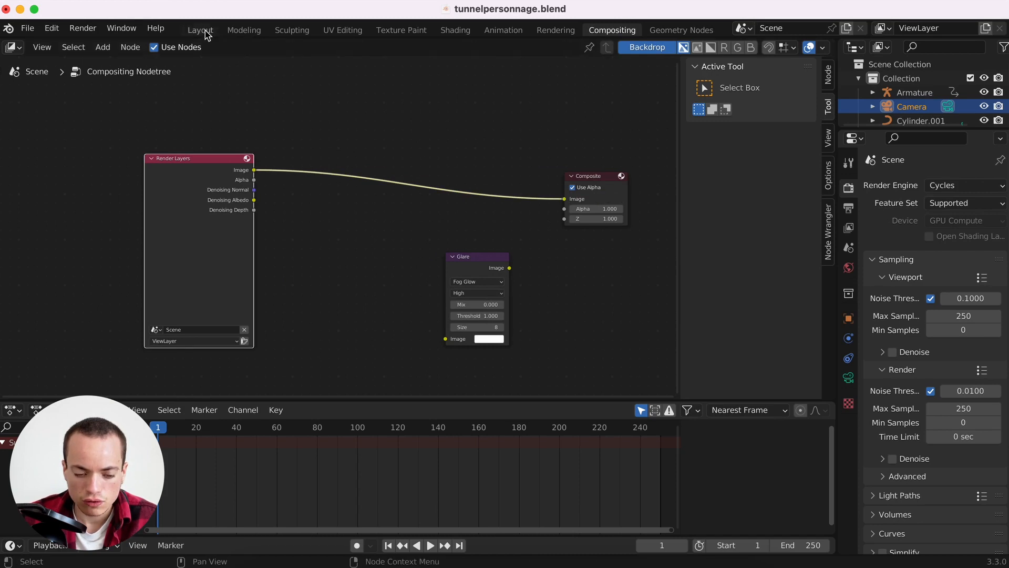
Render the still image from the camera and close the render window.
click(205, 33)
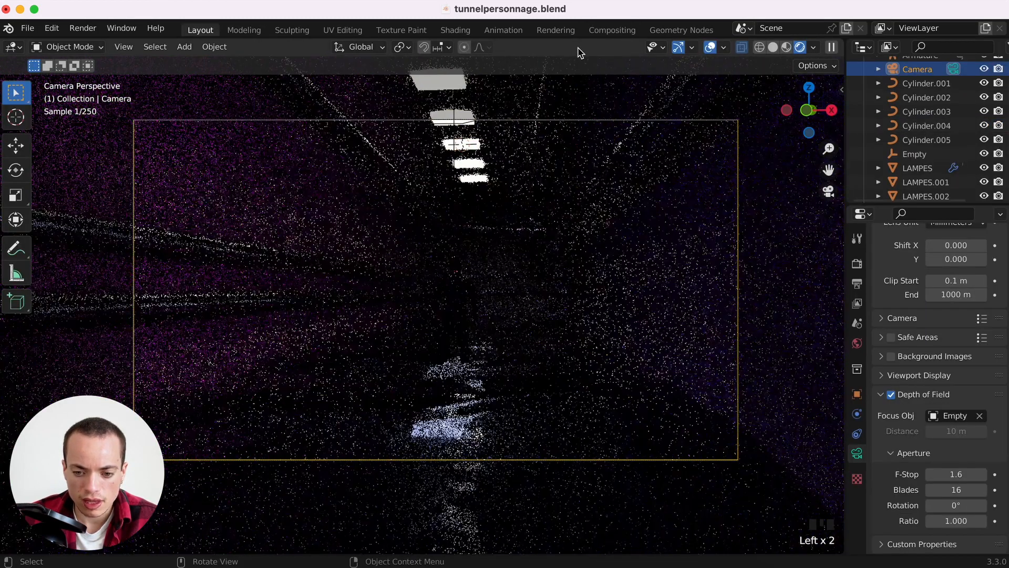
click(613, 30)
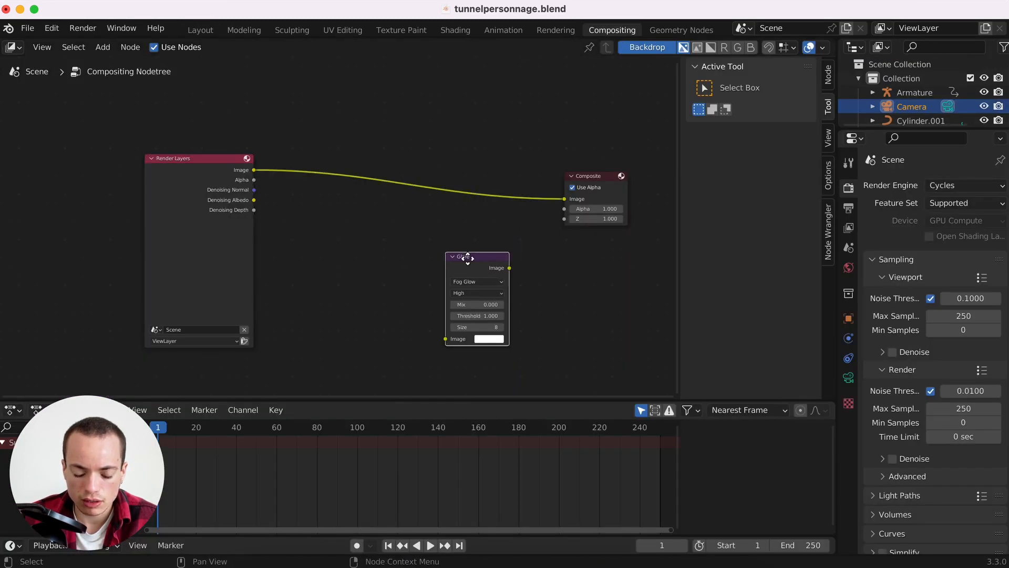
drag(463, 257, 493, 248)
click(205, 30)
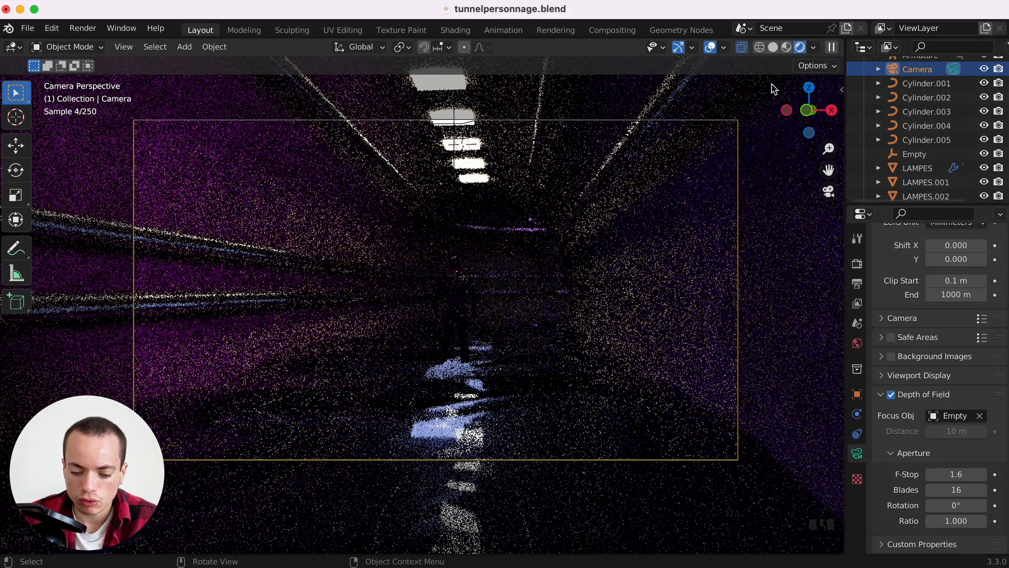
click(83, 27)
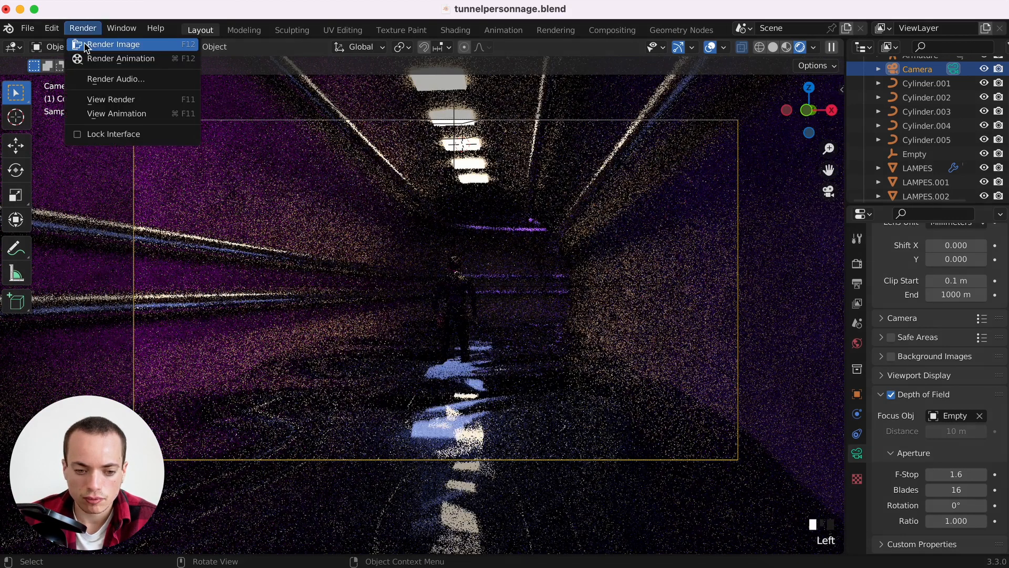
click(85, 46)
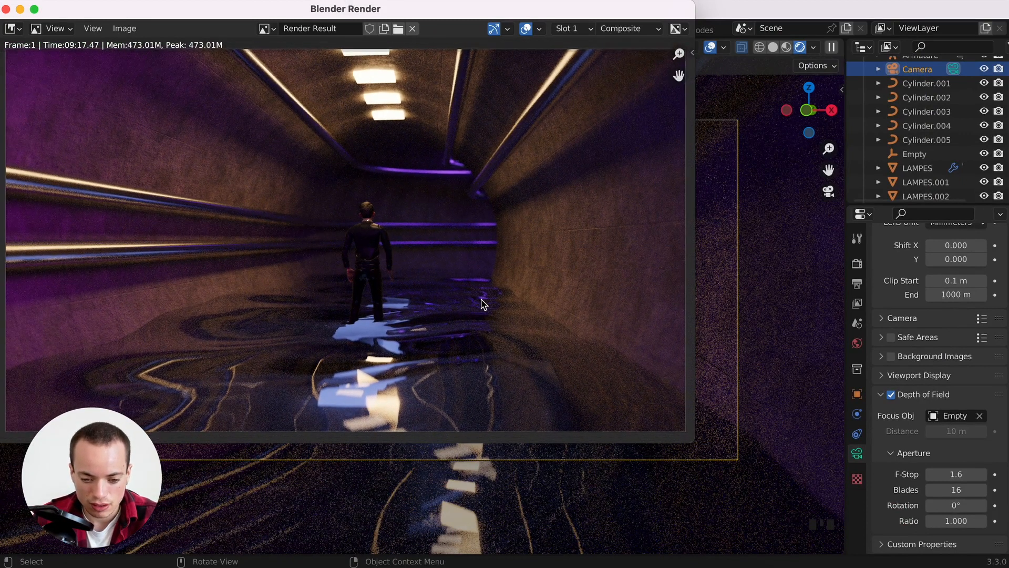
drag(211, 12, 233, 28)
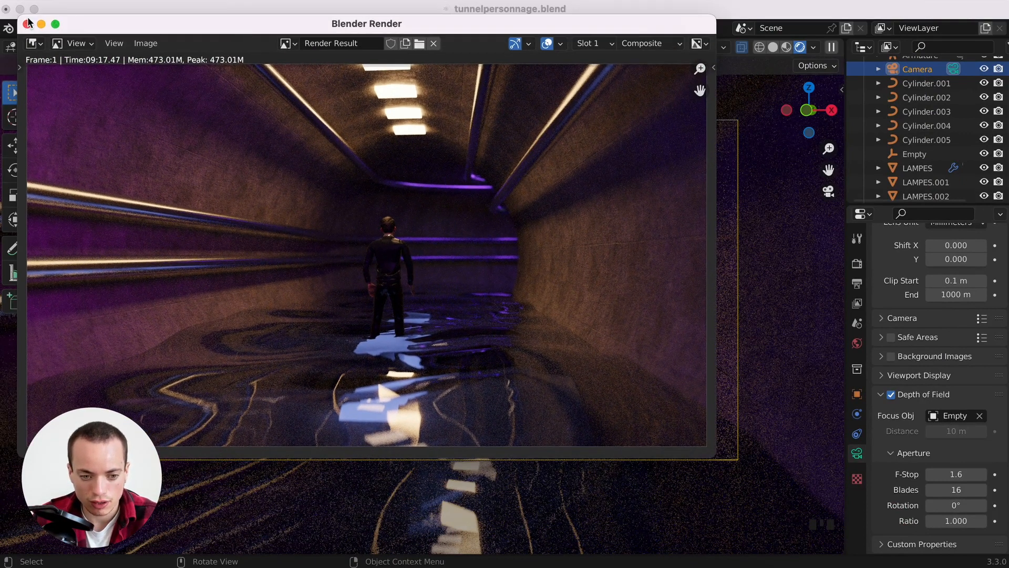
click(26, 23)
Add a Viewer node below the Composite node and move the unlinked Glare node closer to Render Layers.
click(613, 30)
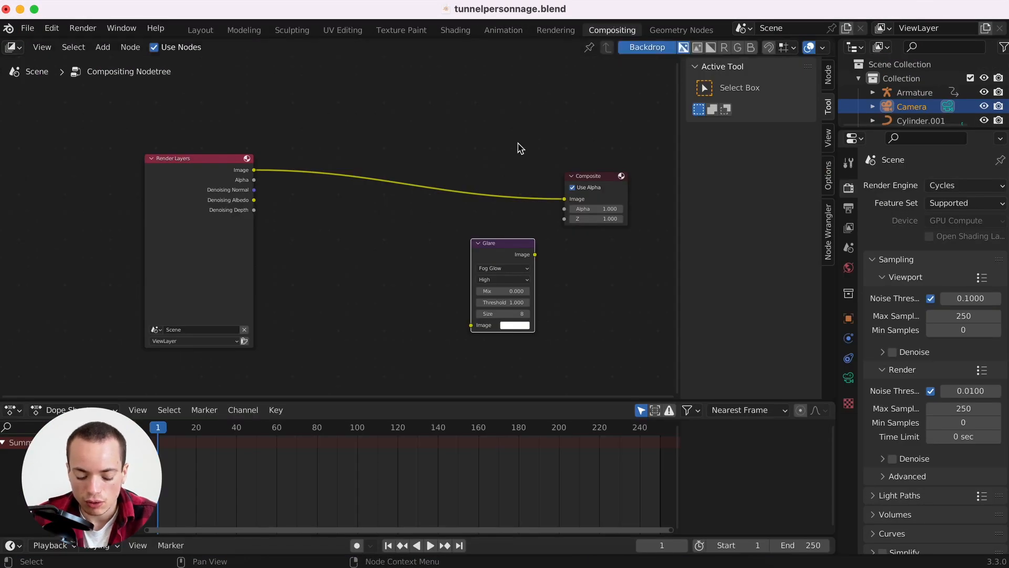
key(shift+a)
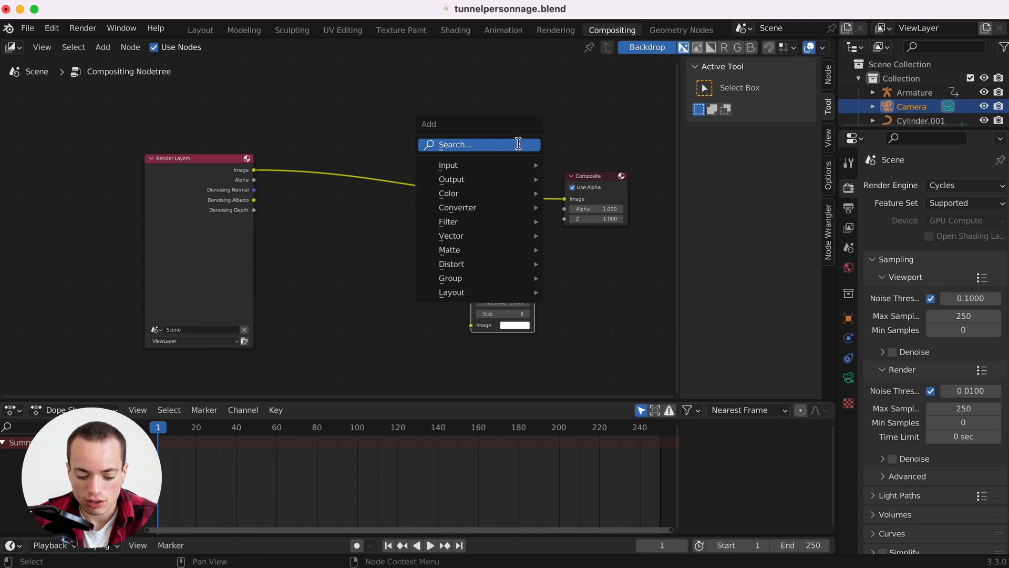
click(518, 145)
text(vi)
key(Return)
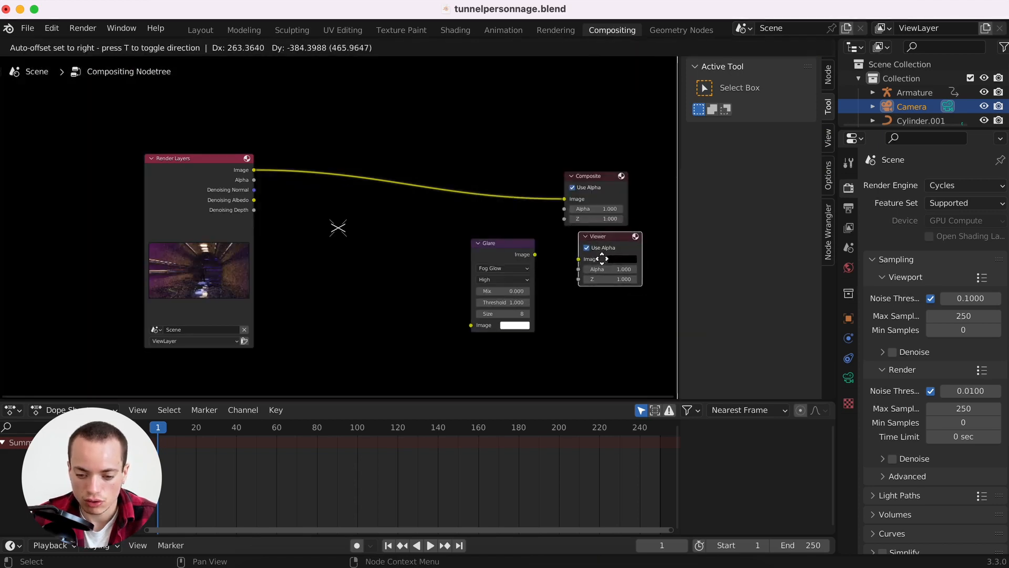
click(587, 280)
drag(515, 247, 381, 269)
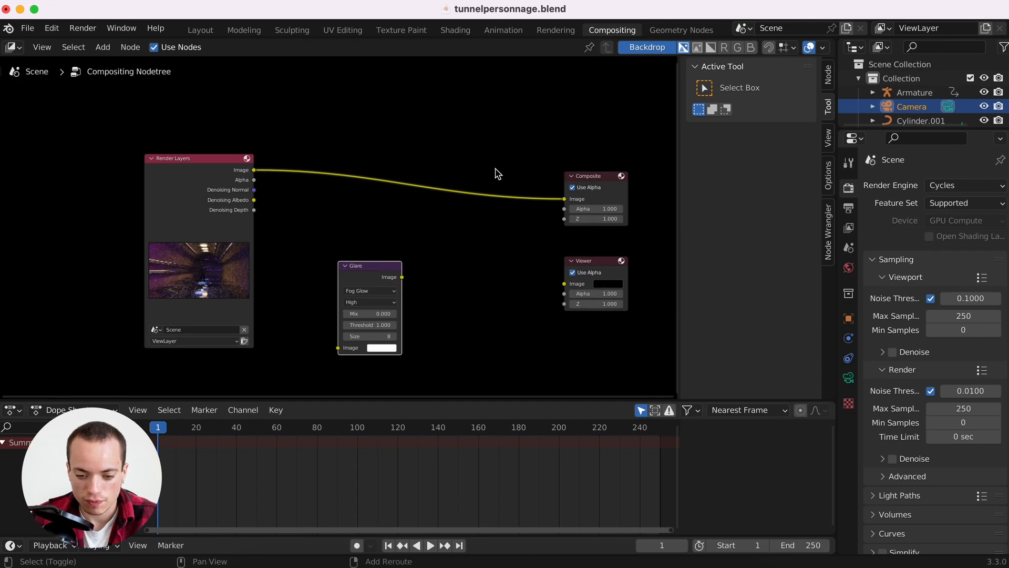
Insert a reroute on the Composite link, connect it to the Viewer, and enlarge the node editor with the Glare node clear of the character.
shift+right_drag(496, 168, 490, 290)
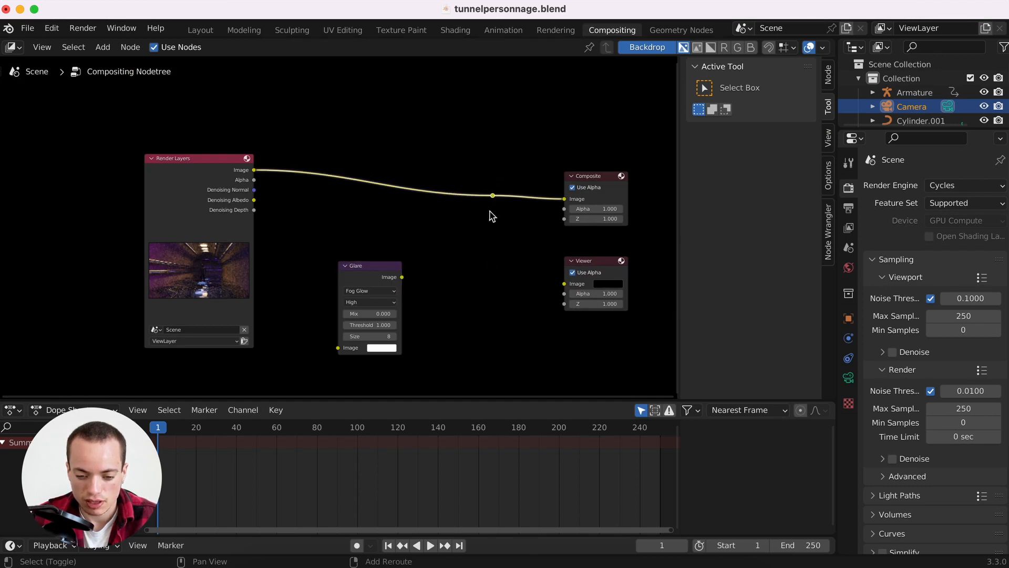
drag(565, 284, 493, 198)
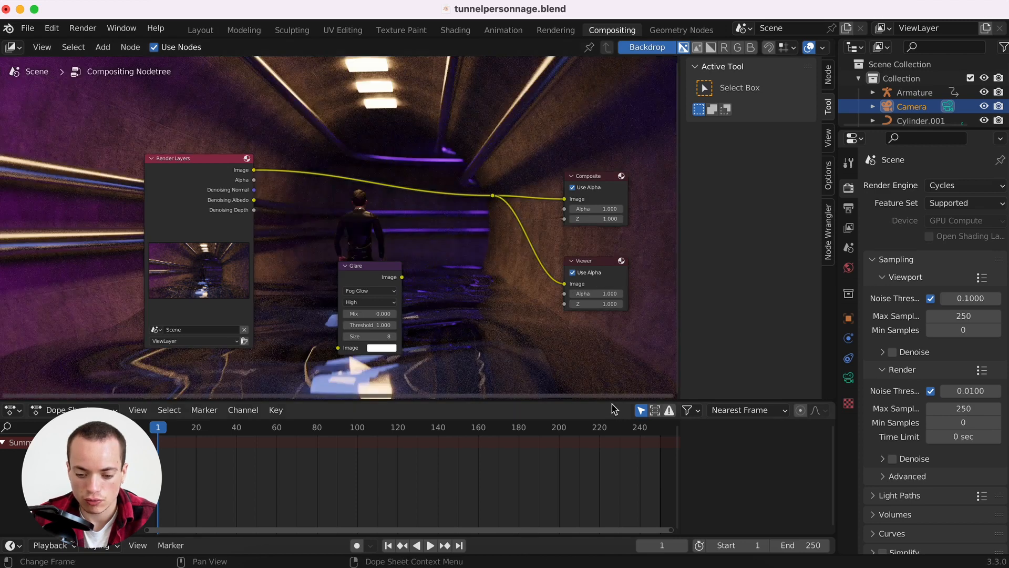
drag(610, 400, 622, 562)
scroll(522, 331, down, 2)
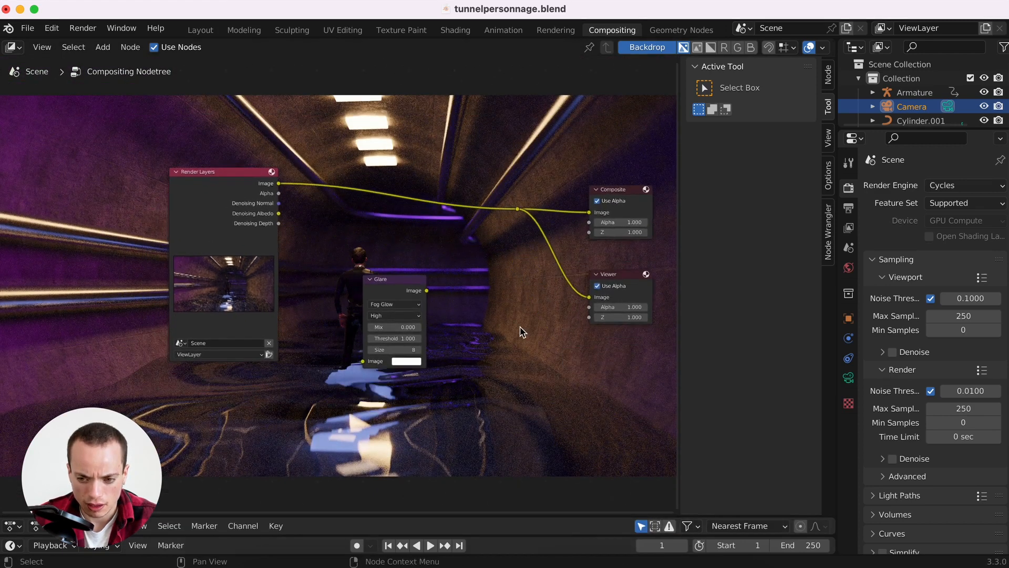
key(n)
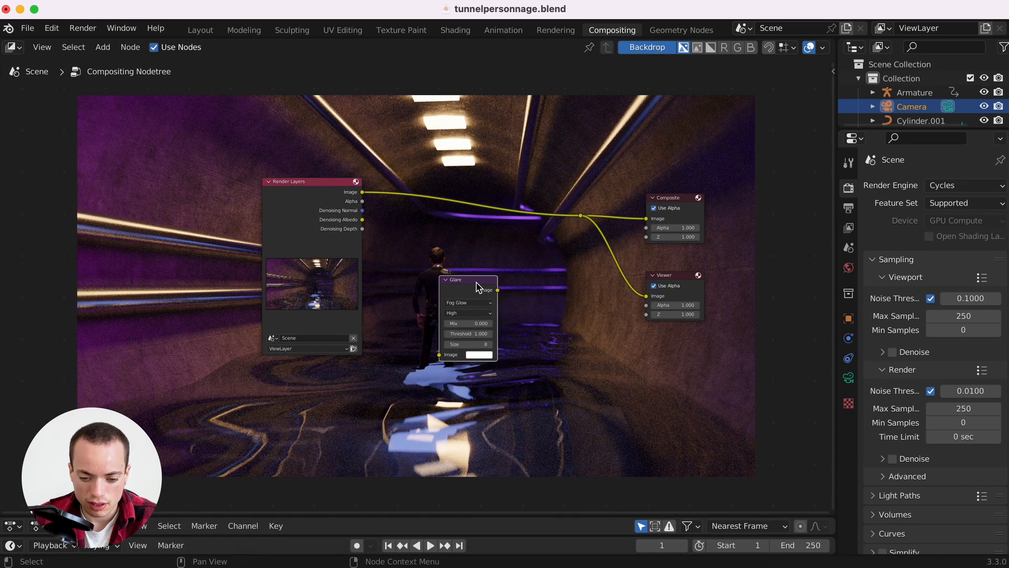
drag(483, 292, 578, 339)
scroll(578, 338, up, 1)
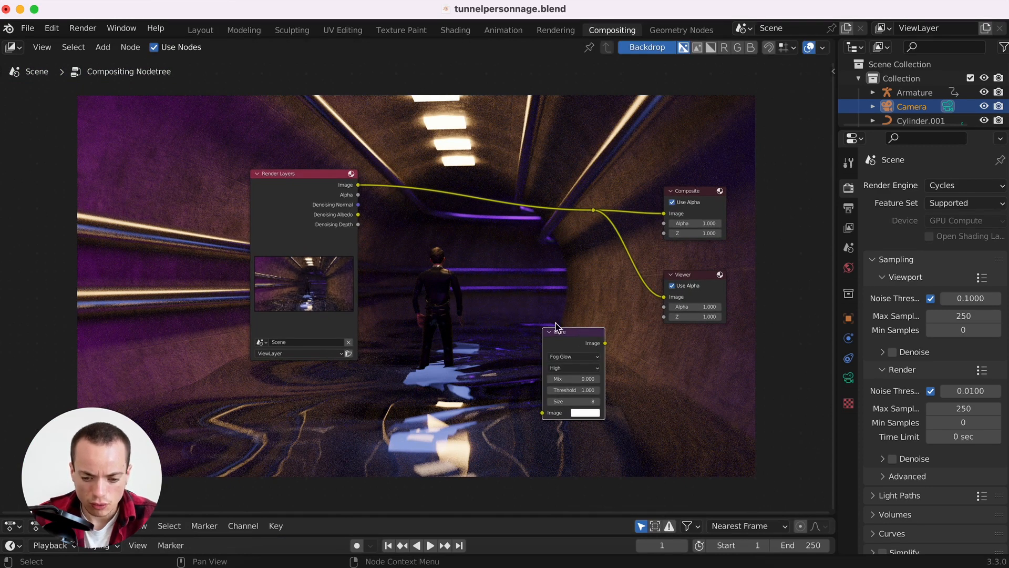
Insert a Denoise node after Render Layers and link its Normal and Albedo inputs to Denoising Normal and Denoising Albedo.
key(shift+a)
click(497, 291)
text(deno)
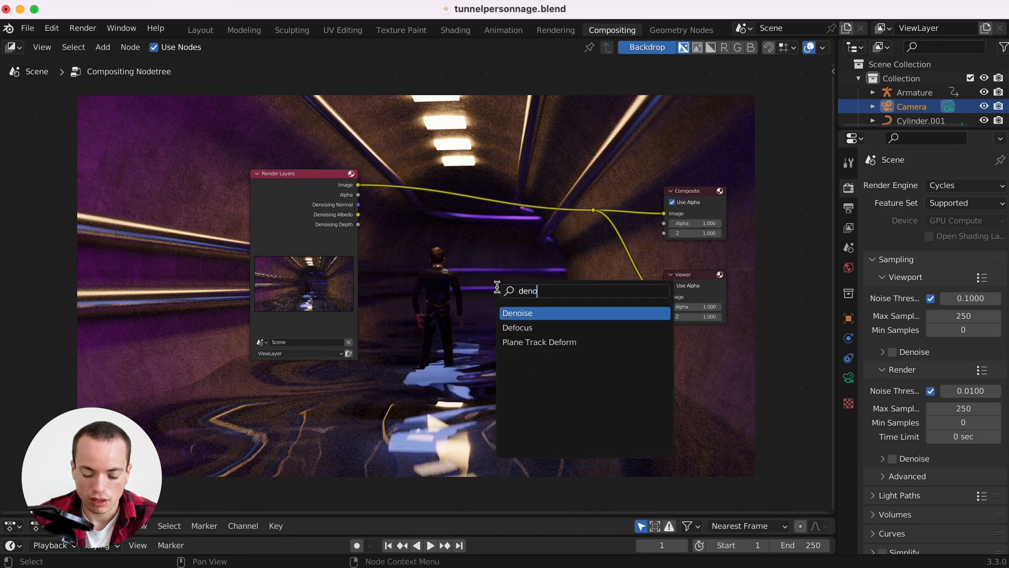
key(Return)
click(412, 188)
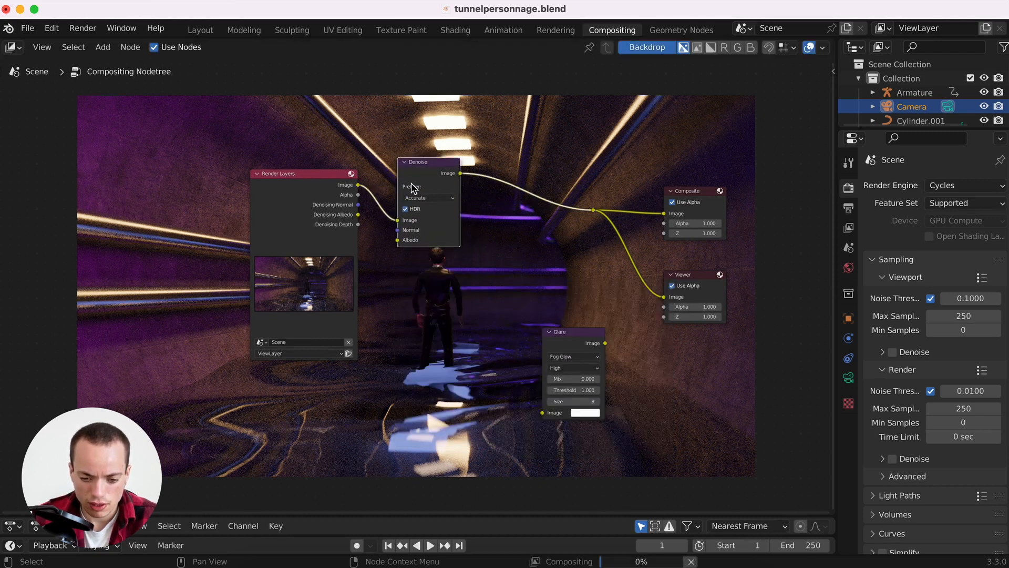
scroll(421, 213, up, 2)
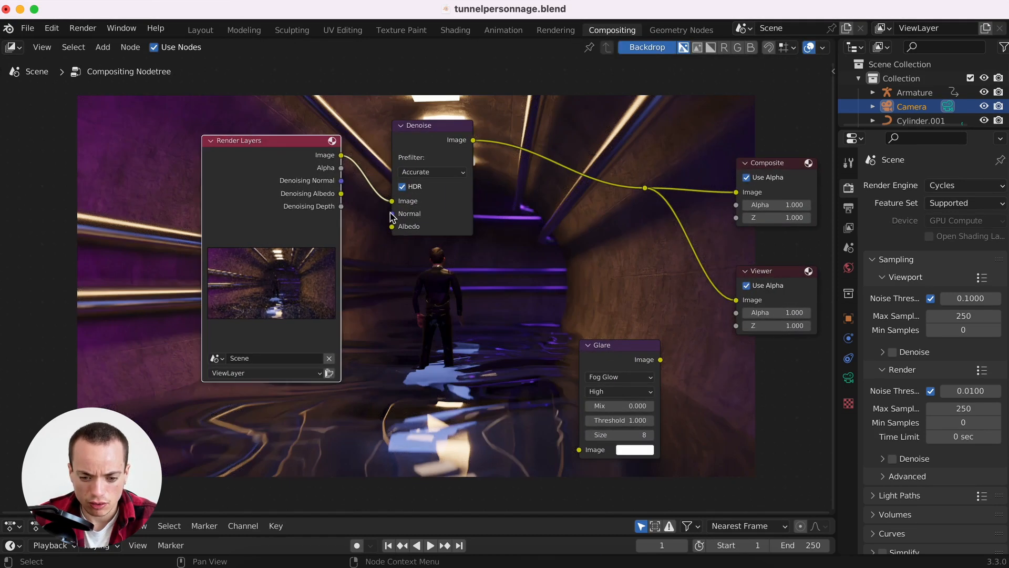
drag(392, 213, 343, 188)
drag(392, 227, 341, 194)
Insert the Fog Glow Glare node between Denoise and the reroute and set its Threshold to 0.200.
drag(627, 336, 571, 129)
scroll(475, 256, up, 4)
scroll(475, 256, right, 2)
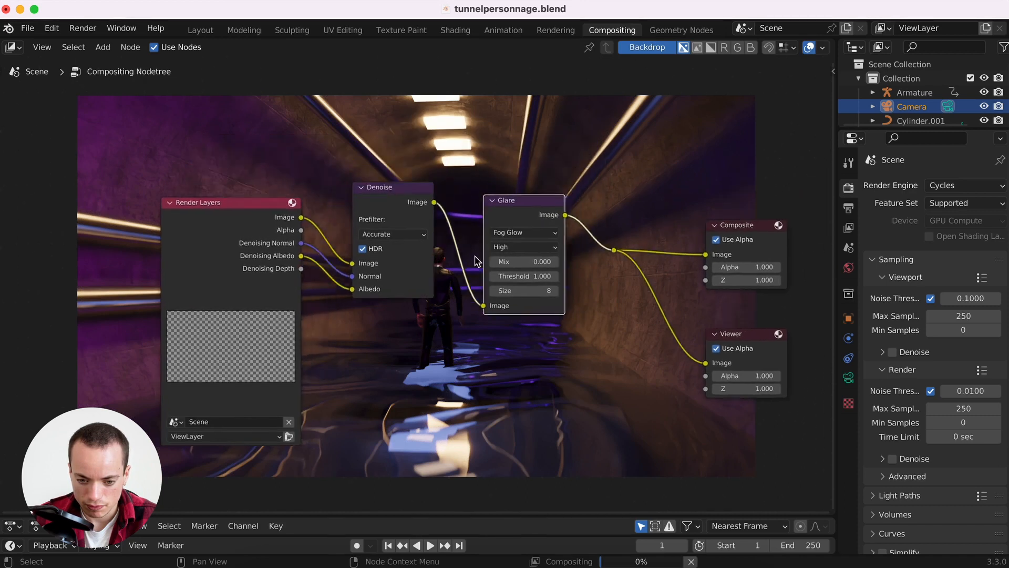
click(481, 266)
click(482, 266)
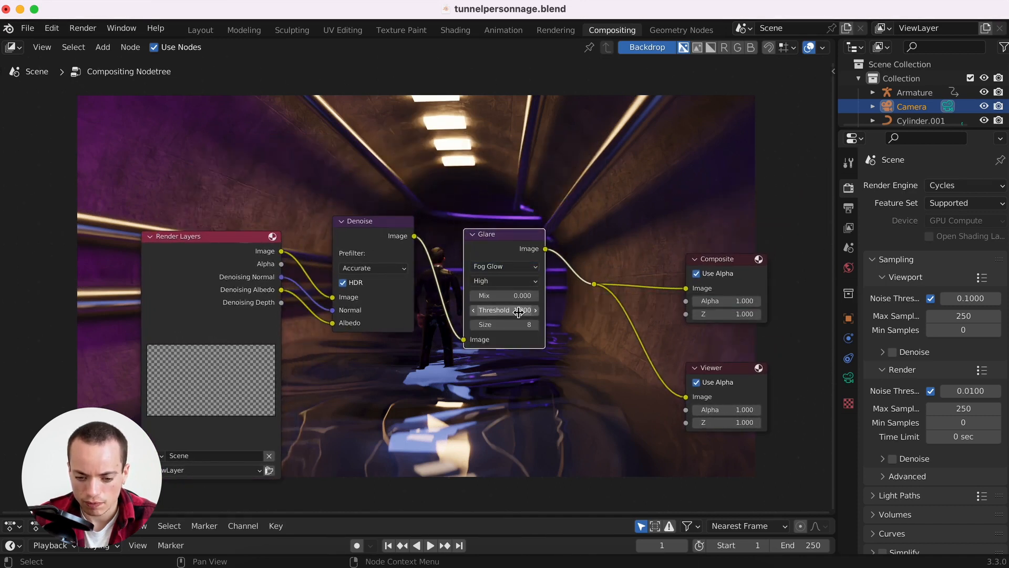
key(BackSpace)
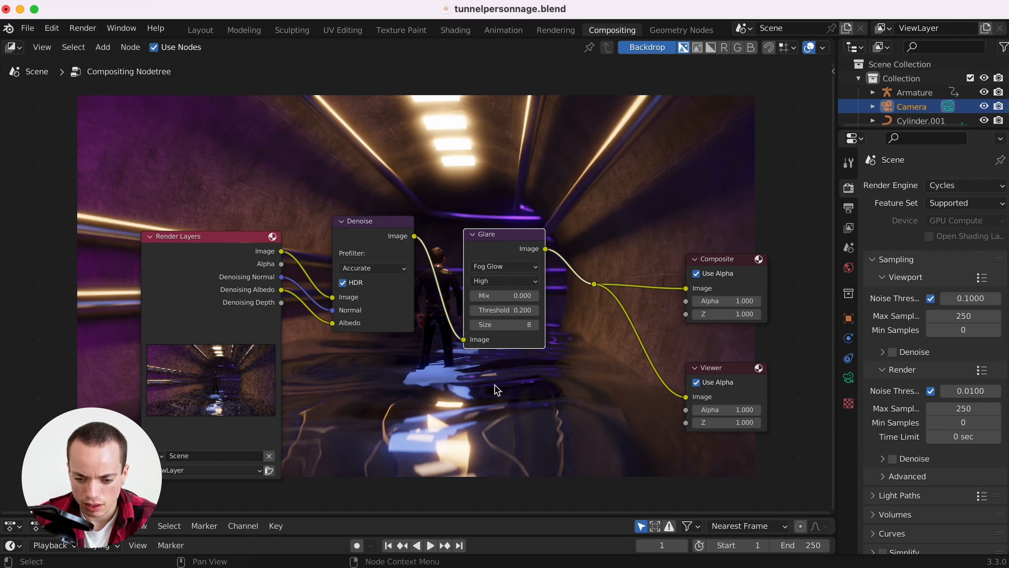
scroll(496, 390, right, 5)
scroll(496, 390, left, 3)
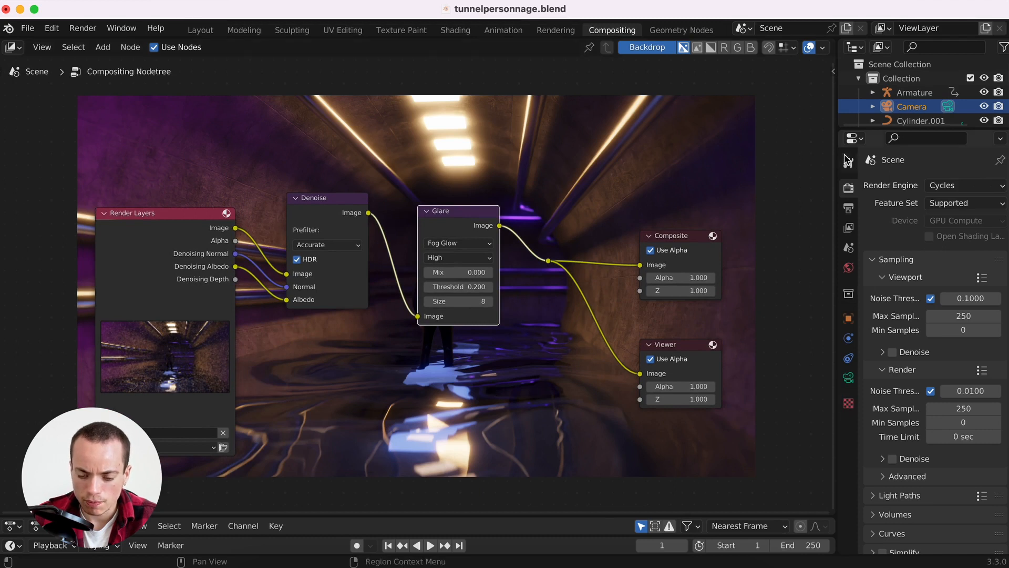
Display the Viewer Node image in the Rendering workspace and check it against the Viewer node in the compositor.
click(555, 30)
scroll(536, 240, up, 3)
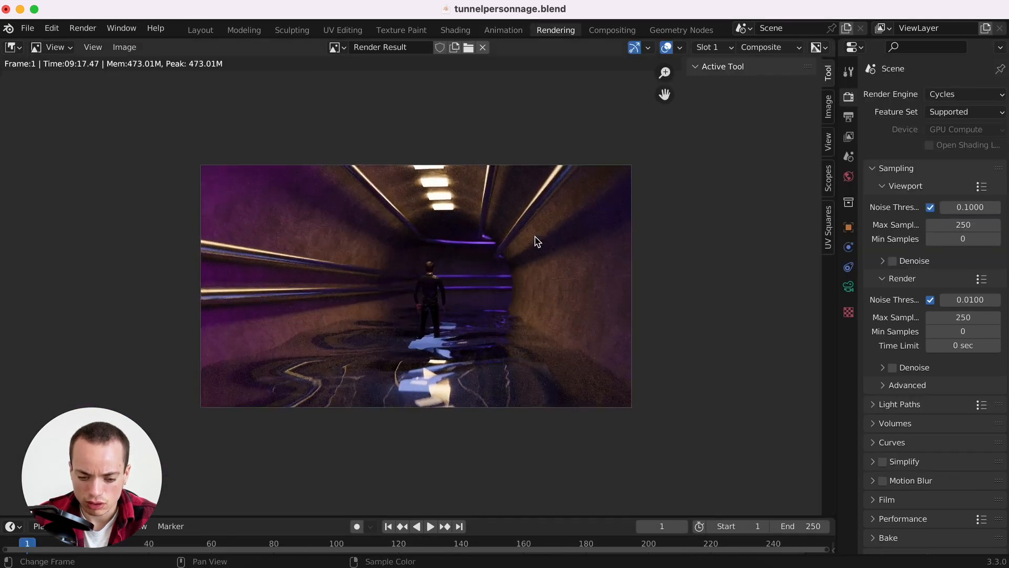
scroll(536, 241, up, 1)
click(337, 48)
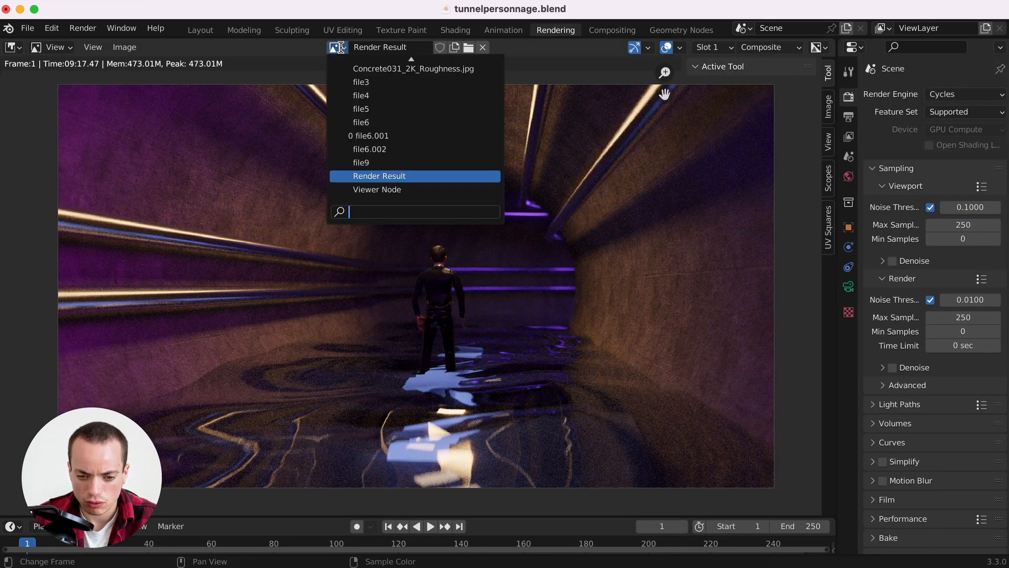
click(377, 190)
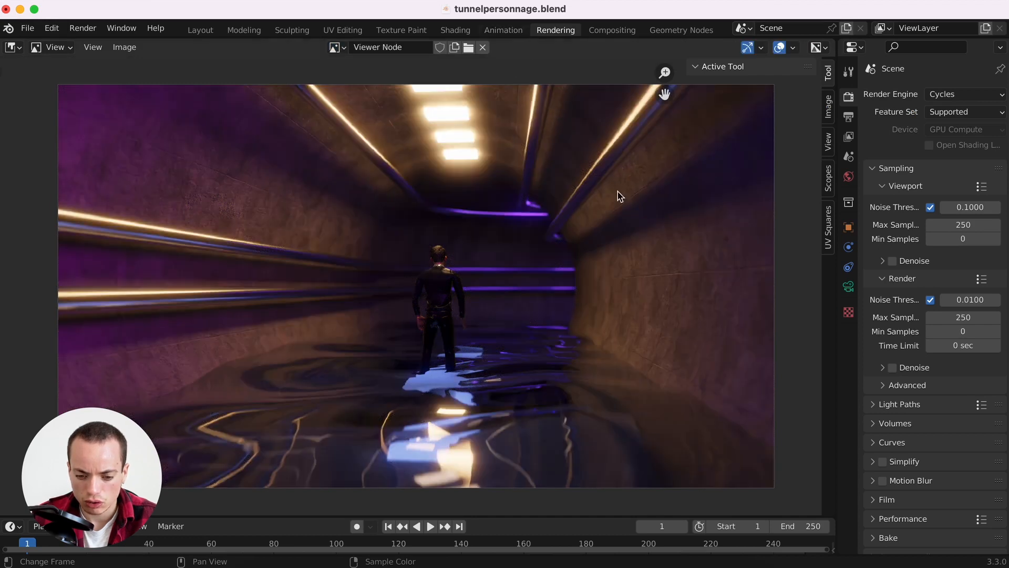
click(612, 30)
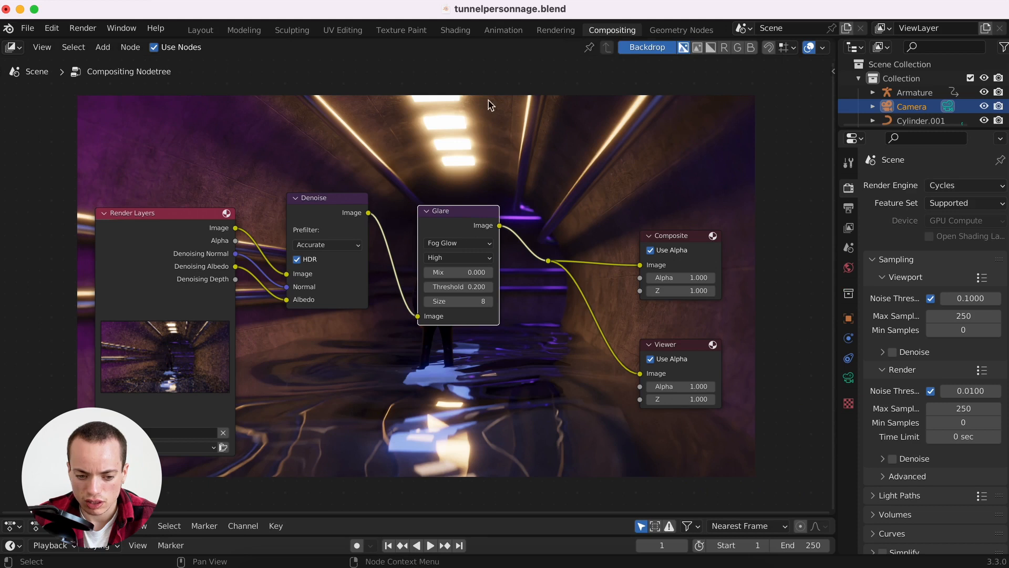
click(681, 348)
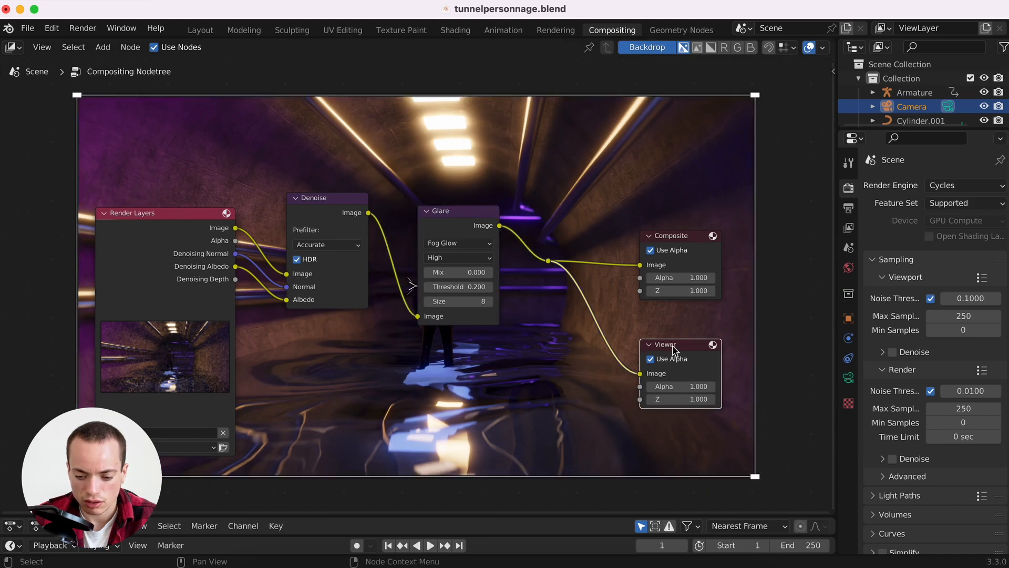
click(556, 30)
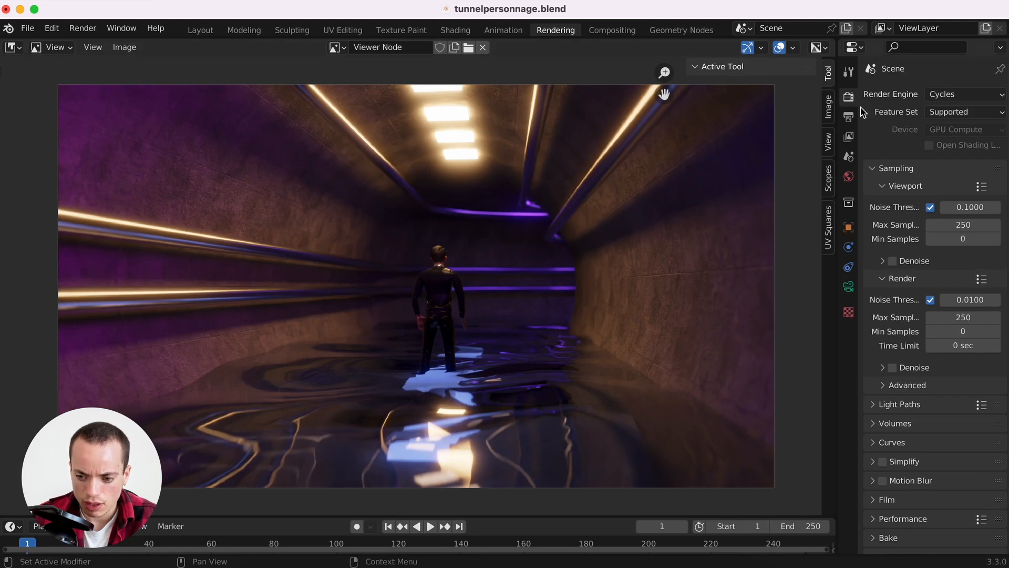
In the scene's Color Management, set the Look to Medium High Contrast and raise the Exposure to about 0.926.
scroll(892, 256, down, 3)
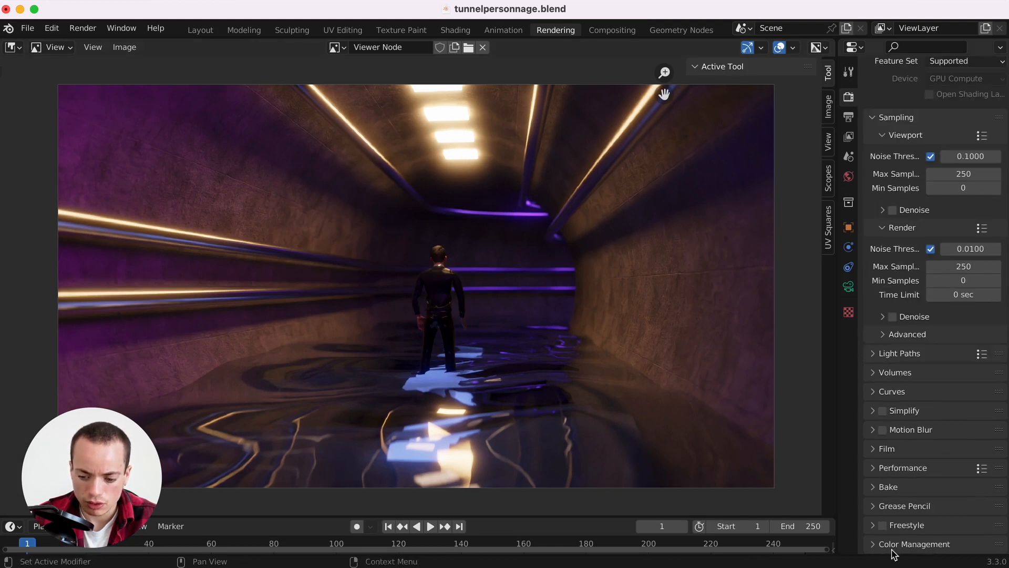
scroll(924, 465, down, 7)
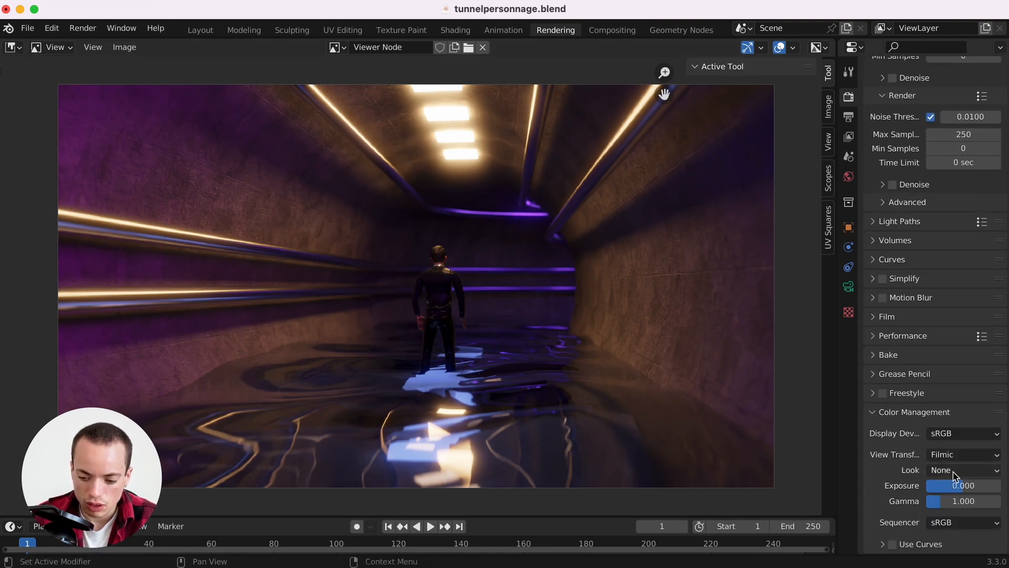
click(939, 470)
click(929, 411)
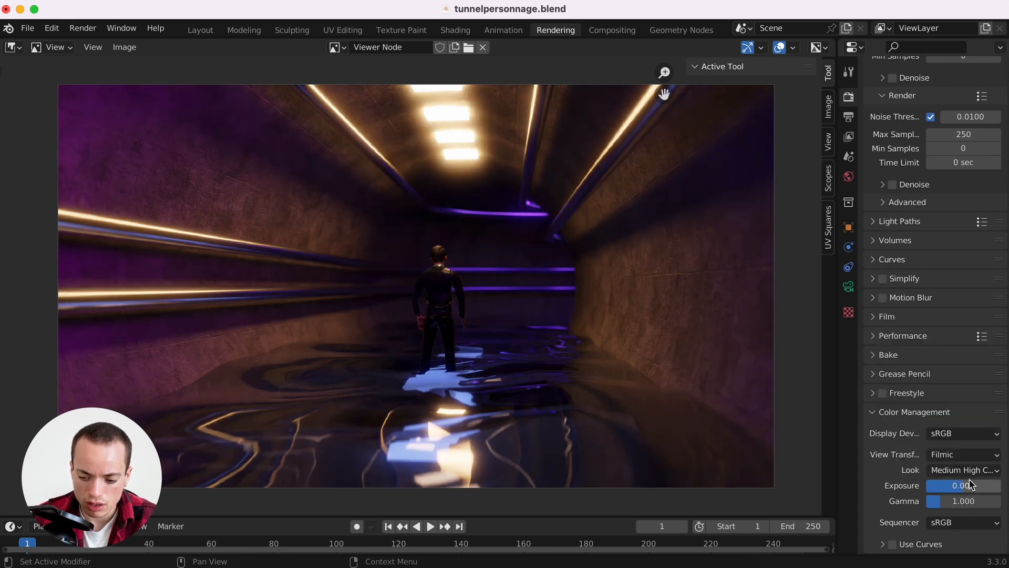
drag(969, 488, 991, 489)
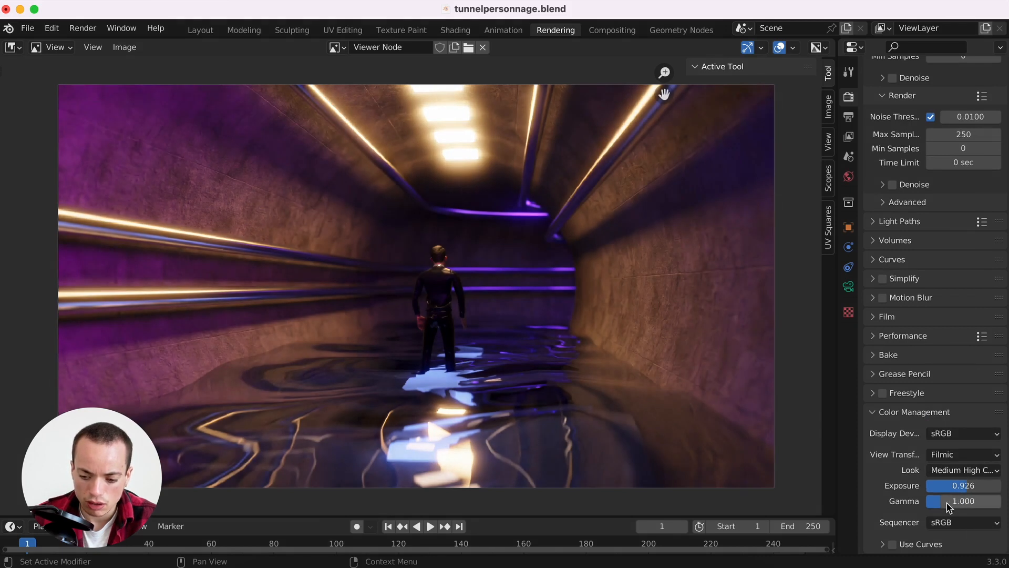
Lower the Gamma in Color Management to 0.950.
mouse_move(964, 500)
mouse_down()
mouse_move(946, 501)
mouse_move(957, 501)
mouse_up()
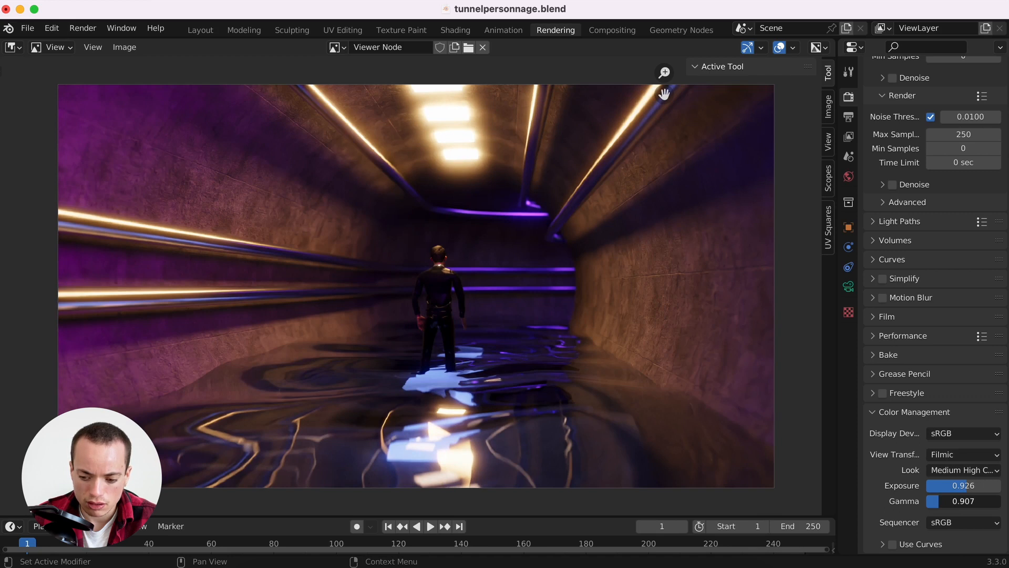
click(977, 500)
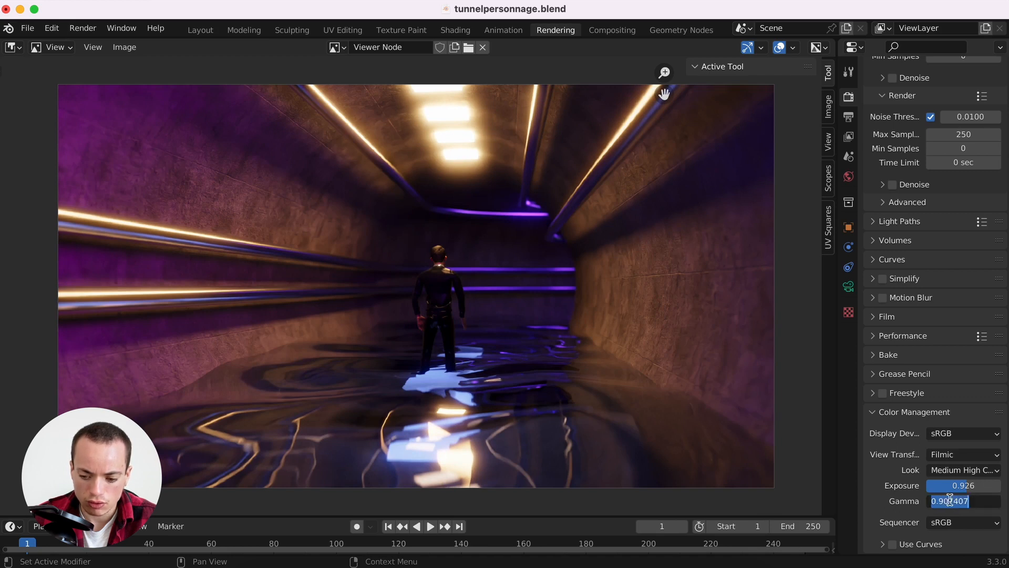
click(980, 500)
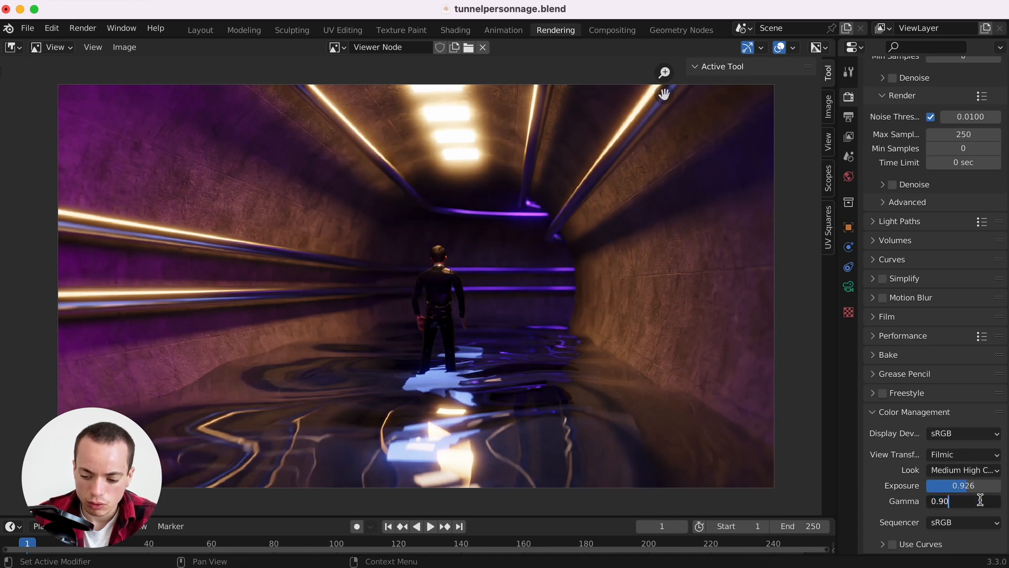
text(5)
key(Return)
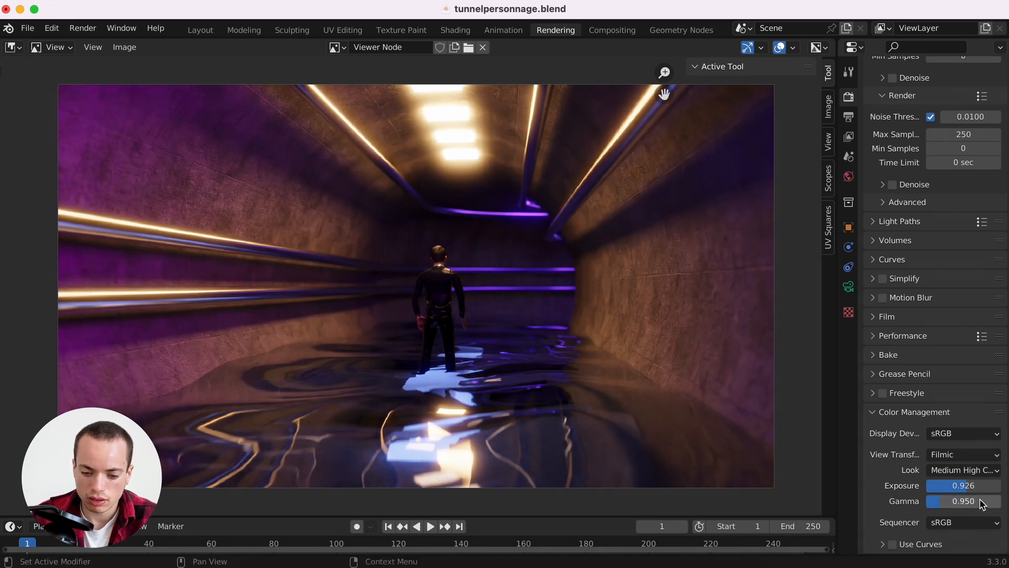
Raise the Color Management Exposure to about 1.296 and review the whole image.
drag(979, 489, 1001, 490)
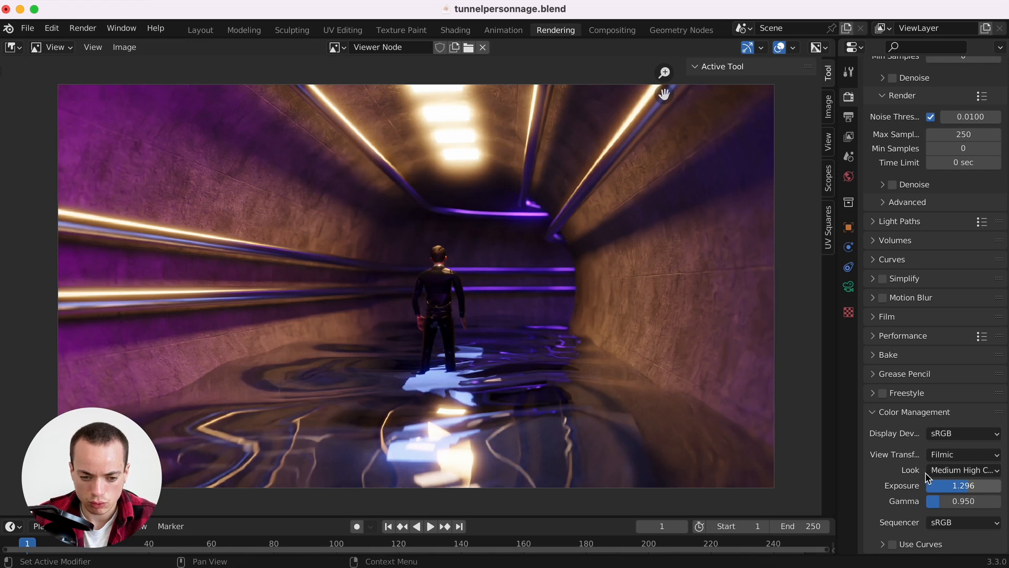
scroll(603, 327, up, 2)
scroll(603, 327, down, 3)
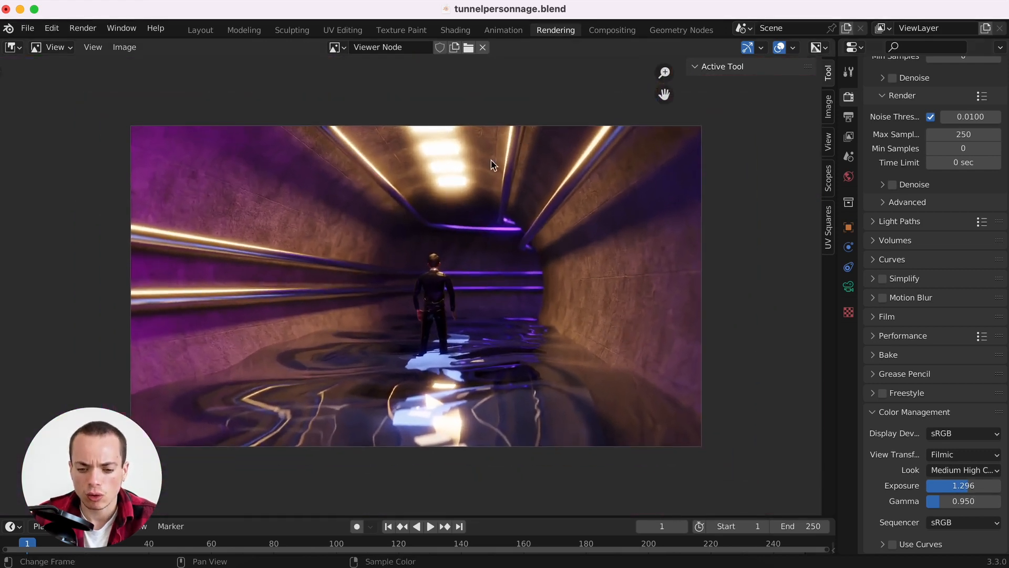
scroll(517, 249, up, 1)
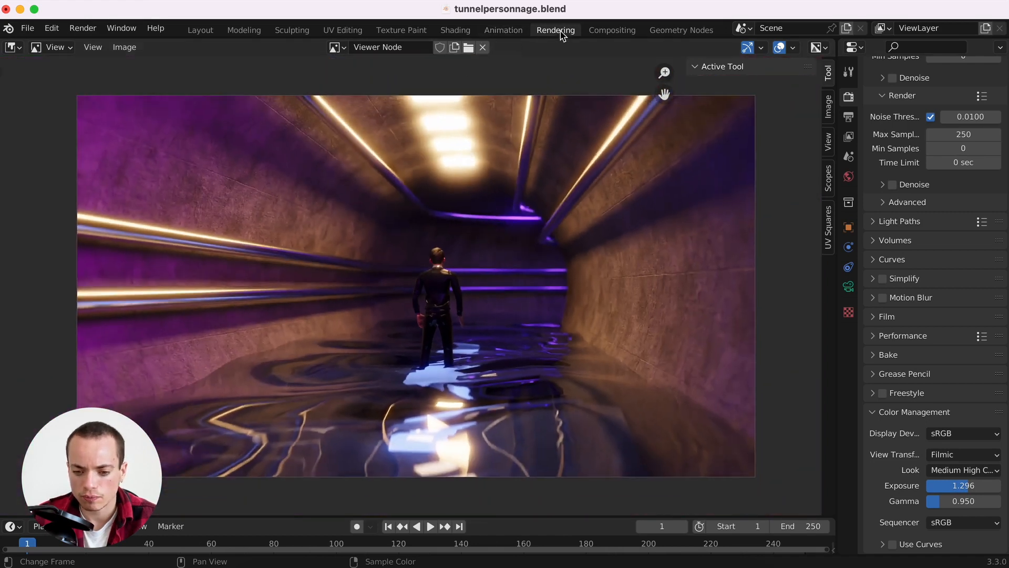
In the compositor, try a Threshold of 0.3 on the Fog Glow Glare node and settle on 0.400.
click(603, 31)
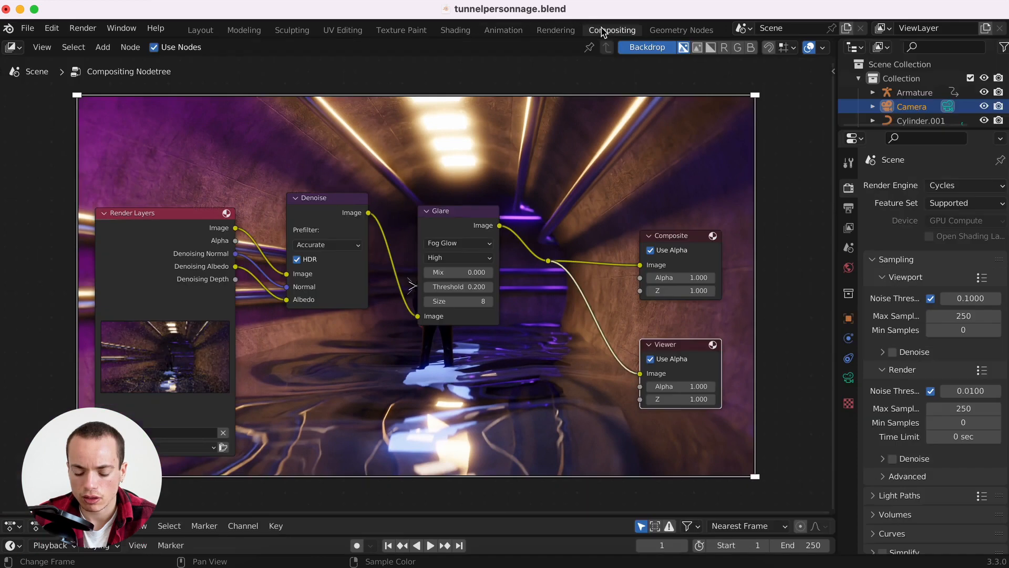
click(469, 286)
text(0.2)
key(BackSpace)
text(3)
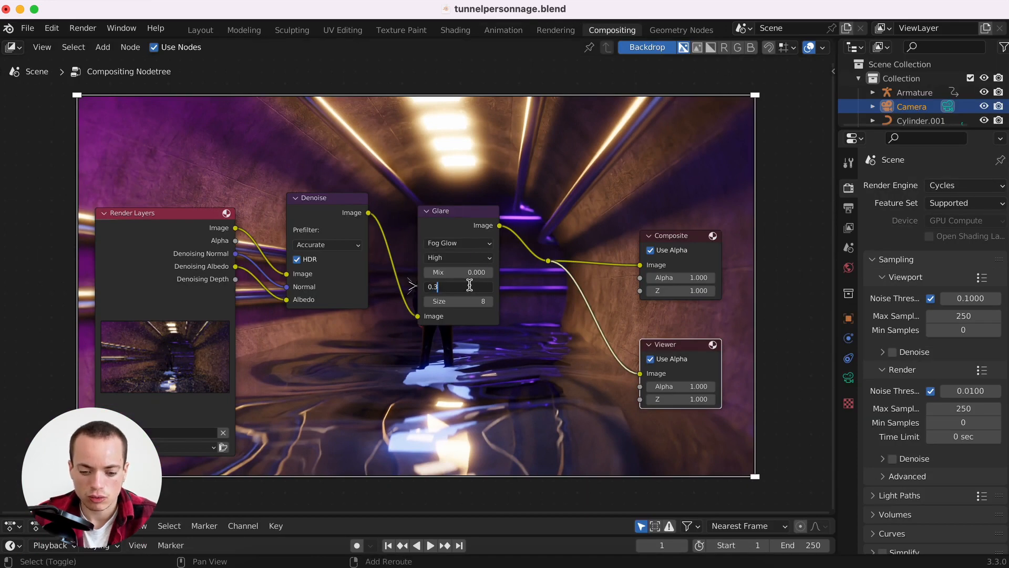
key(Return)
click(468, 284)
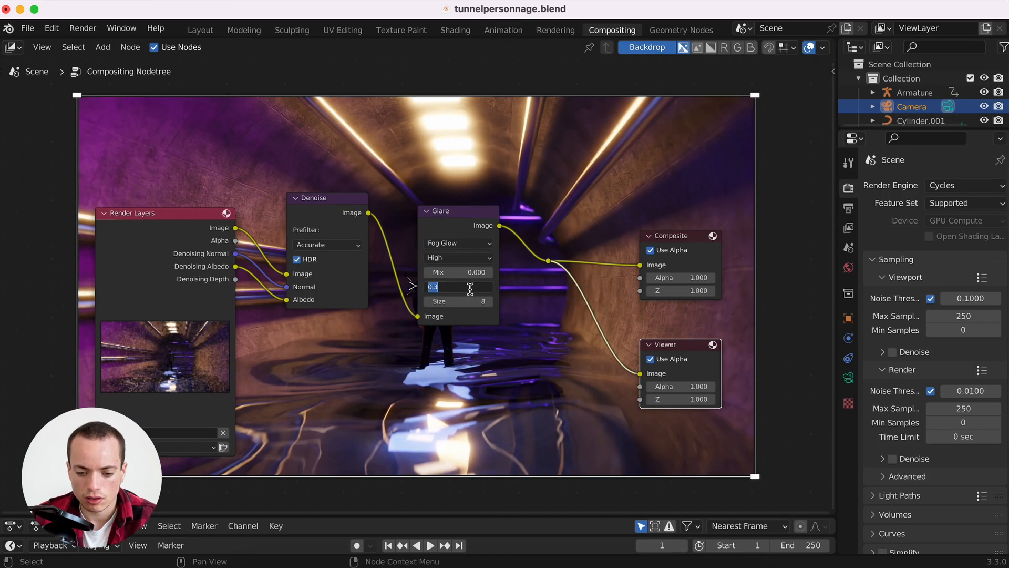
click(472, 289)
key(BackSpace)
text(4)
key(Return)
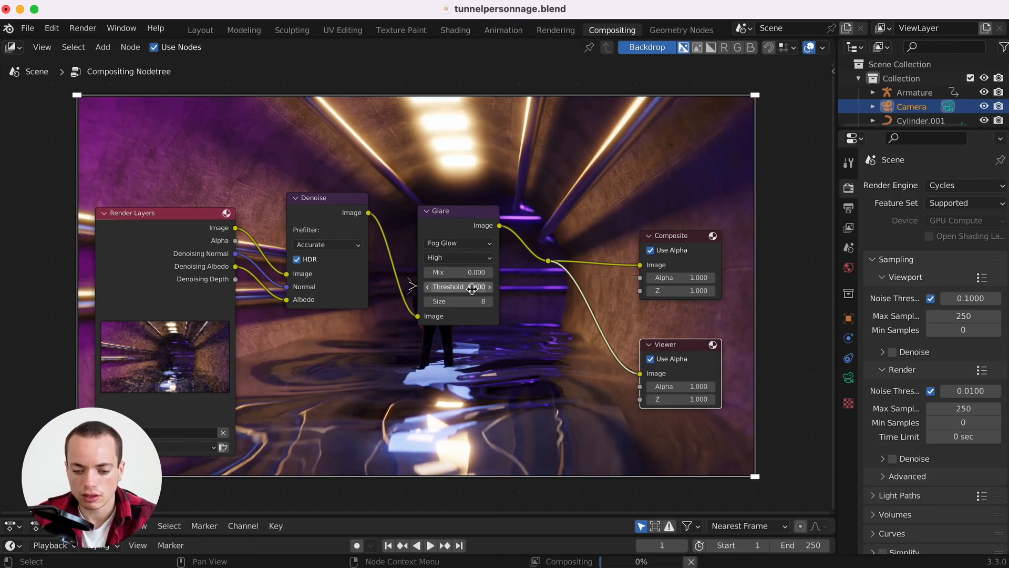
Check the updated Viewer Node image and its saving commands in the Rendering workspace, and return to the Glare node in the compositor.
click(557, 30)
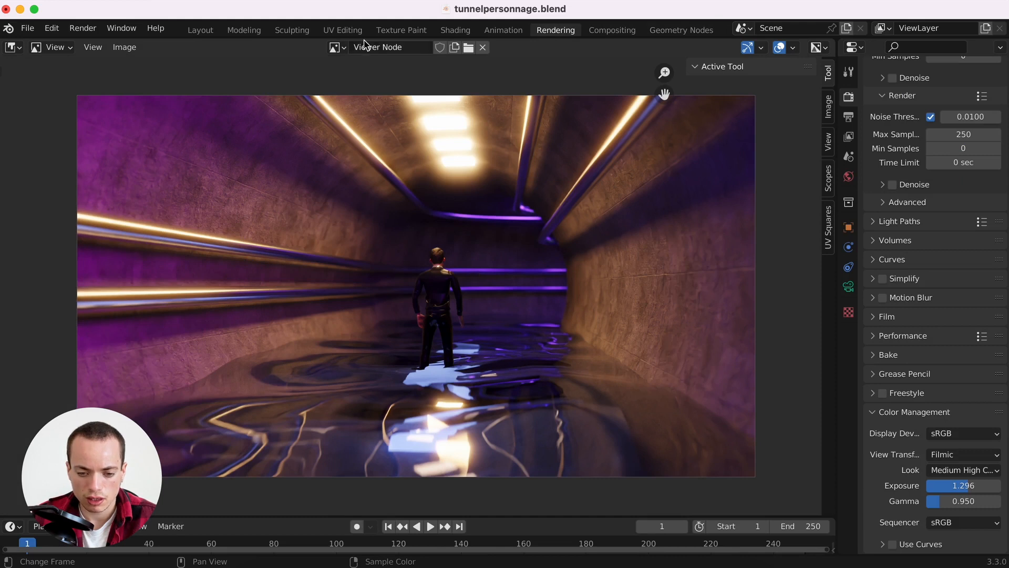
click(125, 48)
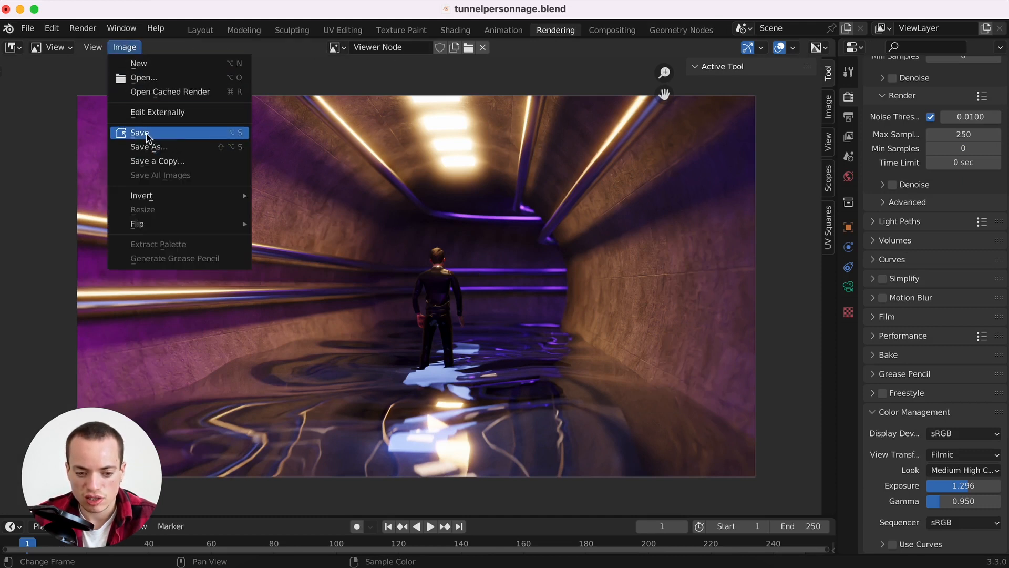
click(611, 30)
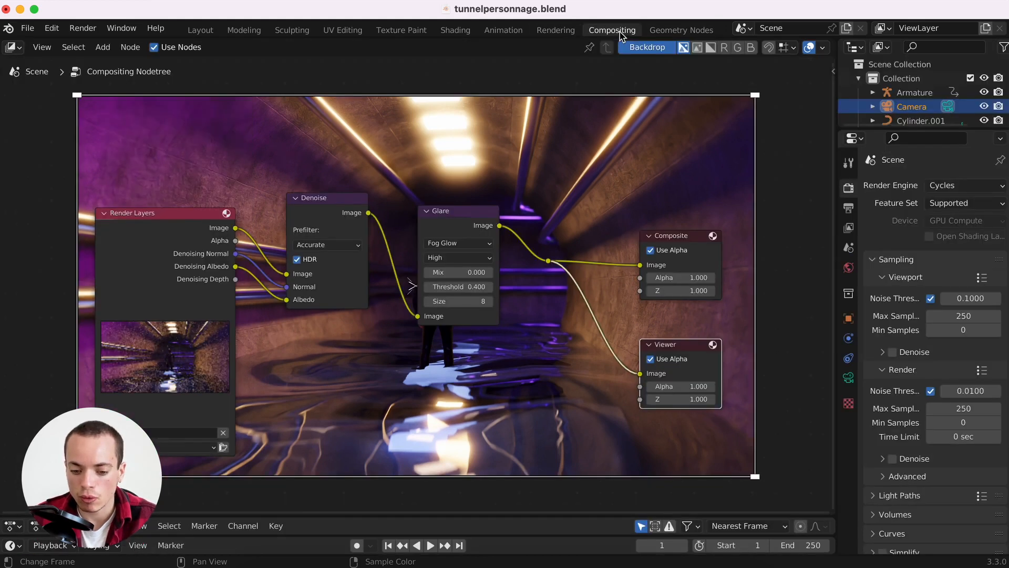
drag(448, 214, 478, 216)
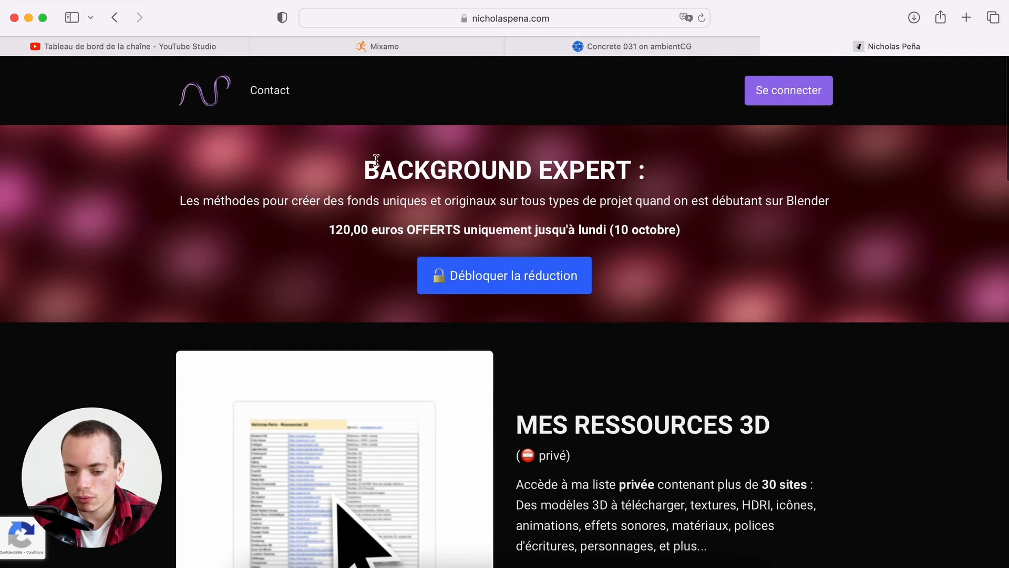
Switch to Safari, read the BACKGROUND EXPERT banner, and open its discount offer page.
drag(376, 160, 674, 171)
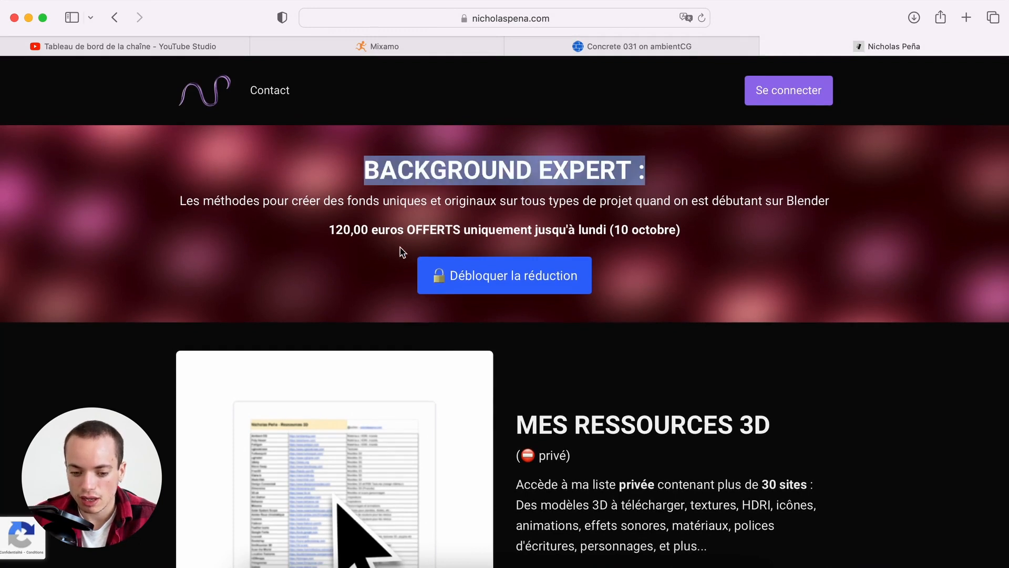
drag(353, 231, 750, 250)
click(754, 252)
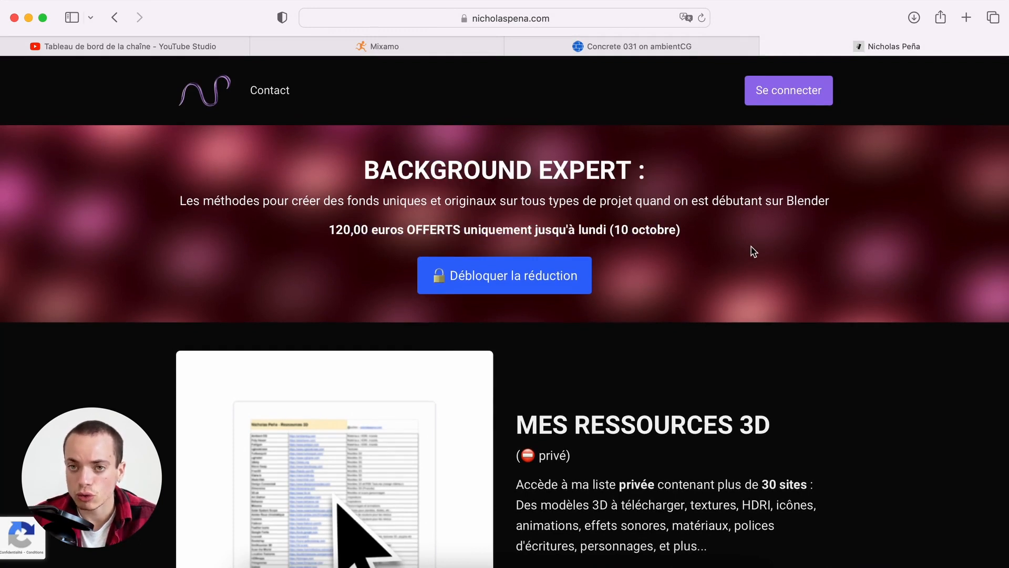
click(513, 278)
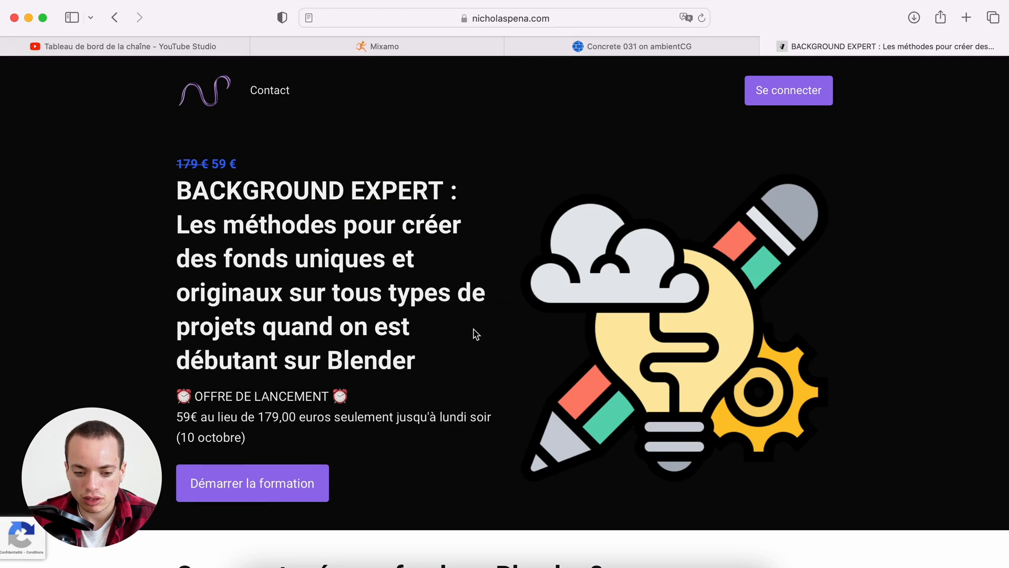
Read through the BACKGROUND EXPERT course presentation and its list of background-creation methods.
scroll(432, 431, down, 10)
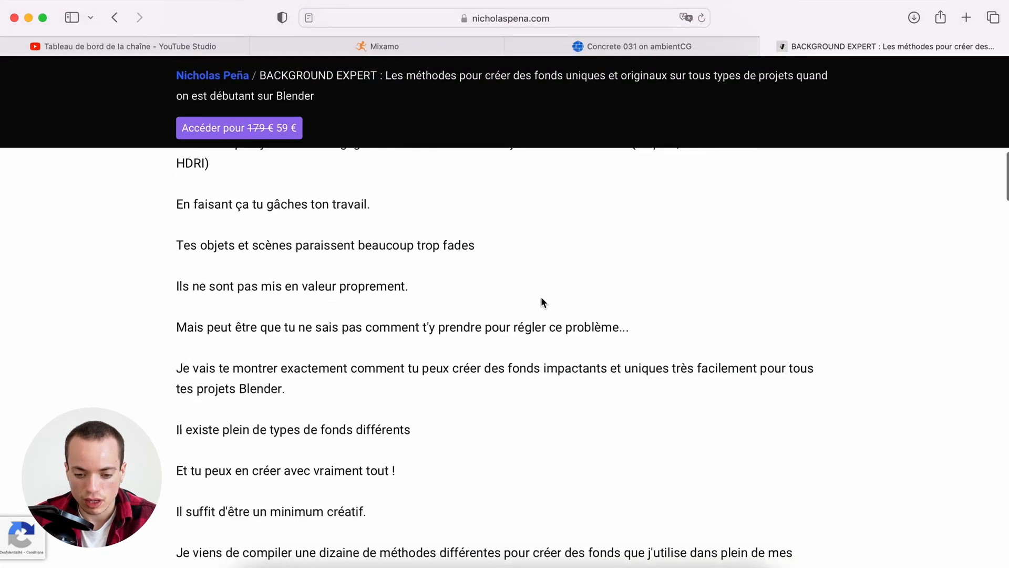
scroll(541, 300, up, 9)
scroll(544, 302, up, 1)
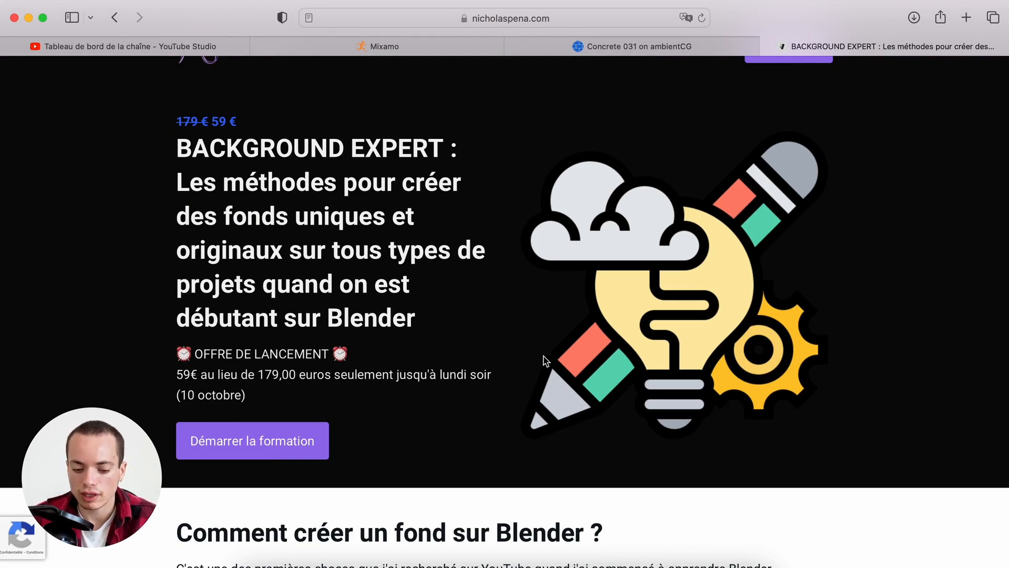
scroll(543, 355, down, 10)
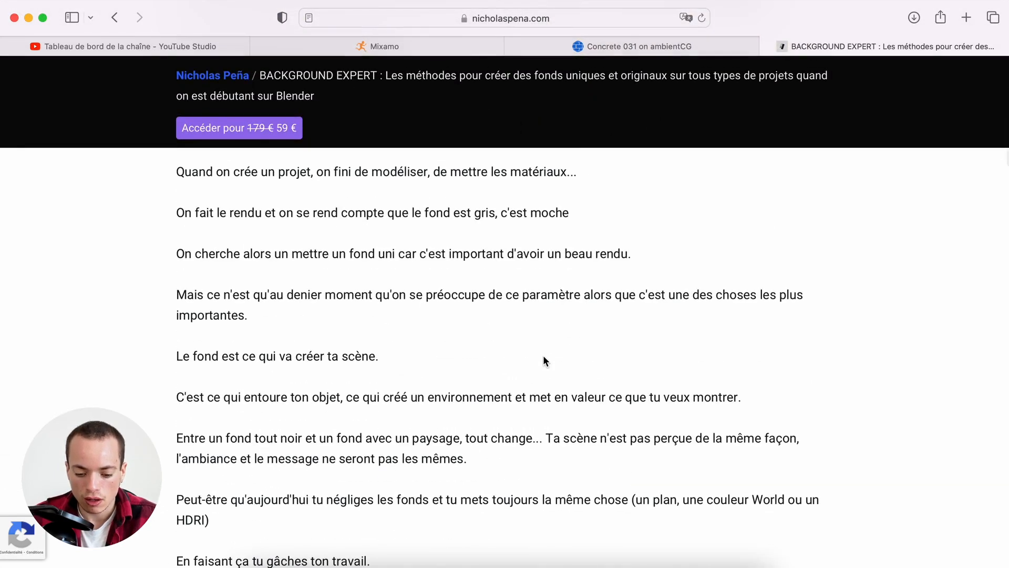
scroll(543, 361, down, 14)
scroll(544, 356, down, 10)
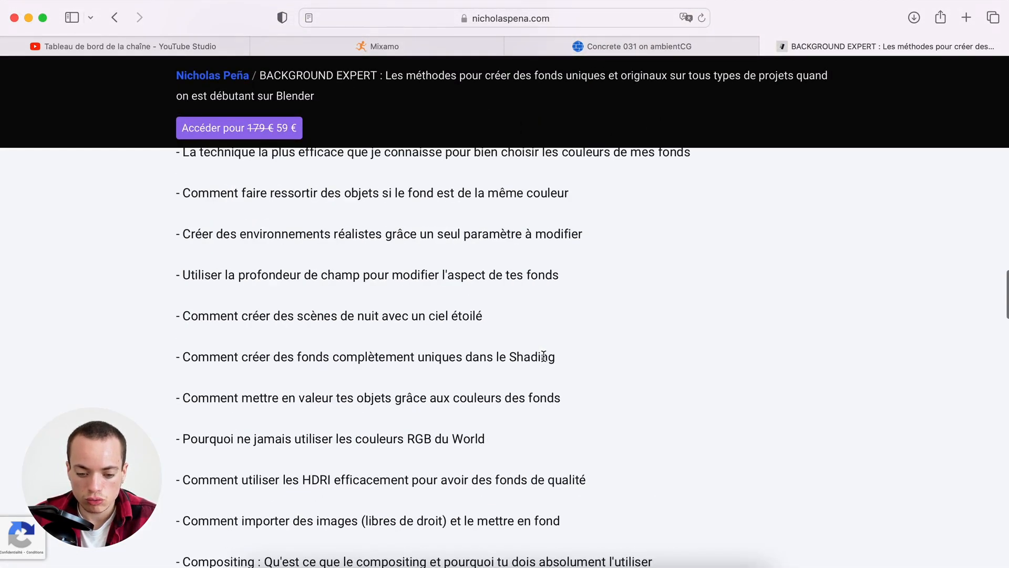
scroll(545, 360, up, 3)
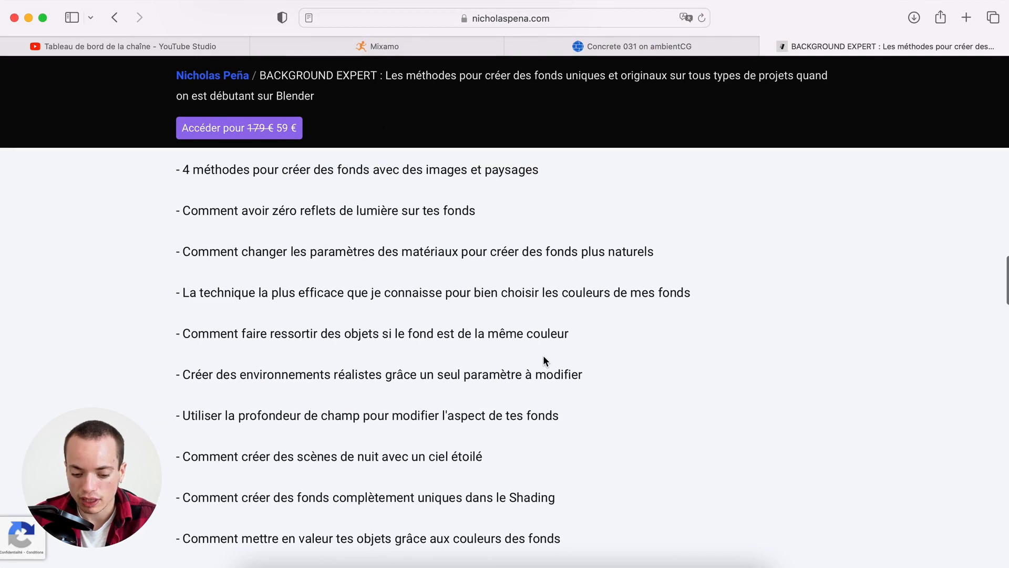
scroll(544, 361, down, 4)
drag(379, 294, 578, 301)
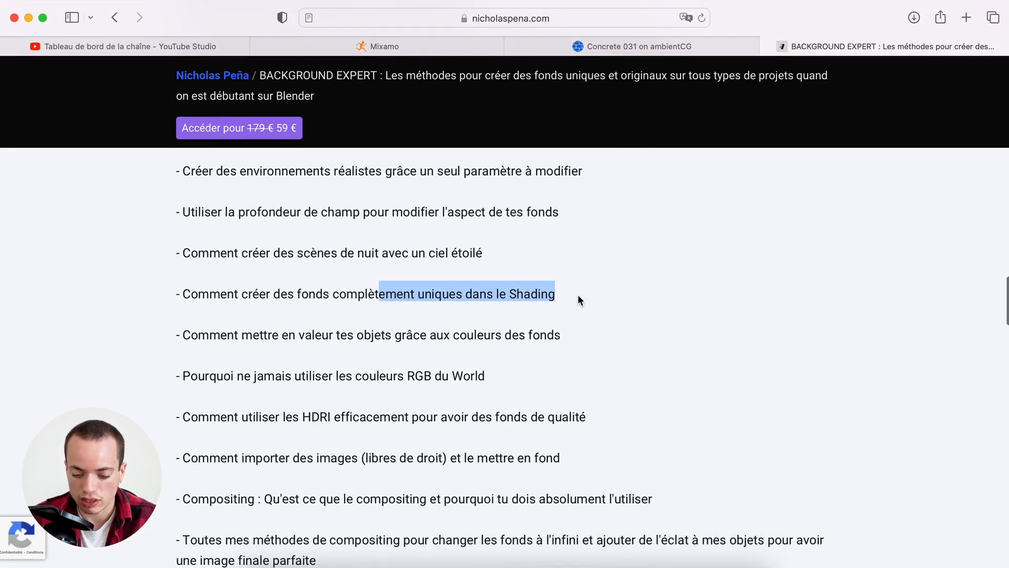
click(579, 296)
scroll(578, 296, up, 20)
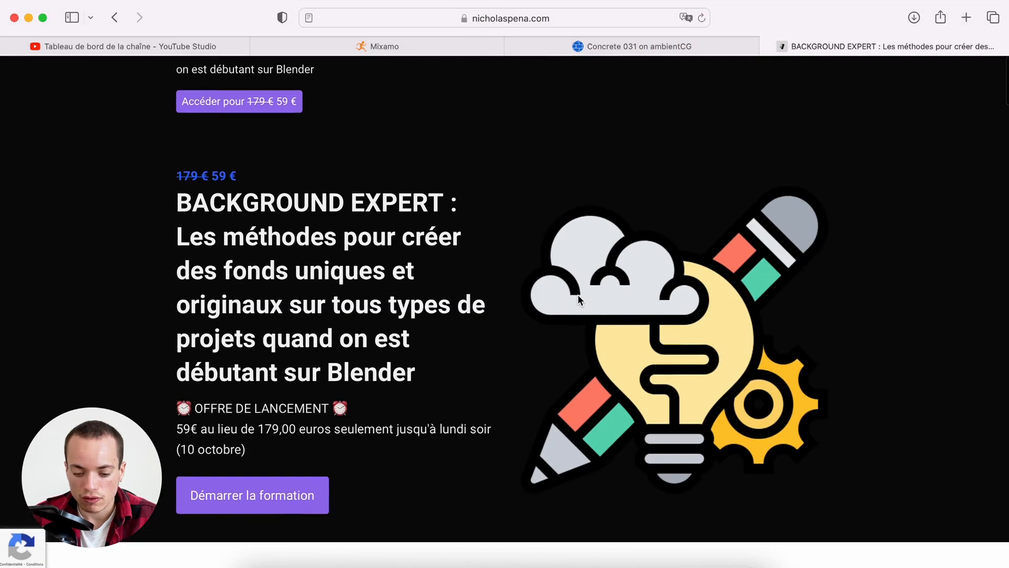
scroll(578, 300, down, 20)
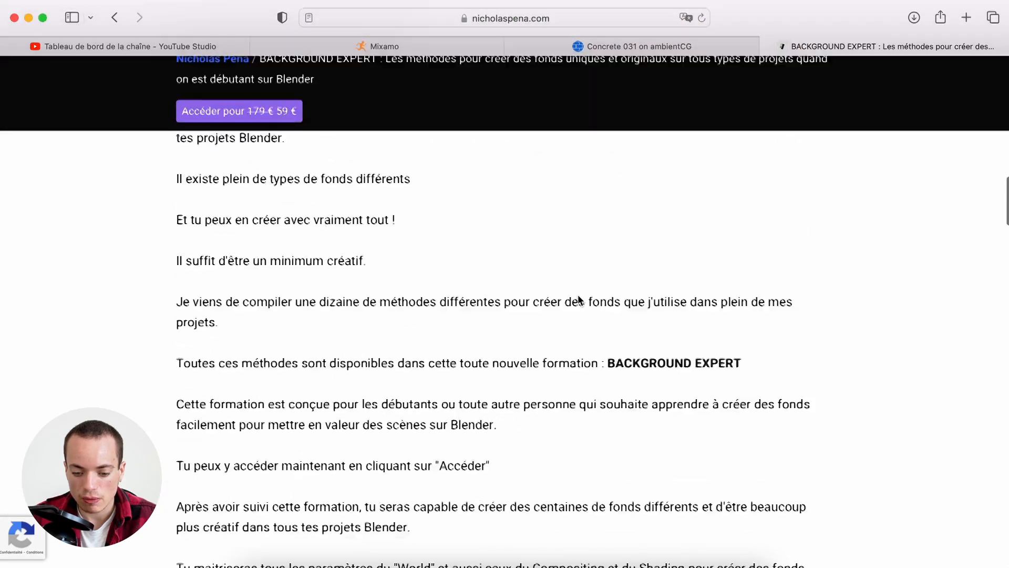
scroll(585, 236, up, 10)
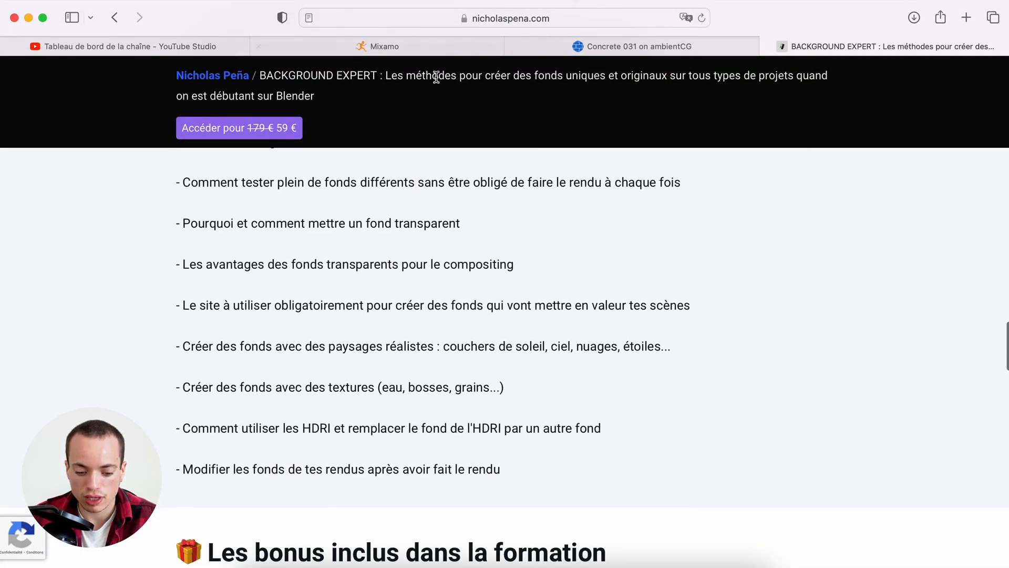
Examine the bonuses included in the course, the Module 5 preview, and the guarantee section.
scroll(432, 292, down, 5)
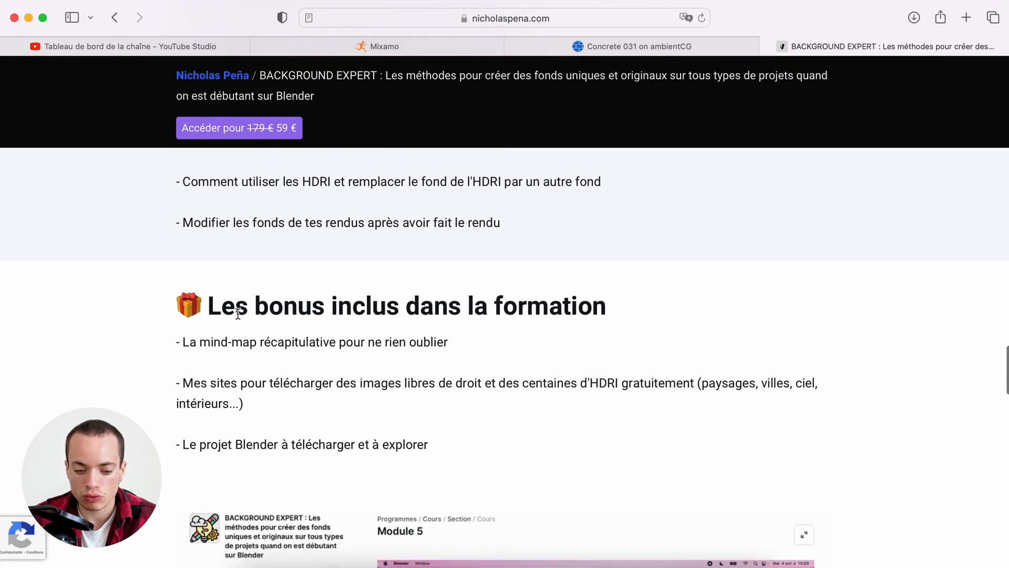
drag(236, 310, 617, 310)
click(612, 309)
scroll(523, 343, down, 3)
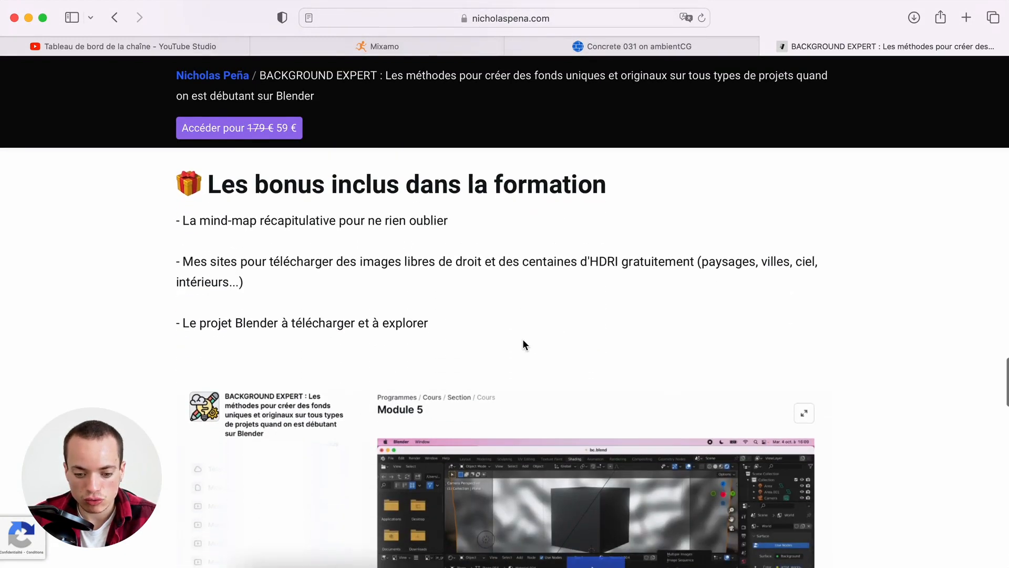
drag(247, 322, 345, 324)
click(436, 327)
scroll(436, 326, down, 1)
scroll(437, 328, down, 5)
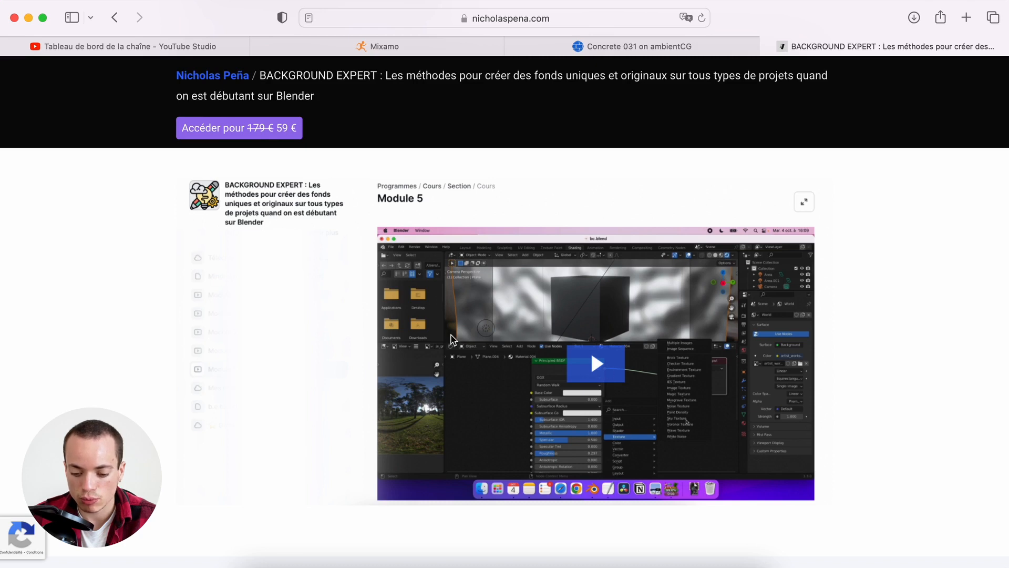
scroll(617, 388, down, 5)
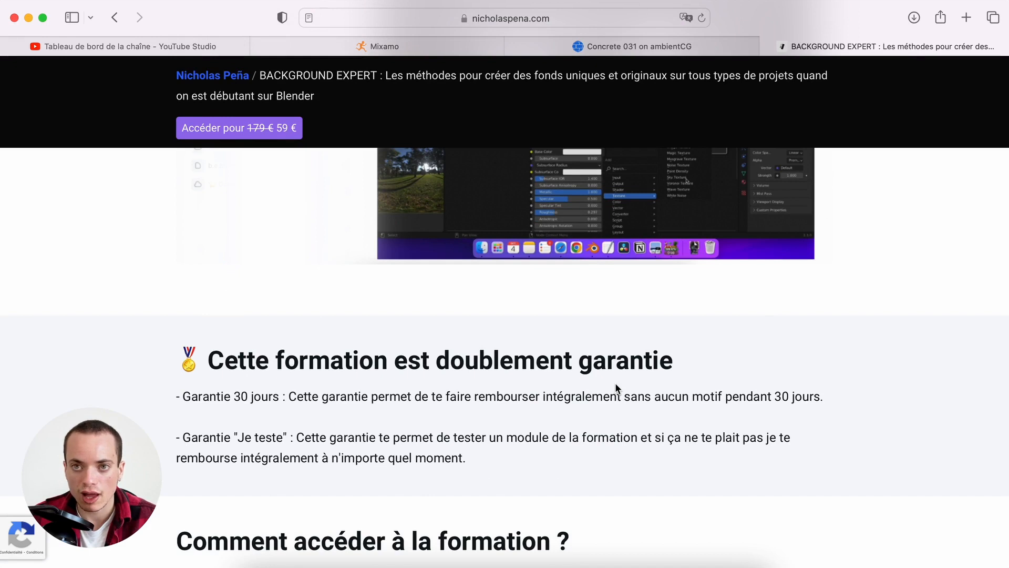
Open the BACKGROUND EXPERT payment page for 59 €, look at its account e-mail field, and return to the course page.
scroll(616, 384, down, 2)
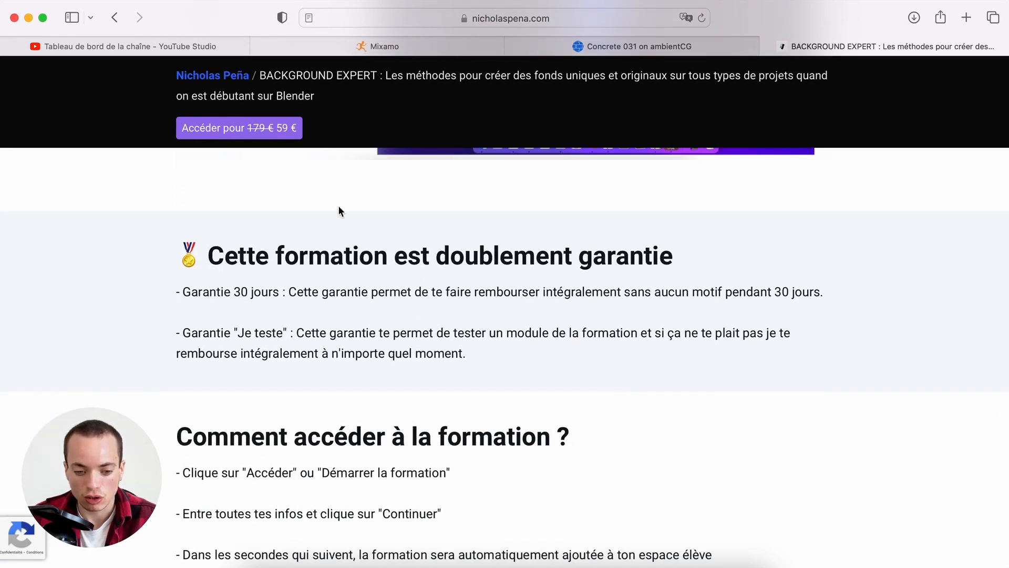
click(238, 128)
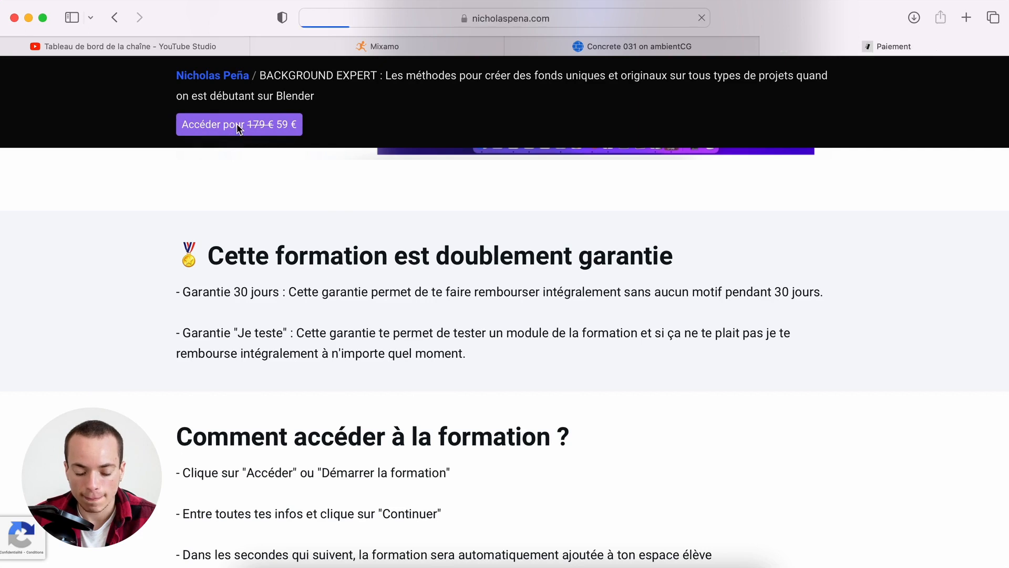
scroll(243, 313, down, 1)
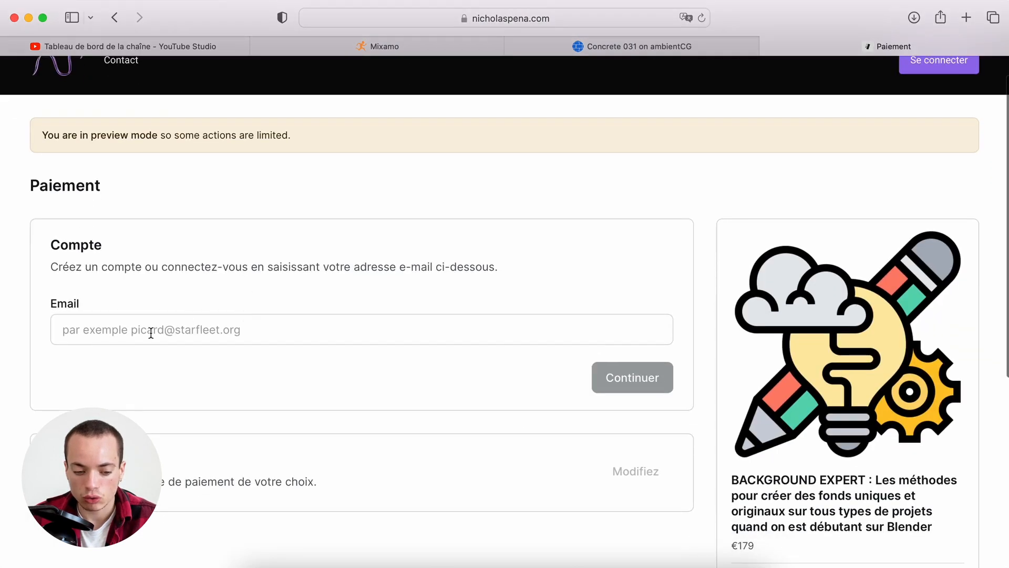
click(127, 332)
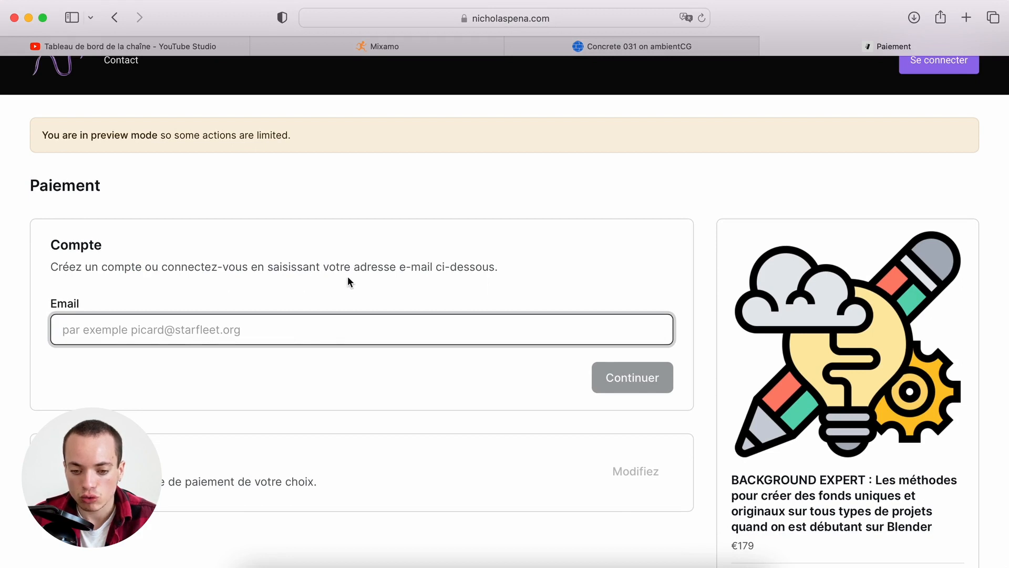
click(114, 17)
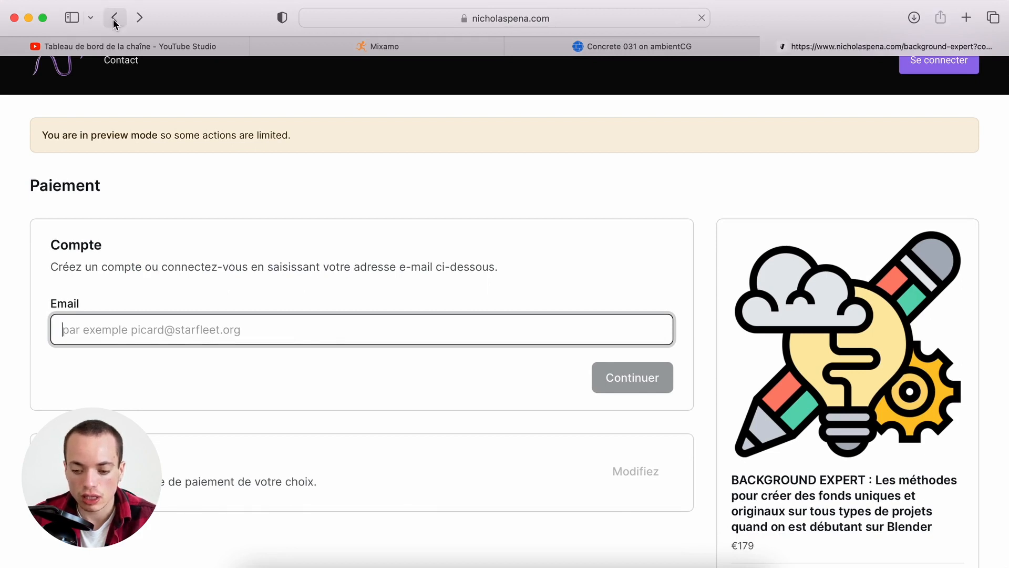
Read the "Comment accéder à la formation ?" instructions with the contact e-mail, and look back over the course's bonus section.
scroll(531, 269, down, 3)
scroll(532, 269, up, 3)
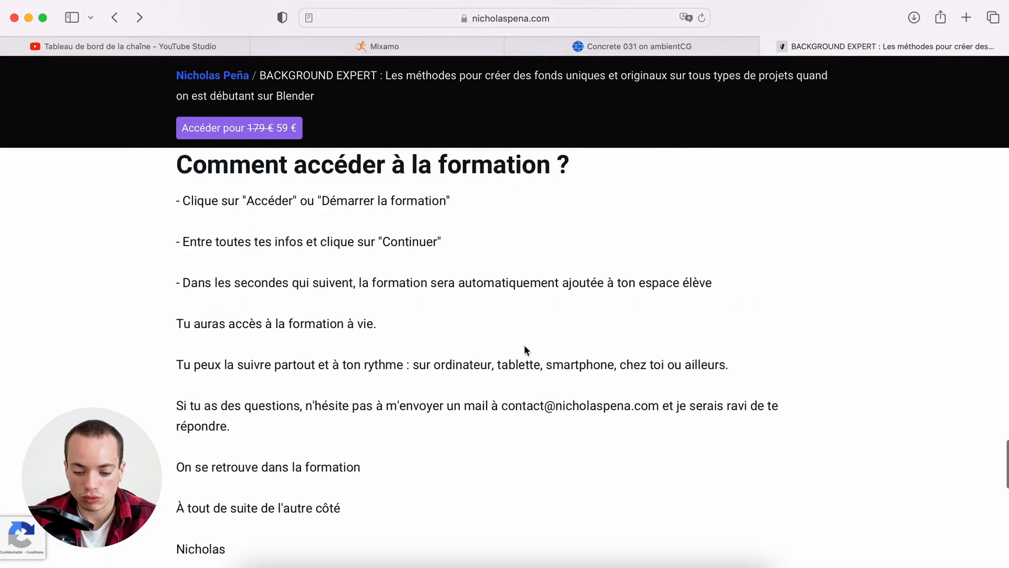
drag(502, 405, 664, 400)
click(642, 417)
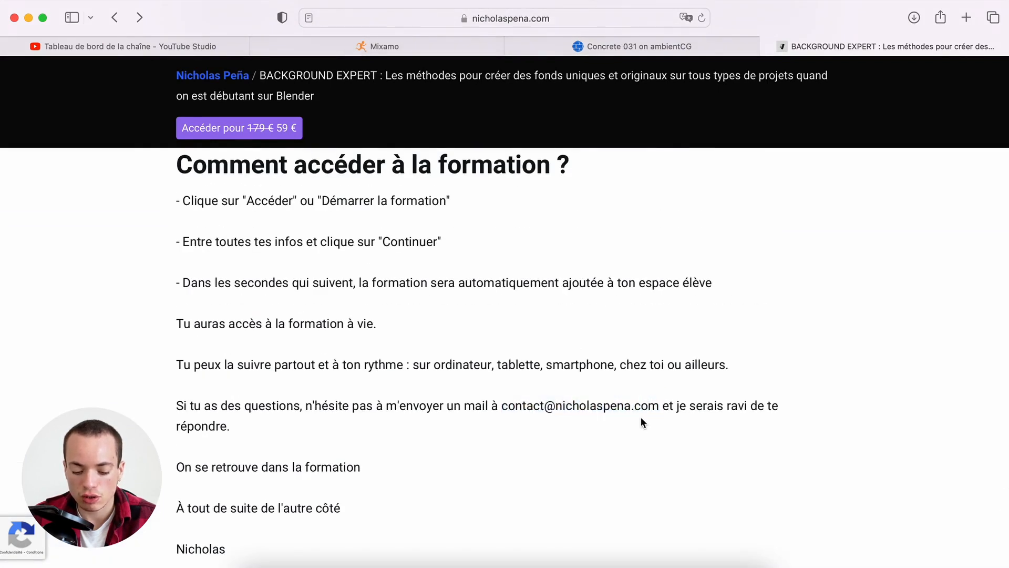
scroll(641, 417, down, 15)
scroll(642, 421, up, 10)
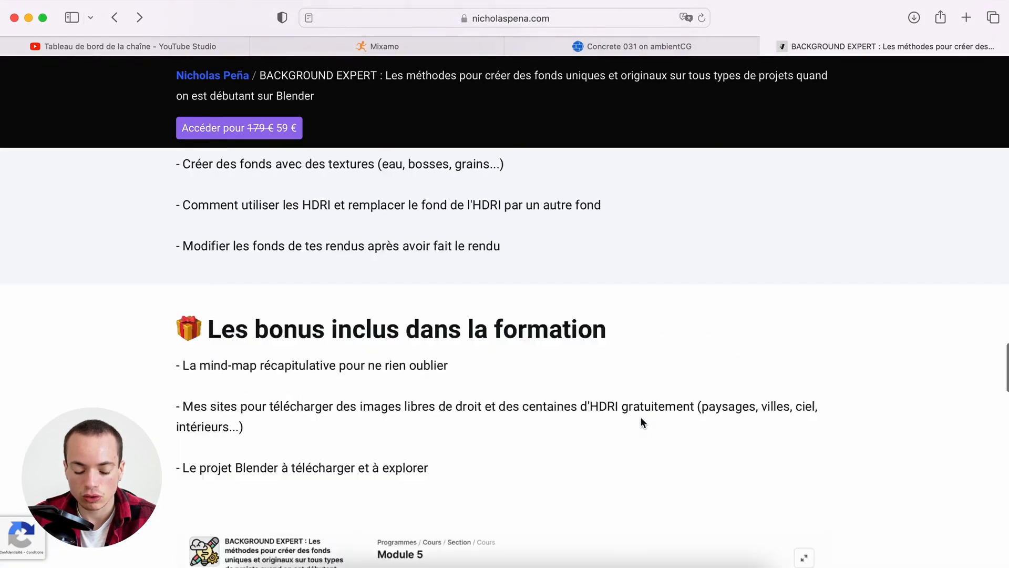
Switch back to Blender and show the tunnel scene in the Layout workspace with Solid viewport shading.
click(28, 19)
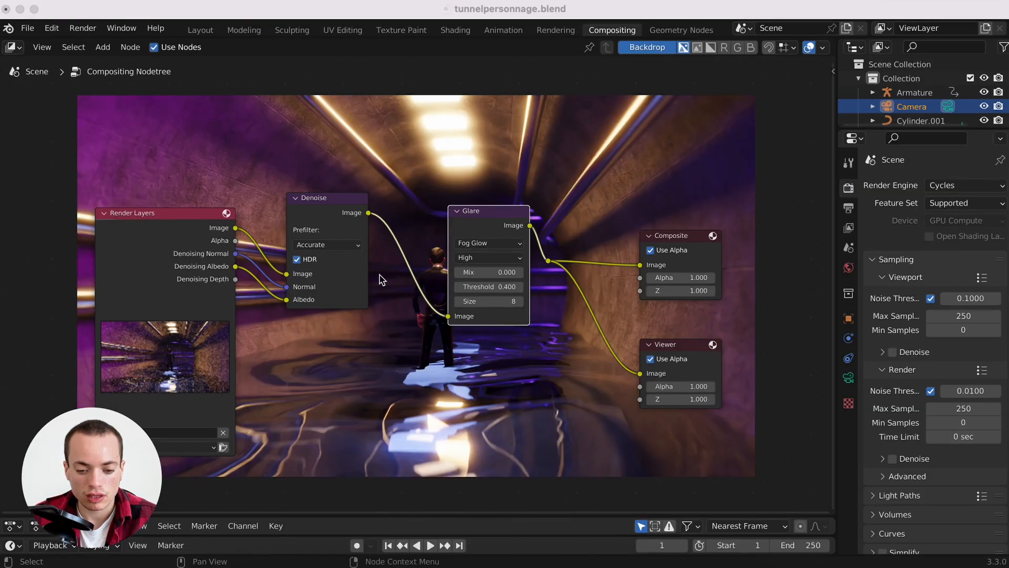
click(379, 275)
click(200, 30)
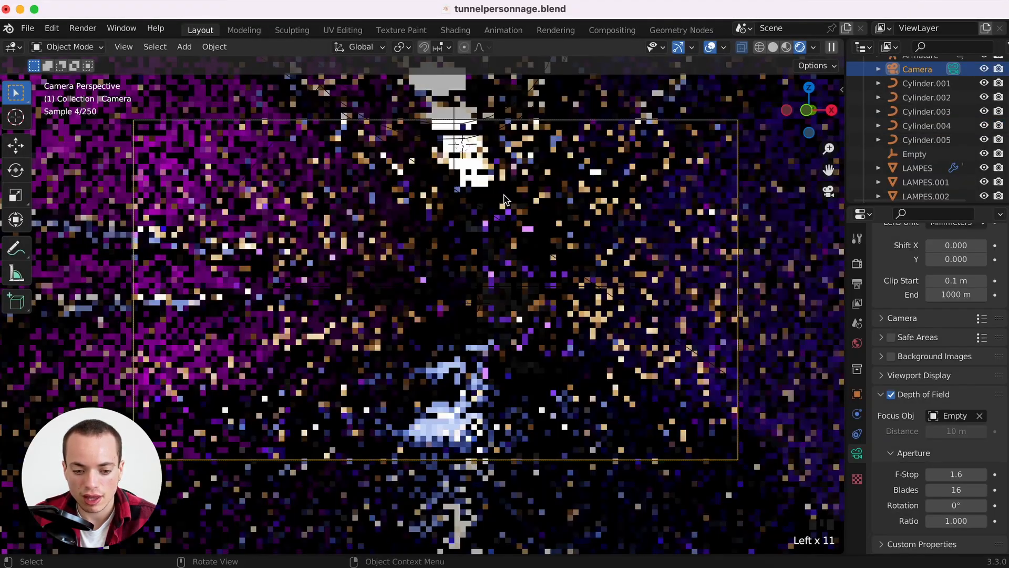
click(786, 47)
click(778, 49)
click(791, 47)
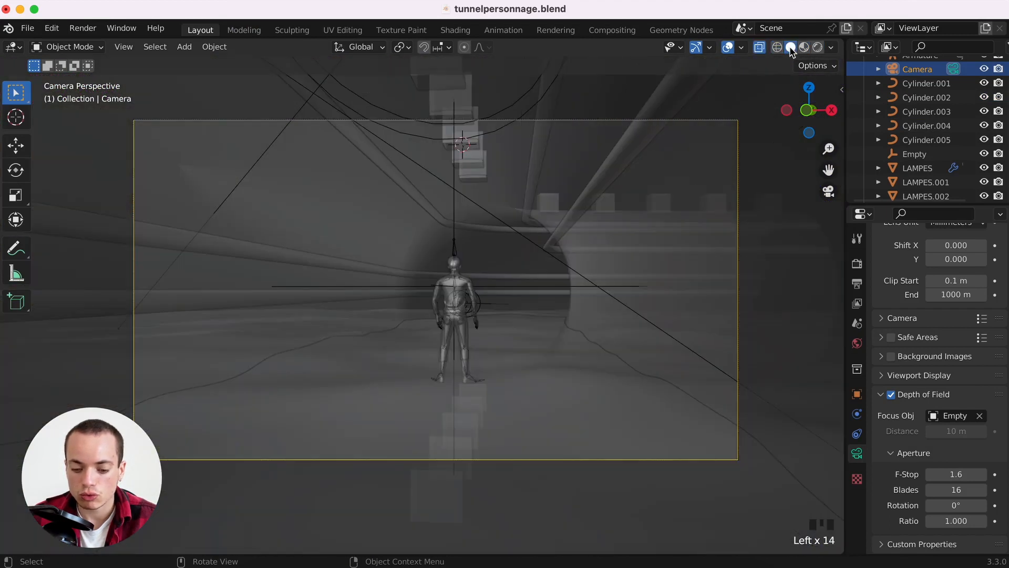